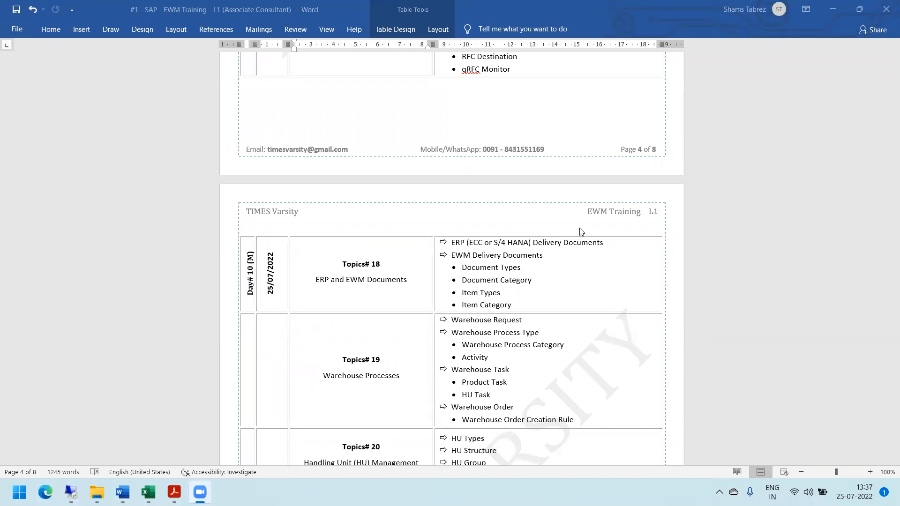
# Review the decentralized versus embedded EWM diagram in the Inbound Process Flow PDF and the warehouse number on the inbound delivery in SAP
pyautogui.moveTo(174, 492)
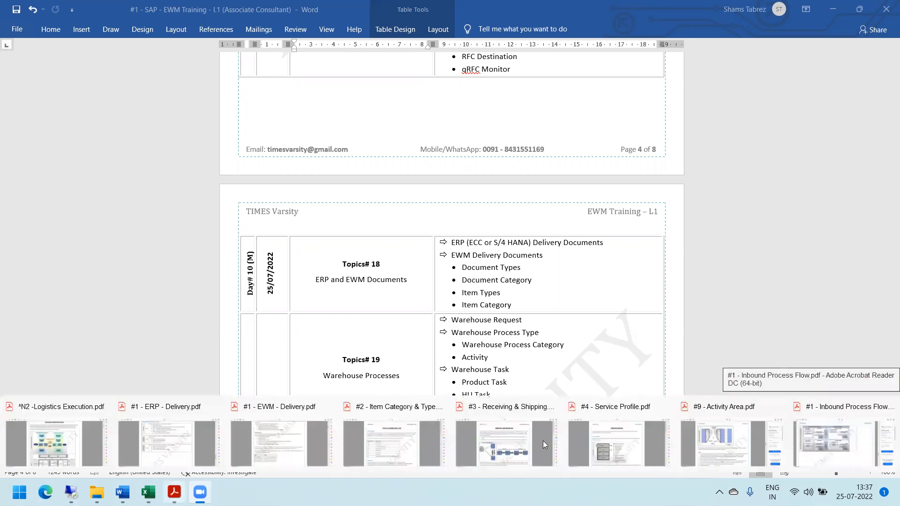
pyautogui.click(831, 431)
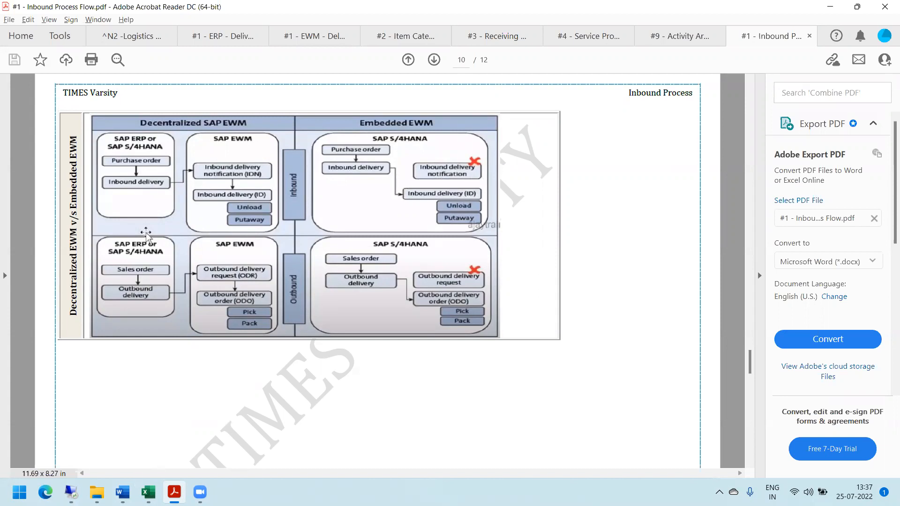
pyautogui.click(71, 492)
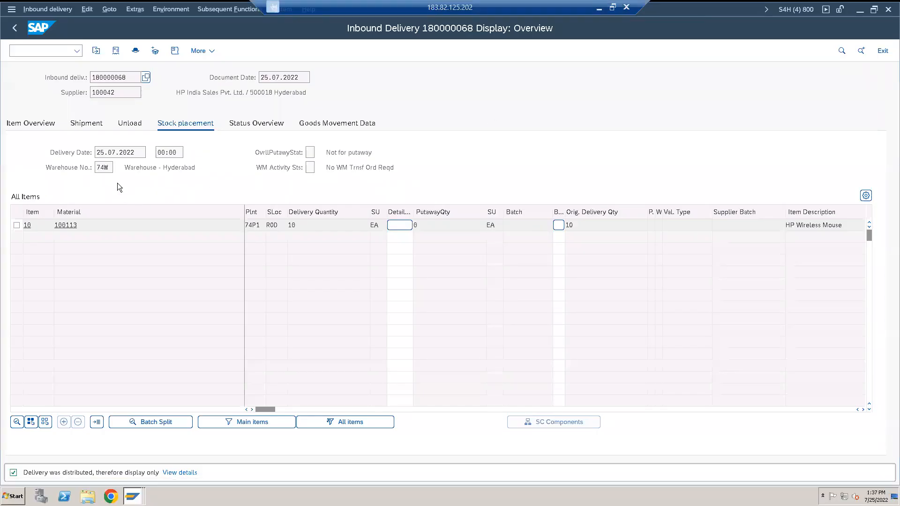
pyautogui.click(107, 168)
pyautogui.click(229, 48)
# Switch to the Maintain Inbound Delivery session for warehouse 73EW and restart transaction /SCWM/PRDI
pyautogui.click(137, 493)
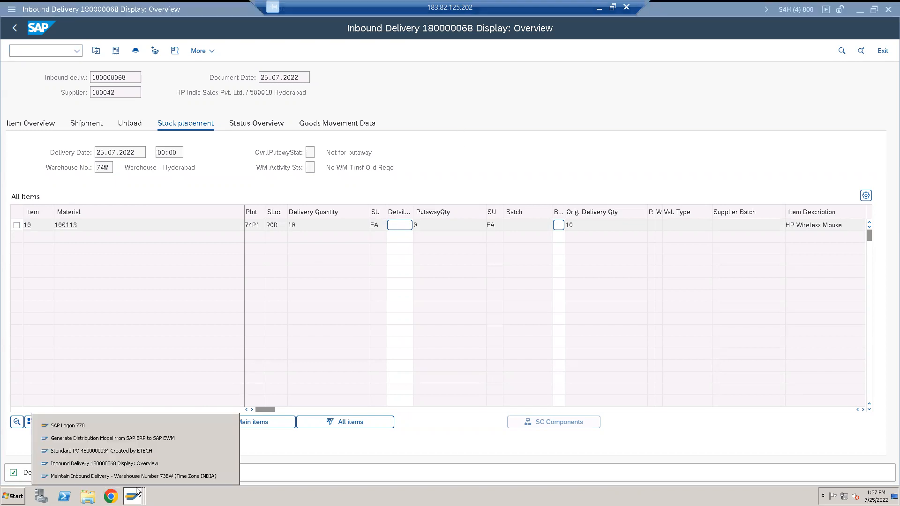
pyautogui.click(125, 476)
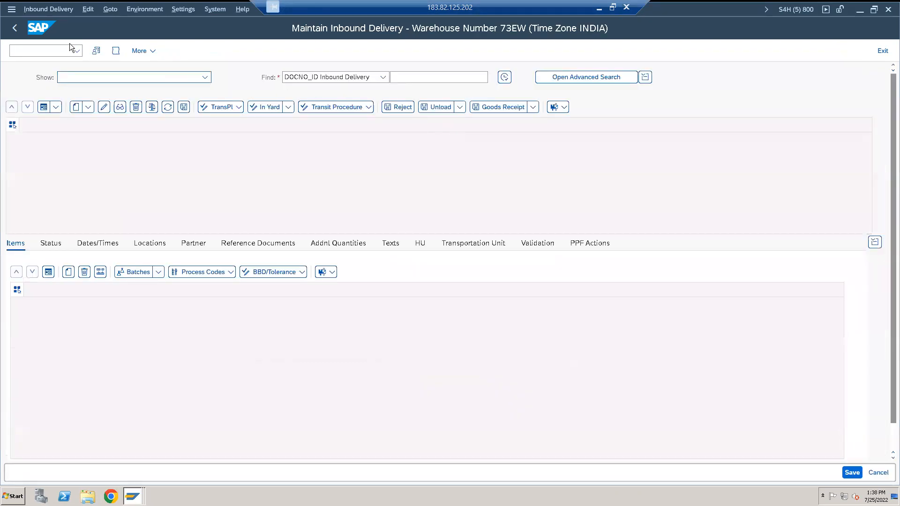
pyautogui.click(14, 28)
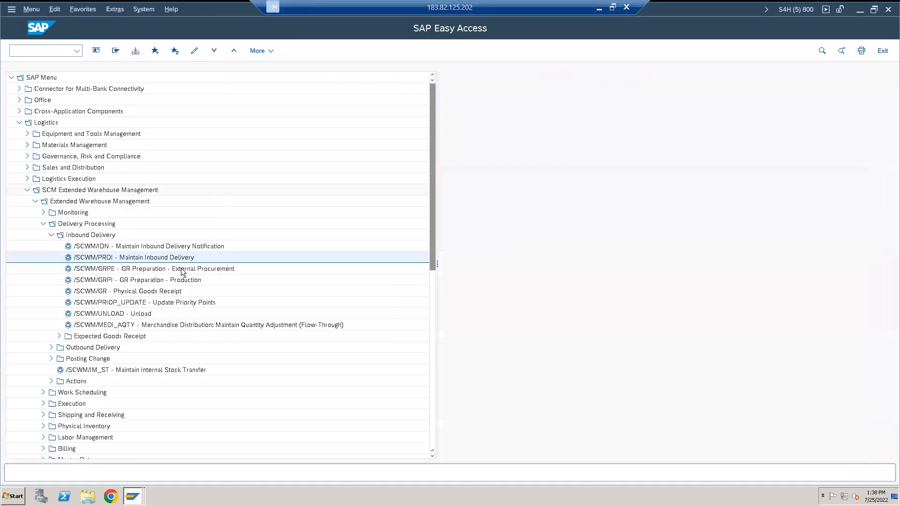
pyautogui.doubleClick(162, 258)
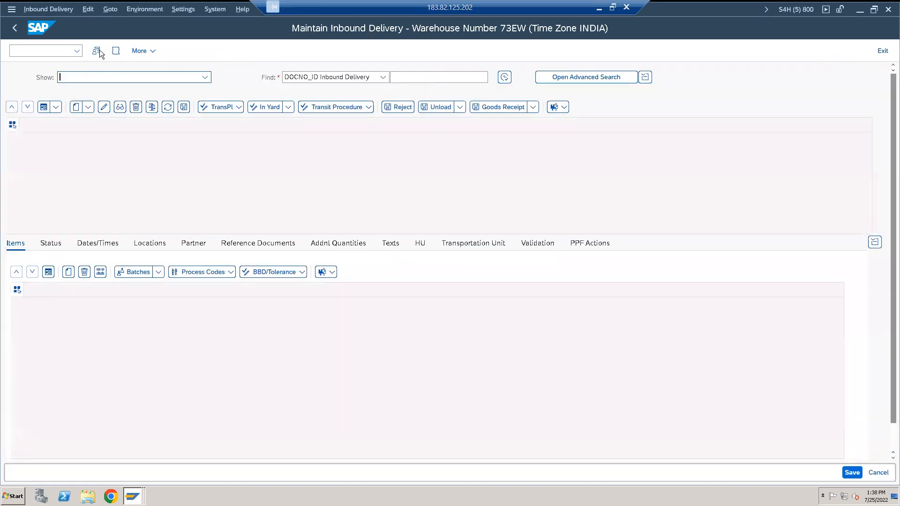
# Set the default warehouse number to 74EW, Warehouse - Hyderabad
pyautogui.click(97, 50)
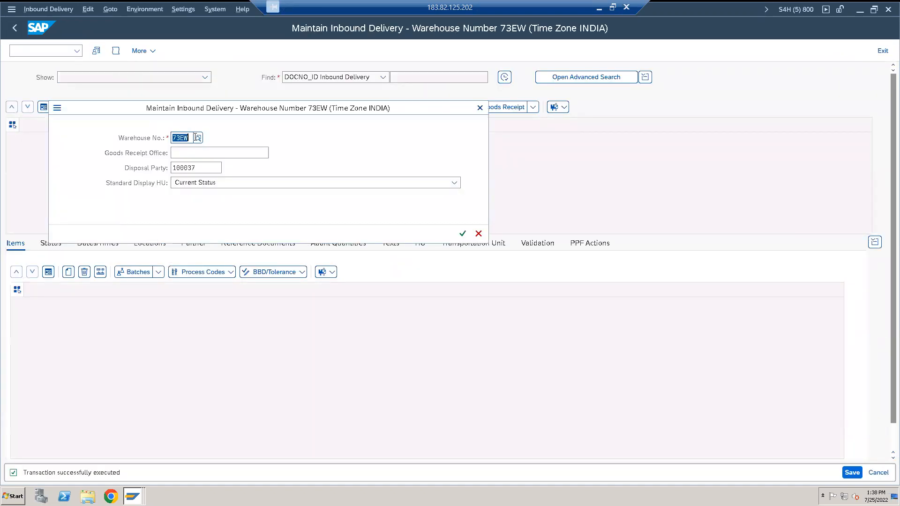
pyautogui.click(197, 137)
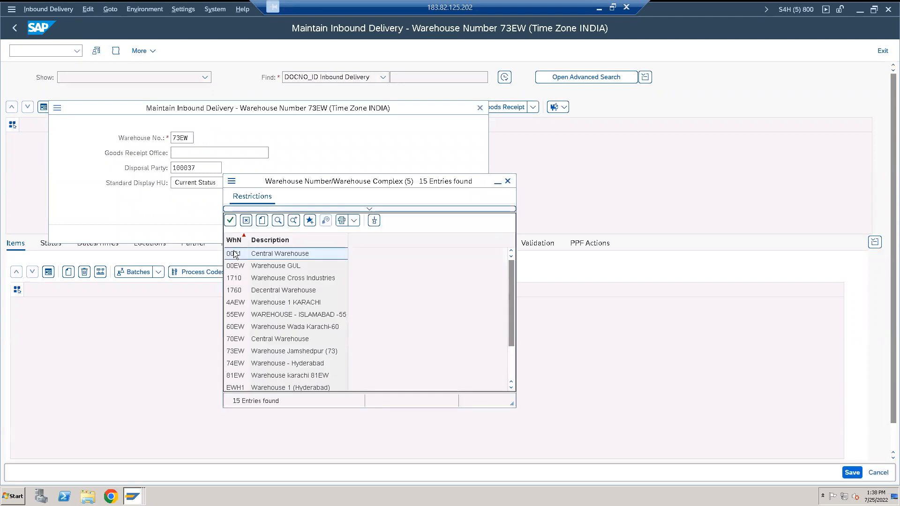
pyautogui.doubleClick(237, 364)
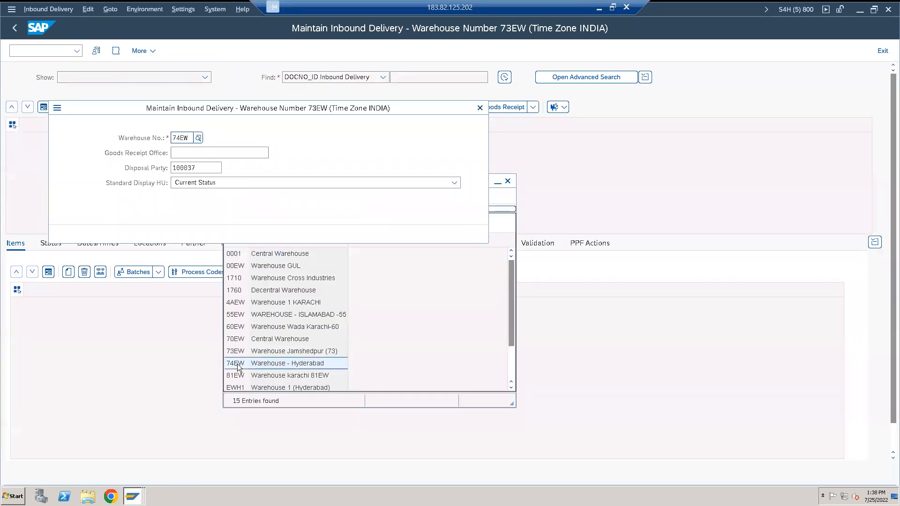
# Try to find the disposal party by searching business partners with 74 as the name
pyautogui.click(208, 168)
pyautogui.click(227, 167)
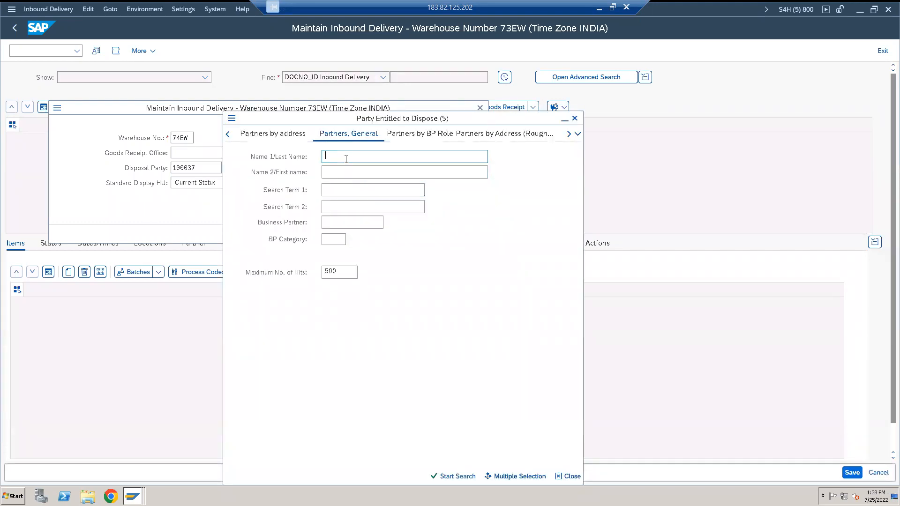
pyautogui.write('74')
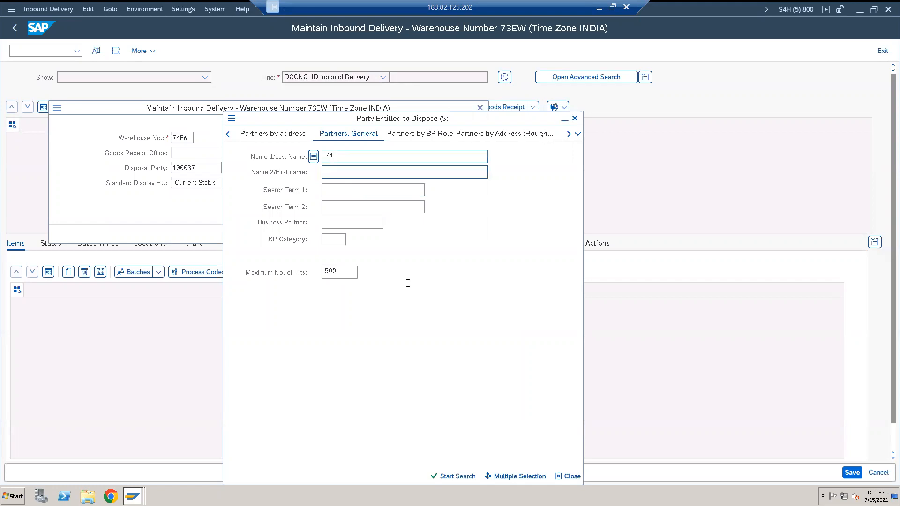
pyautogui.press('Return')
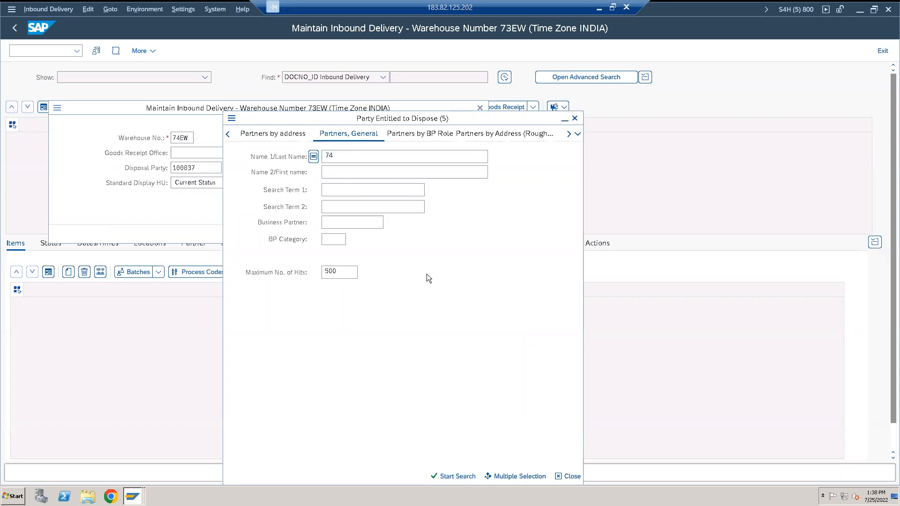
pyautogui.click(575, 119)
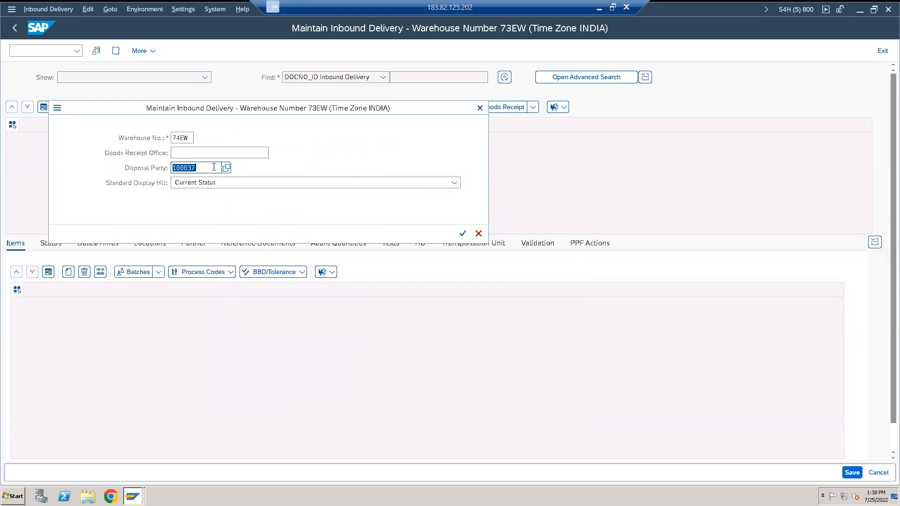
# Check the Business Partners table in the KDS - EWM (R) - 2020 (74) workbook and return to the full-screen SAP session
pyautogui.click(613, 7)
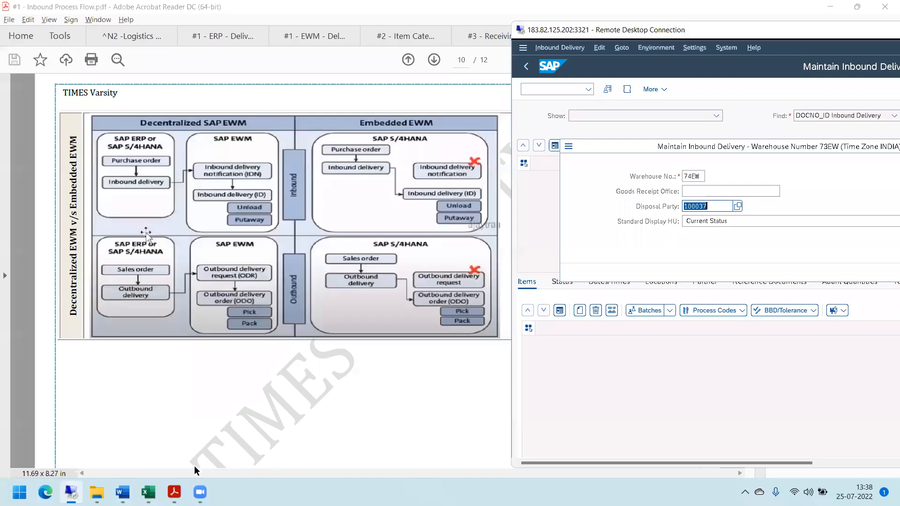
pyautogui.moveTo(148, 492)
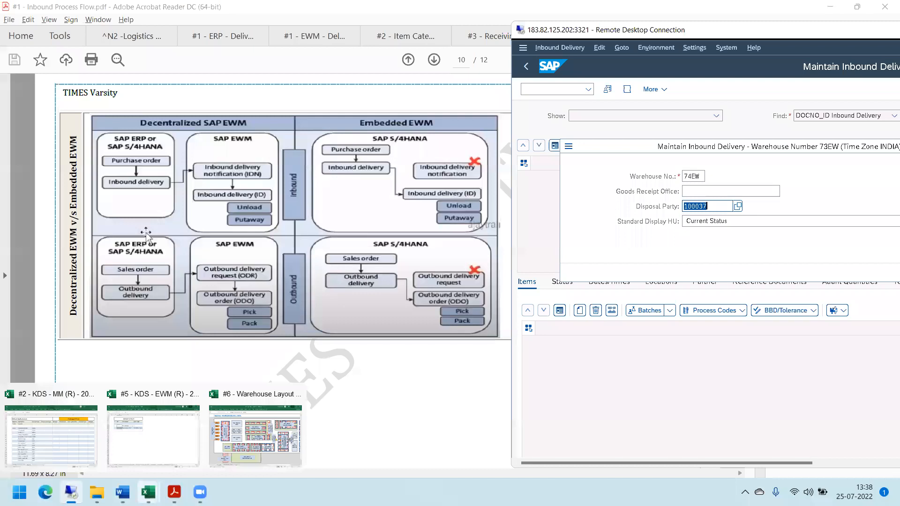
pyautogui.click(136, 433)
pyautogui.click(232, 297)
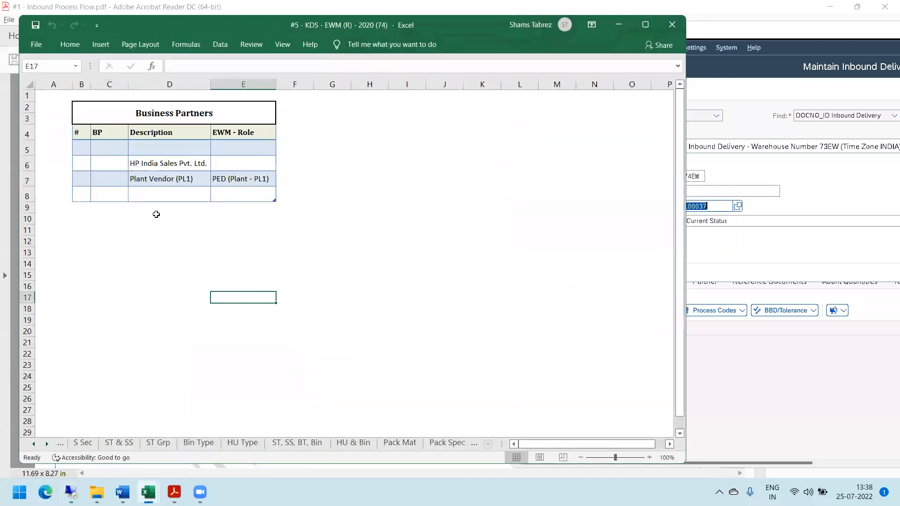
pyautogui.click(117, 166)
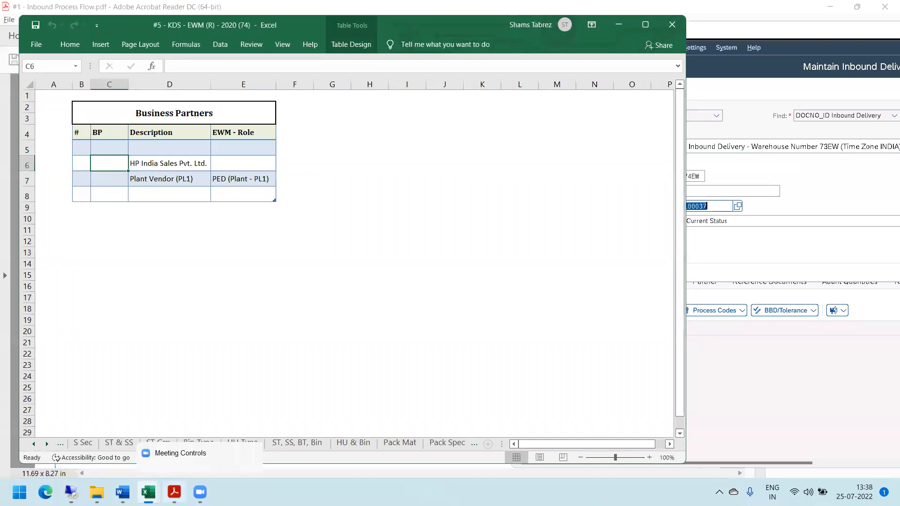
pyautogui.moveTo(174, 492)
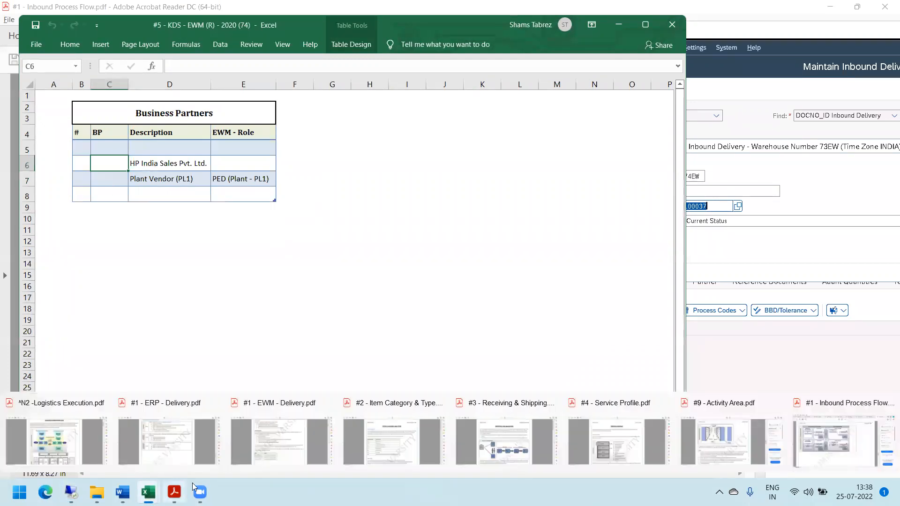
pyautogui.click(788, 44)
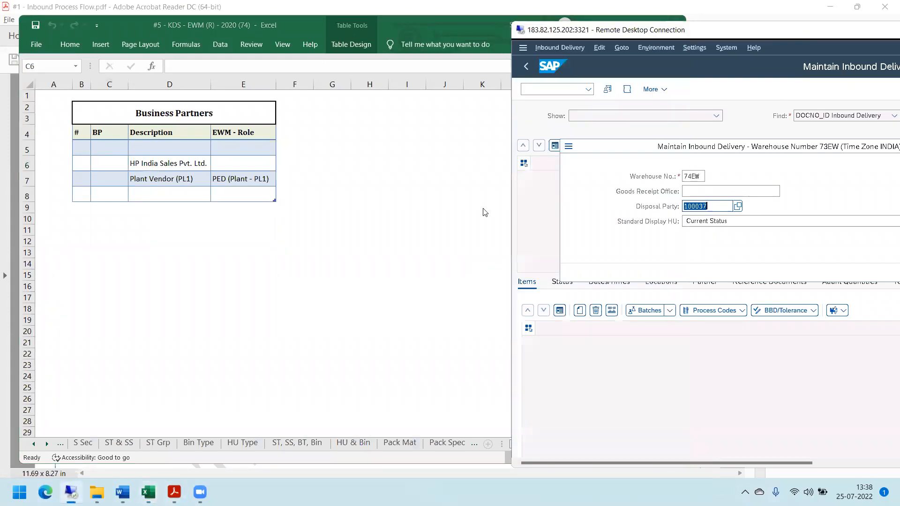
pyautogui.doubleClick(773, 35)
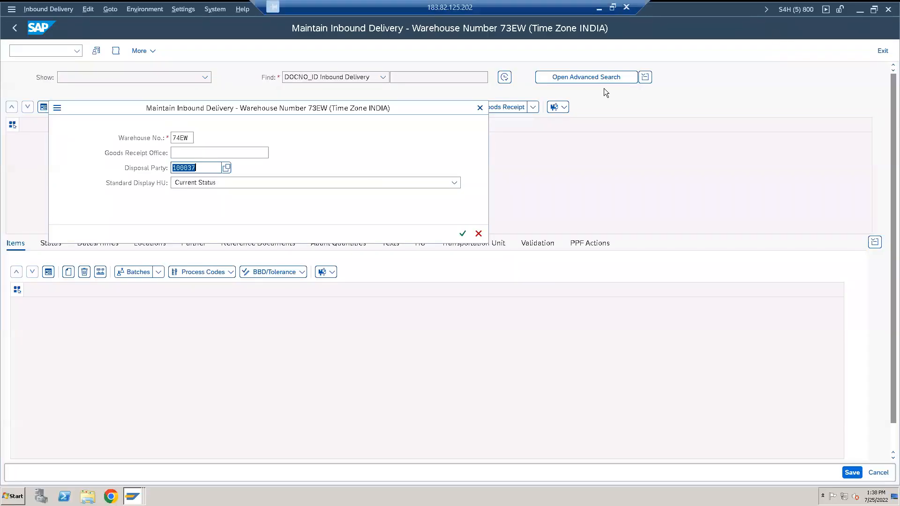
# Find business partners with search term 74 and set PED - 74P1 as the disposal party in the warehouse defaults
pyautogui.click(226, 168)
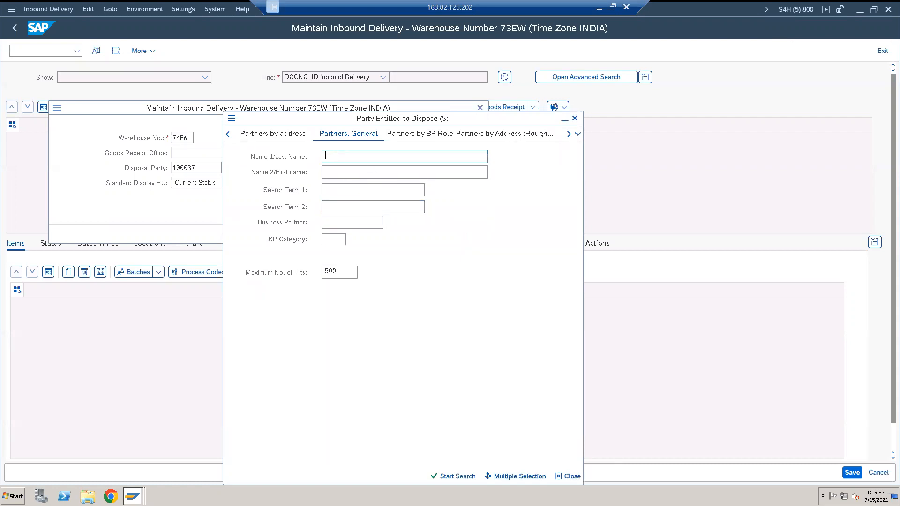
pyautogui.moveTo(476, 119); pyautogui.dragTo(501, 60)
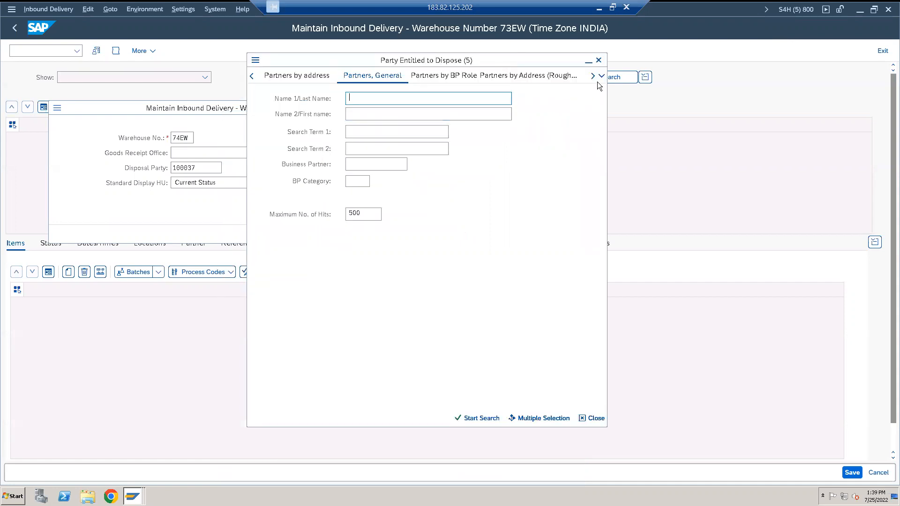
pyautogui.click(373, 134)
pyautogui.write('74')
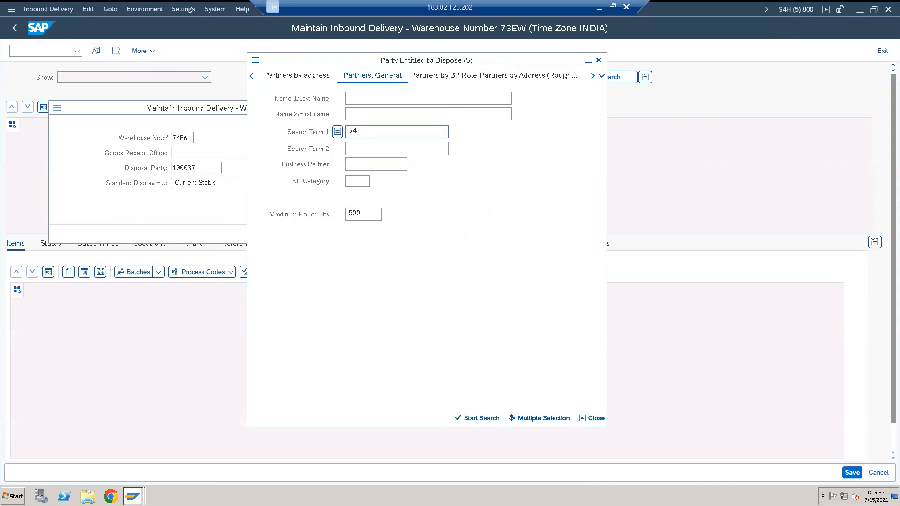
pyautogui.click(363, 99)
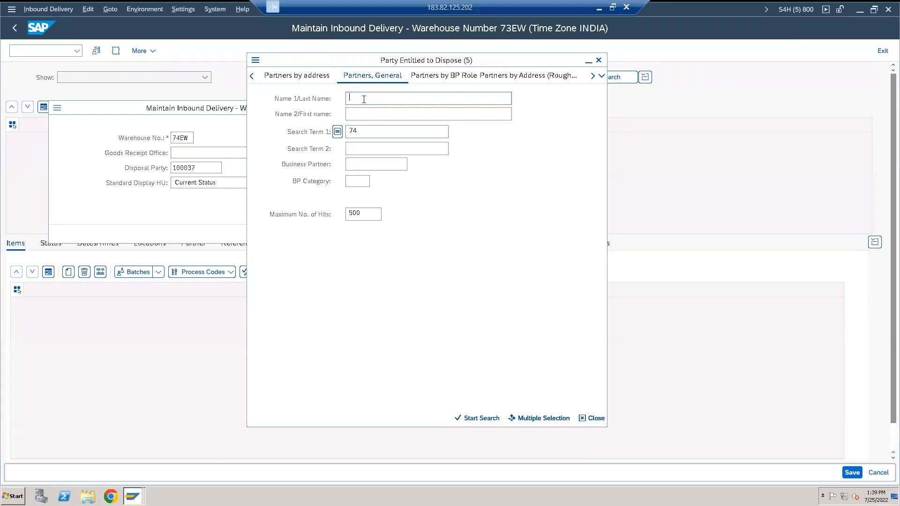
pyautogui.click(481, 418)
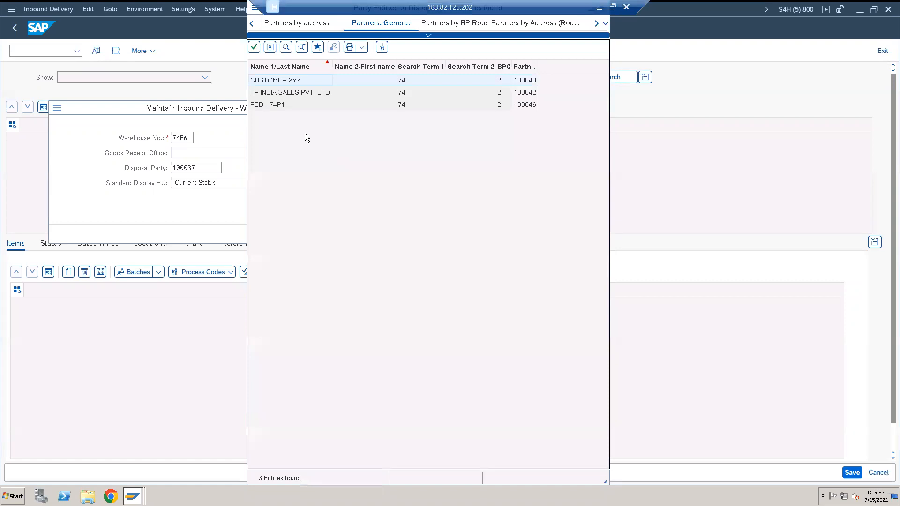
pyautogui.click(268, 107)
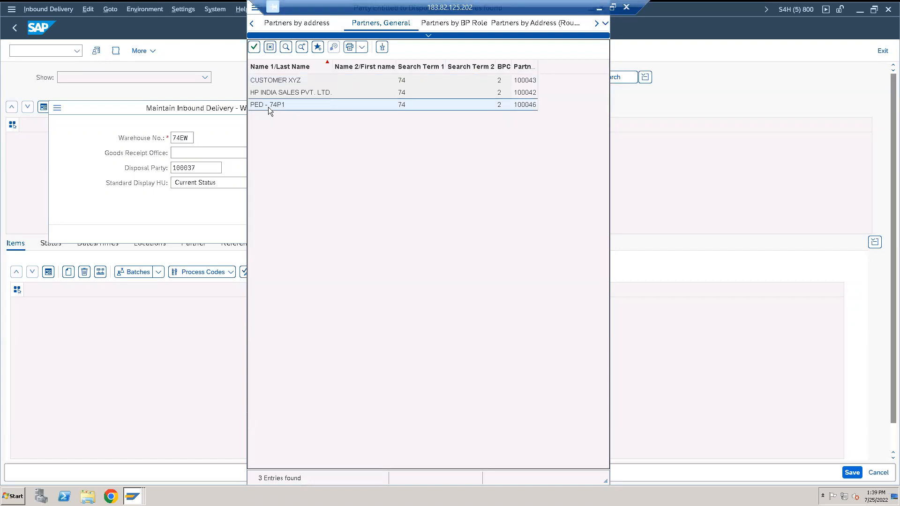
pyautogui.doubleClick(268, 107)
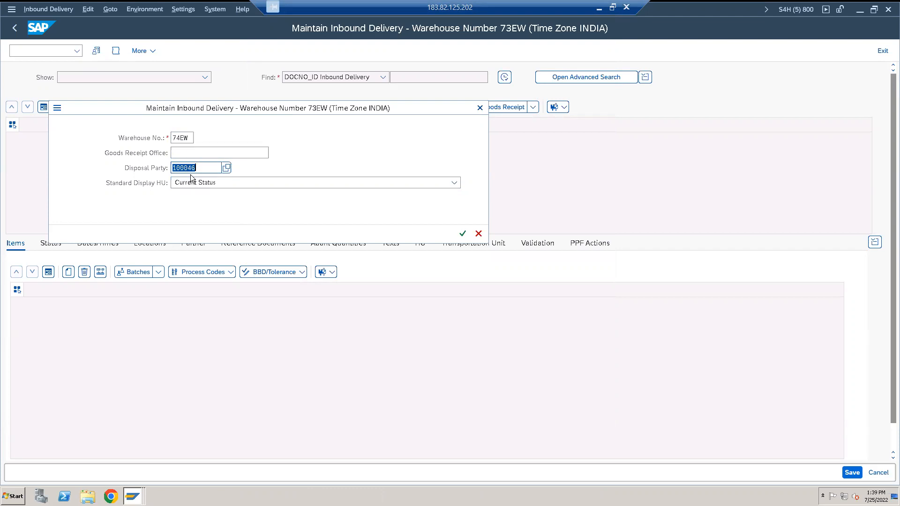
pyautogui.click(463, 233)
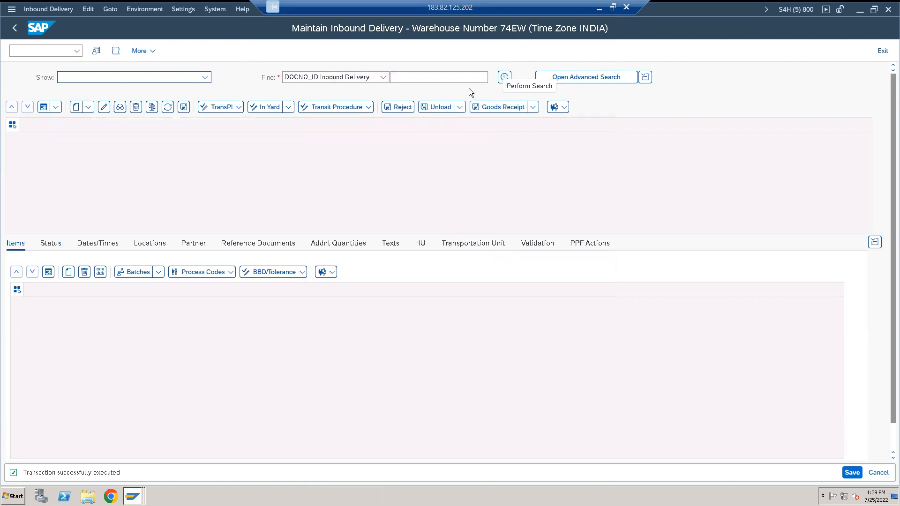
# Load the inbound deliveries of warehouse 74EW by searching on Inbound Delivery with no document number
pyautogui.click(383, 77)
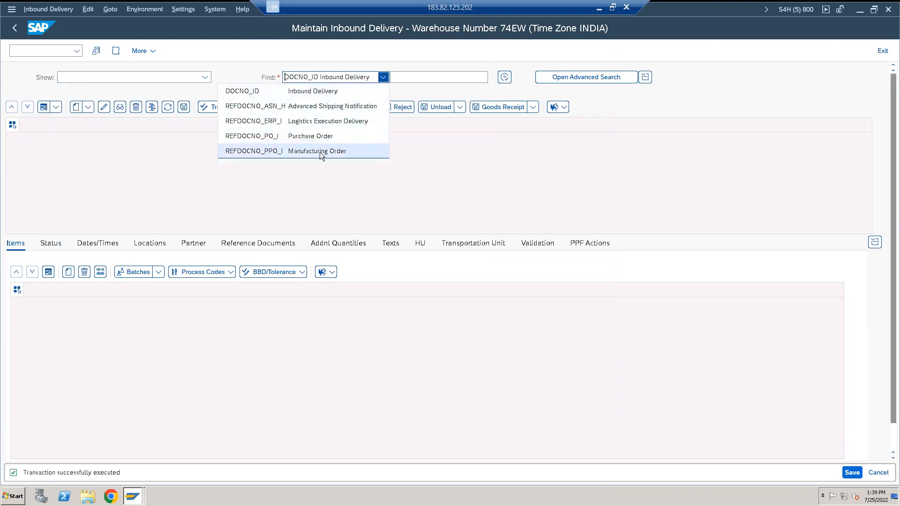
pyautogui.click(474, 57)
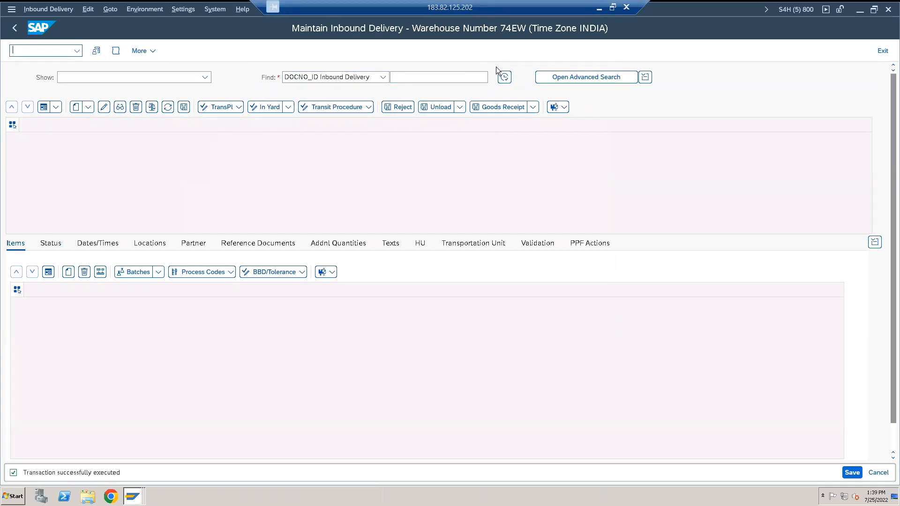
pyautogui.click(505, 77)
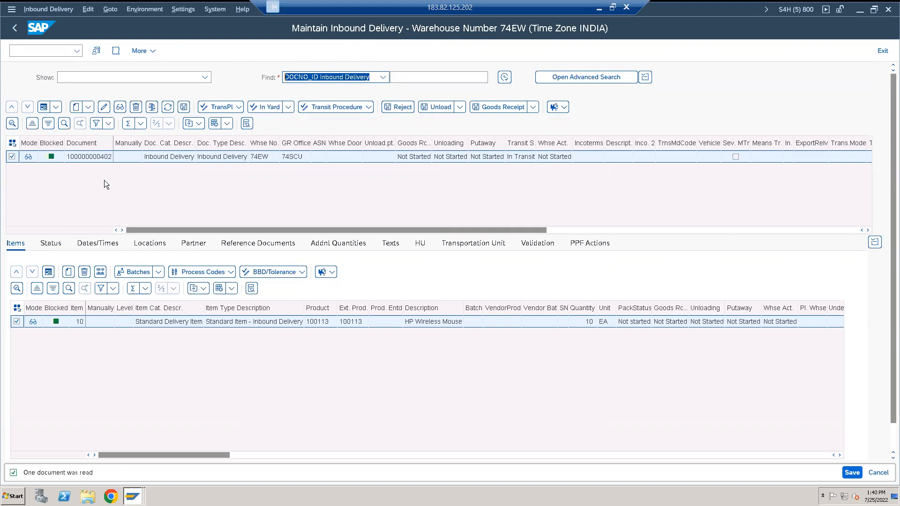
# Consult the decentralized versus embedded EWM diagram in the Inbound Process Flow PDF again and return to the SAP session
pyautogui.click(613, 7)
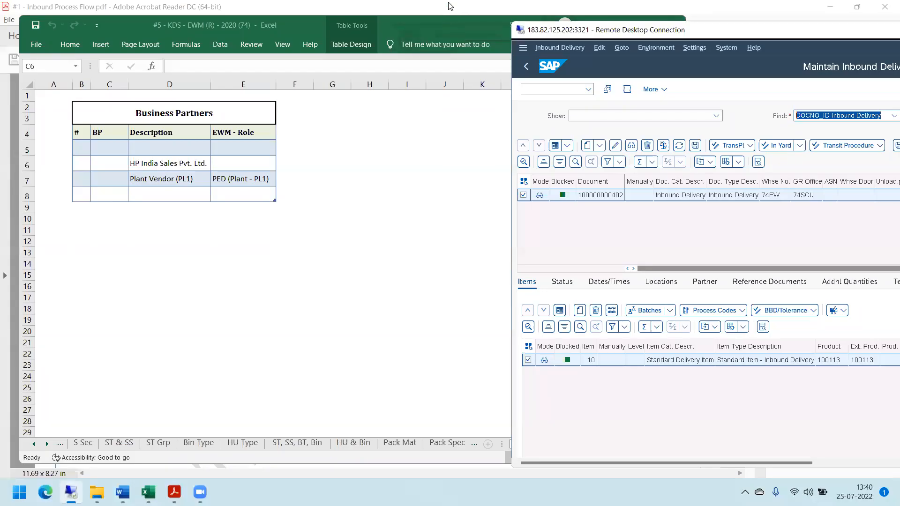
pyautogui.click(448, 6)
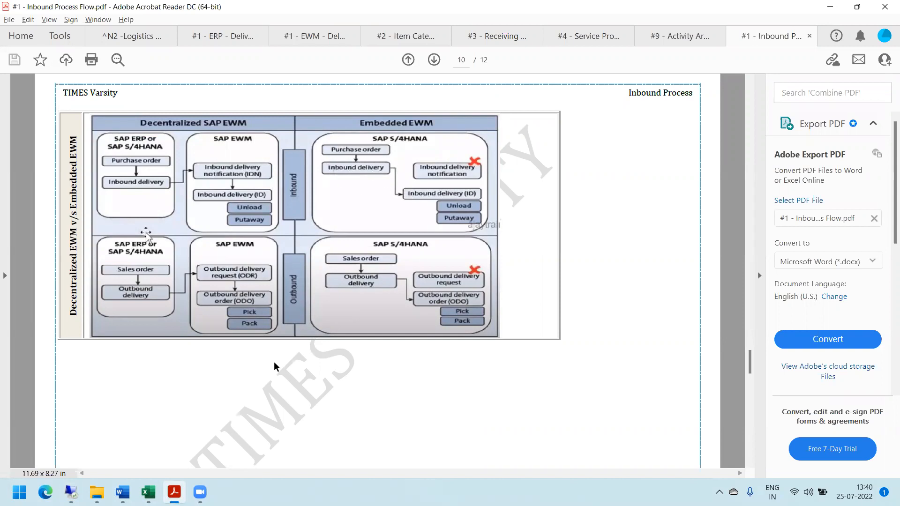
pyautogui.click(71, 493)
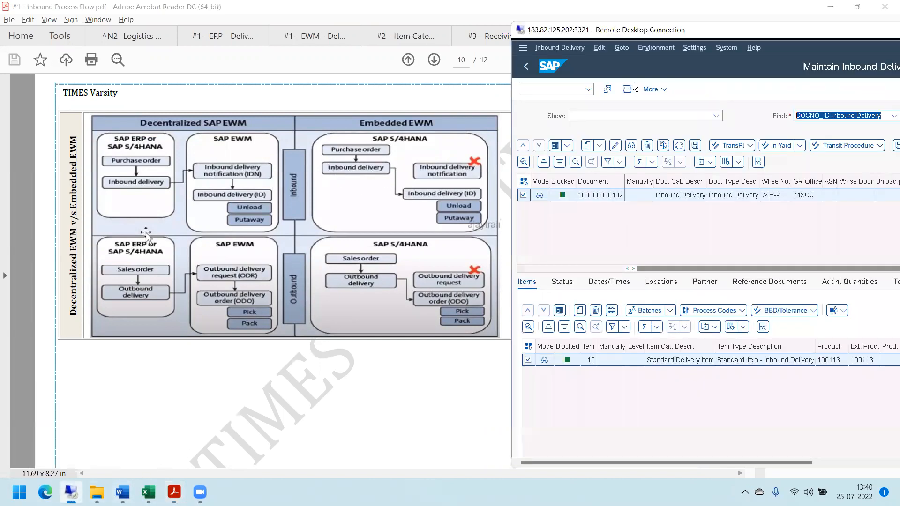
# Return to the full-screen SAP session and display the reference documents of the EWM inbound delivery
pyautogui.doubleClick(745, 25)
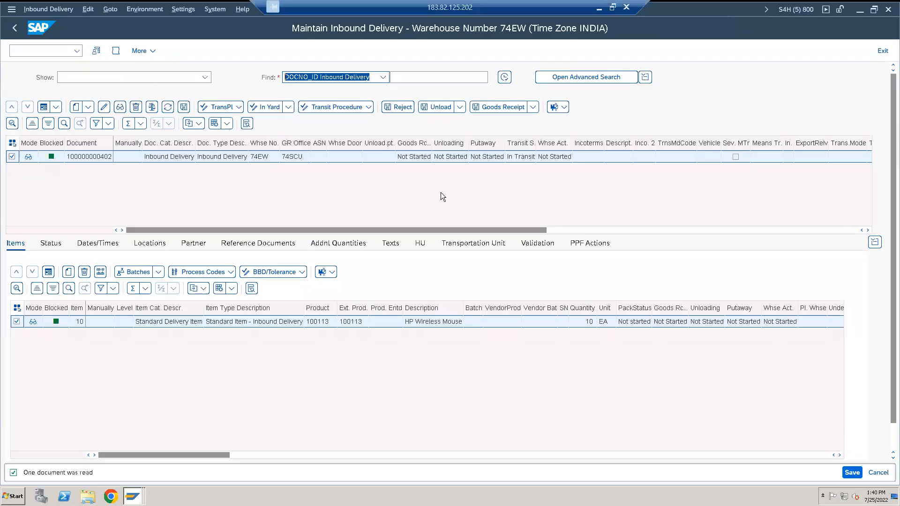
pyautogui.click(11, 123)
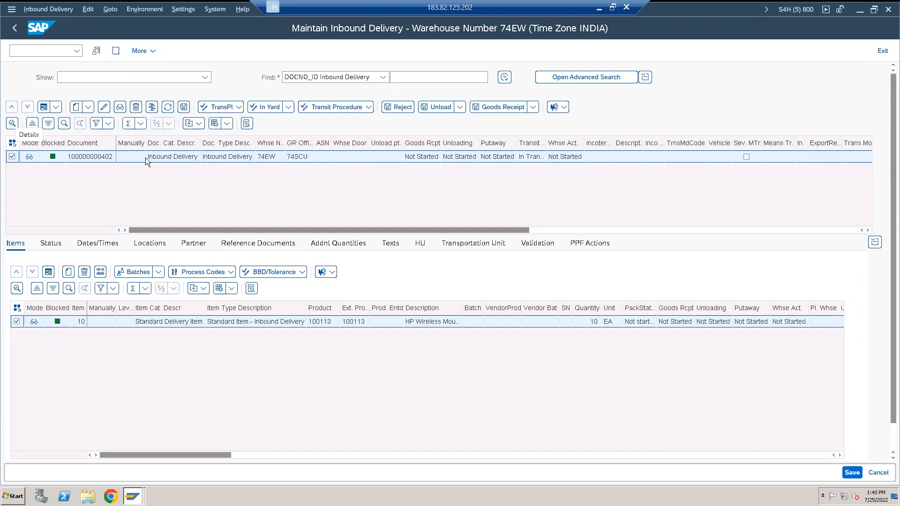
pyautogui.click(261, 243)
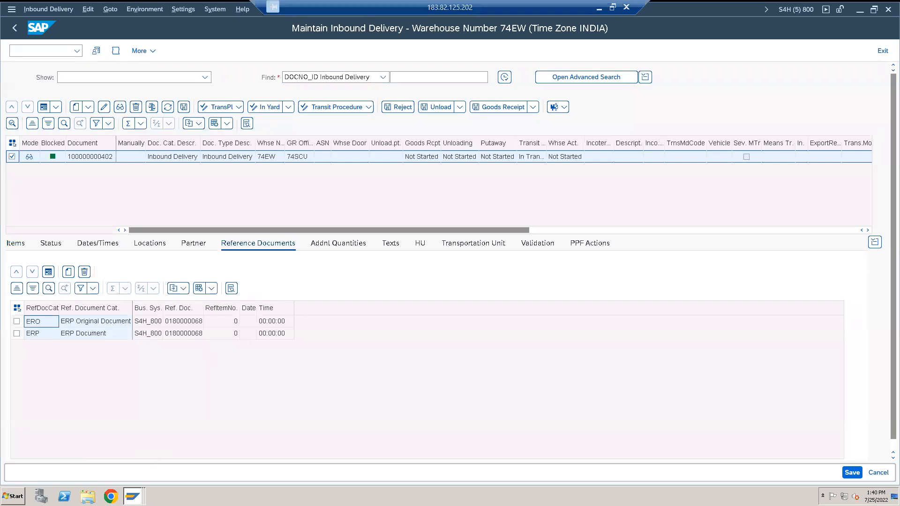
# Check the open ERP inbound delivery overview against the EWM reference documents and return to the EWM delivery
pyautogui.click(130, 496)
pyautogui.click(117, 463)
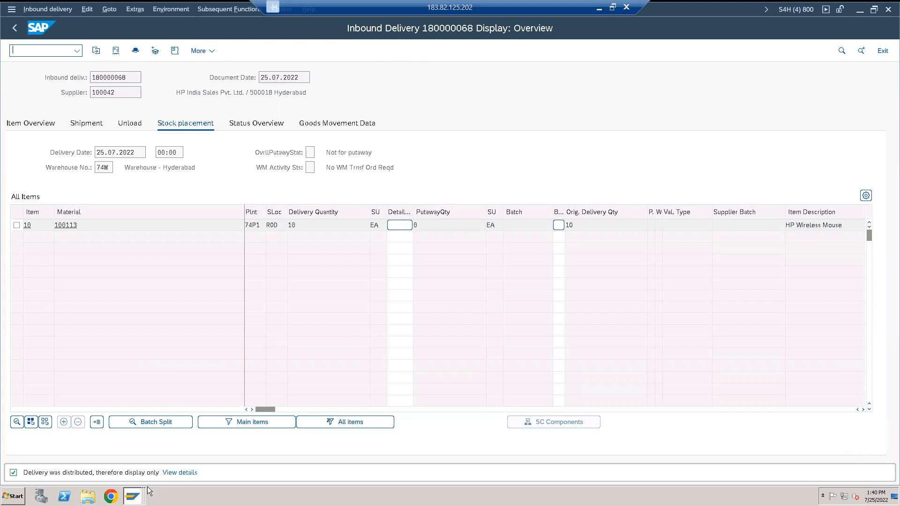
pyautogui.click(133, 496)
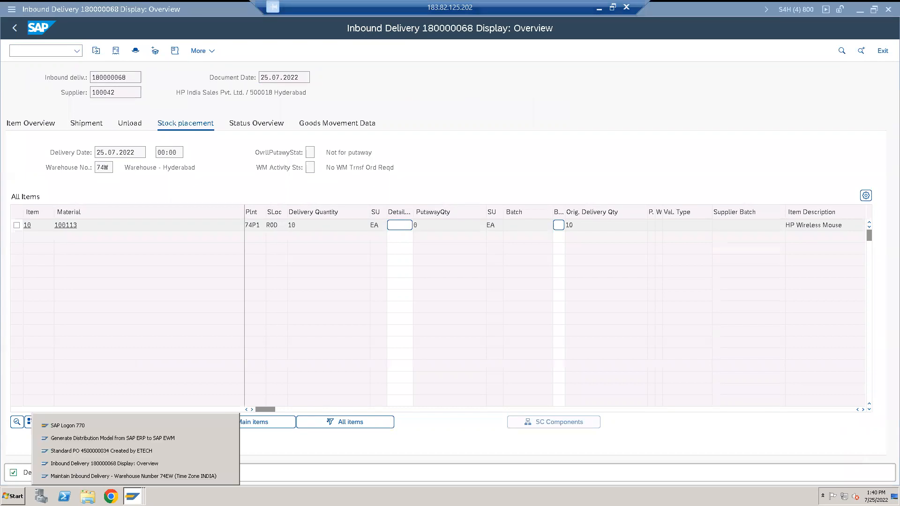
pyautogui.click(117, 476)
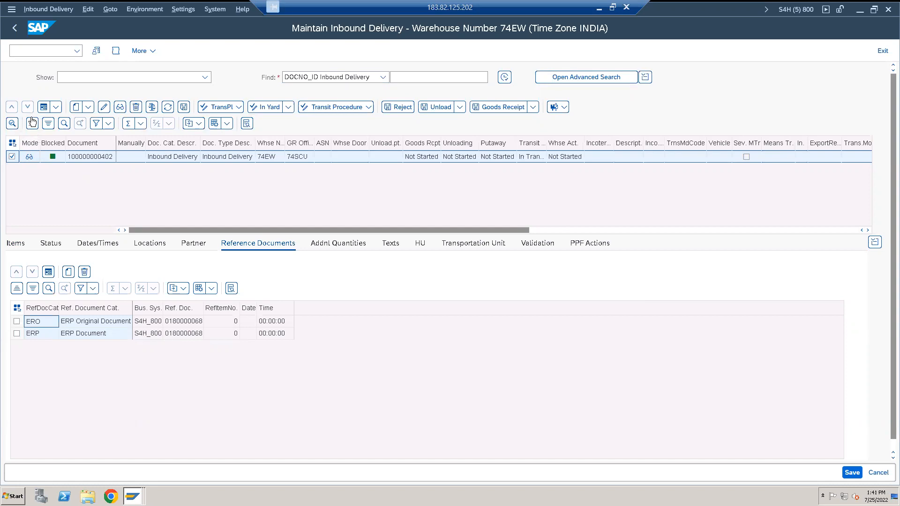
# Show the header data form of the EWM inbound delivery and examine its document type and document category
pyautogui.click(43, 107)
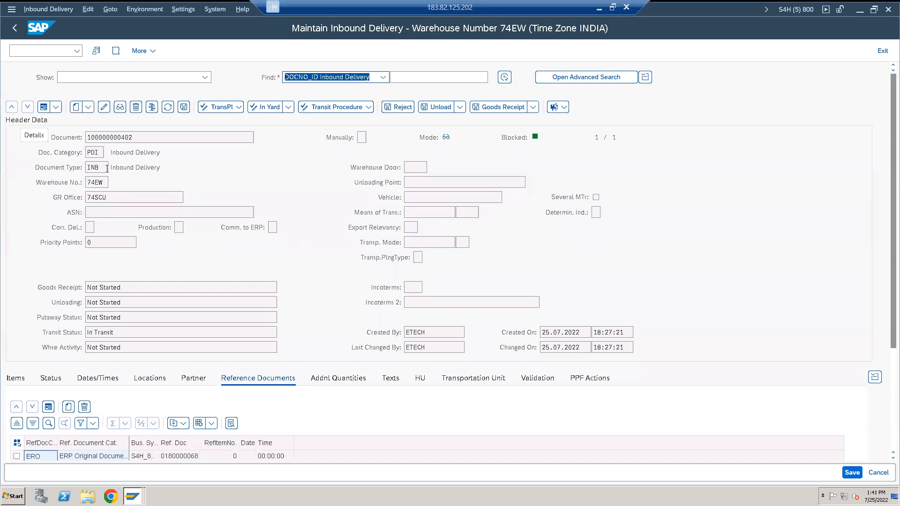
pyautogui.click(104, 167)
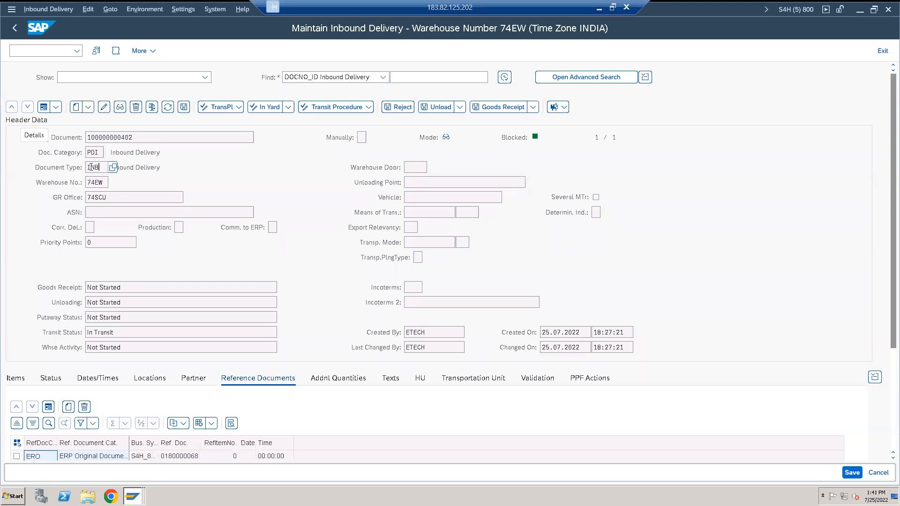
pyautogui.click(101, 152)
# Reduce the EWM and ERP inbound delivery windows and arrange them side by side for comparison
pyautogui.click(875, 9)
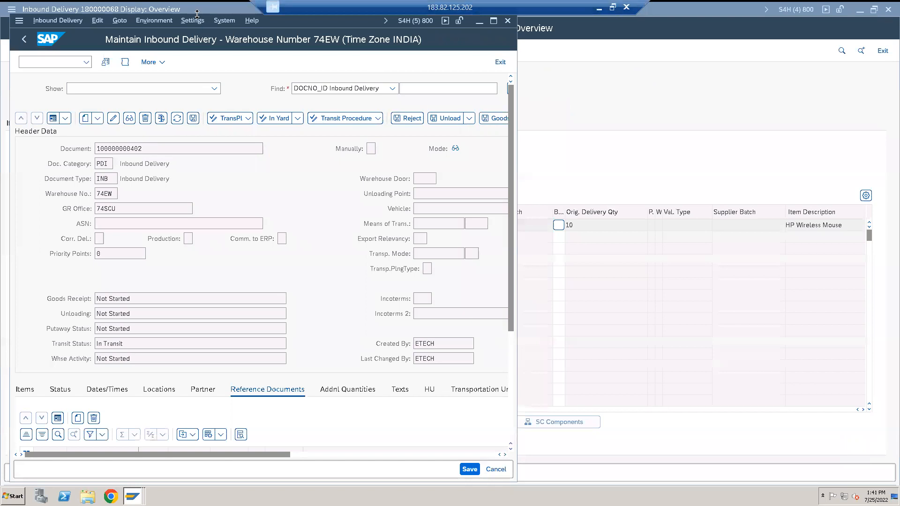
pyautogui.moveTo(281, 22); pyautogui.dragTo(706, 23)
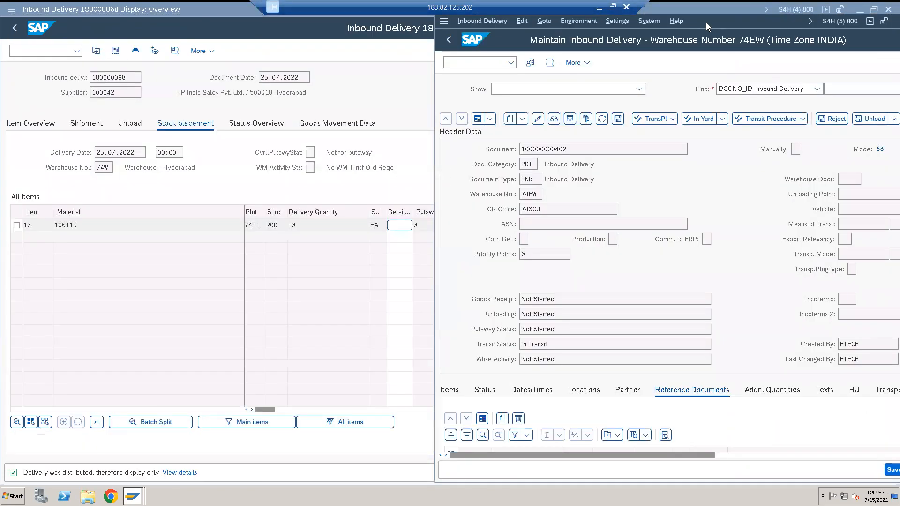
pyautogui.click(397, 79)
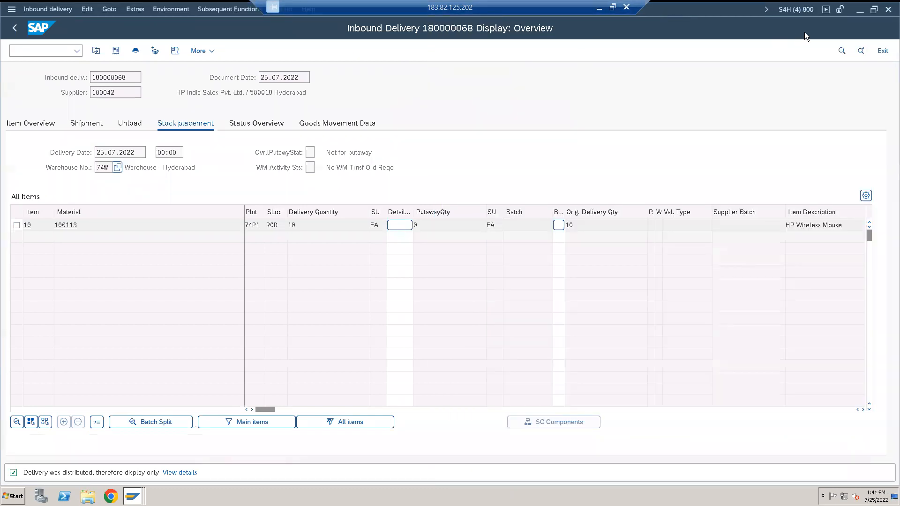
pyautogui.click(873, 10)
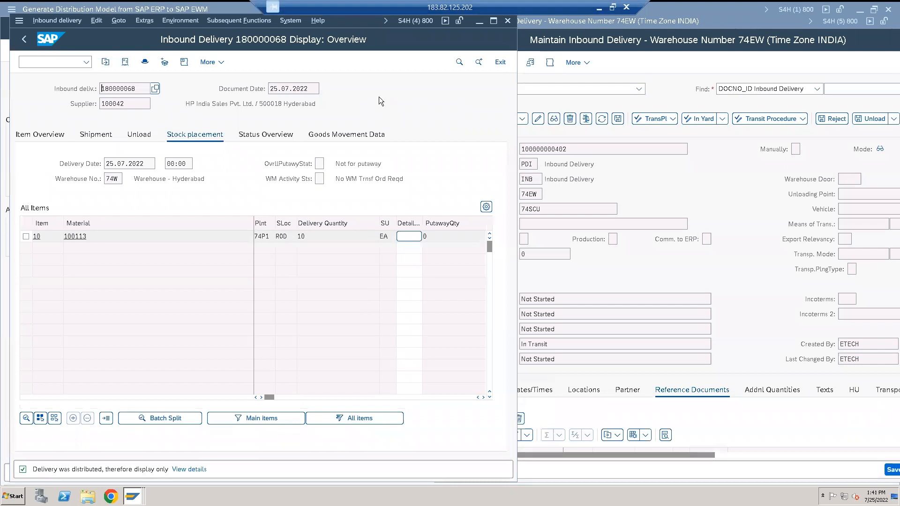
# Open the ERP delivery's header administration data and compare its delivery type and document category with those of the EWM delivery
pyautogui.click(145, 62)
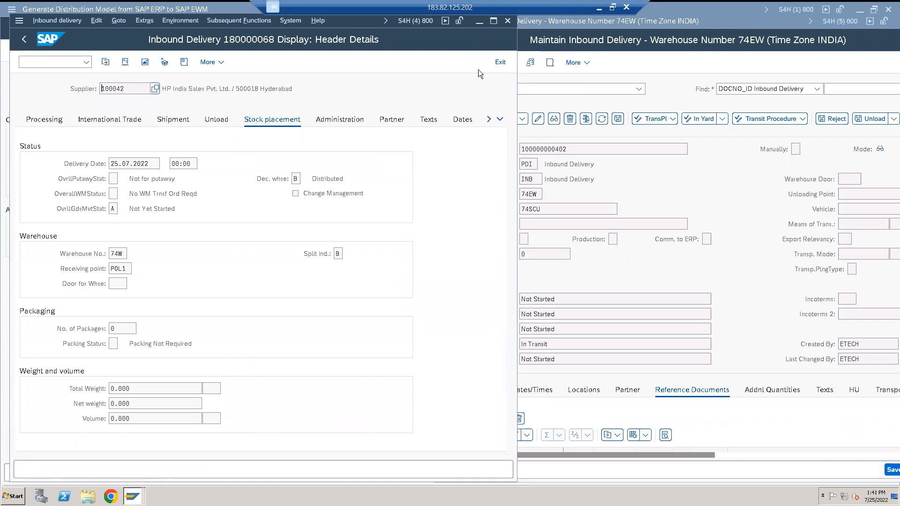
pyautogui.click(338, 122)
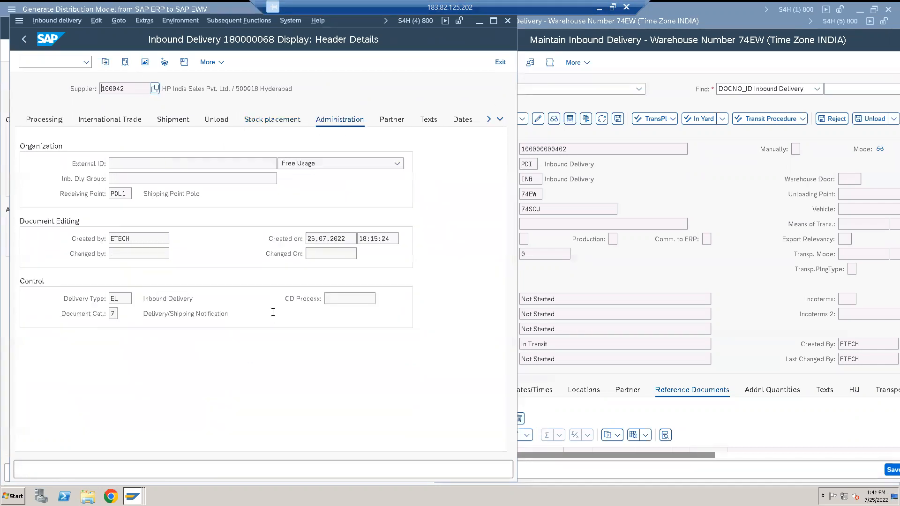
pyautogui.click(126, 298)
pyautogui.click(694, 63)
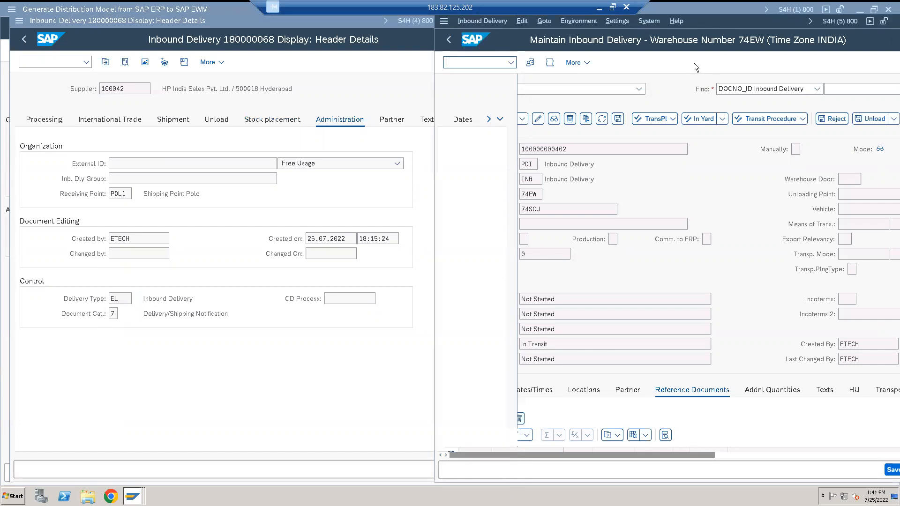
pyautogui.click(534, 179)
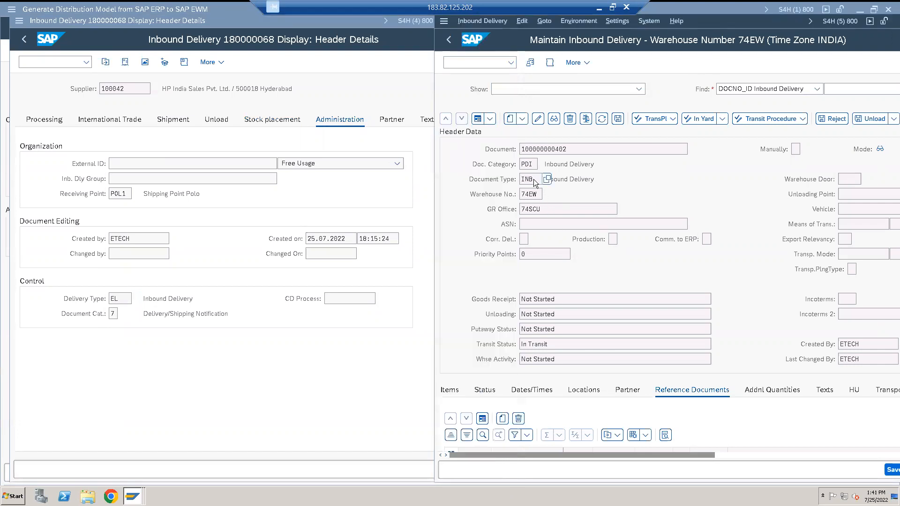
pyautogui.click(114, 313)
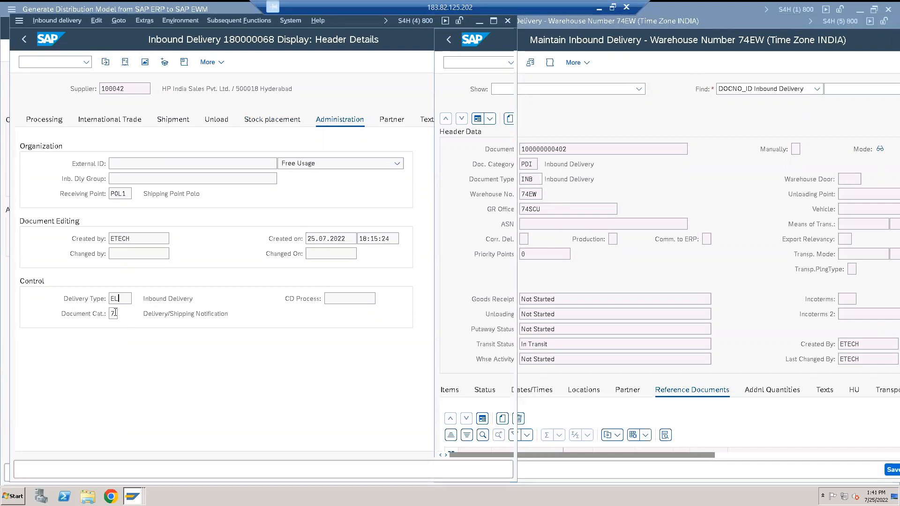
pyautogui.click(678, 67)
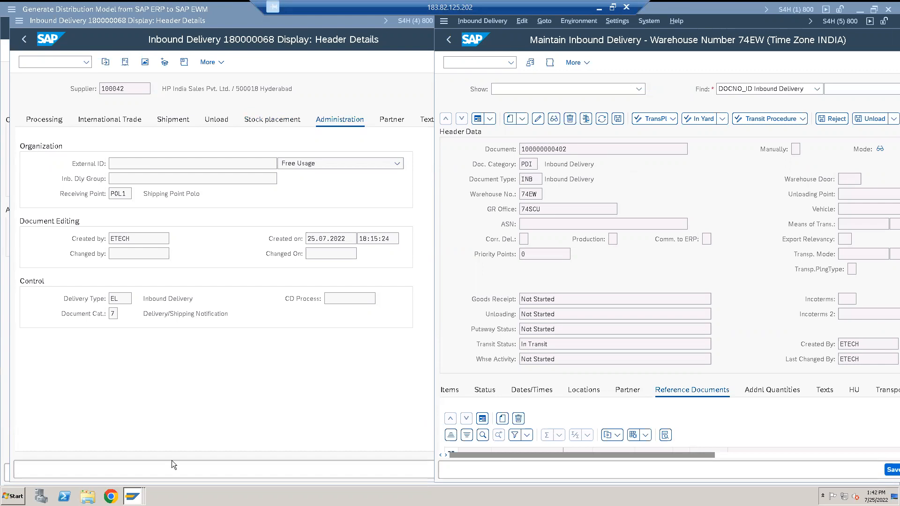
# Consult the ERP - Delivery and EWM - Delivery PDFs on delivery document types and return to the SAP session
pyautogui.click(599, 8)
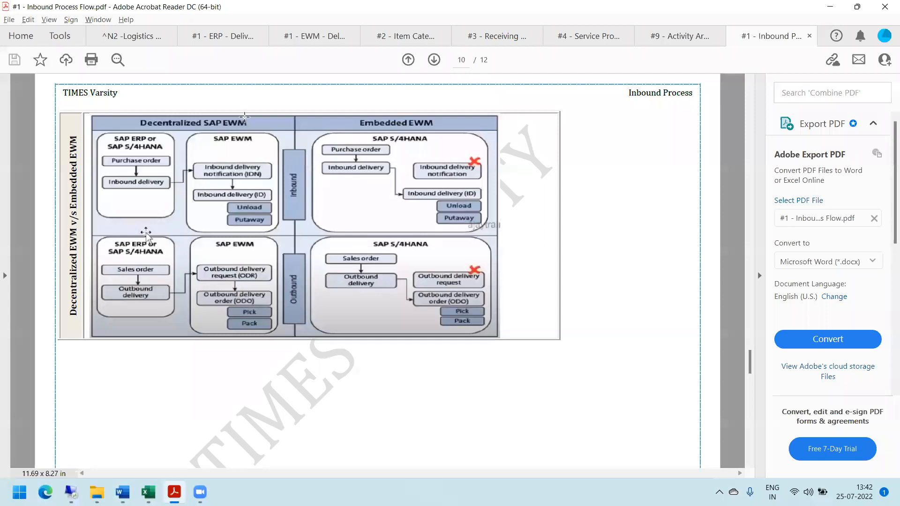
pyautogui.click(235, 37)
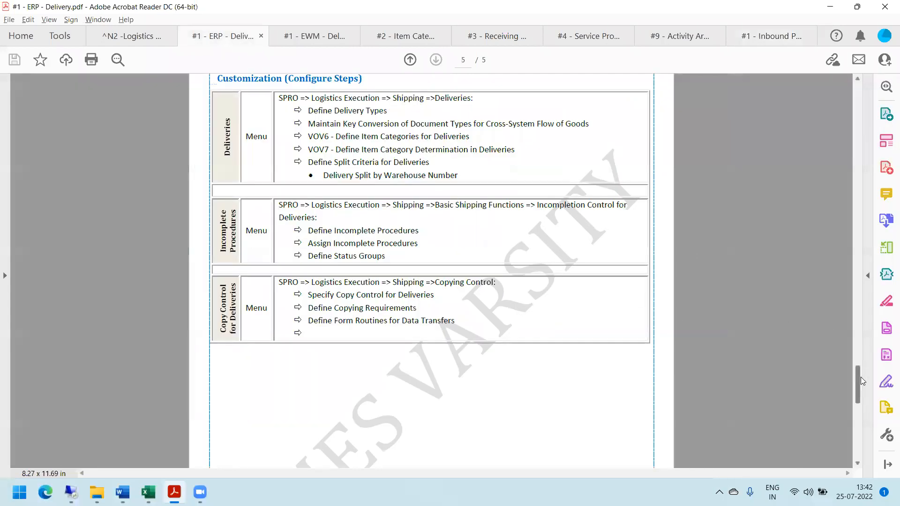
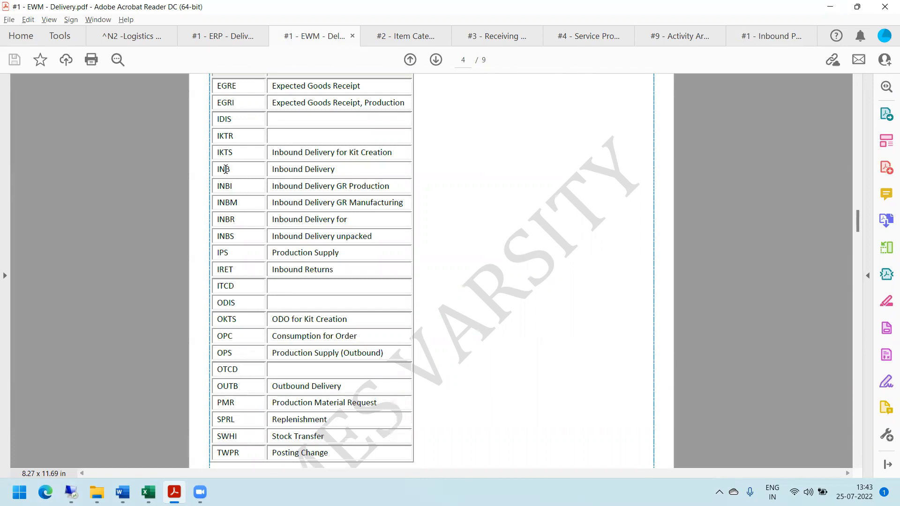
pyautogui.moveTo(71, 492)
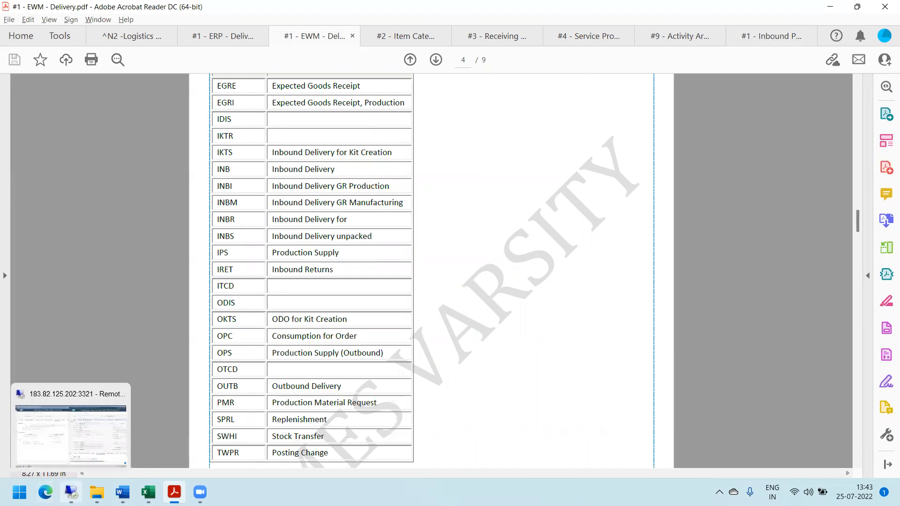
pyautogui.click(85, 436)
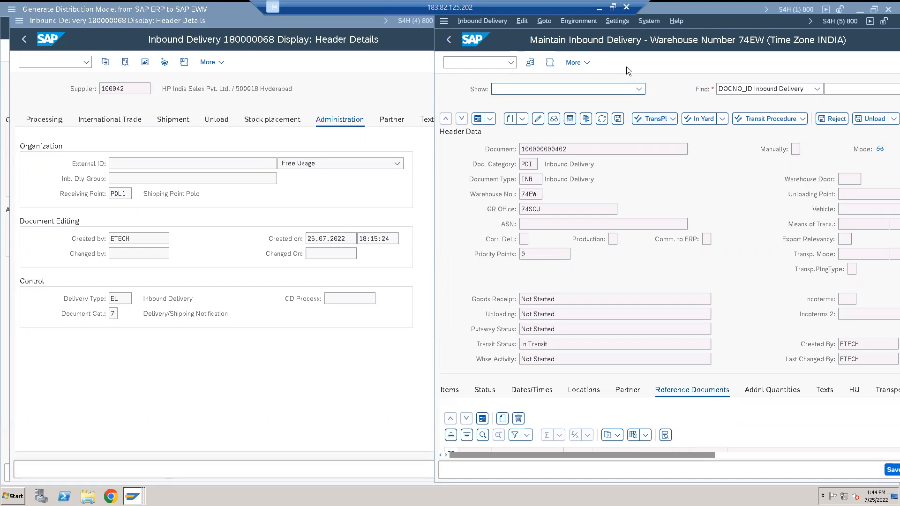
# Switch to the EWM - Delivery PDF and examine the ERP-to-EWM document type mapping, document types and document category tables
pyautogui.click(612, 8)
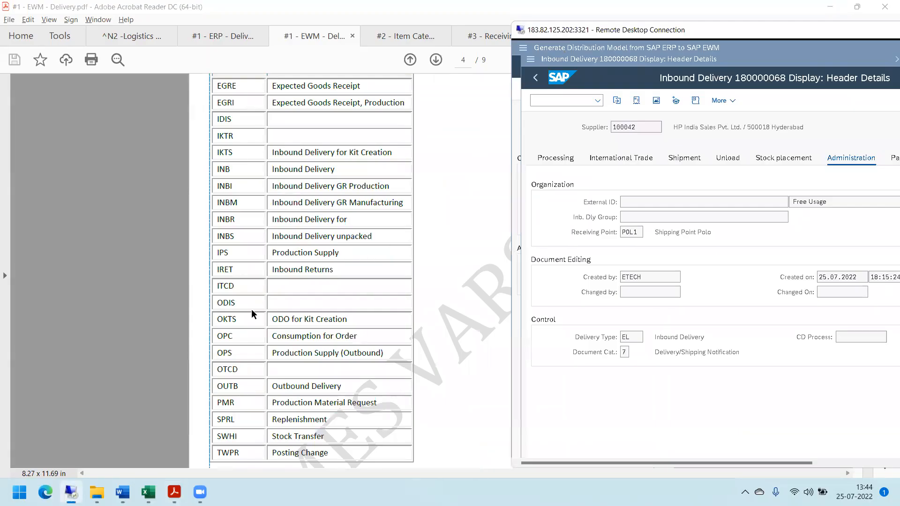
pyautogui.click(441, 12)
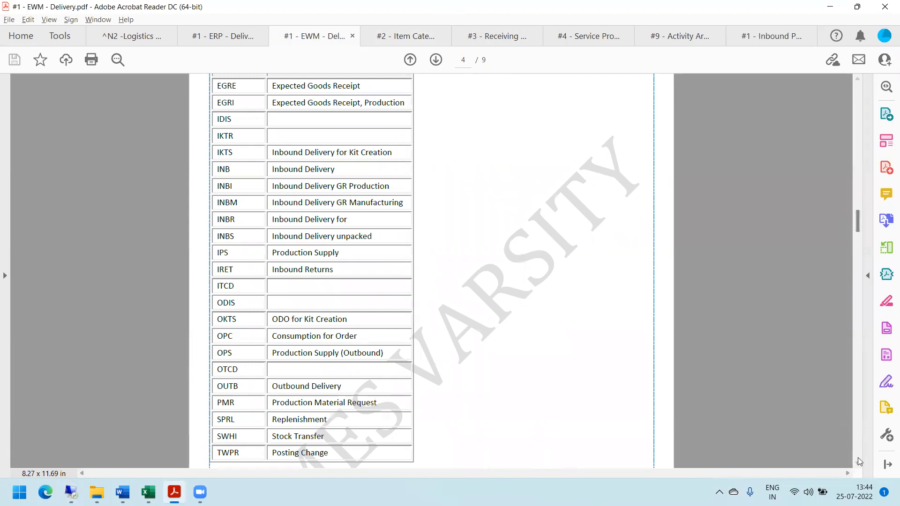
pyautogui.scroll(-3, 860, 462)
pyautogui.scroll(-4, 860, 461)
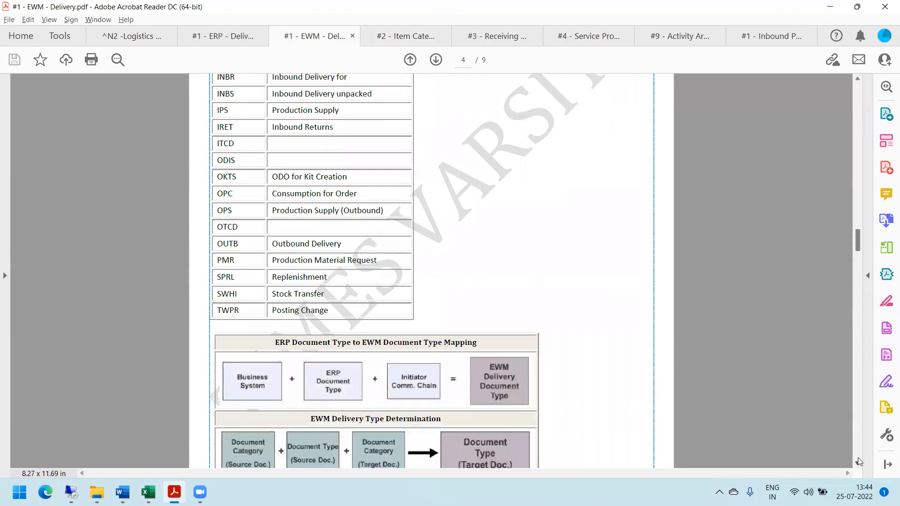
pyautogui.scroll(-5, 859, 462)
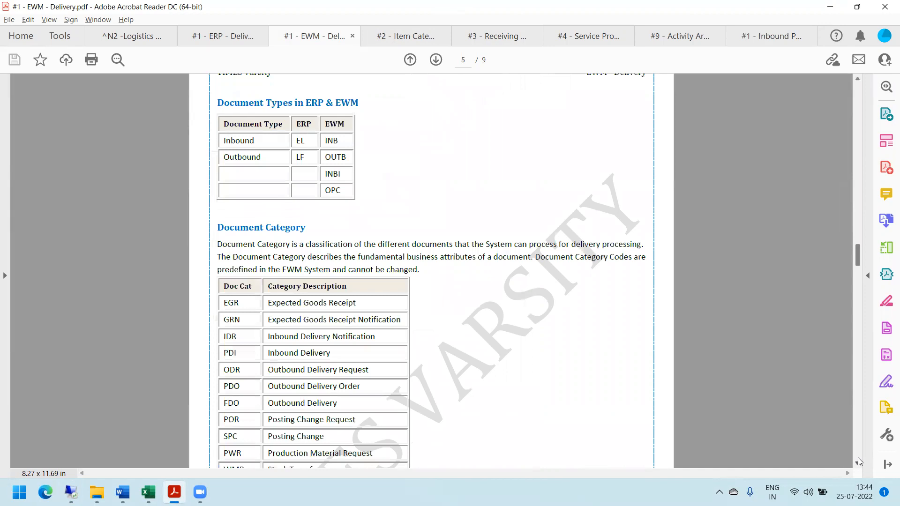
pyautogui.click(859, 80)
pyautogui.scroll(8, 858, 79)
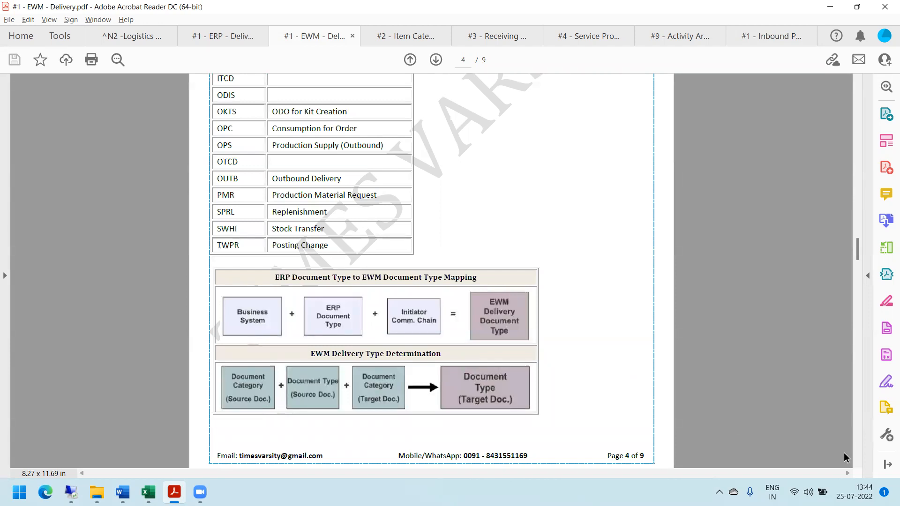
pyautogui.scroll(-10, 856, 462)
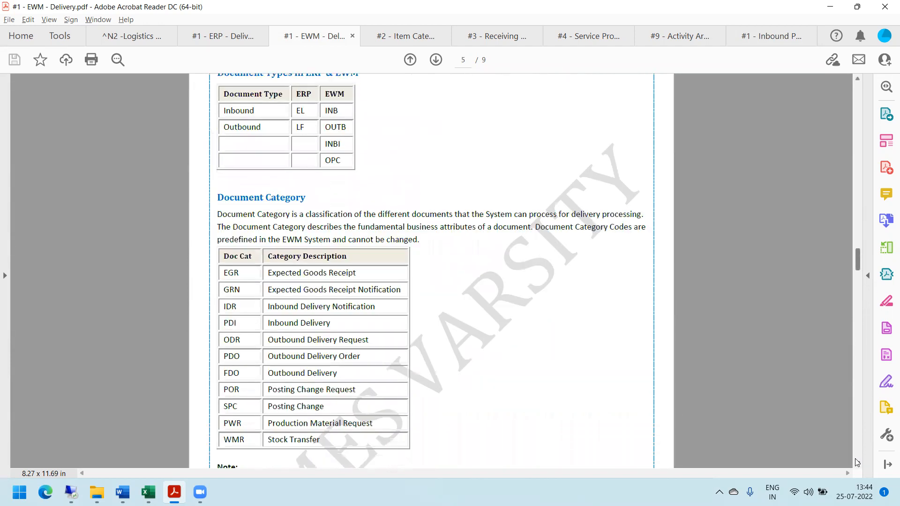
pyautogui.scroll(3, 857, 83)
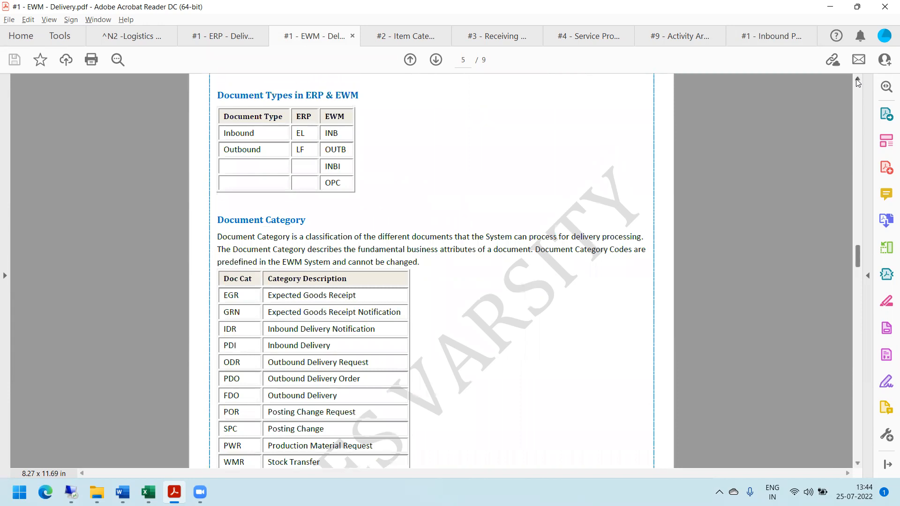
pyautogui.scroll(8, 857, 83)
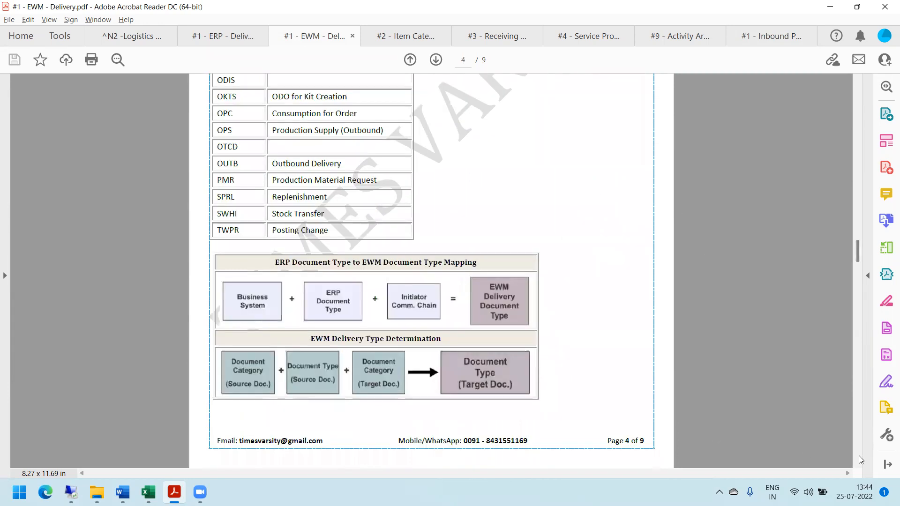
pyautogui.scroll(-8, 868, 462)
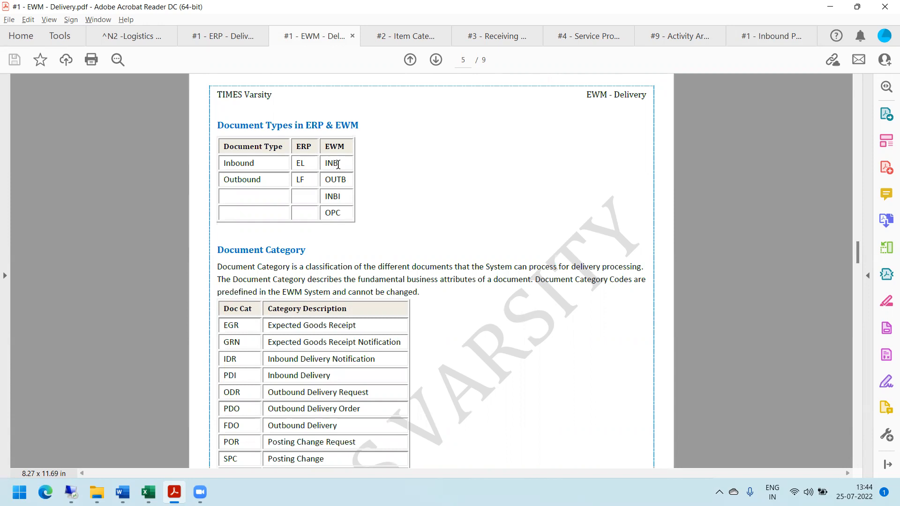
# Compare the document types of both SAP deliveries with the PDF's ERP & EWM table, and bring the PDF back into view
pyautogui.hotkey('alt', 'Tab')
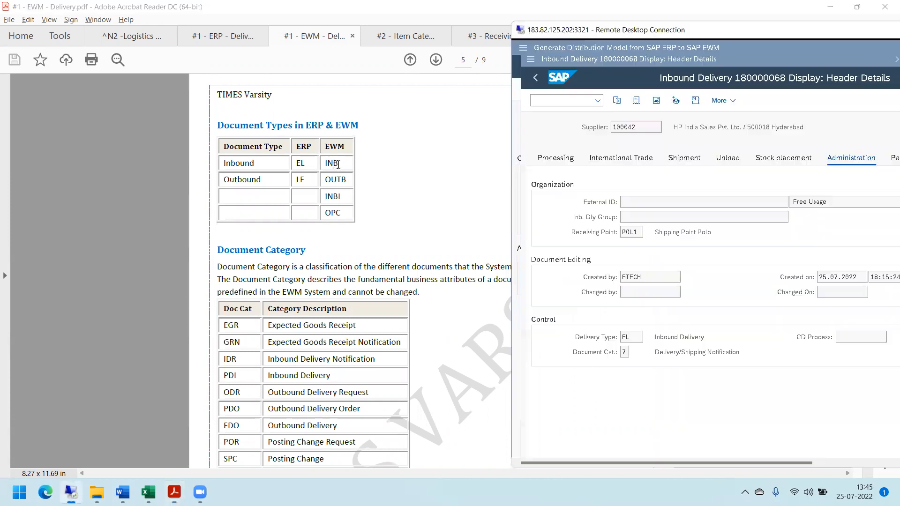
pyautogui.doubleClick(764, 31)
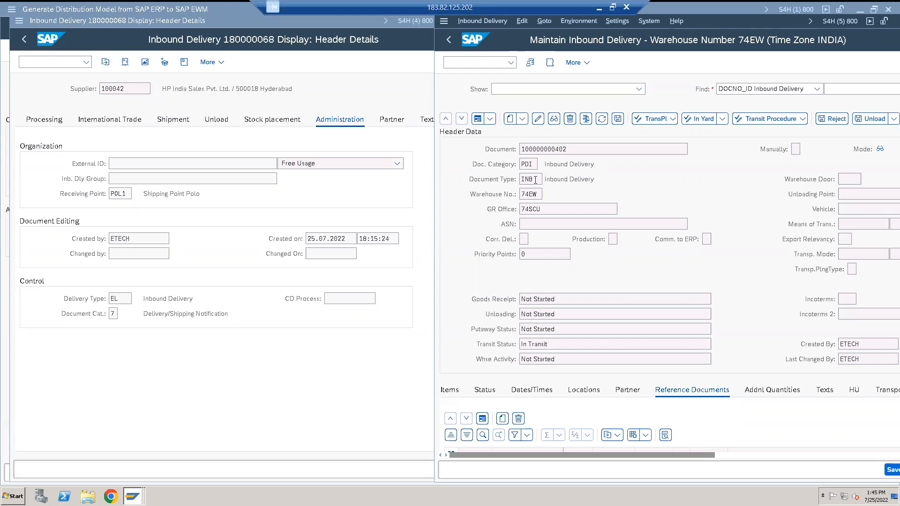
pyautogui.click(612, 7)
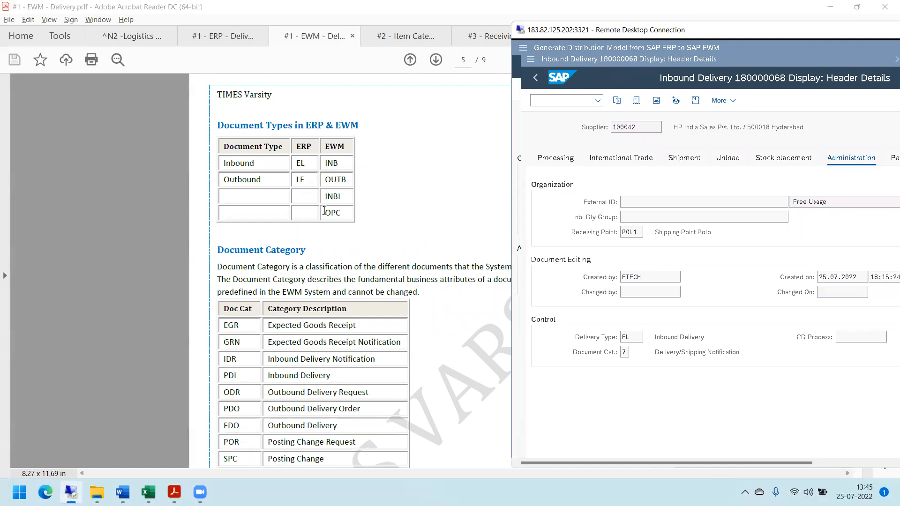
# Examine the Document Category table in the EWM - Delivery PDF alongside the decentralized versus embedded EWM diagram in the Inbound Process Flow PDF
pyautogui.click(472, 9)
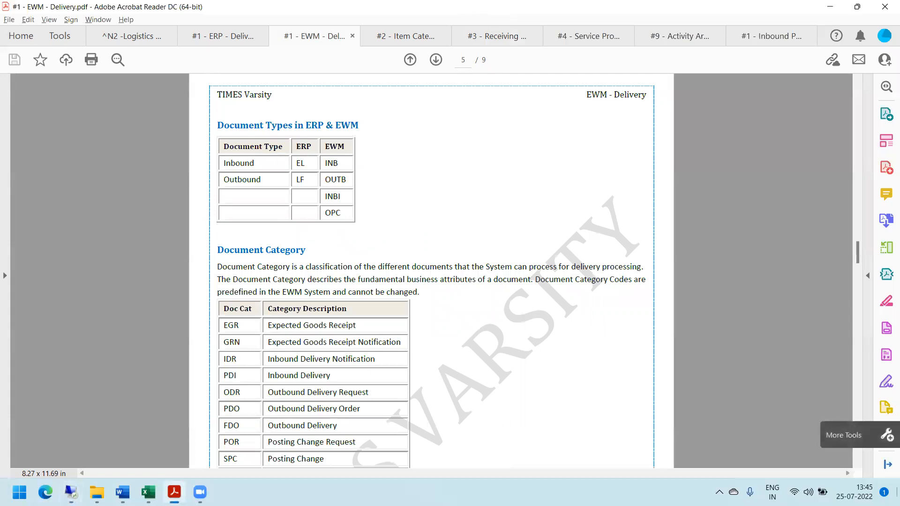
pyautogui.click(857, 464)
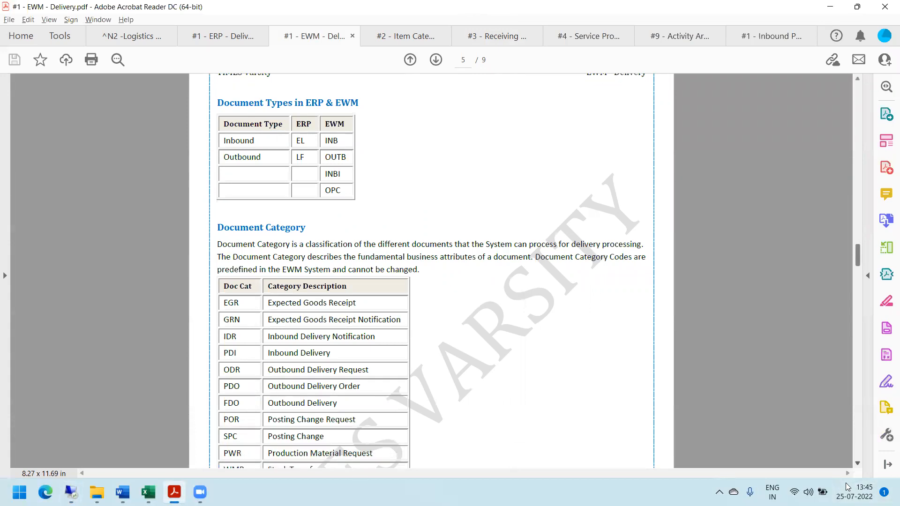
pyautogui.scroll(-2, 536, 252)
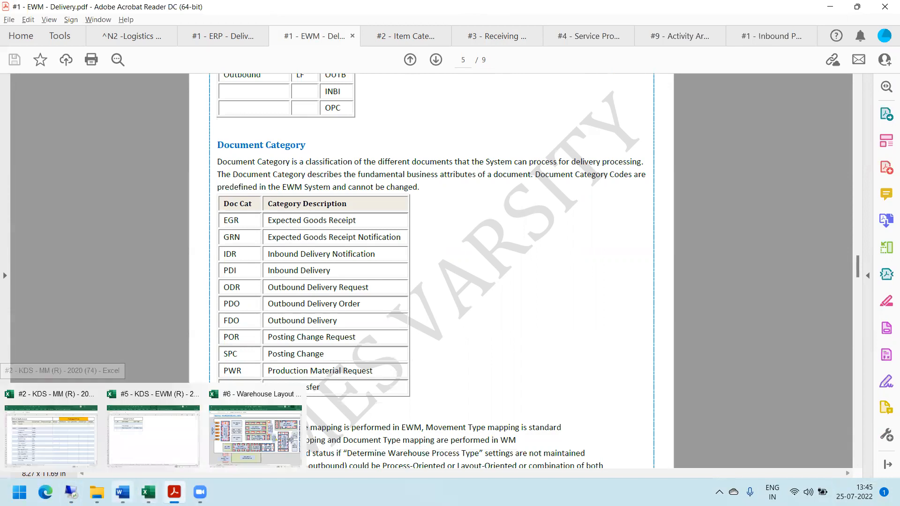
pyautogui.moveTo(174, 492)
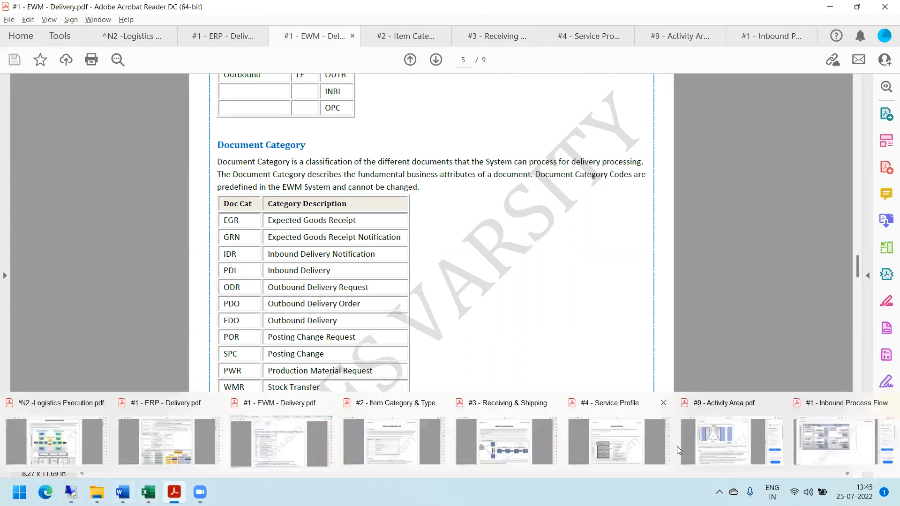
pyautogui.click(818, 434)
pyautogui.moveTo(860, 7)
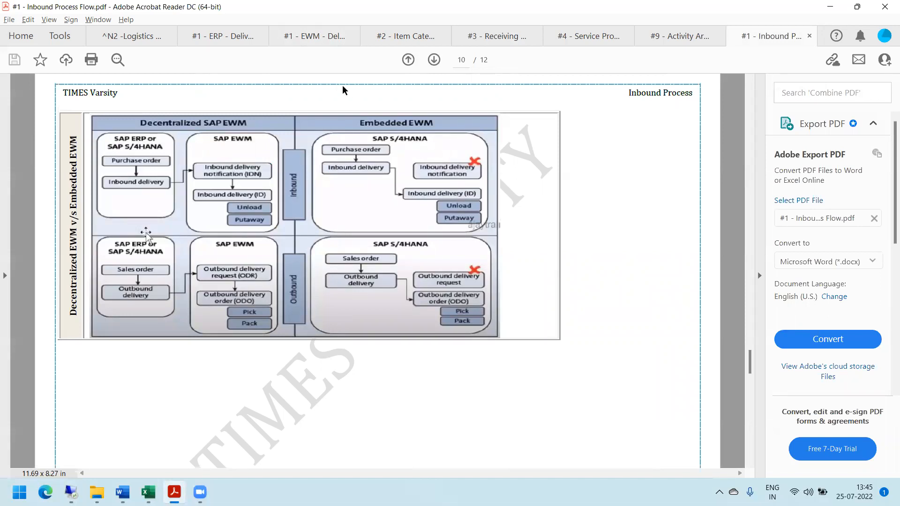
pyautogui.click(320, 39)
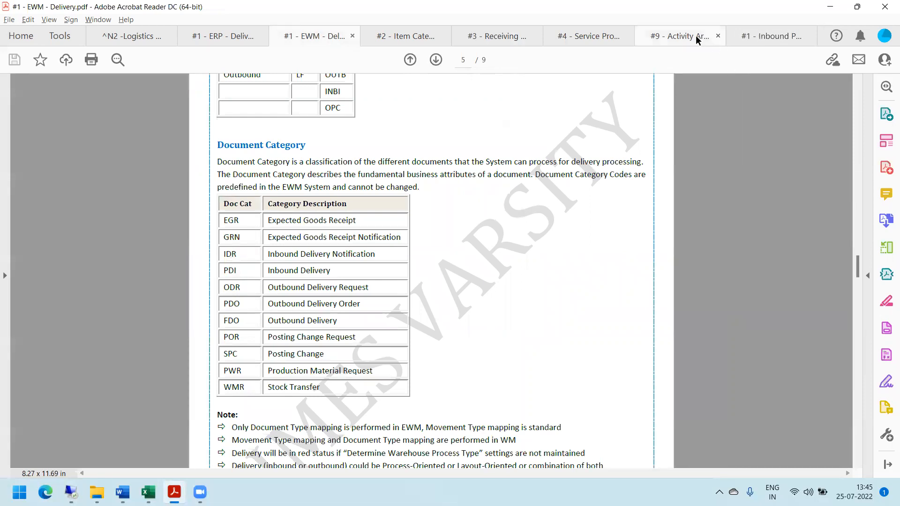
pyautogui.click(772, 39)
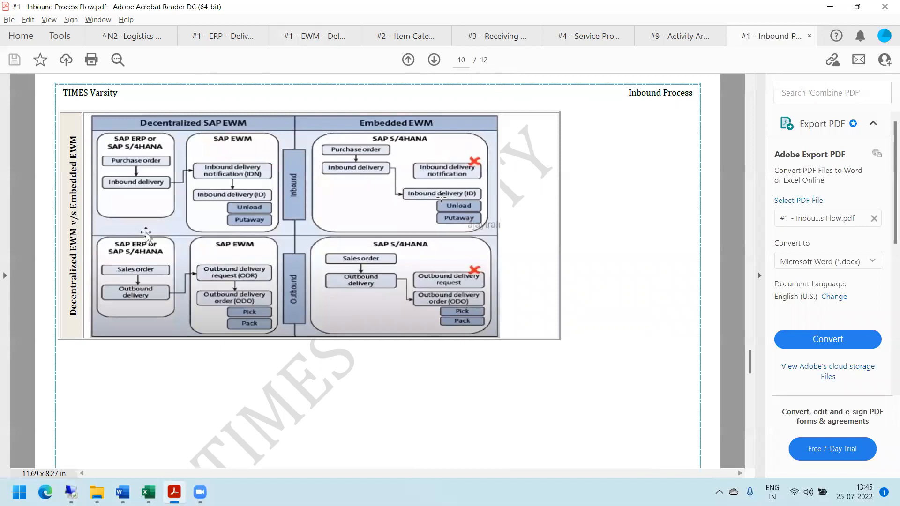
# Detach the EWM - Delivery PDF into its own window and compare its document categories with the Inbound Process Flow diagram
pyautogui.click(319, 36)
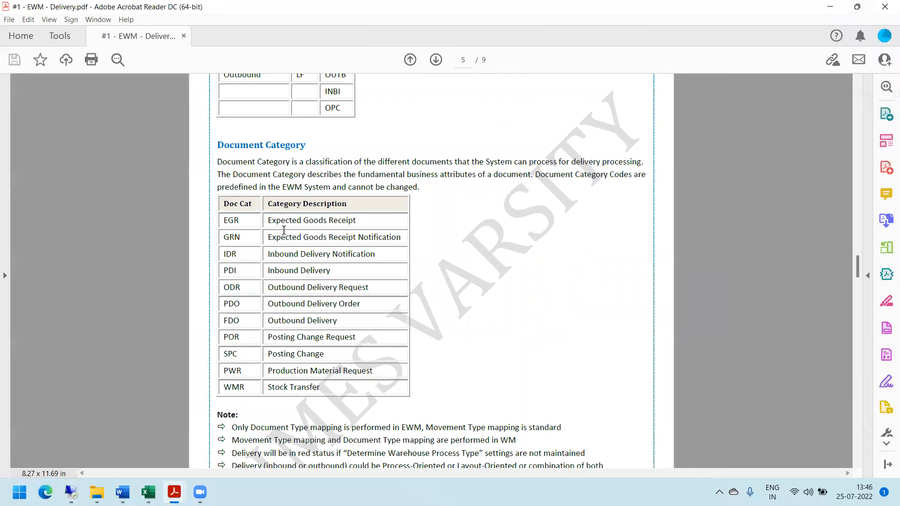
pyautogui.hotkey('alt', 'Tab')
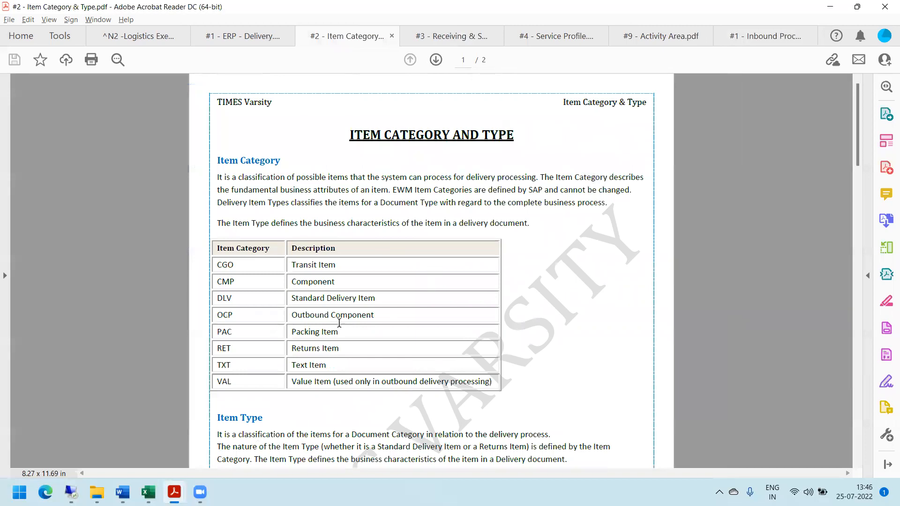
pyautogui.click(755, 35)
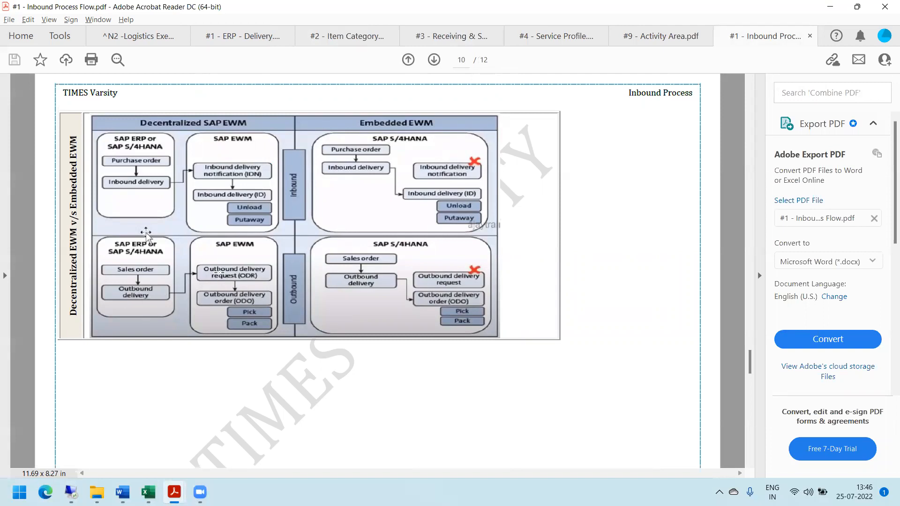
pyautogui.hotkey('alt', 'Tab')
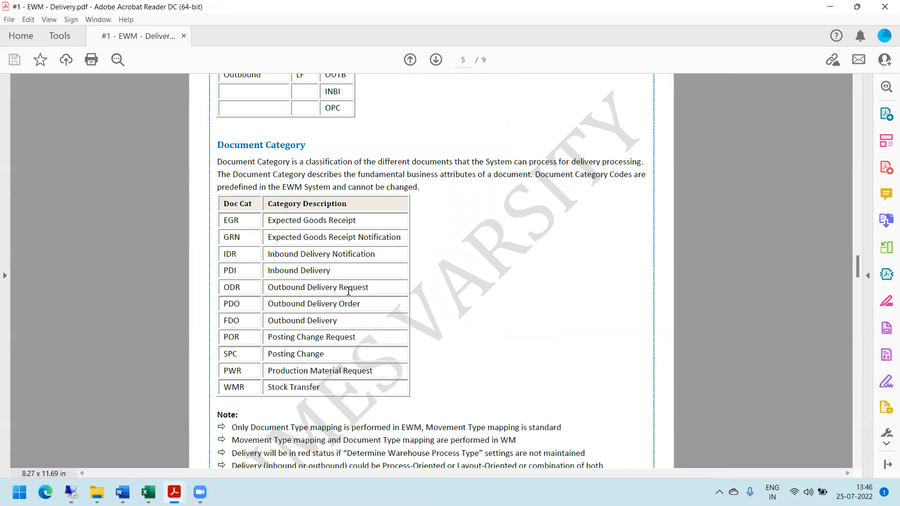
pyautogui.hotkey('alt', 'Tab')
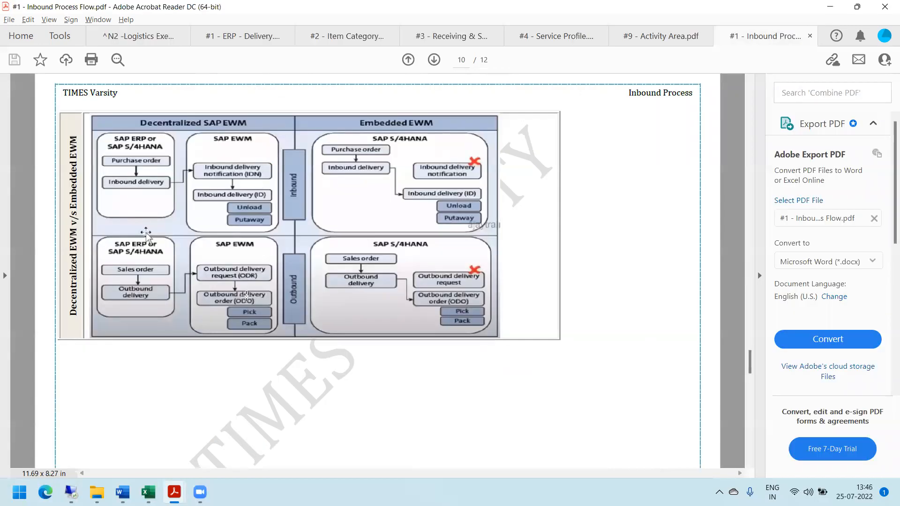
pyautogui.hotkey('alt', 'Tab')
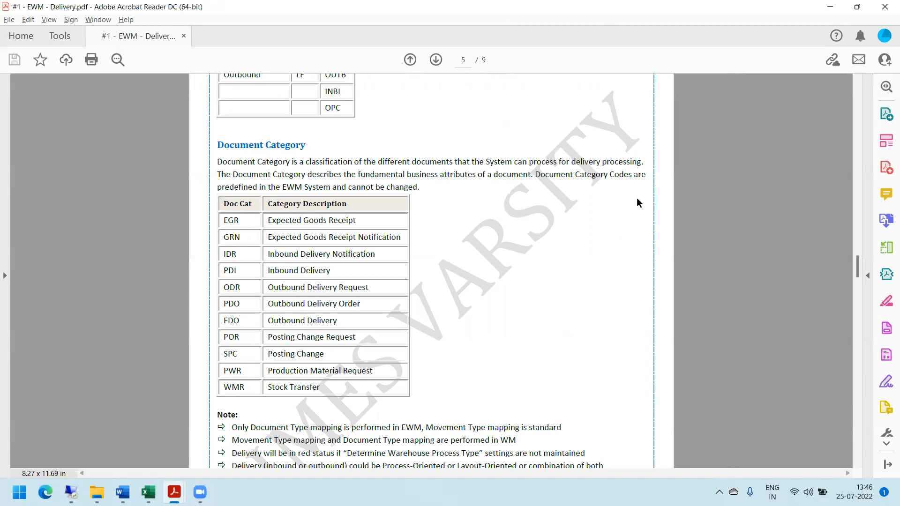
# Compare the SAP deliveries with the PDF's document type and category combination table, and highlight its INB / PDI inbound delivery row
pyautogui.moveTo(857, 268); pyautogui.dragTo(858, 302)
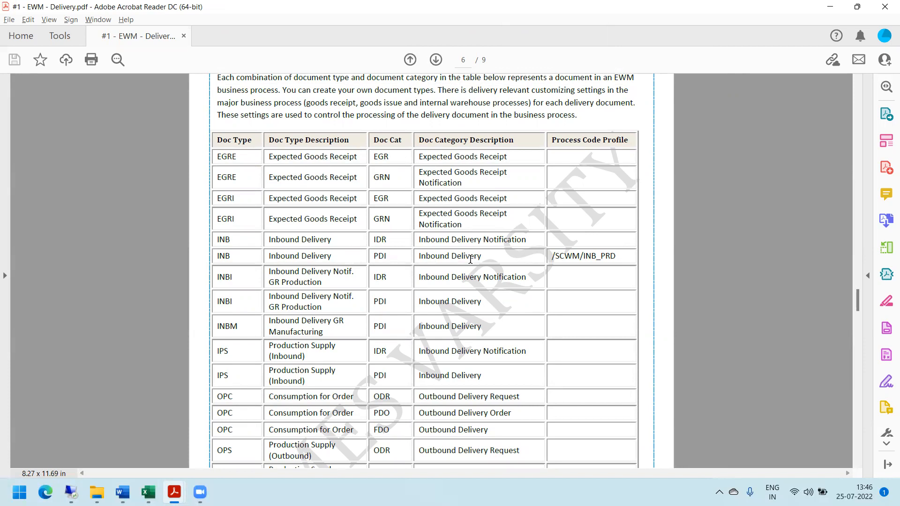
pyautogui.moveTo(79, 479)
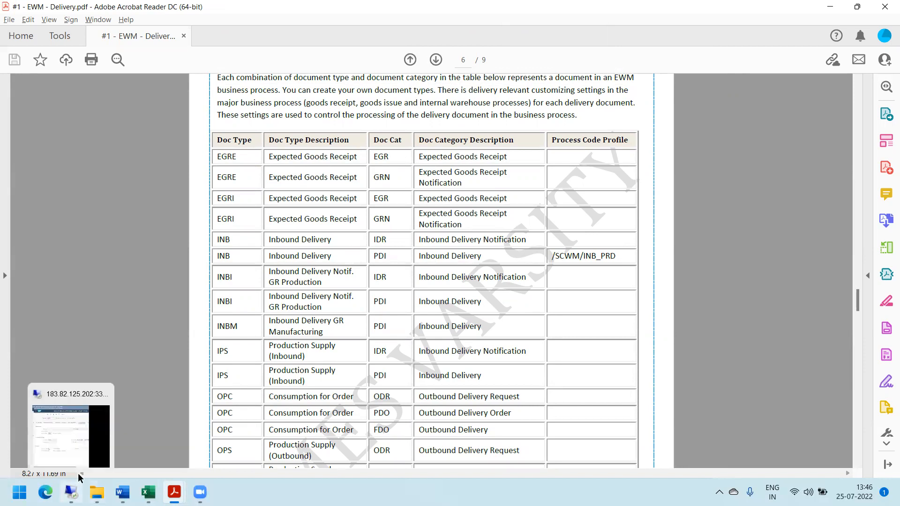
pyautogui.click(68, 438)
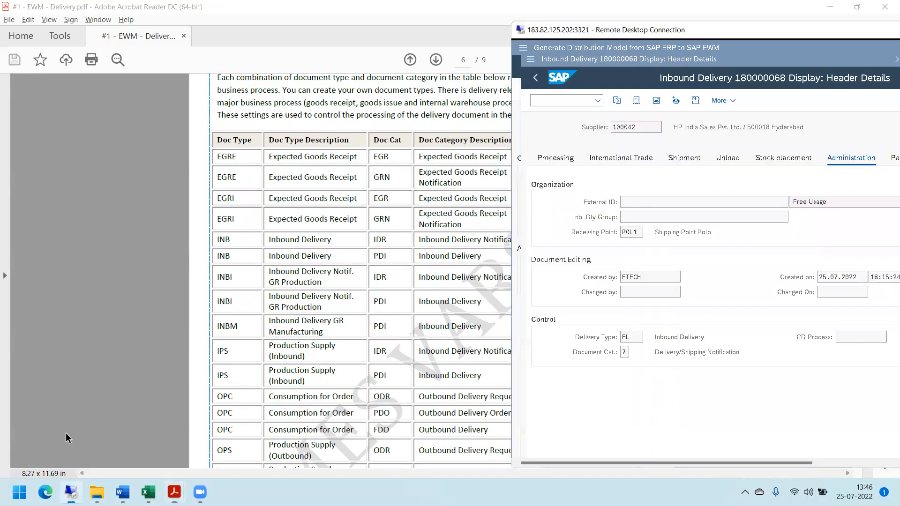
pyautogui.doubleClick(782, 35)
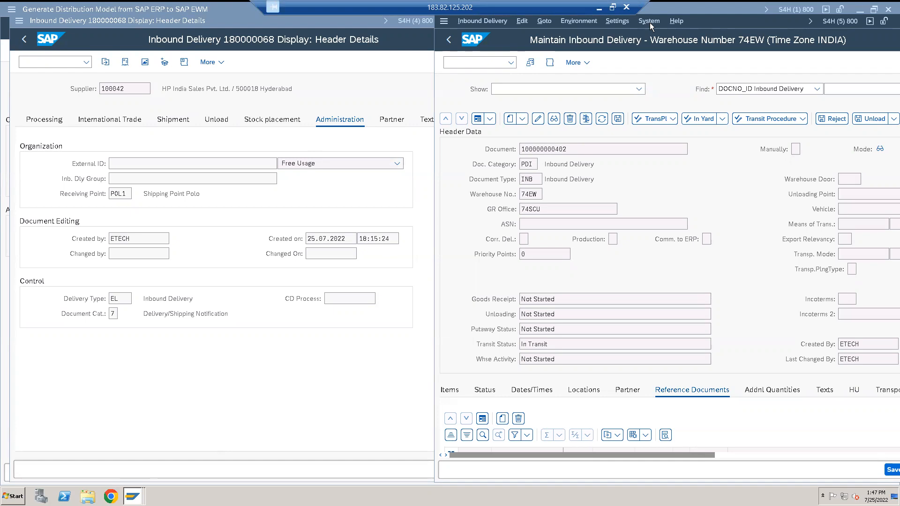
pyautogui.click(612, 7)
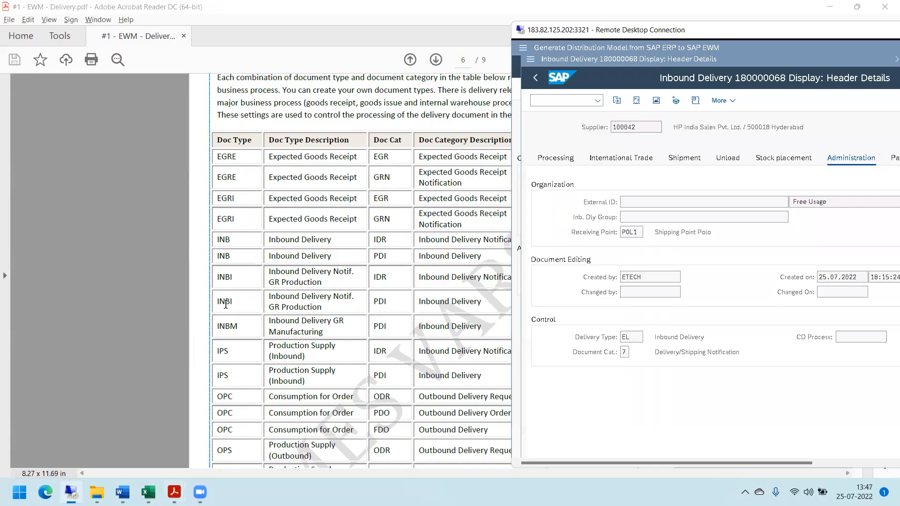
pyautogui.click(229, 241)
pyautogui.moveTo(214, 256); pyautogui.dragTo(570, 260)
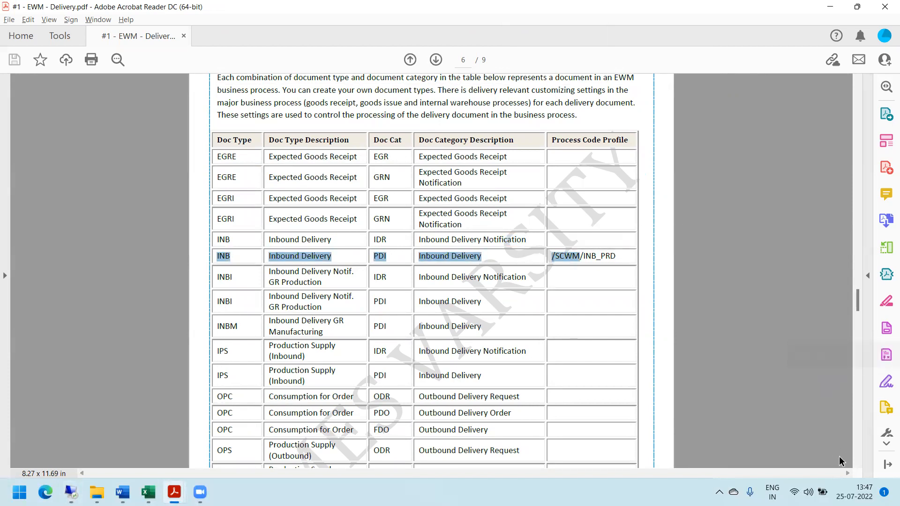
# Examine the remaining document type and category combinations and the Reference Document Category table in the EWM - Delivery PDF
pyautogui.click(859, 462)
pyautogui.scroll(-5, 861, 458)
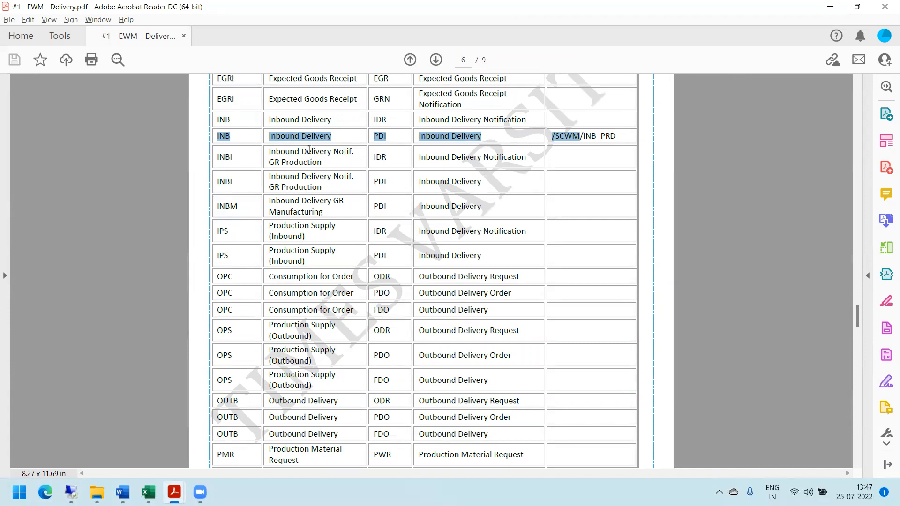
pyautogui.click(858, 79)
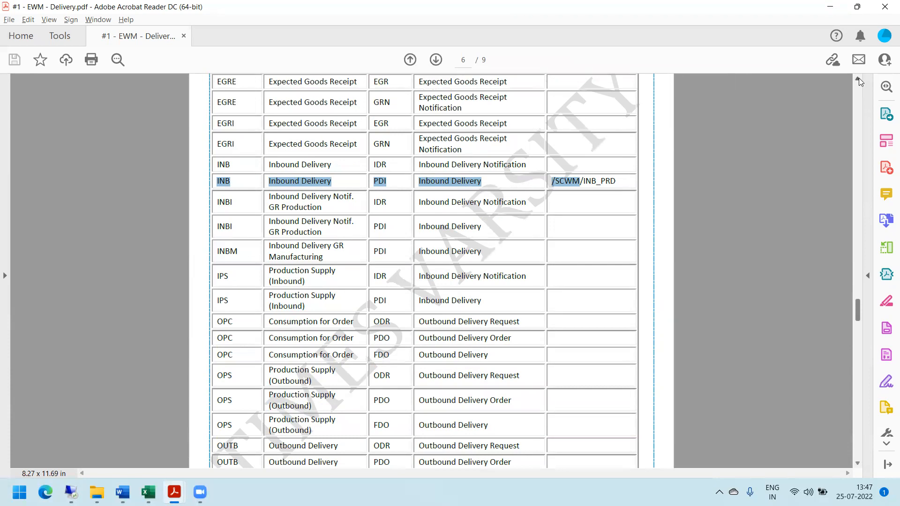
pyautogui.click(859, 79)
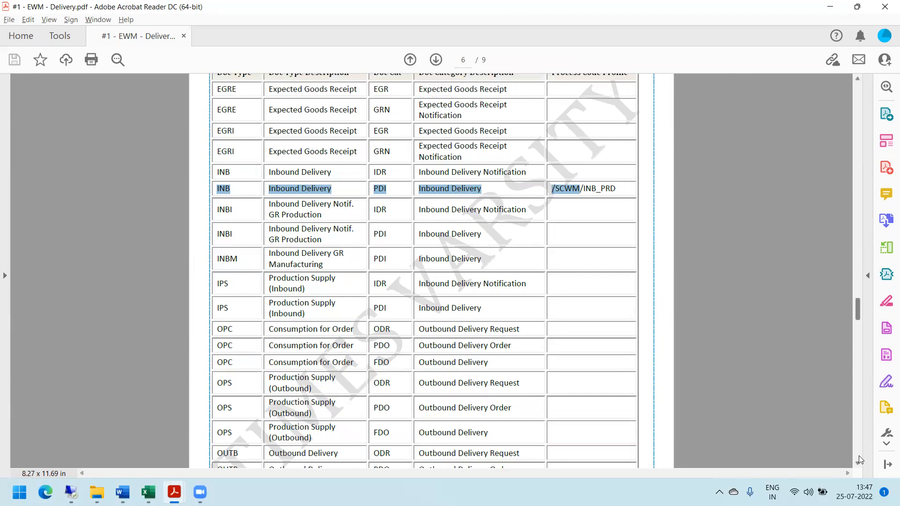
pyautogui.moveTo(858, 458); pyautogui.dragTo(858, 458)
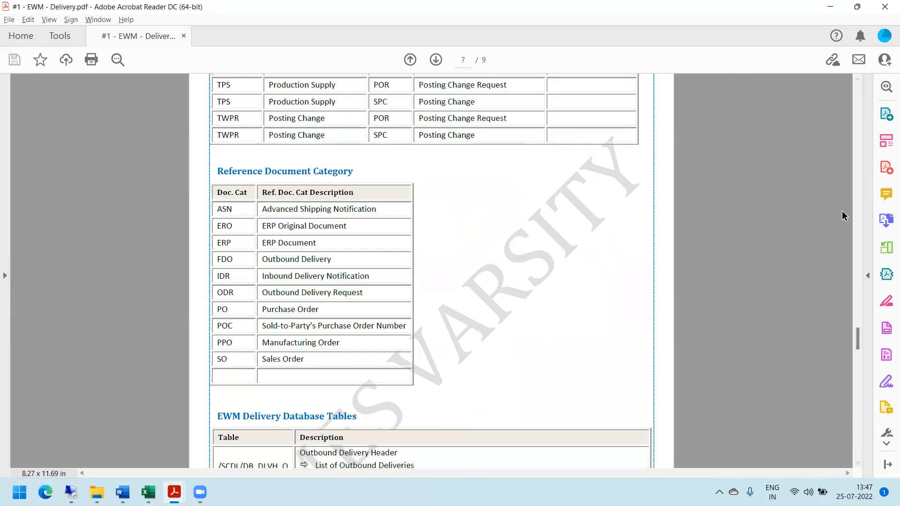
pyautogui.moveTo(858, 78); pyautogui.dragTo(857, 78)
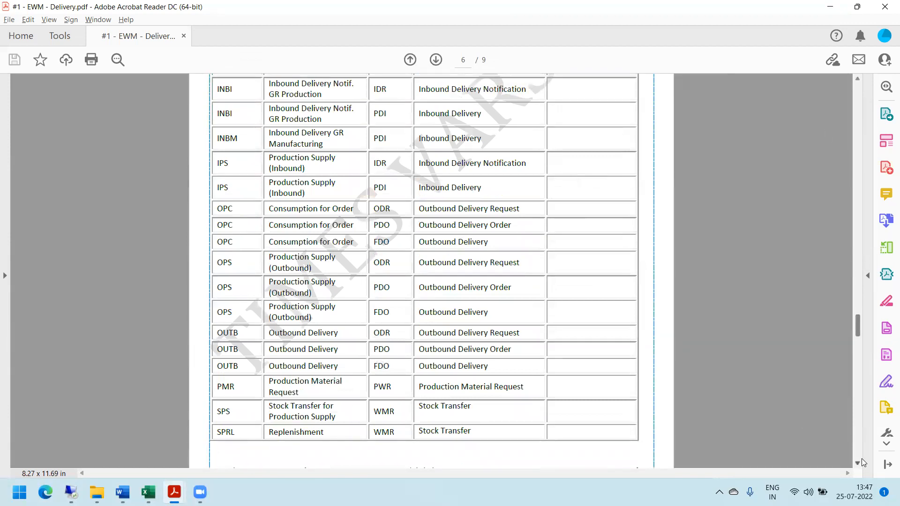
pyautogui.moveTo(861, 459); pyautogui.dragTo(861, 458)
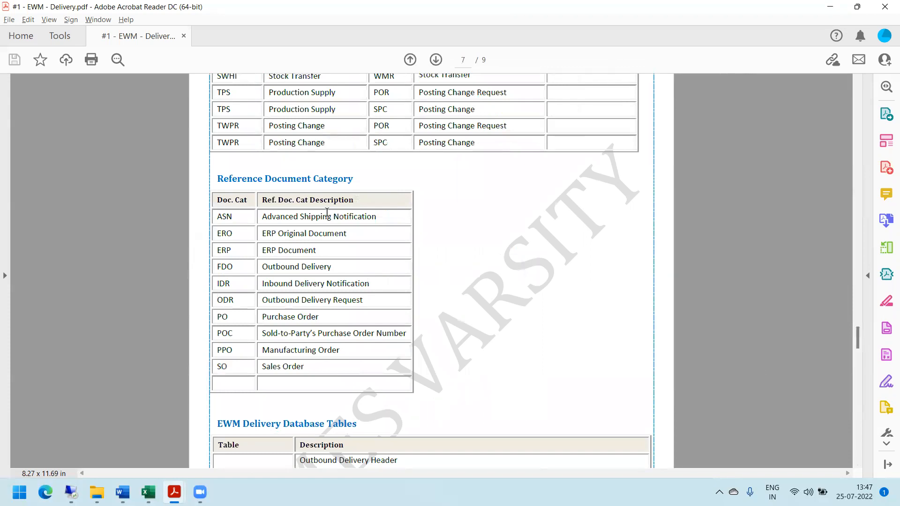
# Switch to the SAP session, maximize the EWM inbound delivery window and bring its reference document rows fully into view
pyautogui.moveTo(71, 492)
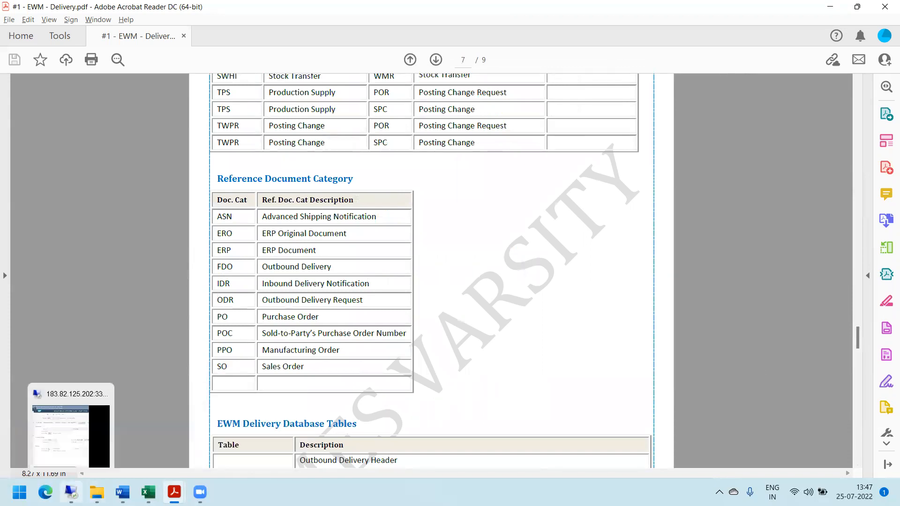
pyautogui.click(67, 434)
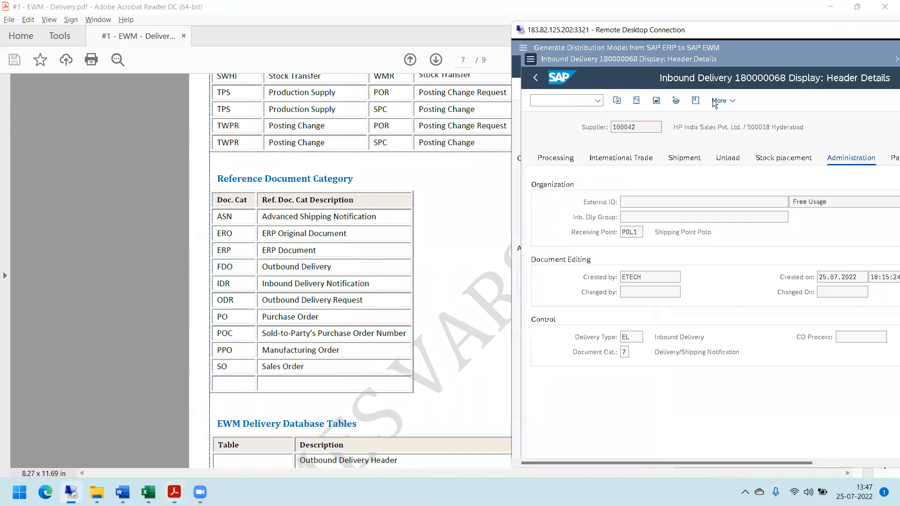
pyautogui.doubleClick(739, 29)
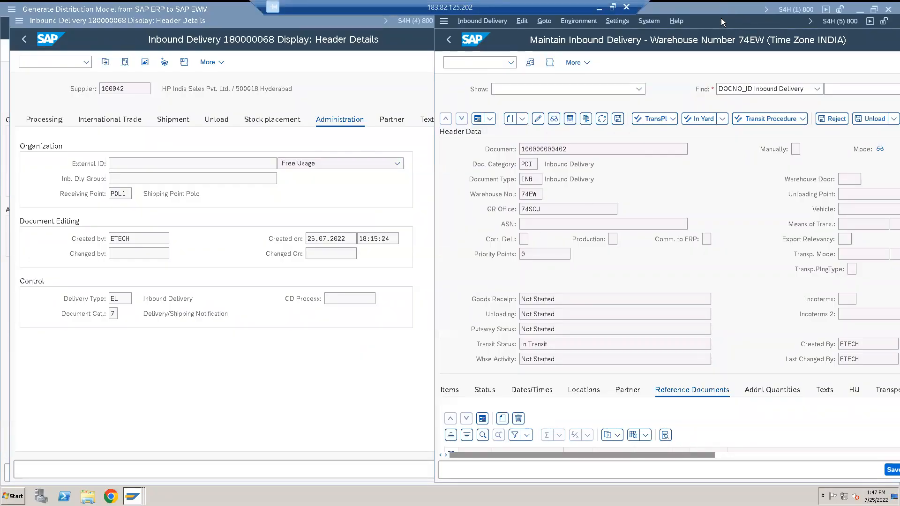
pyautogui.doubleClick(721, 20)
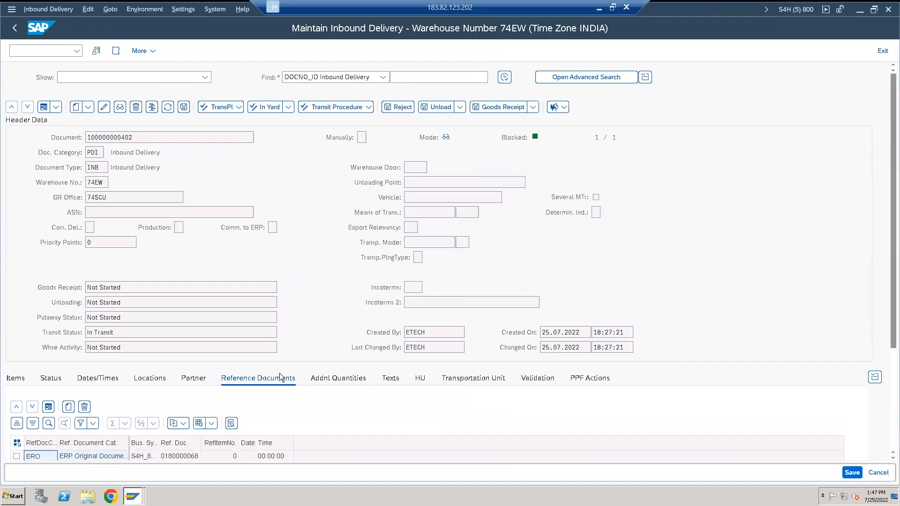
pyautogui.click(892, 458)
pyautogui.click(892, 459)
pyautogui.click(893, 459)
pyautogui.click(892, 458)
pyautogui.click(892, 459)
pyautogui.click(892, 459)
pyautogui.click(893, 459)
pyautogui.click(892, 458)
pyautogui.click(893, 459)
pyautogui.click(893, 459)
pyautogui.click(892, 459)
pyautogui.click(892, 459)
pyautogui.click(893, 458)
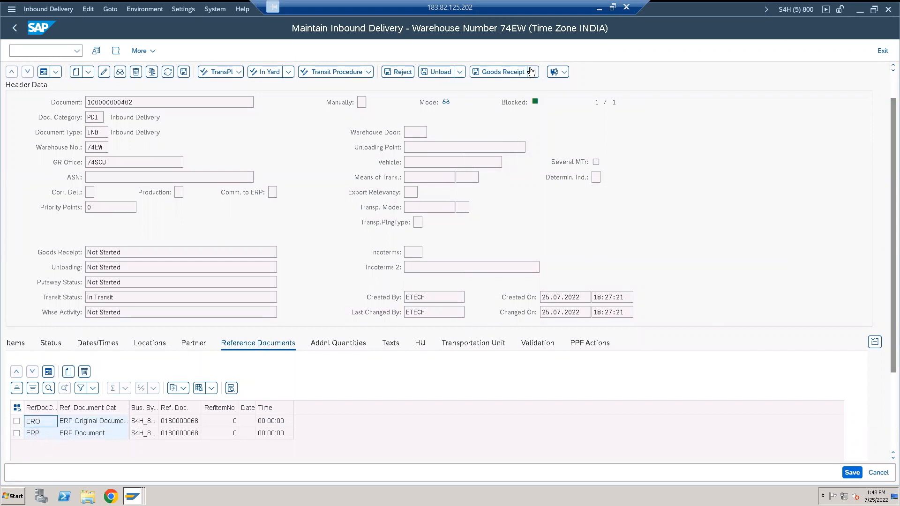
# Compare the EWM delivery's reference documents with the PDF's Reference Document Category table, shrink the PDF window and return to the SAP session
pyautogui.click(612, 7)
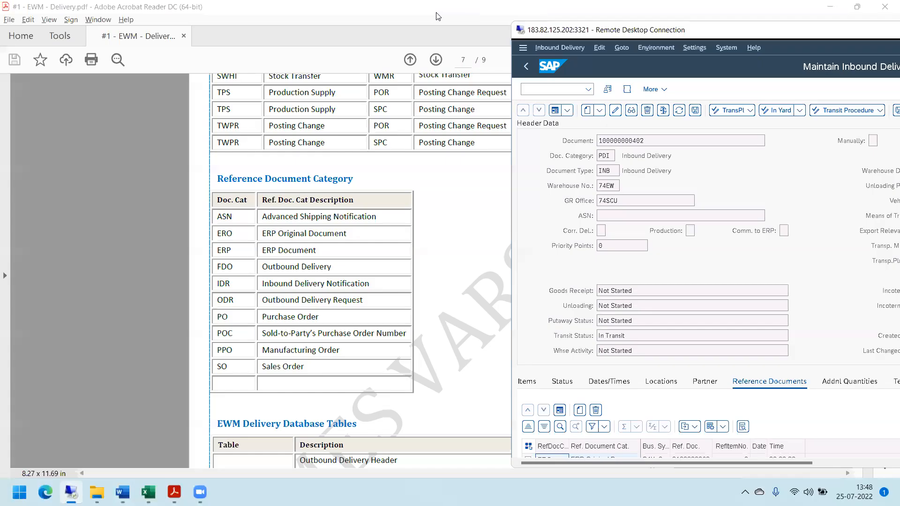
pyautogui.doubleClick(768, 31)
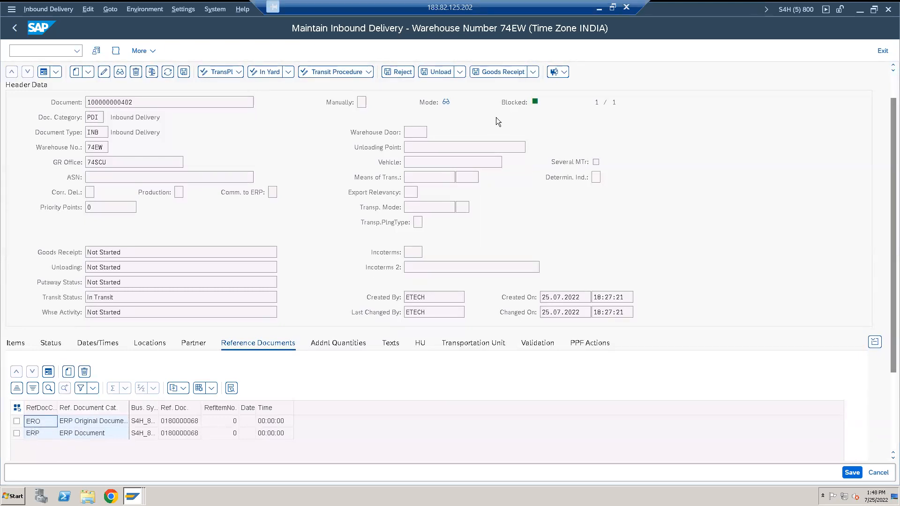
pyautogui.click(599, 7)
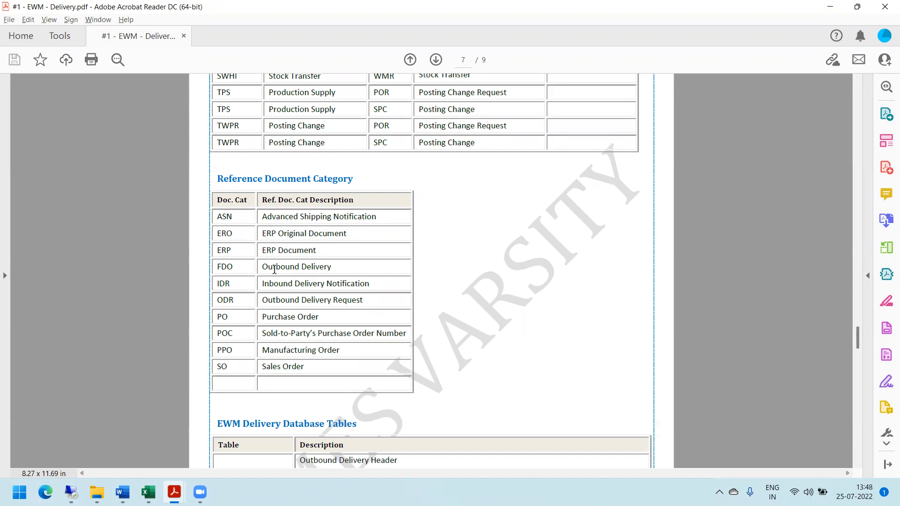
pyautogui.click(857, 6)
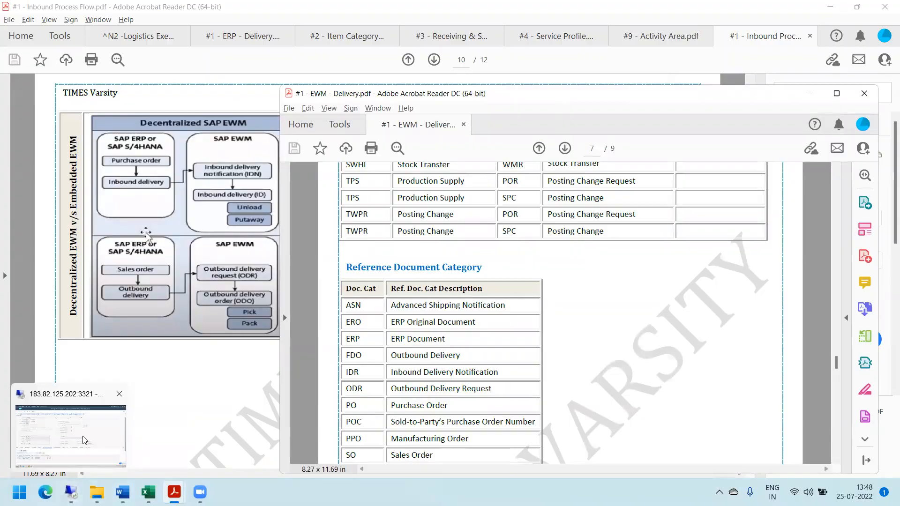
pyautogui.click(71, 491)
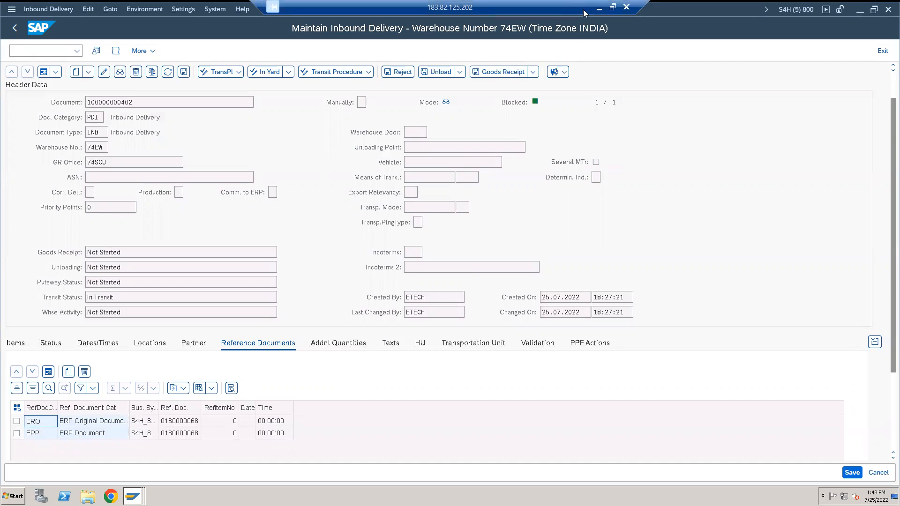
# Switch to the EWM - Delivery PDF, maximize it and review the Customization (Configuration Steps) section's document mapping and inbound document type paths
pyautogui.click(598, 10)
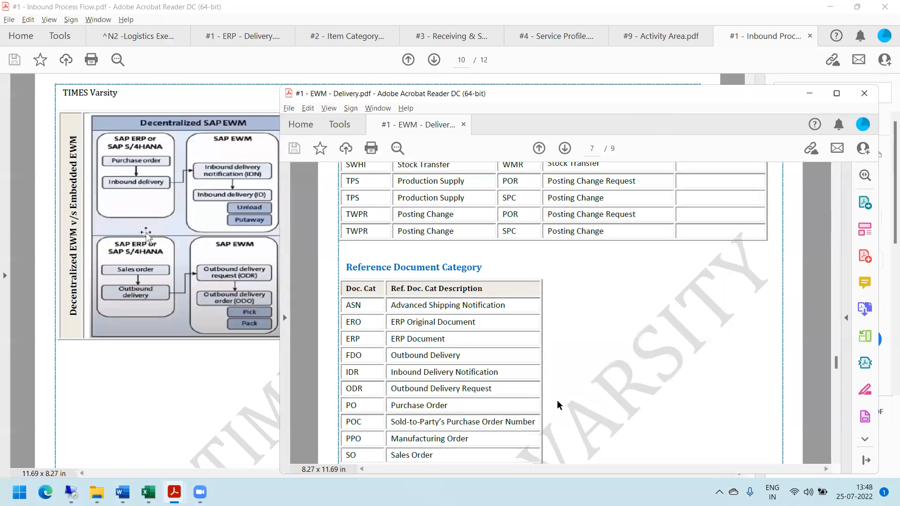
pyautogui.click(836, 94)
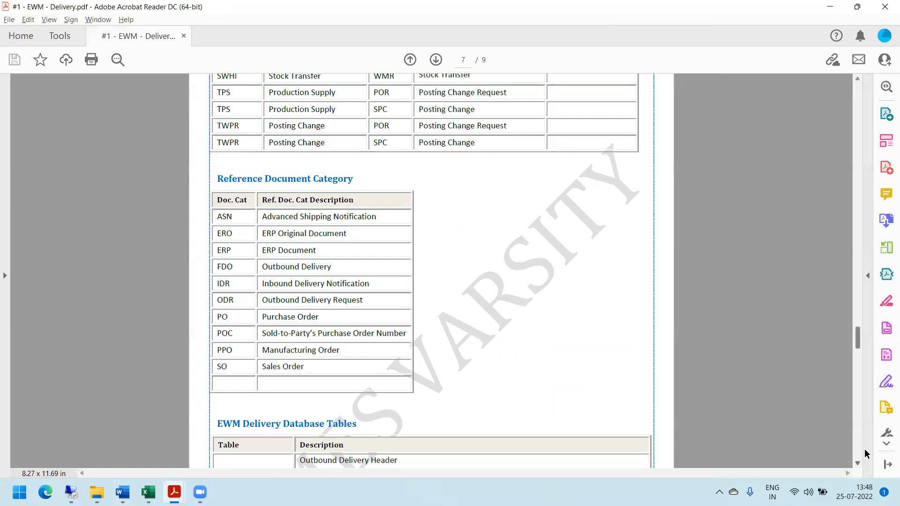
pyautogui.scroll(-5, 865, 454)
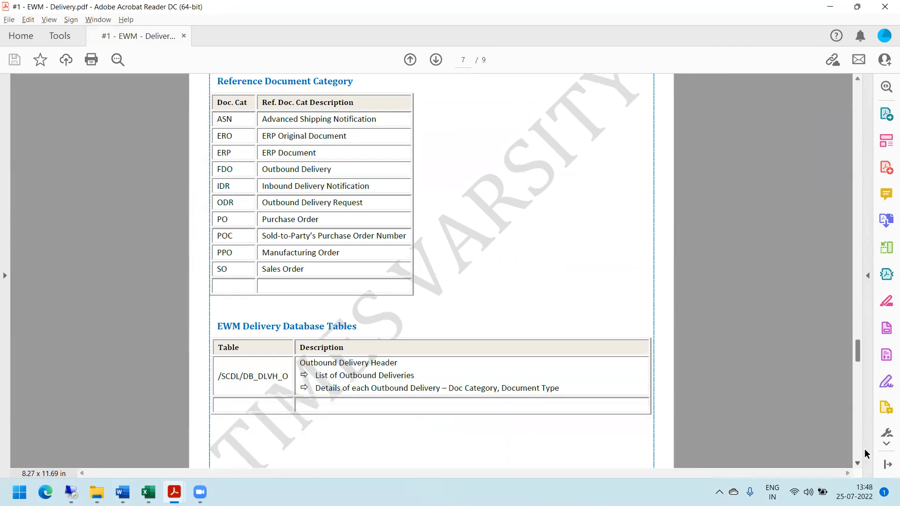
pyautogui.scroll(-10, 866, 454)
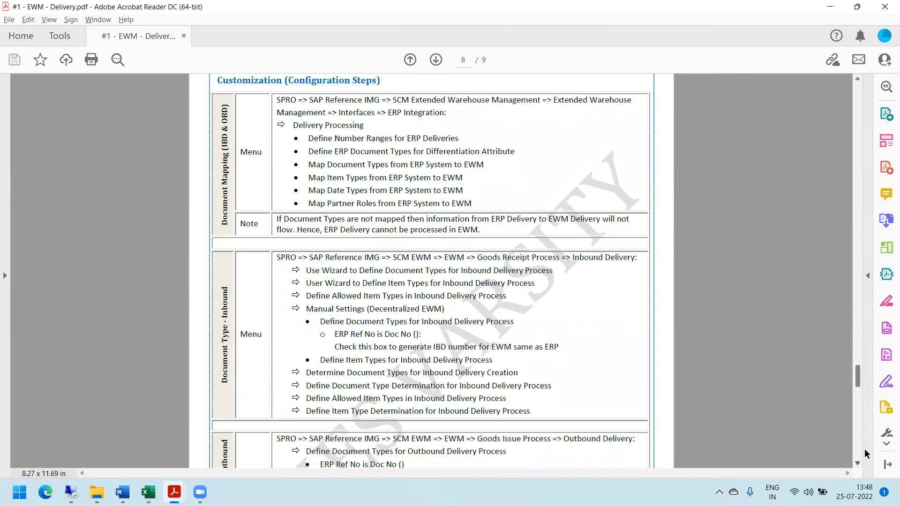
pyautogui.click(857, 80)
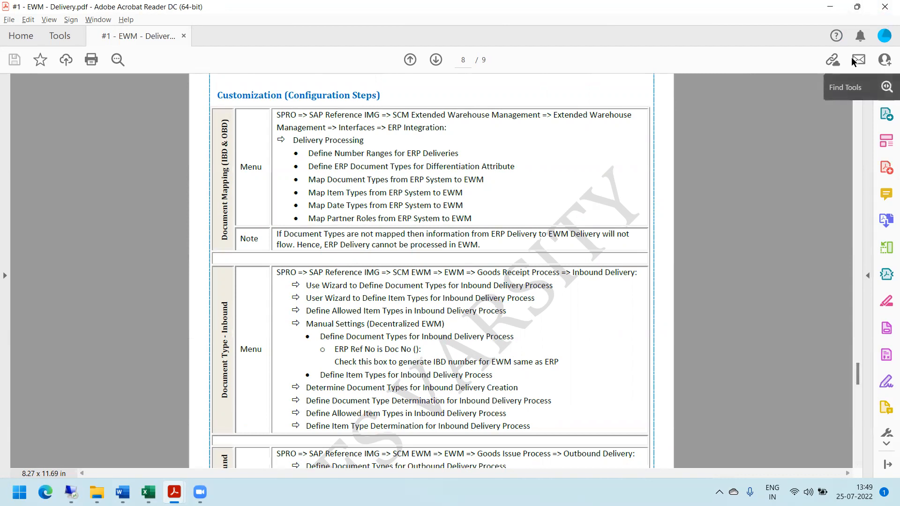
pyautogui.moveTo(858, 367)
pyautogui.mouseDown()
pyautogui.moveTo(858, 378)
pyautogui.moveTo(857, 369)
pyautogui.mouseUp()
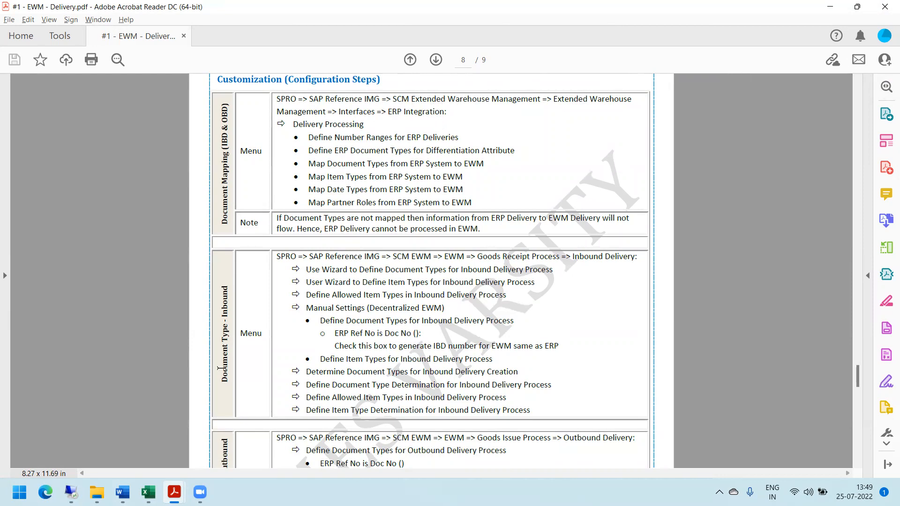
# Switch to the SAP session and go back from the Generate Distribution Model report to the Display IMG structure
pyautogui.click(71, 492)
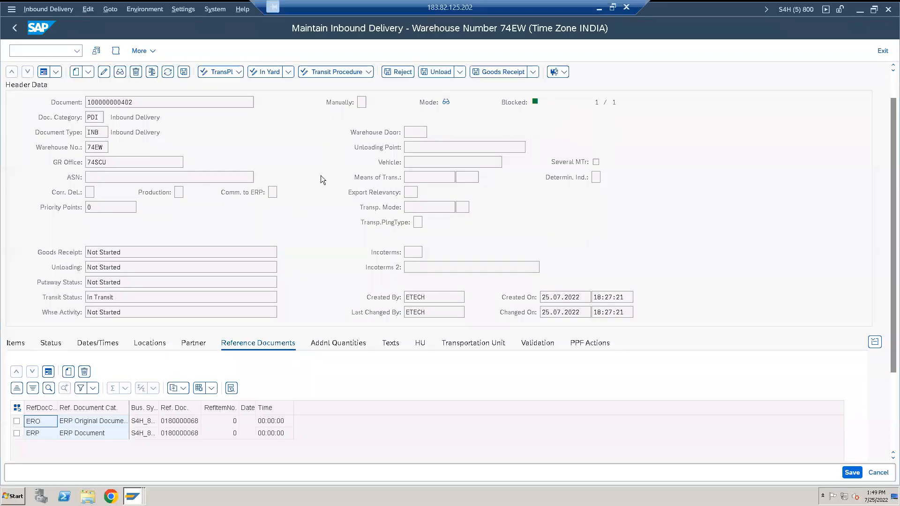
pyautogui.click(133, 496)
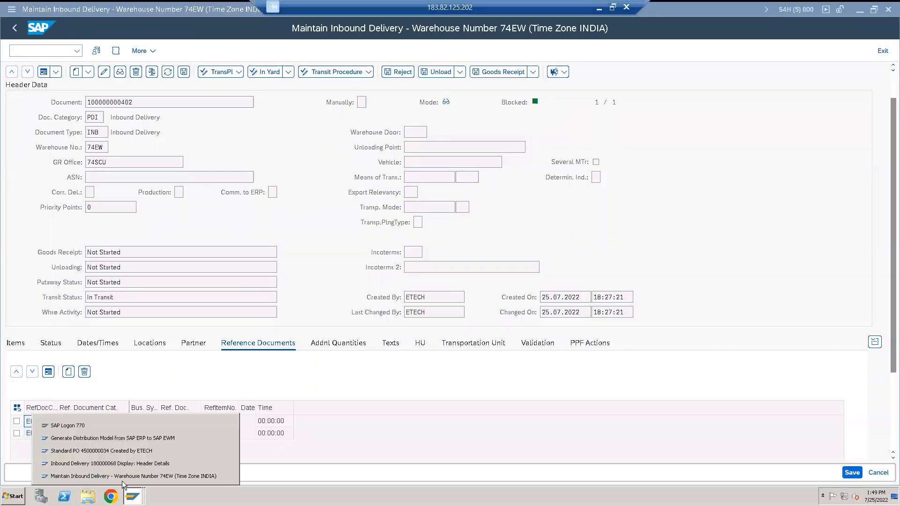
pyautogui.click(102, 439)
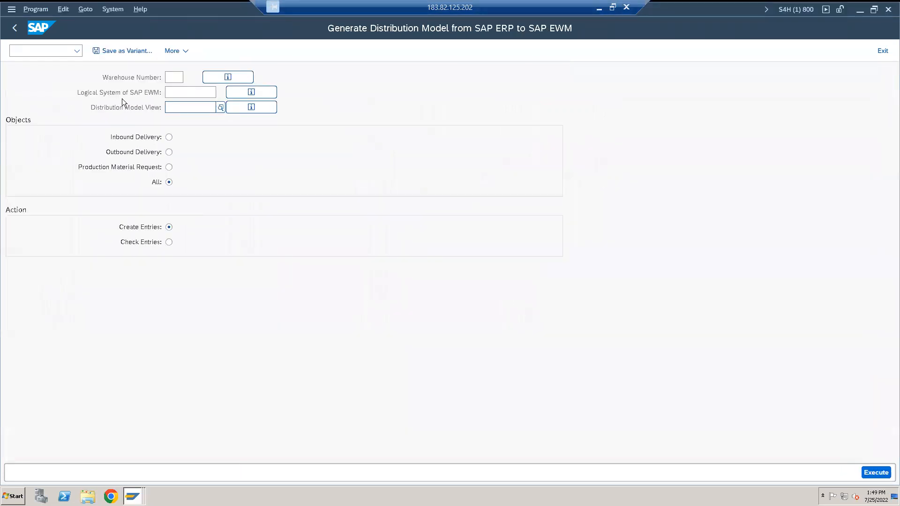
pyautogui.click(17, 27)
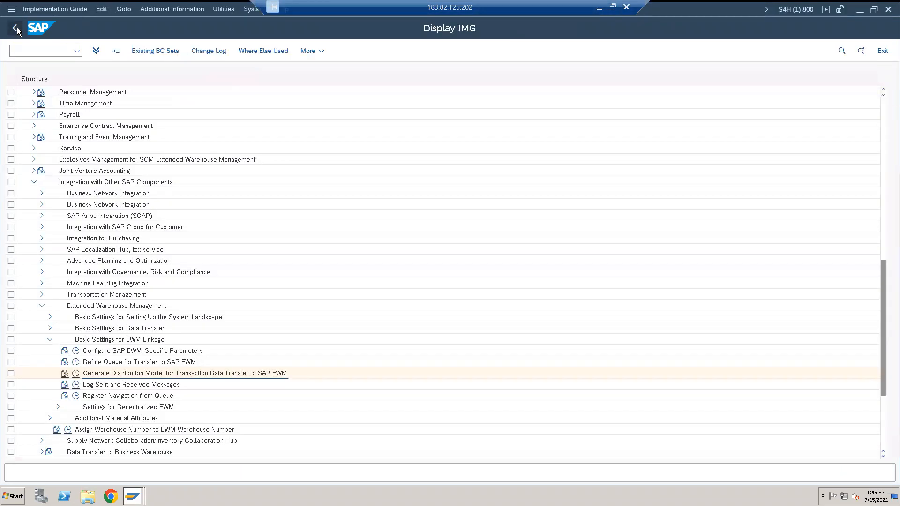
# Collapse the Integration with Other SAP Components branch in the IMG and expand SCM Extended Warehouse Management
pyautogui.click(49, 340)
pyautogui.click(41, 306)
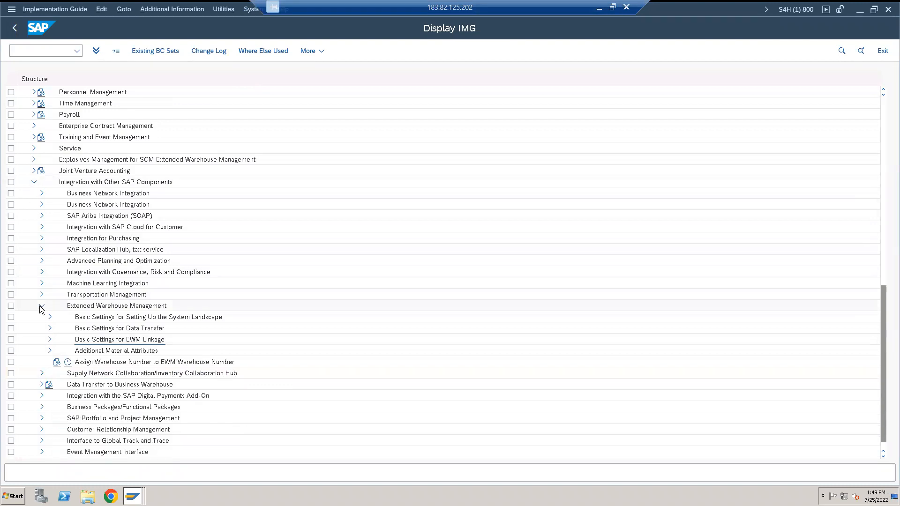
pyautogui.click(34, 182)
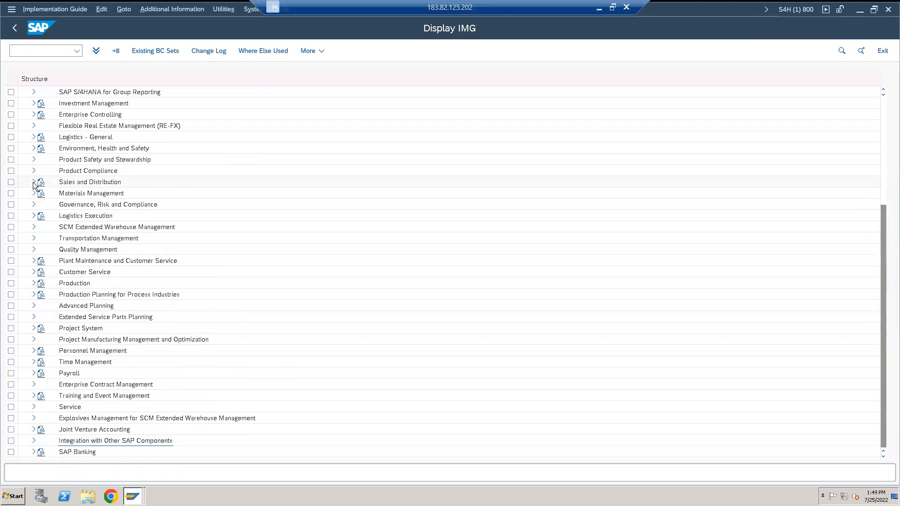
pyautogui.click(34, 227)
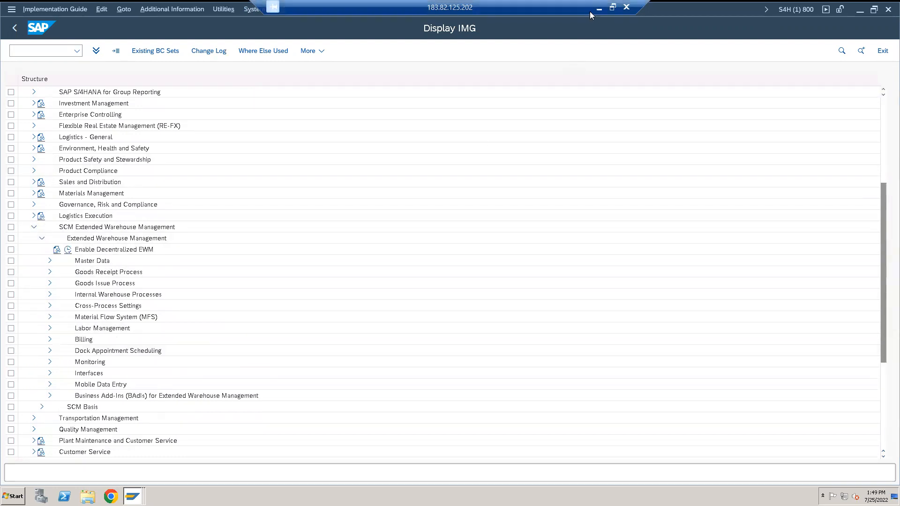
# Check the PDF's Document Mapping menu path against the IMG structure, and restore the SAP session to full screen
pyautogui.click(612, 8)
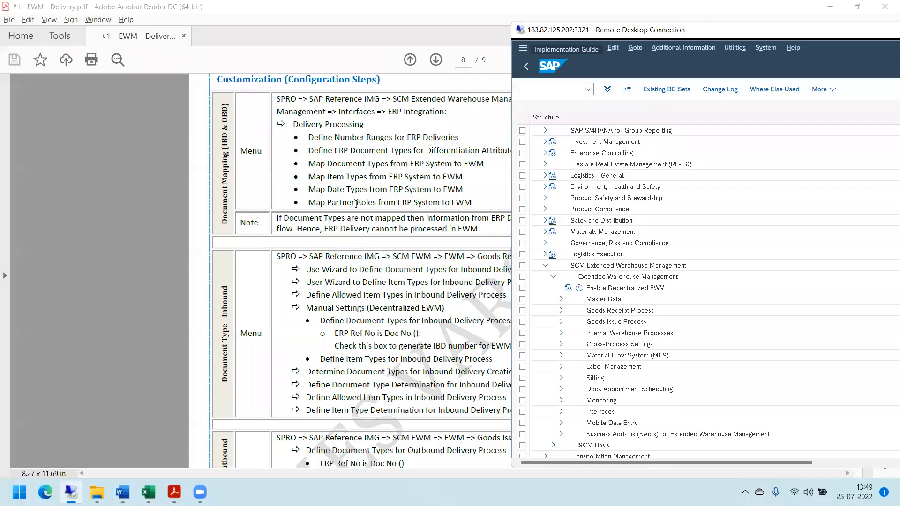
pyautogui.click(347, 24)
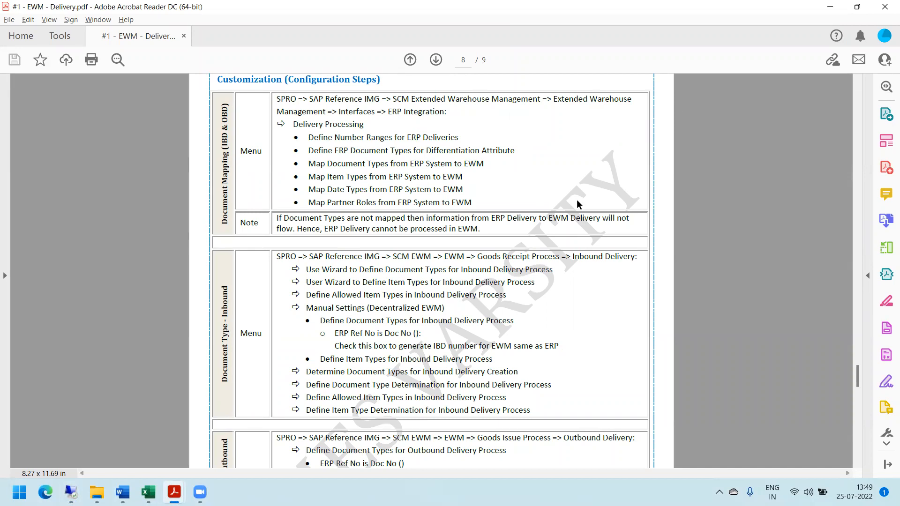
pyautogui.hotkey('alt', 'Tab')
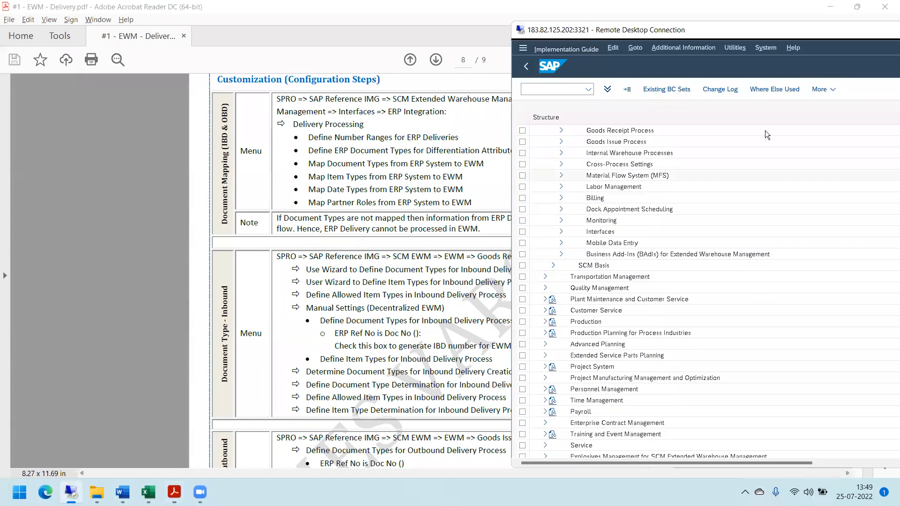
pyautogui.doubleClick(738, 30)
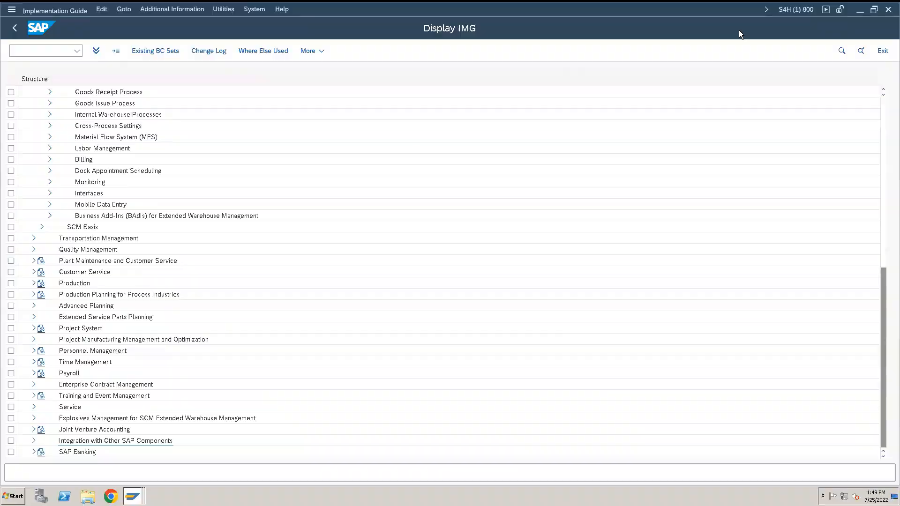
# Expand Interfaces, ERP Integration and Delivery Processing under Extended Warehouse Management in the IMG
pyautogui.click(51, 193)
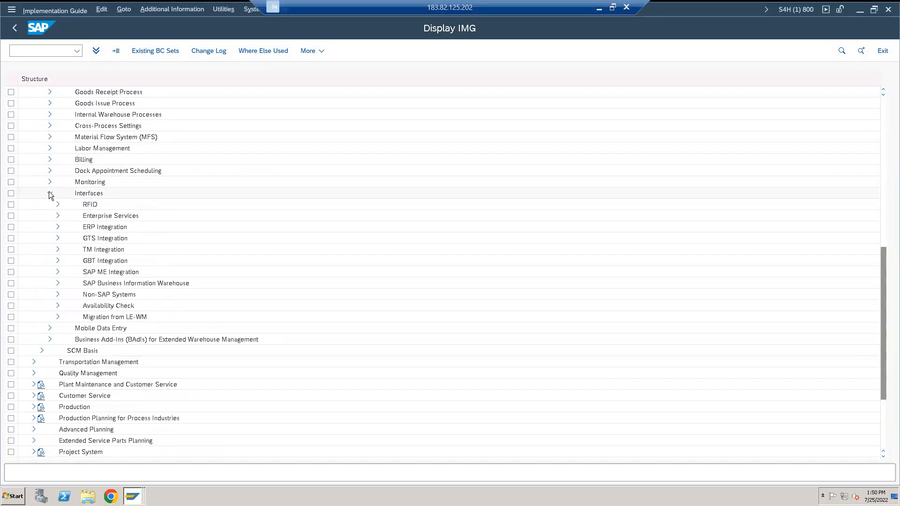
pyautogui.click(58, 227)
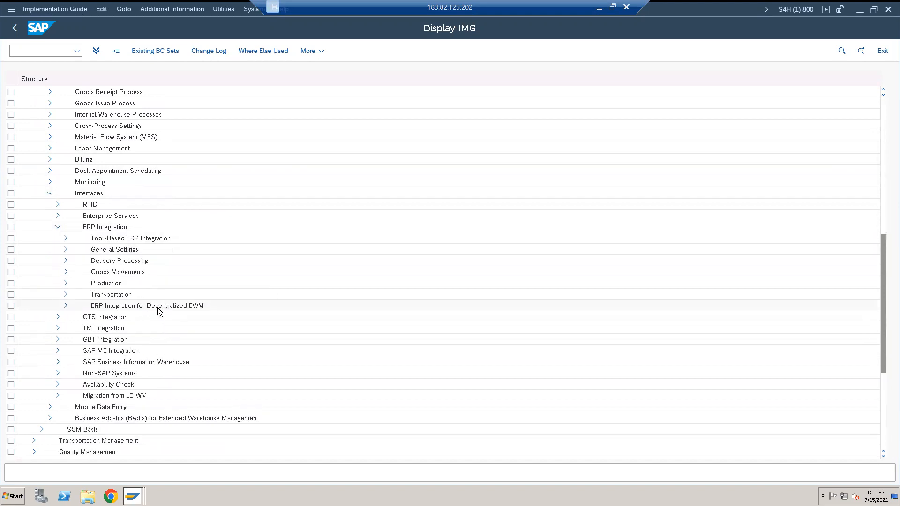
pyautogui.click(66, 261)
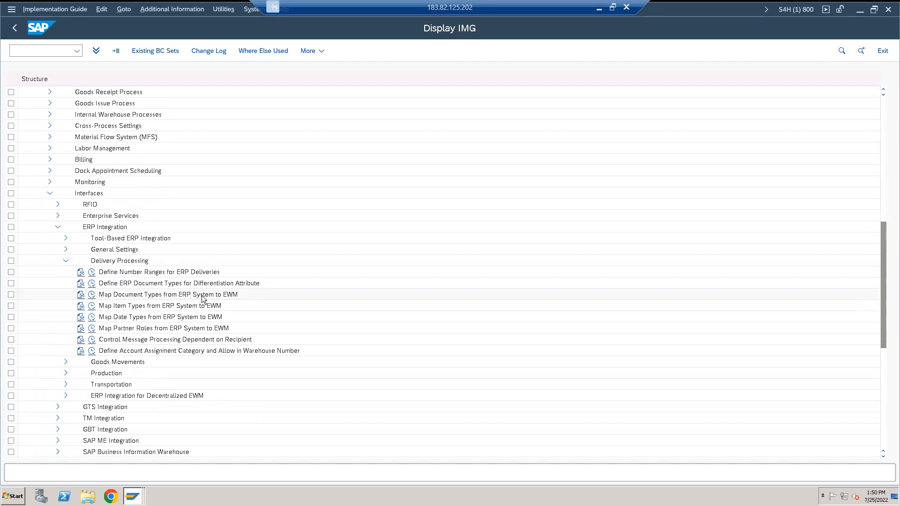
# Compare the ERP inbound delivery's delivery type with the EWM inbound delivery's document type, showing both windows side by side
pyautogui.click(133, 496)
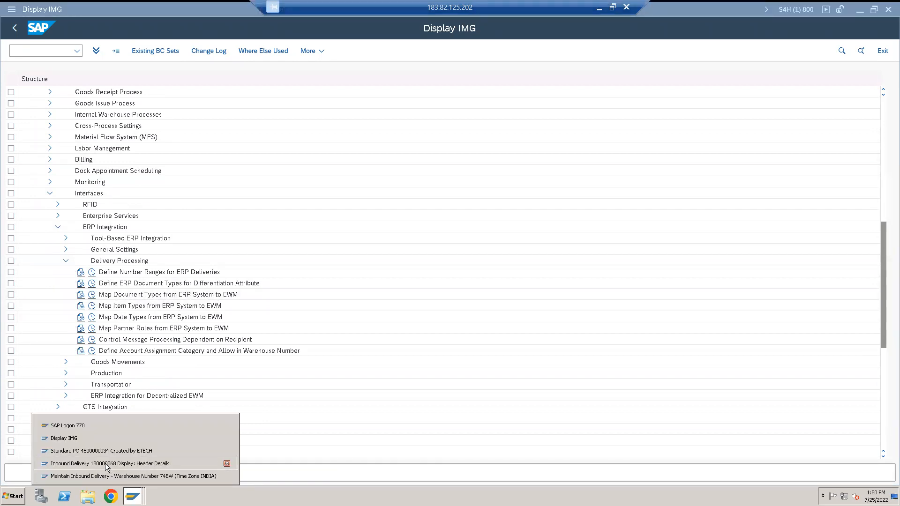
pyautogui.click(105, 463)
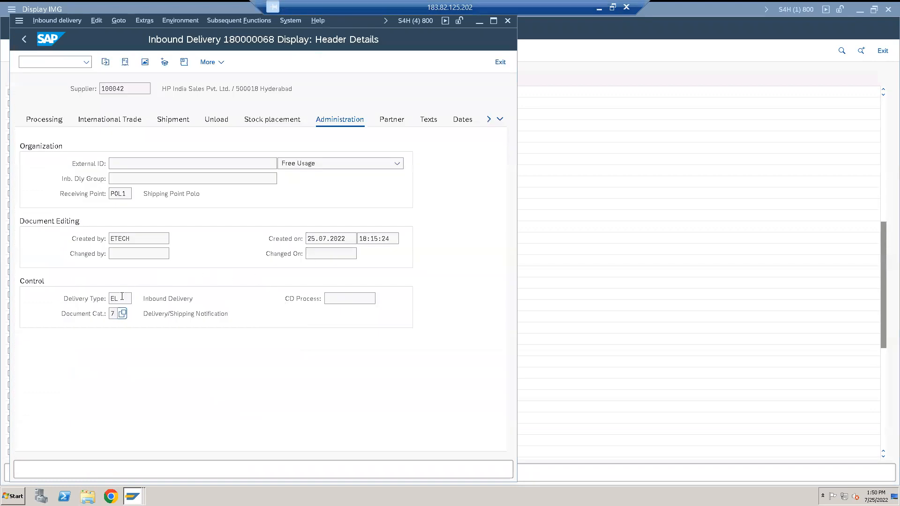
pyautogui.click(132, 496)
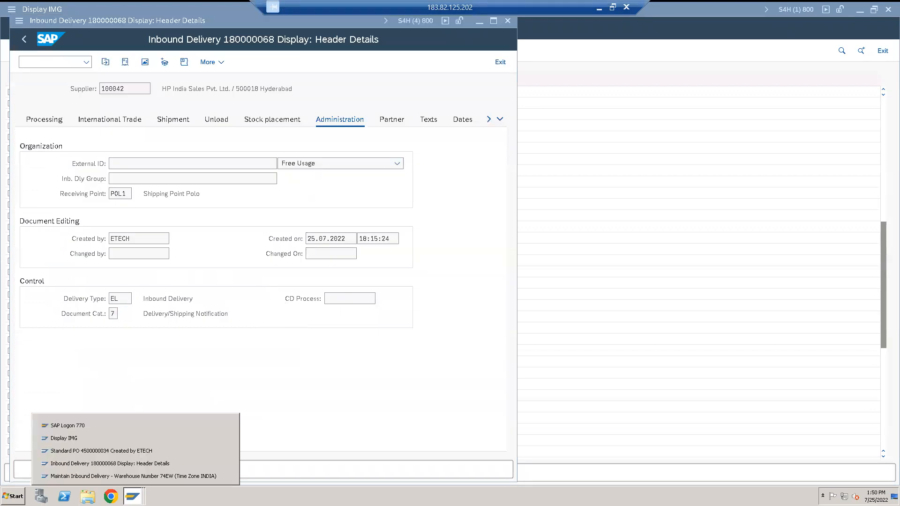
pyautogui.click(227, 475)
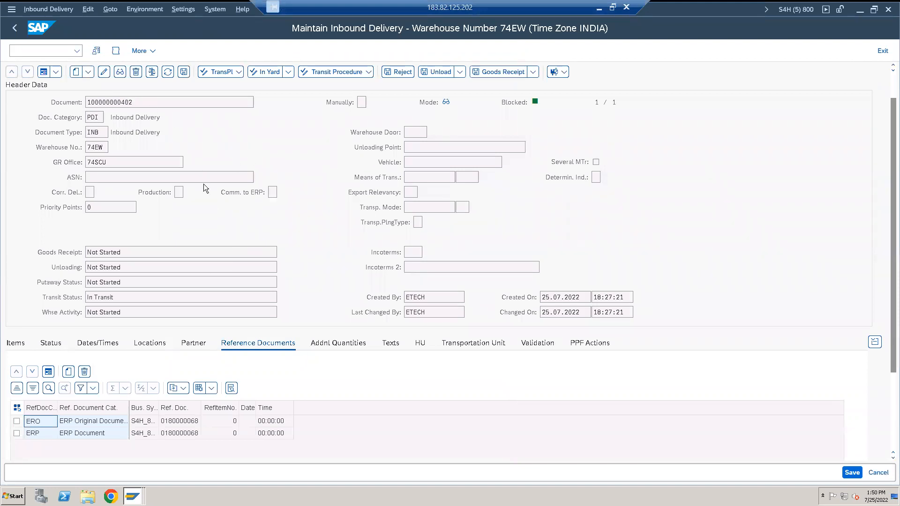
pyautogui.click(101, 132)
pyautogui.click(874, 9)
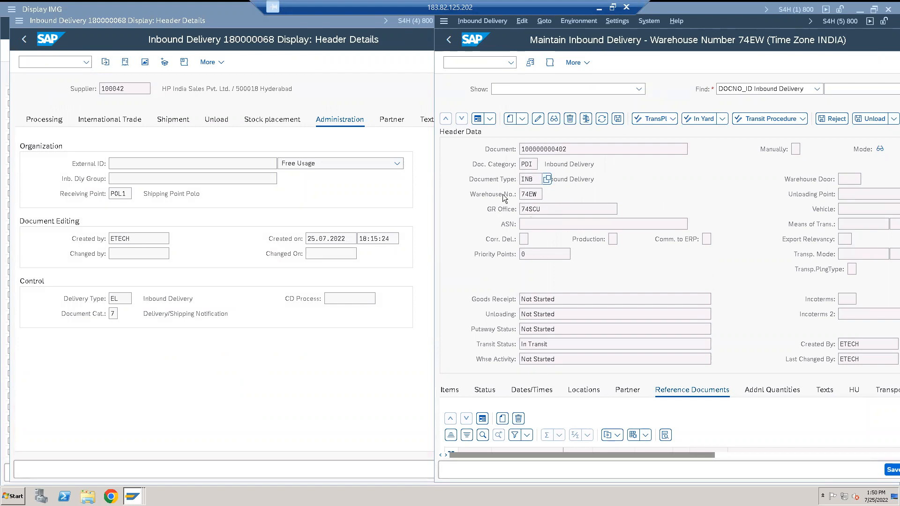
# Review the PDF's Document Mapping (IBD & OBD) steps and note, and return to the SAP session
pyautogui.click(598, 8)
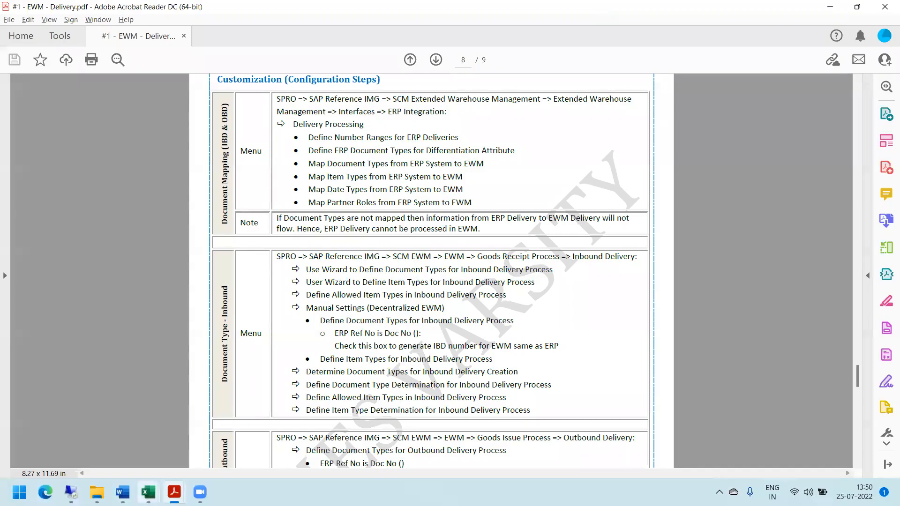
pyautogui.moveTo(71, 492)
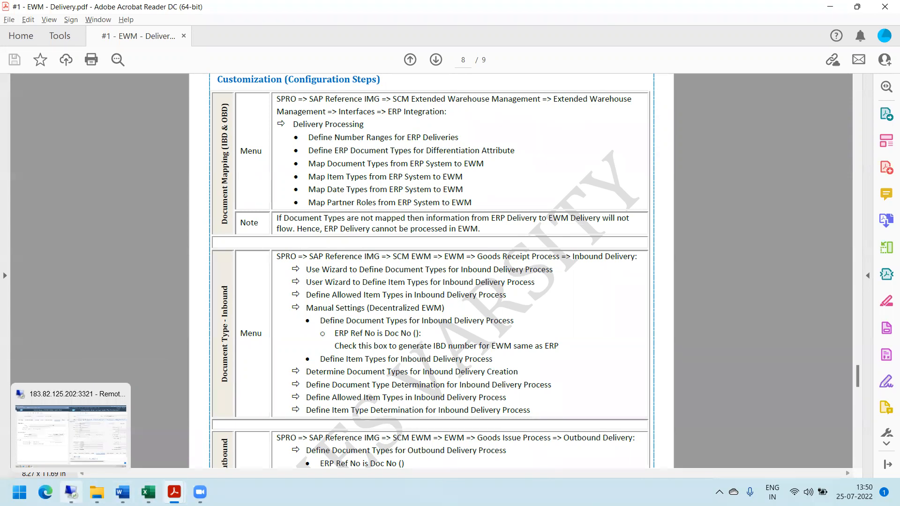
pyautogui.click(73, 400)
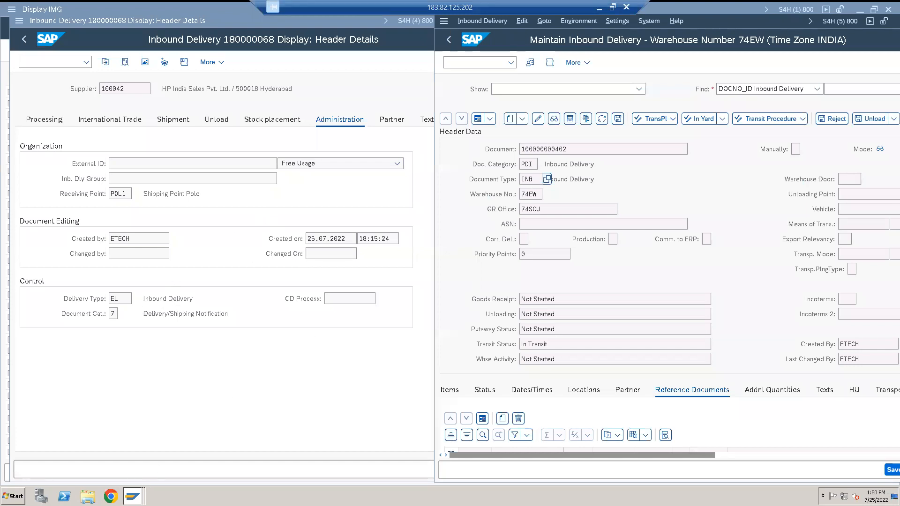
# Bring the Display IMG window forward and open Map Document Types from ERP System to EWM
pyautogui.moveTo(133, 496)
pyautogui.click(227, 438)
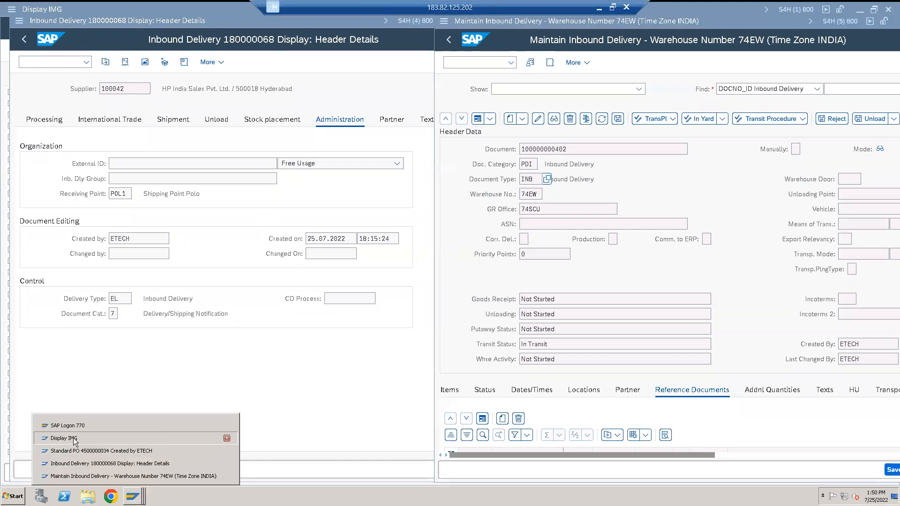
pyautogui.click(92, 298)
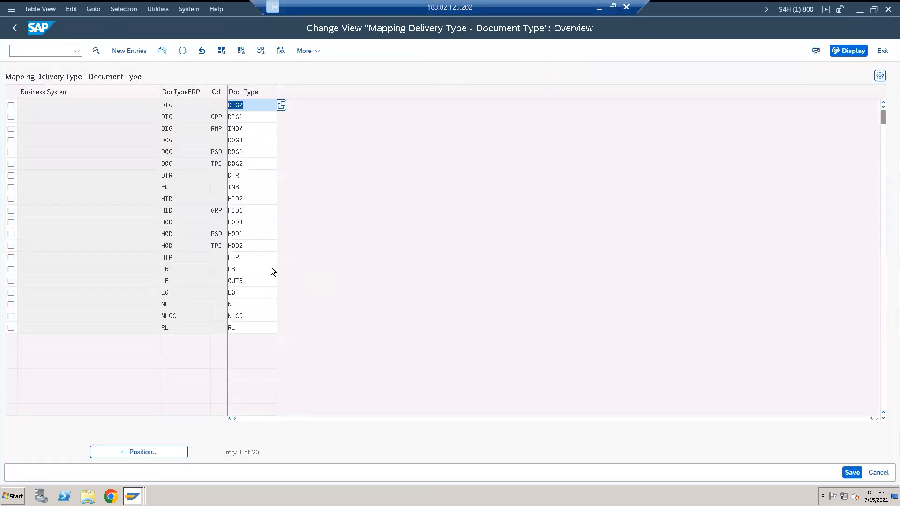
# Examine the document type mapping entries for ERP types EL and LF and their EWM document types INB and OUTB
pyautogui.click(193, 186)
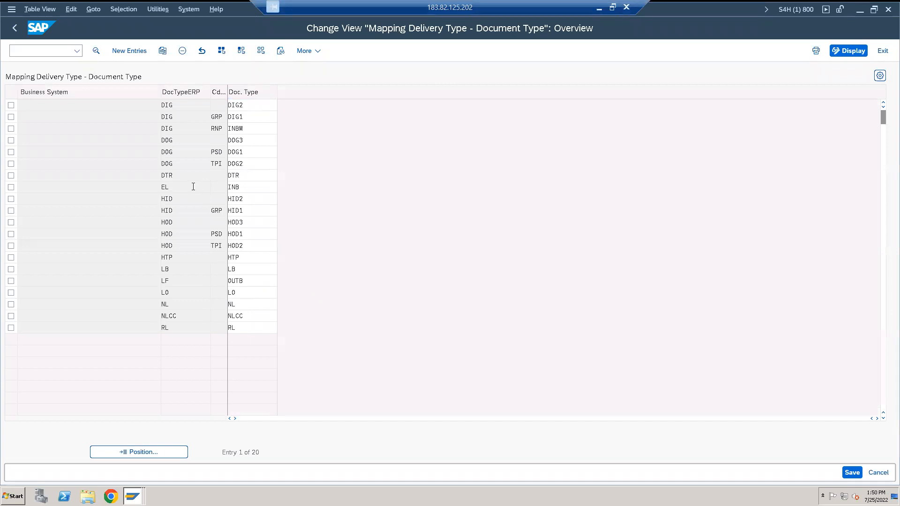
pyautogui.click(254, 187)
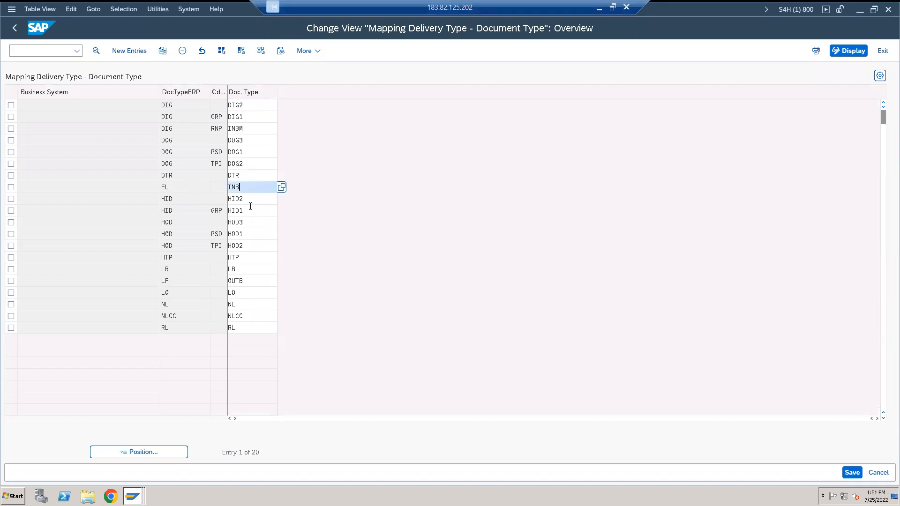
pyautogui.click(183, 282)
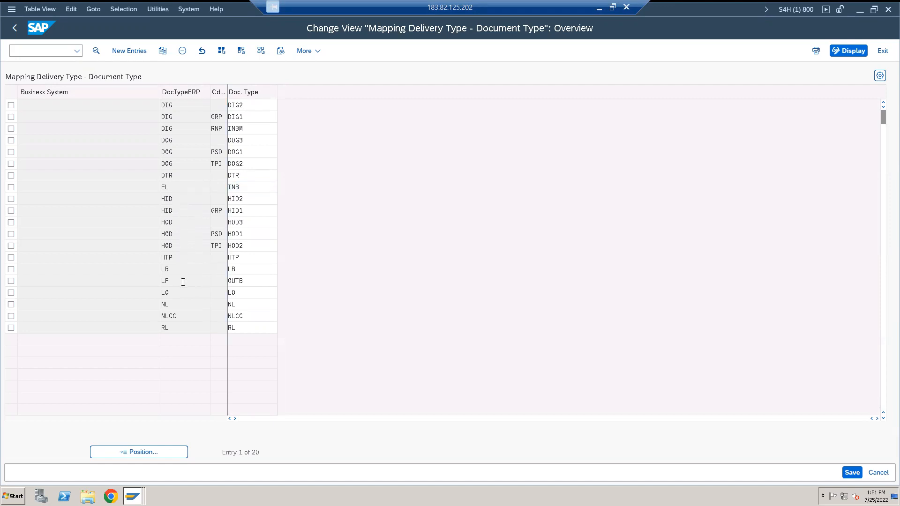
pyautogui.click(253, 280)
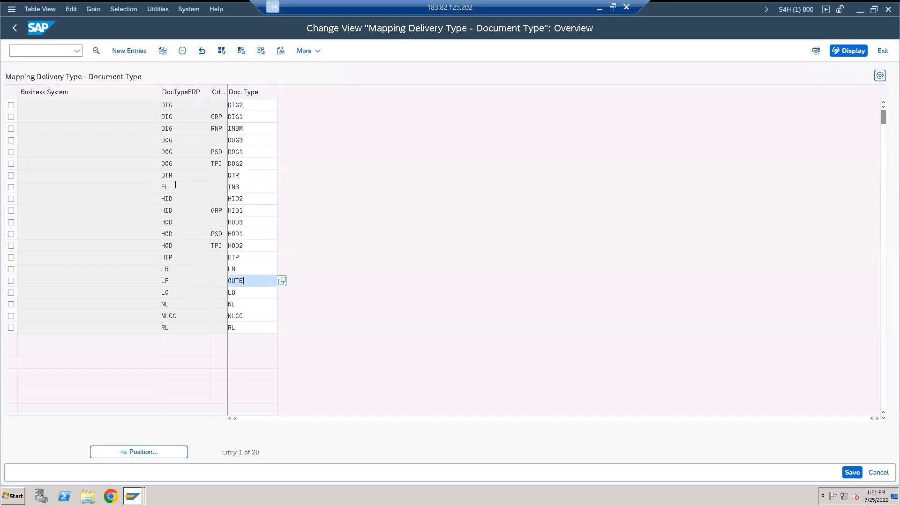
pyautogui.click(254, 187)
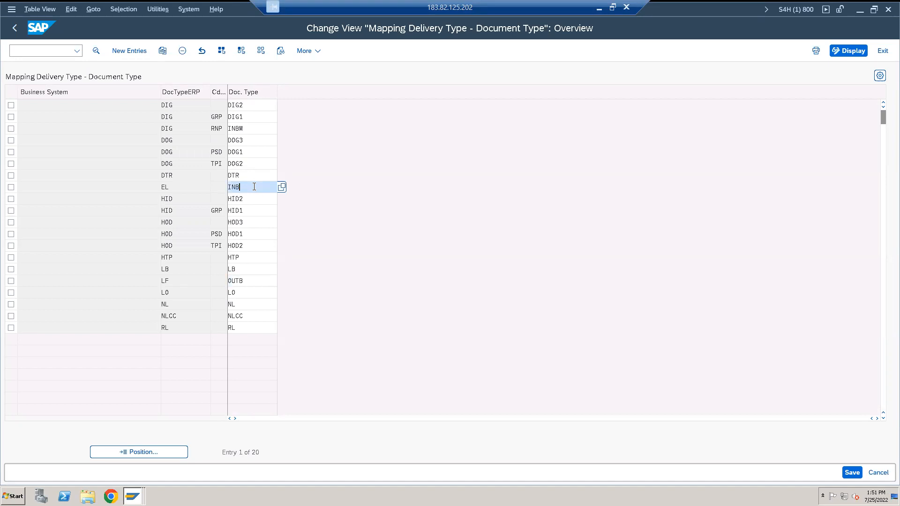
# Review which EWM document types are mapped to the ERP delivery types EL, LF and NL
pyautogui.click(188, 188)
pyautogui.click(257, 186)
pyautogui.click(184, 186)
pyautogui.click(254, 191)
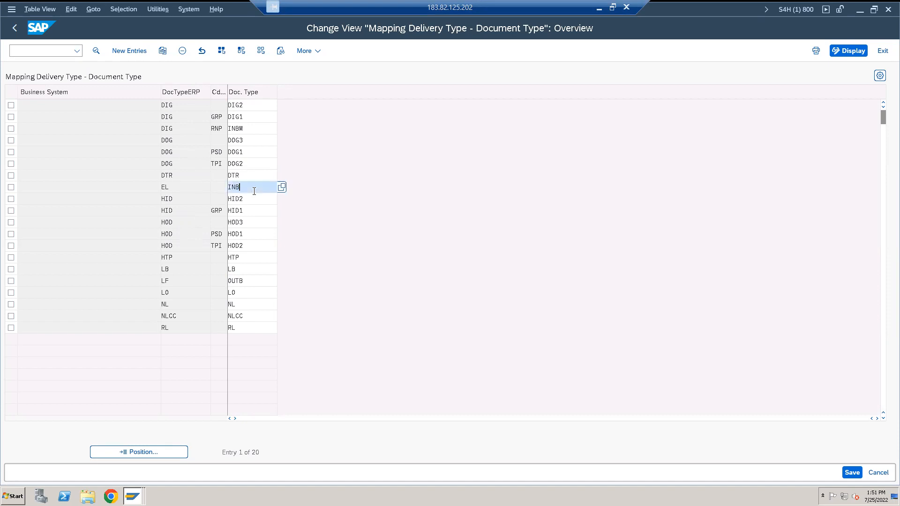
pyautogui.click(188, 279)
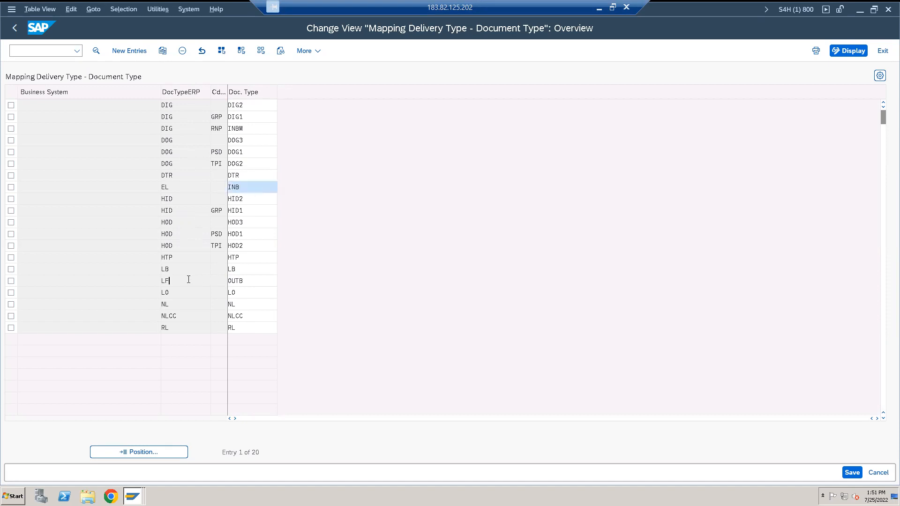
pyautogui.click(262, 283)
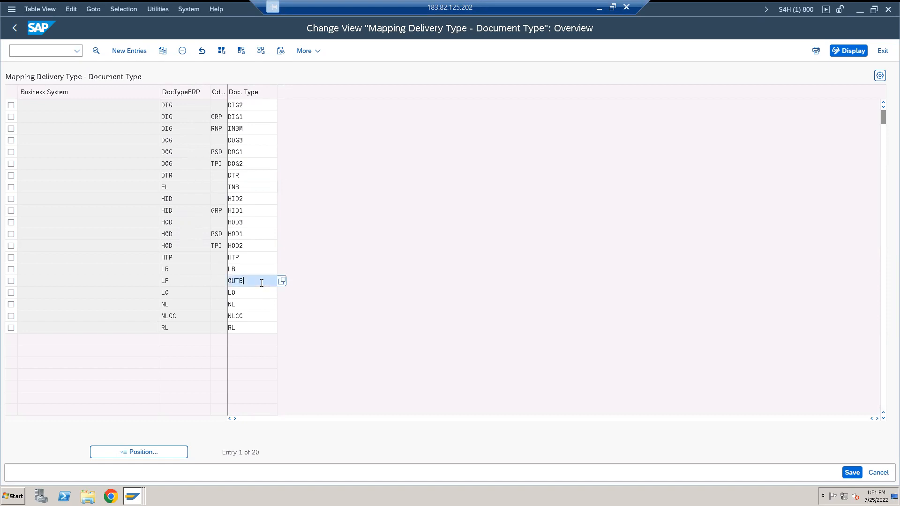
pyautogui.click(184, 305)
pyautogui.click(247, 306)
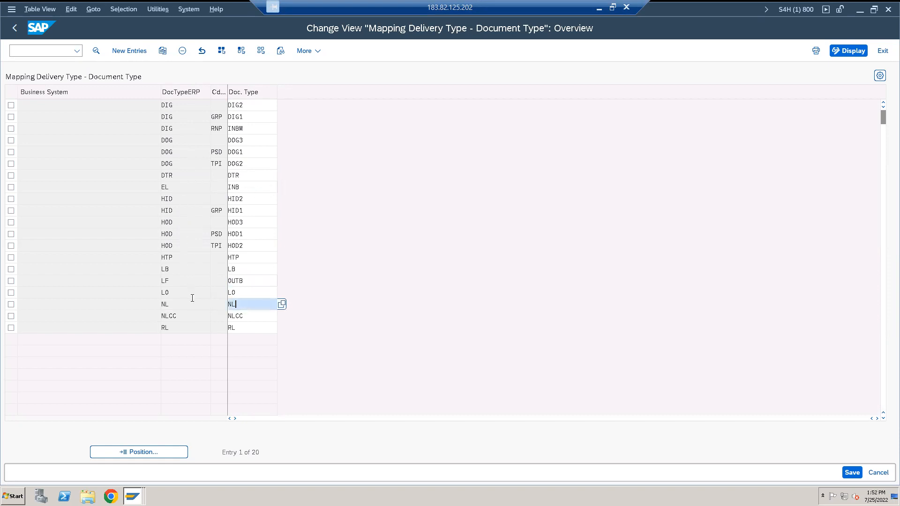
pyautogui.click(179, 187)
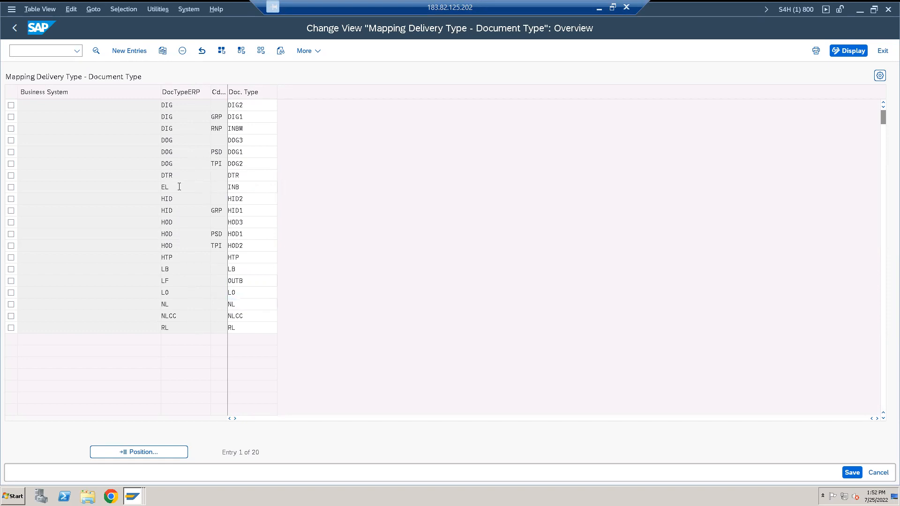
pyautogui.click(246, 189)
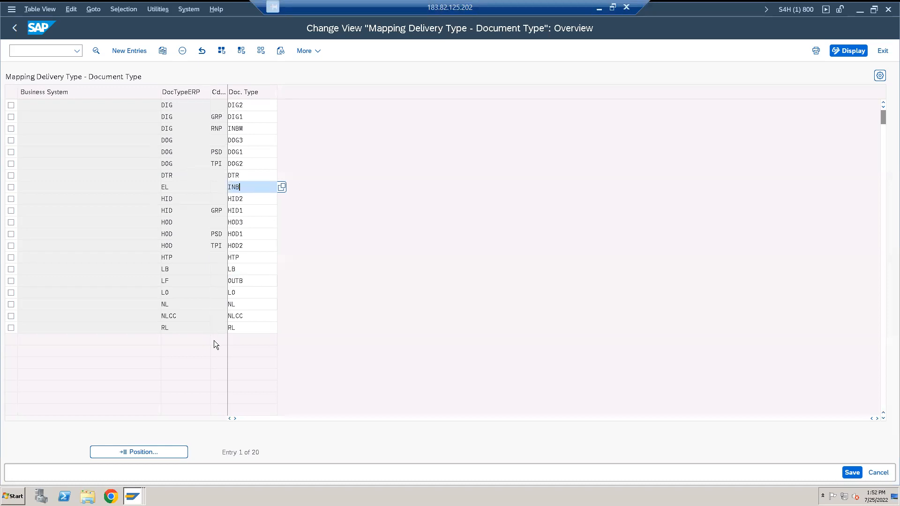
# Show the PDF's ERP Document Type to EWM Document Type Mapping diagram on page 4 beside the SAP mapping table
pyautogui.click(614, 9)
pyautogui.click(479, 8)
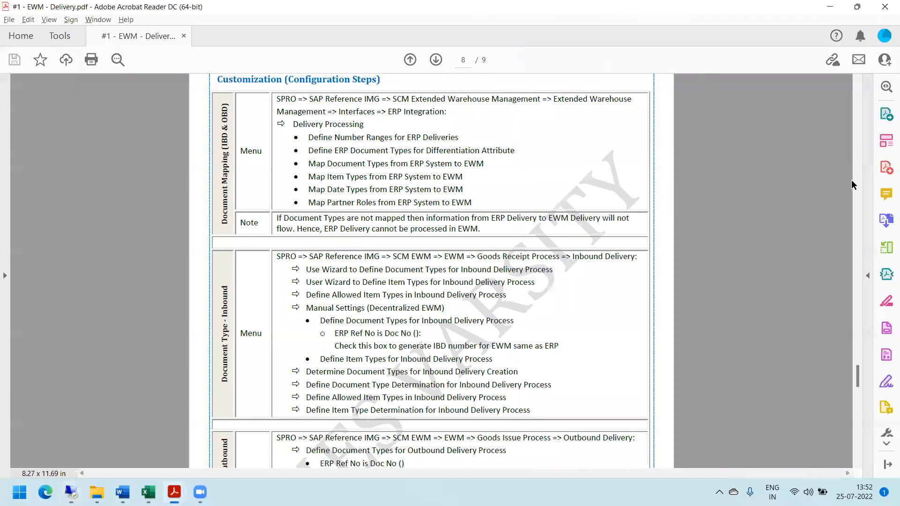
pyautogui.moveTo(857, 375); pyautogui.dragTo(847, 246)
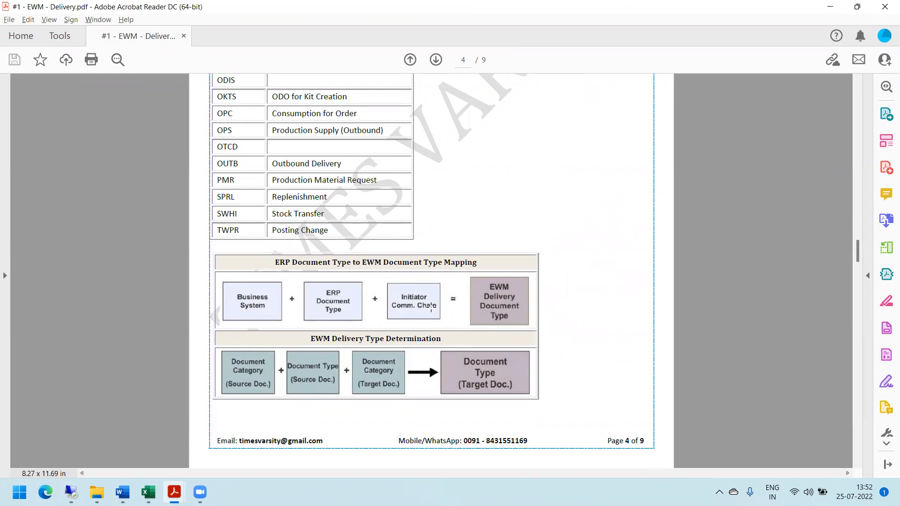
pyautogui.hotkey('alt', 'Tab')
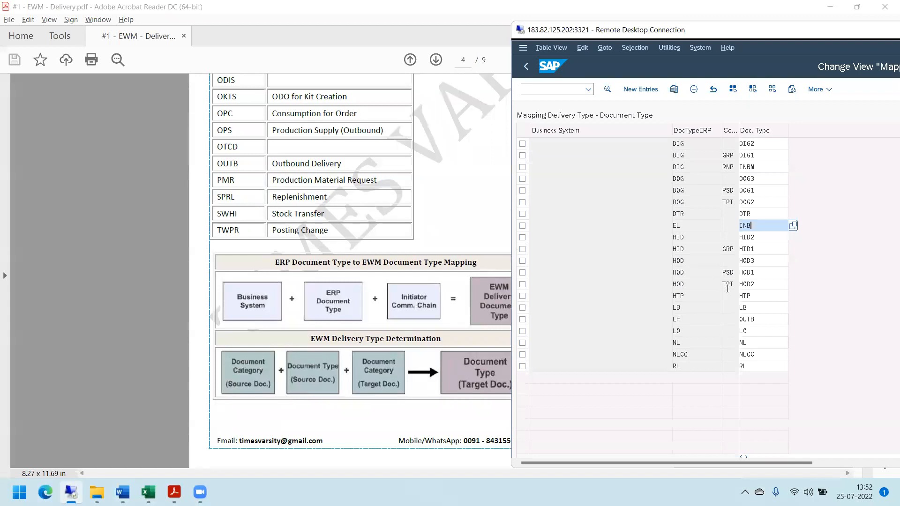
# Look through the possible communication chain initiator codes for the EL mapping entry and close the list
pyautogui.click(732, 227)
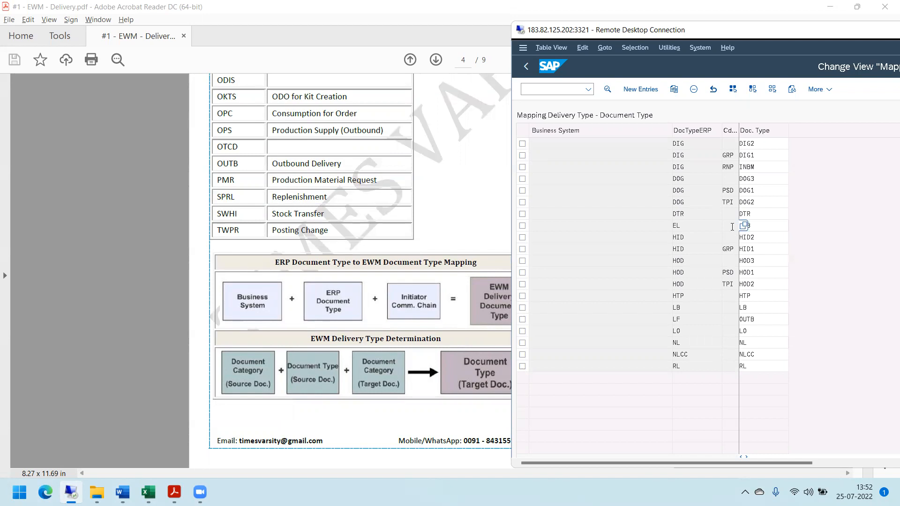
pyautogui.click(743, 225)
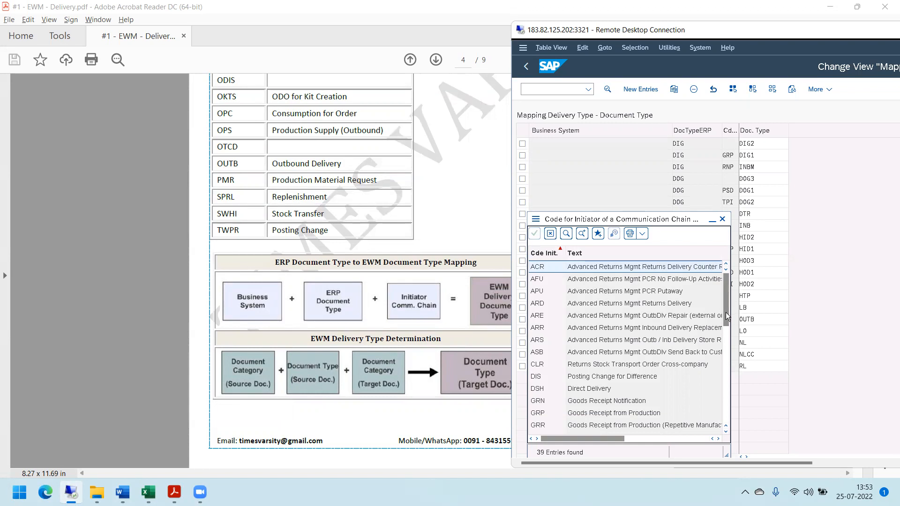
pyautogui.moveTo(726, 317); pyautogui.dragTo(724, 416)
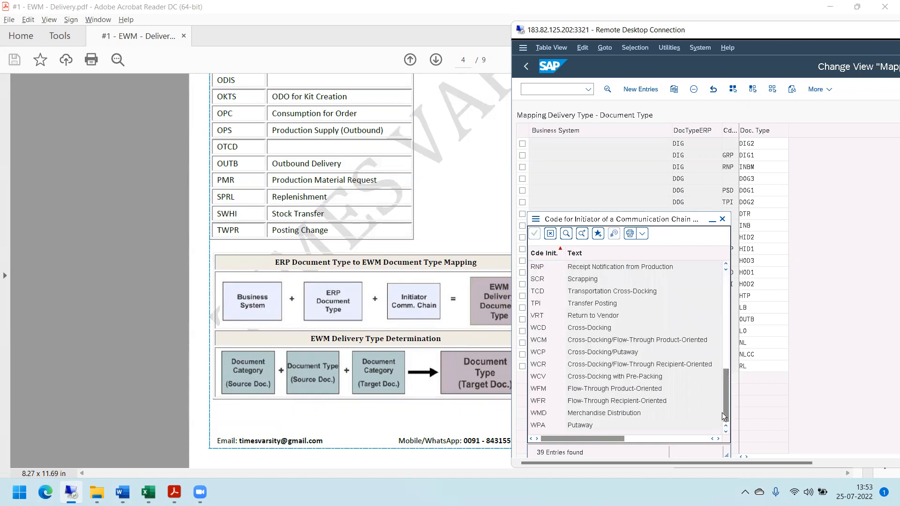
pyautogui.click(722, 219)
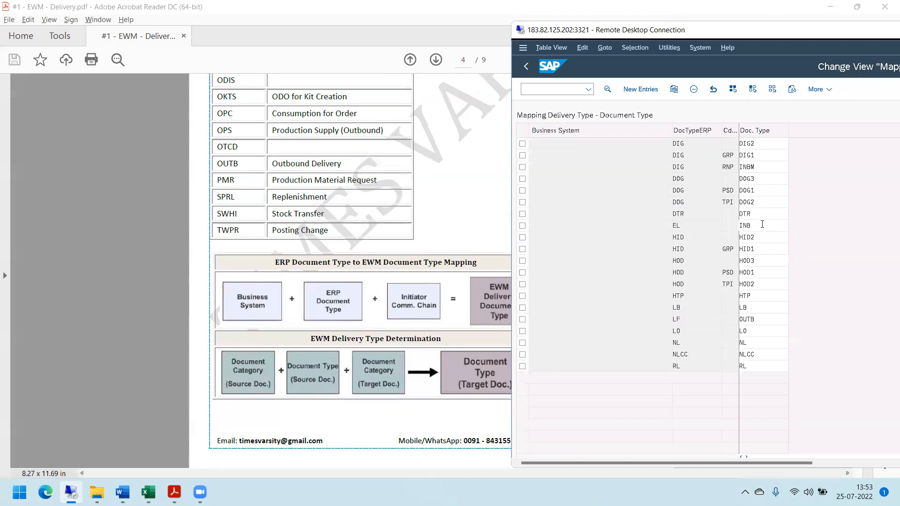
# Compare the EL to INB and LF to OUTB mapping entries with the PDF's document type mapping diagram
pyautogui.click(763, 225)
pyautogui.click(700, 225)
pyautogui.click(771, 223)
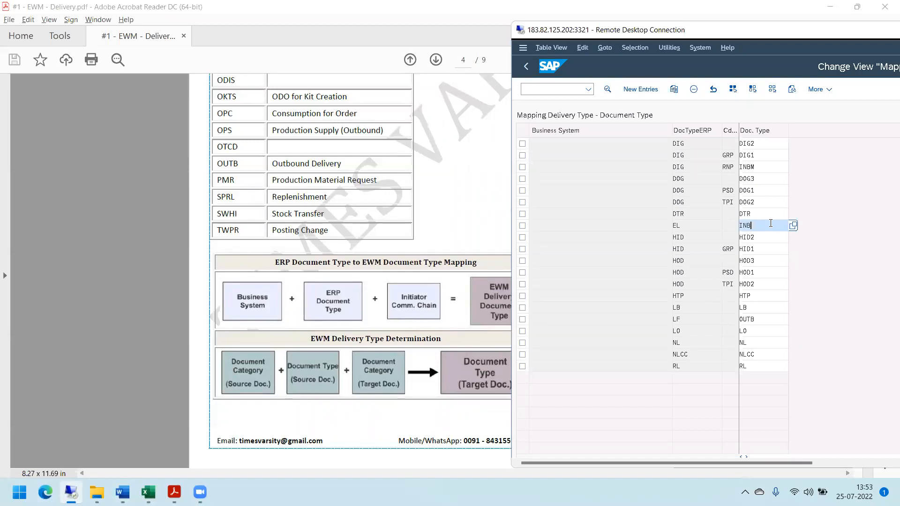
pyautogui.click(688, 321)
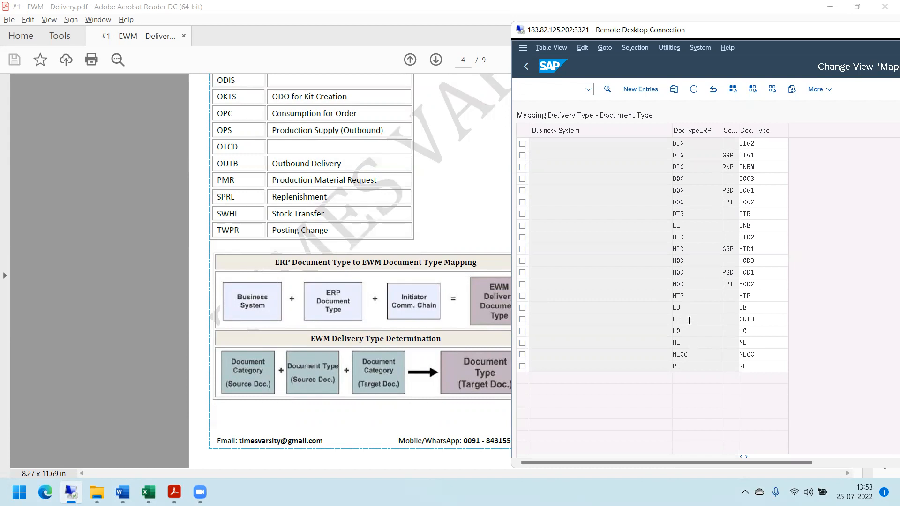
pyautogui.click(762, 320)
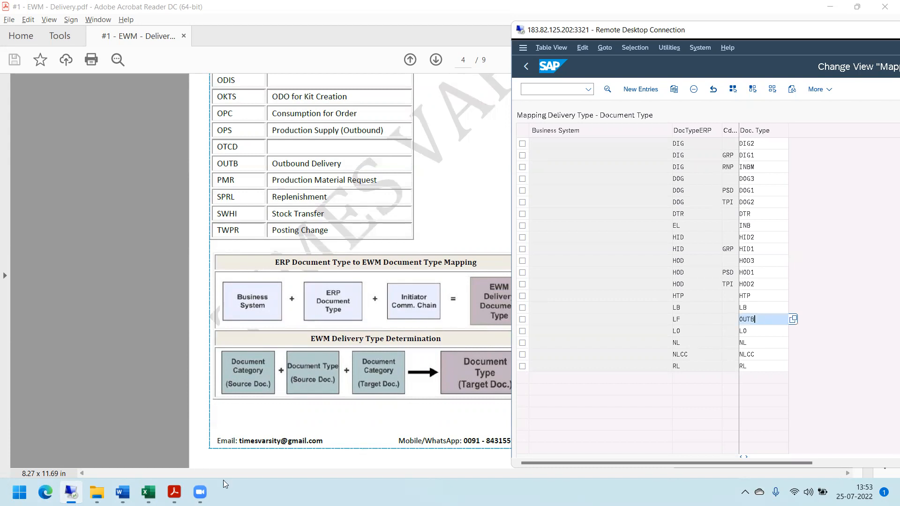
# Return the SAP session to full screen and view the blank form for a new delivery type mapping, discarding the entry
pyautogui.moveTo(148, 492)
pyautogui.click(70, 492)
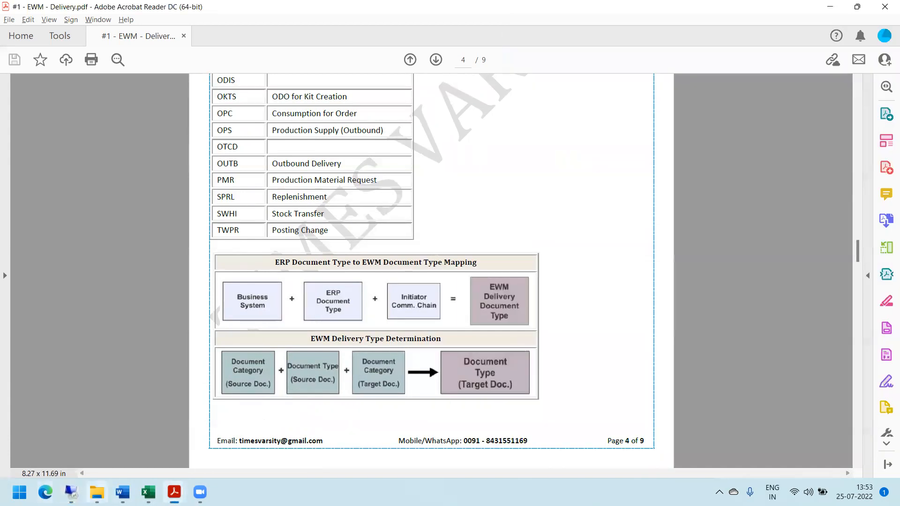
pyautogui.click(71, 493)
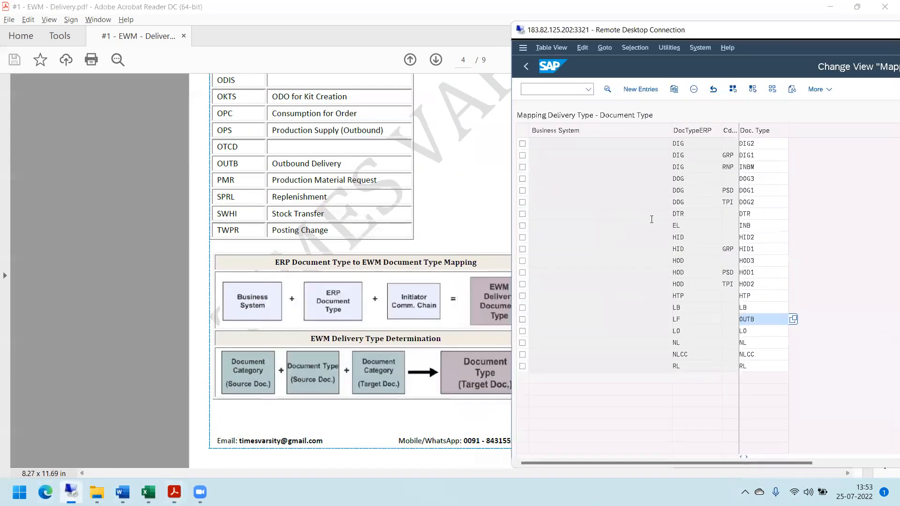
pyautogui.doubleClick(753, 31)
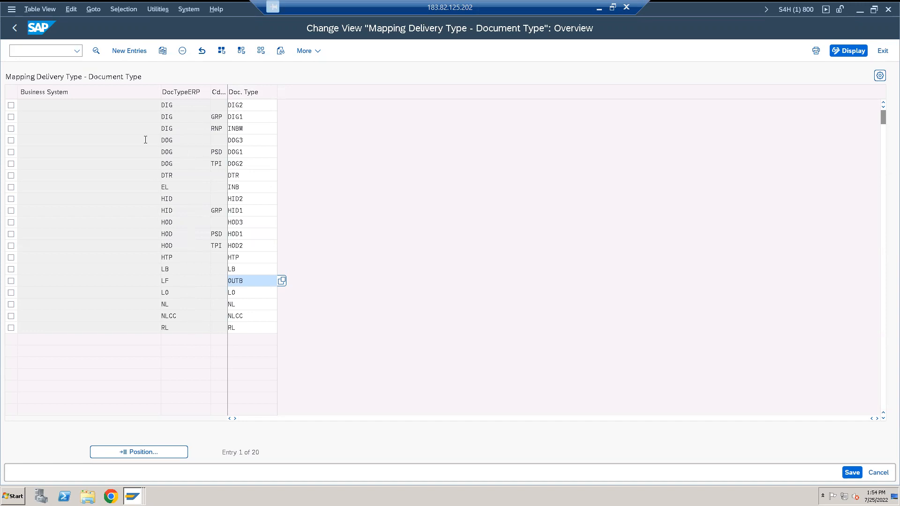
pyautogui.click(131, 50)
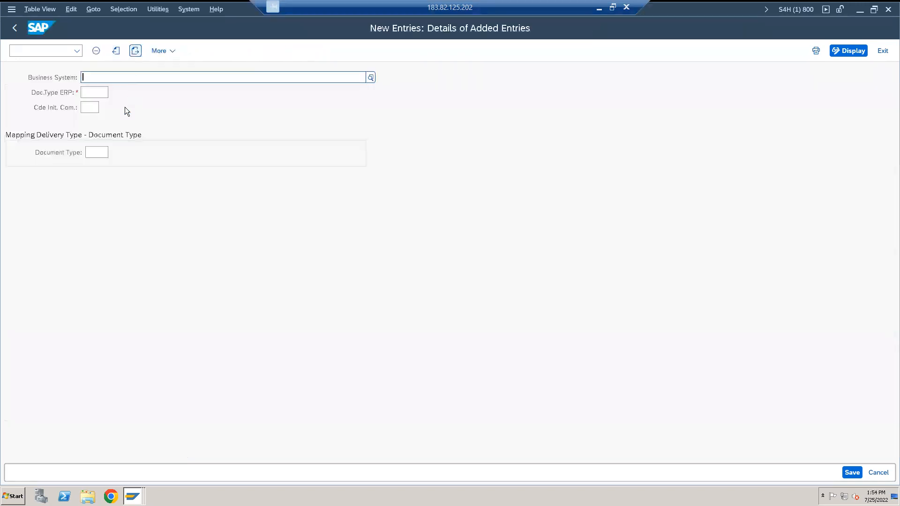
pyautogui.press('Return')
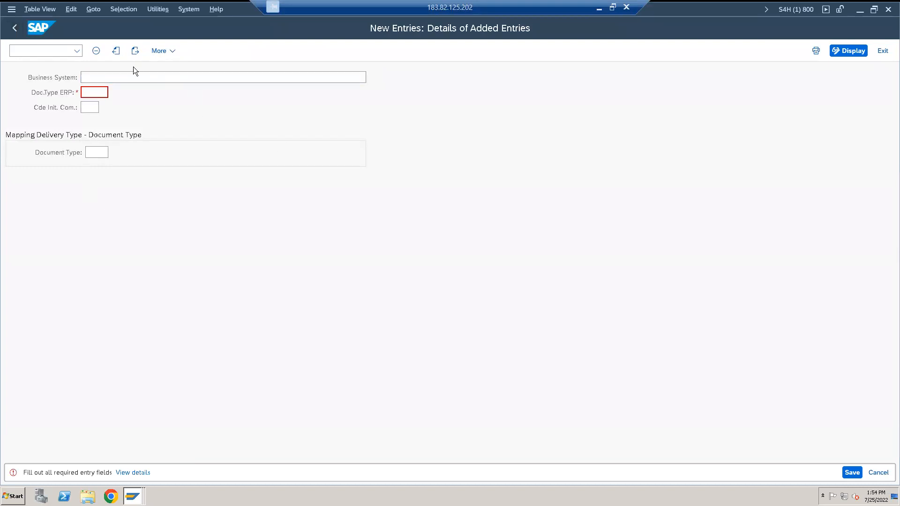
pyautogui.press('F12')
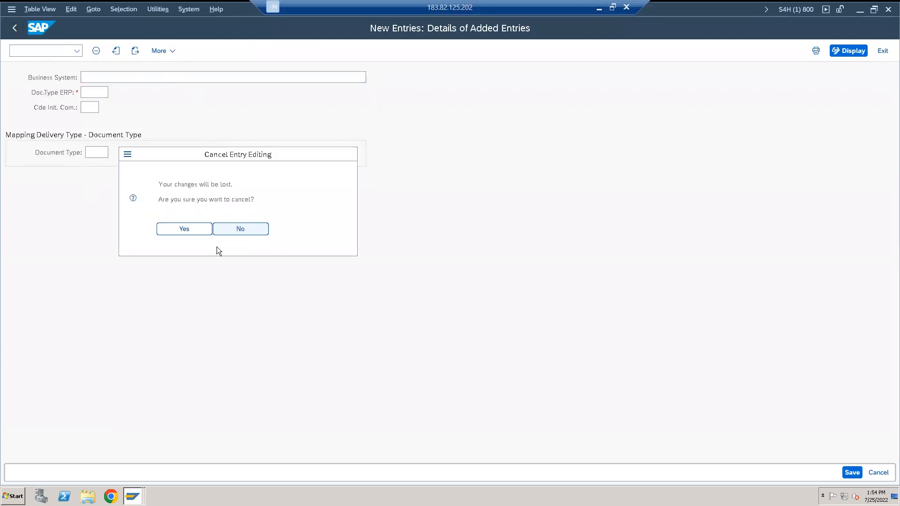
pyautogui.click(188, 232)
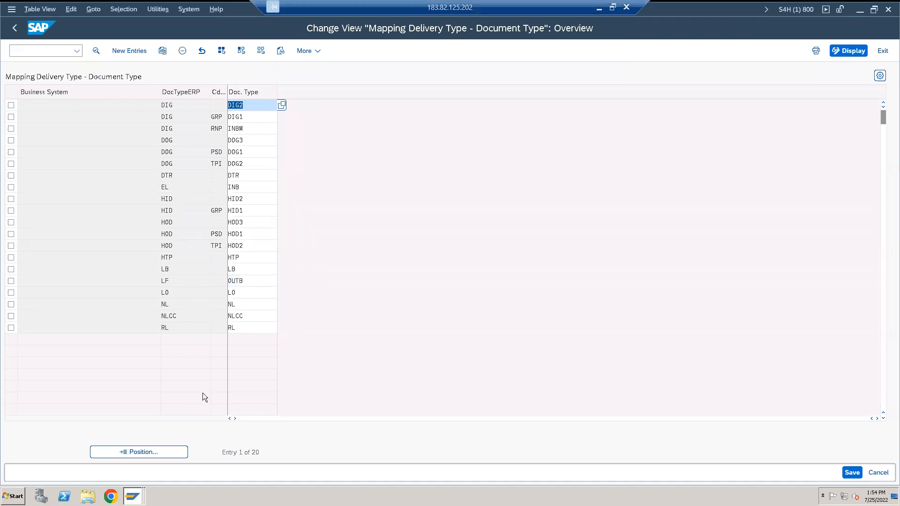
# Go back to the IMG structure and read the documentation for Map Document Types from ERP System to EWM
pyautogui.press('F12')
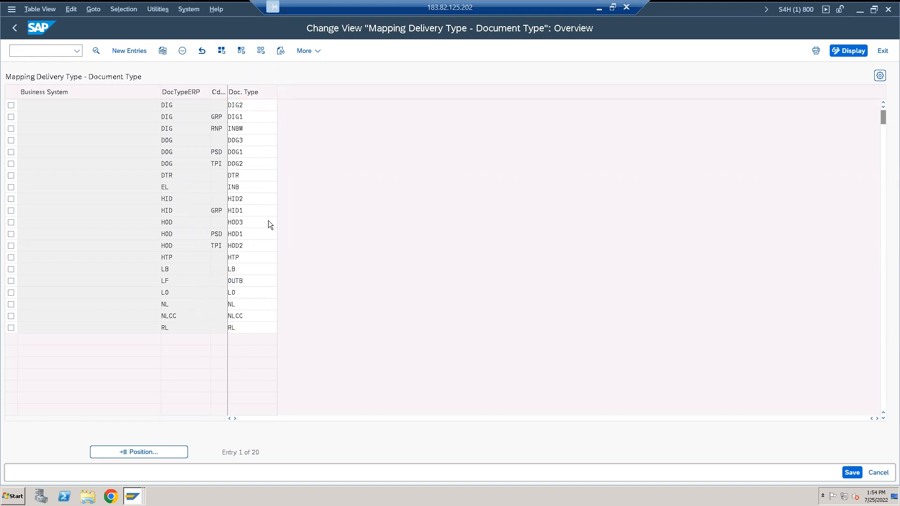
pyautogui.click(15, 28)
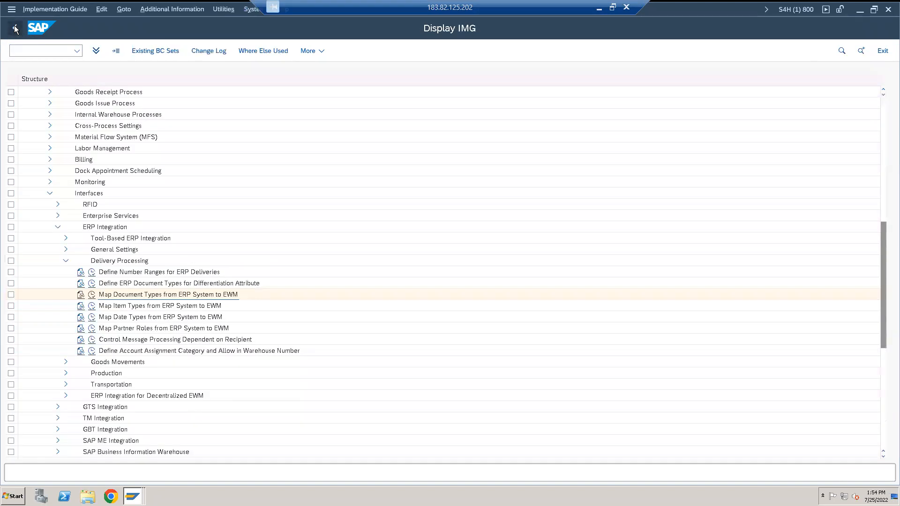
pyautogui.click(80, 296)
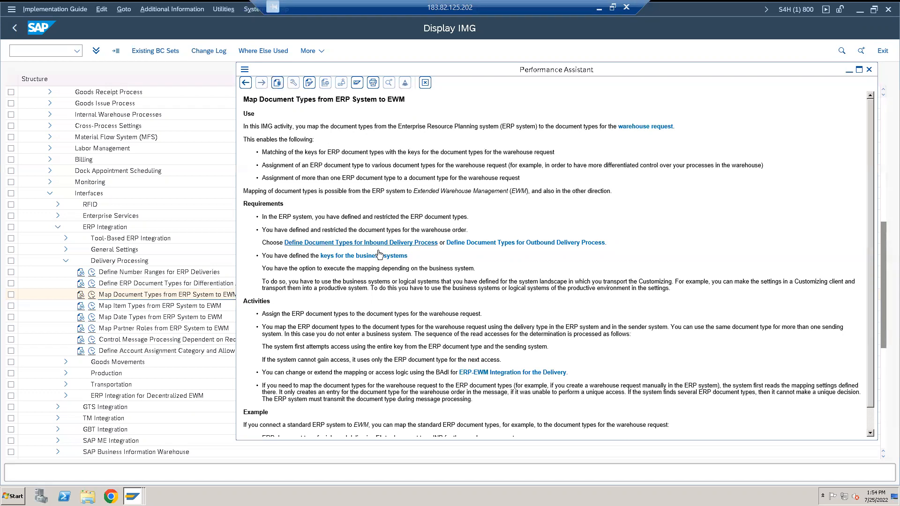
pyautogui.click(869, 69)
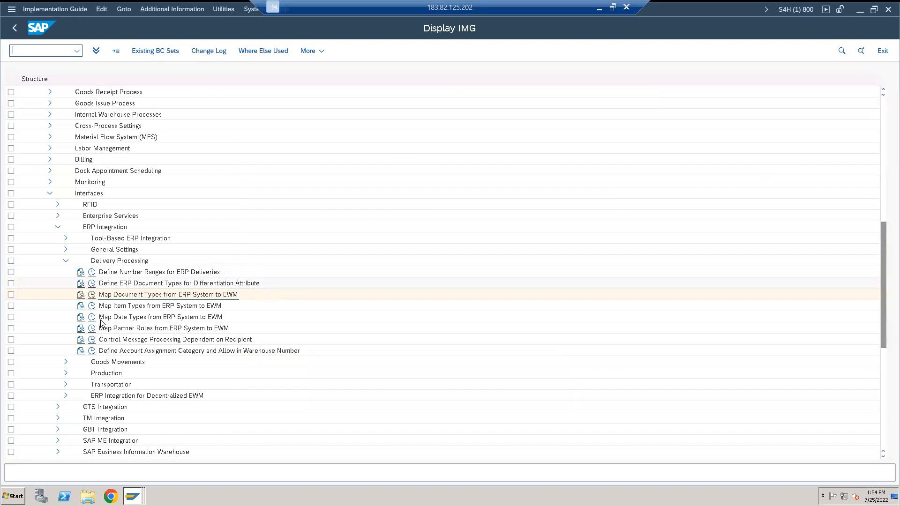
# Open Map Item Types from ERP System to EWM and examine the entry for document type EL with item type ELN
pyautogui.click(92, 306)
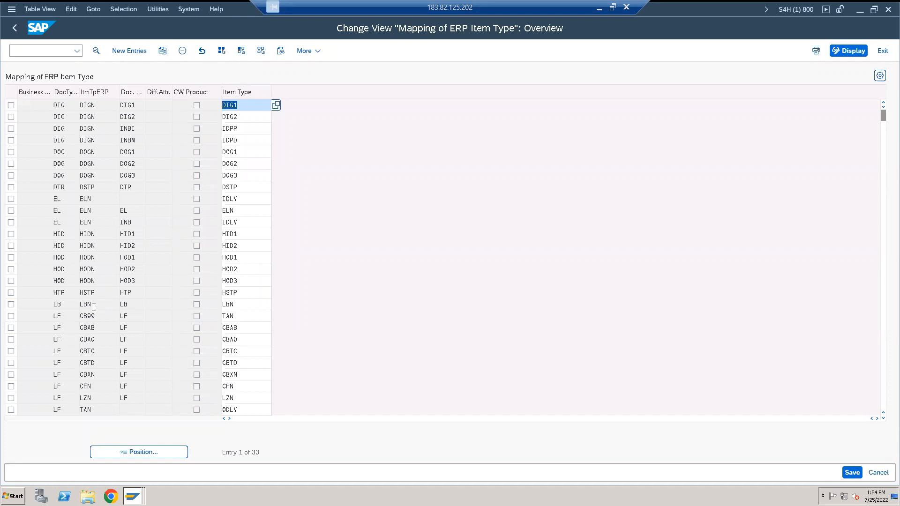
pyautogui.click(65, 196)
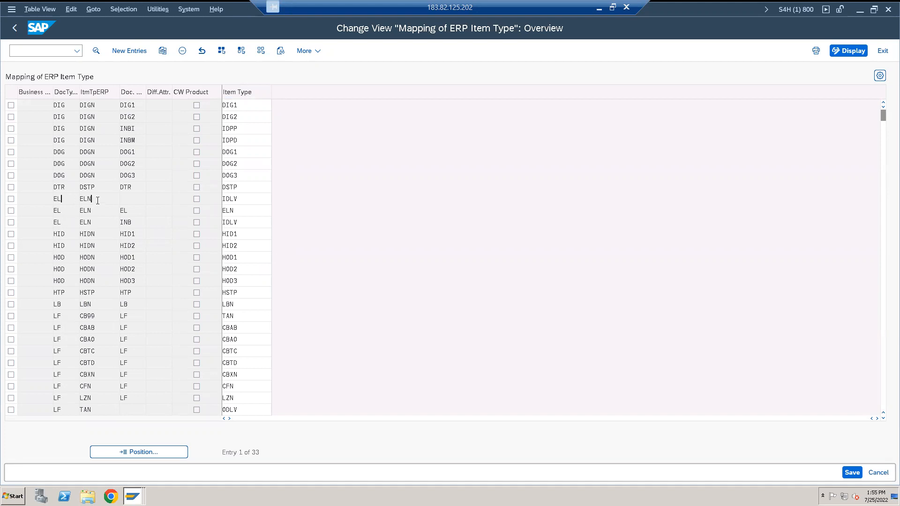
pyautogui.click(254, 197)
# Switch to Adobe Acrobat Reader and find the Delivery Item Category table in the #1 - ERP - Delivery PDF
pyautogui.click(612, 7)
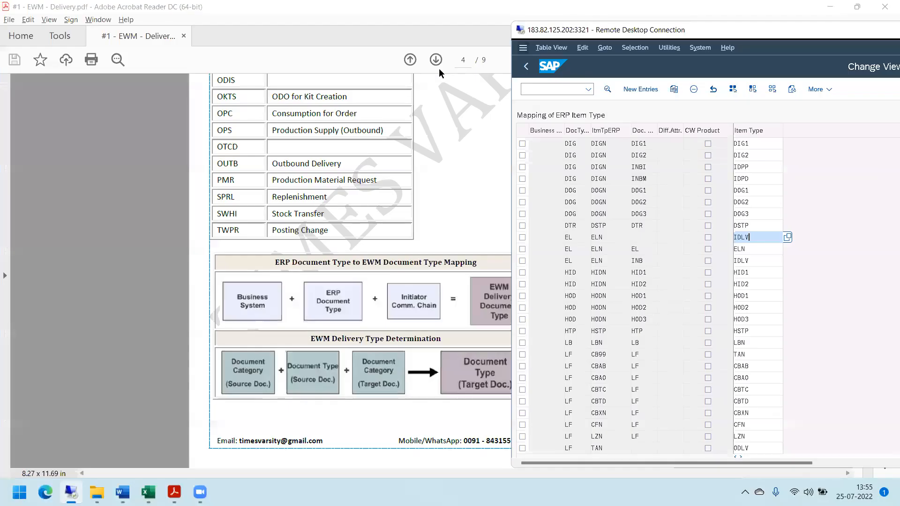
pyautogui.click(351, 19)
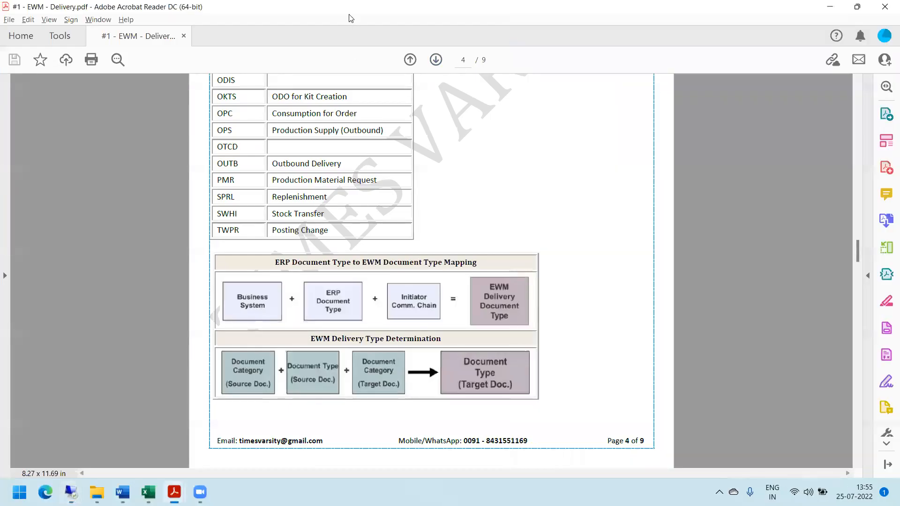
pyautogui.moveTo(174, 491)
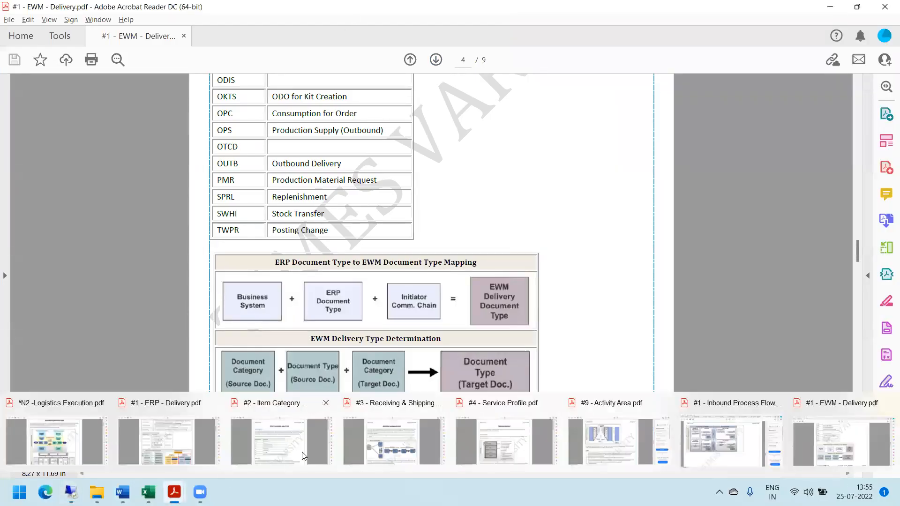
pyautogui.click(283, 430)
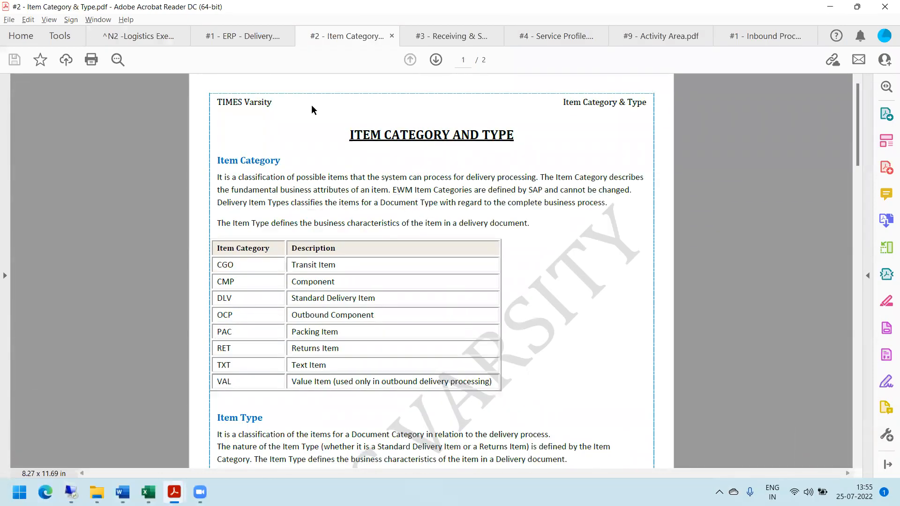
pyautogui.click(216, 37)
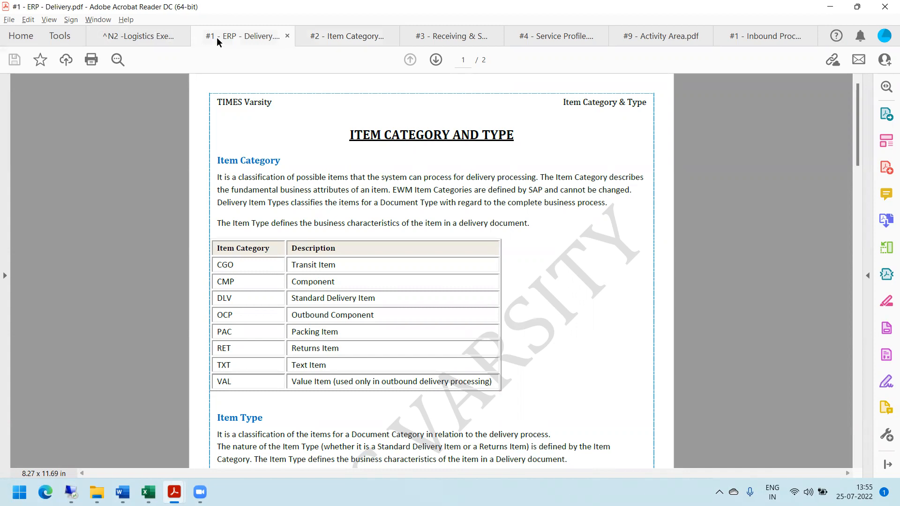
pyautogui.moveTo(858, 150); pyautogui.dragTo(839, 256)
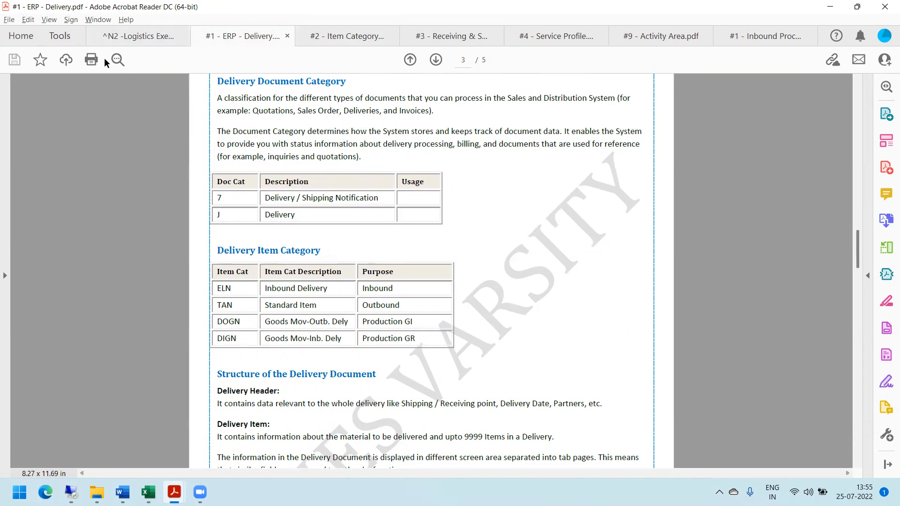
# Open the #2 - Item Category & Type PDF and read its Item Category and Item Type sections
pyautogui.click(370, 40)
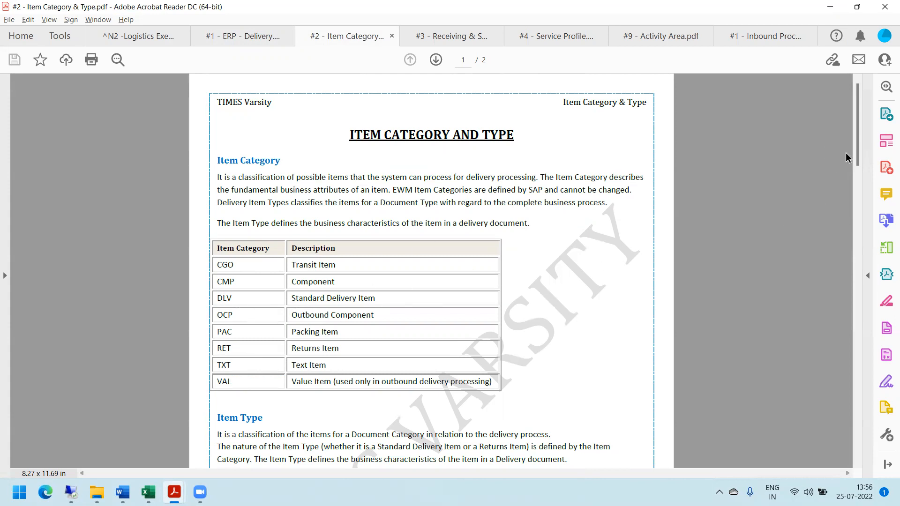
pyautogui.moveTo(855, 140); pyautogui.dragTo(850, 247)
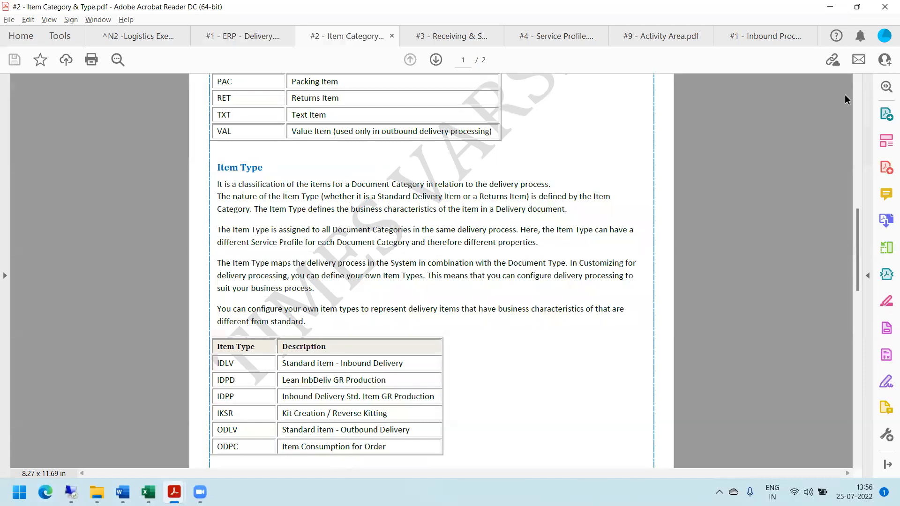
pyautogui.click(857, 80)
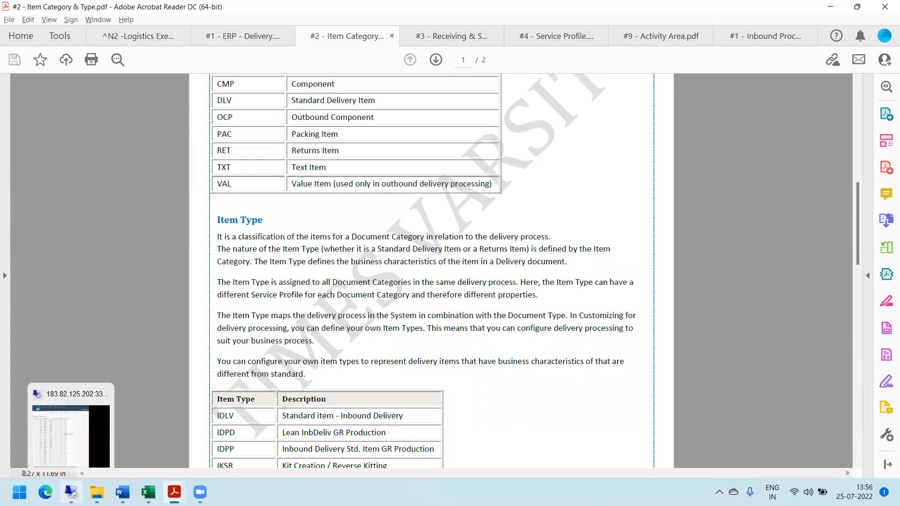
# Switch to the SAP remote session and bring up the Maintain Inbound Delivery window for warehouse 74EW, maximized
pyautogui.click(71, 492)
pyautogui.doubleClick(734, 32)
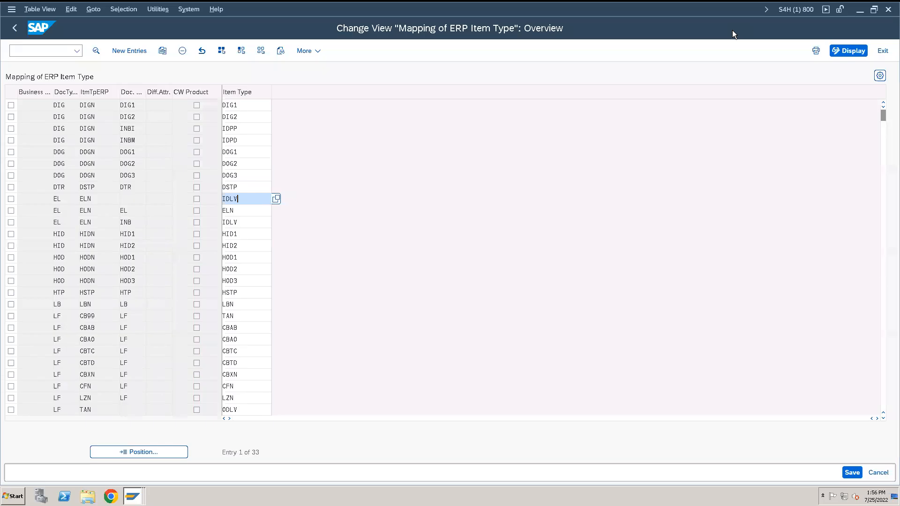
pyautogui.click(132, 496)
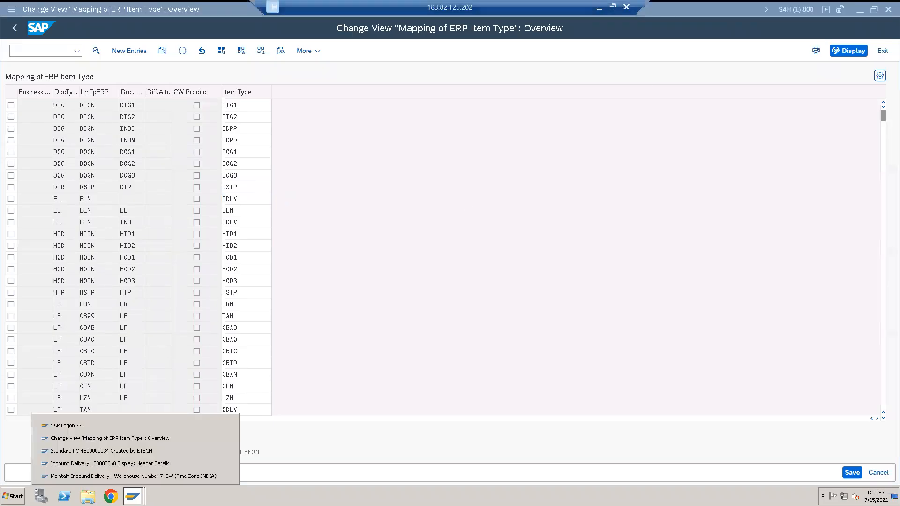
pyautogui.click(118, 477)
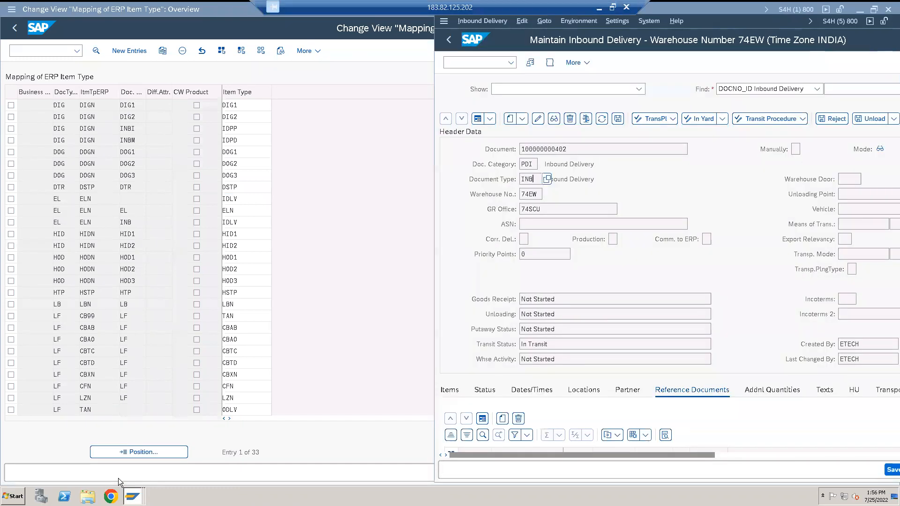
pyautogui.doubleClick(727, 17)
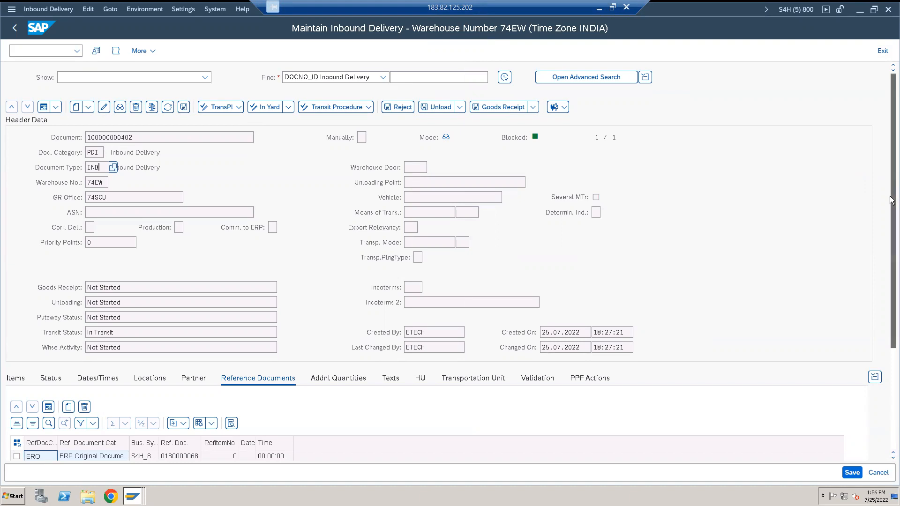
# Open the form view of delivery item 10 and examine its Item Category and Item Type fields
pyautogui.moveTo(890, 200); pyautogui.dragTo(891, 298)
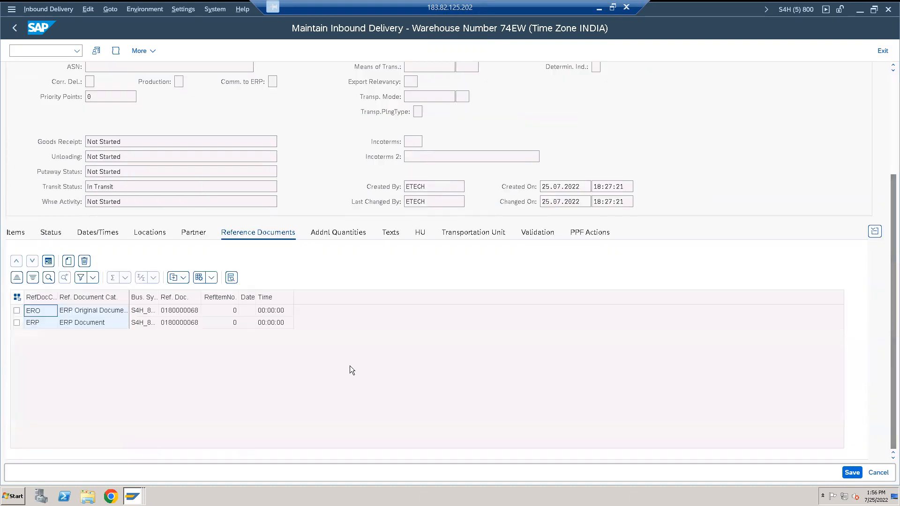
pyautogui.click(16, 233)
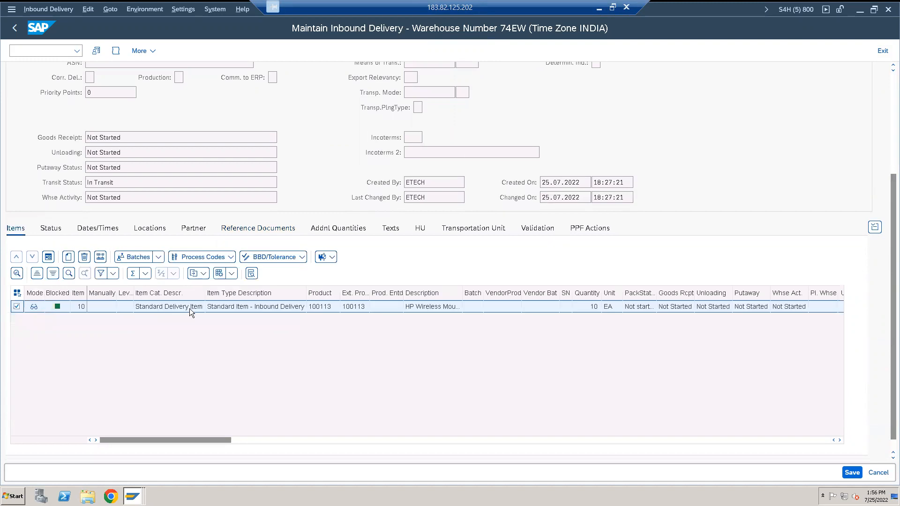
pyautogui.click(49, 256)
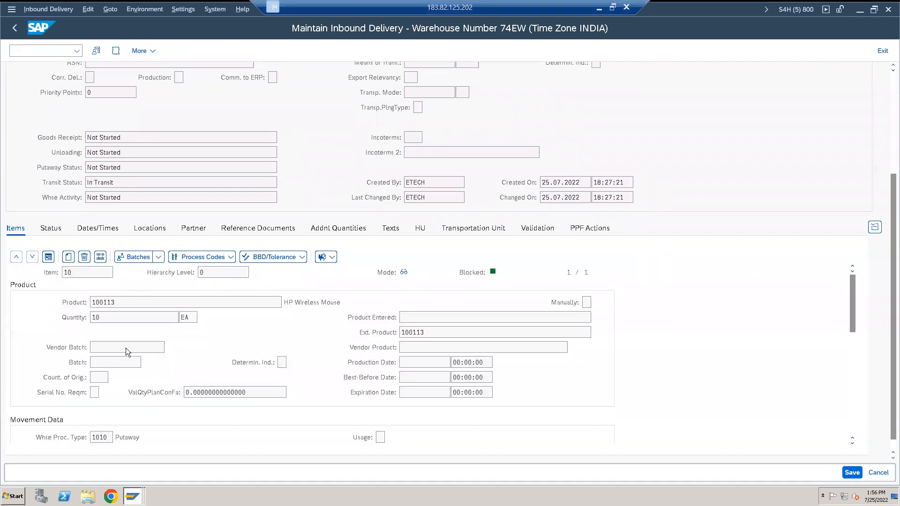
pyautogui.scroll(-1, 866, 297)
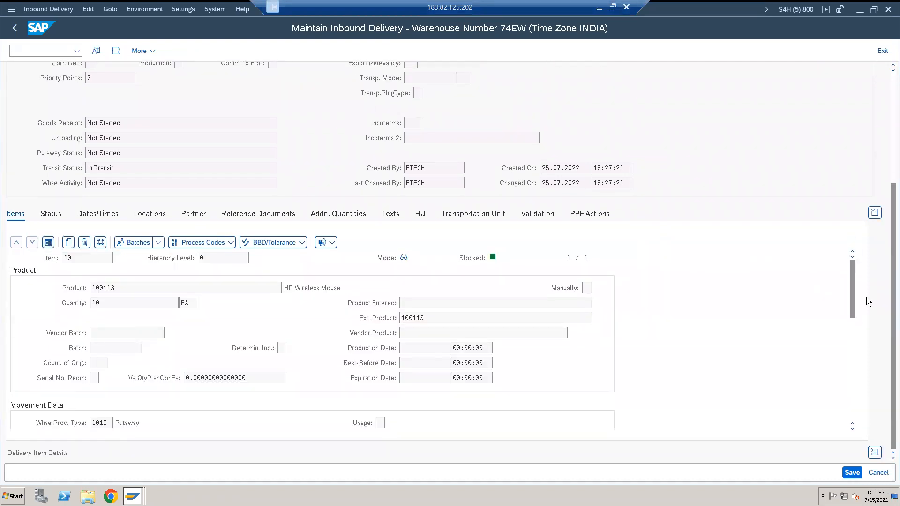
pyautogui.moveTo(853, 280); pyautogui.dragTo(846, 391)
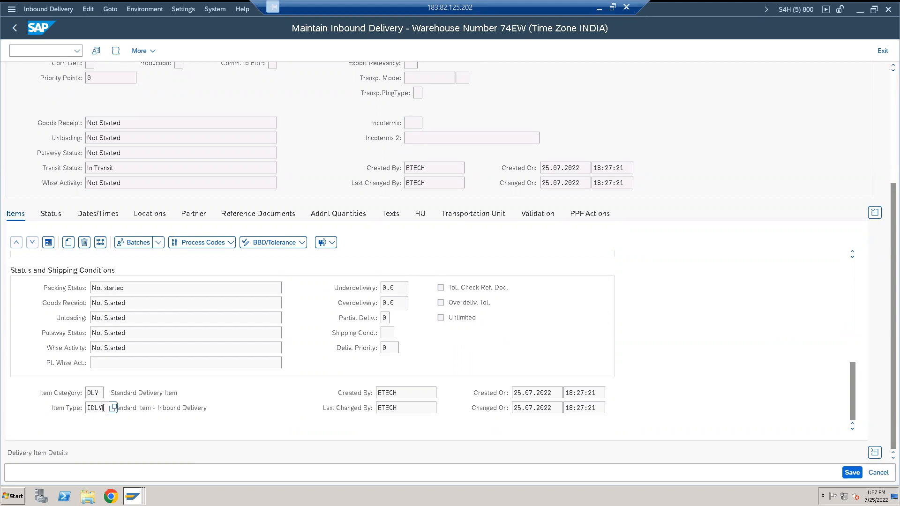
pyautogui.click(96, 391)
pyautogui.click(95, 411)
# Switch to Adobe Acrobat Reader and review the item category and item type tables through to the process code combinations on page 2
pyautogui.click(613, 8)
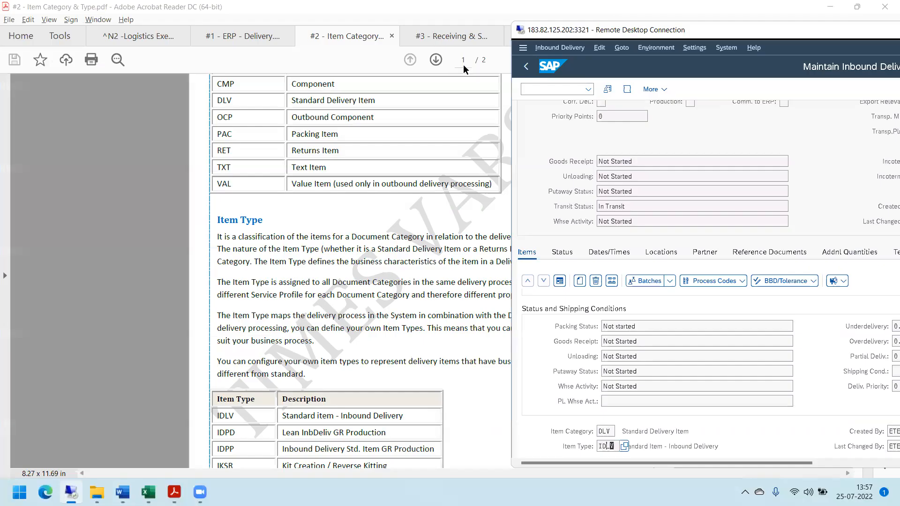
pyautogui.click(359, 12)
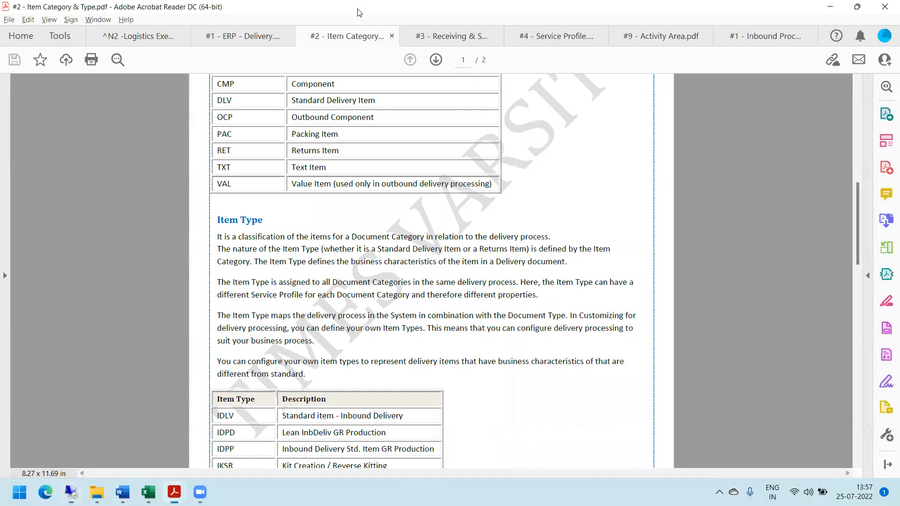
pyautogui.scroll(4, 858, 83)
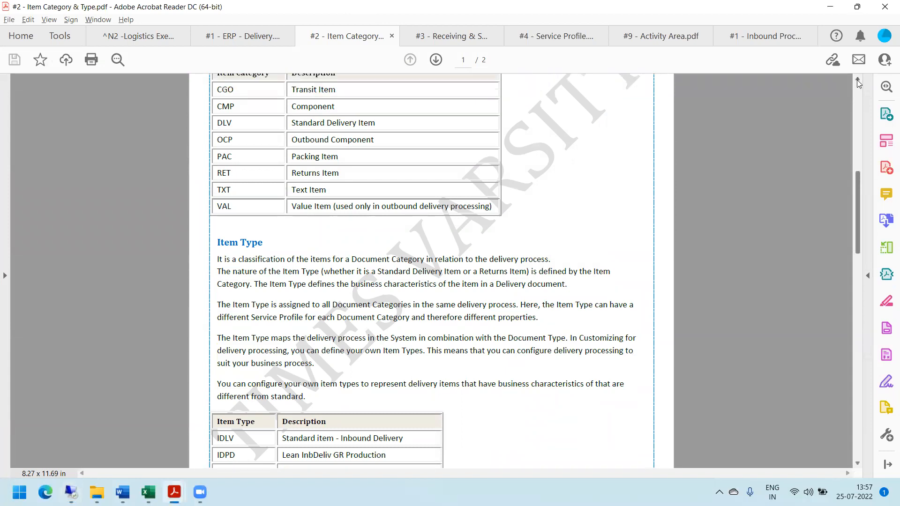
pyautogui.scroll(2, 857, 83)
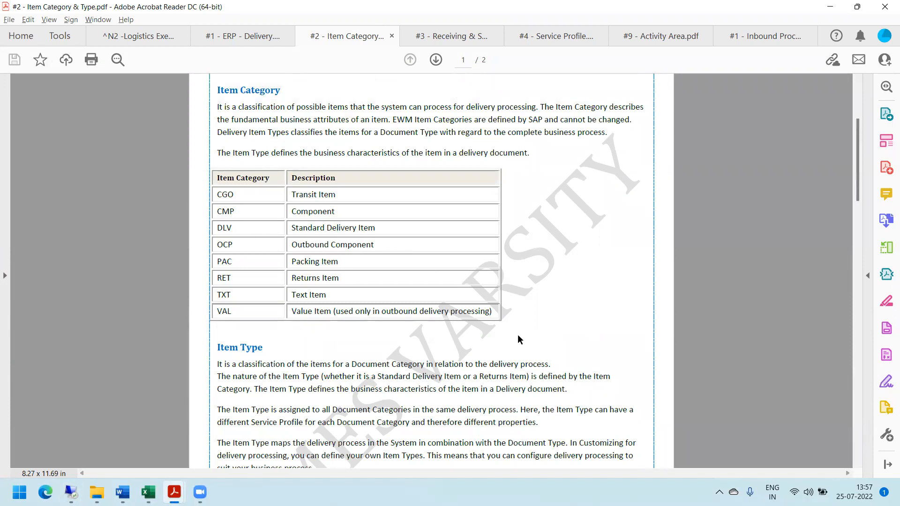
pyautogui.scroll(-7, 872, 457)
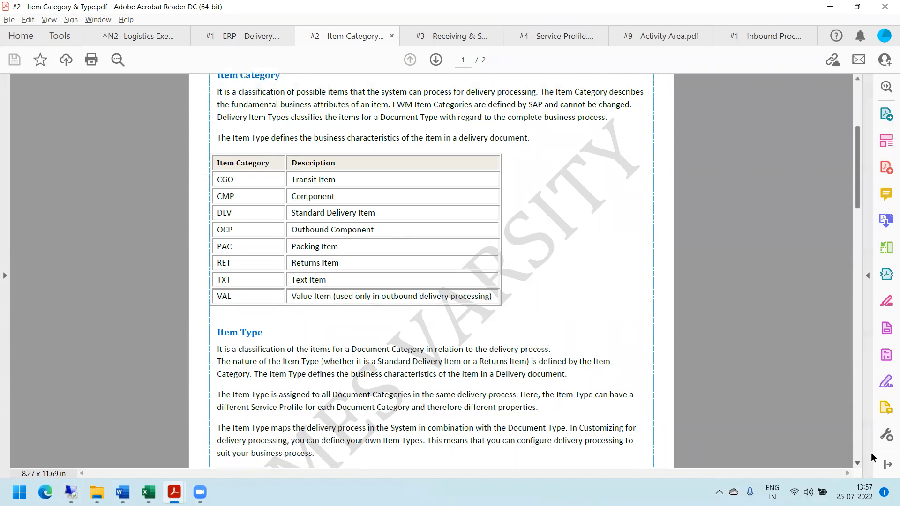
pyautogui.scroll(-2, 873, 457)
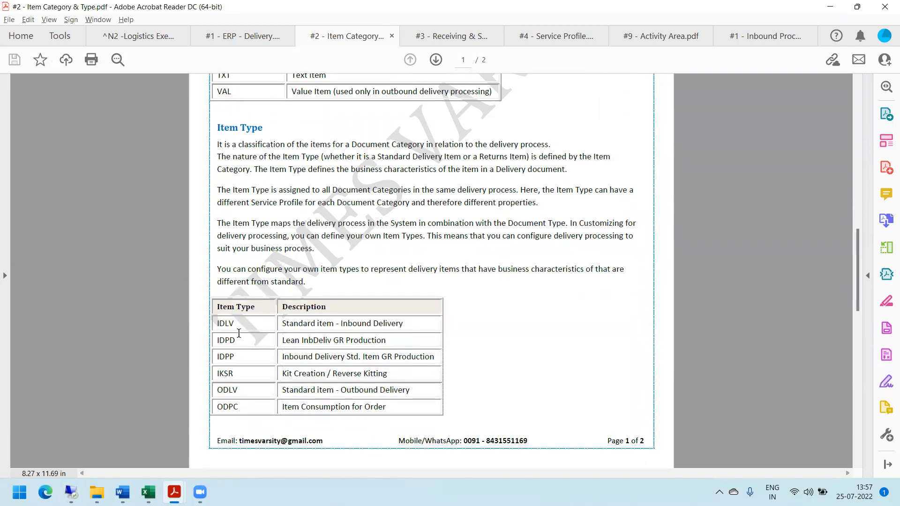
pyautogui.click(858, 80)
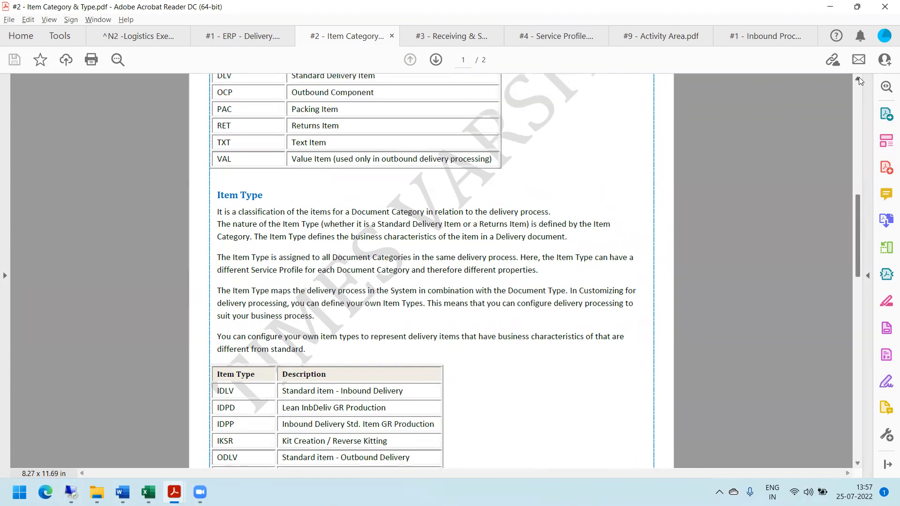
pyautogui.moveTo(857, 203); pyautogui.dragTo(849, 288)
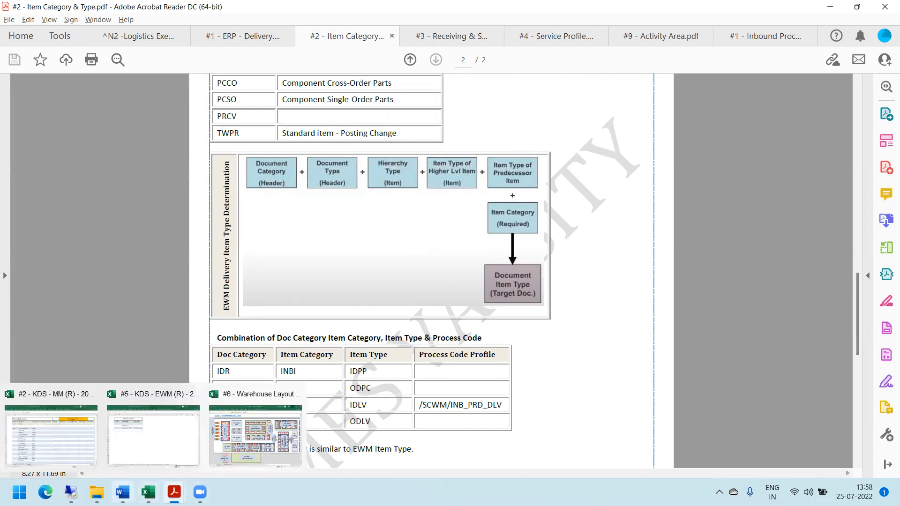
# Return to the SAP session at full screen and check the item category and item type of the inbound delivery item against the PDF
pyautogui.moveTo(71, 492)
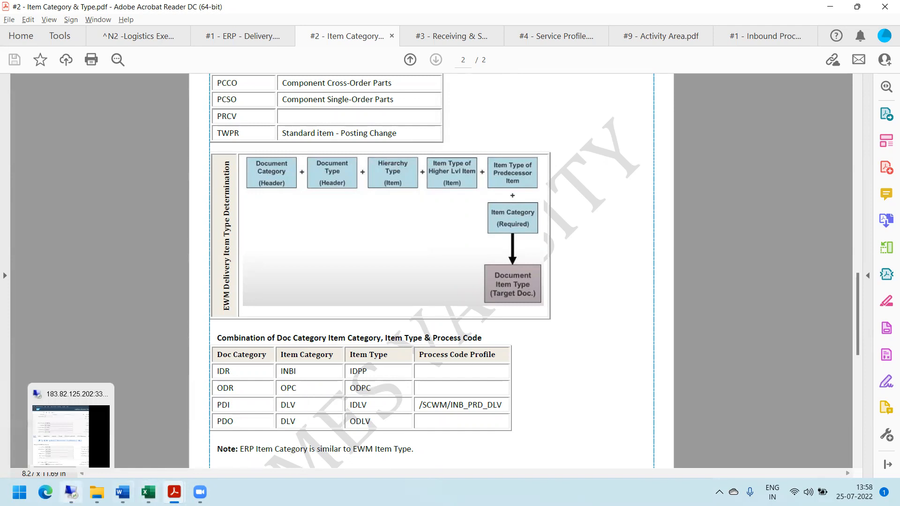
pyautogui.click(63, 436)
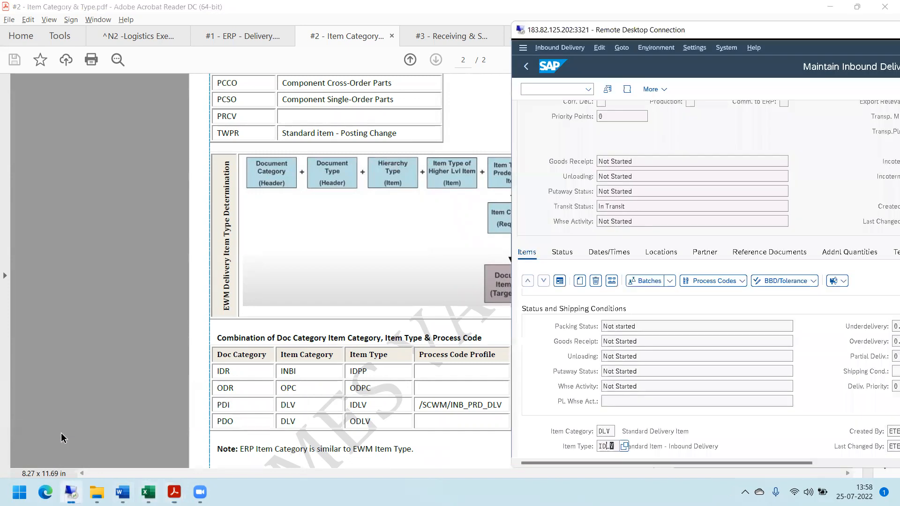
pyautogui.click(747, 19)
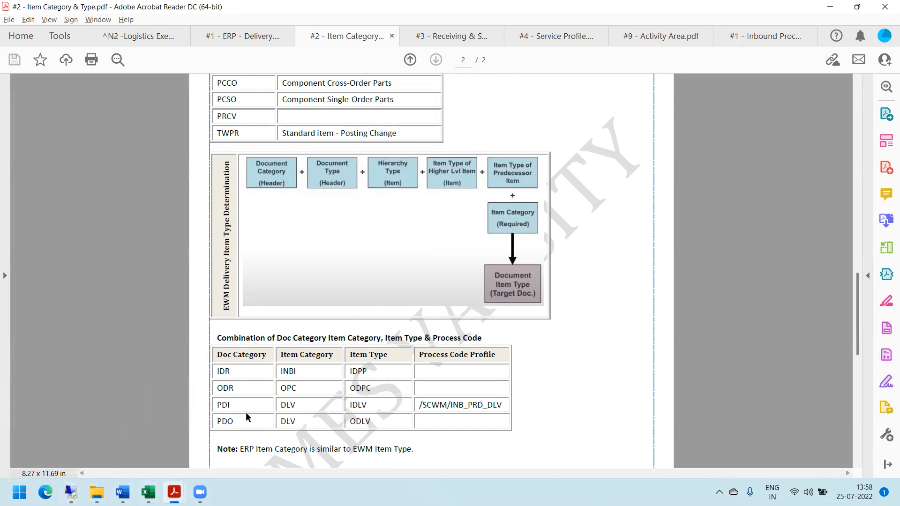
pyautogui.click(77, 489)
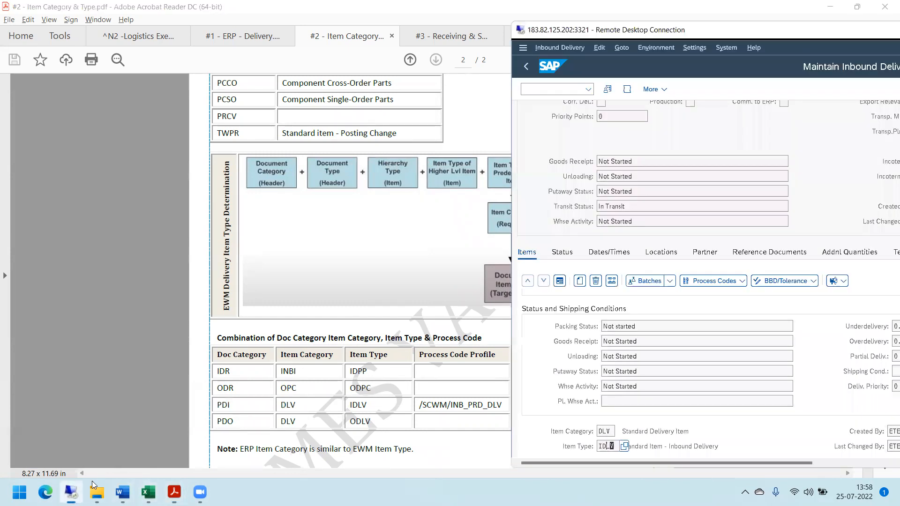
pyautogui.doubleClick(758, 22)
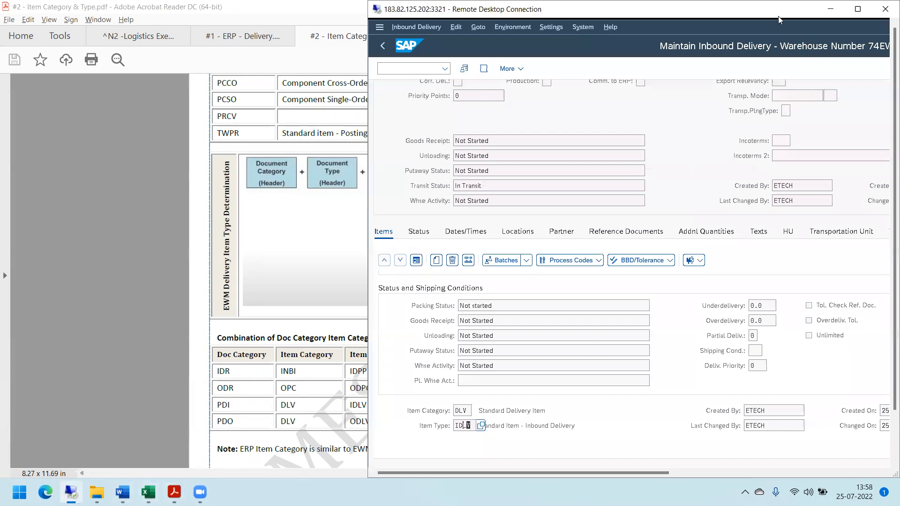
pyautogui.click(858, 10)
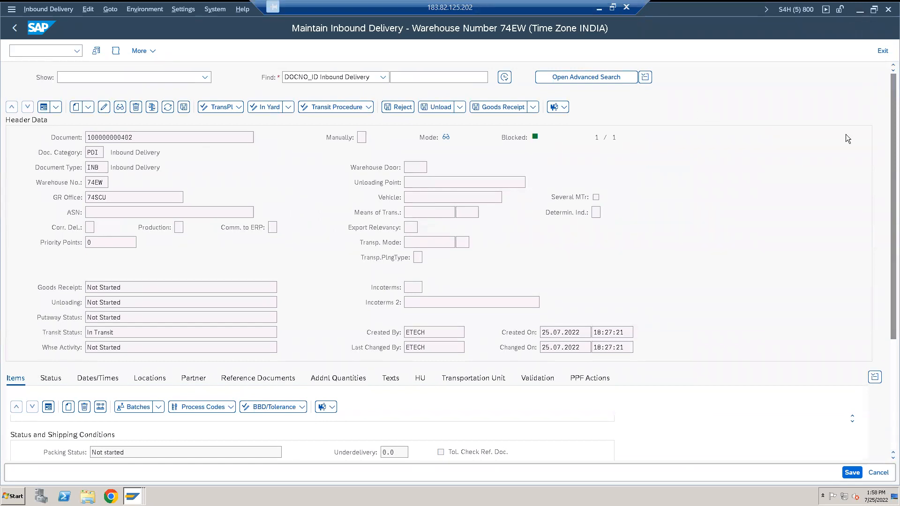
pyautogui.moveTo(892, 159); pyautogui.dragTo(890, 335)
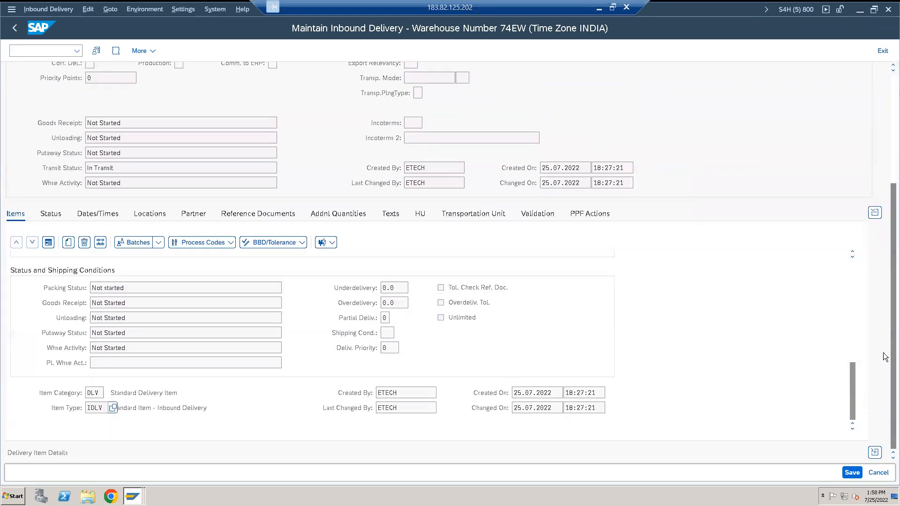
pyautogui.click(97, 391)
pyautogui.click(98, 409)
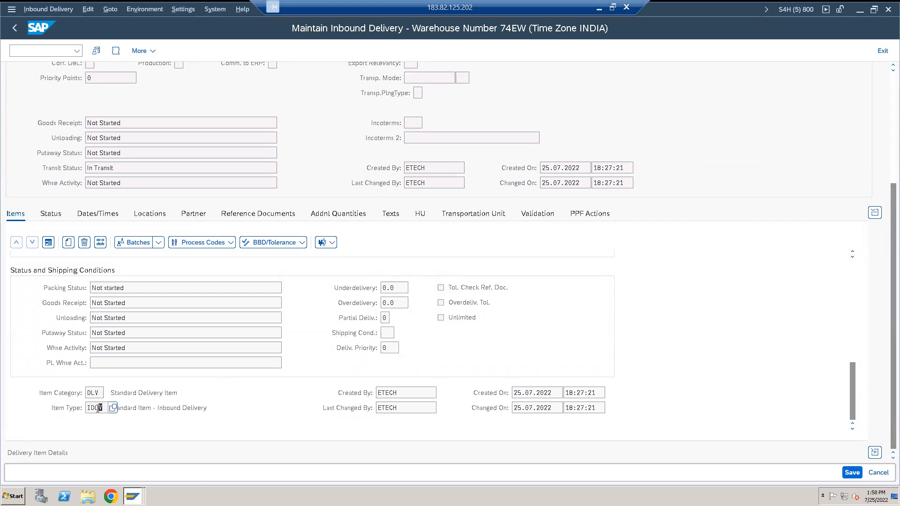
# Switch to the Mapping of ERP Item Type overview and examine the EL entry with item type ELN mapped to IDLV
pyautogui.click(133, 496)
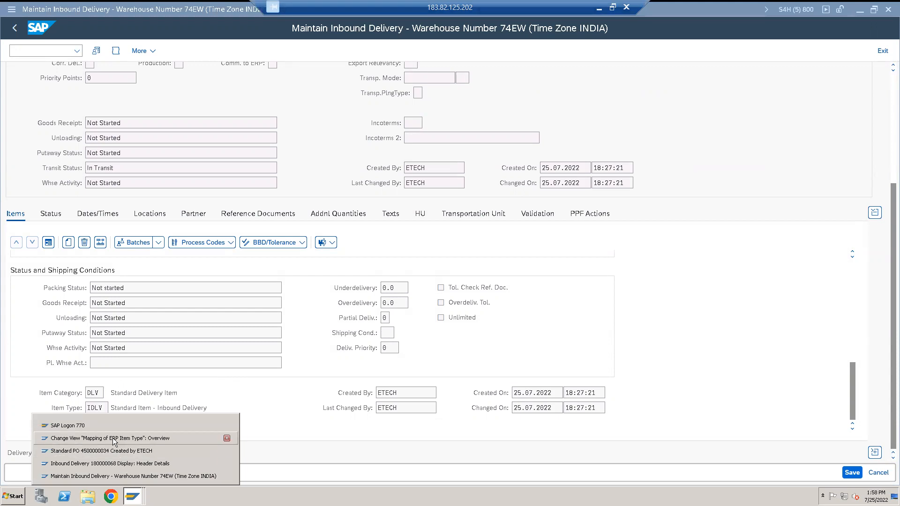
pyautogui.click(113, 438)
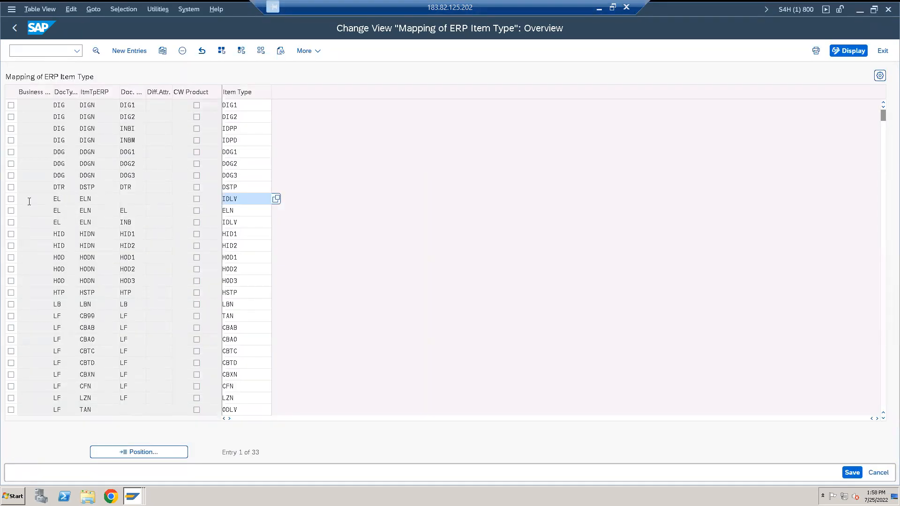
pyautogui.click(67, 201)
# Bring up the ERP Inbound Delivery Header Details window and maximize it to view the delivery type and document category
pyautogui.click(133, 496)
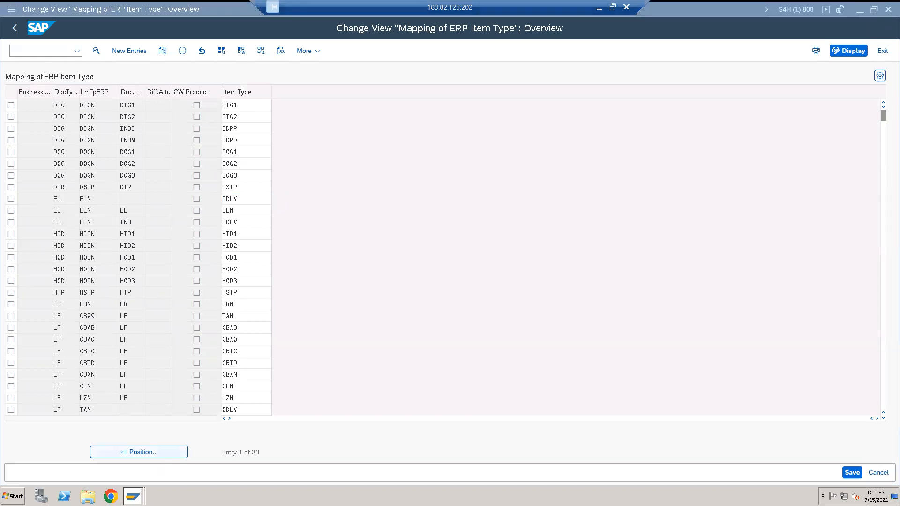
pyautogui.click(104, 464)
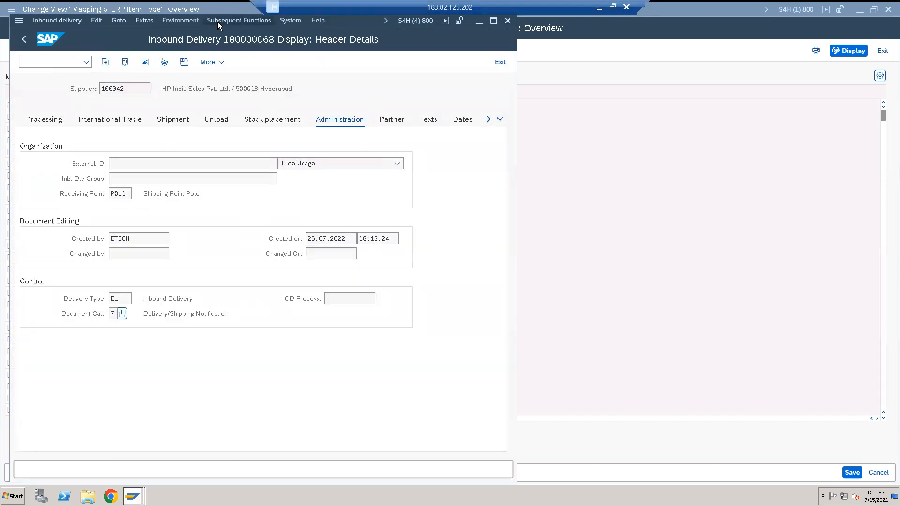
pyautogui.moveTo(352, 19); pyautogui.dragTo(700, 31)
pyautogui.click(612, 7)
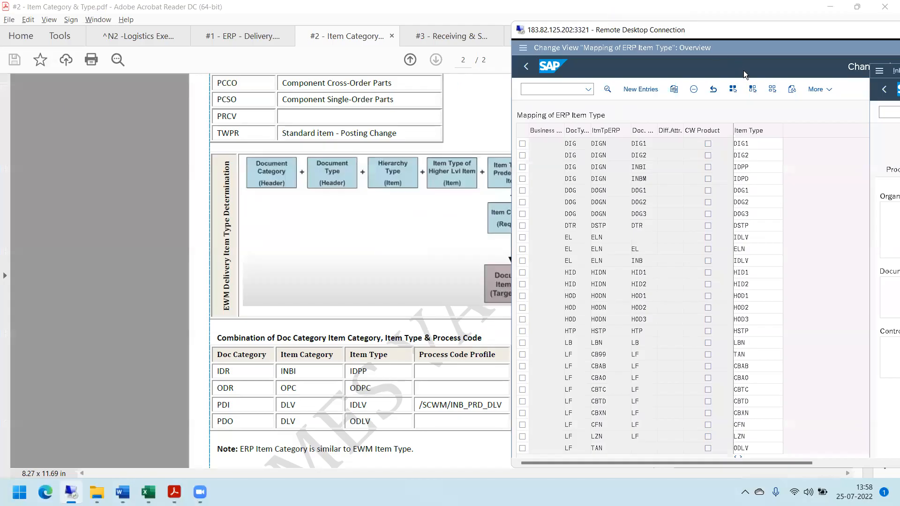
pyautogui.doubleClick(747, 32)
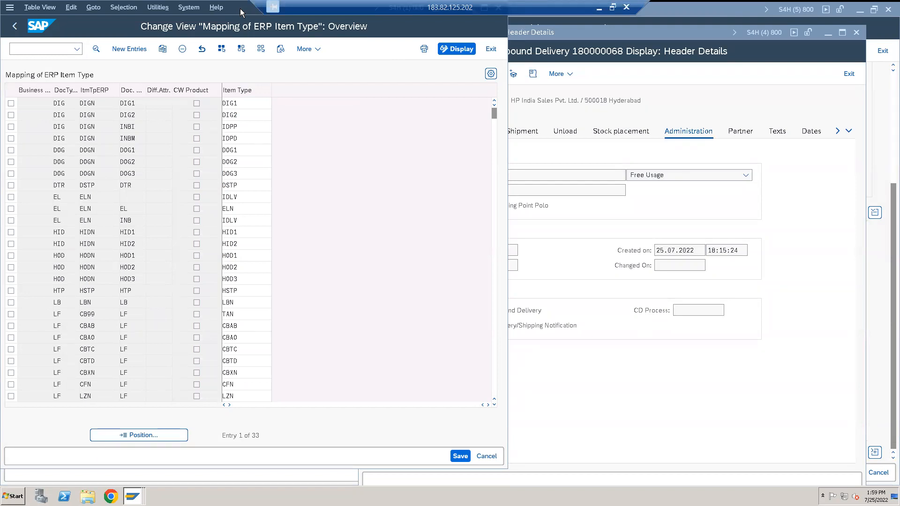
pyautogui.click(661, 32)
pyautogui.click(841, 34)
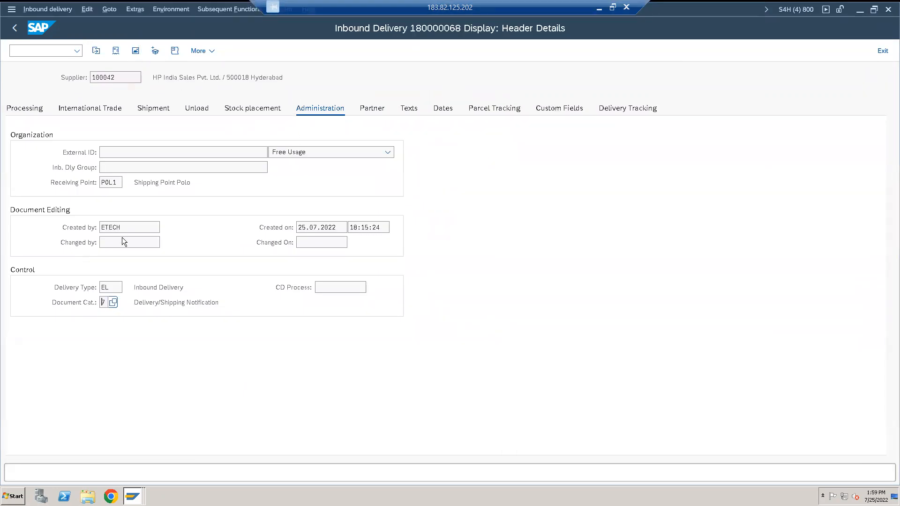
# Place the ERP Inbound Delivery Header Details window beside the Mapping of ERP Item Type overview to compare the delivery type
pyautogui.click(613, 7)
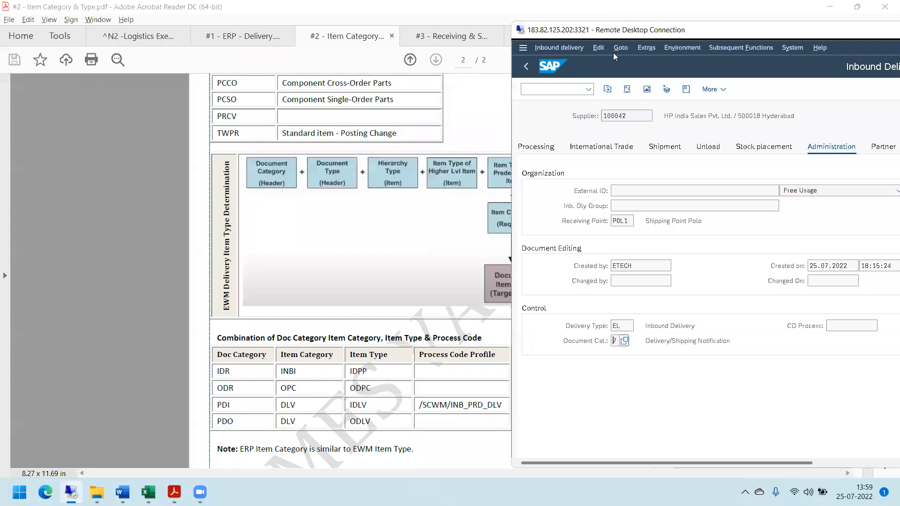
pyautogui.moveTo(96, 492)
pyautogui.doubleClick(740, 30)
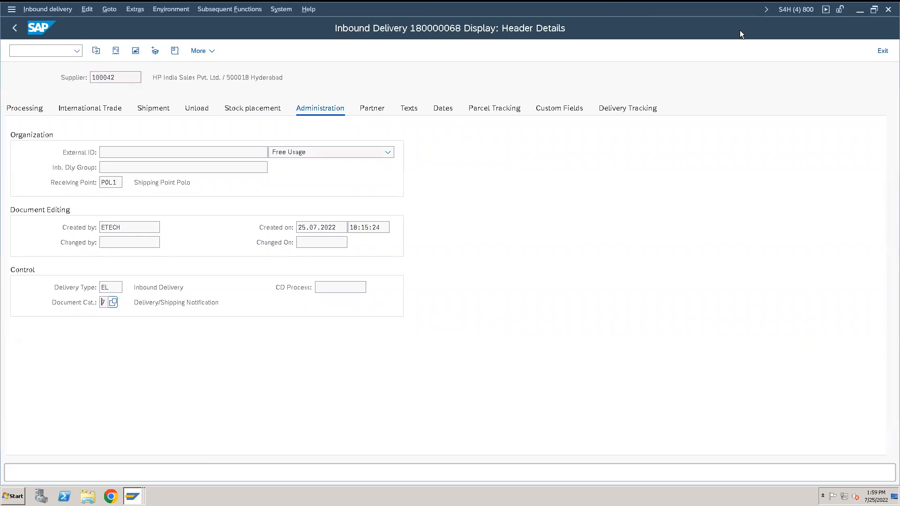
pyautogui.click(873, 10)
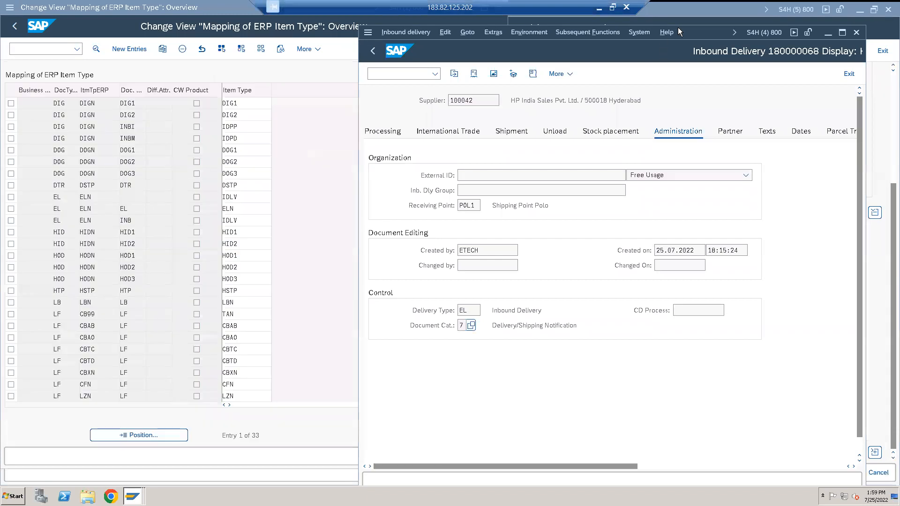
pyautogui.moveTo(691, 29)
pyautogui.mouseDown()
pyautogui.moveTo(675, 37)
pyautogui.moveTo(681, 15)
pyautogui.mouseUp()
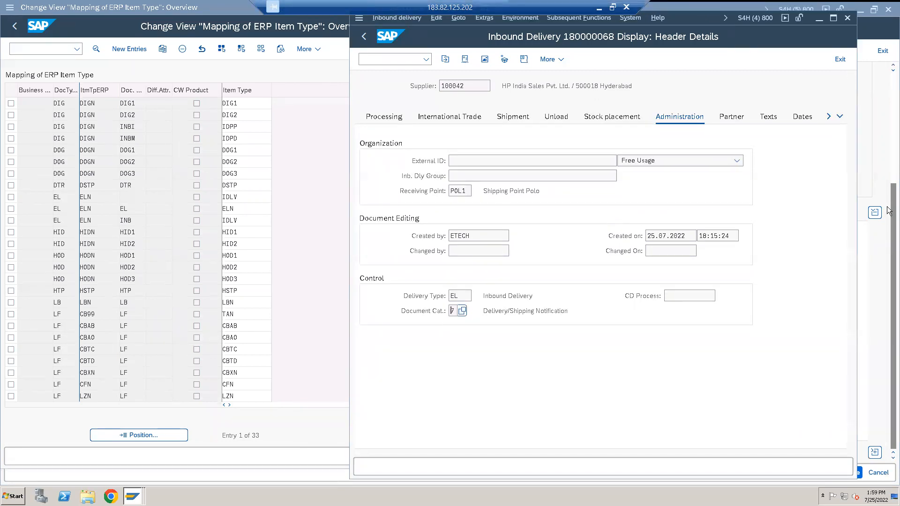
# Open the details of delivery item 10 and place them beside the item type mapping to compare the item category
pyautogui.click(833, 19)
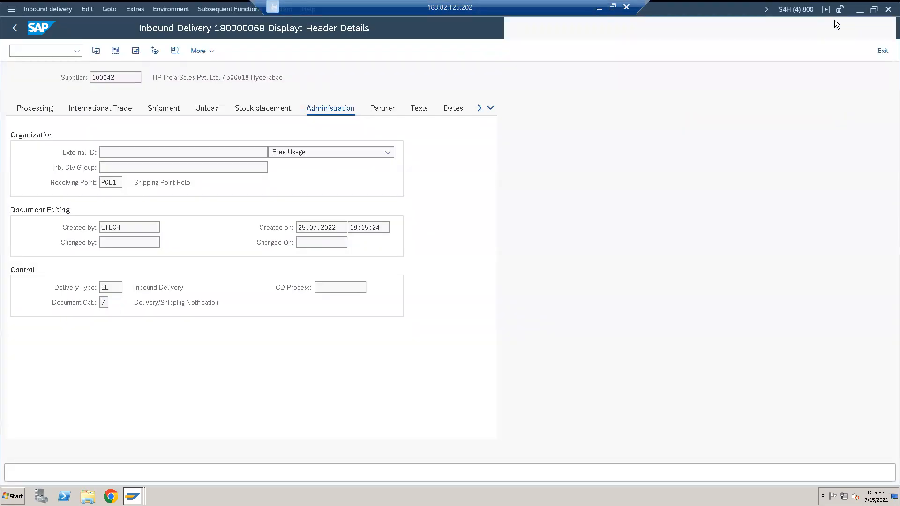
pyautogui.click(135, 51)
pyautogui.click(17, 226)
pyautogui.click(36, 125)
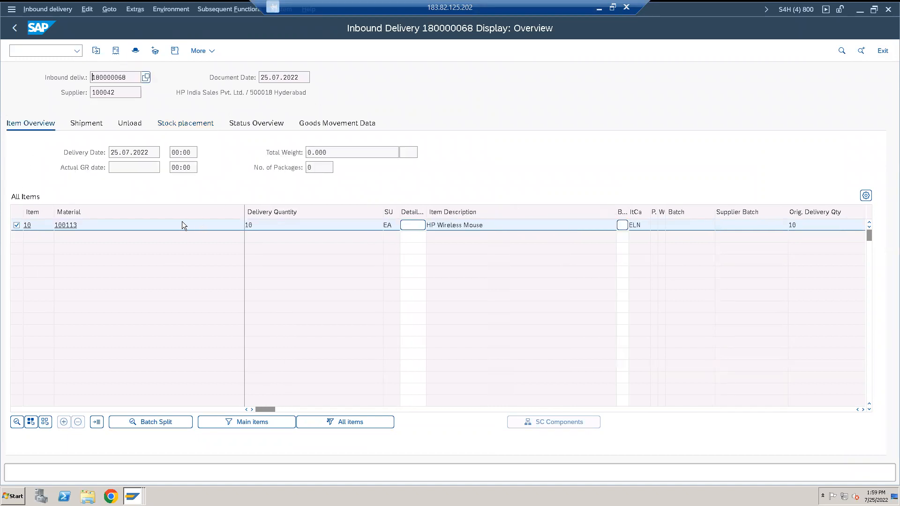
pyautogui.click(16, 422)
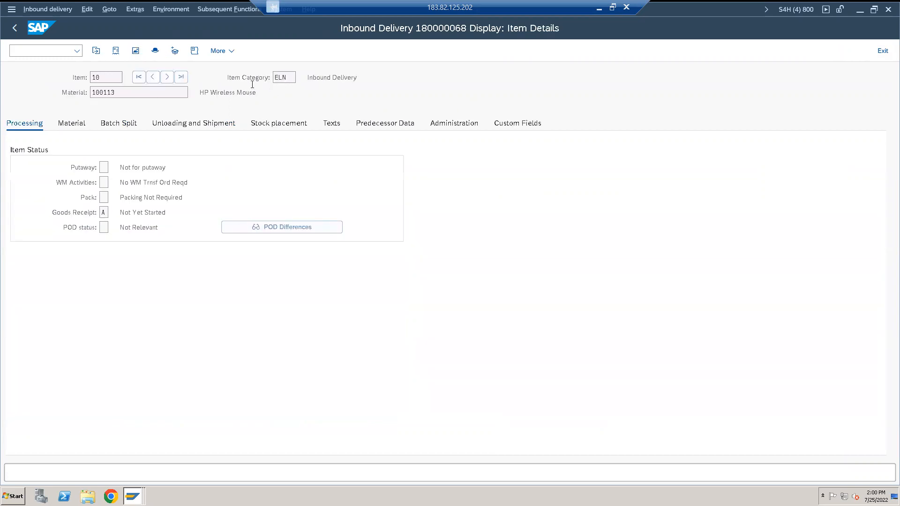
pyautogui.click(875, 10)
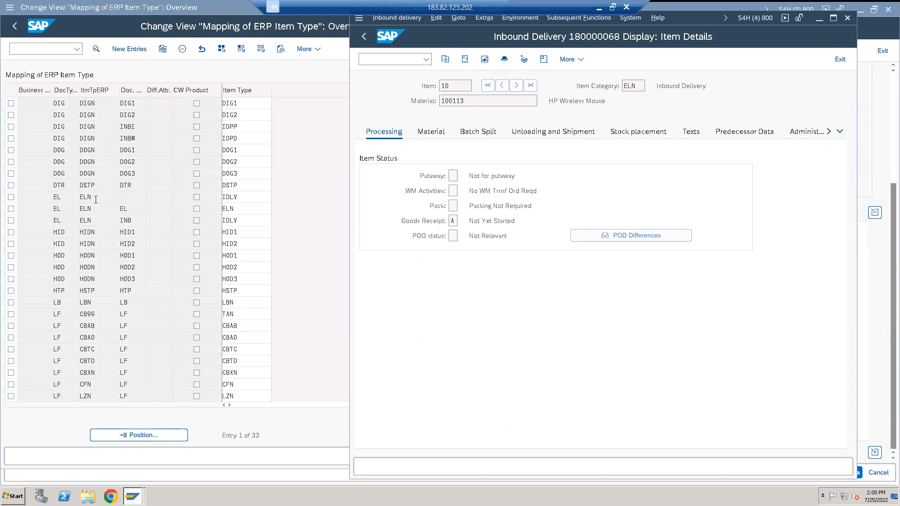
# Examine the mapping entries EL/ELN to IDLV and LF/TAN to ODLV in the Mapping of ERP Item Type overview
pyautogui.click(257, 197)
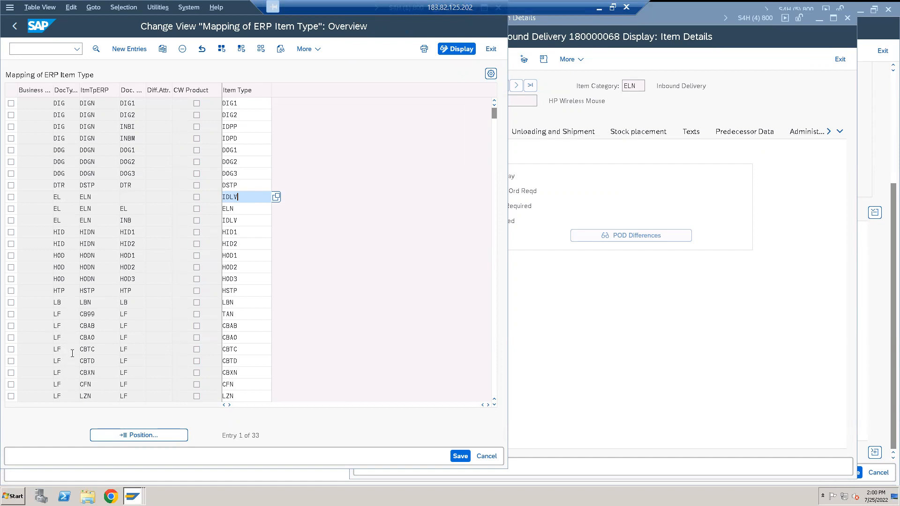
pyautogui.click(494, 404)
pyautogui.click(494, 404)
pyautogui.click(494, 403)
pyautogui.click(494, 403)
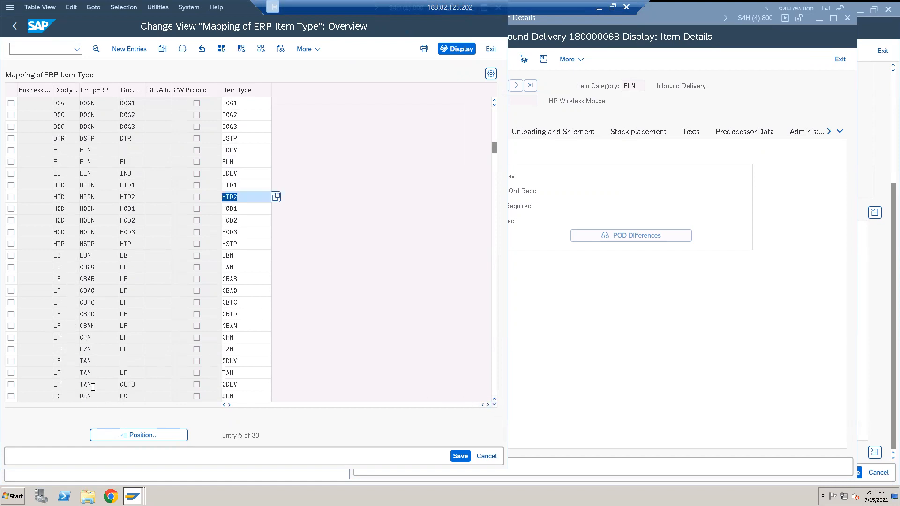
pyautogui.click(68, 363)
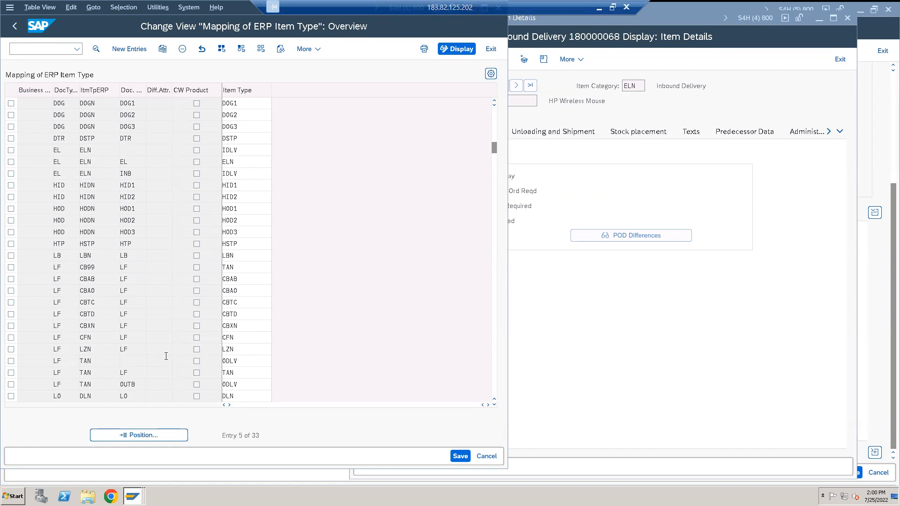
pyautogui.click(252, 362)
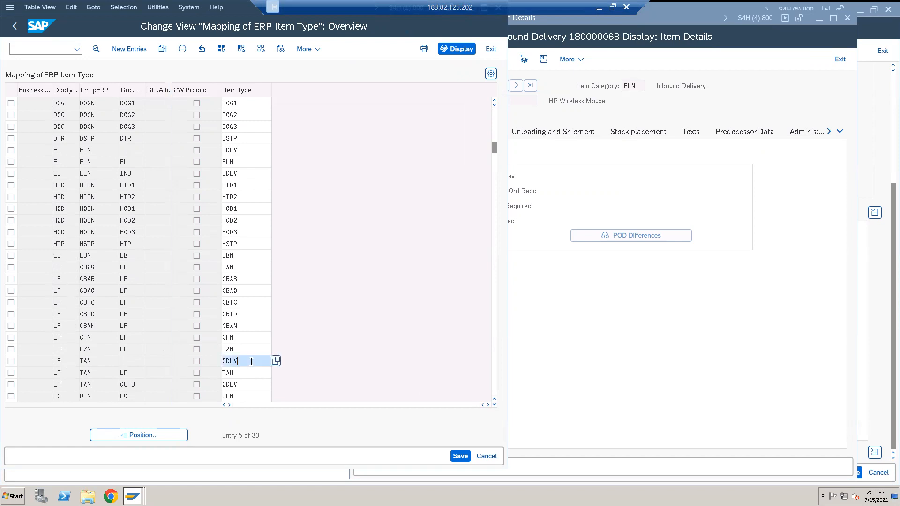
# Maximize the Mapping of ERP Item Type overview and review its inbound EL and outbound LF entries again
pyautogui.doubleClick(680, 14)
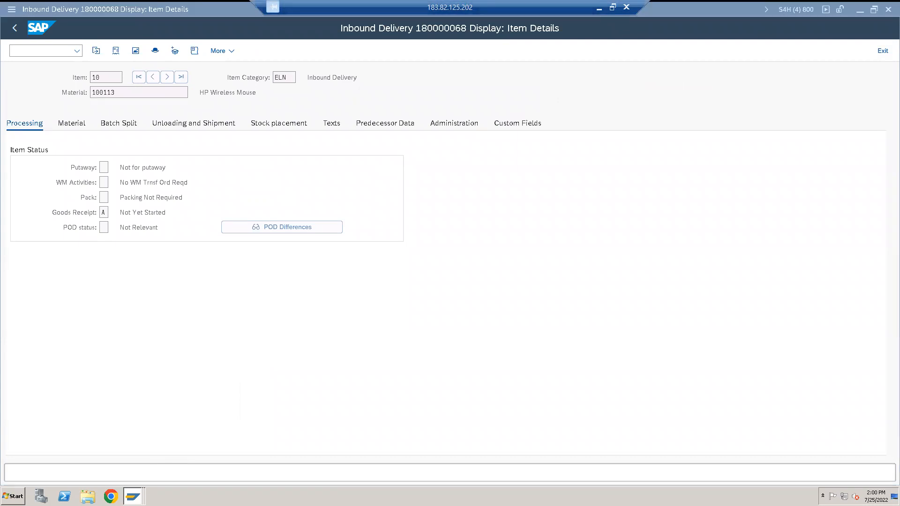
pyautogui.click(133, 496)
pyautogui.click(106, 438)
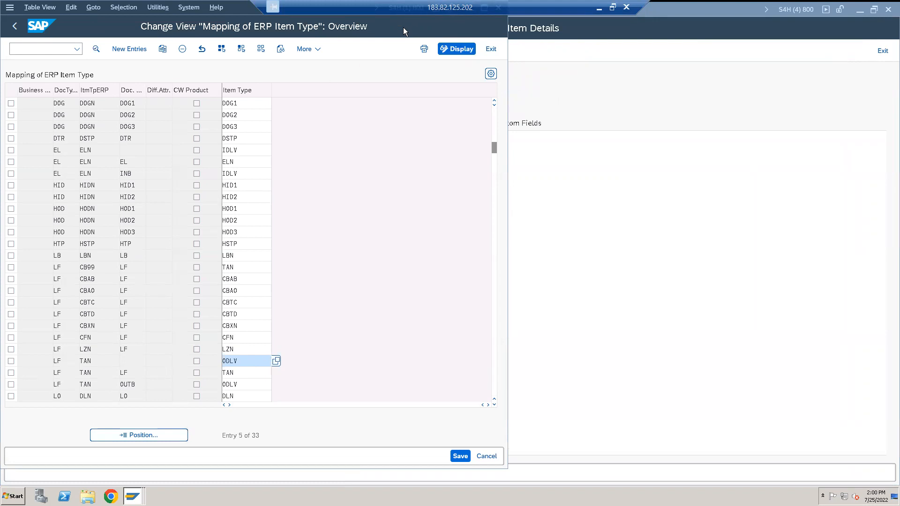
pyautogui.doubleClick(235, 7)
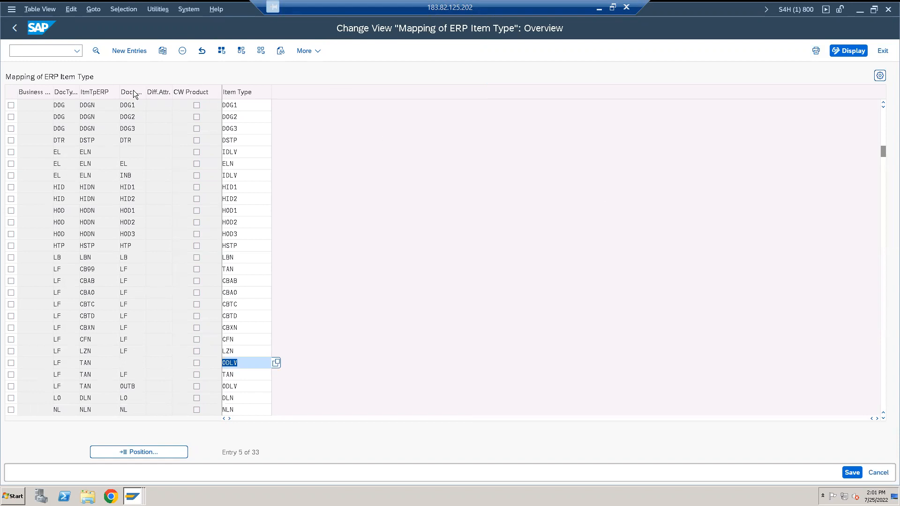
pyautogui.click(69, 153)
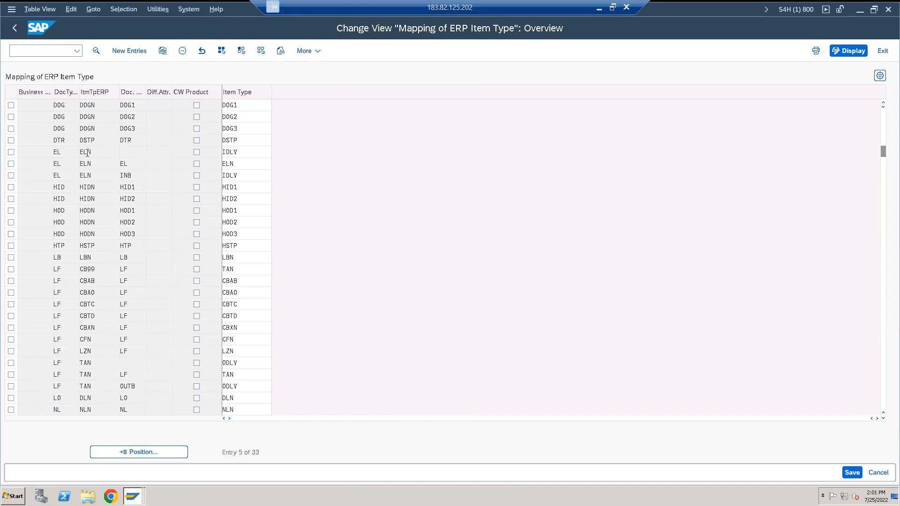
pyautogui.click(249, 152)
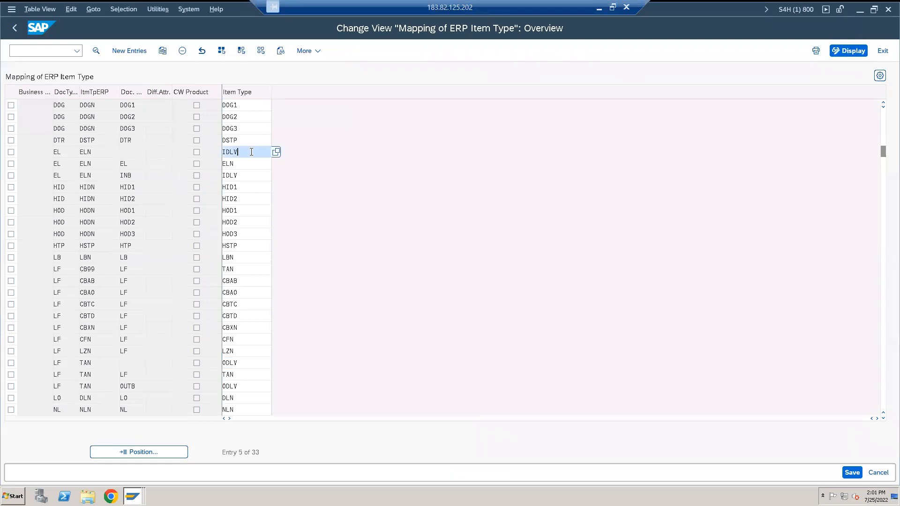
pyautogui.click(68, 375)
pyautogui.click(246, 359)
# Leave the item type mapping, view the ERP date type and partner role mappings, and return to the IMG structure
pyautogui.click(15, 27)
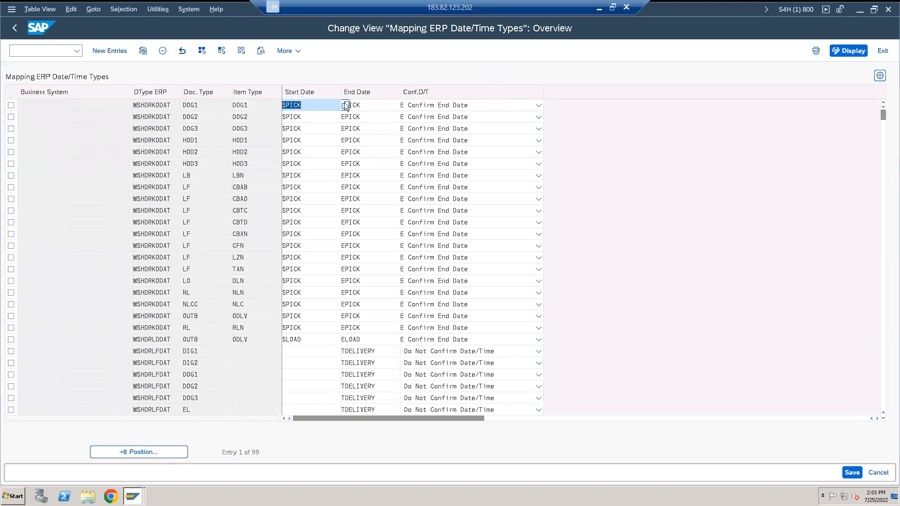
pyautogui.click(17, 28)
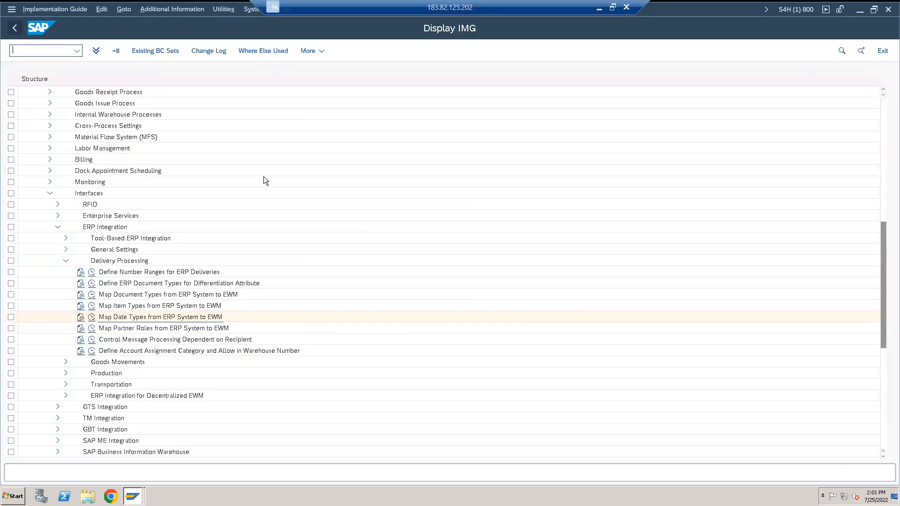
pyautogui.click(92, 328)
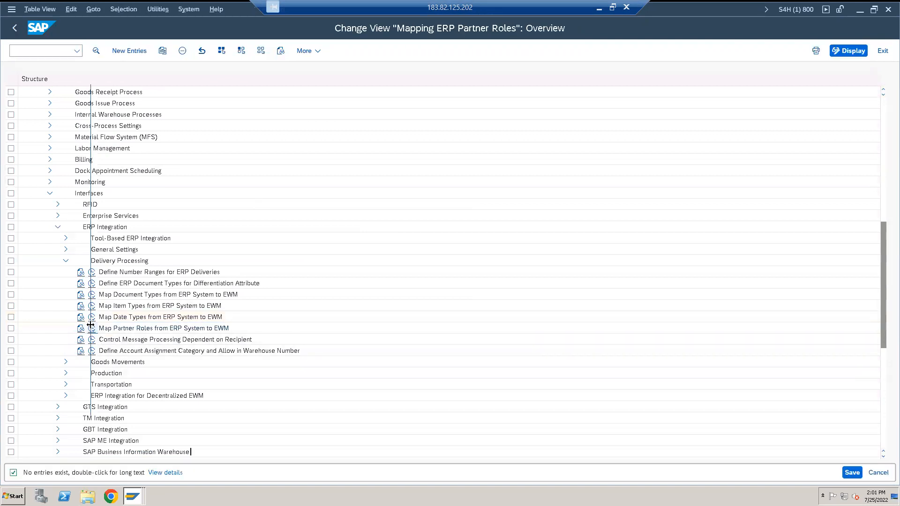
pyautogui.click(15, 29)
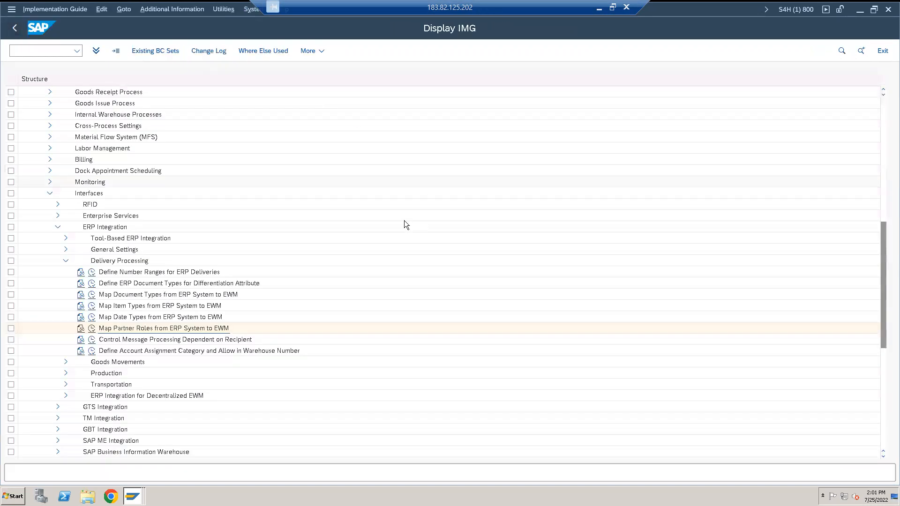
# Switch to Adobe Acrobat Reader and review the ERP - Delivery PDF from the item categories back to its first page
pyautogui.click(598, 7)
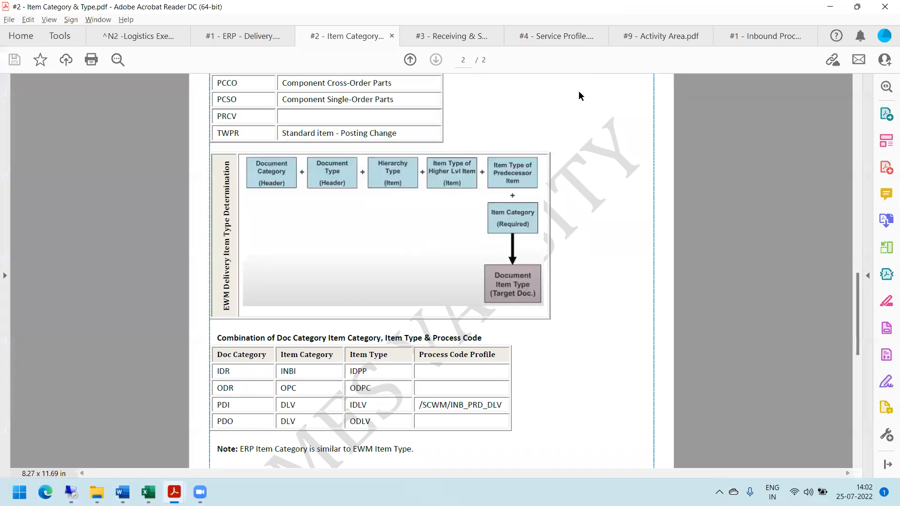
pyautogui.click(233, 35)
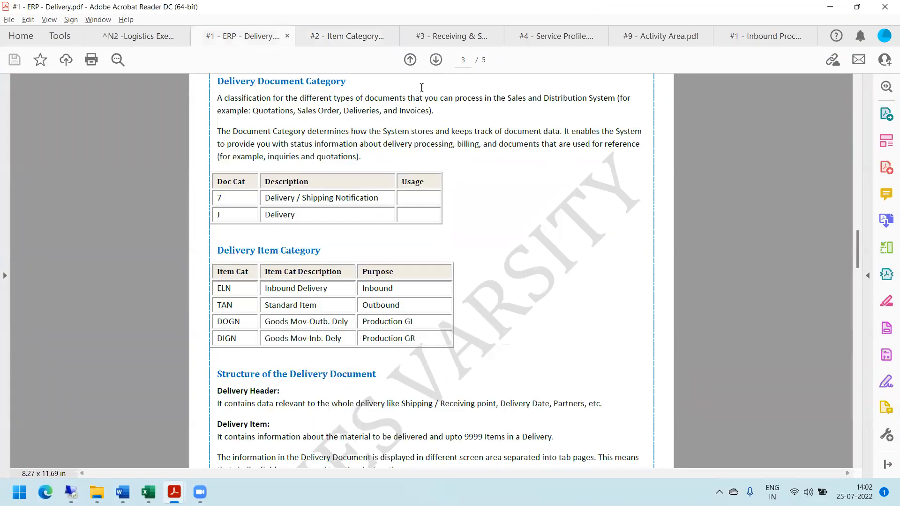
pyautogui.click(858, 81)
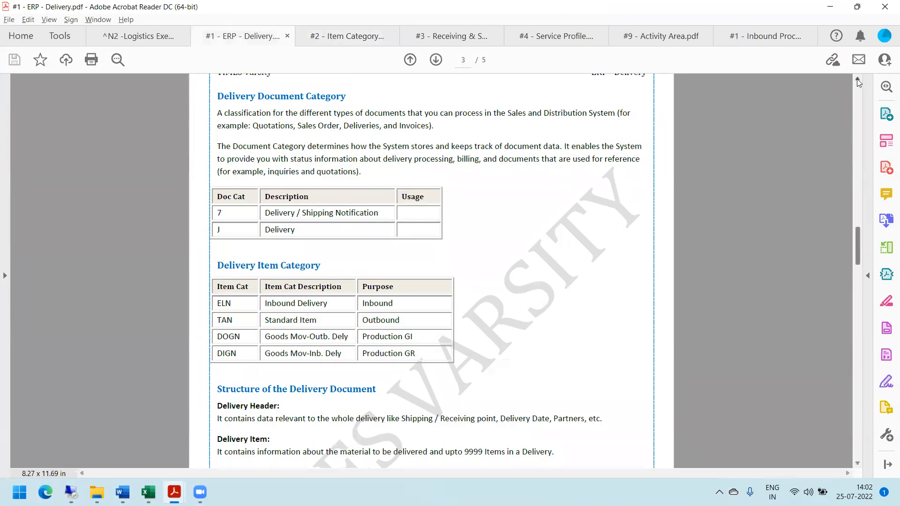
pyautogui.click(857, 80)
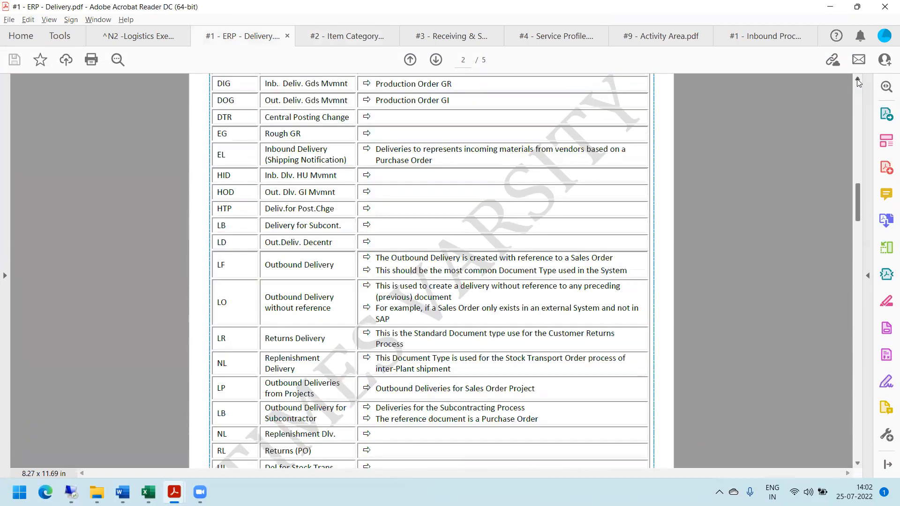
pyautogui.click(857, 80)
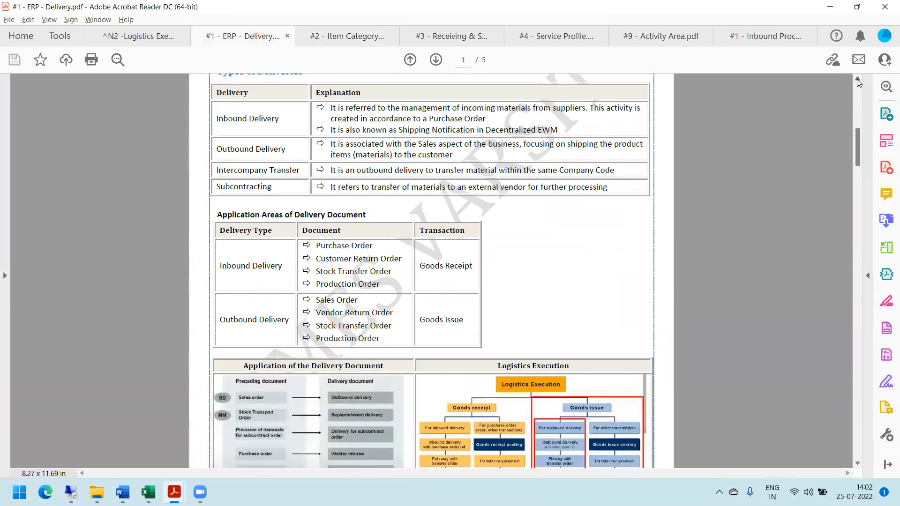
pyautogui.click(858, 80)
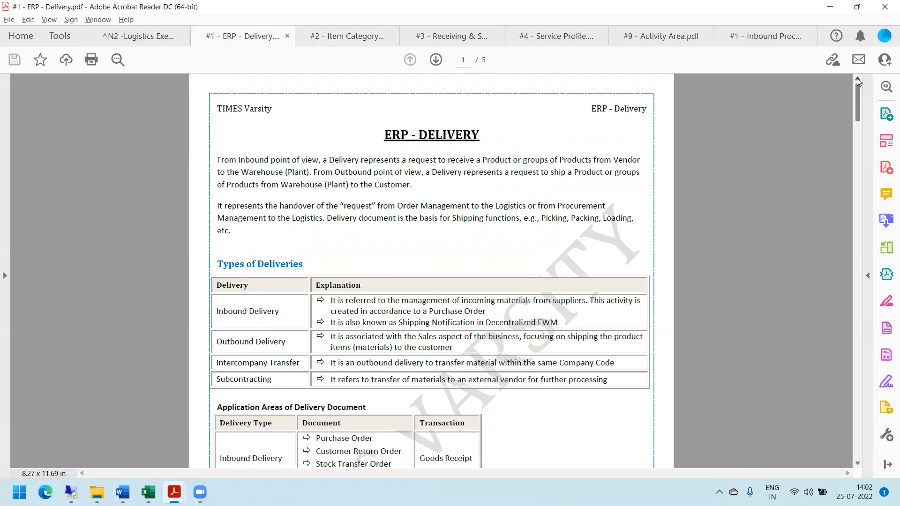
# Look through the remaining open PDFs up to the Decentralized versus Embedded EWM diagram in Inbound Process Flow, with the tools pane collapsed
pyautogui.click(365, 36)
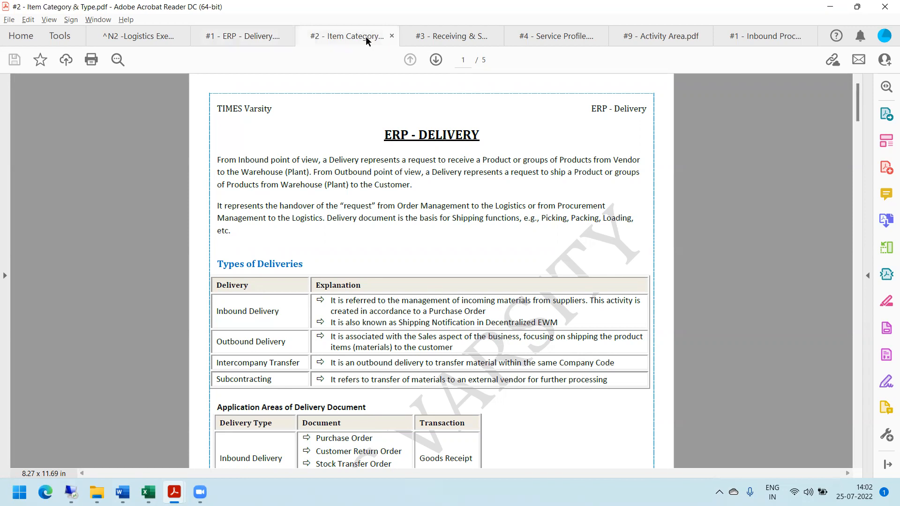
pyautogui.click(449, 38)
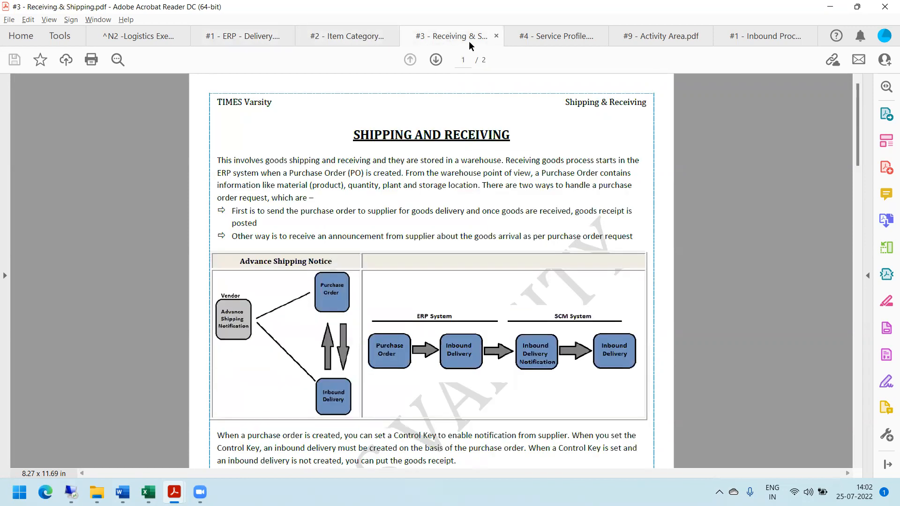
pyautogui.click(568, 34)
pyautogui.click(666, 37)
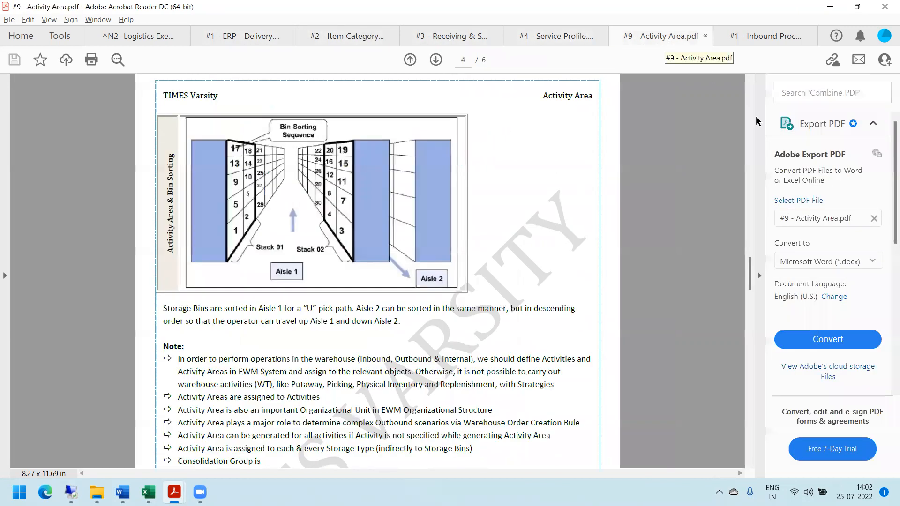
pyautogui.click(760, 277)
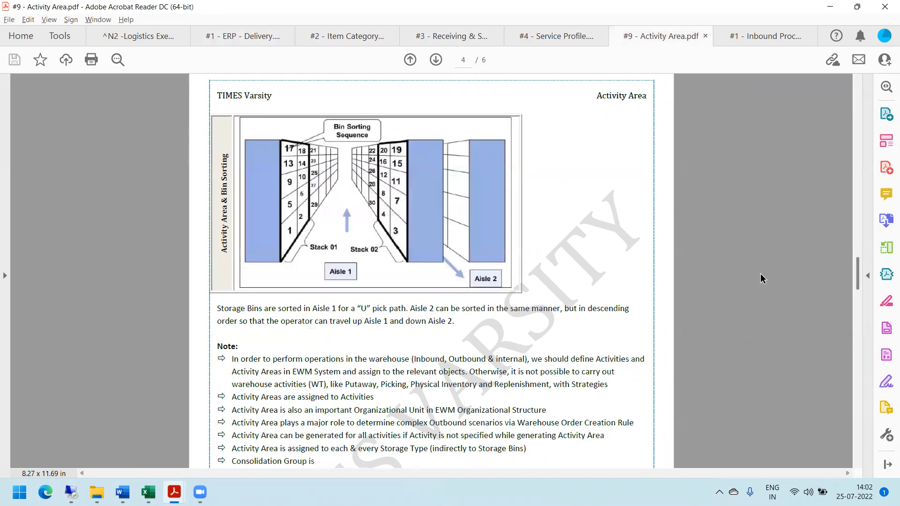
pyautogui.click(761, 32)
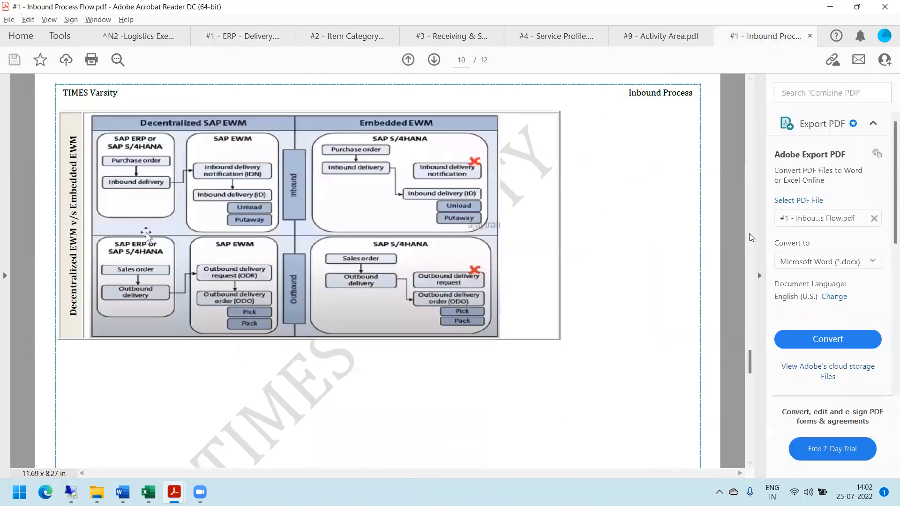
pyautogui.click(759, 275)
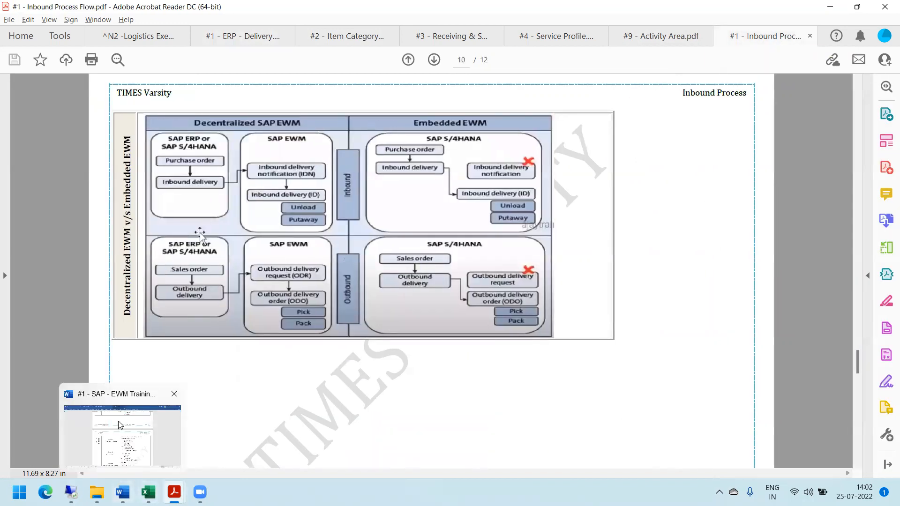
# Switch to the EWM training plan in Word and review Topics# 18 through Topics# 24 on page 5
pyautogui.click(123, 492)
pyautogui.click(536, 309)
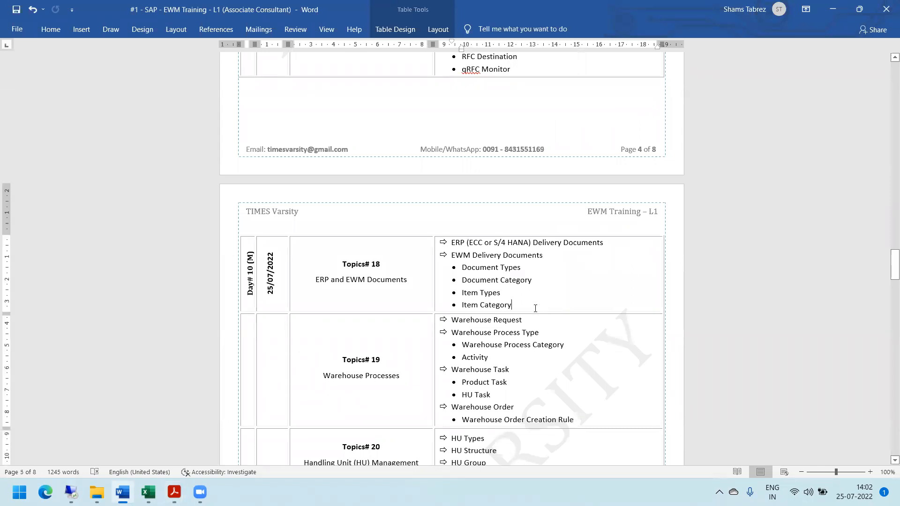
pyautogui.moveTo(886, 264); pyautogui.dragTo(887, 290)
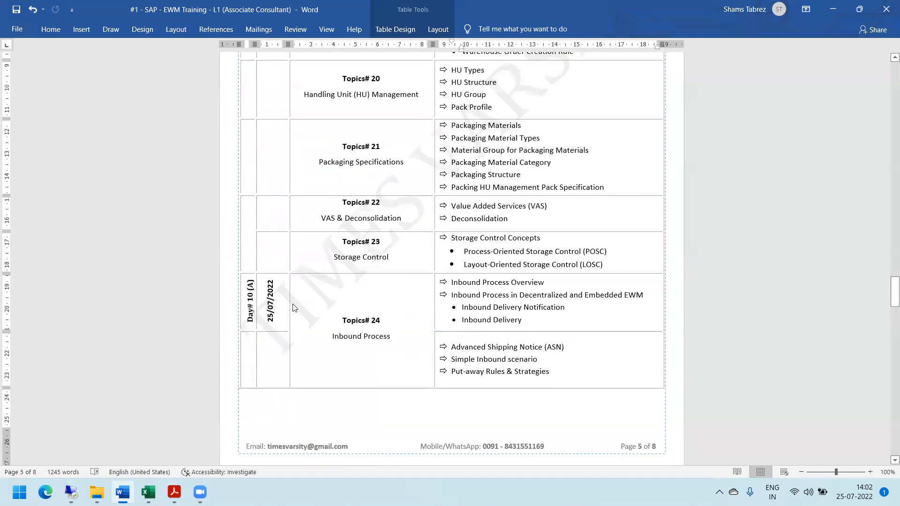
# Go over the Day# 10 topics in the training plan again, from ERP and EWM Documents to Inbound Process
pyautogui.moveTo(887, 302); pyautogui.dragTo(887, 287)
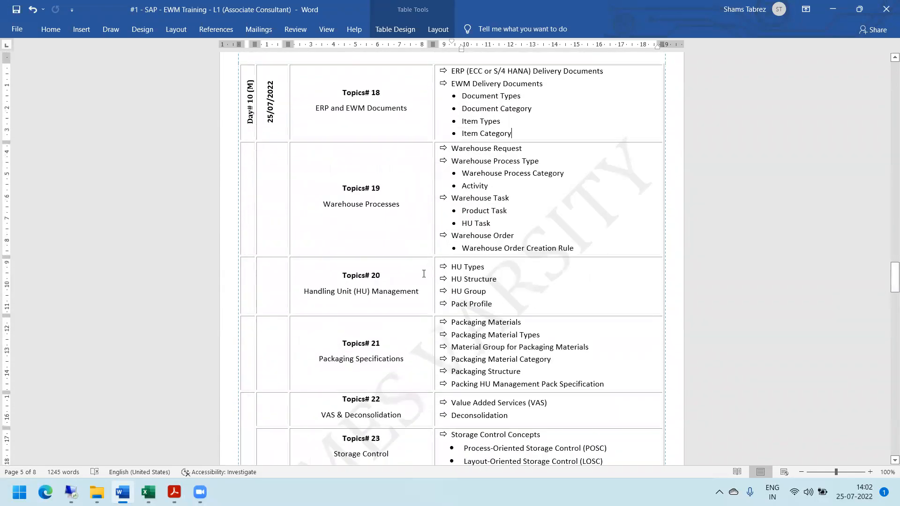
pyautogui.click(406, 205)
pyautogui.moveTo(887, 285); pyautogui.dragTo(887, 301)
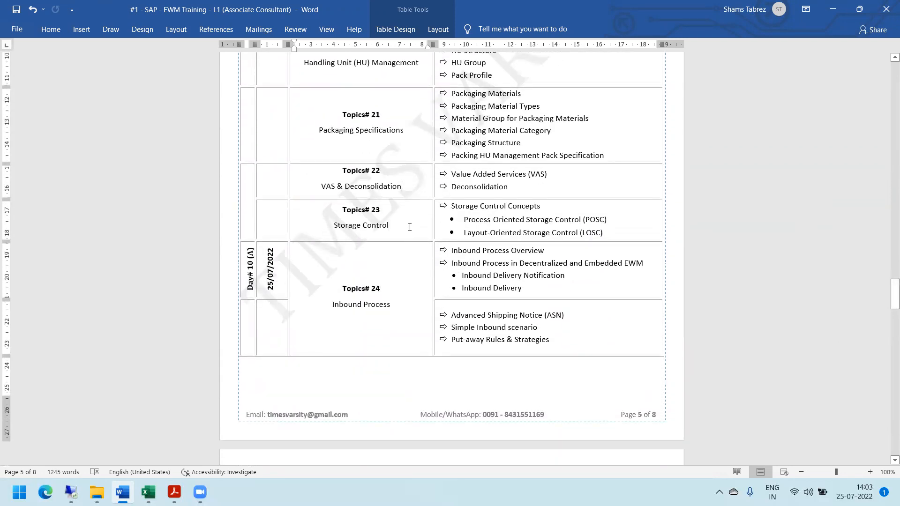
pyautogui.moveTo(887, 299); pyautogui.dragTo(887, 281)
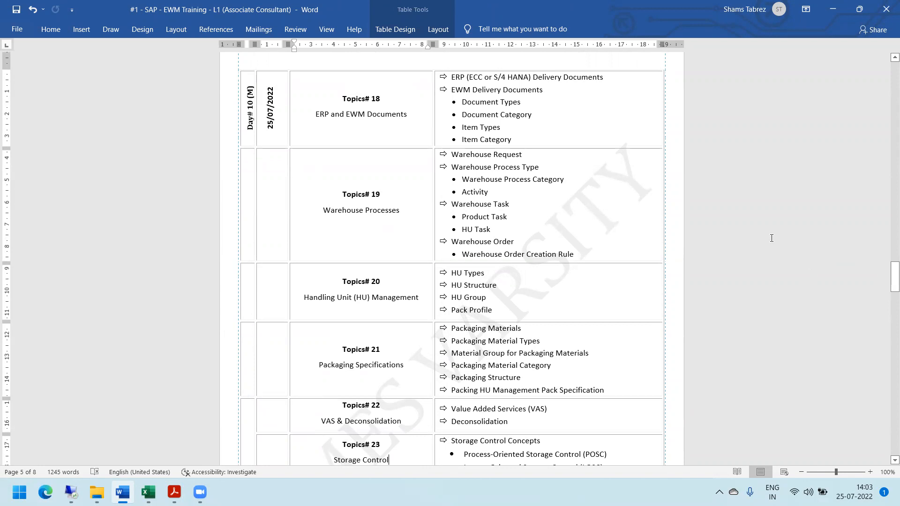
pyautogui.moveTo(887, 277); pyautogui.dragTo(887, 293)
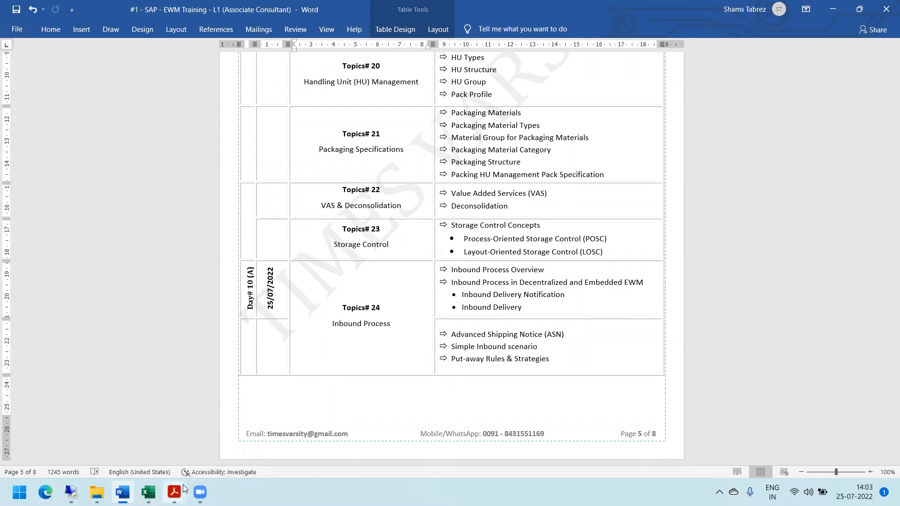
# Switch to the #1 - Inbound Process Flow PDF in Adobe Acrobat Reader and view the Inbound Delivery Process diagram on page 2
pyautogui.moveTo(174, 492)
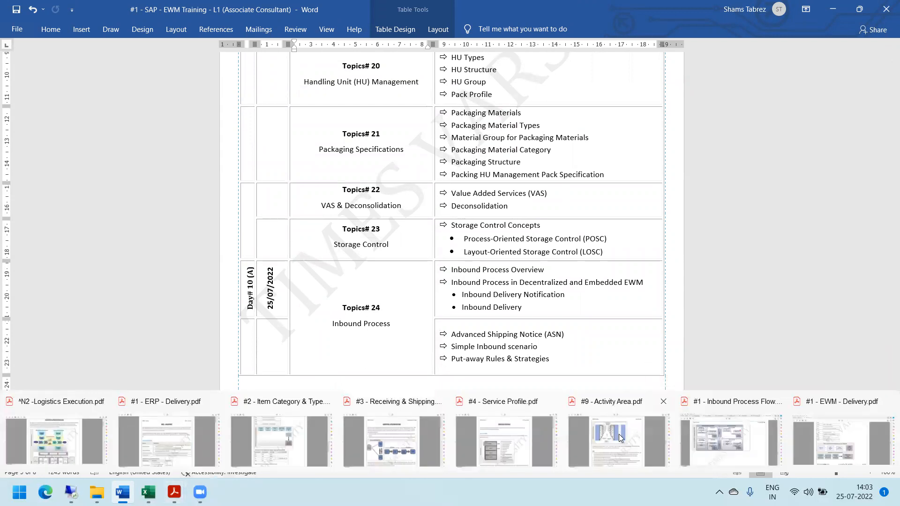
pyautogui.click(738, 432)
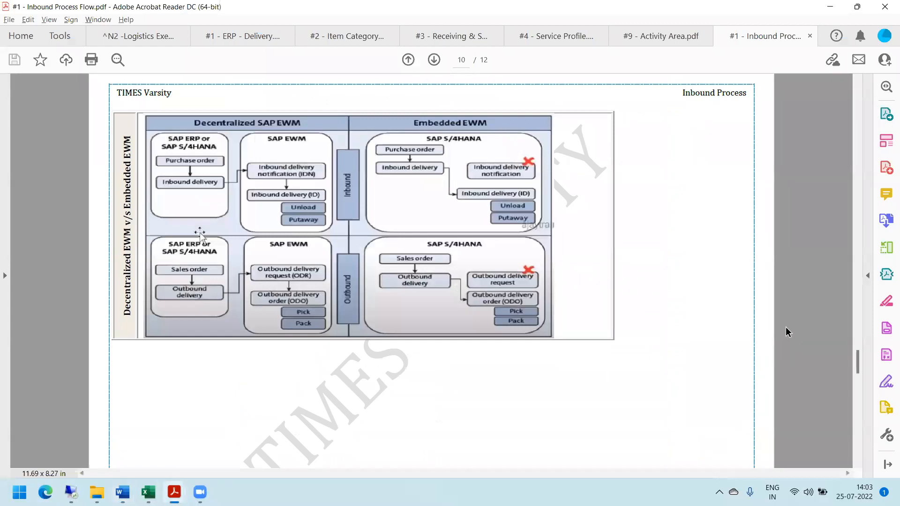
pyautogui.moveTo(858, 368); pyautogui.dragTo(859, 142)
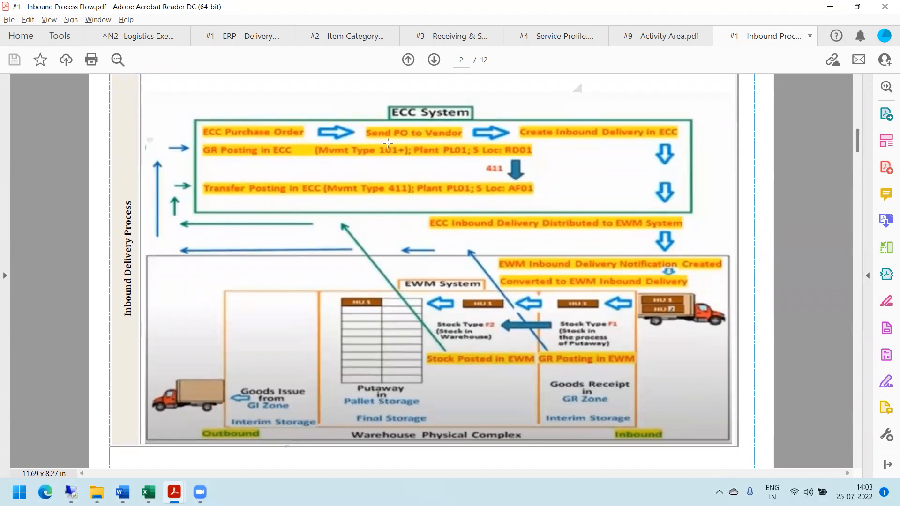
# Minimize the open PDF, Word and Excel windows to reach the desktop
pyautogui.click(832, 9)
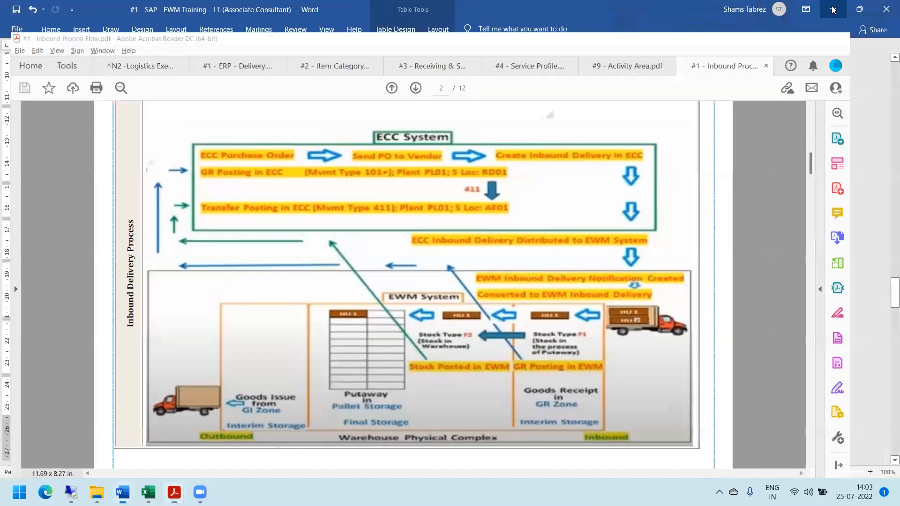
pyautogui.click(833, 10)
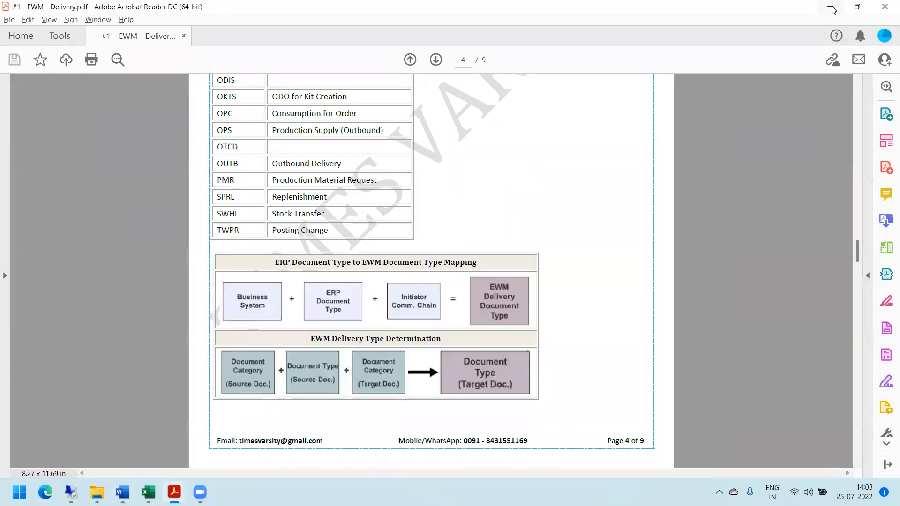
pyautogui.click(832, 8)
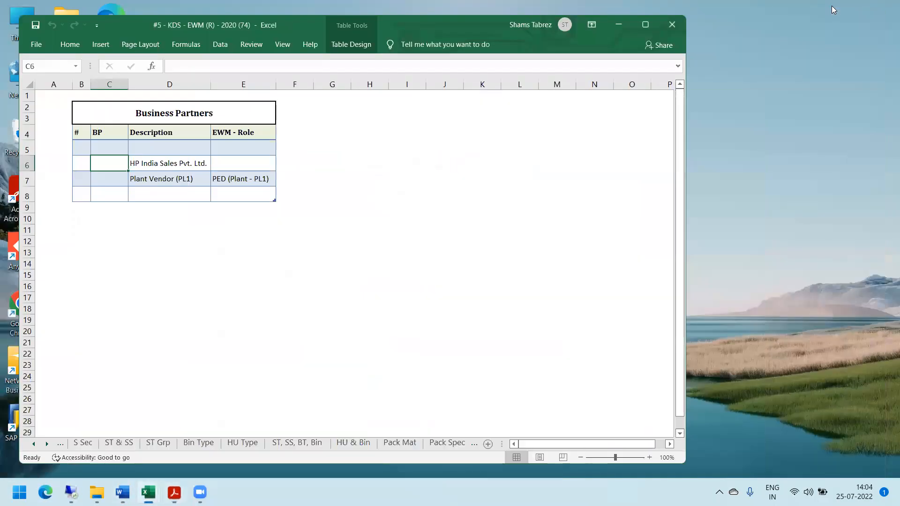
pyautogui.click(615, 27)
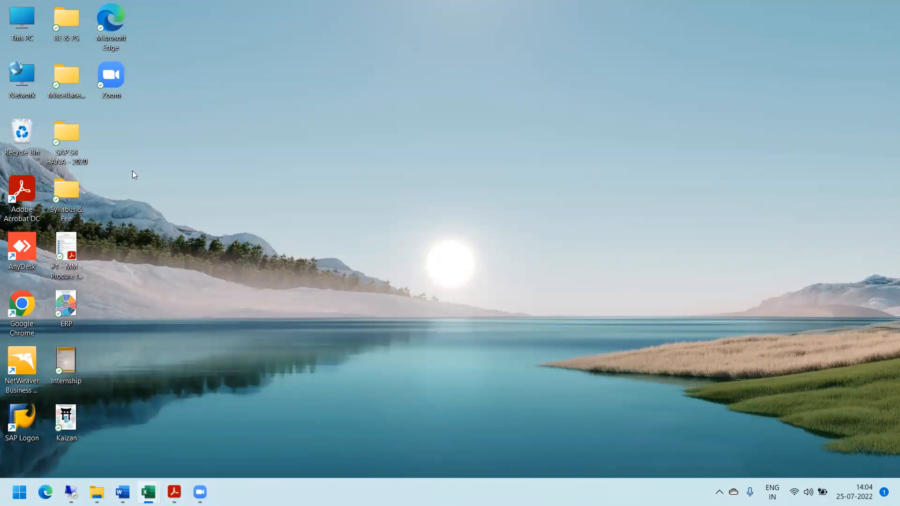
# Check the #3 - SAP MM Module folder inside SAP S4 HANA - 2020 in File Explorer and return to the desktop
pyautogui.doubleClick(59, 133)
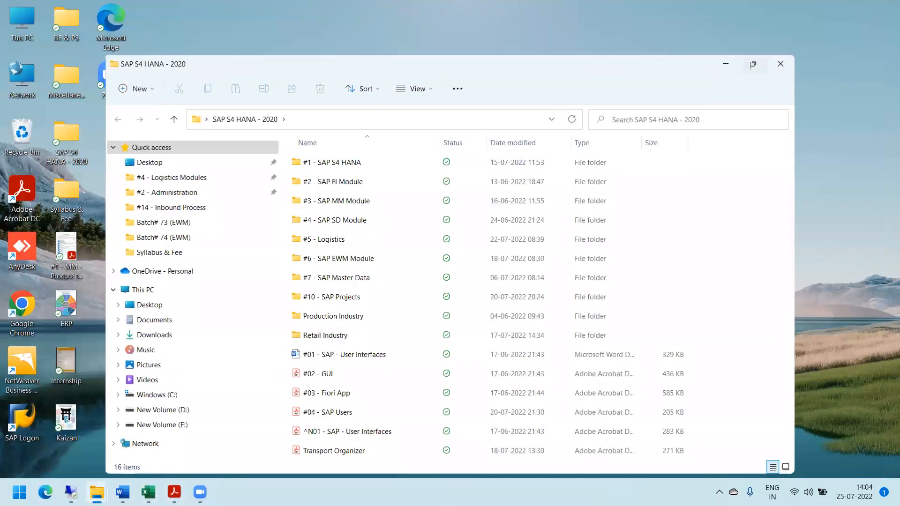
pyautogui.click(751, 66)
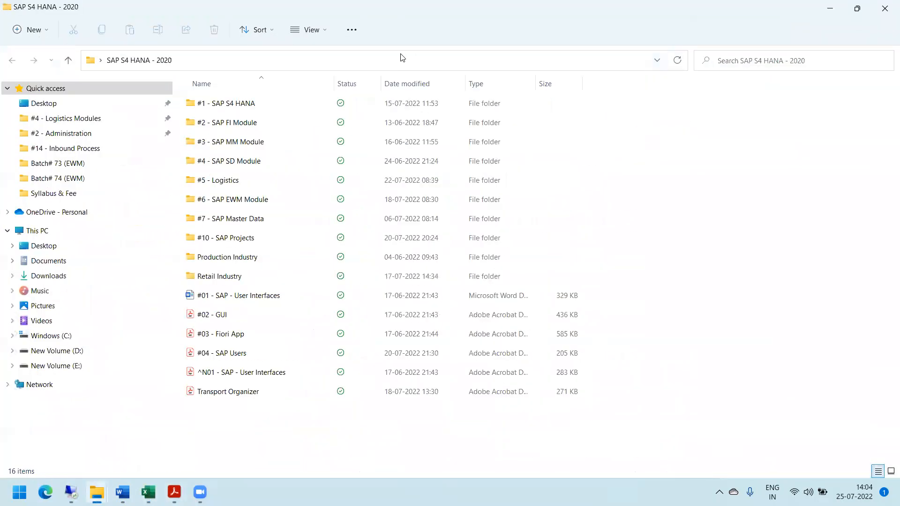
pyautogui.doubleClick(257, 141)
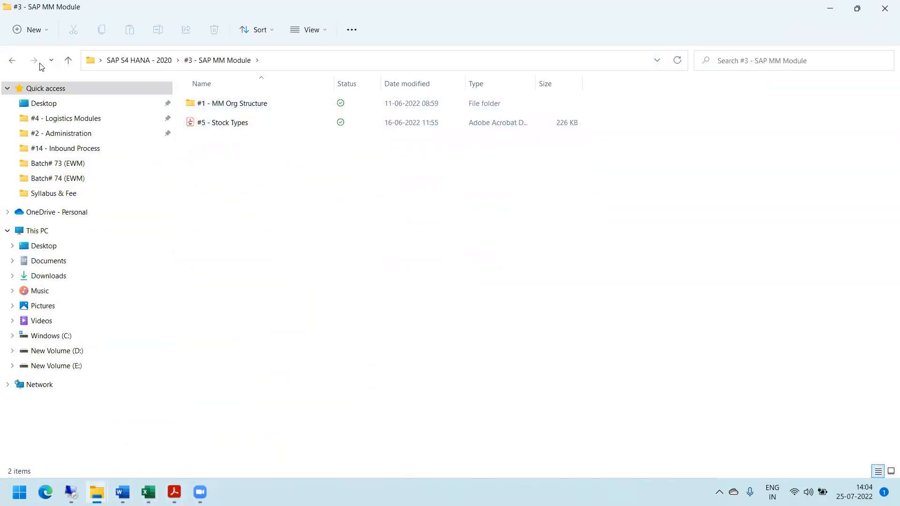
pyautogui.click(13, 62)
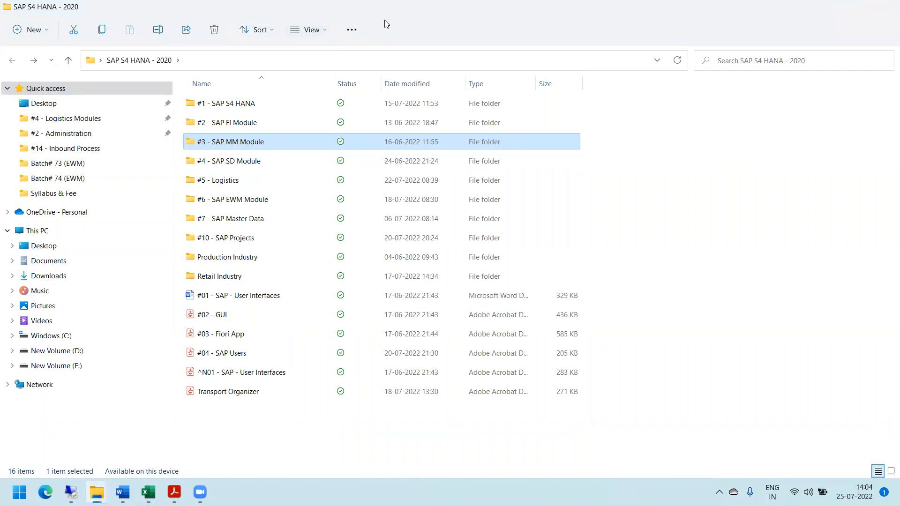
pyautogui.press('super+d')
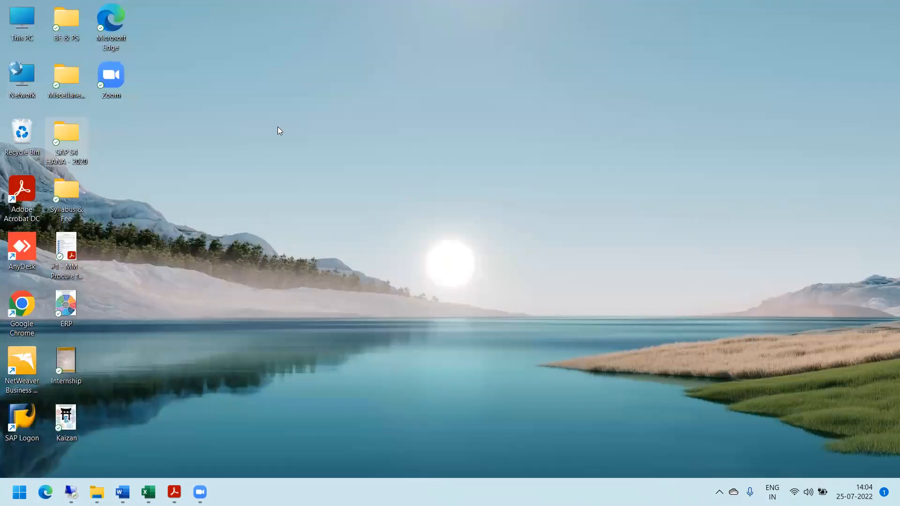
# Browse This PC to the #1 - SAP Training folder inside #1 - SAP on New Volume (E:)
pyautogui.doubleClick(20, 17)
pyautogui.click(679, 138)
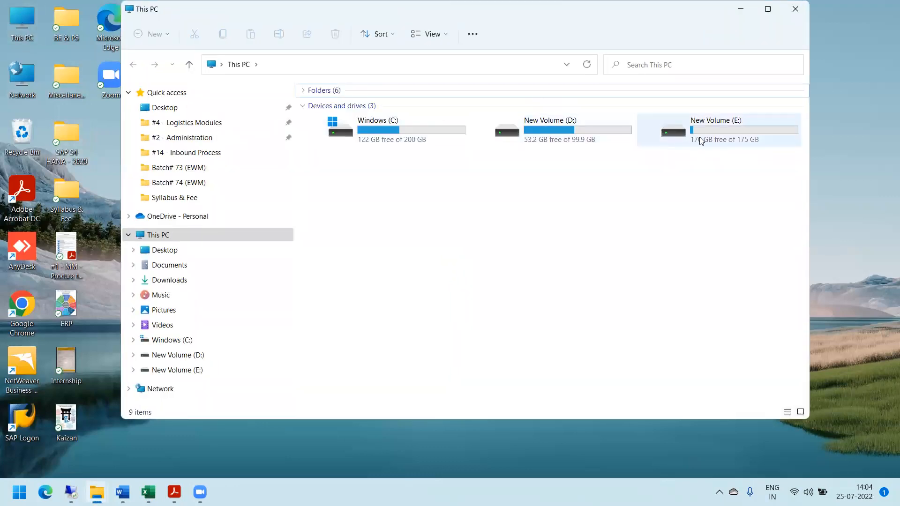
pyautogui.doubleClick(702, 136)
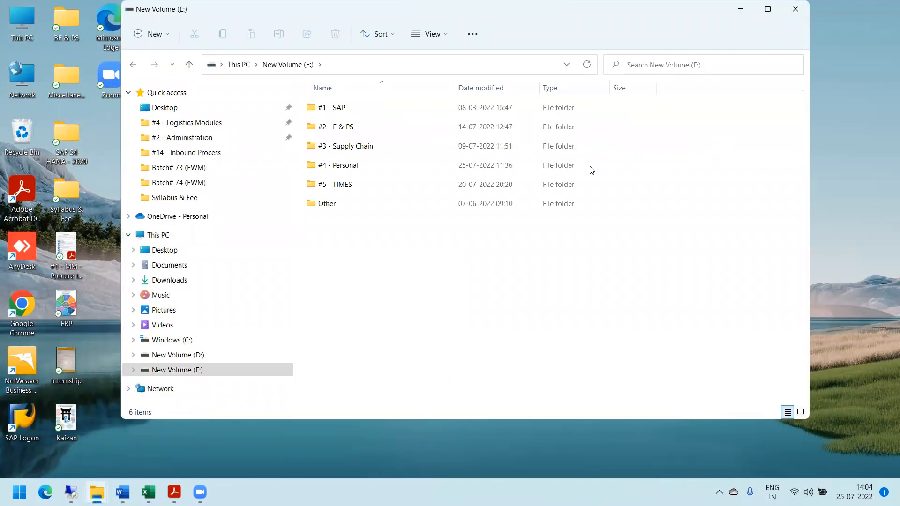
pyautogui.doubleClick(338, 109)
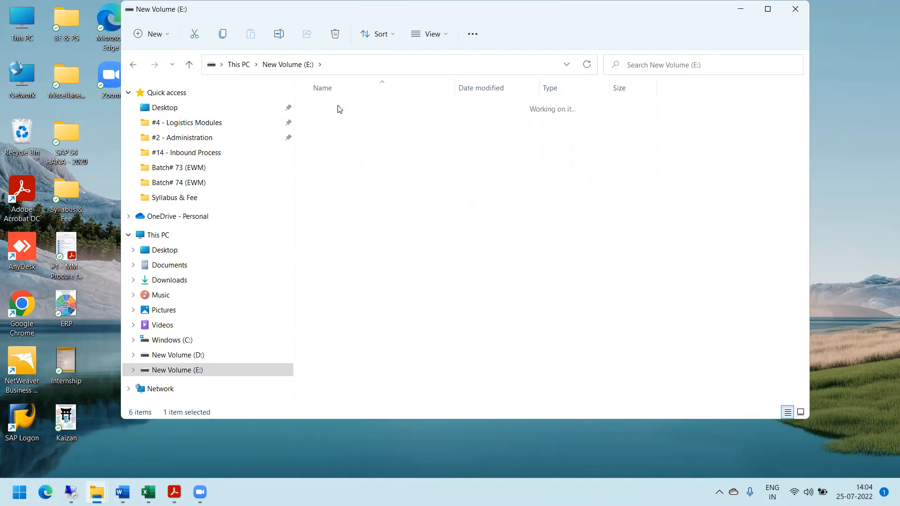
pyautogui.doubleClick(370, 113)
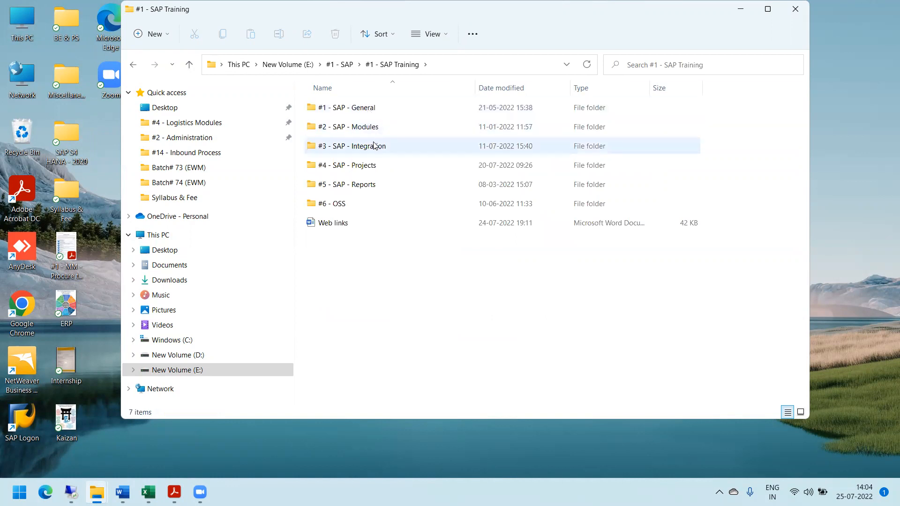
# Open the #3 - MM-PUR (Purchasing) folder under #2 - SAP - Modules, Functional Modules, #4 - Logistics Modules, #1 - SAP - MM
pyautogui.moveTo(369, 131)
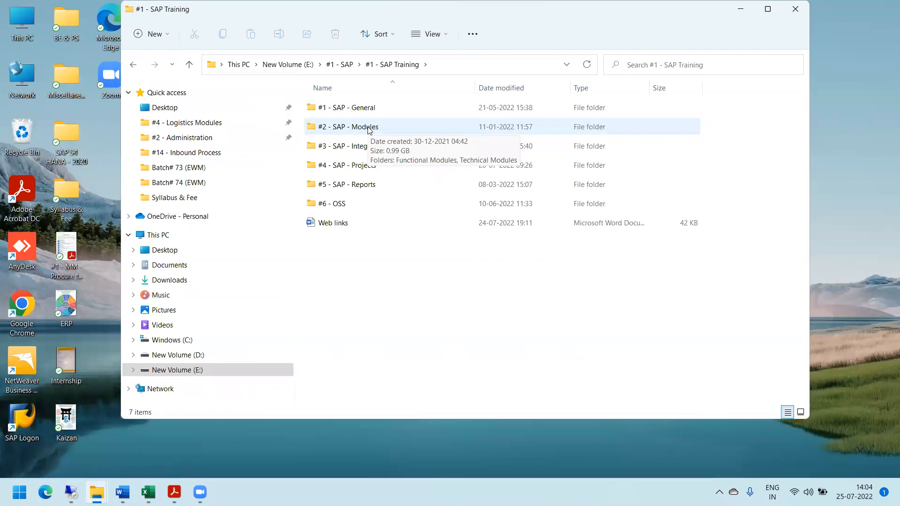
pyautogui.doubleClick(370, 131)
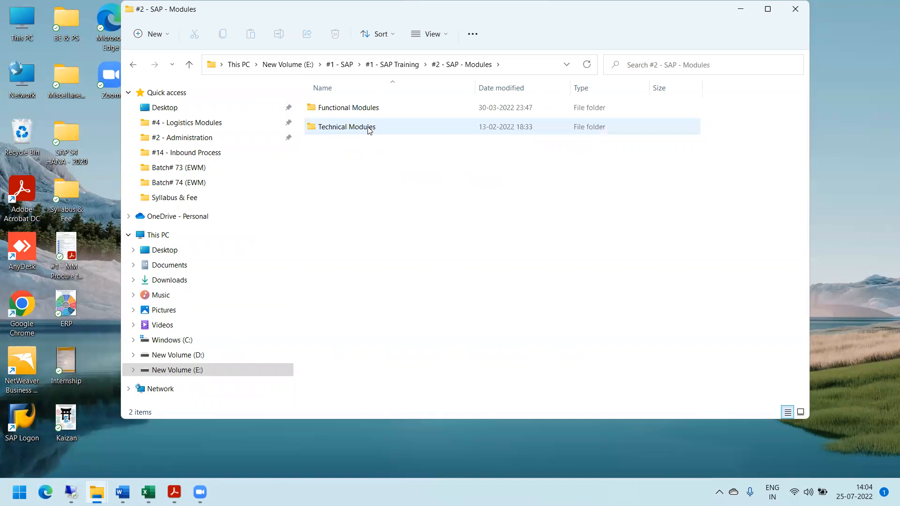
pyautogui.doubleClick(365, 111)
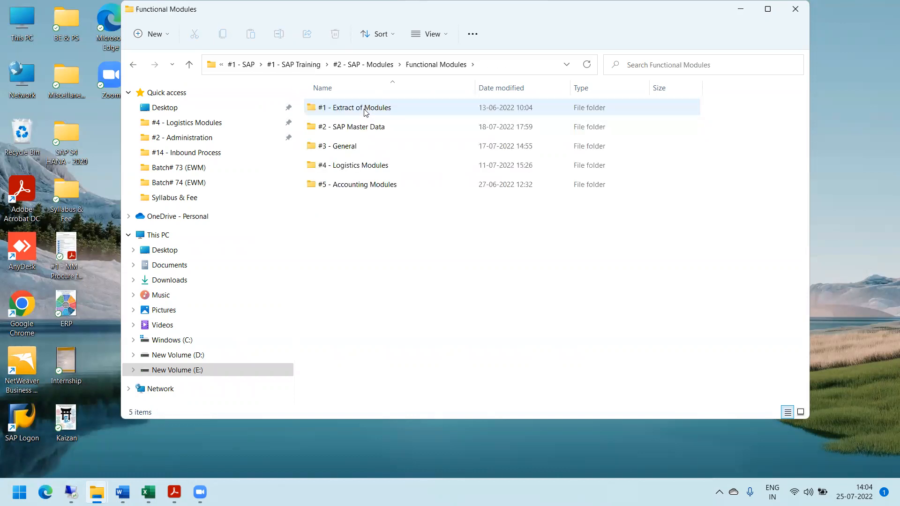
pyautogui.doubleClick(386, 166)
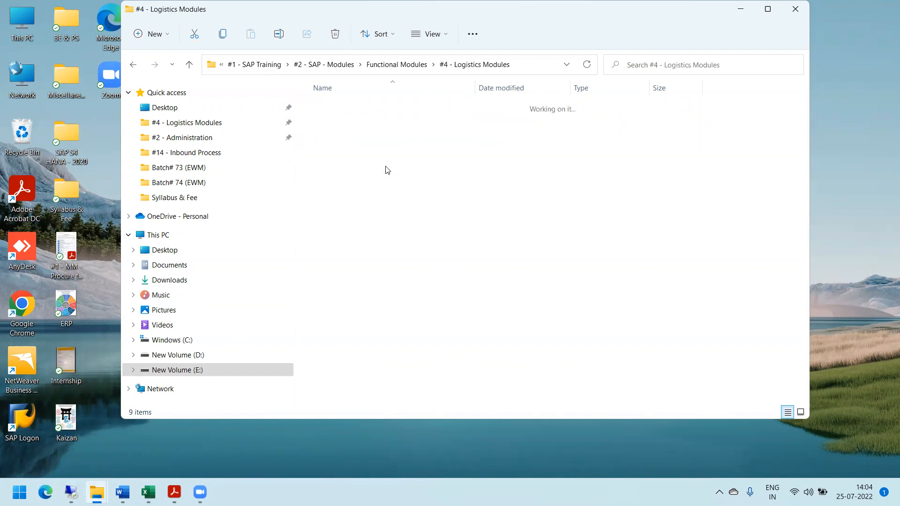
pyautogui.doubleClick(355, 108)
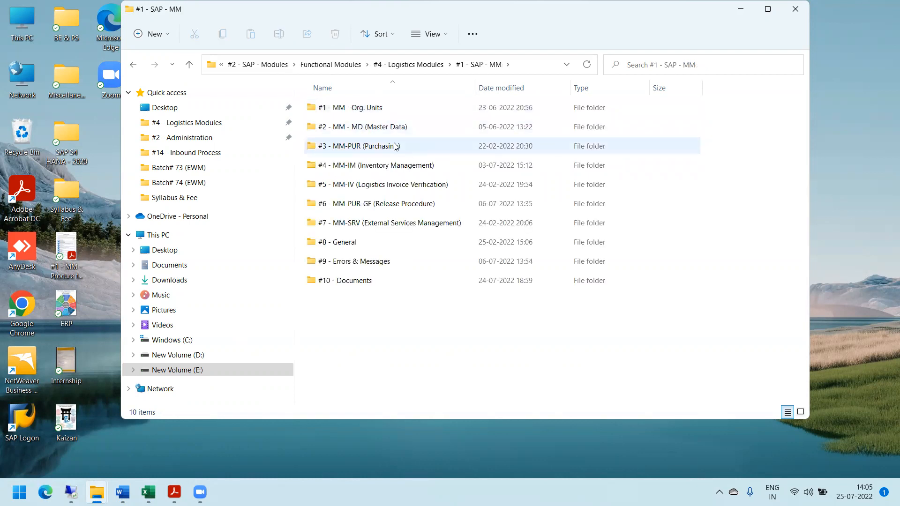
pyautogui.doubleClick(383, 147)
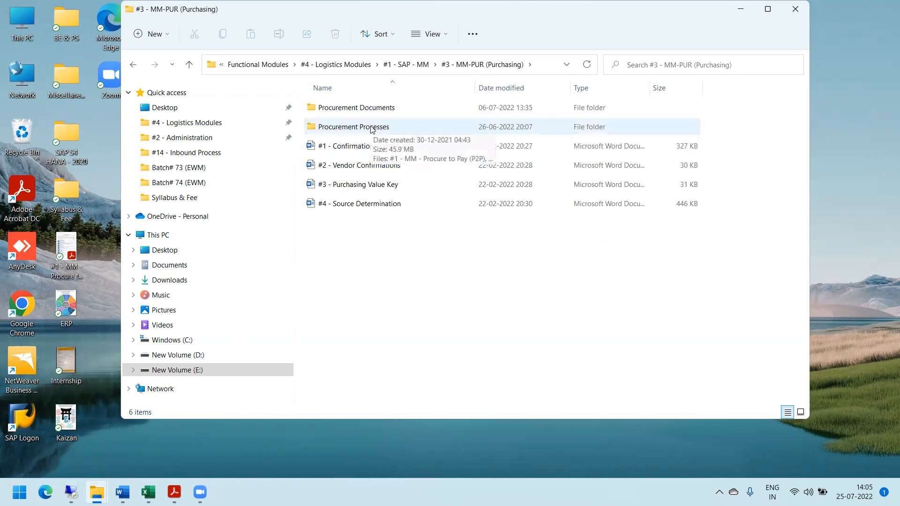
# Open the #1 - MM - Procure to Pay (P2P) document from the Procurement Processes folder and examine its procurement flow diagrams
pyautogui.doubleClick(371, 128)
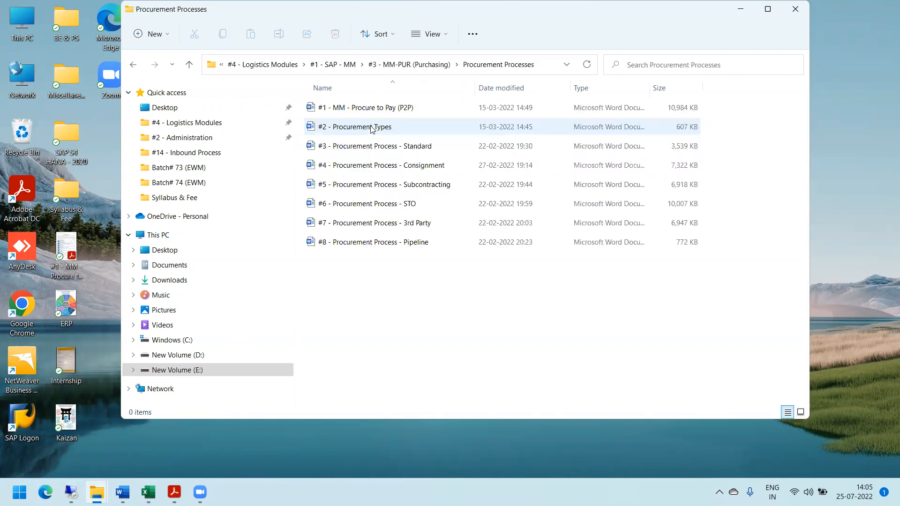
pyautogui.doubleClick(402, 111)
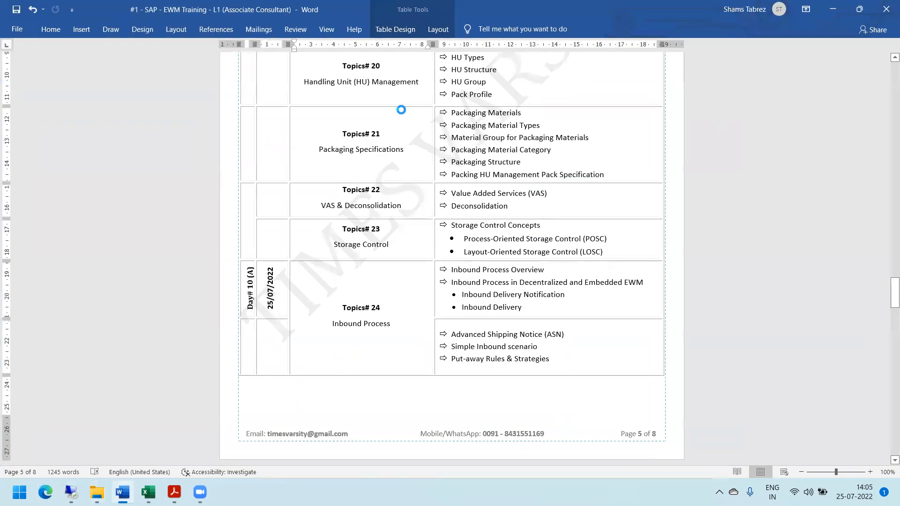
pyautogui.moveTo(887, 78); pyautogui.dragTo(887, 112)
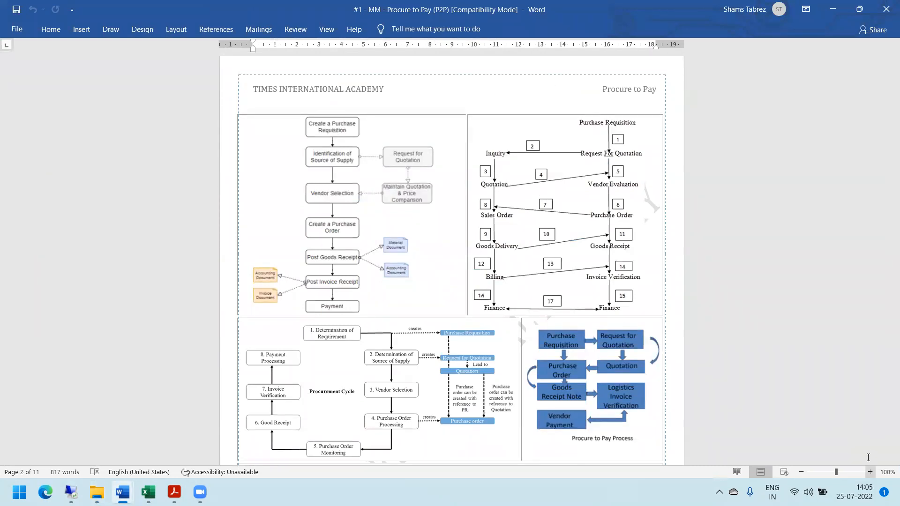
pyautogui.scroll(2, 867, 452)
pyautogui.scroll(1, 868, 457)
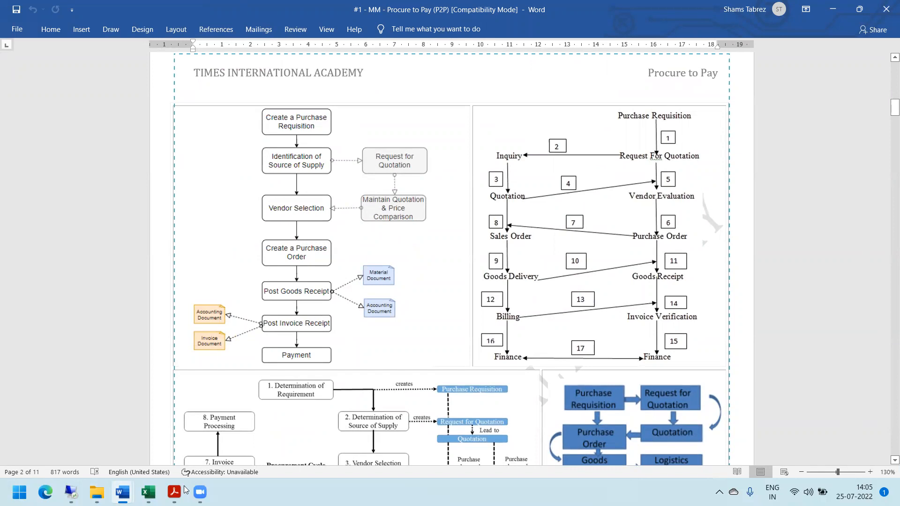
# Switch to Acrobat Reader and review the Logistics Execution process diagram and the Inbound Process Steps section of the Inbound Process Flow PDF
pyautogui.moveTo(173, 492)
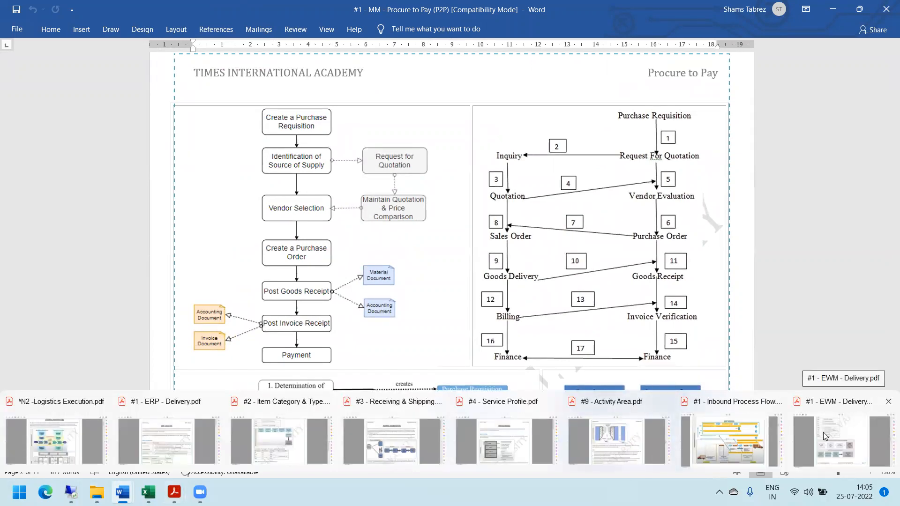
pyautogui.click(61, 433)
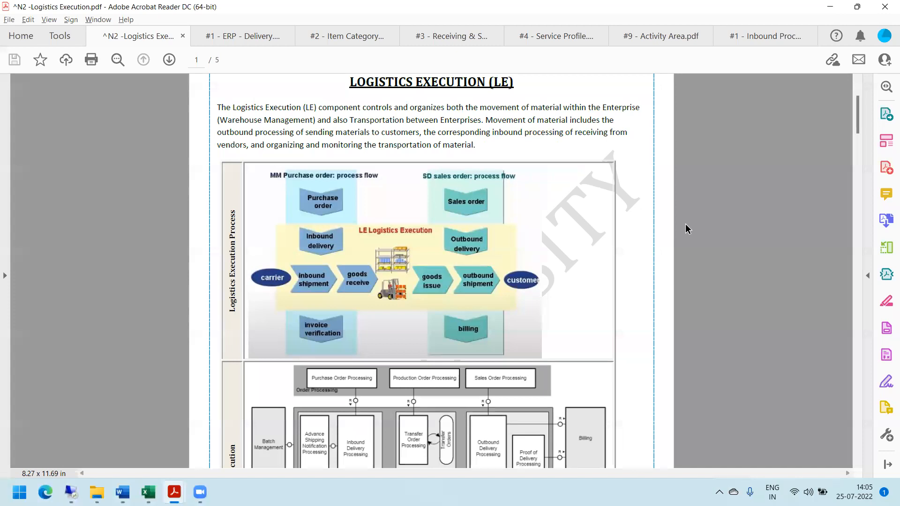
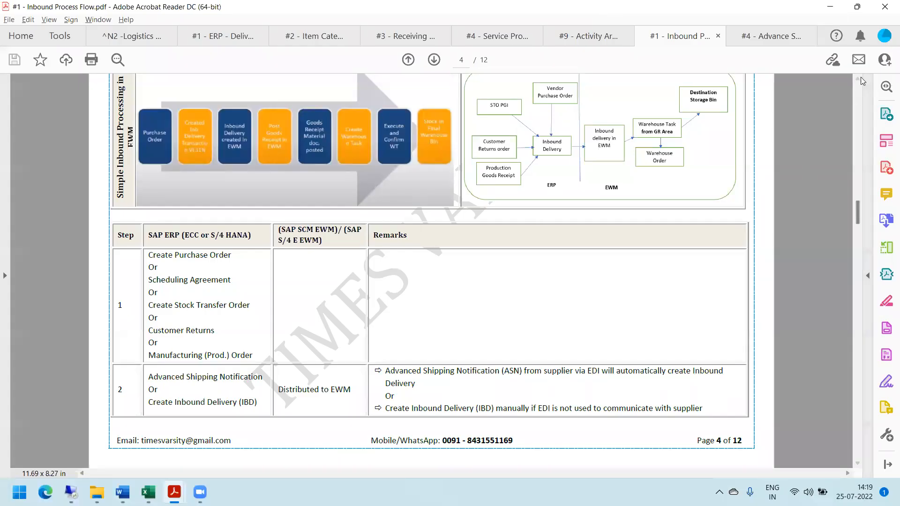
pyautogui.click(858, 80)
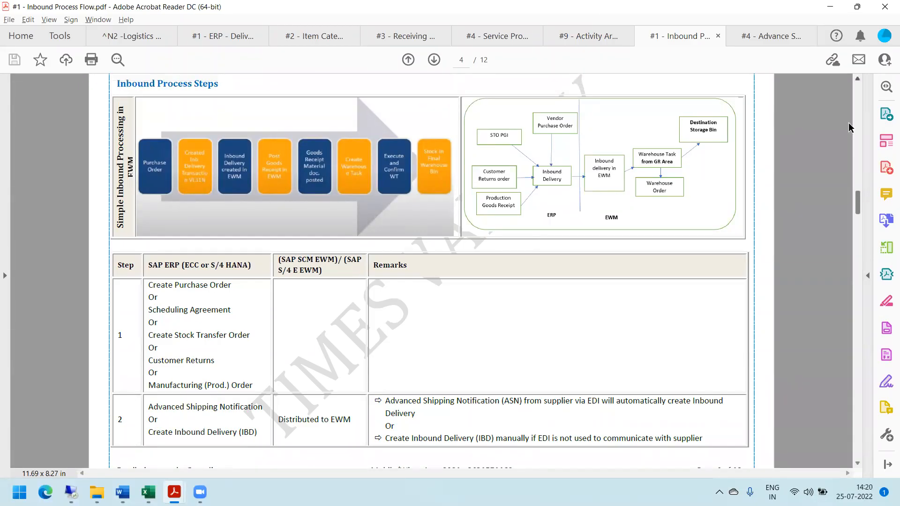
# Switch to the remote desktop and log on to SAP client 800 with the user name and account password
pyautogui.click(71, 493)
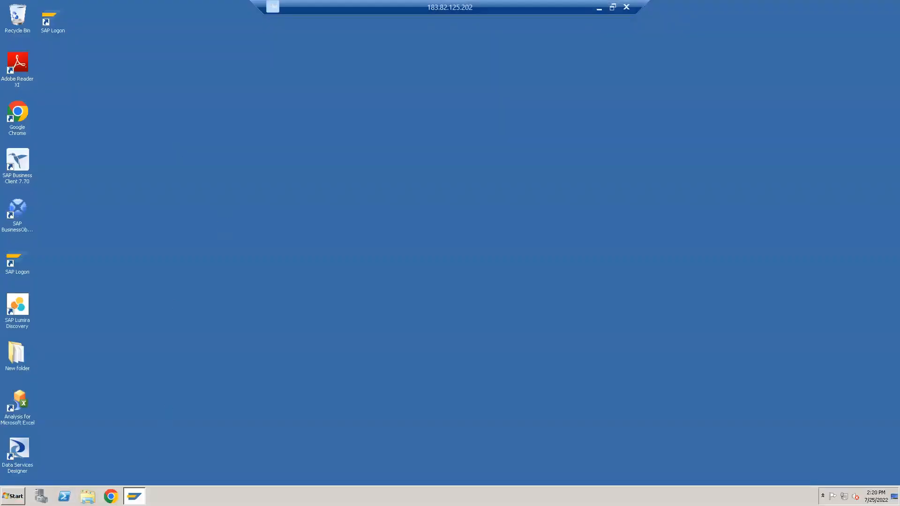
pyautogui.click(134, 496)
pyautogui.doubleClick(141, 185)
pyautogui.write('e')
pyautogui.press('Down')
pyautogui.press('Return')
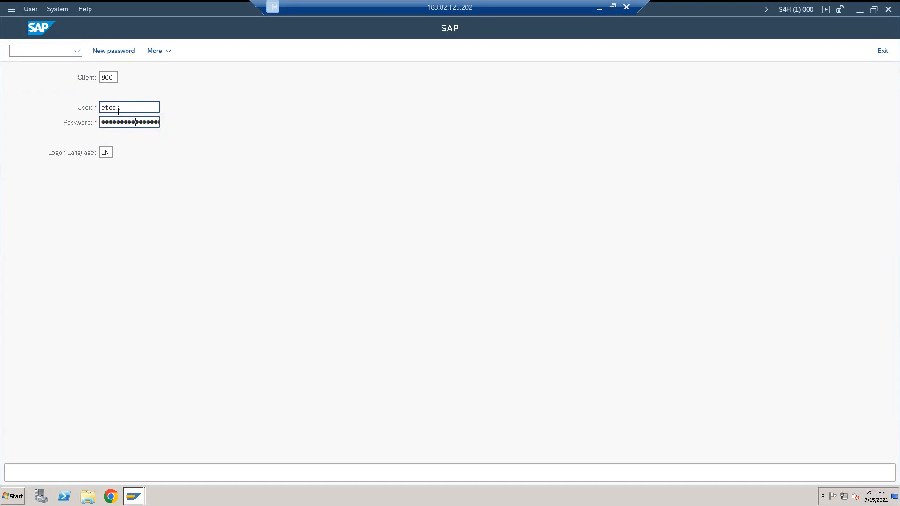
pyautogui.press('Return')
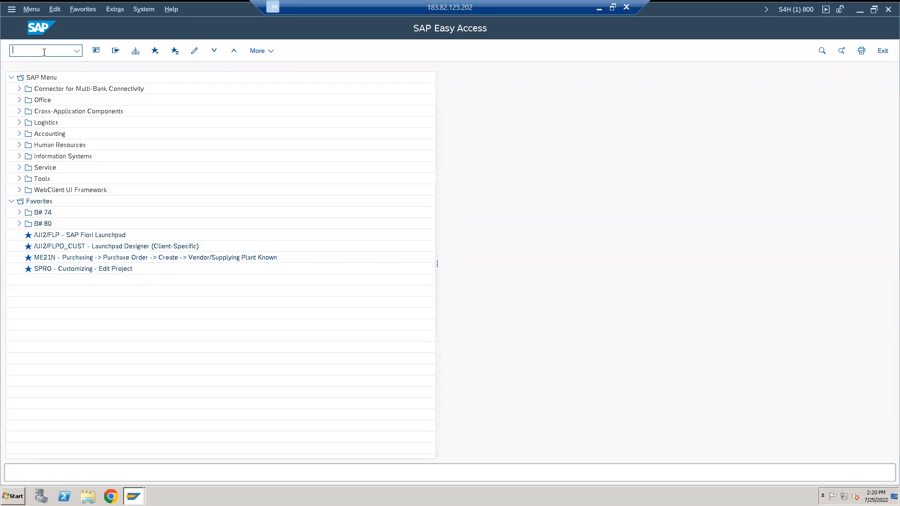
# Open the stock overview with transaction code MMBE
pyautogui.write('mmv')
pyautogui.press('BackSpace')
pyautogui.write('be')
pyautogui.press('Return')
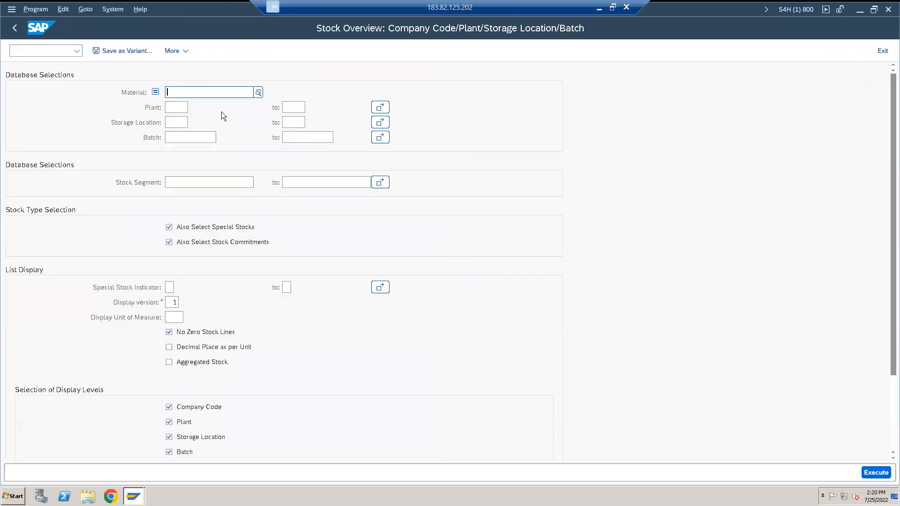
# Shrink the remote session to a window and bring up the #2 - KDS - MM (R) - 2020 (74) workbook to look up the HP Wireless Mouse material number
pyautogui.click(612, 7)
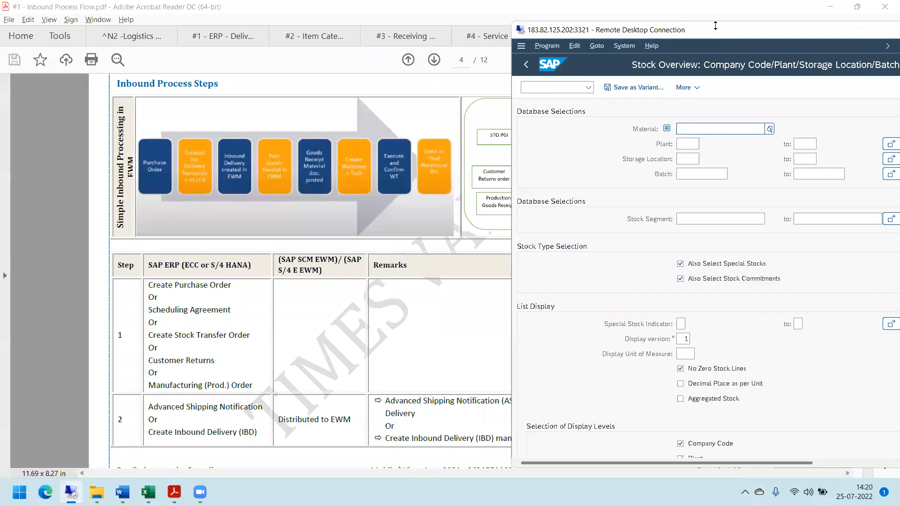
pyautogui.doubleClick(715, 27)
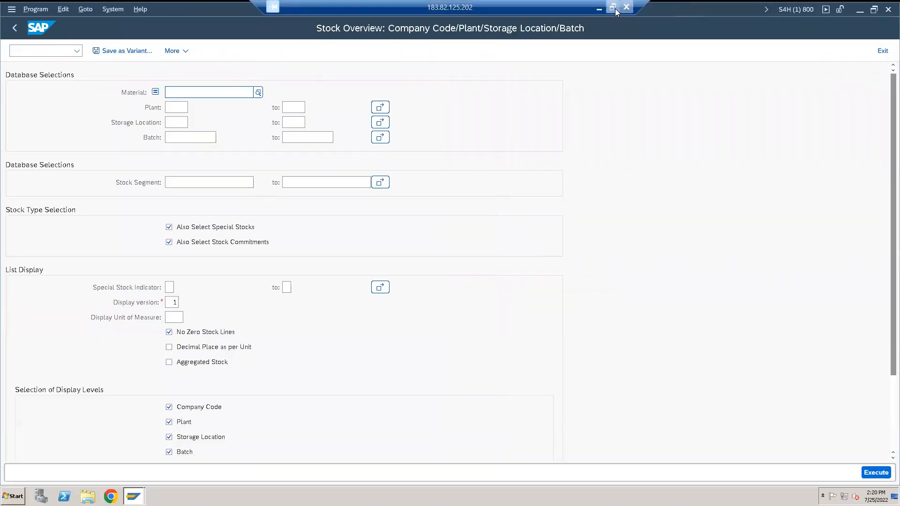
pyautogui.click(614, 7)
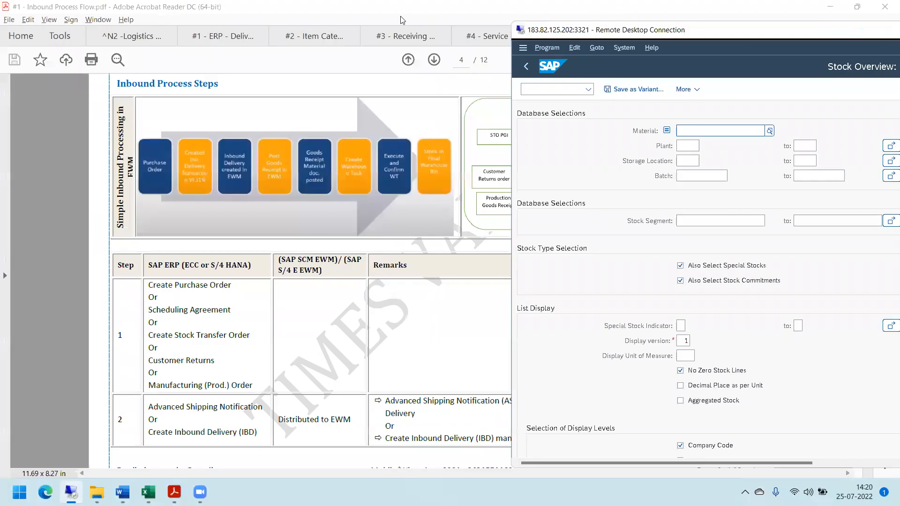
pyautogui.moveTo(149, 492)
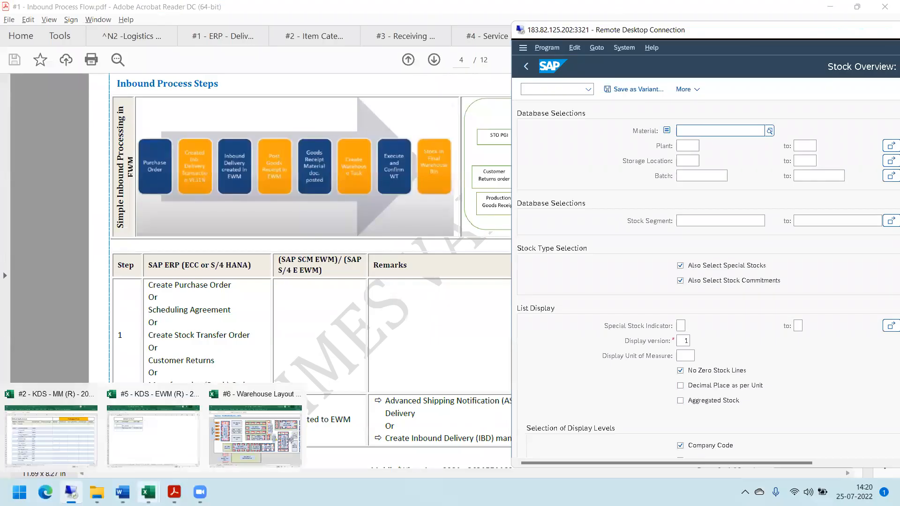
pyautogui.click(77, 454)
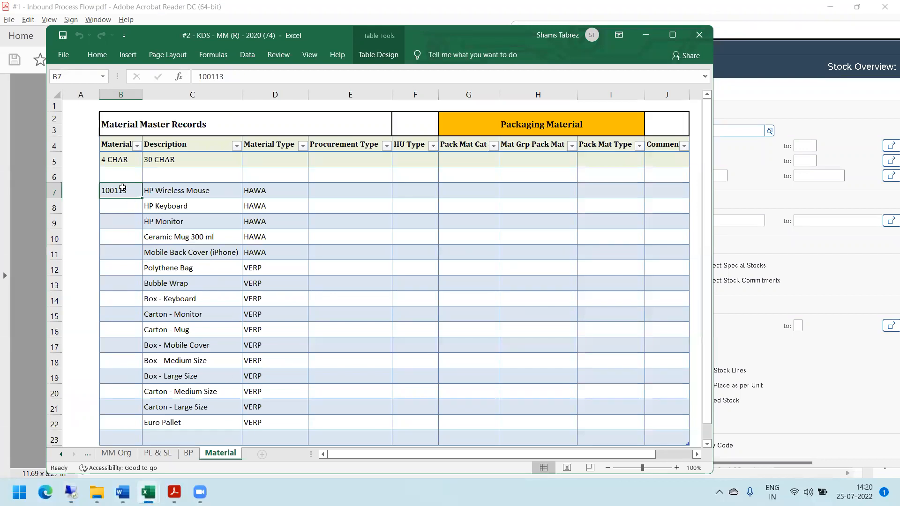
# Enter 100113 as the material in the stock overview selection and return the remote session to full screen
pyautogui.click(782, 52)
pyautogui.click(690, 132)
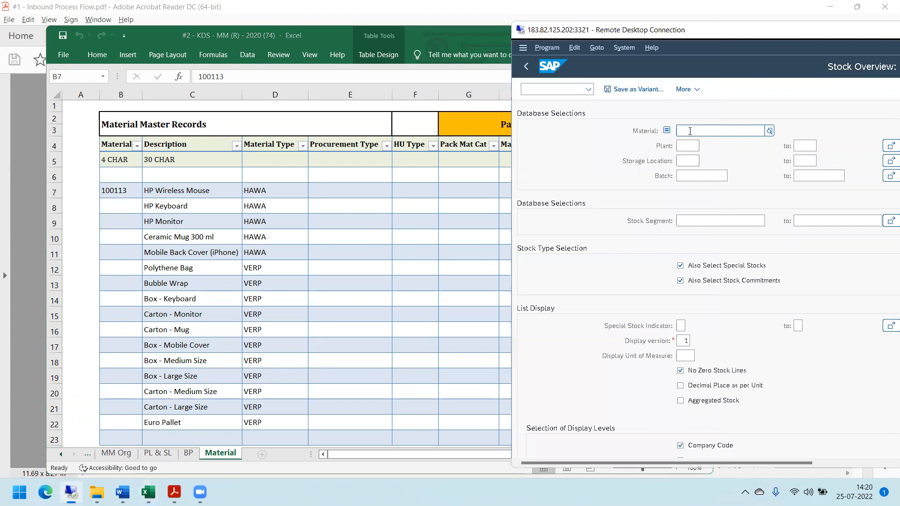
pyautogui.write('100113')
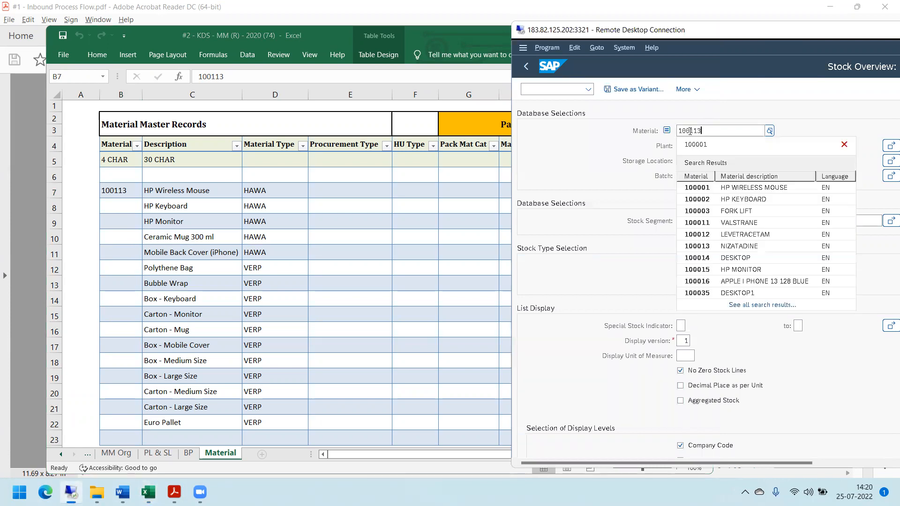
pyautogui.press('Return')
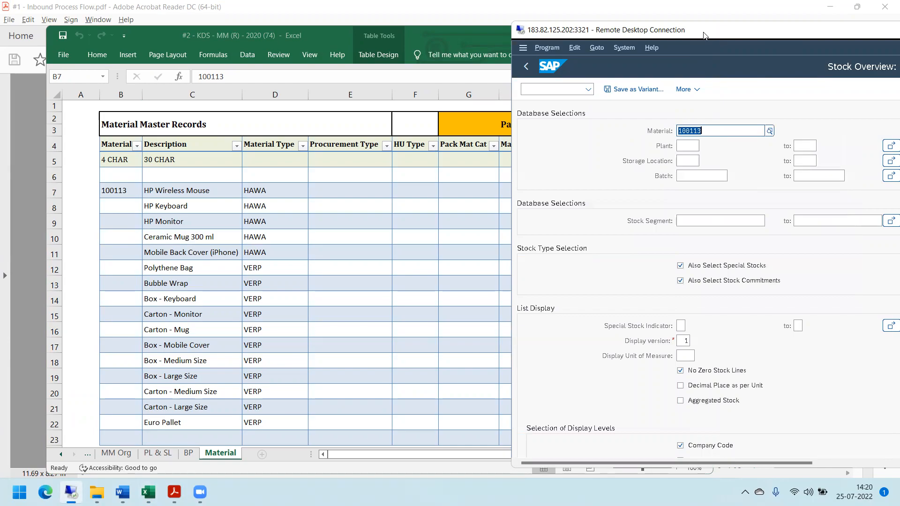
pyautogui.doubleClick(703, 32)
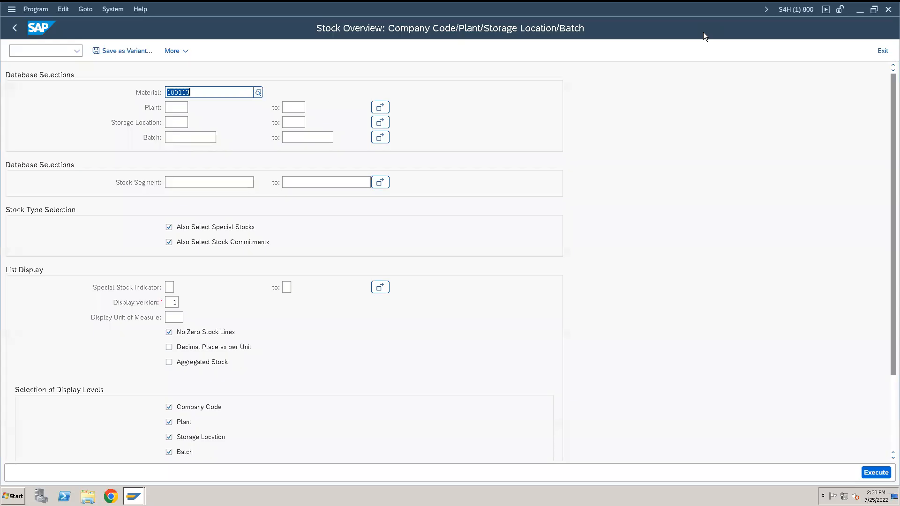
# Execute the stock overview without plant restrictions and examine the stock lines under plant 74P1 Pune Plant
pyautogui.click(182, 109)
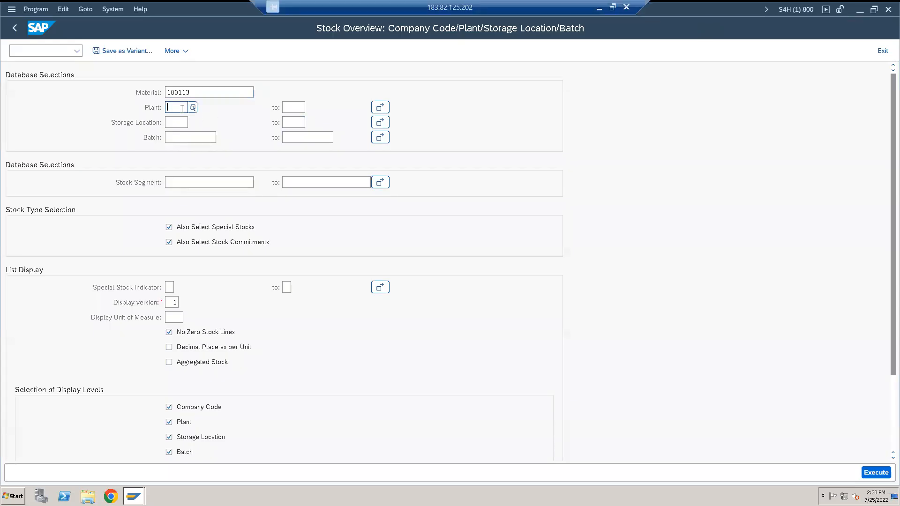
pyautogui.click(291, 109)
pyautogui.click(214, 92)
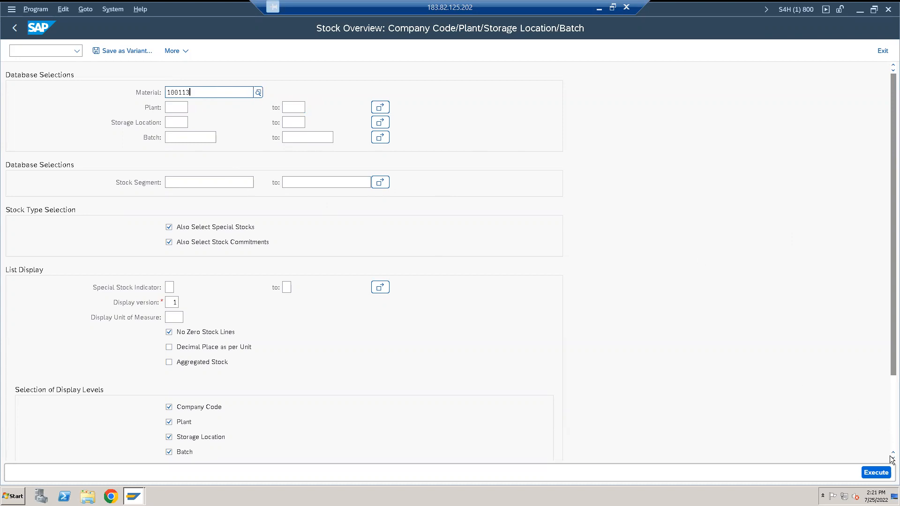
pyautogui.click(880, 472)
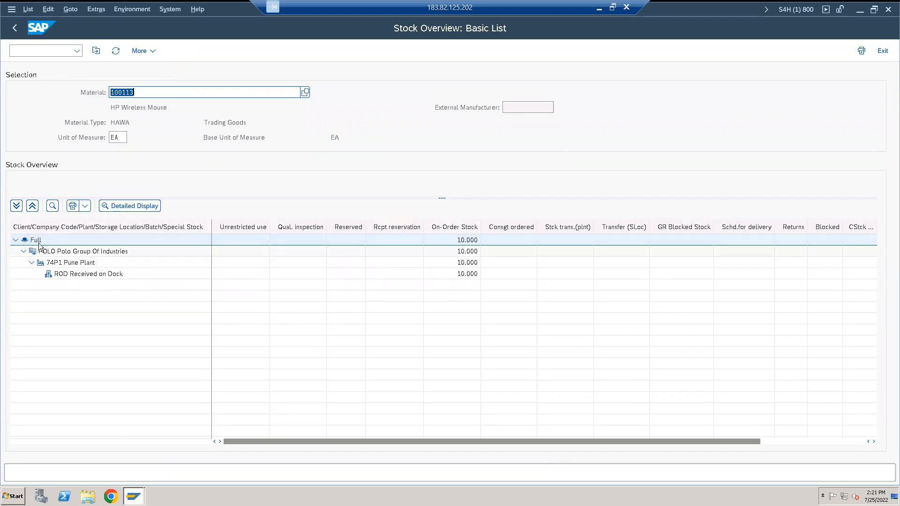
pyautogui.click(70, 264)
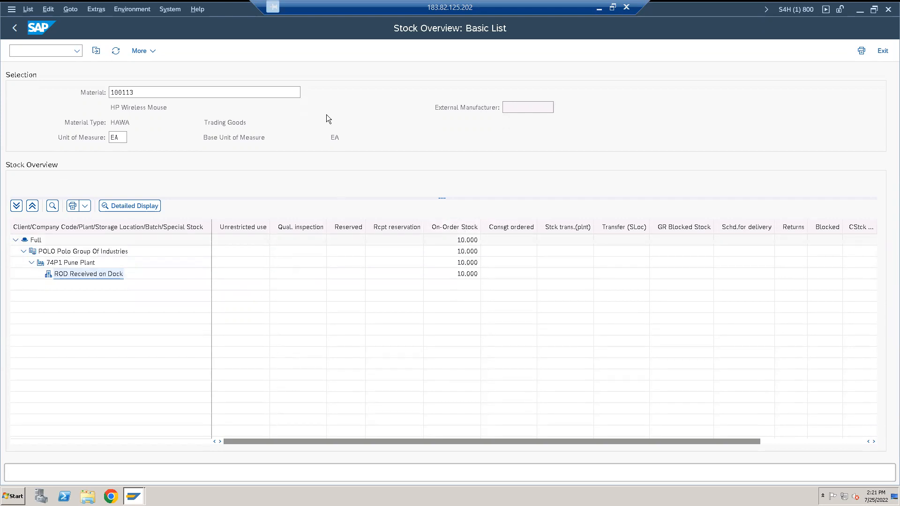
# Start purchase order creation with transaction ME21N in a new SAP session and hide the document overview
pyautogui.click(165, 11)
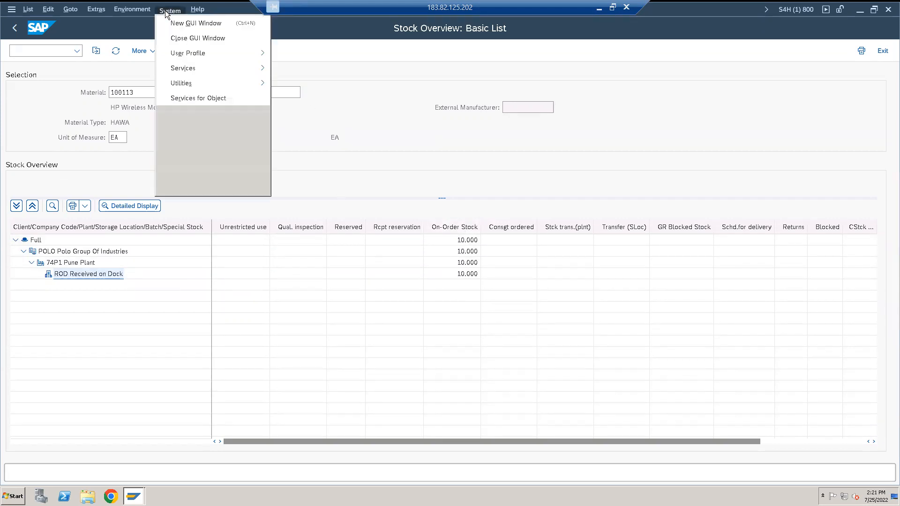
pyautogui.click(172, 21)
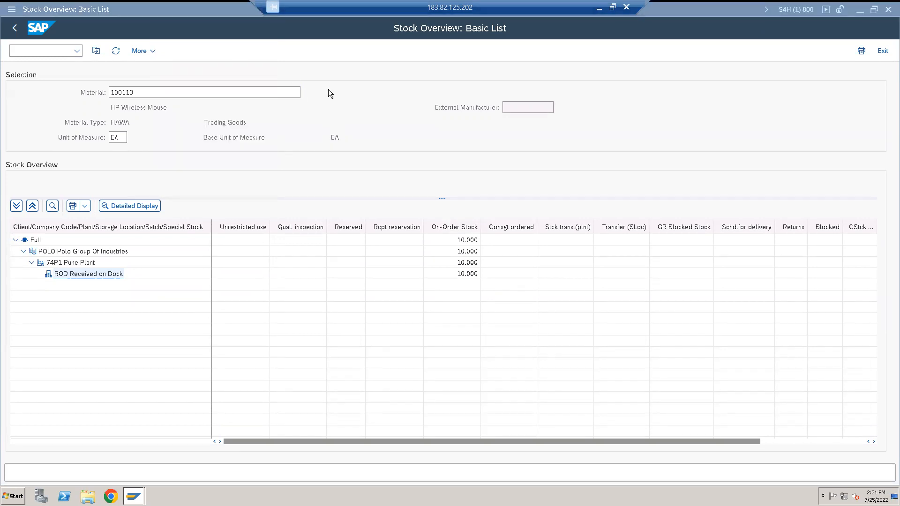
pyautogui.write('me21n')
pyautogui.press('Return')
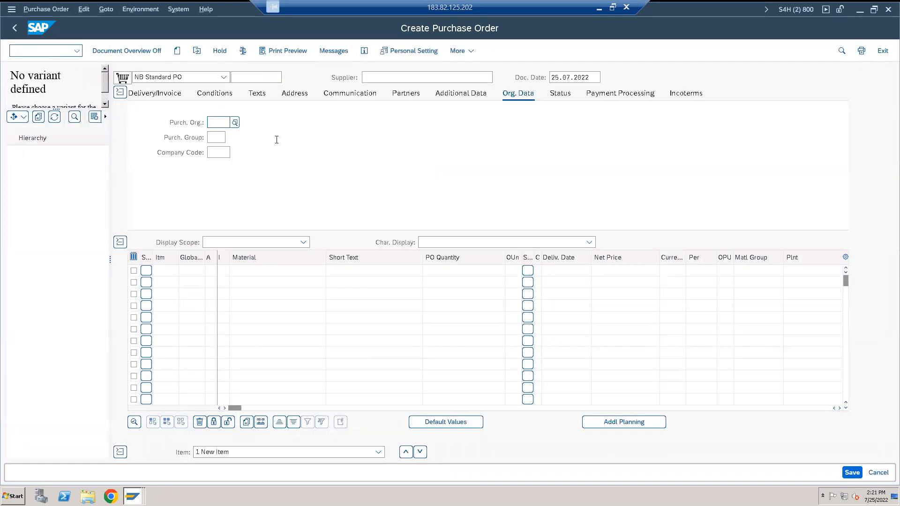
pyautogui.click(119, 50)
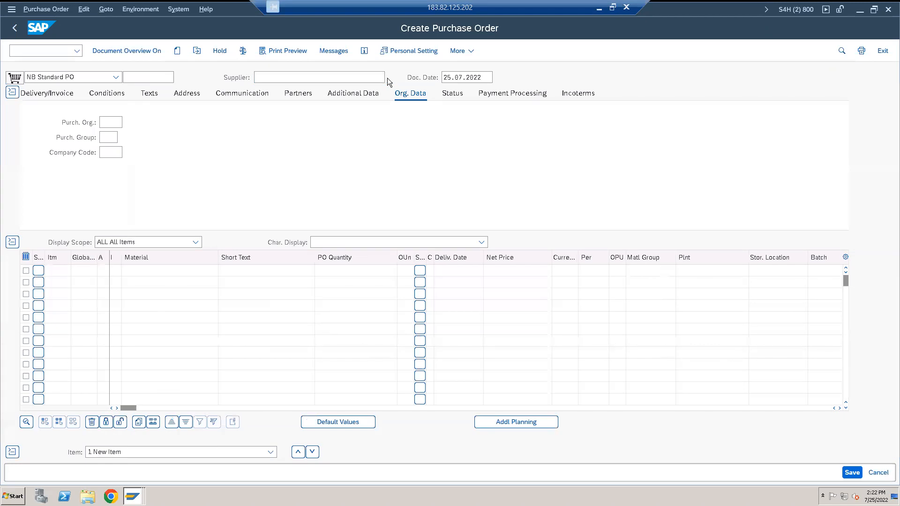
# Search suppliers by company code with search term 74 and choose HP INDIA SALES PVT. LTD. as the supplier
pyautogui.press('F4')
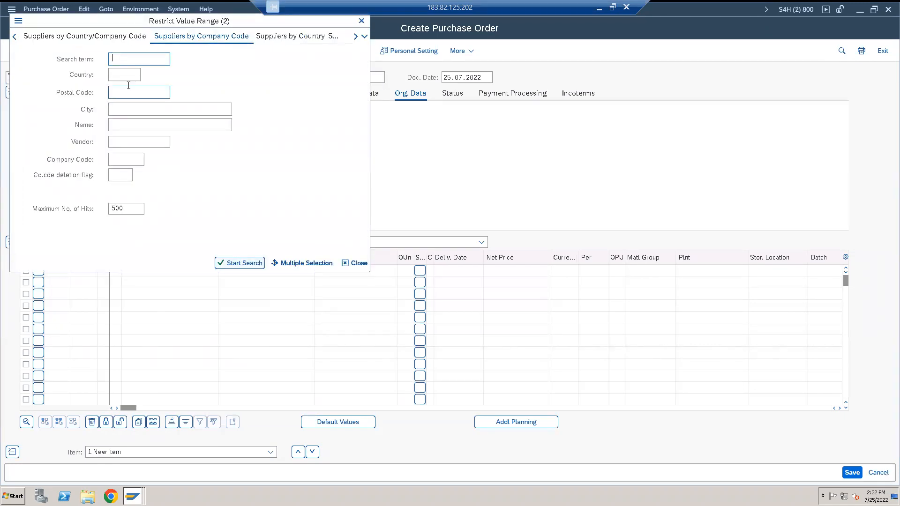
pyautogui.write('74')
pyautogui.click(237, 263)
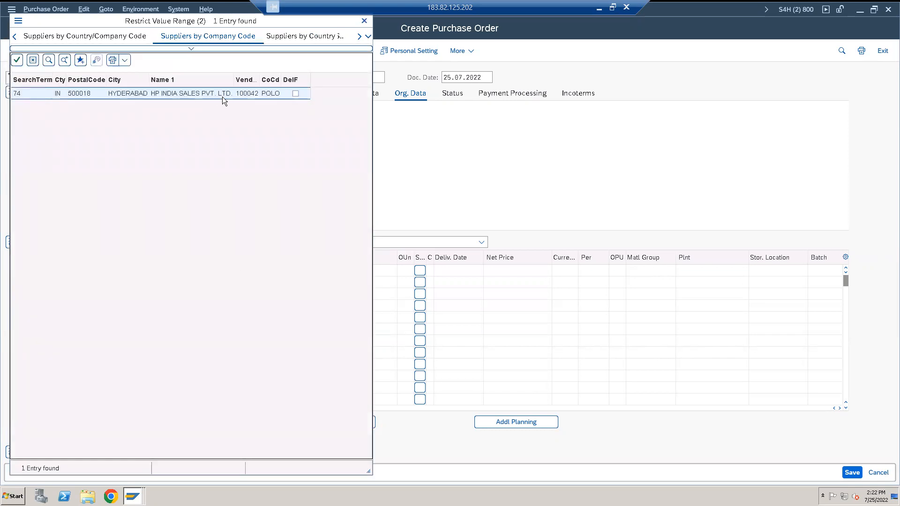
pyautogui.doubleClick(209, 93)
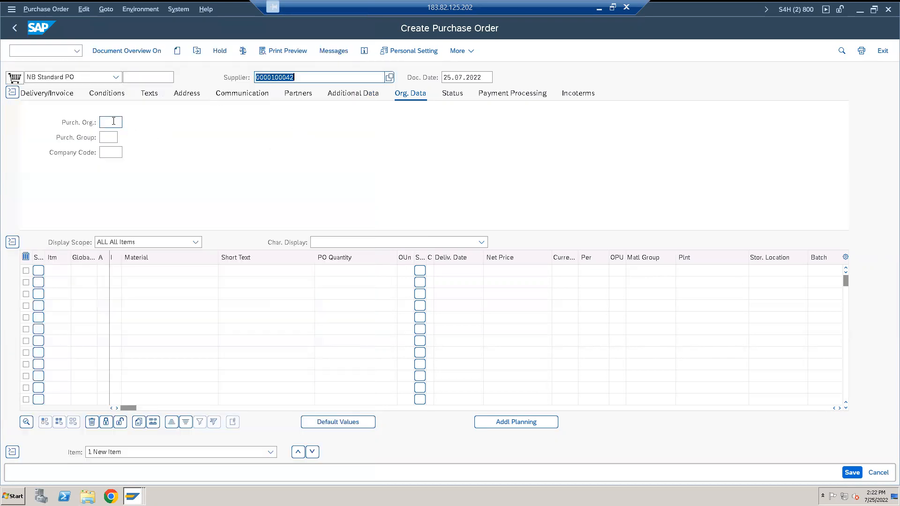
# Enter purchasing organization 74PO and purchasing group 74P in the purchase order's organizational data
pyautogui.click(113, 121)
pyautogui.write('7')
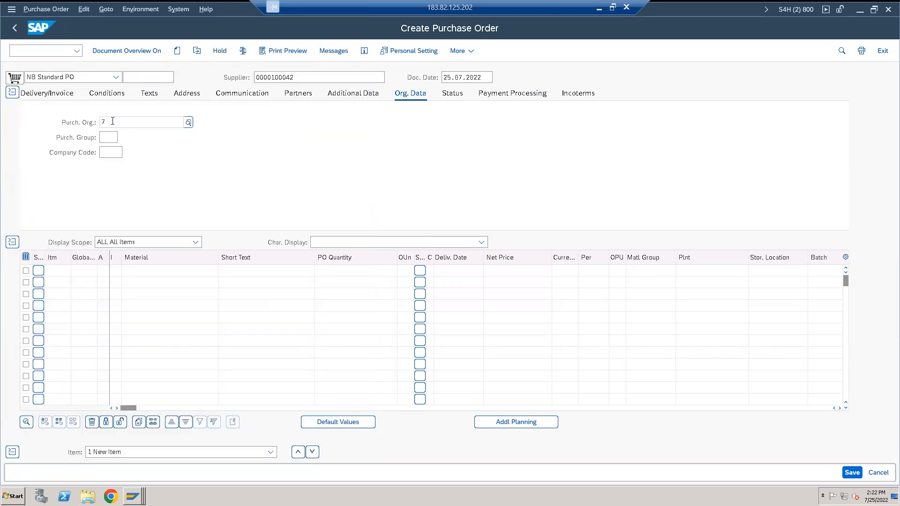
pyautogui.write('4po')
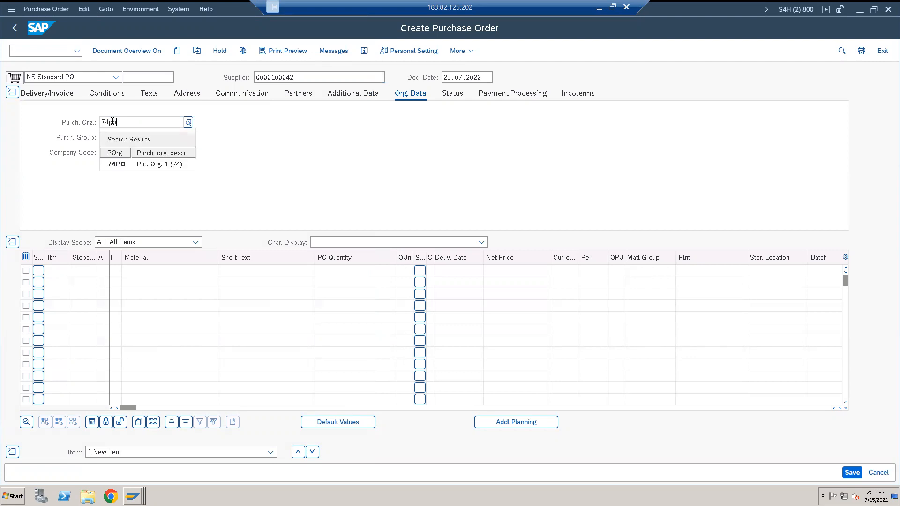
pyautogui.click(118, 166)
pyautogui.click(110, 136)
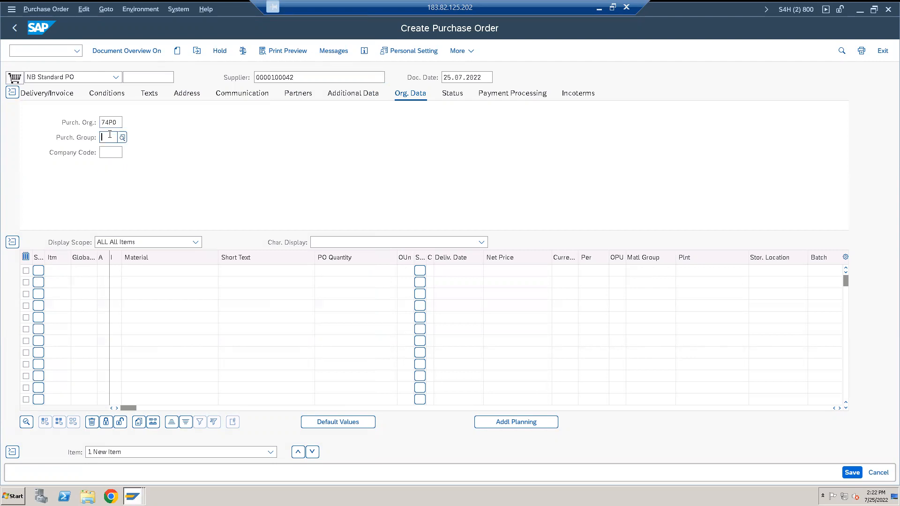
pyautogui.write('74p')
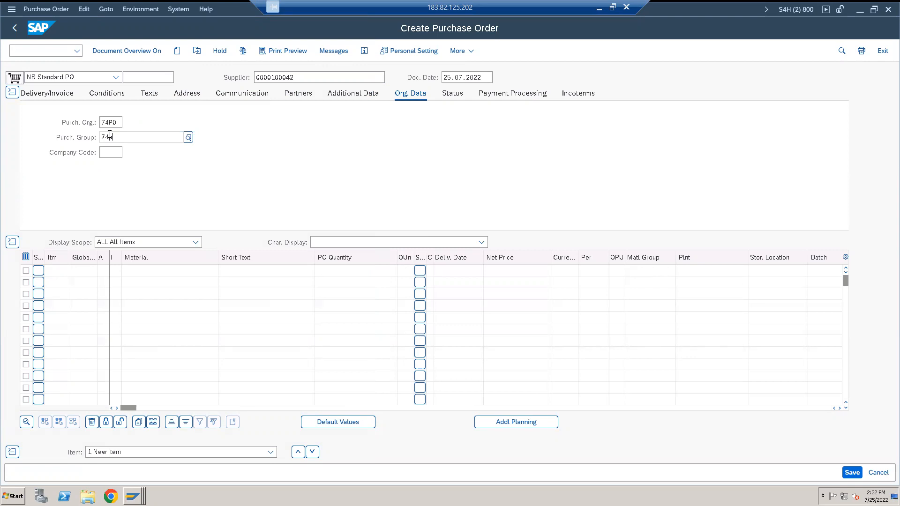
pyautogui.click(115, 183)
pyautogui.press('Return')
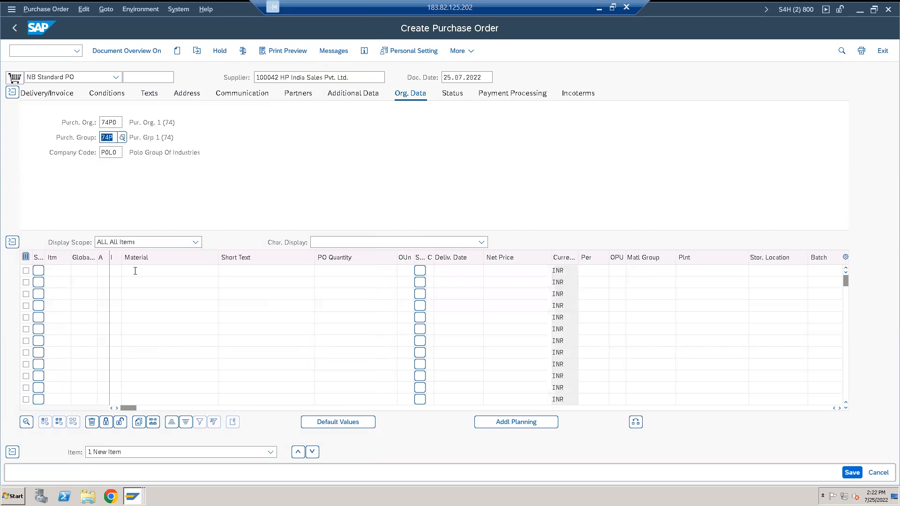
# Look up the material number in the stock overview session and enter 100113 as the first item's material
pyautogui.click(135, 268)
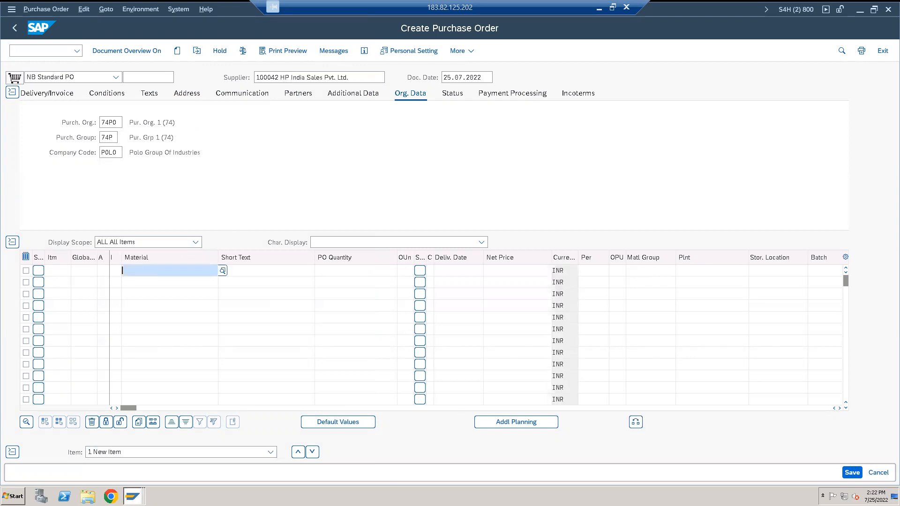
pyautogui.click(136, 495)
pyautogui.click(118, 463)
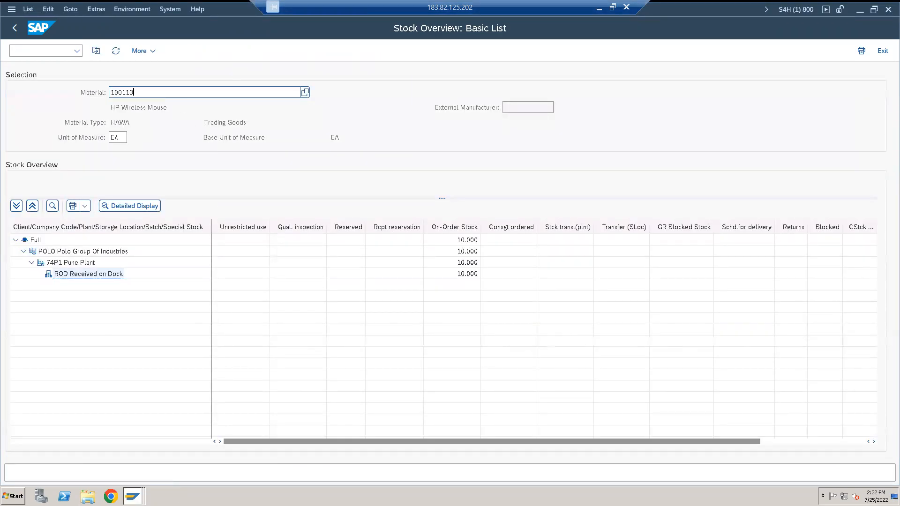
pyautogui.click(133, 496)
pyautogui.click(122, 474)
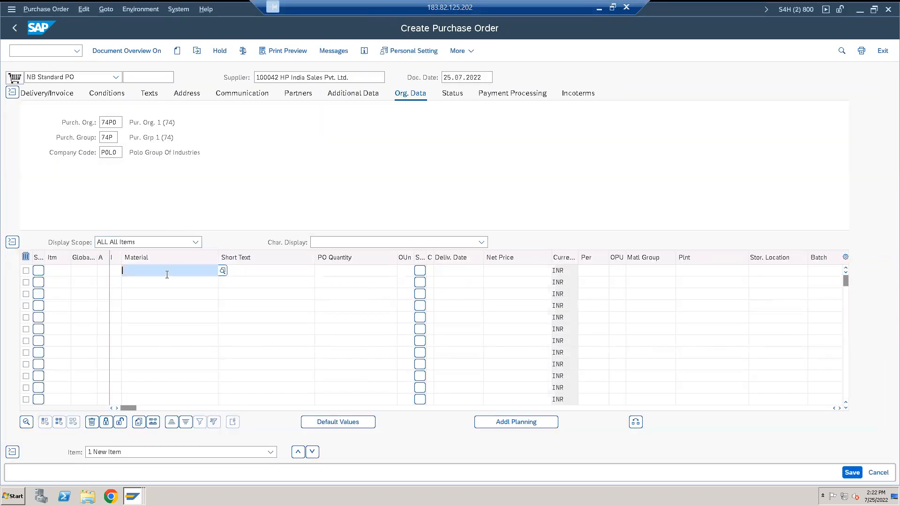
pyautogui.write('100')
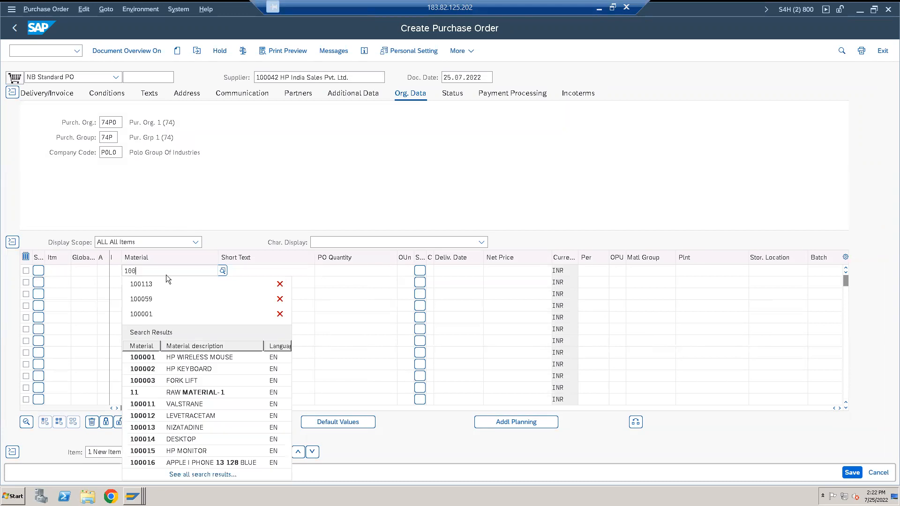
pyautogui.click(147, 285)
pyautogui.press('Return')
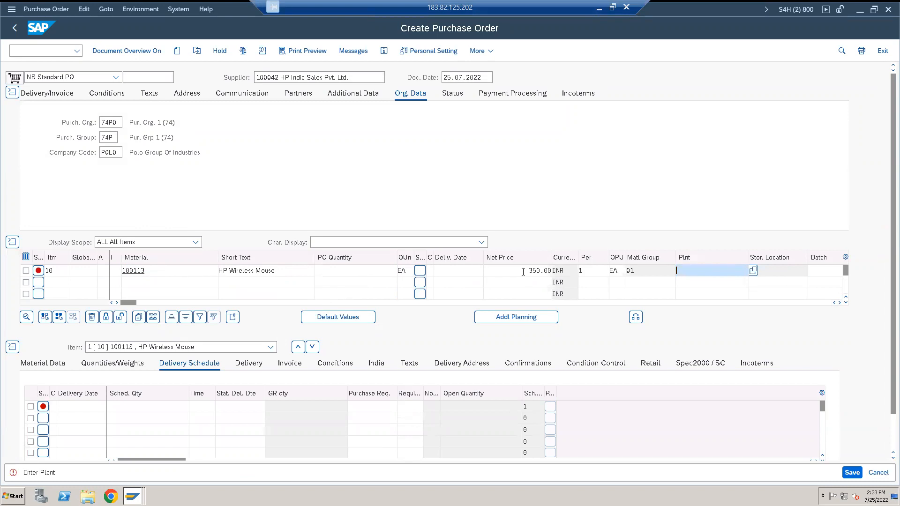
pyautogui.click(523, 272)
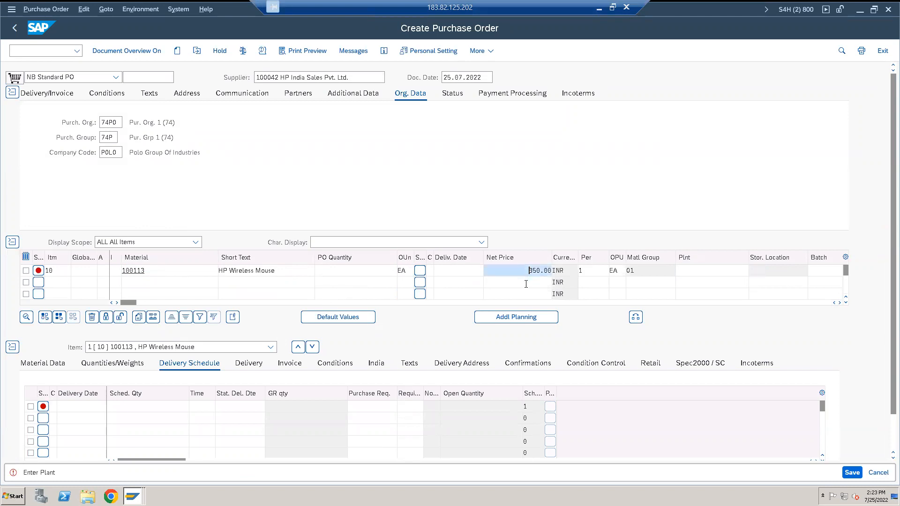
pyautogui.click(526, 283)
pyautogui.click(525, 271)
pyautogui.click(526, 284)
pyautogui.click(717, 270)
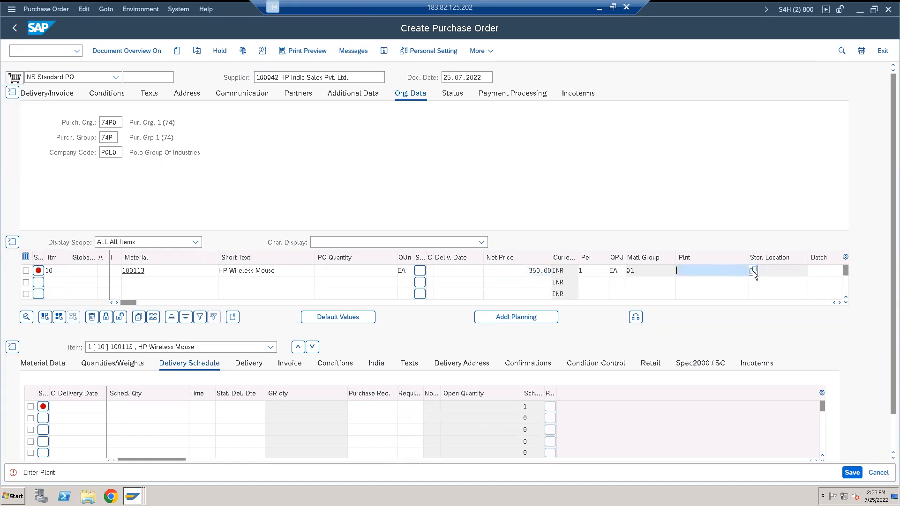
# Examine the on-order stock of plant 74P1 and its Received on Dock location in the stock overview, and return to the purchase order
pyautogui.moveTo(132, 493)
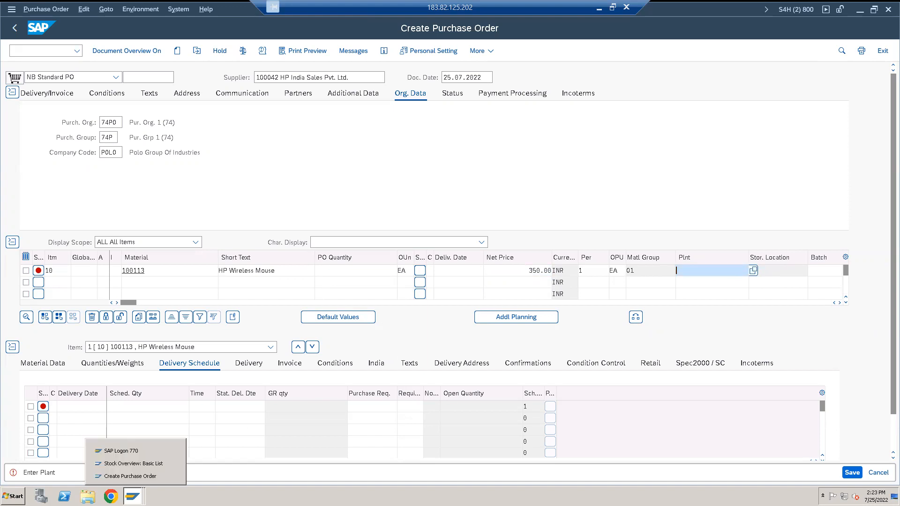
pyautogui.click(121, 463)
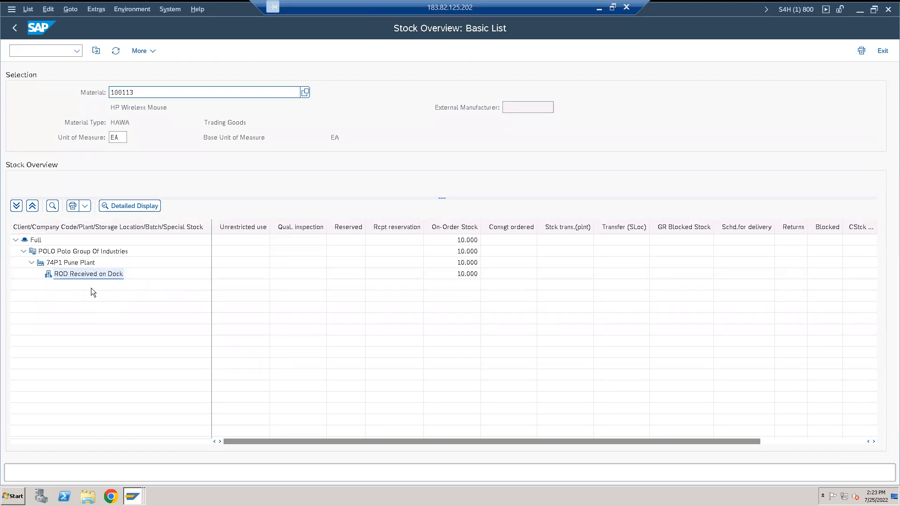
pyautogui.click(457, 263)
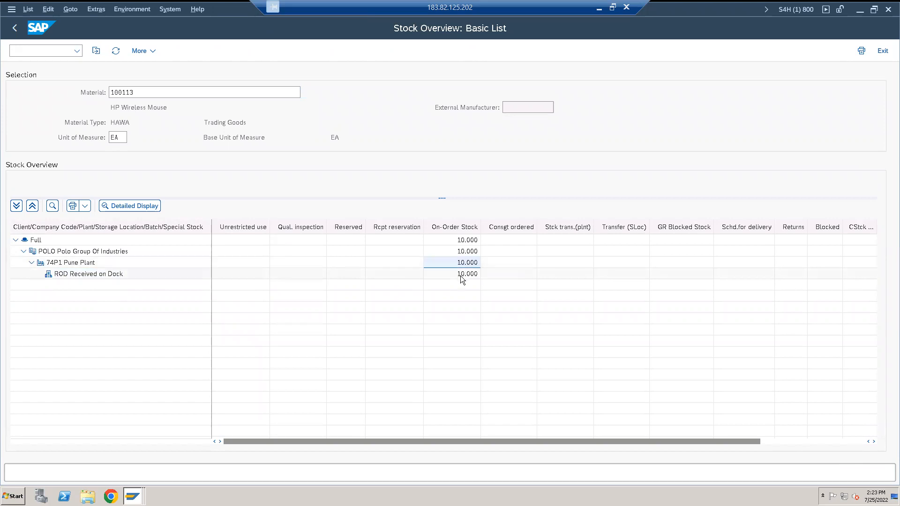
pyautogui.click(460, 274)
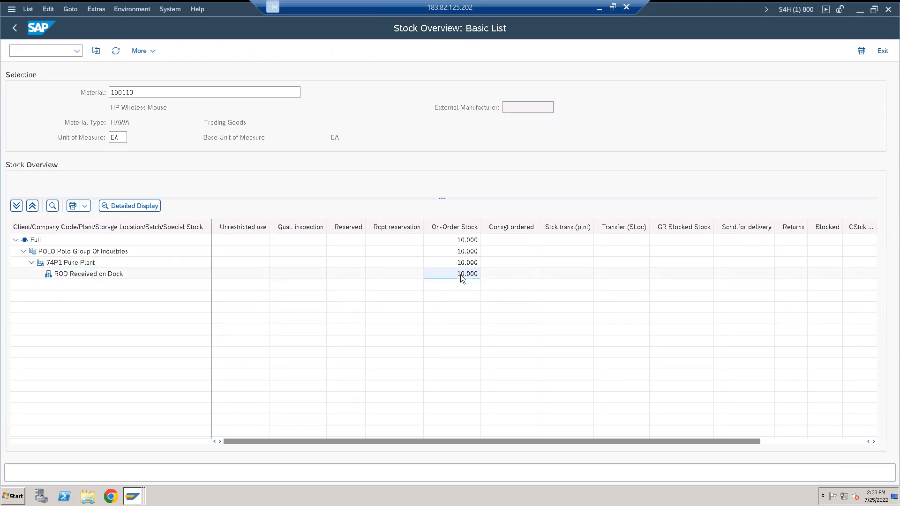
pyautogui.moveTo(133, 496)
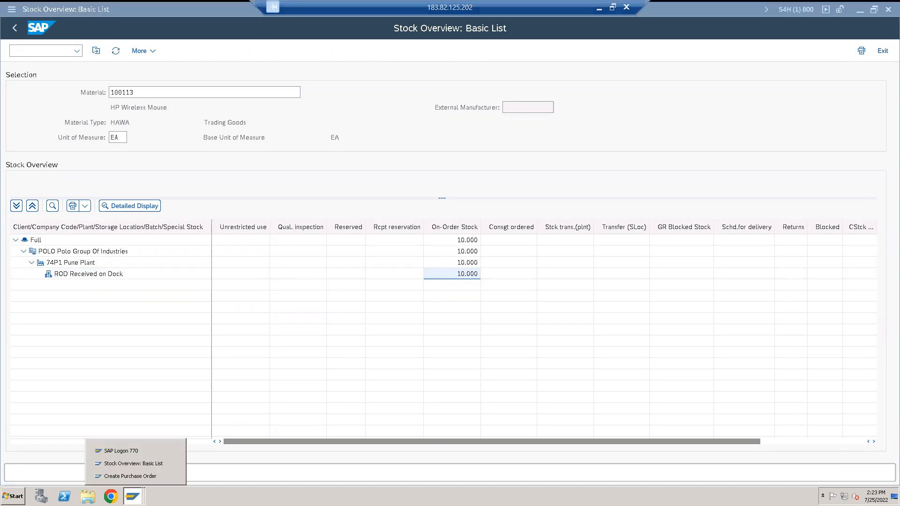
pyautogui.click(132, 475)
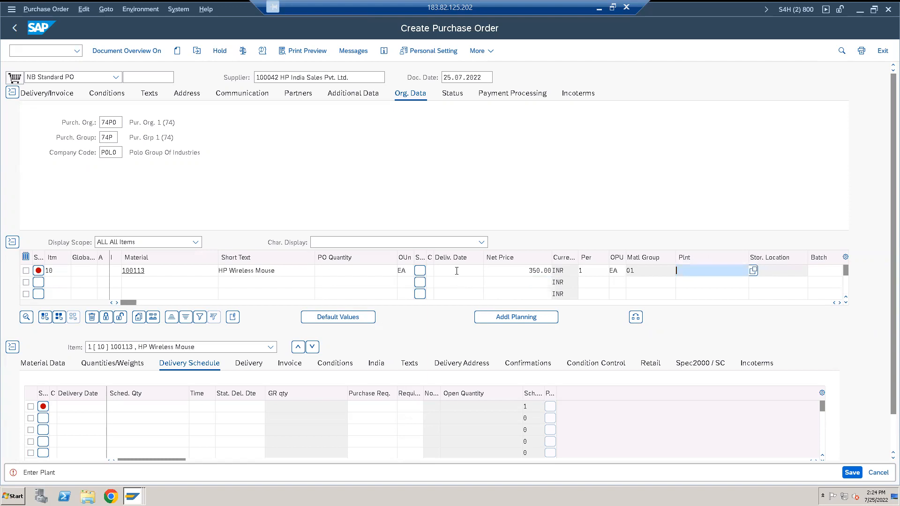
# Set the HP Wireless Mouse item's PO quantity to 20 and its plant to 74P1
pyautogui.click(374, 272)
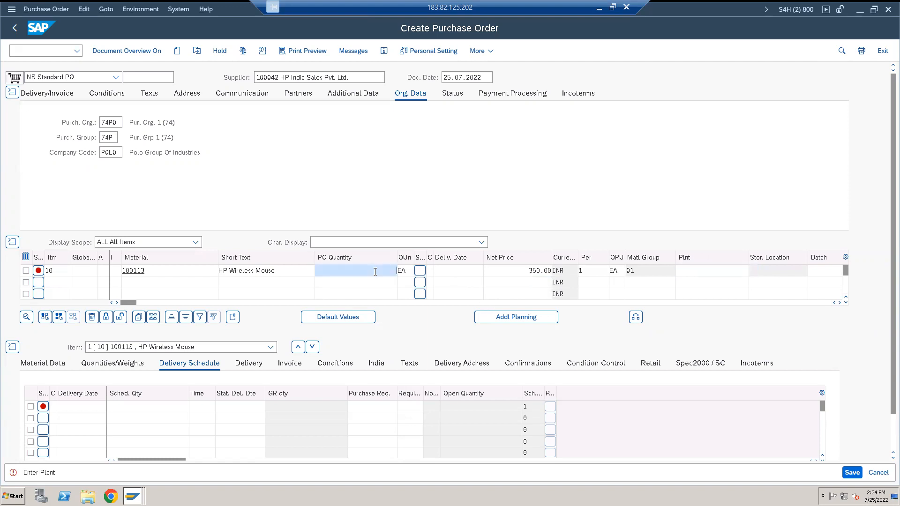
pyautogui.write('20')
pyautogui.click(695, 270)
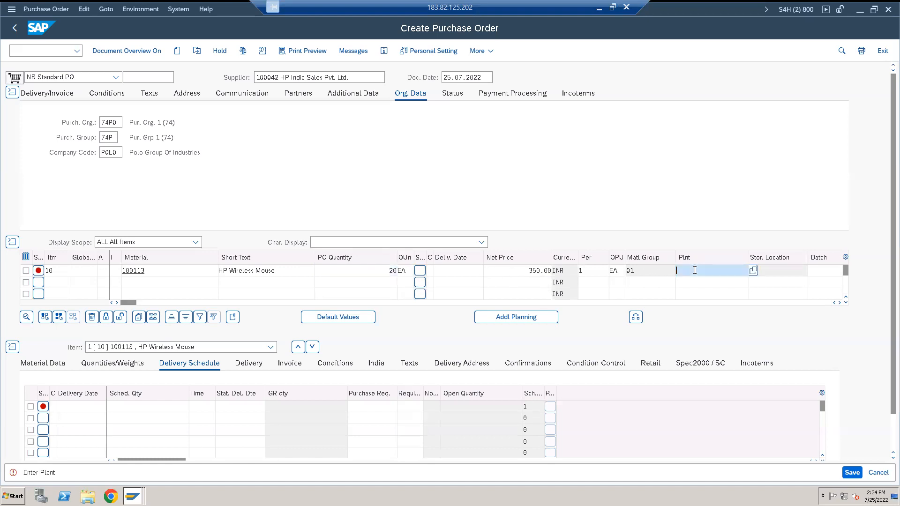
pyautogui.press('F4')
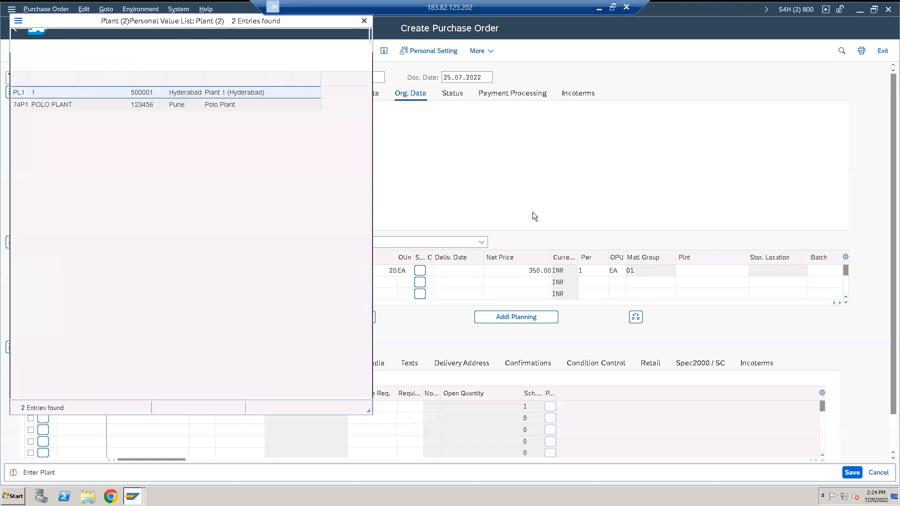
pyautogui.doubleClick(17, 106)
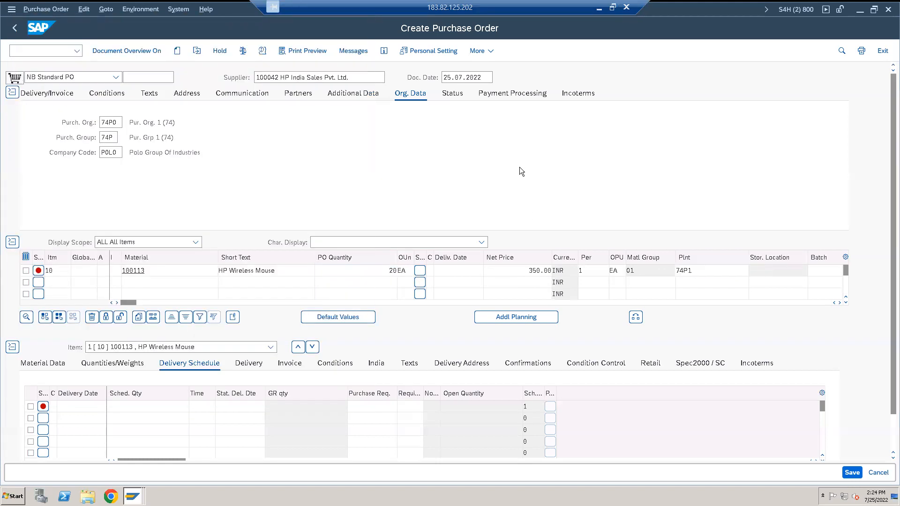
pyautogui.press('Return')
# Choose ROD Received on Dock as the item's storage location
pyautogui.click(782, 271)
pyautogui.click(811, 270)
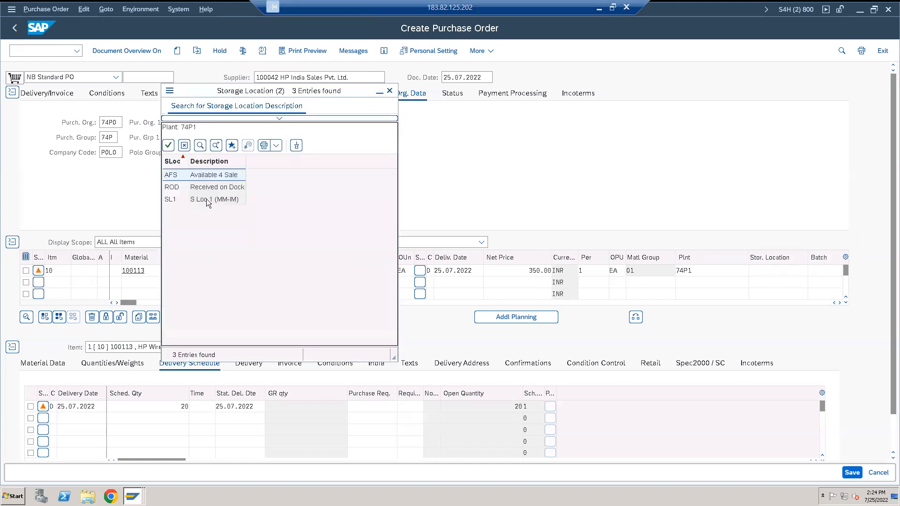
pyautogui.doubleClick(172, 187)
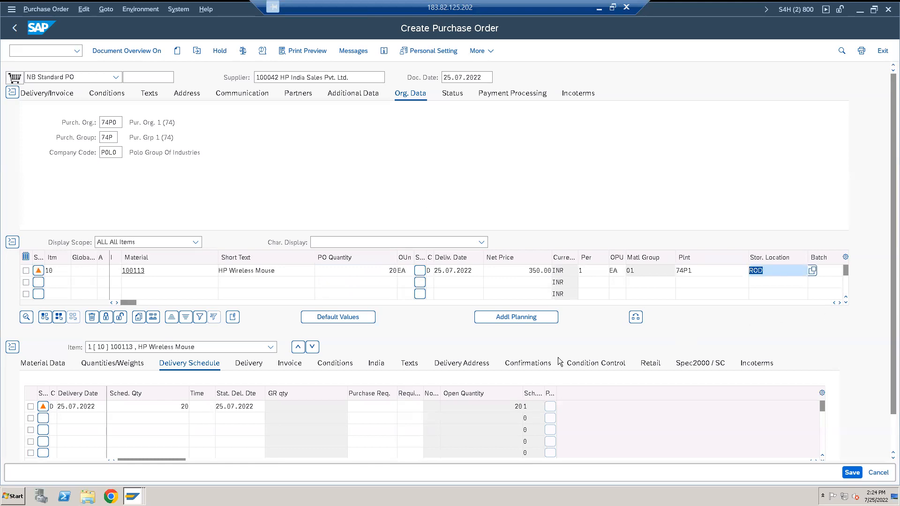
# Review the item's confirmation control, and check and save the purchase order
pyautogui.click(527, 364)
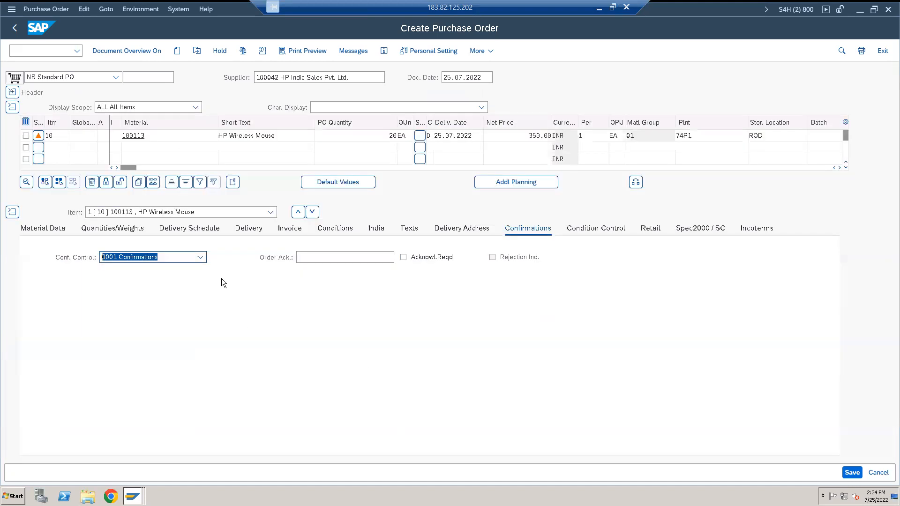
pyautogui.click(242, 51)
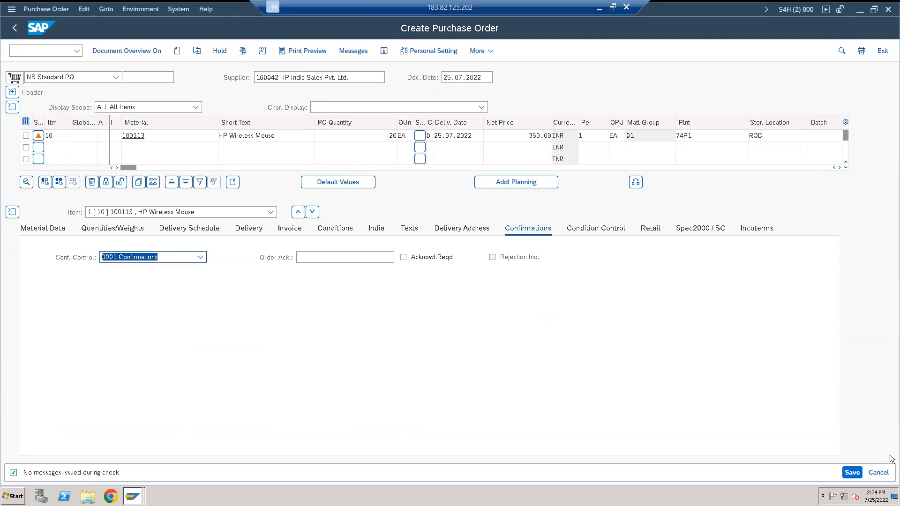
pyautogui.click(852, 472)
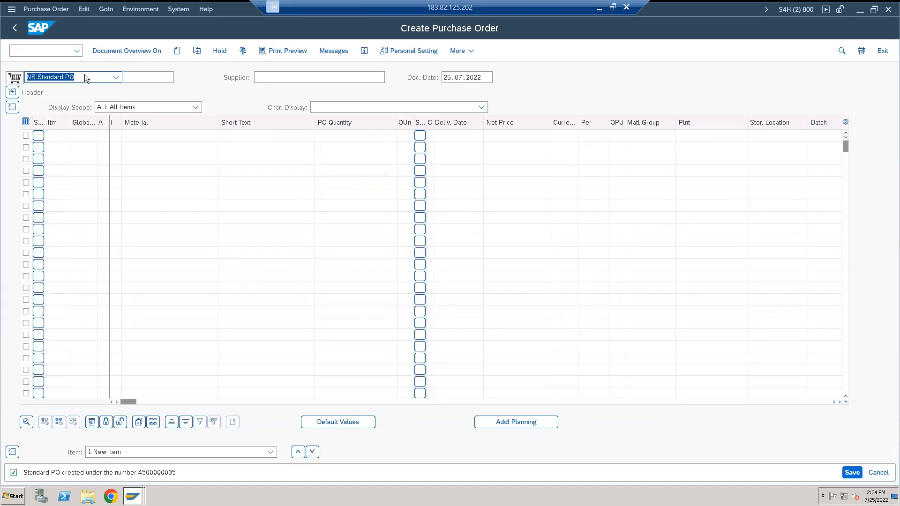
# Open the saved purchase order and examine its header status and the item's confirmations
pyautogui.click(197, 51)
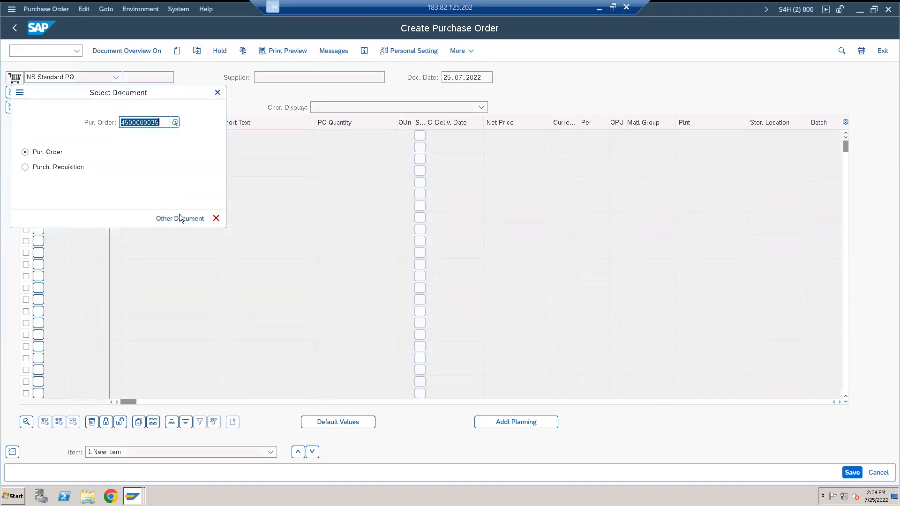
pyautogui.click(180, 218)
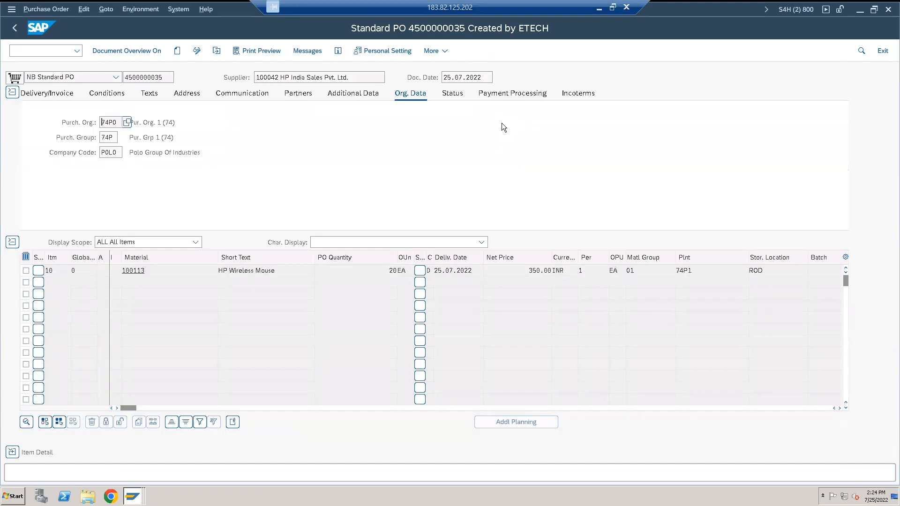
pyautogui.click(453, 96)
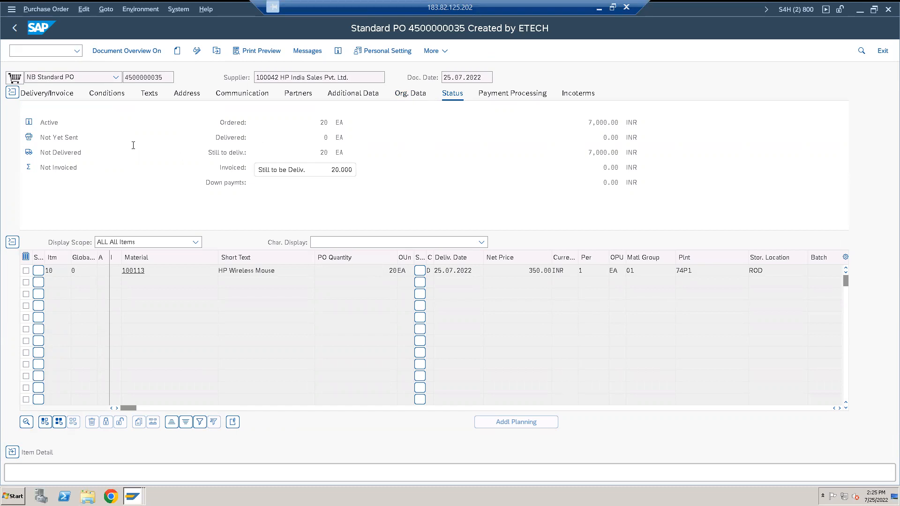
pyautogui.click(11, 93)
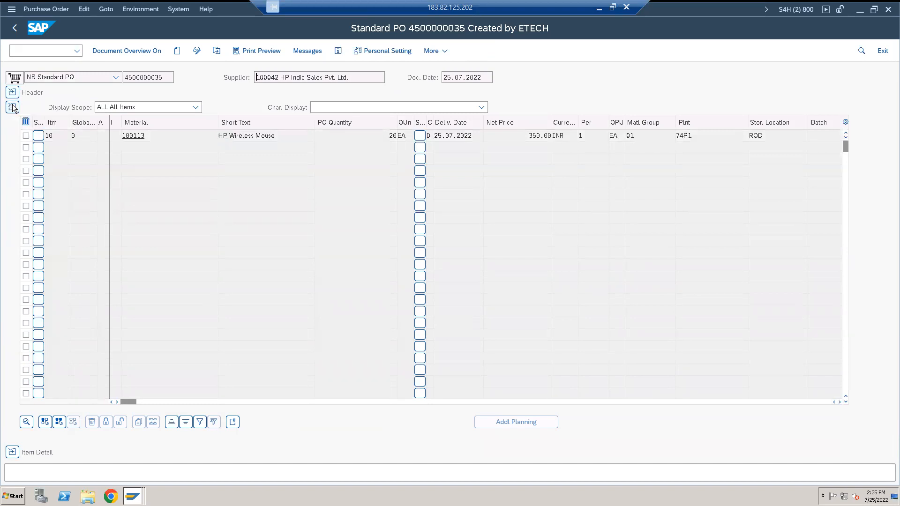
pyautogui.click(12, 107)
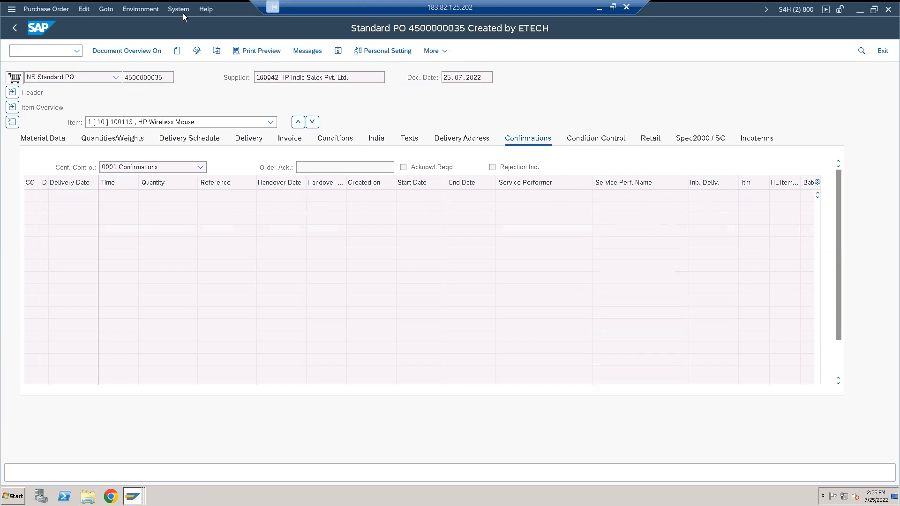
# Switch to the Inbound Process Flow PDF in Acrobat Reader and go to the inbound delivery process diagram on page 2
pyautogui.click(612, 8)
pyautogui.click(430, 16)
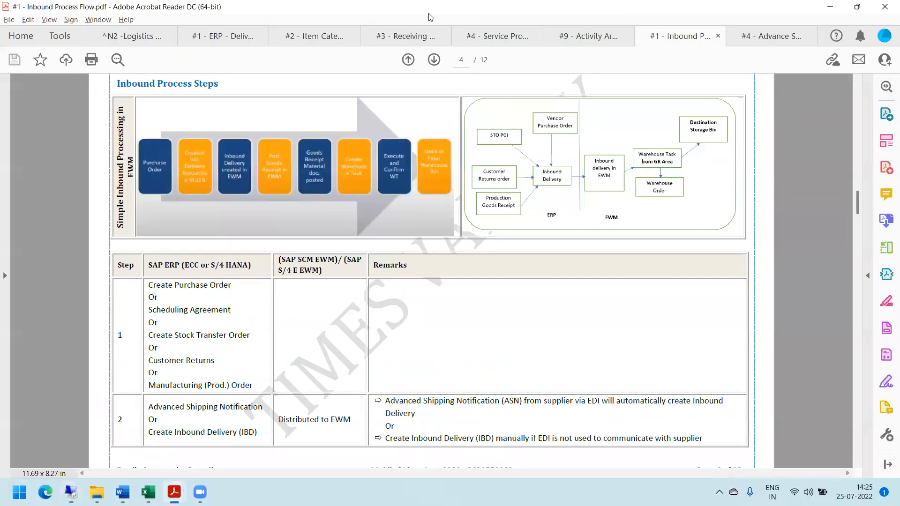
pyautogui.click(858, 210)
pyautogui.moveTo(858, 210); pyautogui.dragTo(850, 136)
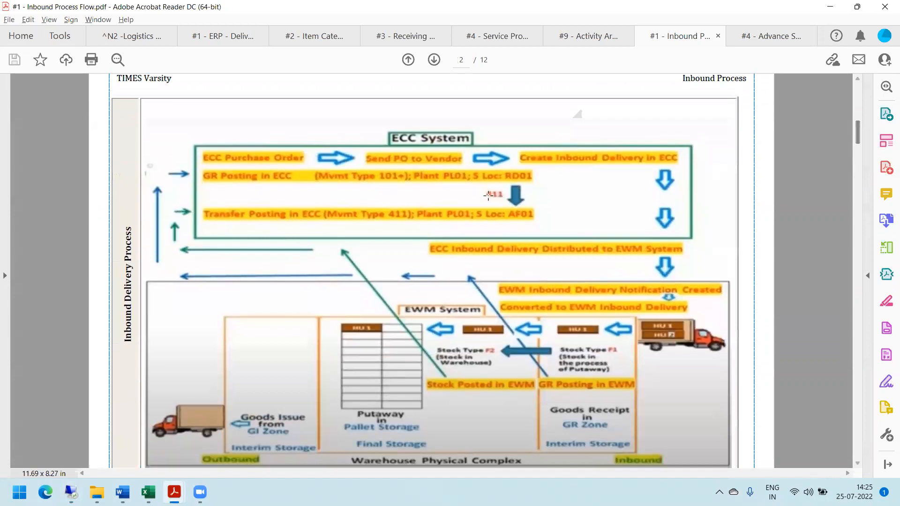
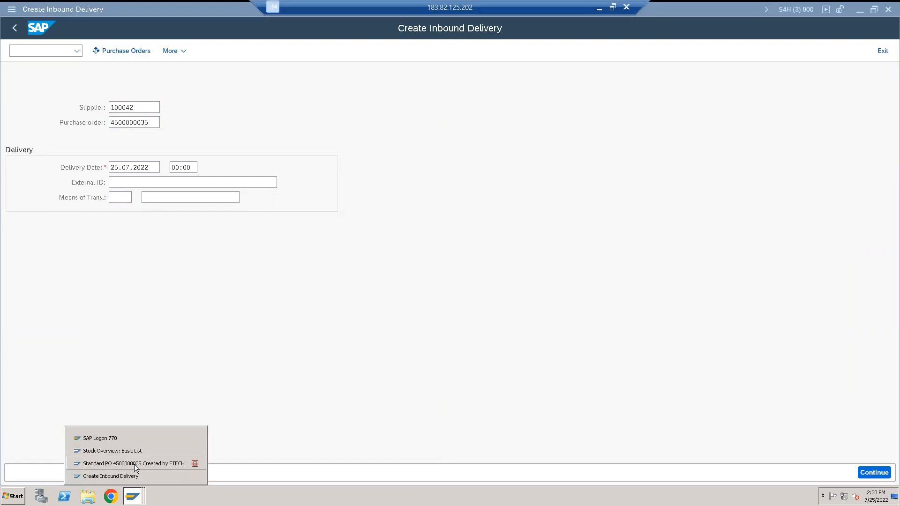
# Examine the purchase order's item overview and its item delivery date, and return to the inbound delivery entry screen
pyautogui.click(134, 464)
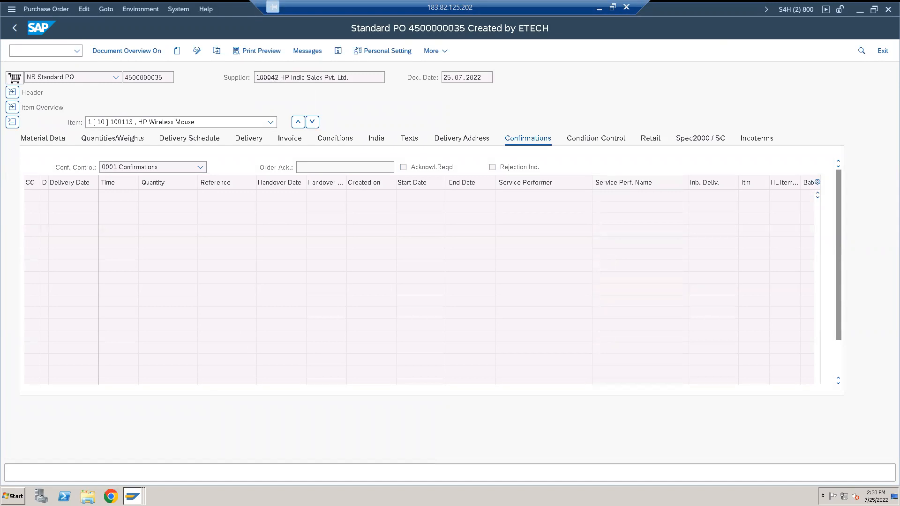
pyautogui.click(132, 495)
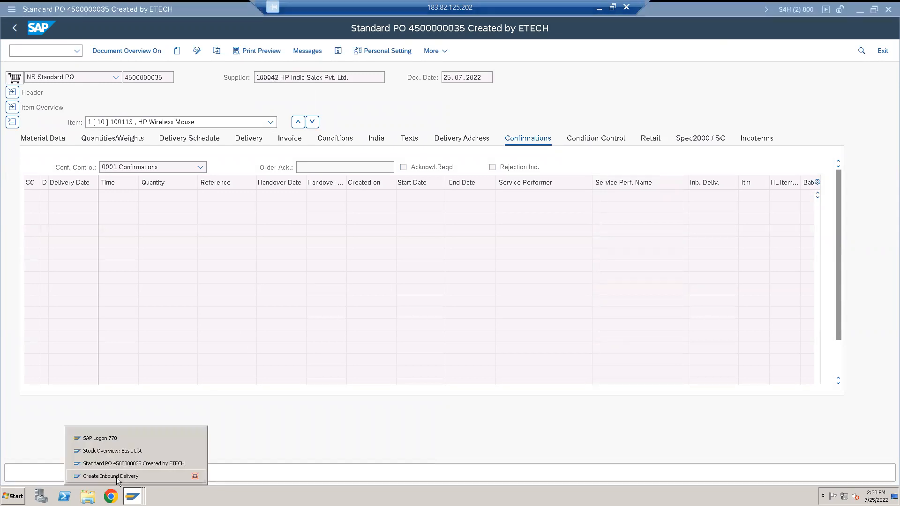
pyautogui.click(116, 476)
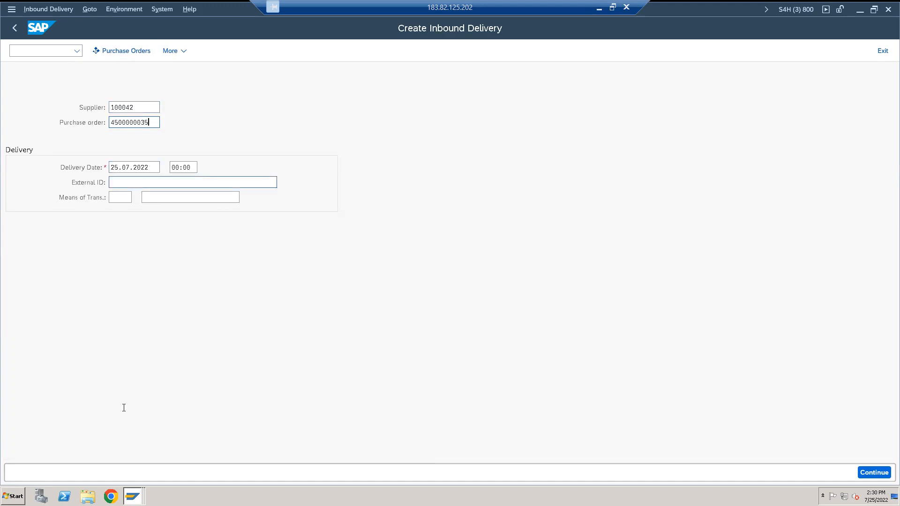
pyautogui.click(133, 496)
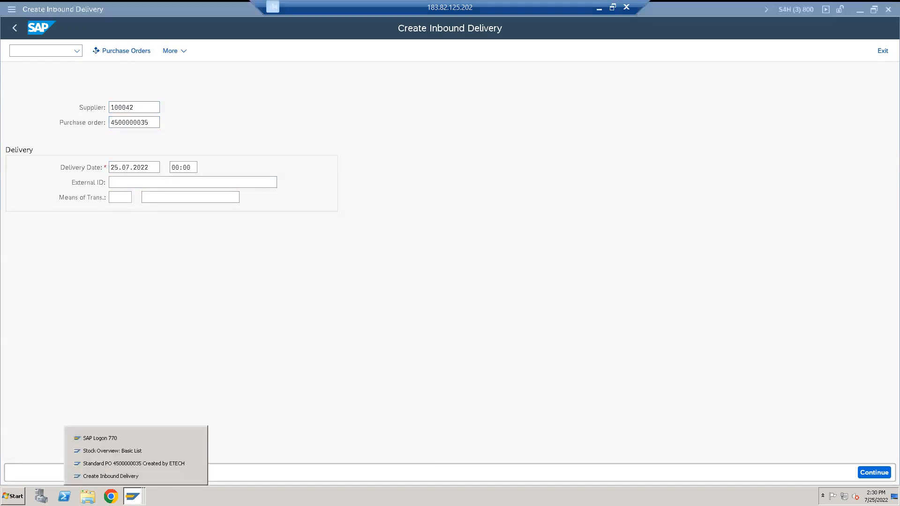
pyautogui.click(128, 462)
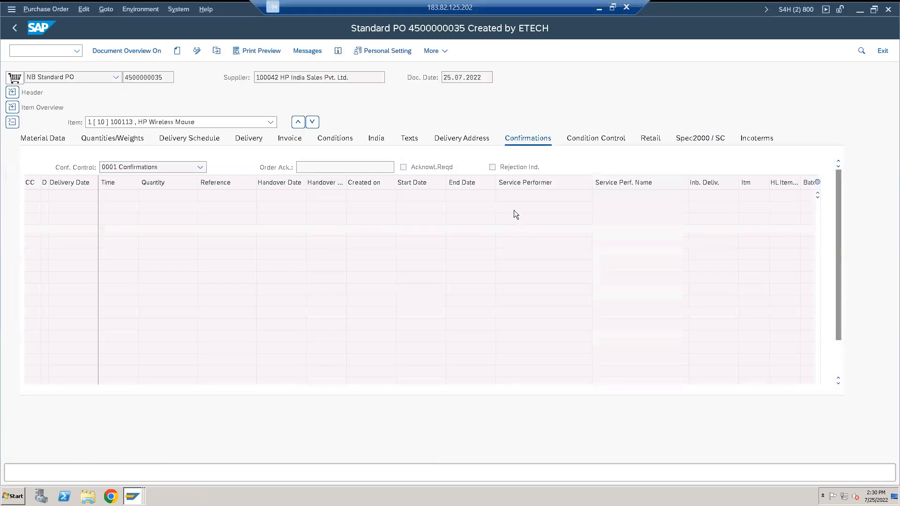
pyautogui.click(13, 109)
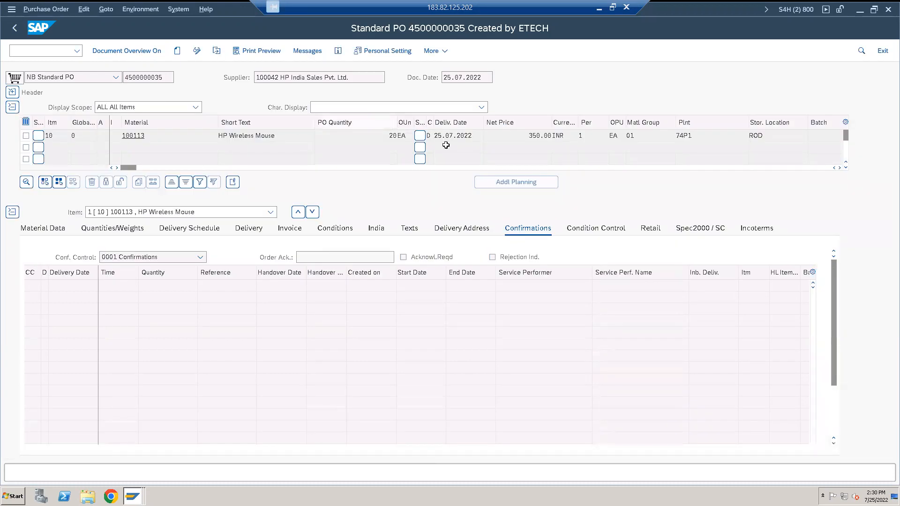
pyautogui.click(470, 135)
pyautogui.click(132, 496)
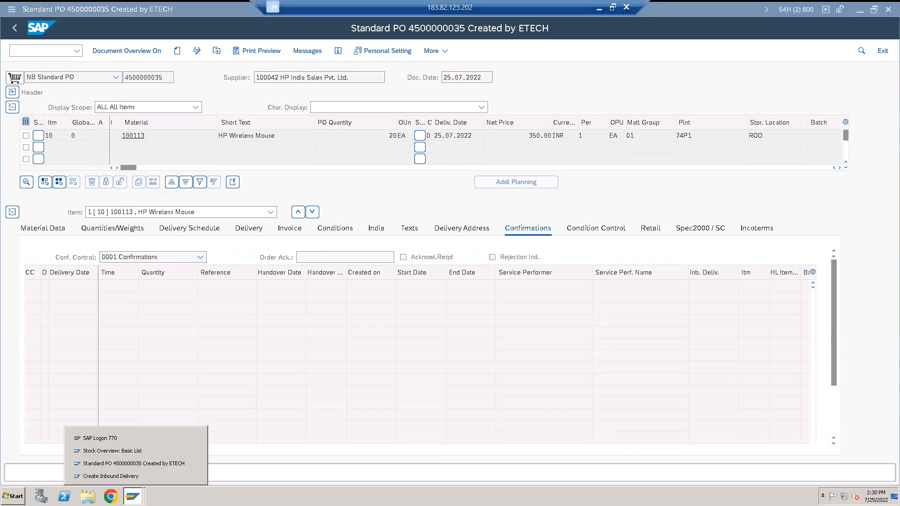
pyautogui.click(125, 479)
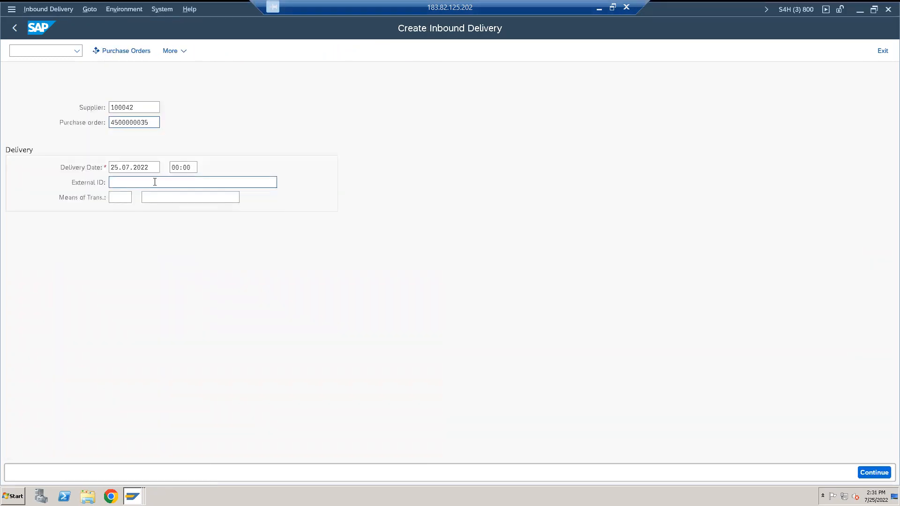
# Set the inbound delivery's External ID to "ASN - " followed by the purchase order number
pyautogui.click(149, 182)
pyautogui.write('ASN')
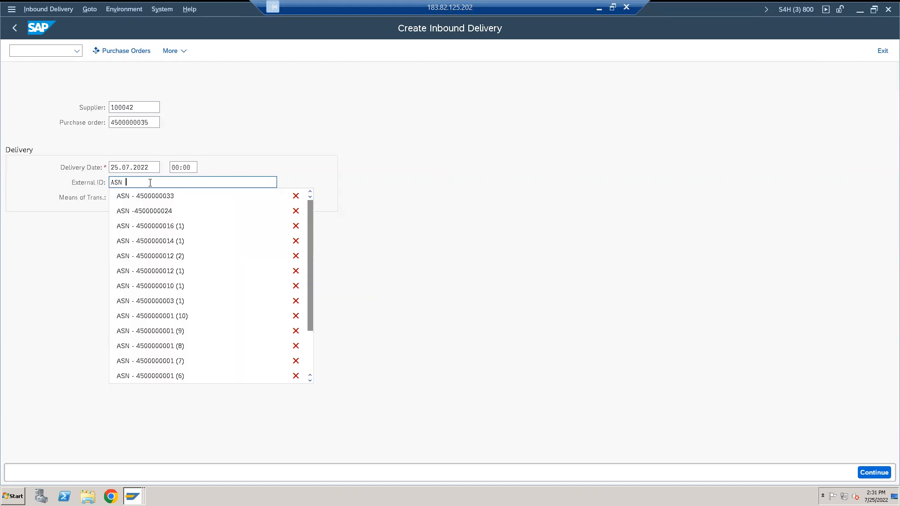
pyautogui.write(' -')
pyautogui.moveTo(155, 122); pyautogui.dragTo(107, 122)
pyautogui.hotkey('ctrl', 'c')
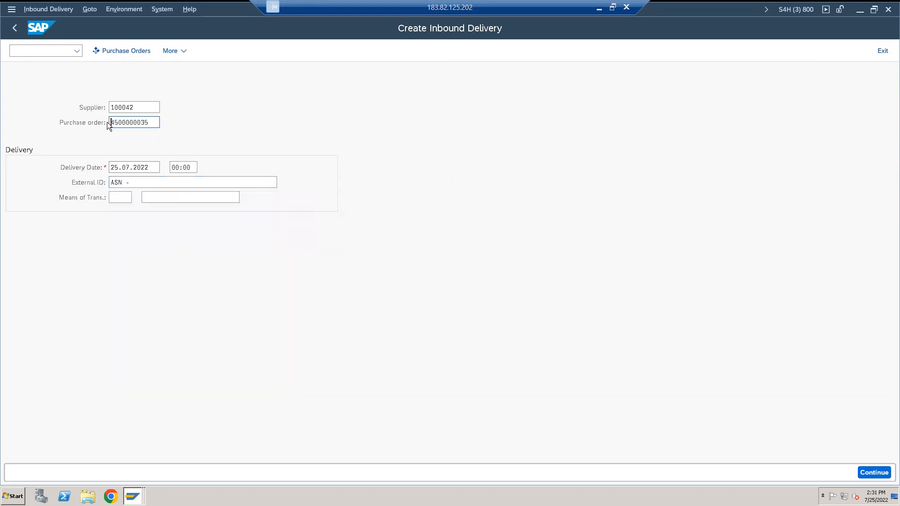
pyautogui.click(151, 183)
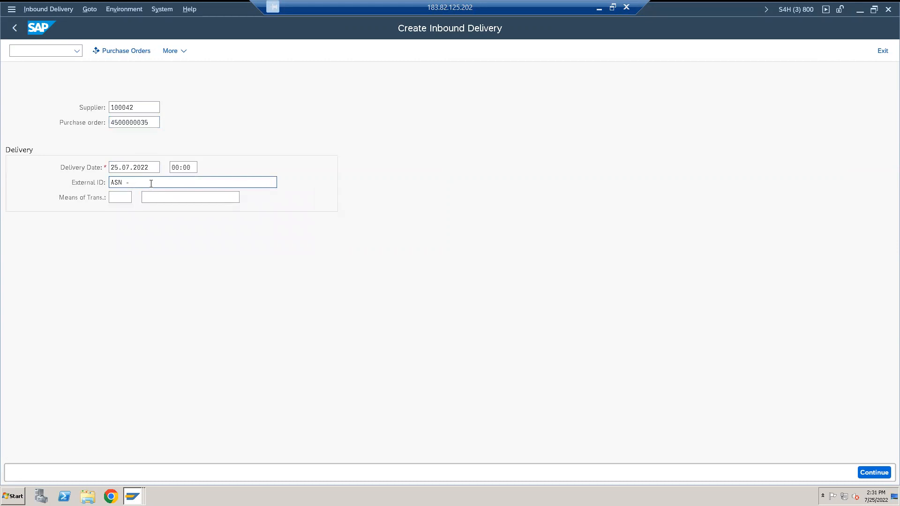
pyautogui.hotkey('ctrl', 'v')
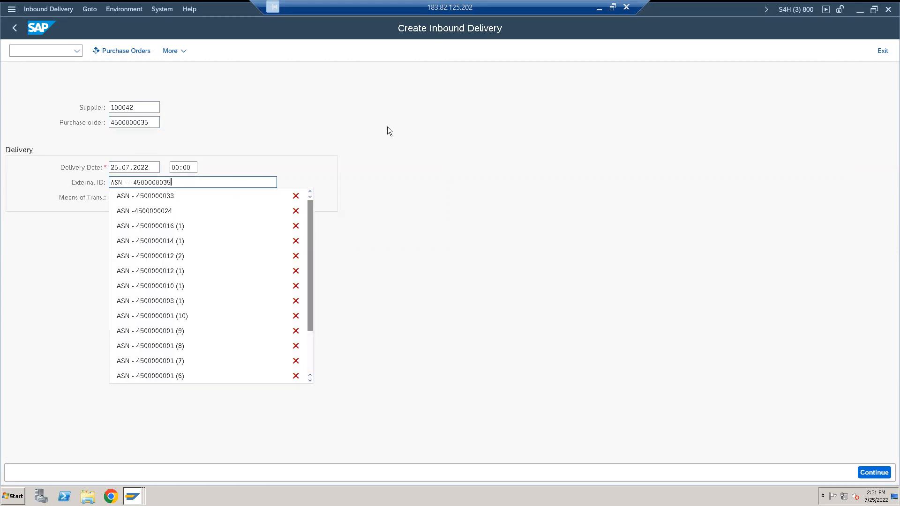
pyautogui.click(243, 125)
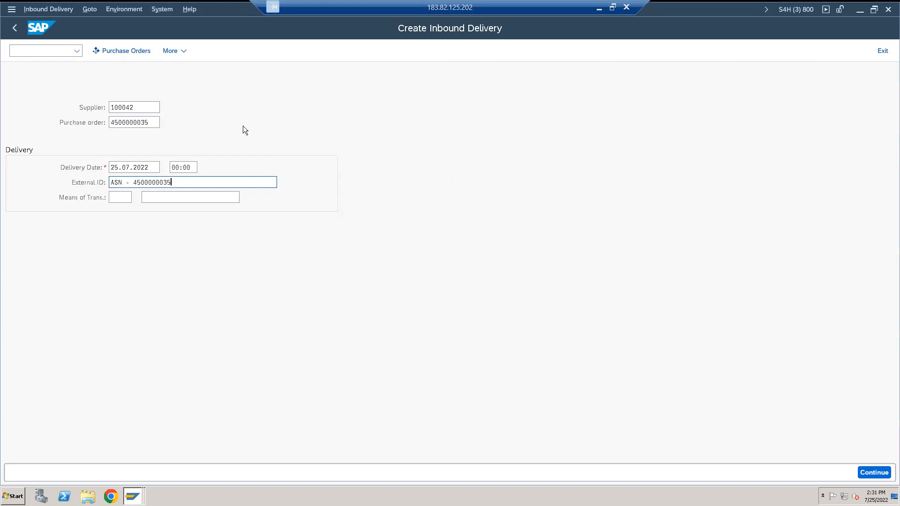
# Choose TRUK (Truck) as the means of transport type for the inbound delivery
pyautogui.click(128, 198)
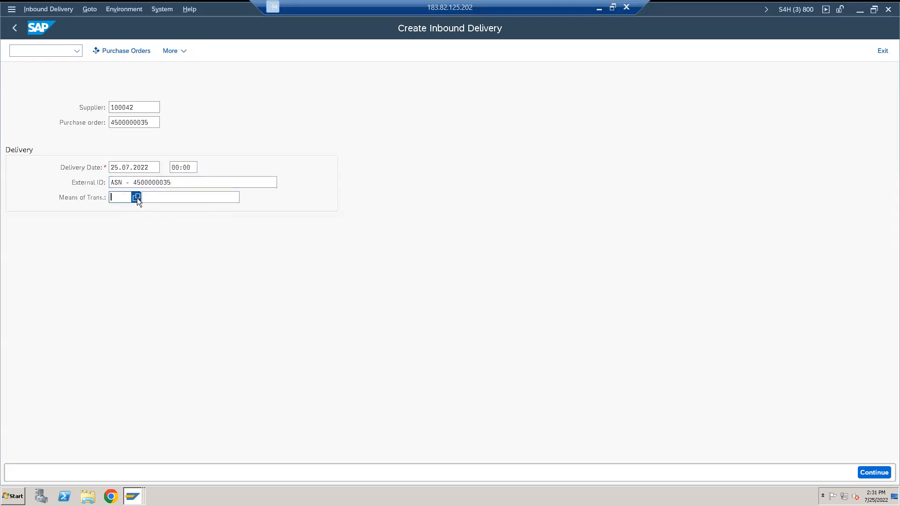
pyautogui.click(136, 197)
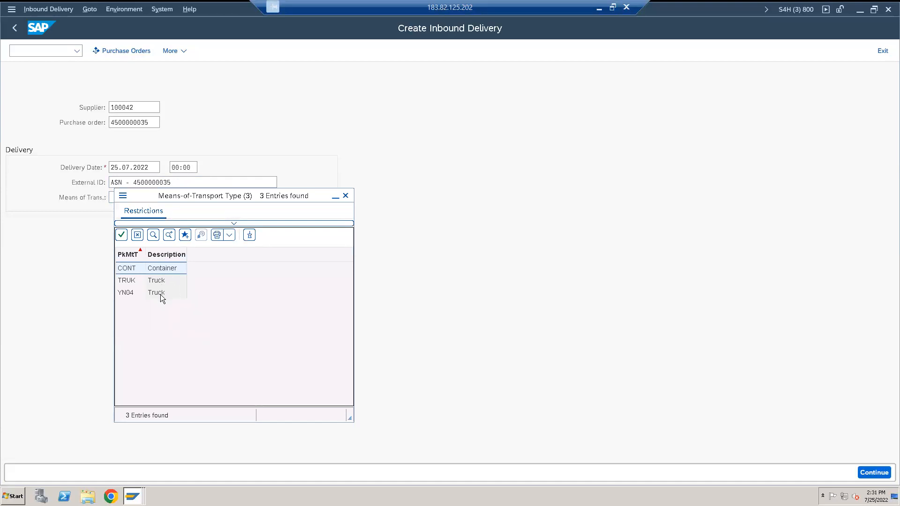
pyautogui.doubleClick(160, 281)
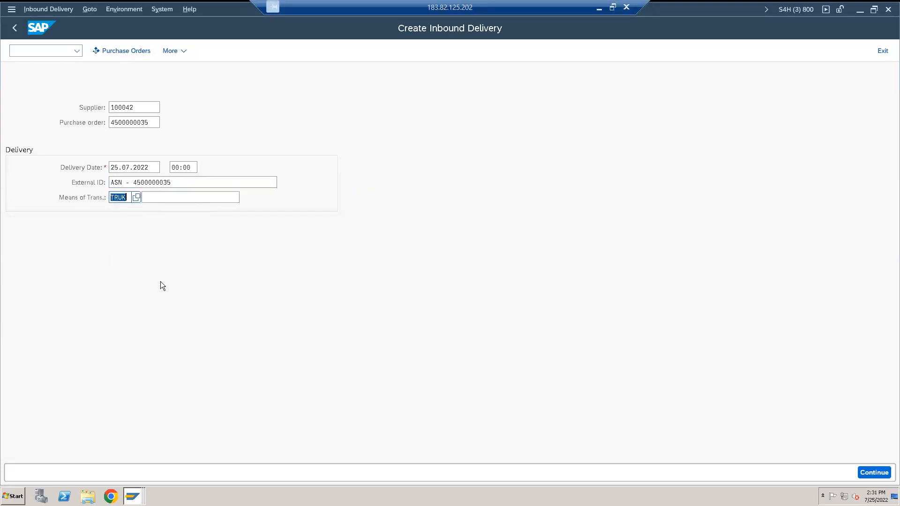
# Enter AP - 10, K 3425 as the means of transport ID and continue to the inbound delivery overview
pyautogui.click(167, 199)
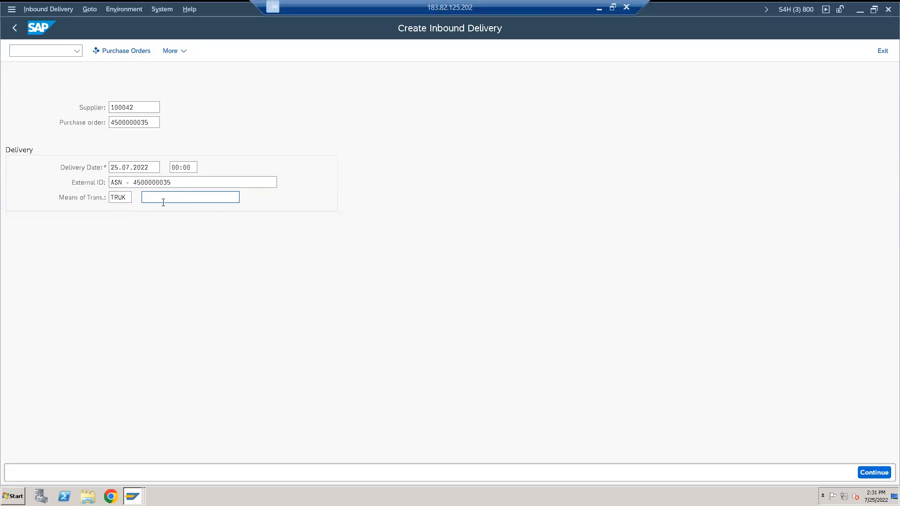
pyautogui.write('KI')
pyautogui.press('BackSpace')
pyautogui.write('A')
pyautogui.press('BackSpace')
pyautogui.press('BackSpace')
pyautogui.press('BackSpace')
pyautogui.press('BackSpace')
pyautogui.press('BackSpace')
pyautogui.write('AP - 10, k')
pyautogui.press('BackSpace')
pyautogui.write('K 3425')
pyautogui.click(884, 471)
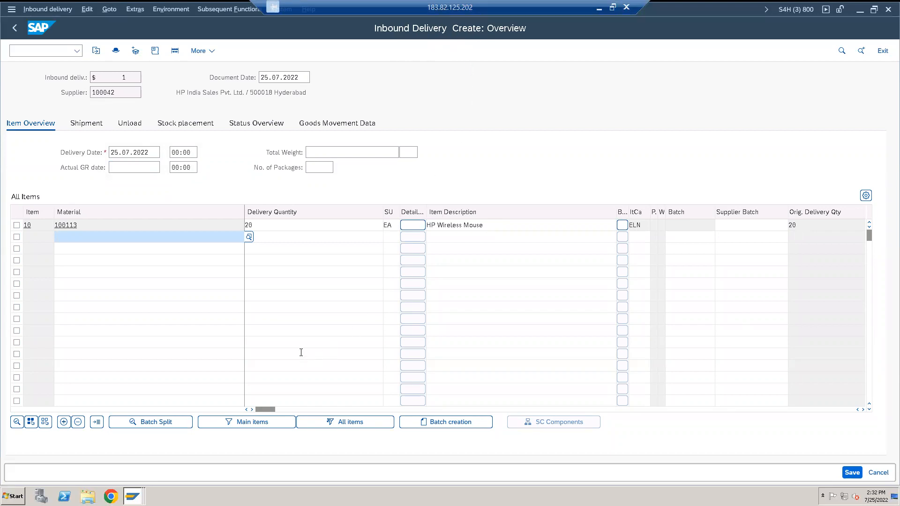
# Check the reference document of the HP Wireless Mouse item and set its delivery quantity to 5
pyautogui.click(251, 411)
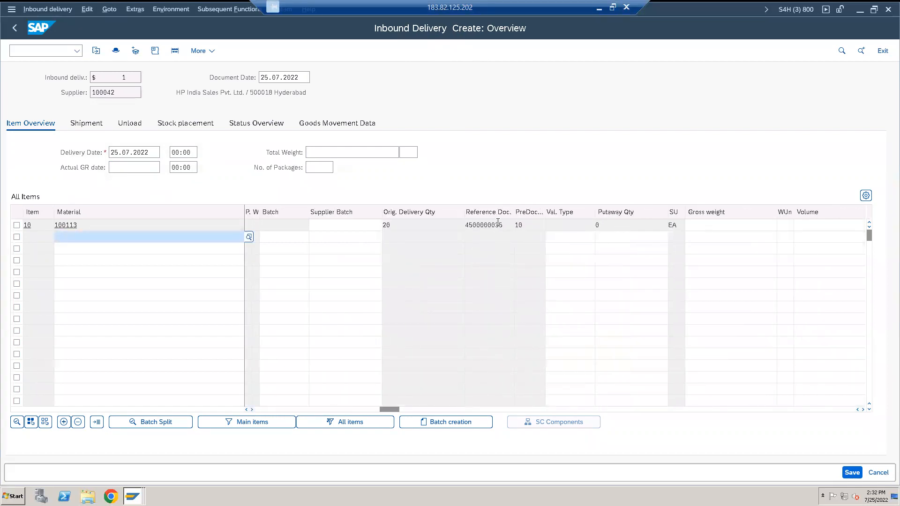
pyautogui.click(498, 224)
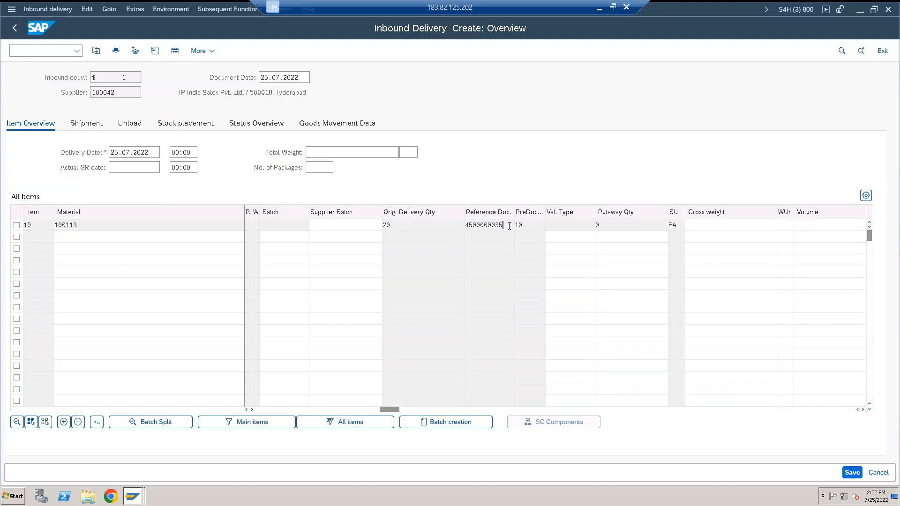
pyautogui.click(133, 496)
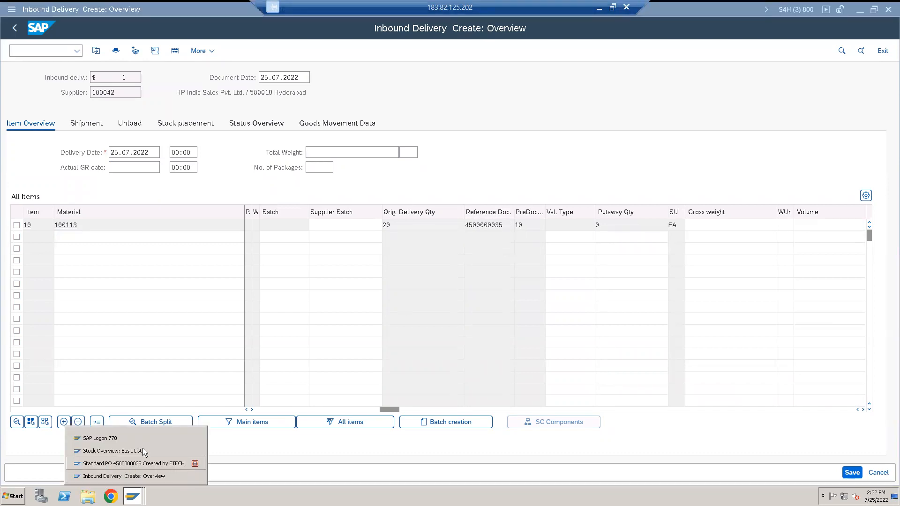
pyautogui.click(493, 152)
pyautogui.moveTo(389, 410); pyautogui.dragTo(262, 408)
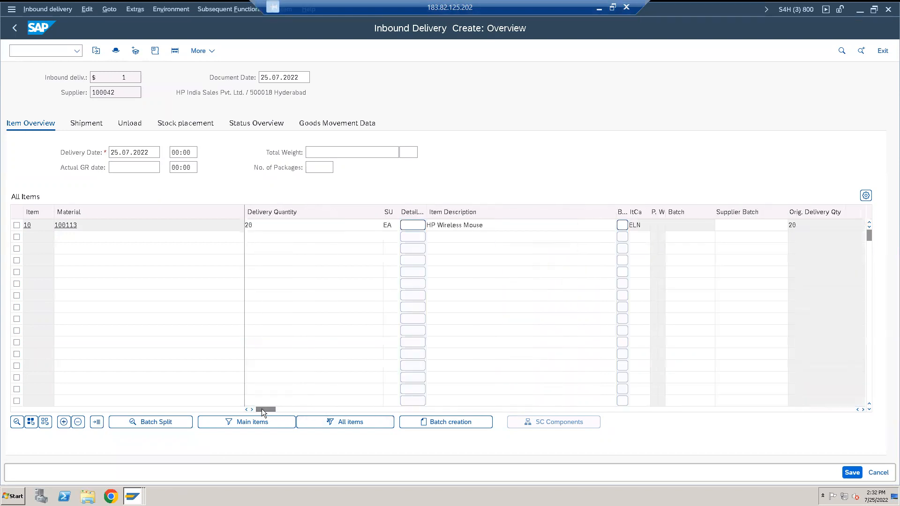
pyautogui.click(285, 225)
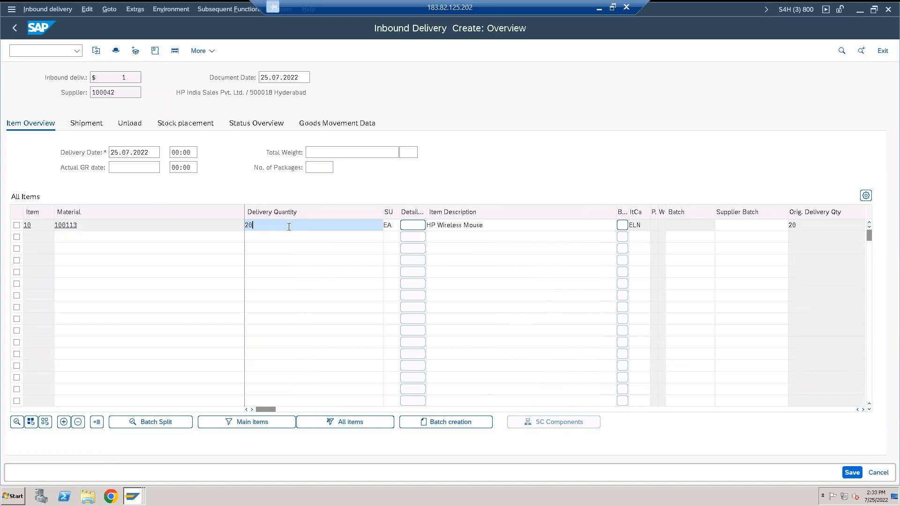
pyautogui.press('BackSpace')
pyautogui.press('BackSpace')
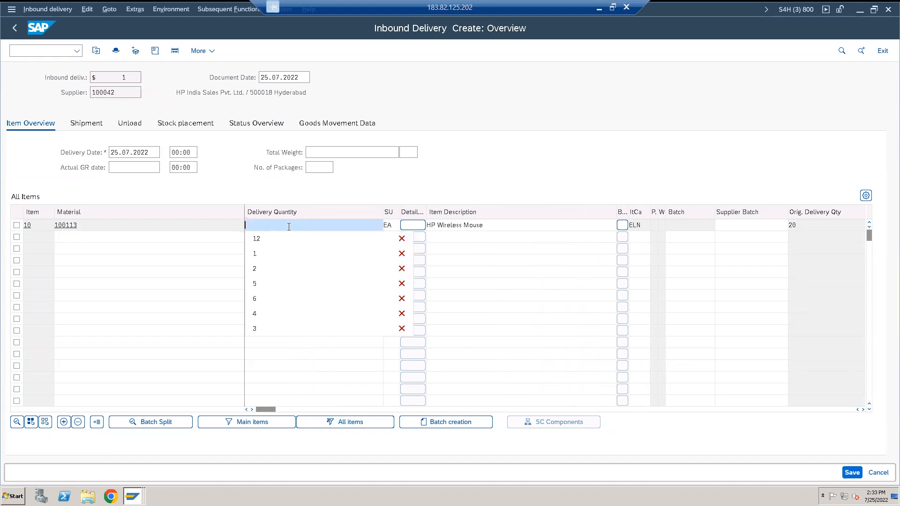
pyautogui.write('5')
pyautogui.press('Return')
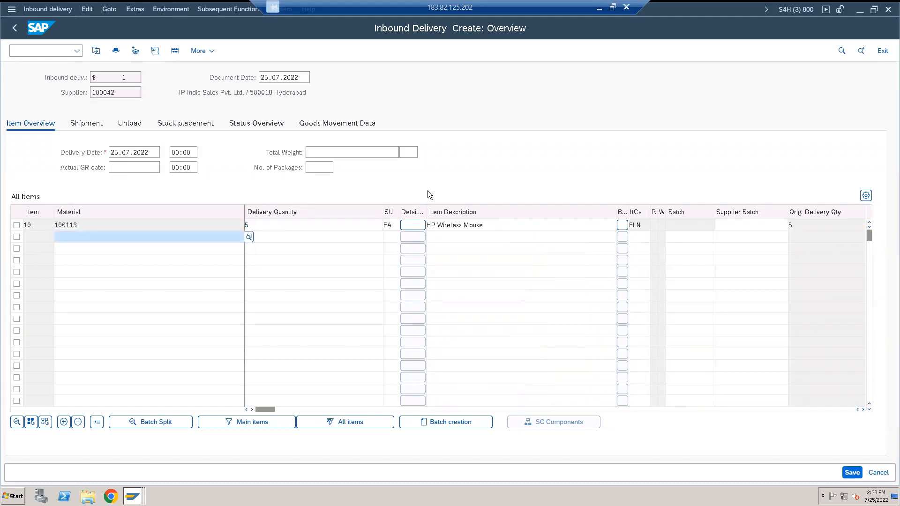
pyautogui.click(276, 226)
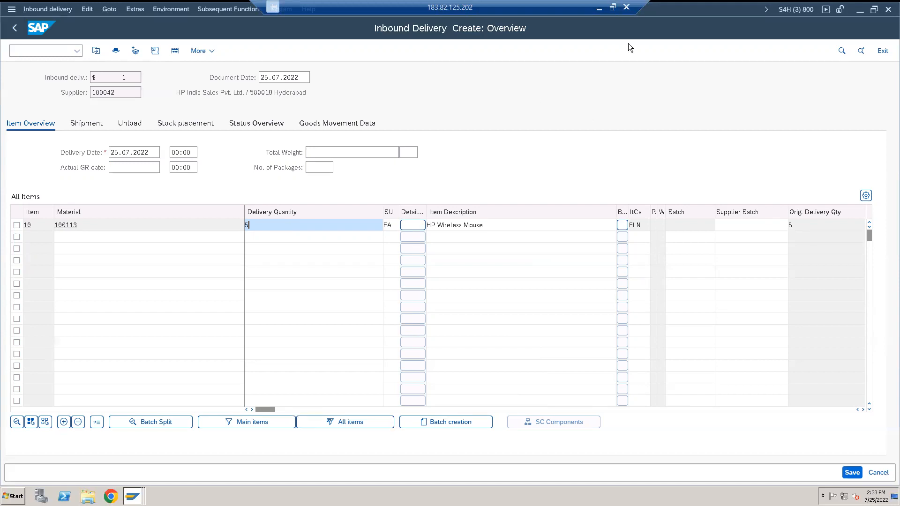
# Minimize the remote session and look into the SAP S4 HANA - 2020 folder on the local desktop
pyautogui.click(600, 10)
pyautogui.press('super+d')
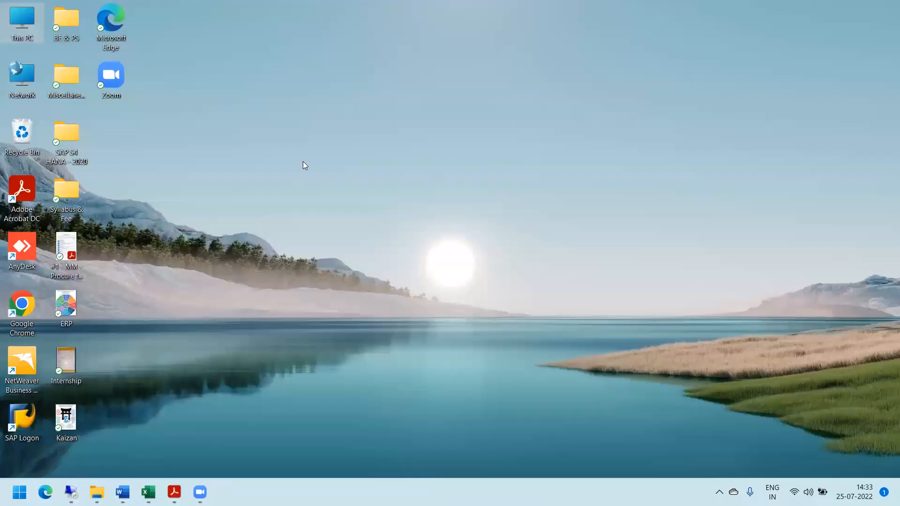
pyautogui.doubleClick(72, 136)
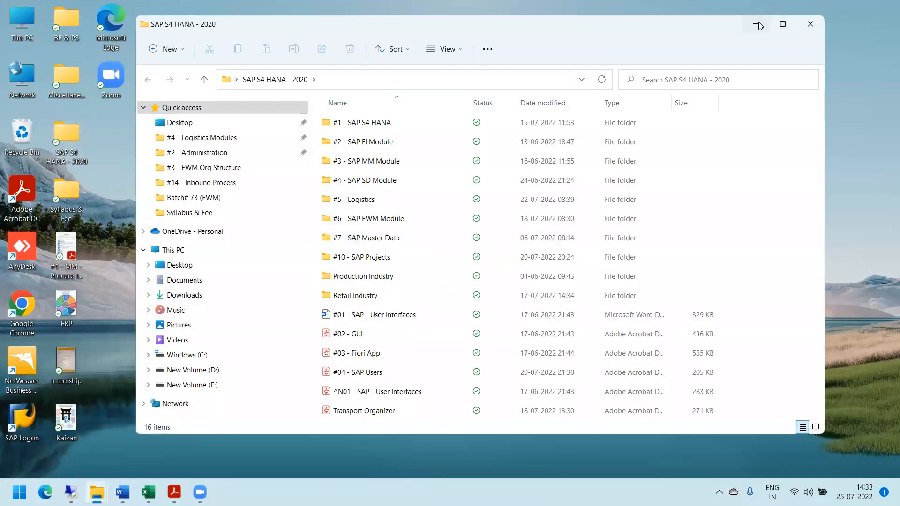
pyautogui.click(758, 25)
# Browse New Volume (E:) through #1 - SAP, SAP Training, SAP - Modules and Functional Modules to the #3 - General folder
pyautogui.doubleClick(16, 20)
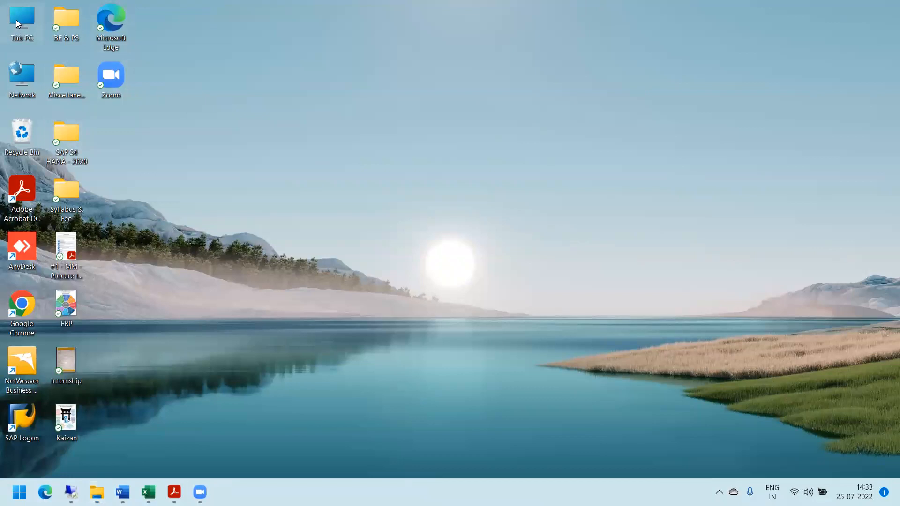
pyautogui.click(797, 38)
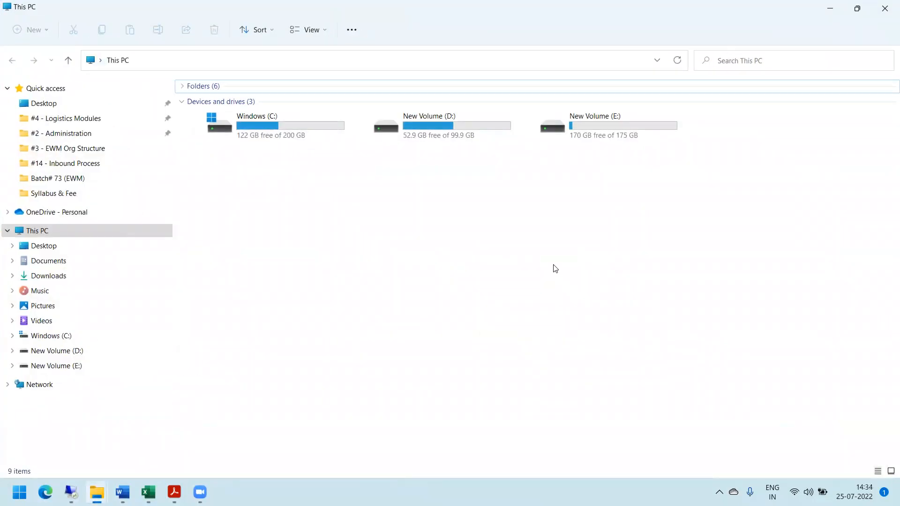
pyautogui.doubleClick(579, 125)
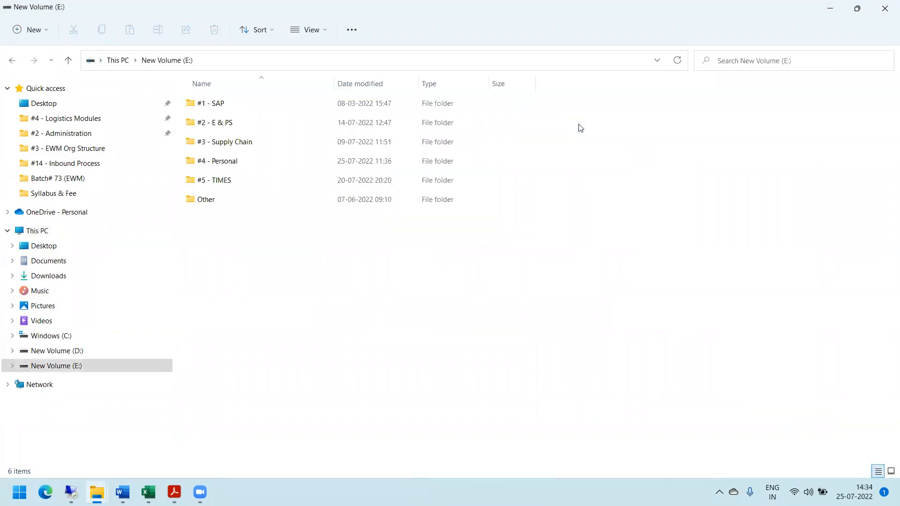
pyautogui.doubleClick(233, 108)
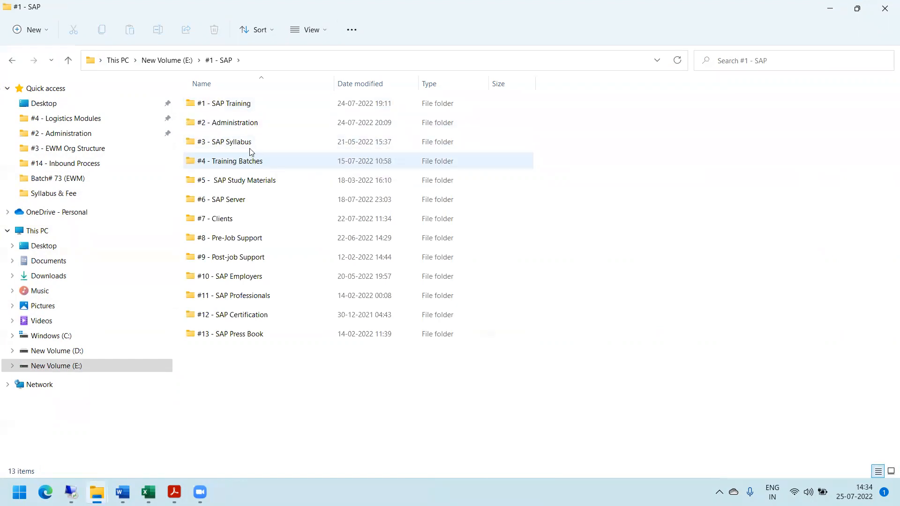
pyautogui.doubleClick(243, 106)
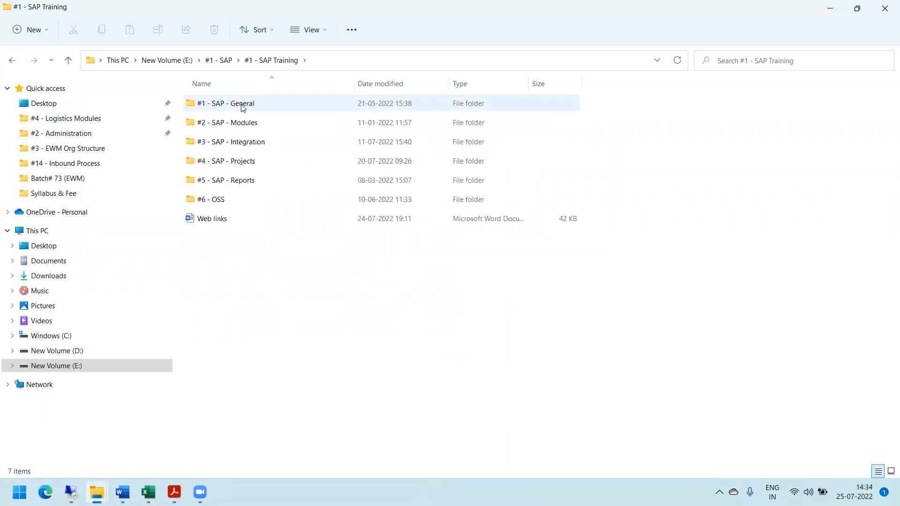
pyautogui.doubleClick(243, 122)
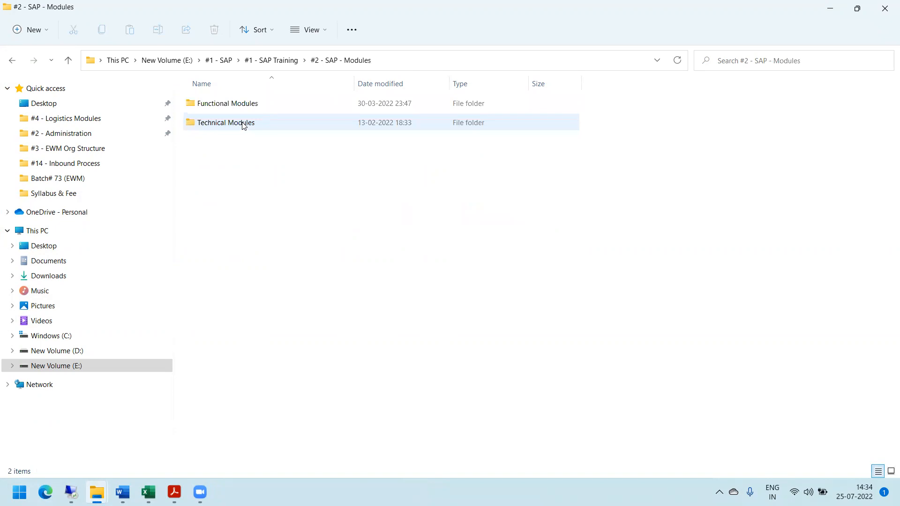
pyautogui.doubleClick(241, 110)
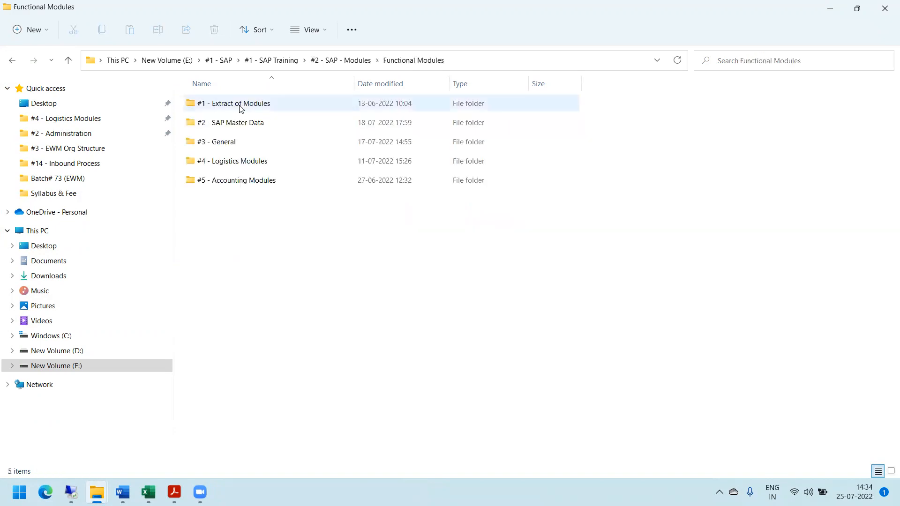
pyautogui.doubleClick(230, 145)
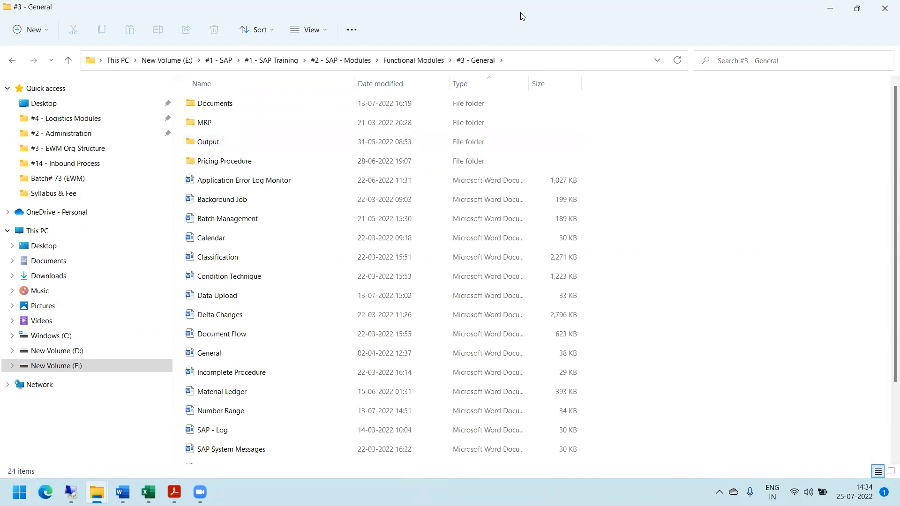
# Look through the General folder under Technical Modules for the IDoc material and go back to #2 - SAP - Modules
pyautogui.click(12, 61)
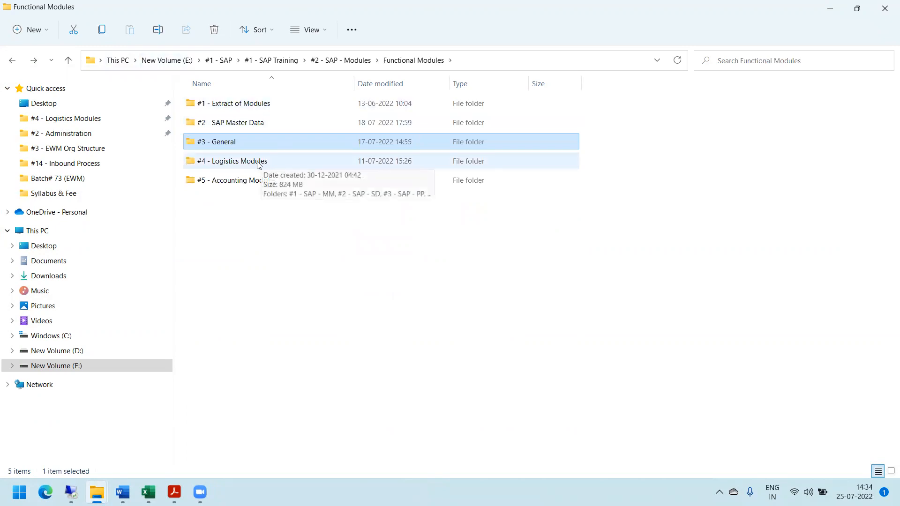
pyautogui.click(12, 61)
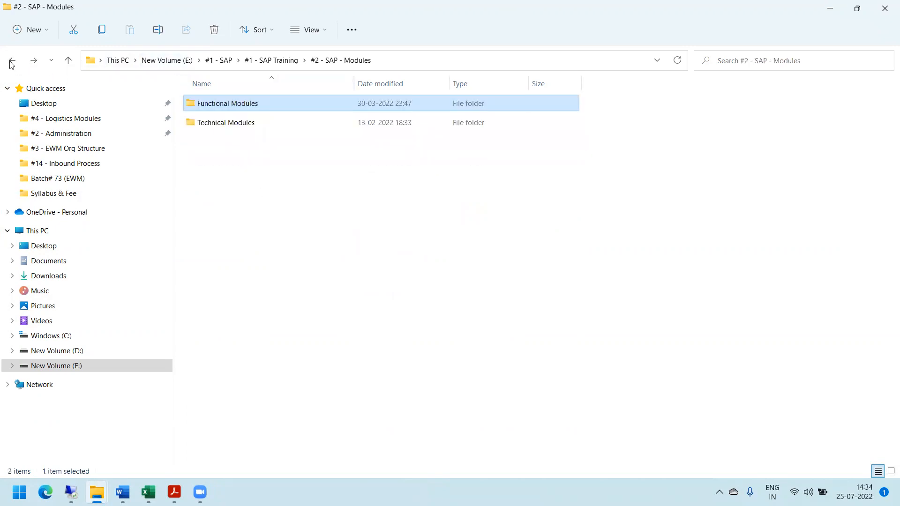
pyautogui.doubleClick(227, 122)
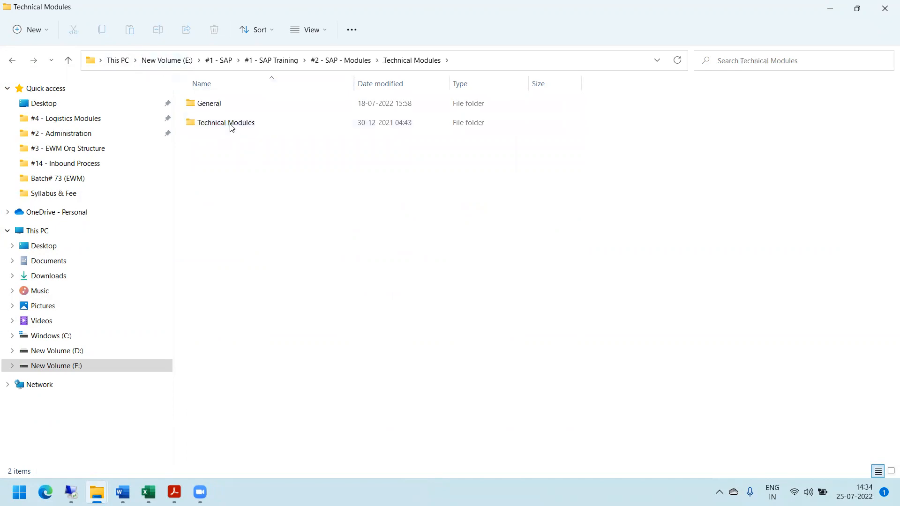
pyautogui.doubleClick(217, 106)
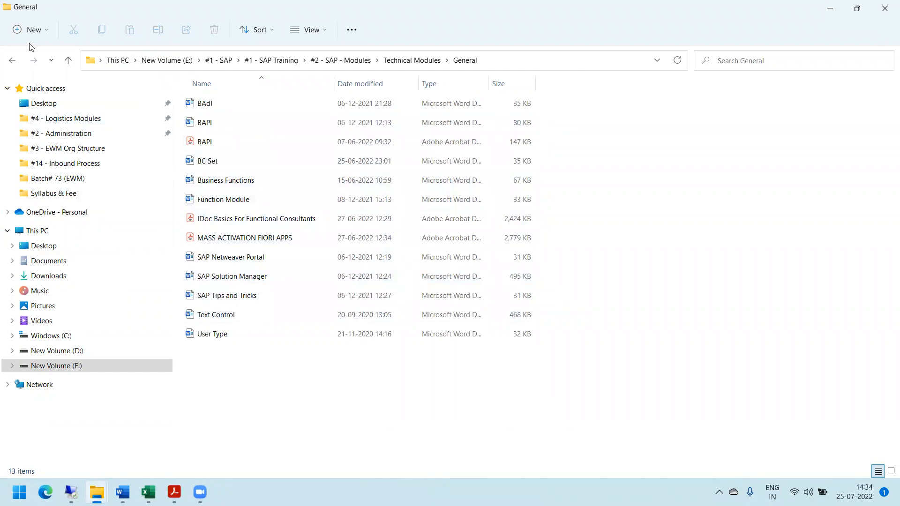
pyautogui.click(11, 61)
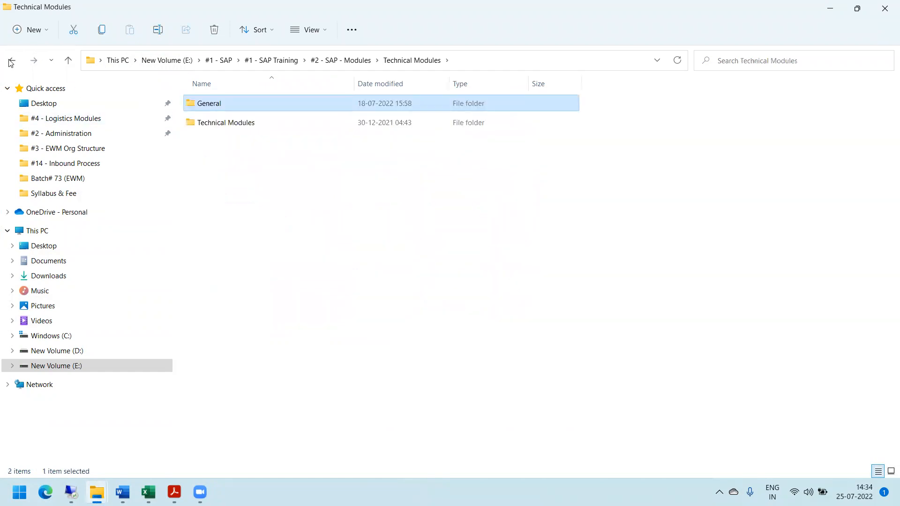
pyautogui.click(11, 61)
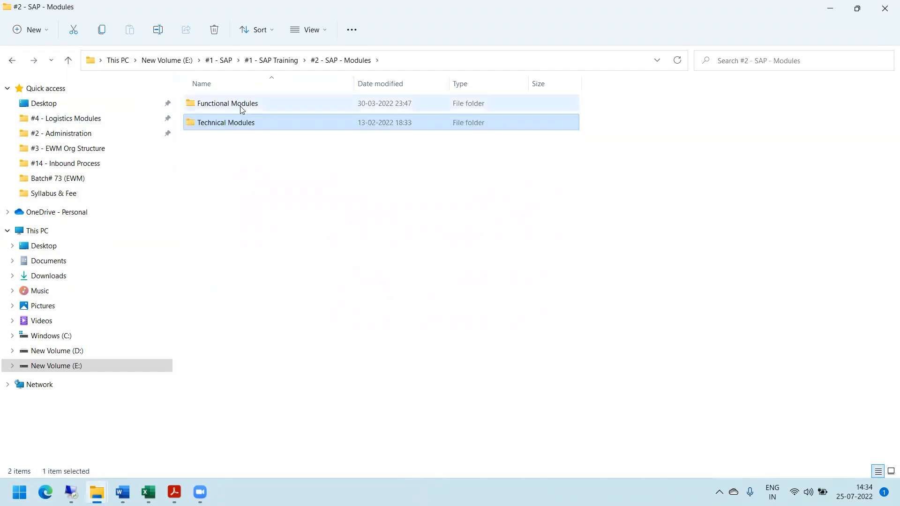
# Check the #3 - General folder under Functional Modules again and return to #2 - SAP - Modules
pyautogui.doubleClick(242, 109)
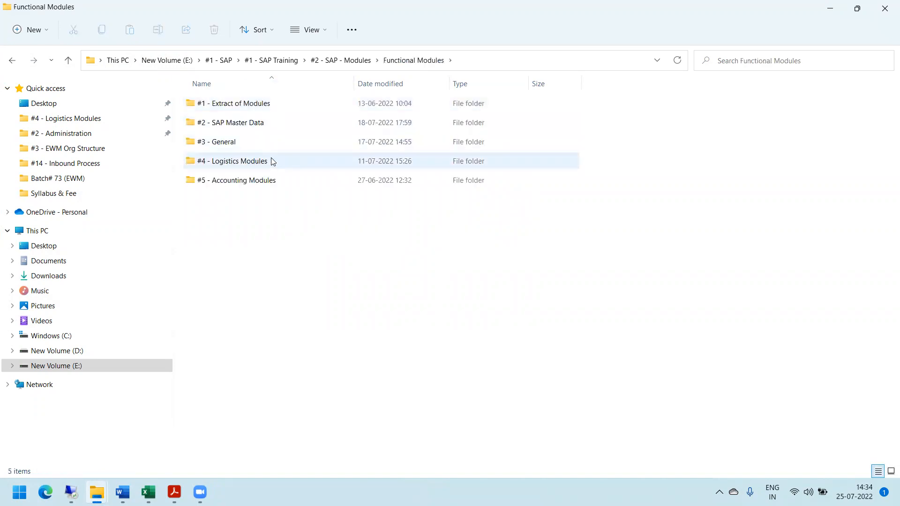
pyautogui.doubleClick(225, 141)
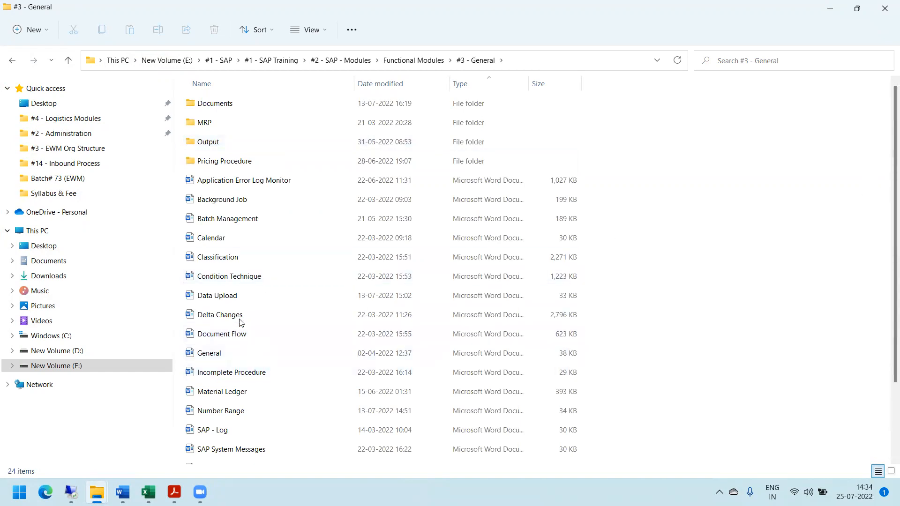
pyautogui.click(7, 63)
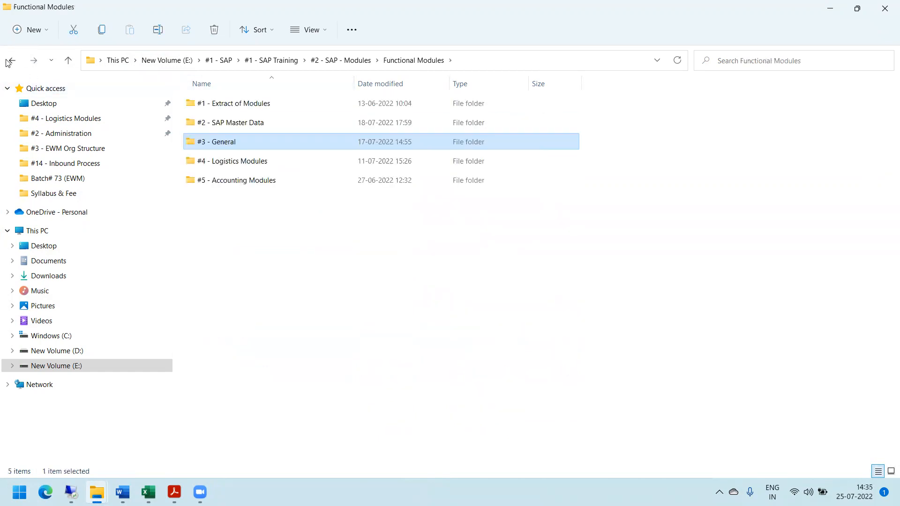
pyautogui.click(7, 62)
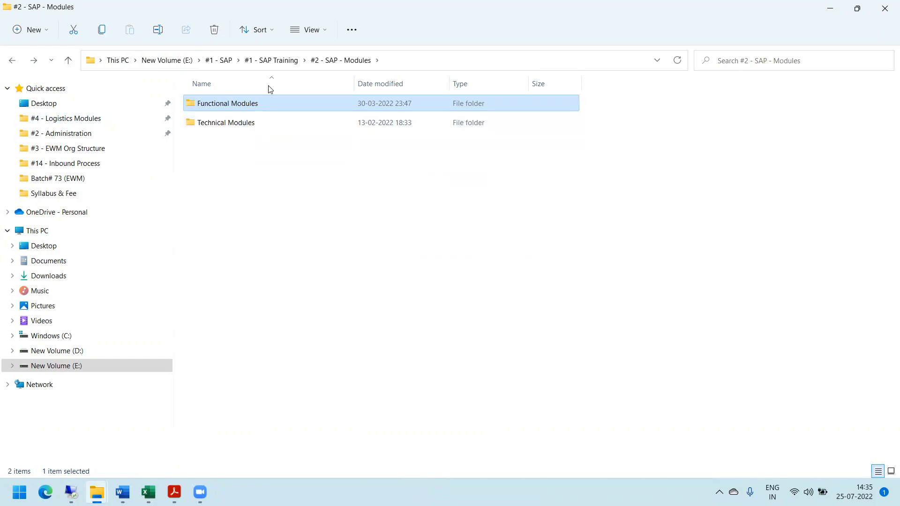
# Search the whole #1 - SAP folder for Idoc
pyautogui.click(221, 64)
pyautogui.click(751, 61)
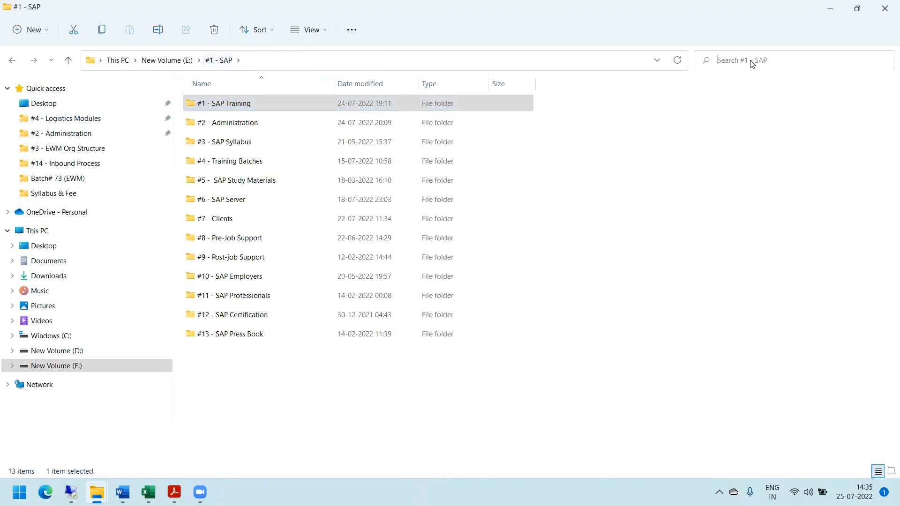
pyautogui.write('Idoc')
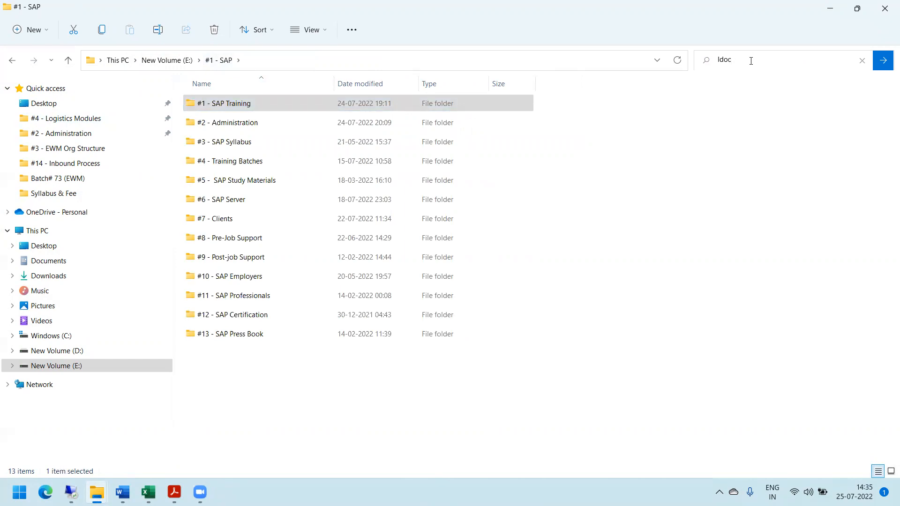
pyautogui.click(882, 65)
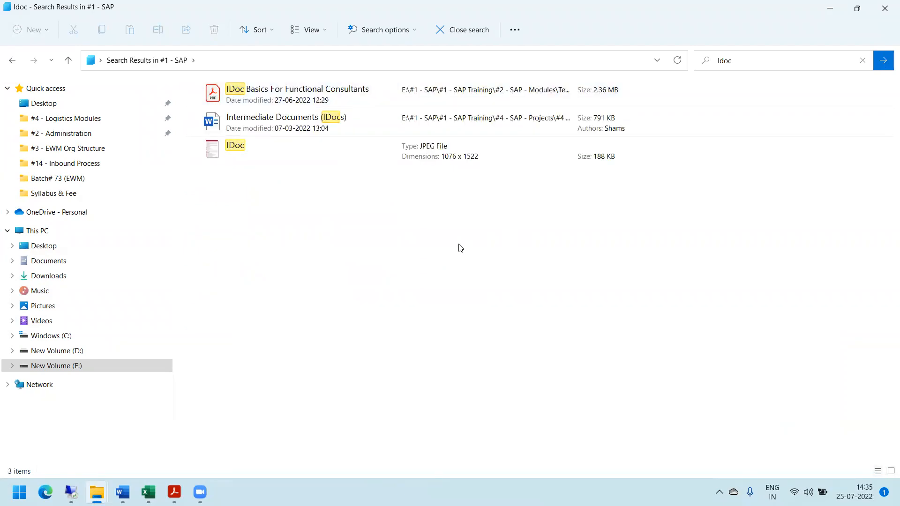
# Open the Intermediate Documents (IDocs) file in Word with editing enabled and look at its explanation of IDocs
pyautogui.doubleClick(289, 122)
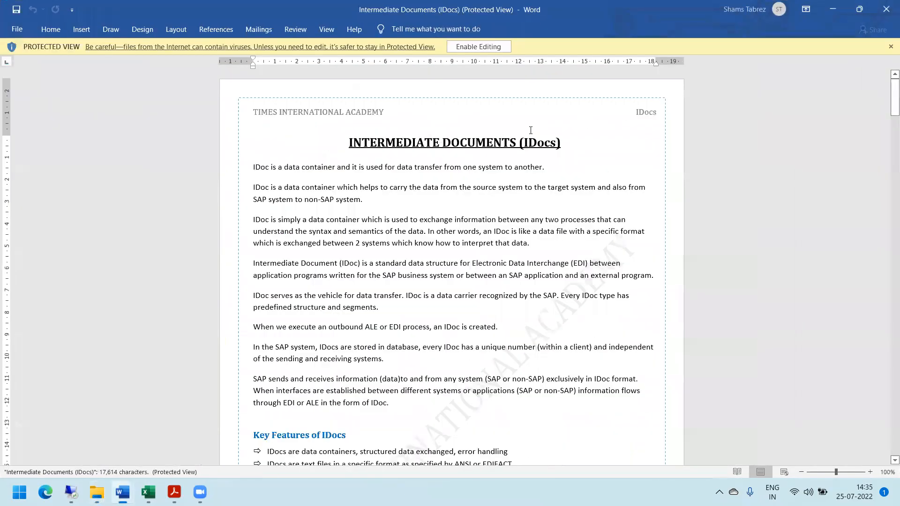
pyautogui.click(501, 46)
pyautogui.moveTo(894, 94); pyautogui.dragTo(882, 60)
pyautogui.click(833, 10)
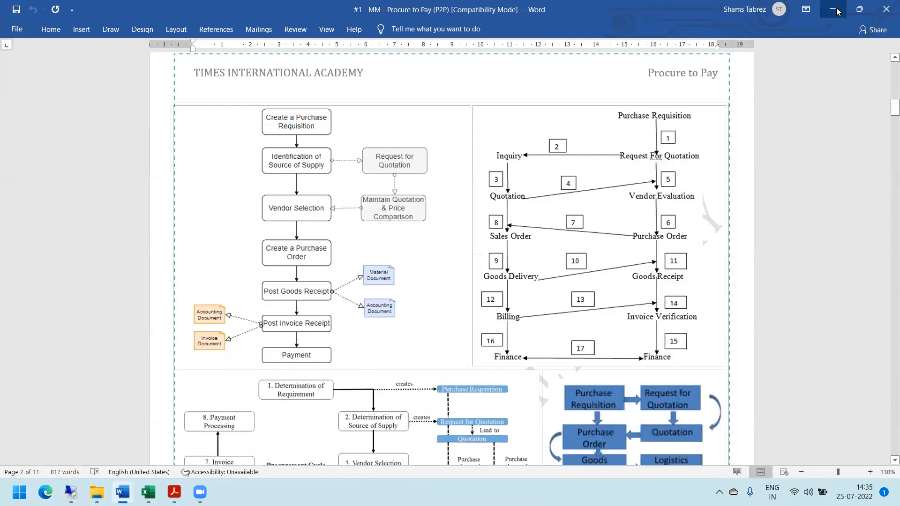
# Return to the search results in File Explorer and search the #1 - SAP folder for EDI instead
pyautogui.moveTo(97, 492)
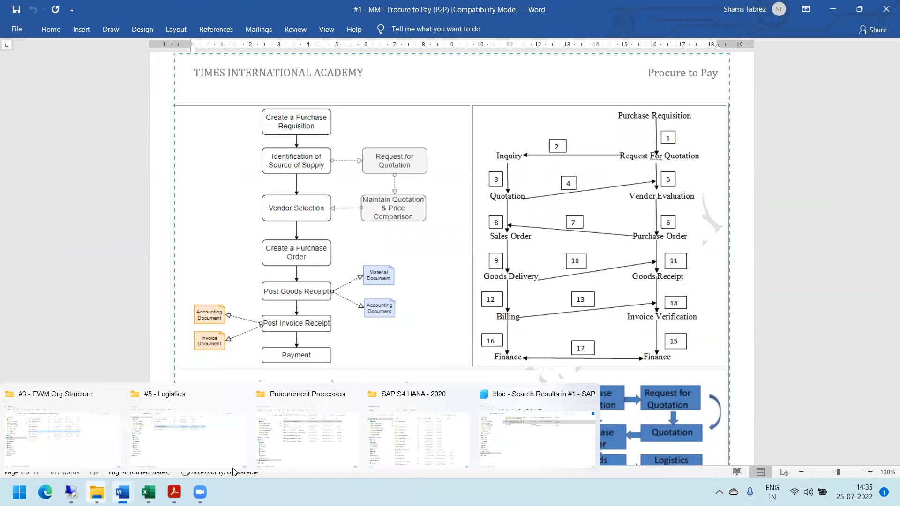
pyautogui.click(521, 397)
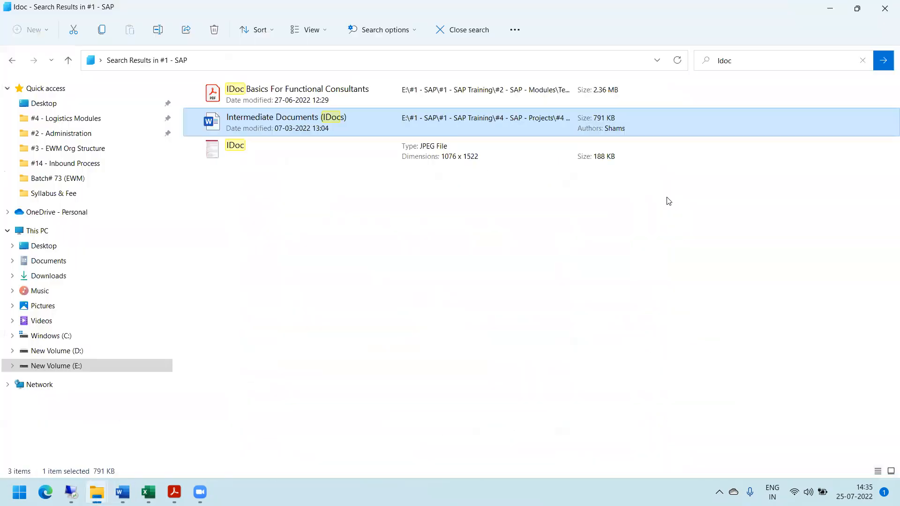
pyautogui.click(740, 61)
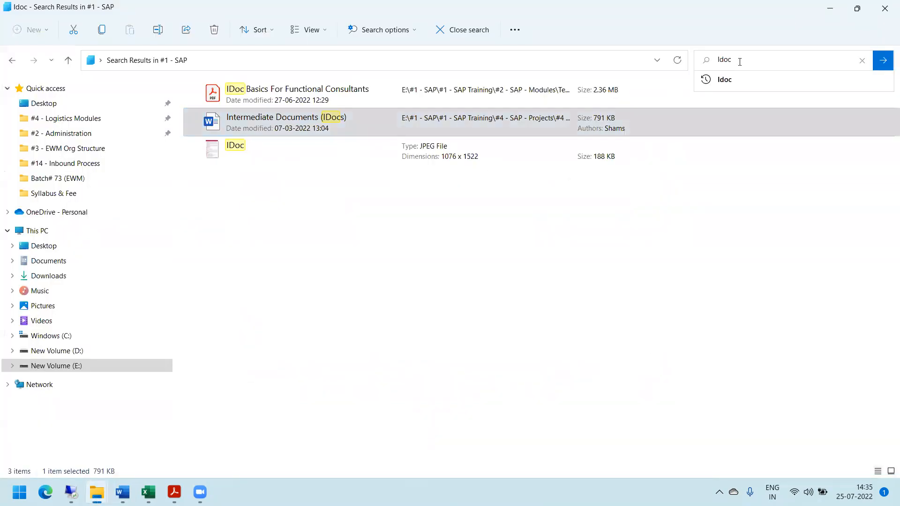
pyautogui.press('BackSpace')
pyautogui.press('BackSpace')
pyautogui.press('BackSpace')
pyautogui.press('BackSpace')
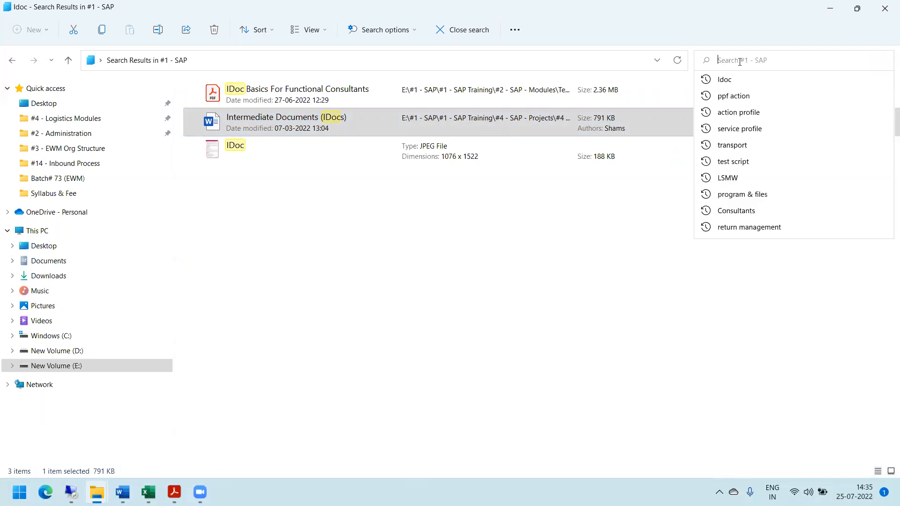
pyautogui.write('EDI')
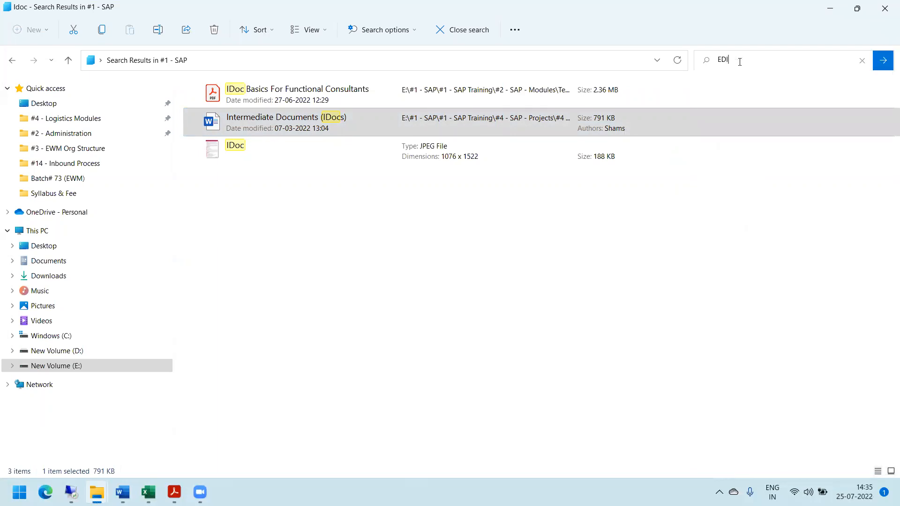
pyautogui.press('Return')
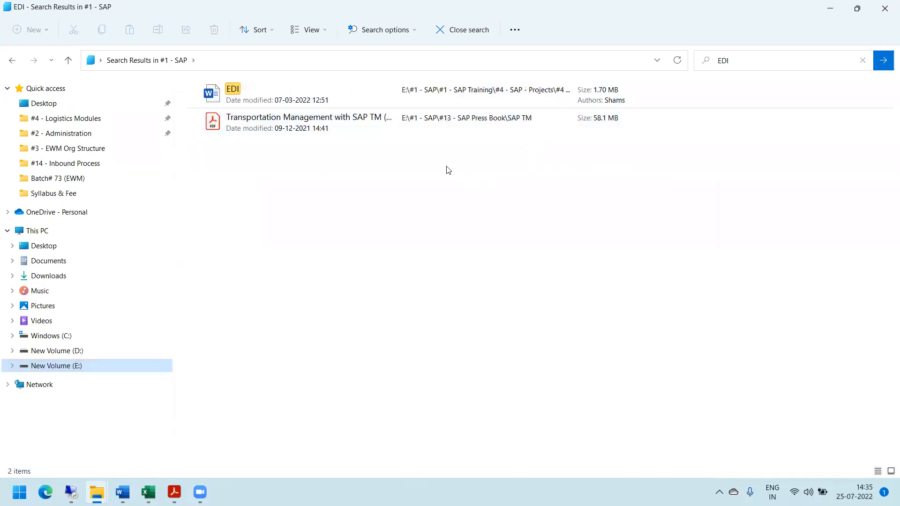
# Open the EDI document in Word, examine order processing with and without EDI, and return to the search results
pyautogui.doubleClick(284, 89)
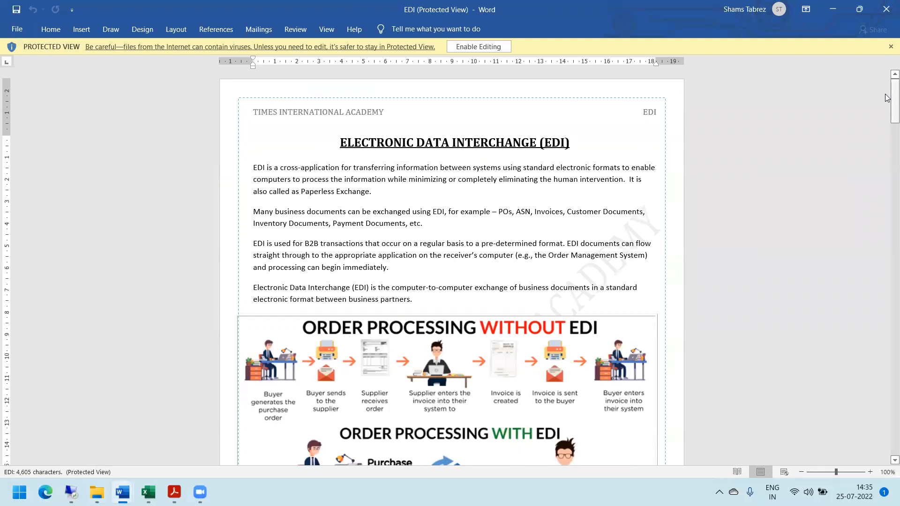
pyautogui.moveTo(887, 98); pyautogui.dragTo(850, 111)
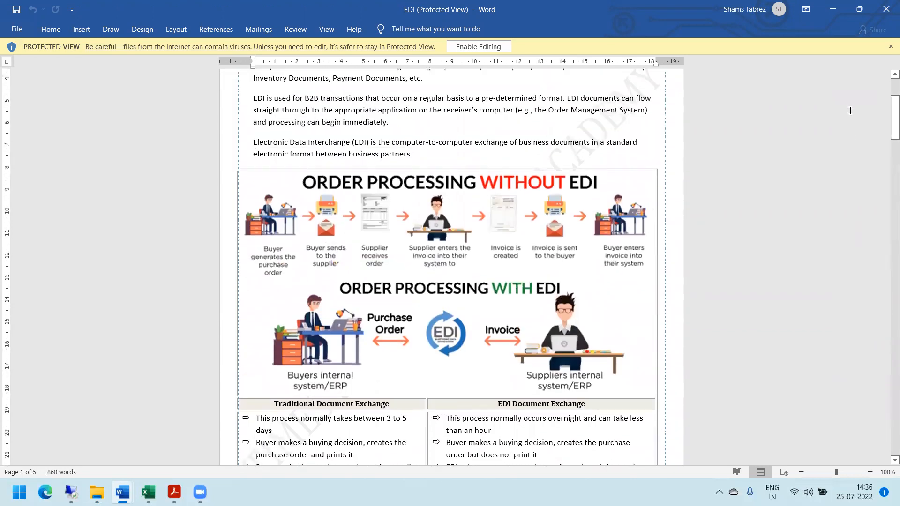
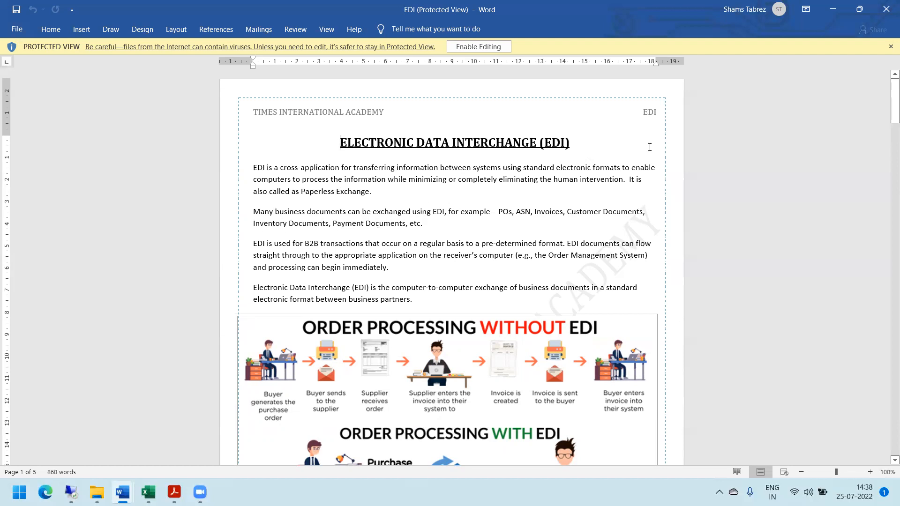
pyautogui.moveTo(887, 116)
pyautogui.mouseDown()
pyautogui.moveTo(883, 213)
pyautogui.moveTo(881, 101)
pyautogui.mouseUp()
pyautogui.click(886, 10)
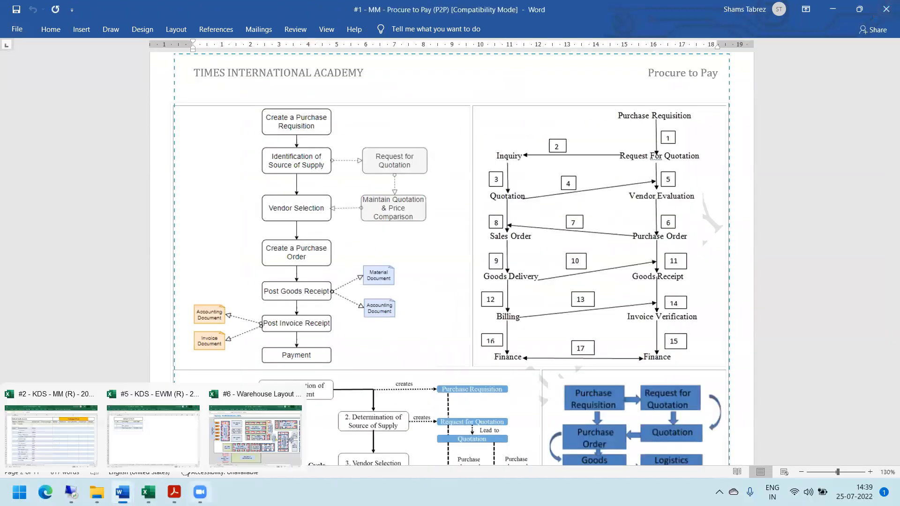
pyautogui.moveTo(97, 492)
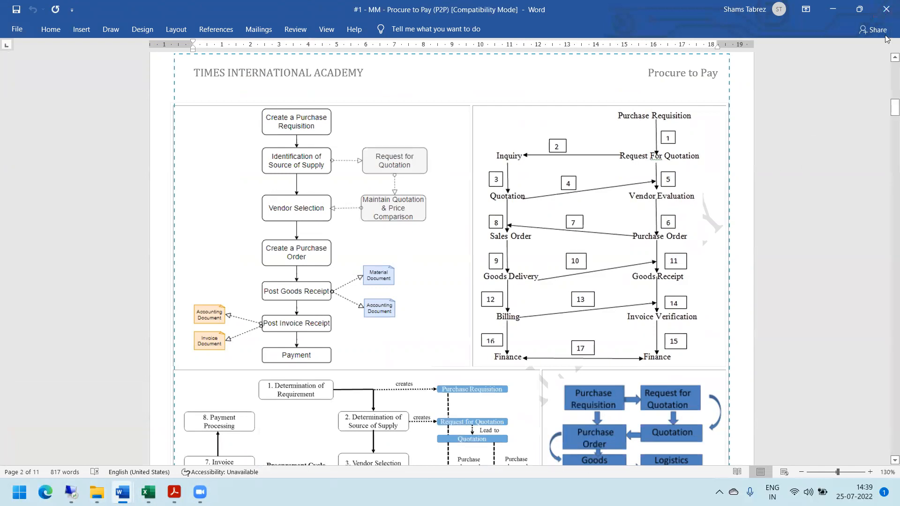
pyautogui.click(836, 10)
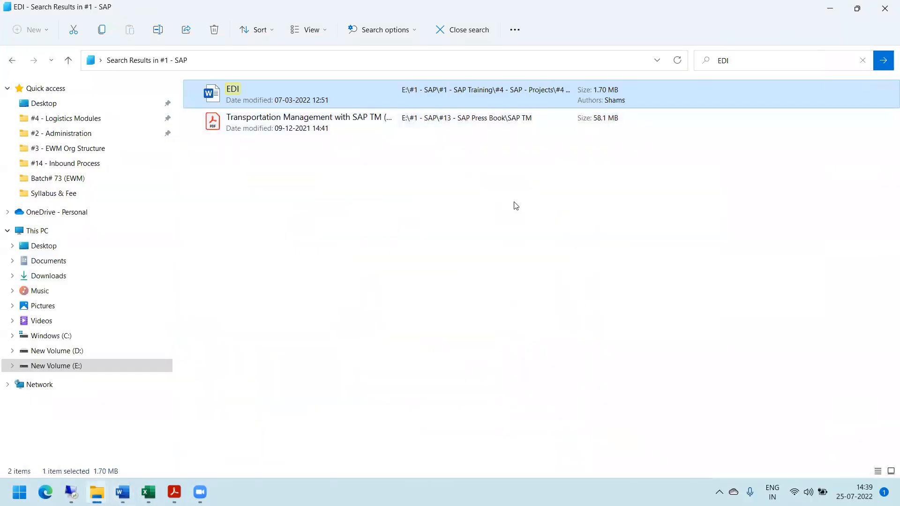
# Close the EDI search results, return to the SAP remote session and check the inbound delivery's quantity, total weight and number of packages
pyautogui.click(886, 8)
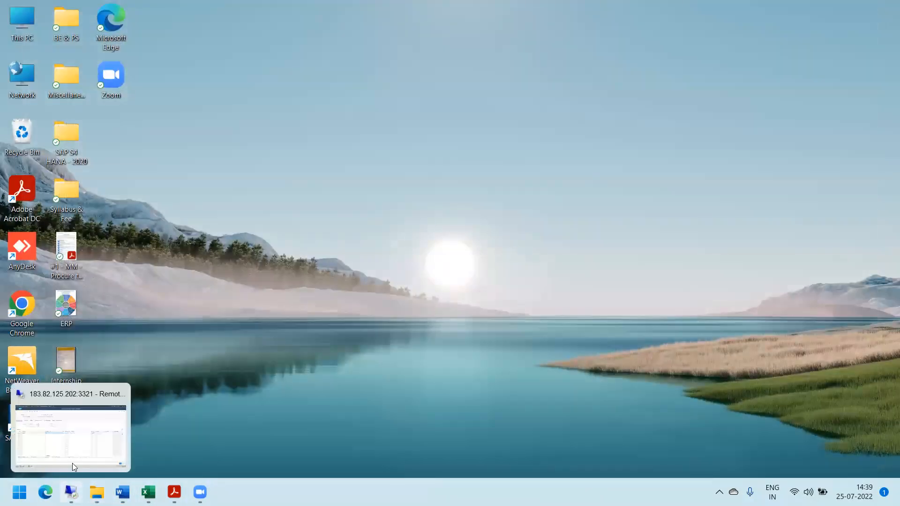
pyautogui.click(67, 436)
pyautogui.click(311, 226)
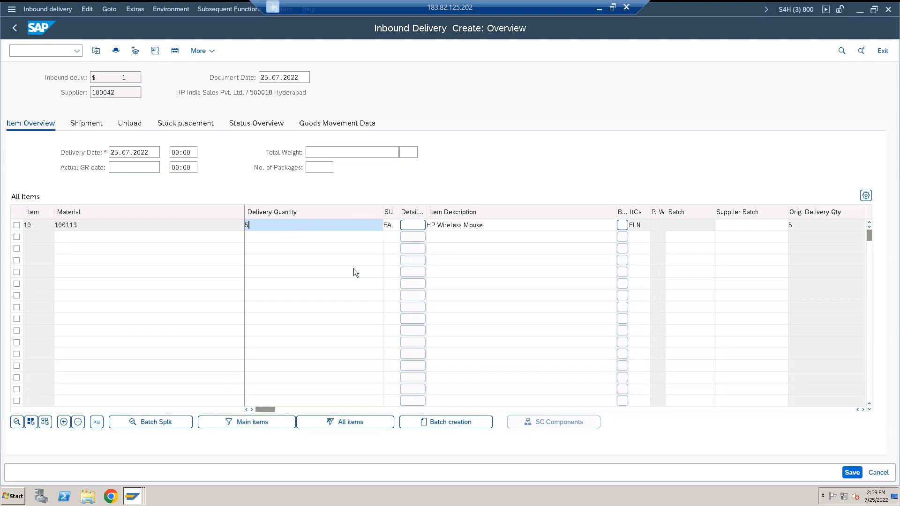
pyautogui.click(324, 152)
pyautogui.click(320, 167)
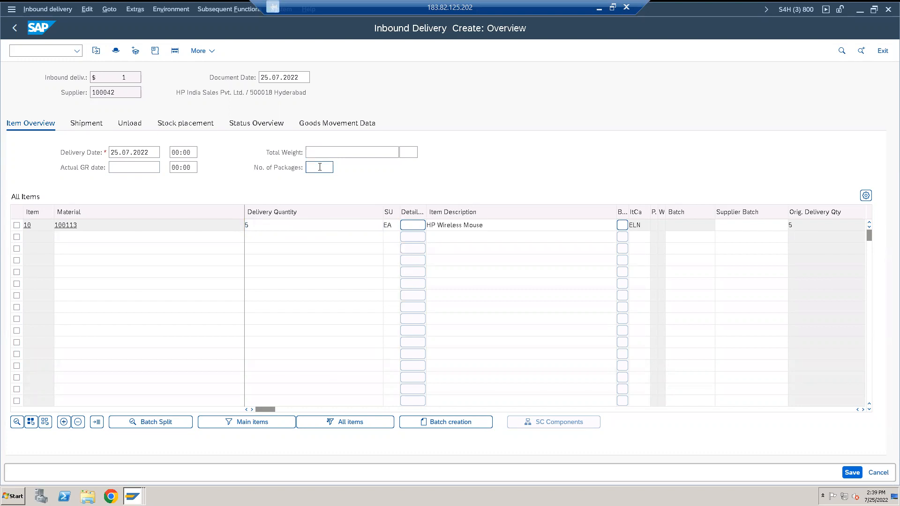
pyautogui.click(321, 153)
pyautogui.click(322, 166)
# Examine the delivery's shipment route and route schedule fields, and its receiving point for unloading
pyautogui.click(88, 125)
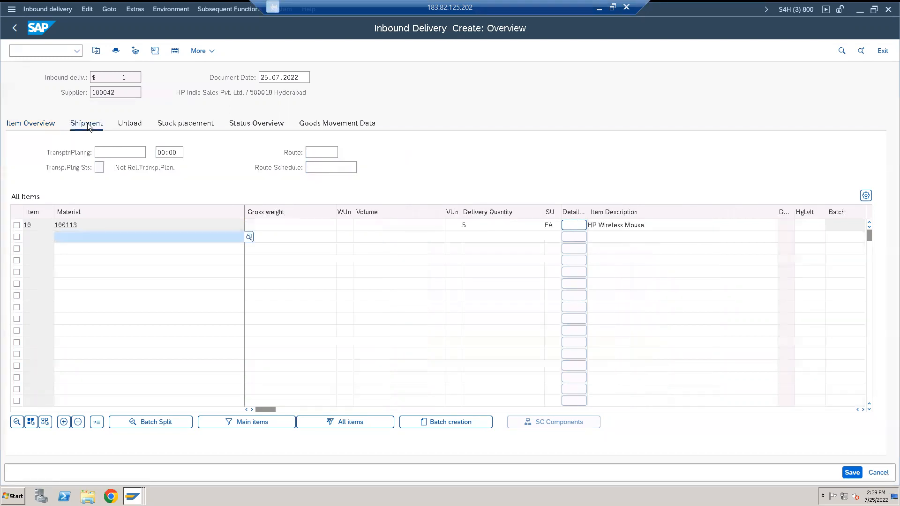
pyautogui.click(327, 151)
pyautogui.click(326, 170)
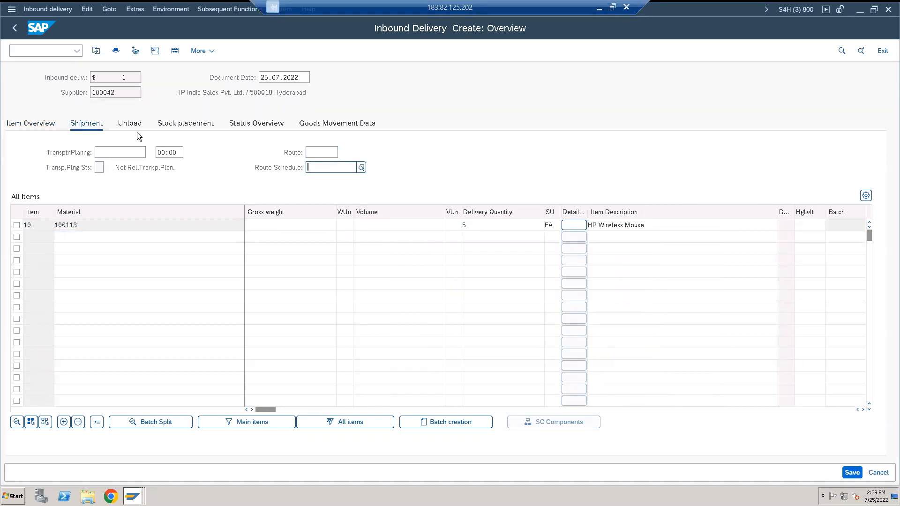
pyautogui.click(127, 124)
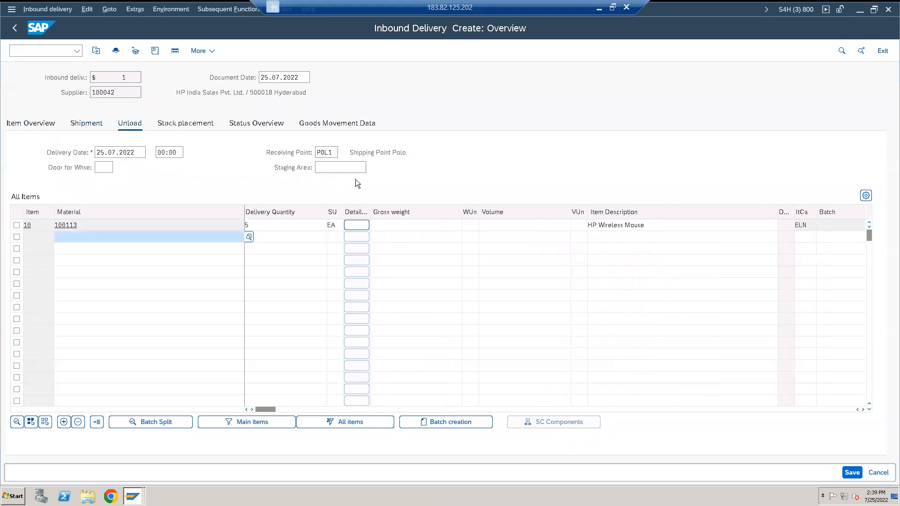
pyautogui.click(329, 153)
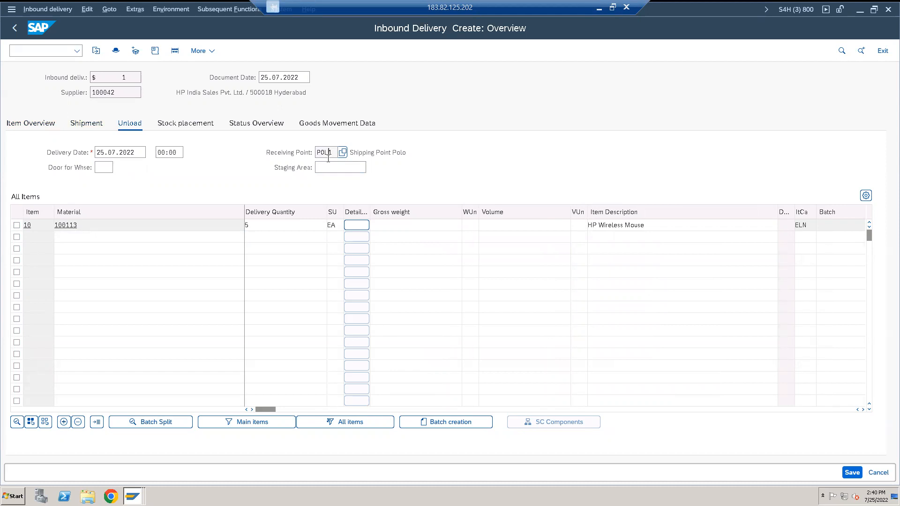
# Review the delivery's stock placement warehouse, plant and storage location, along with its status overview and goods movement data
pyautogui.click(184, 124)
pyautogui.click(110, 170)
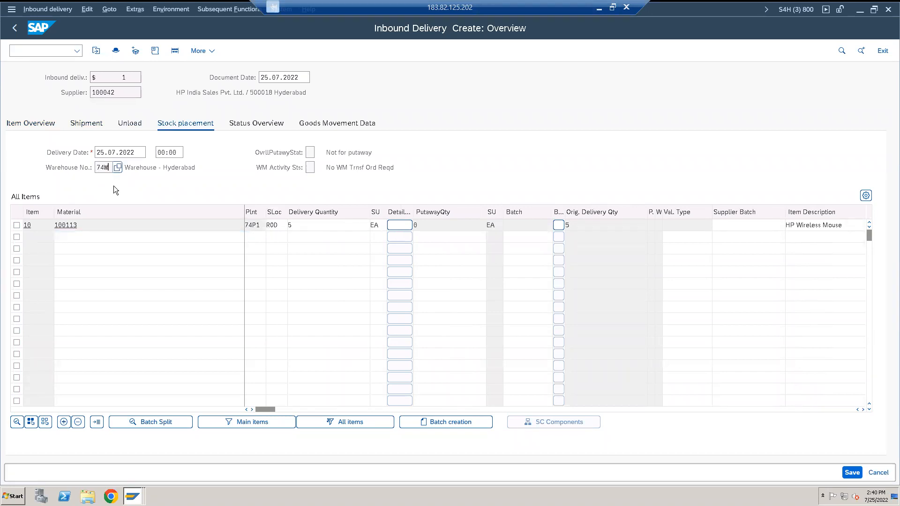
pyautogui.click(257, 229)
pyautogui.click(279, 229)
pyautogui.write('ROD')
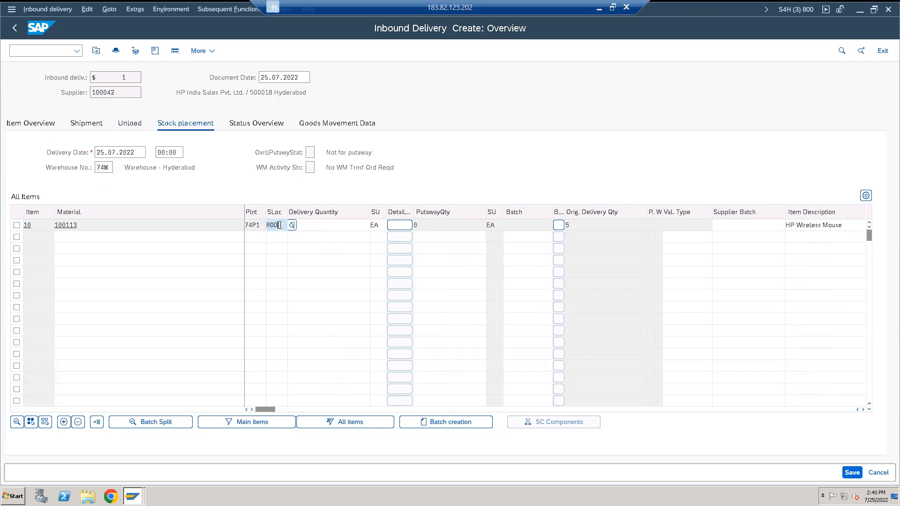
pyautogui.press('Return')
pyautogui.click(257, 124)
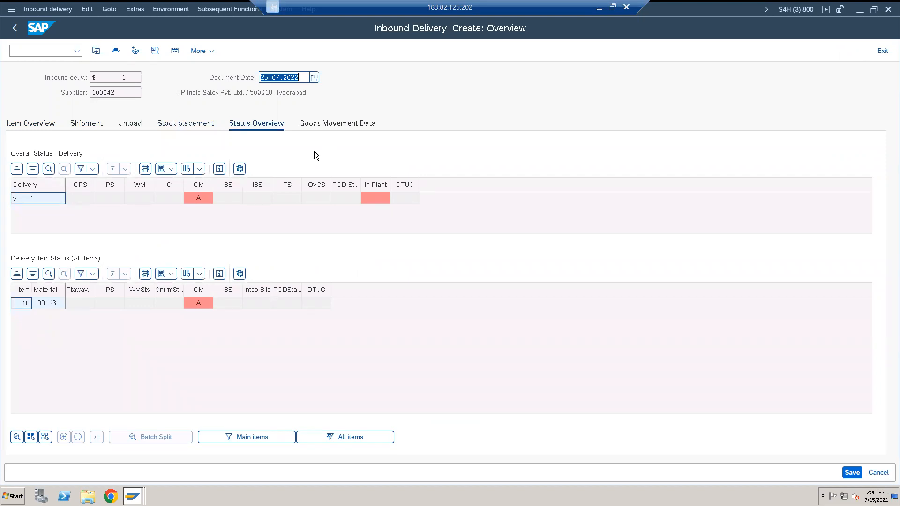
pyautogui.click(334, 126)
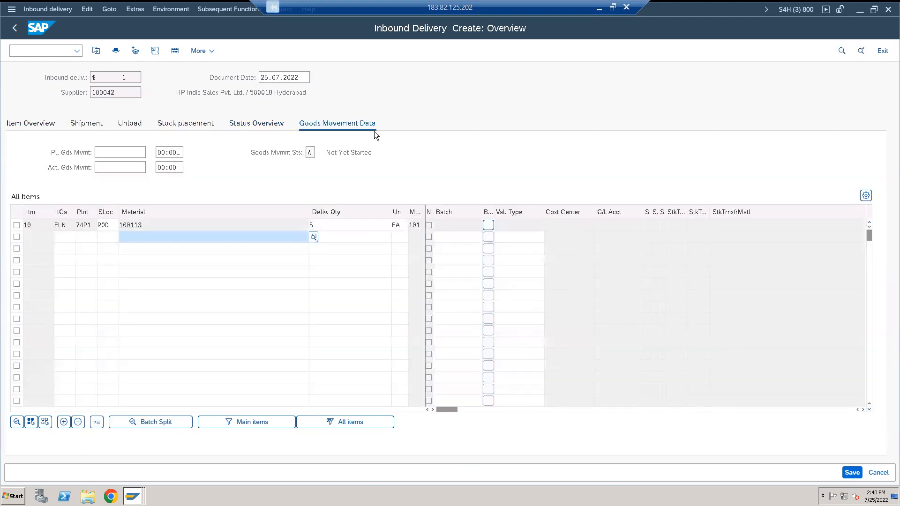
# Open the delivery's header details and list the possible decentralized warehouse distribution statuses, highlighting Confirmed
pyautogui.click(116, 51)
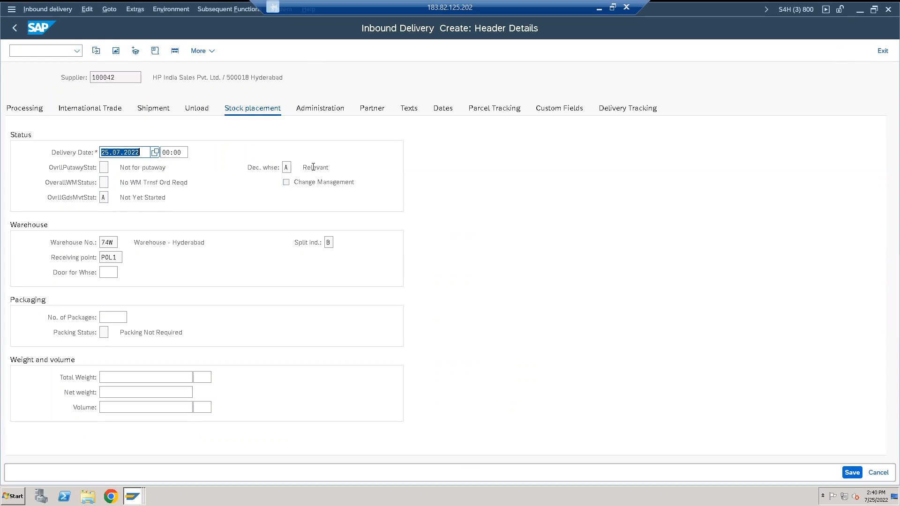
pyautogui.click(287, 168)
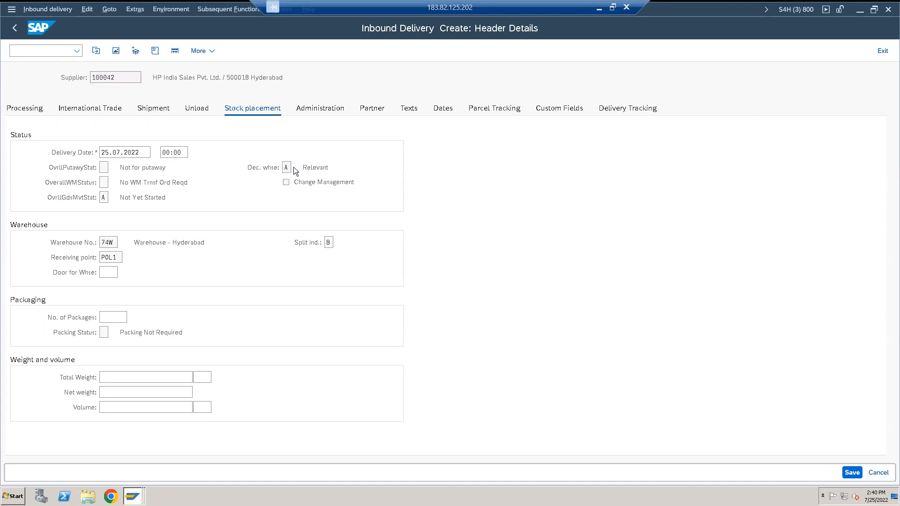
pyautogui.click(293, 167)
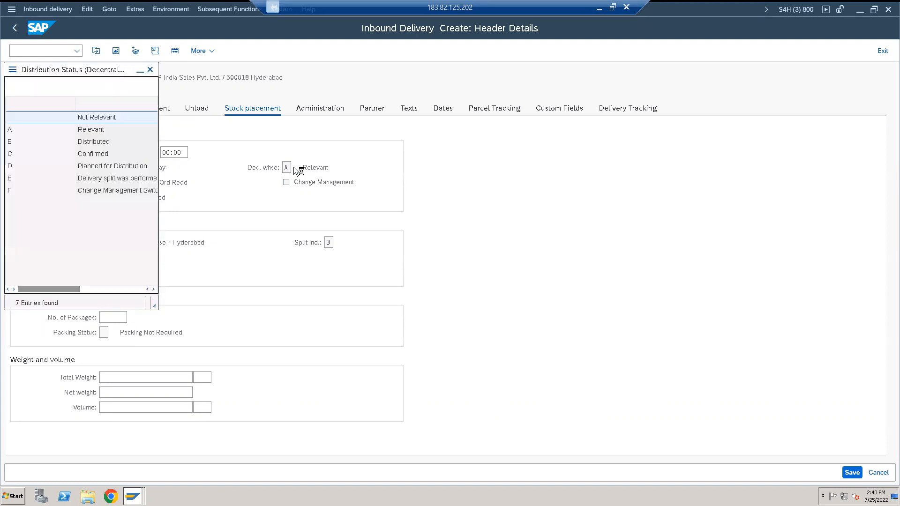
pyautogui.click(99, 156)
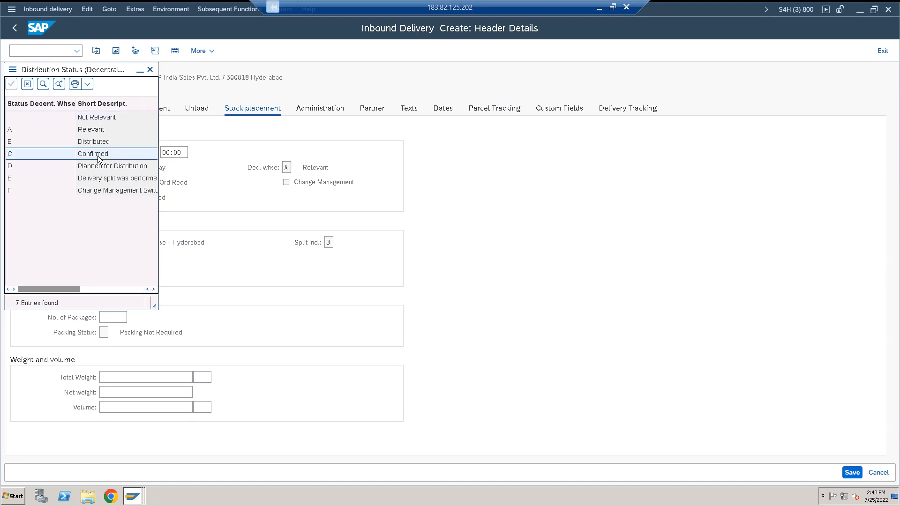
# Shrink the remote session window and compare the distribution statuses with the diagram in #1 - Inbound Process Flow.pdf
pyautogui.click(613, 7)
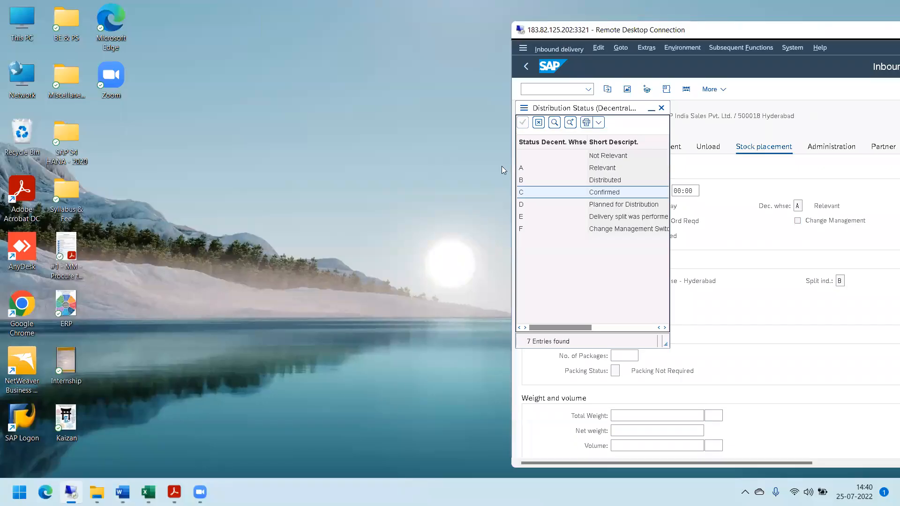
pyautogui.moveTo(176, 489)
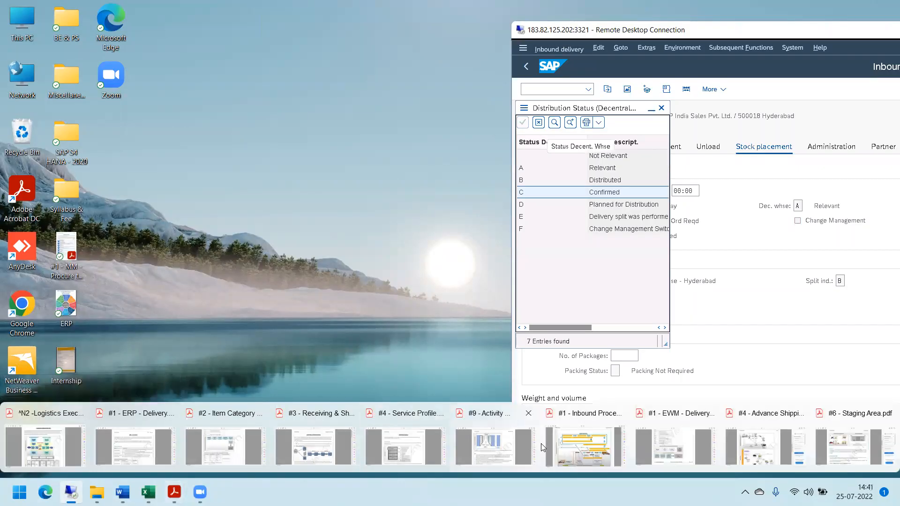
pyautogui.click(604, 446)
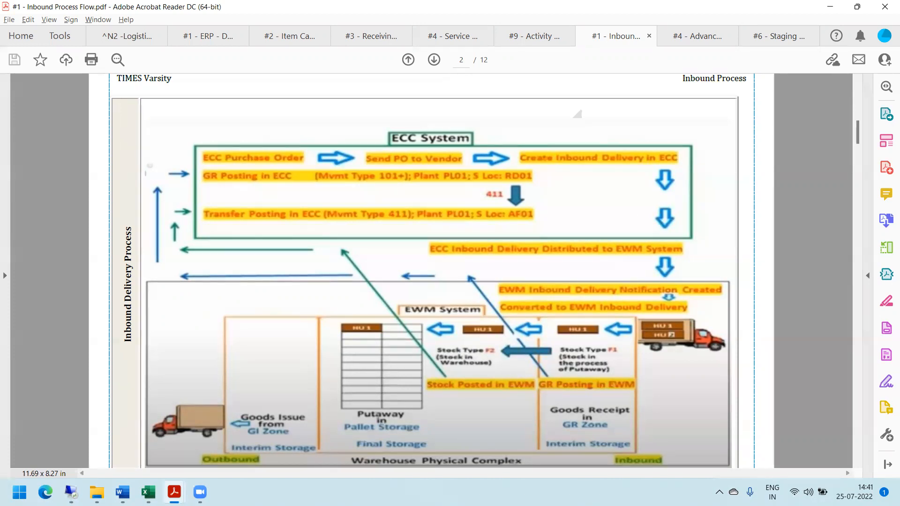
pyautogui.moveTo(78, 489)
pyautogui.click(83, 412)
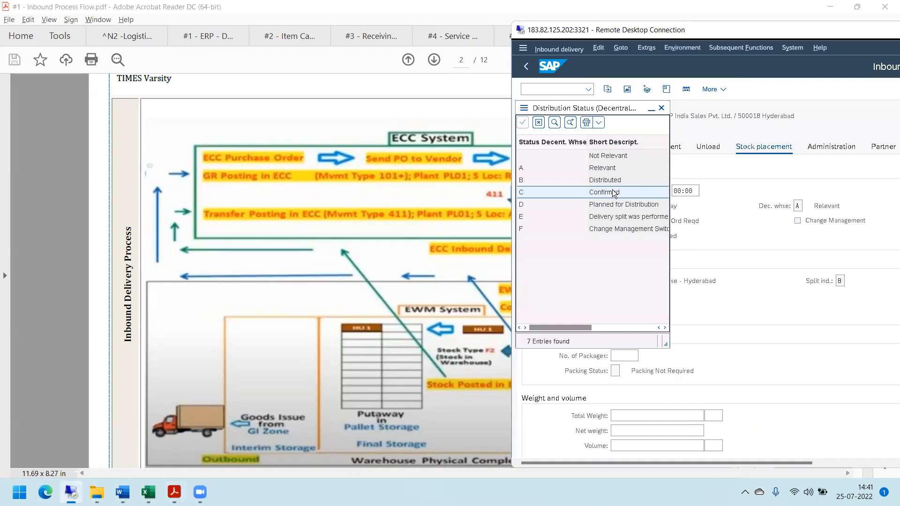
pyautogui.click(481, 11)
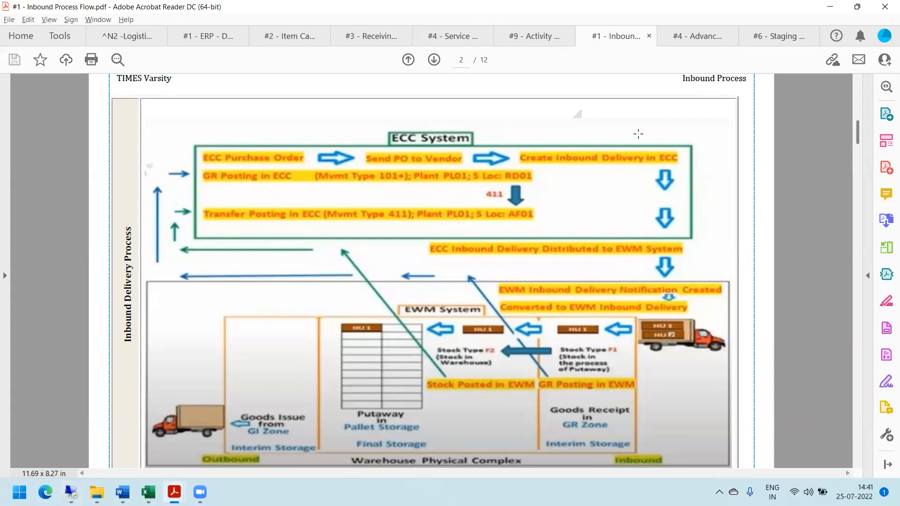
# Open the ERP & EWM Integration PDF from the #5 - ERP Settings folder and examine the qRFC integration diagram
pyautogui.moveTo(96, 492)
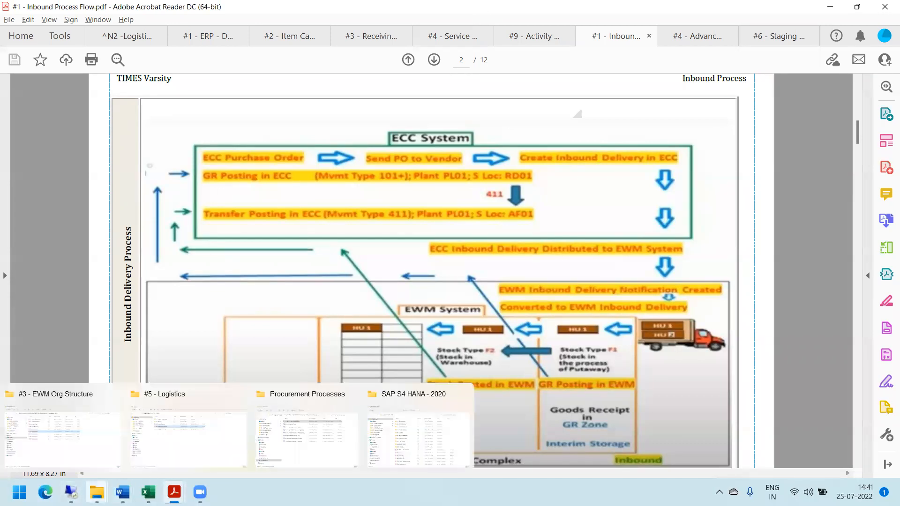
pyautogui.click(94, 402)
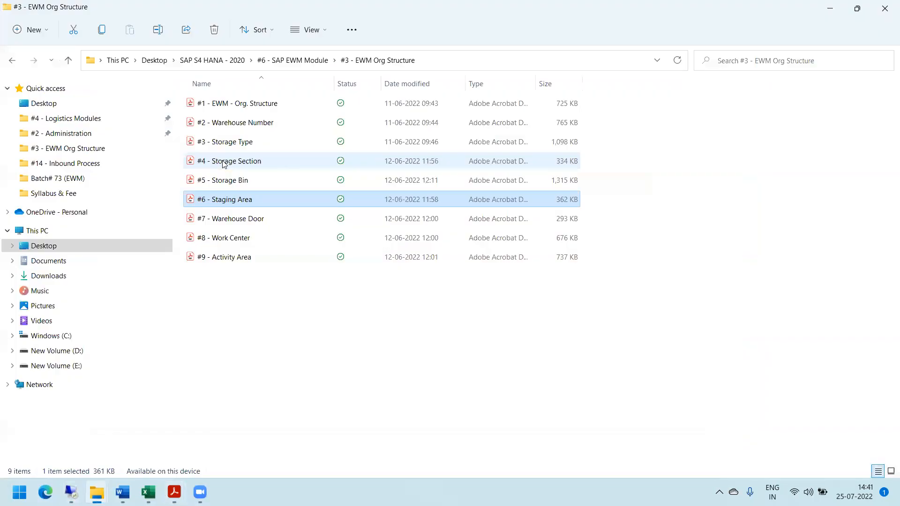
pyautogui.click(13, 60)
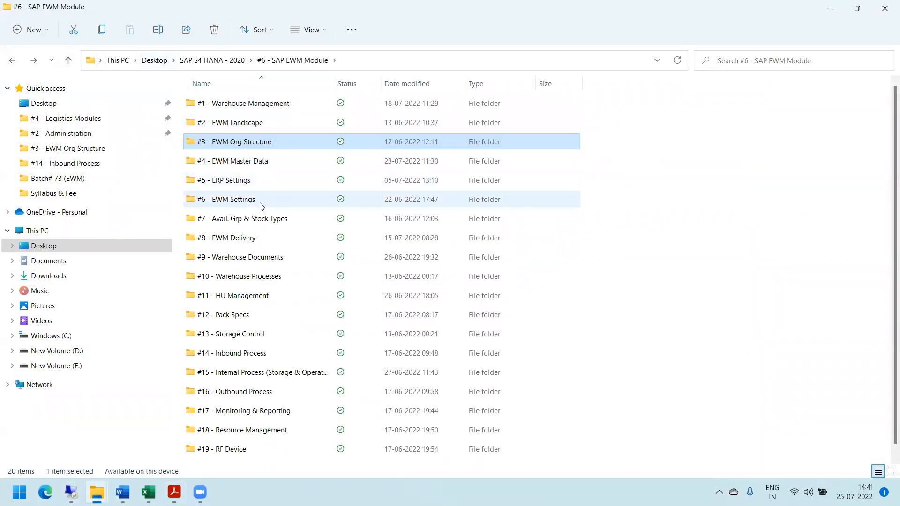
pyautogui.doubleClick(243, 183)
pyautogui.doubleClick(243, 104)
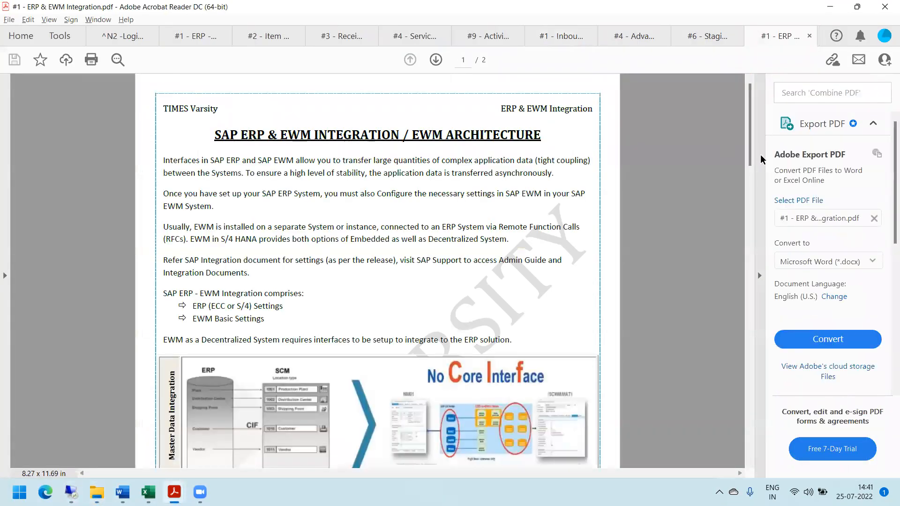
pyautogui.moveTo(750, 158); pyautogui.dragTo(743, 282)
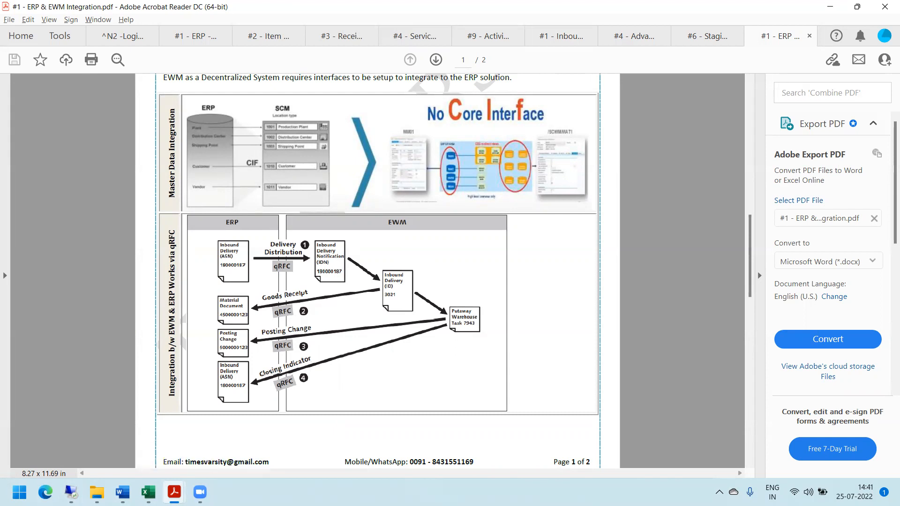
# Switch back to the SAP remote session at full screen and close the distribution status list without choosing a value
pyautogui.moveTo(71, 492)
pyautogui.click(62, 441)
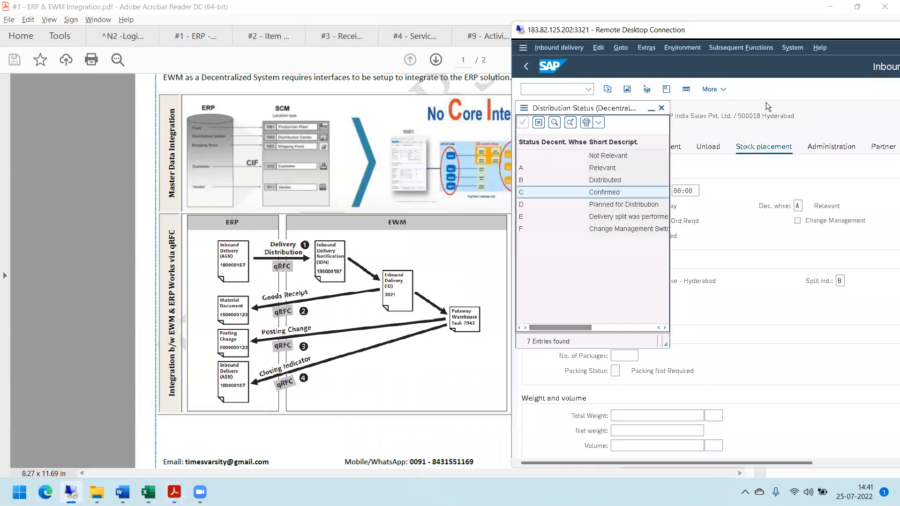
pyautogui.doubleClick(760, 31)
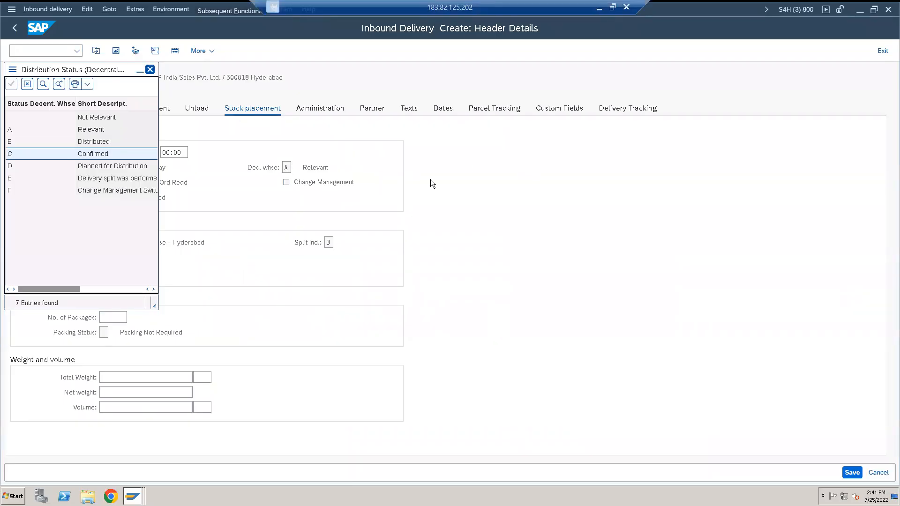
pyautogui.press('Escape')
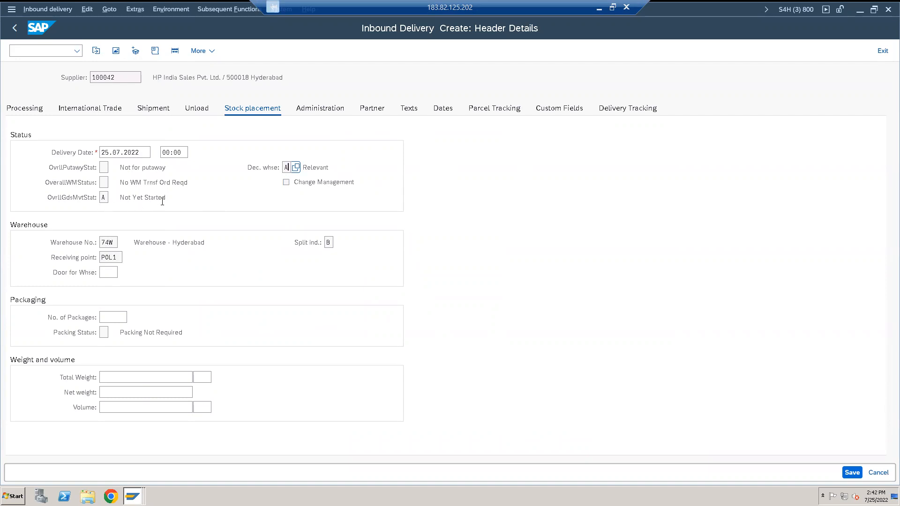
# Review the delivery header's remaining data from administration and partners through texts, dates, parcel tracking and custom fields to delivery tracking
pyautogui.click(330, 110)
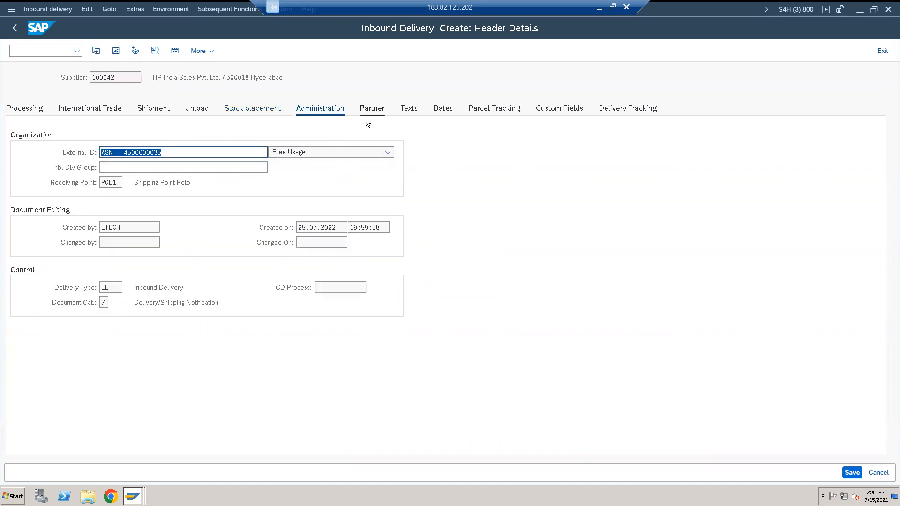
pyautogui.click(374, 111)
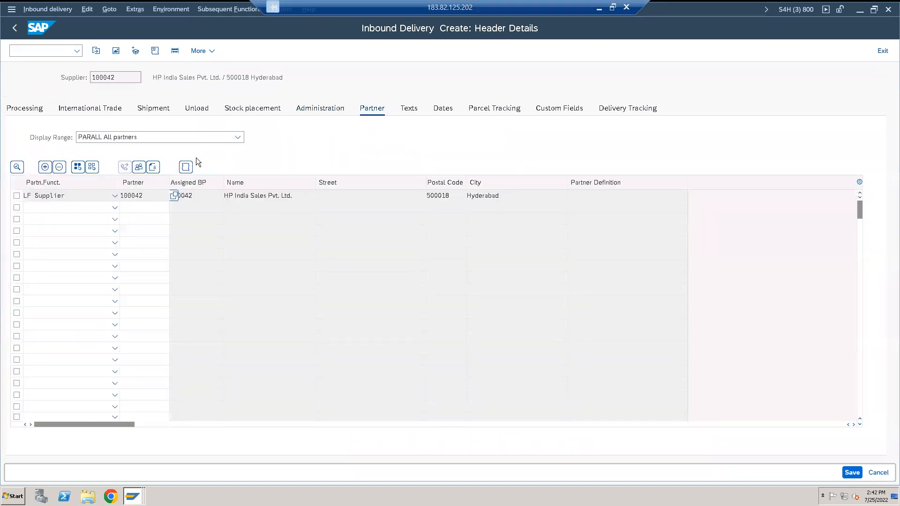
pyautogui.click(412, 112)
pyautogui.click(444, 110)
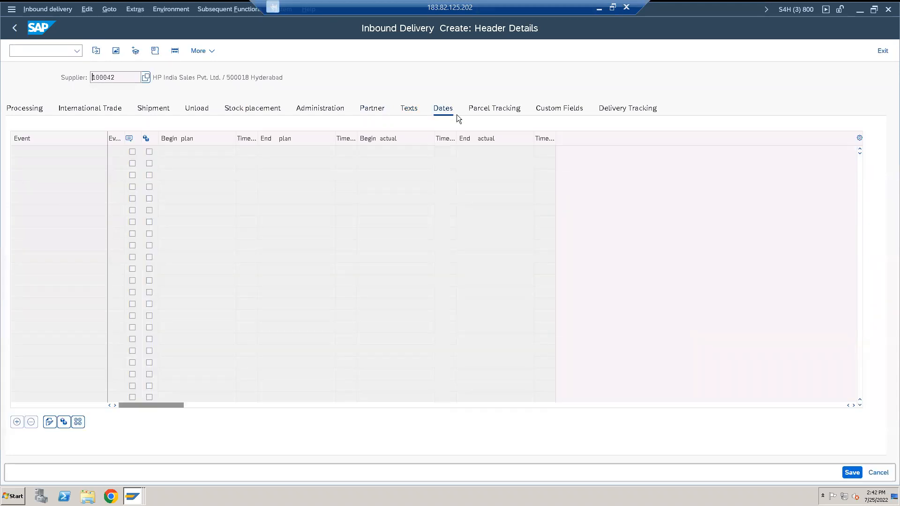
pyautogui.click(496, 111)
pyautogui.click(563, 111)
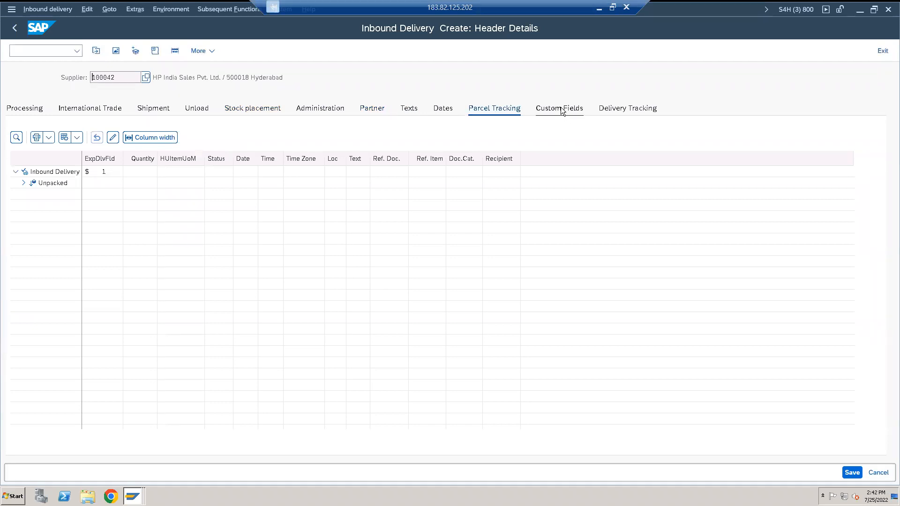
pyautogui.click(628, 111)
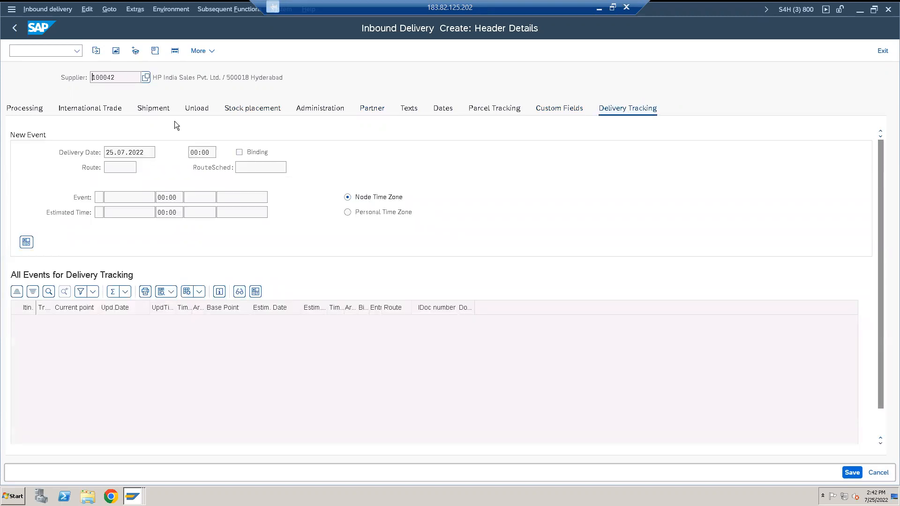
# Check the decentralized warehouse status in the header's processing data and return to the delivery's item overview
pyautogui.click(26, 109)
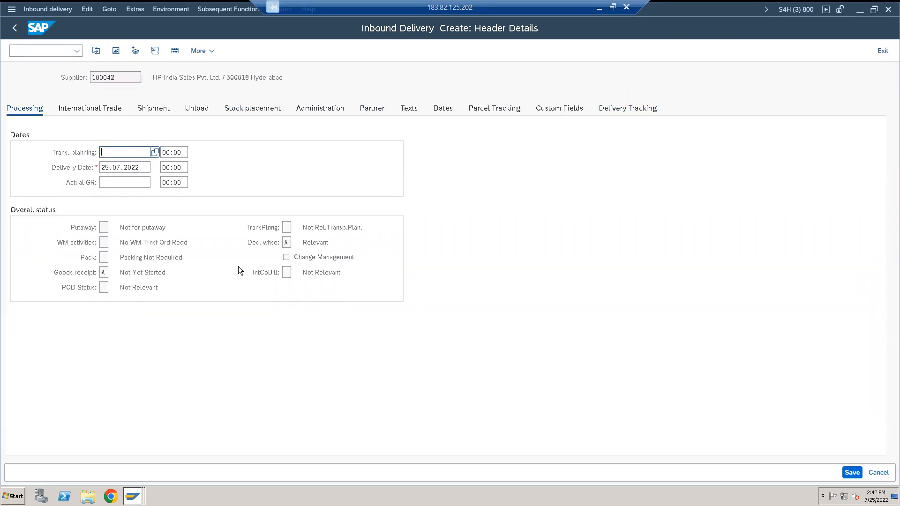
pyautogui.click(289, 243)
pyautogui.click(116, 50)
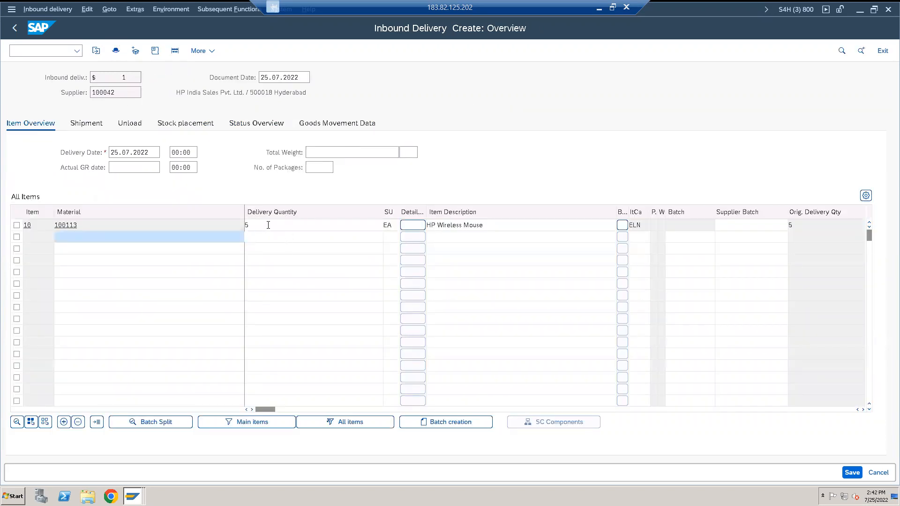
# Save the inbound delivery for 5 EA of the HP Wireless Mouse and read the detailed explanation of the save message
pyautogui.click(268, 225)
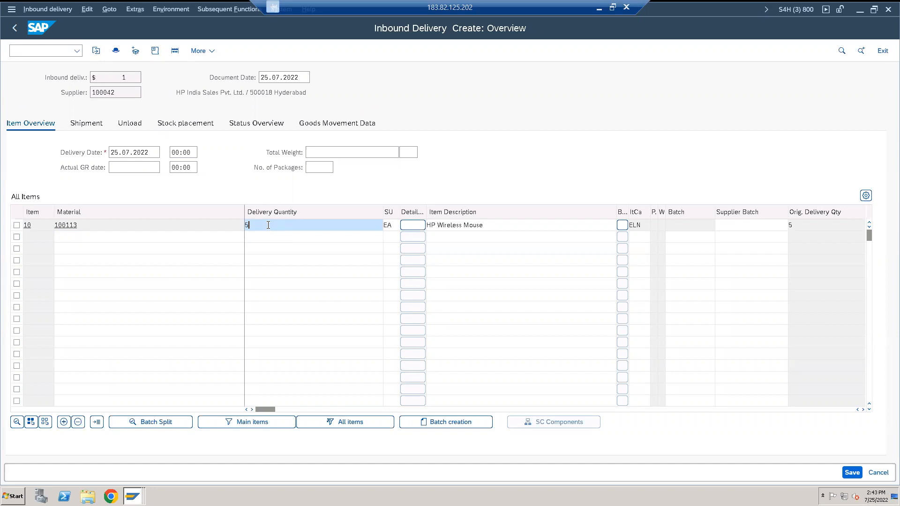
pyautogui.click(861, 470)
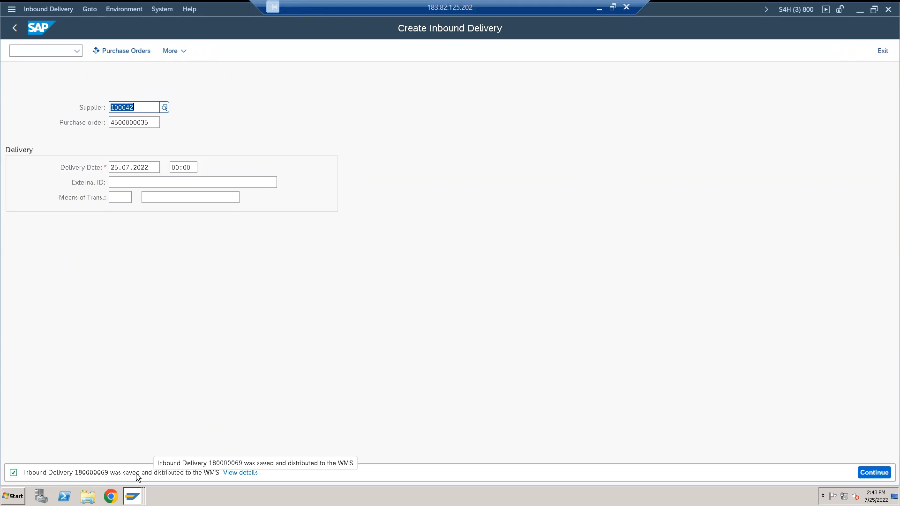
pyautogui.click(245, 472)
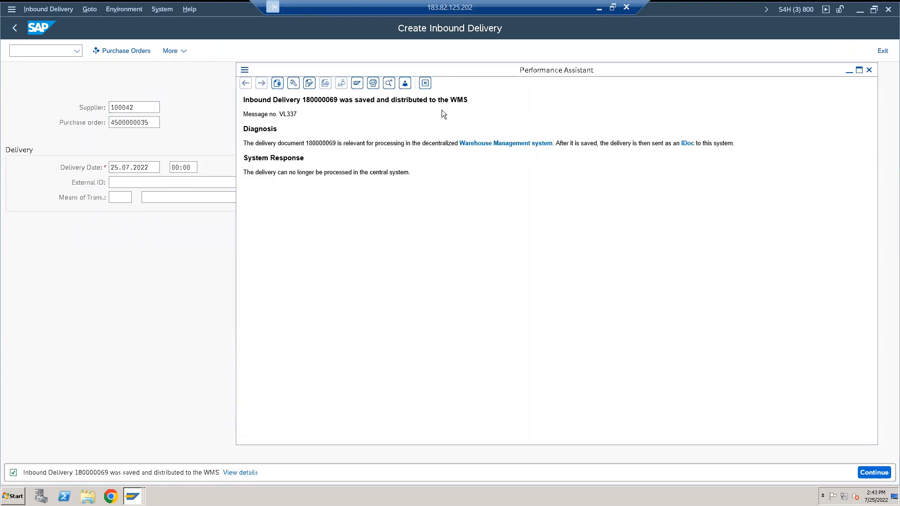
pyautogui.click(868, 71)
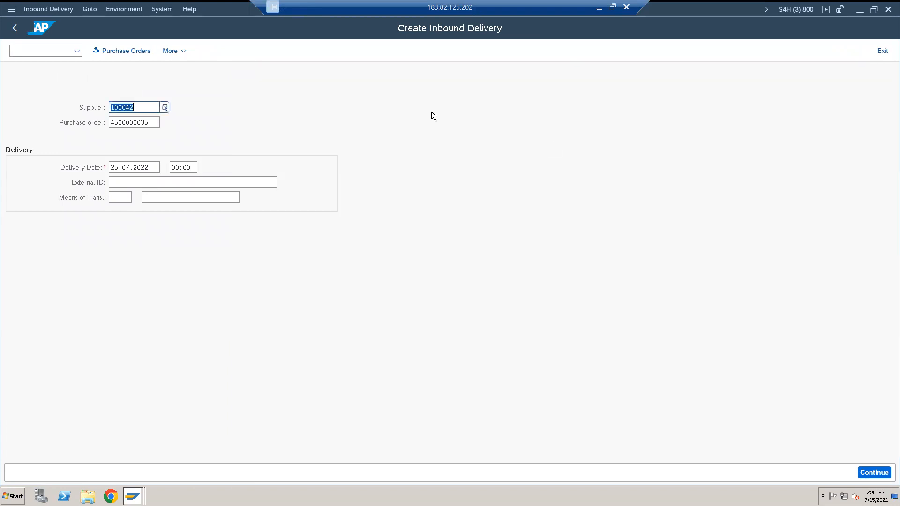
# Open the inbound delivery just saved in display mode
pyautogui.click(60, 9)
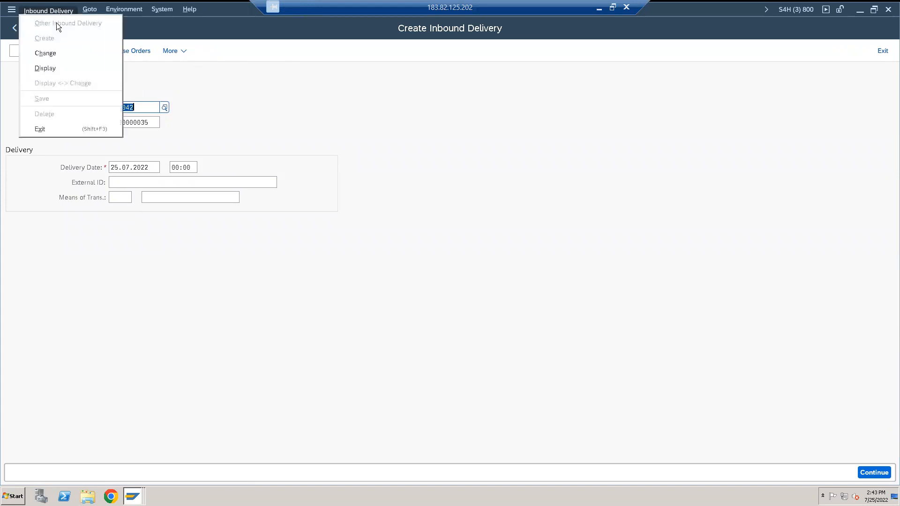
pyautogui.click(50, 68)
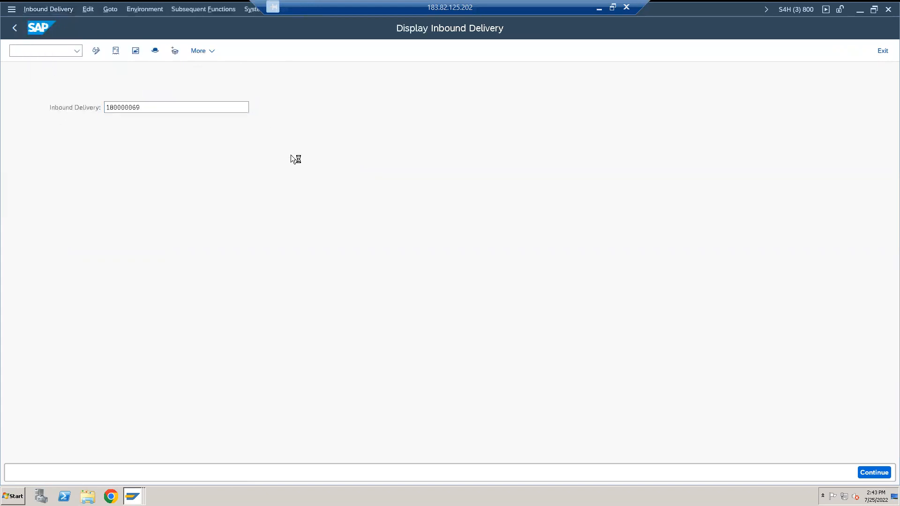
pyautogui.press('Return')
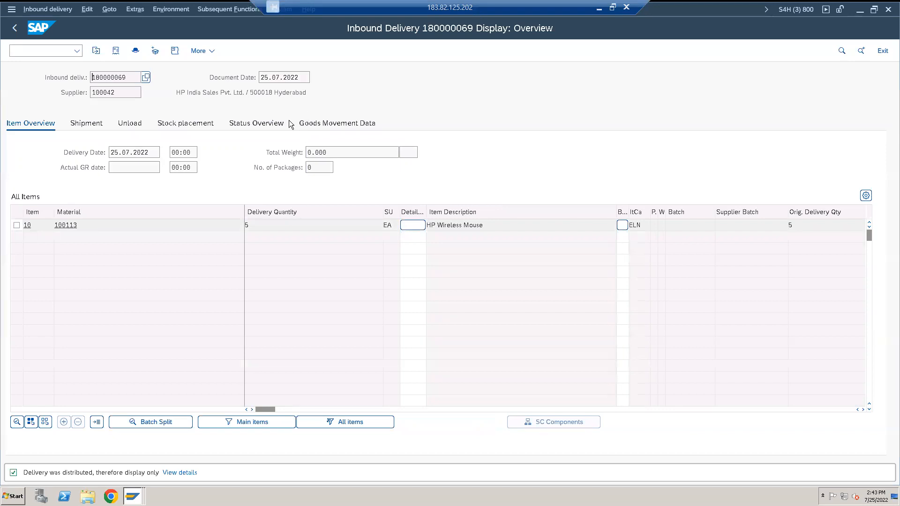
# Check the decentralized warehouse status and its possible values in the delivery header's processing data, then return to the item overview
pyautogui.click(134, 51)
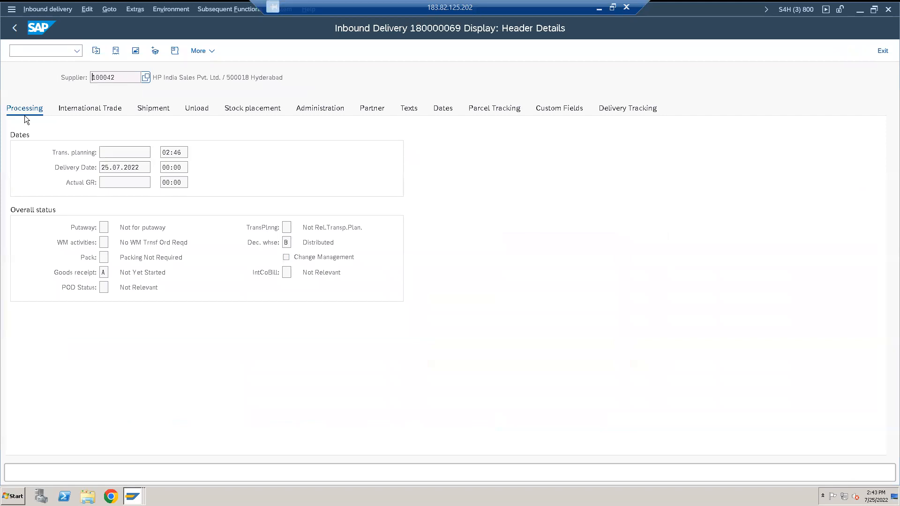
pyautogui.click(285, 242)
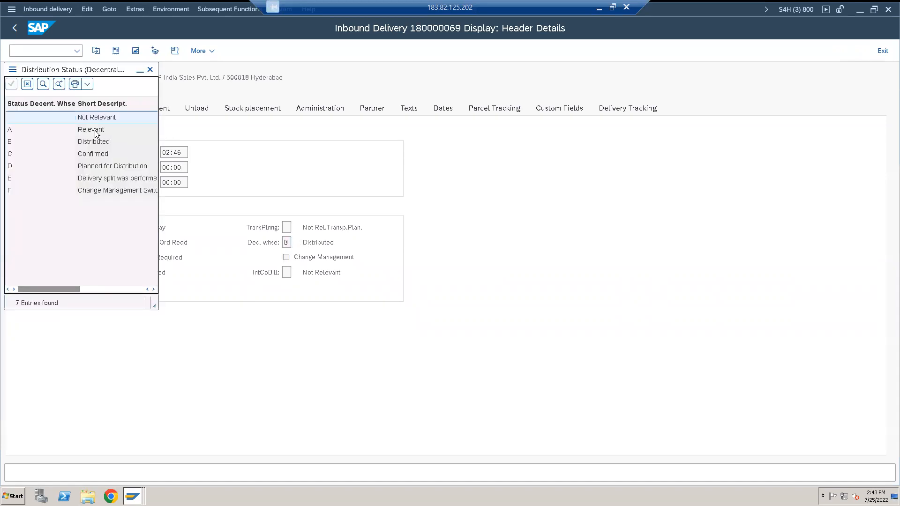
pyautogui.click(95, 142)
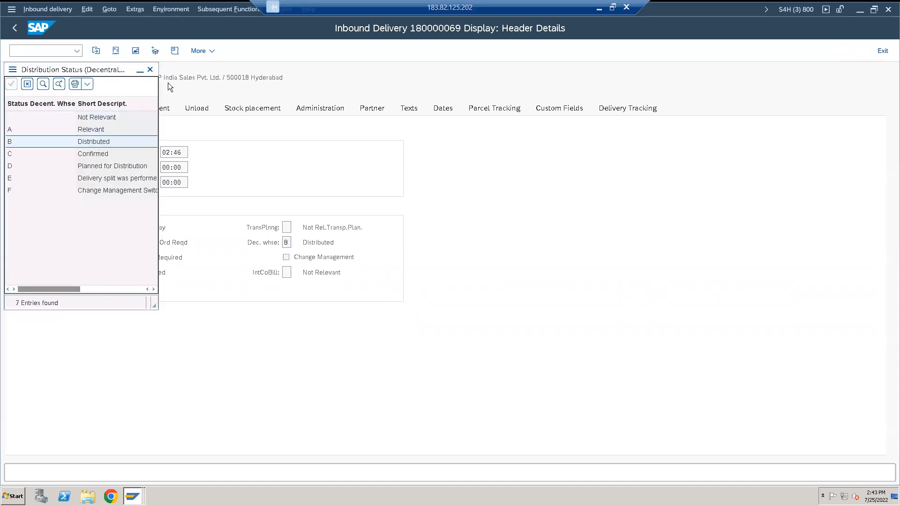
pyautogui.click(150, 69)
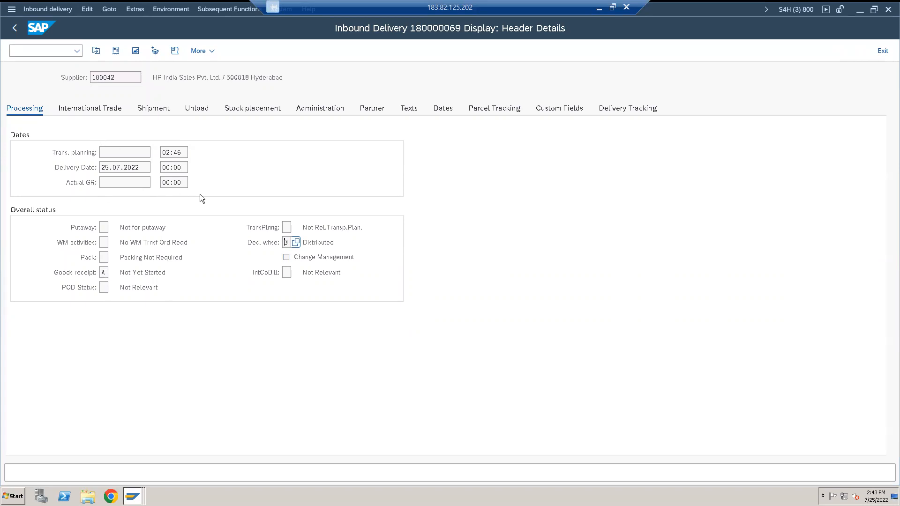
pyautogui.click(135, 51)
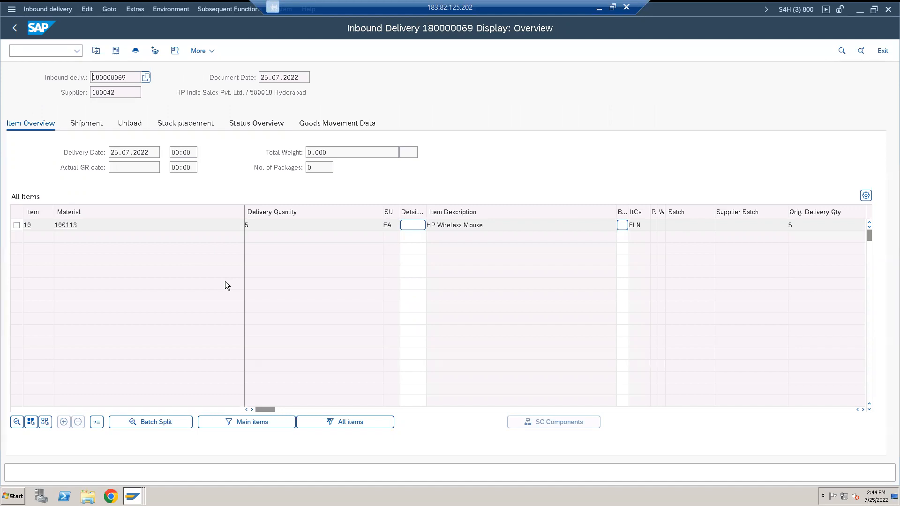
# Switch to the ERP & EWM Integration PDF to examine the qRFC diagram, and return to the SAP remote session at full screen
pyautogui.click(612, 9)
pyautogui.click(495, 13)
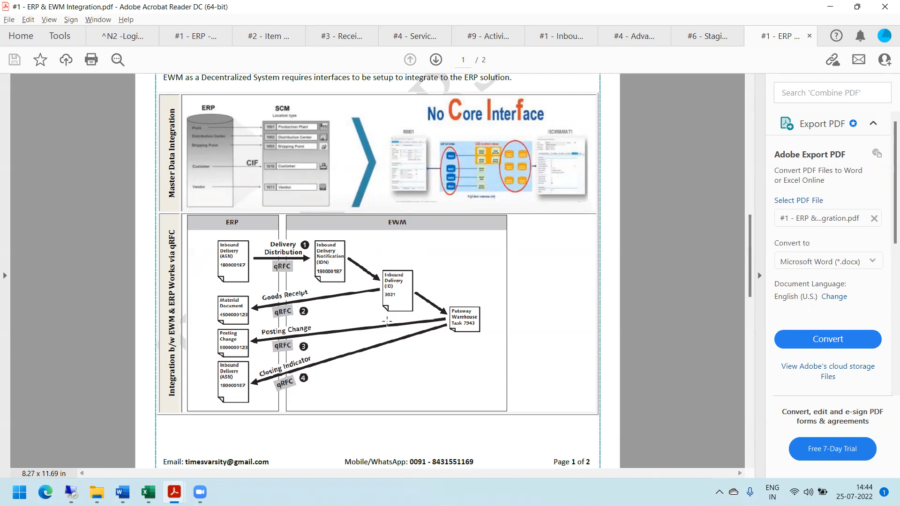
pyautogui.moveTo(125, 484)
pyautogui.click(71, 492)
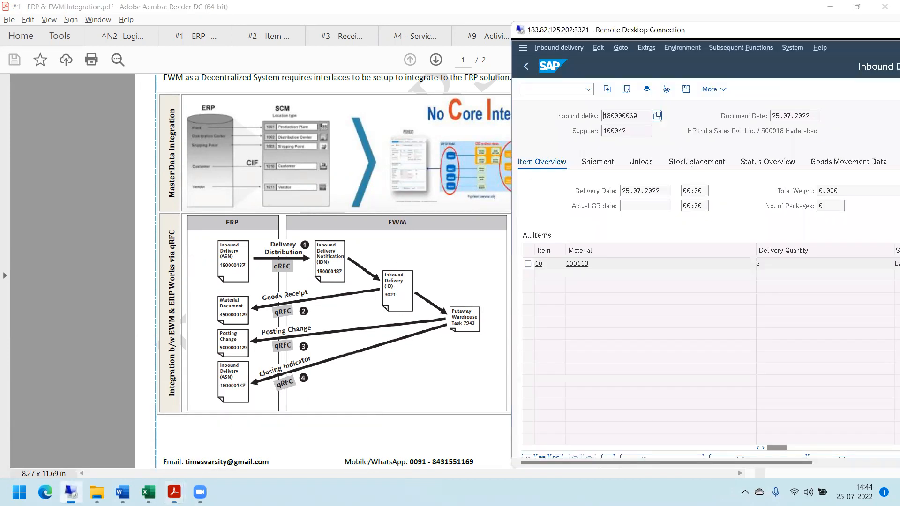
pyautogui.doubleClick(744, 28)
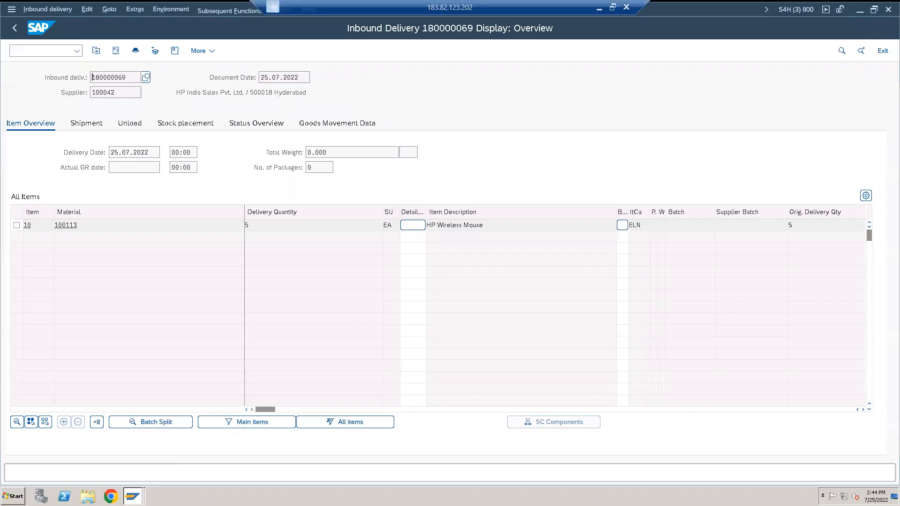
# Switch to the stock overview session for material 100113 and refresh its stock figures
pyautogui.click(132, 496)
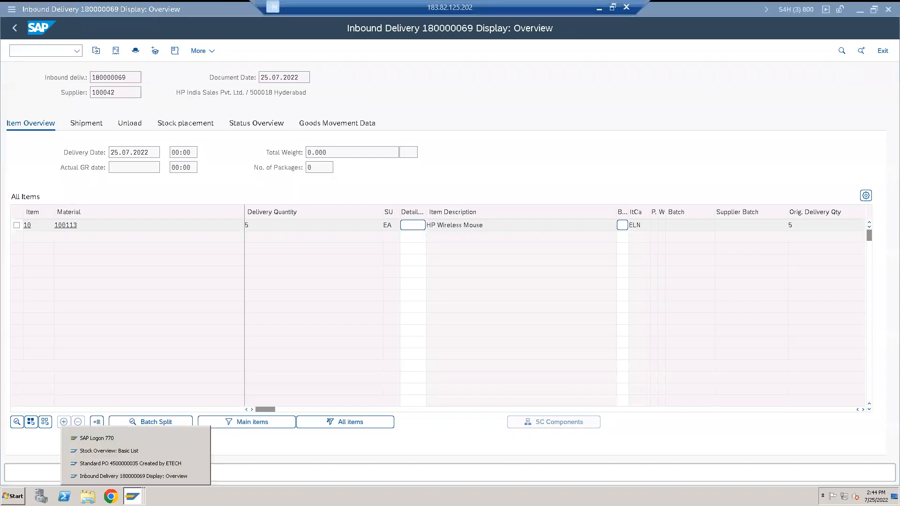
pyautogui.click(117, 452)
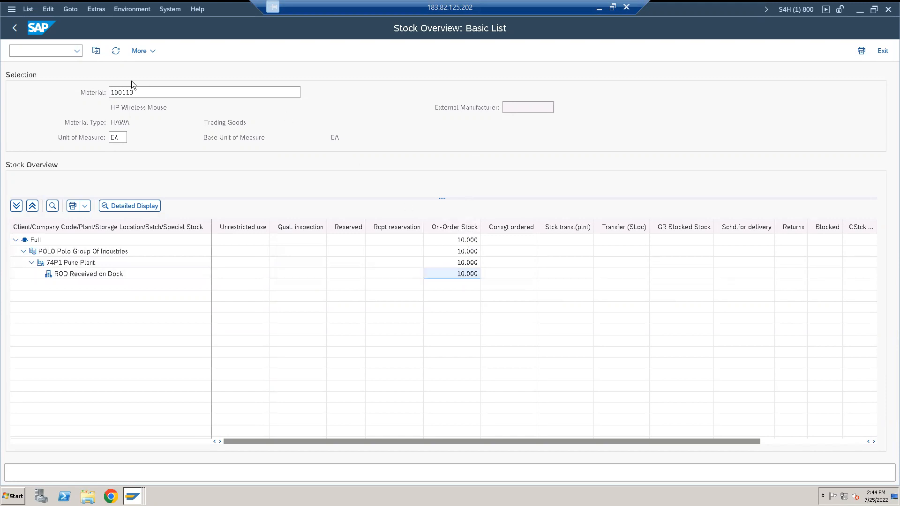
pyautogui.click(116, 52)
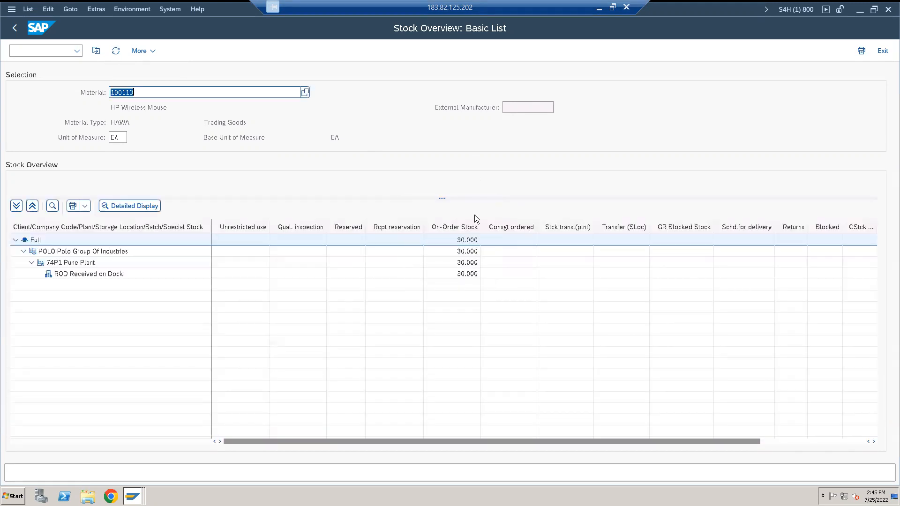
# List the purchase orders behind the ROD on-order stock, review the item lines of both documents and return to the stock overview
pyautogui.click(469, 276)
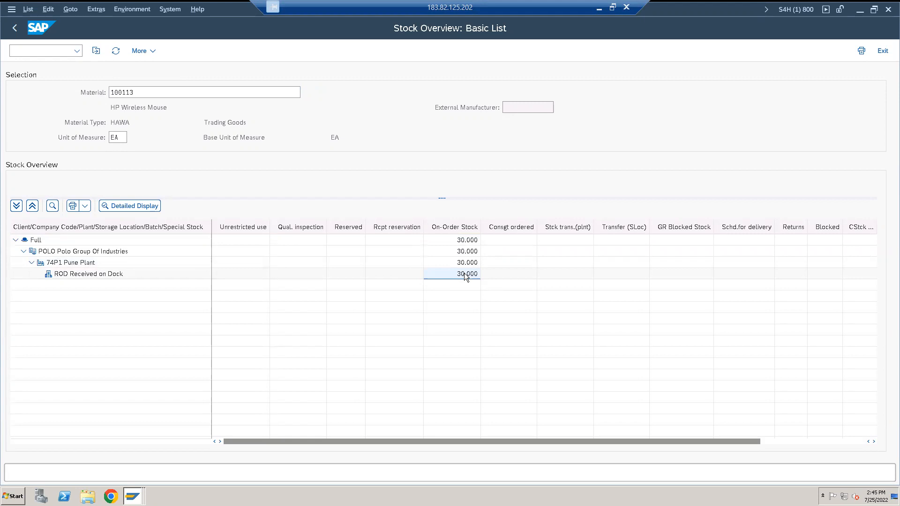
pyautogui.rightClick(464, 273)
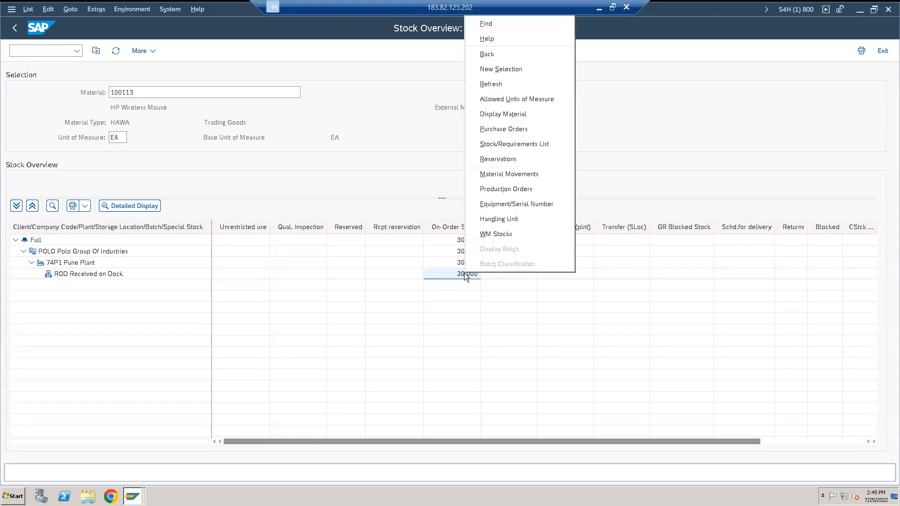
pyautogui.click(515, 131)
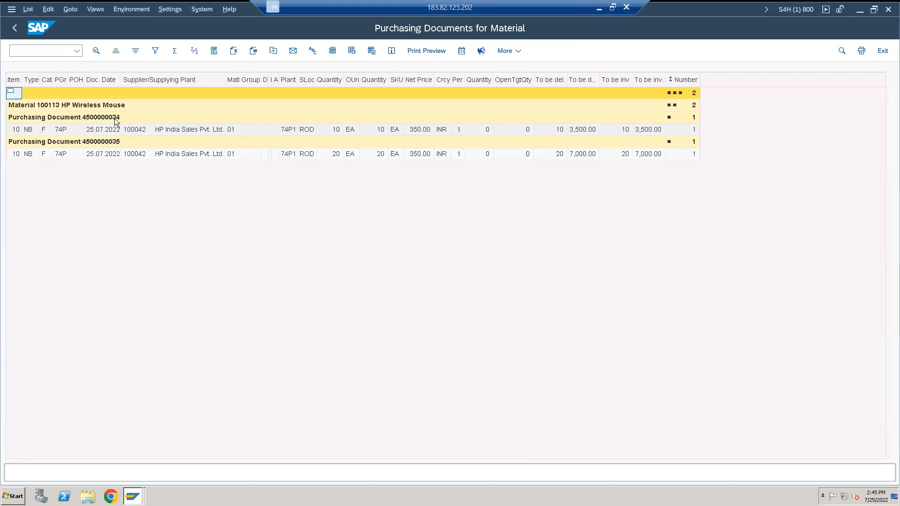
pyautogui.click(554, 132)
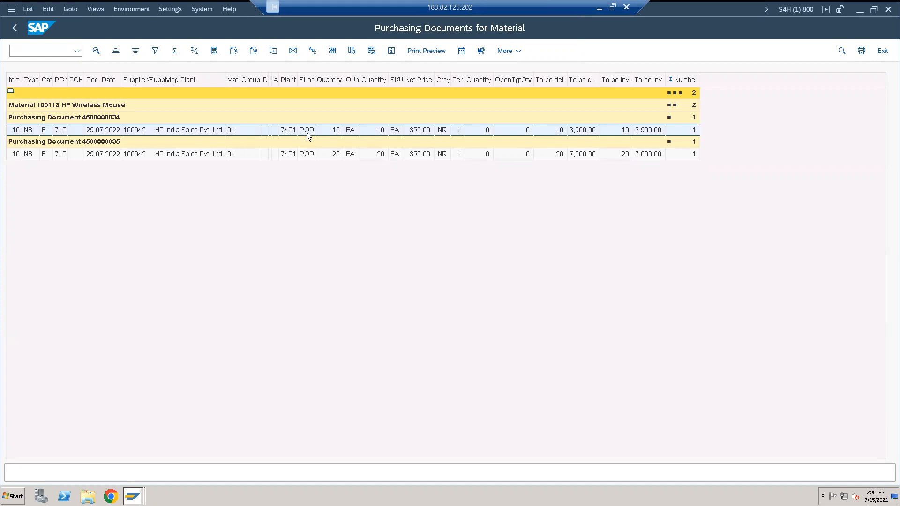
pyautogui.click(110, 142)
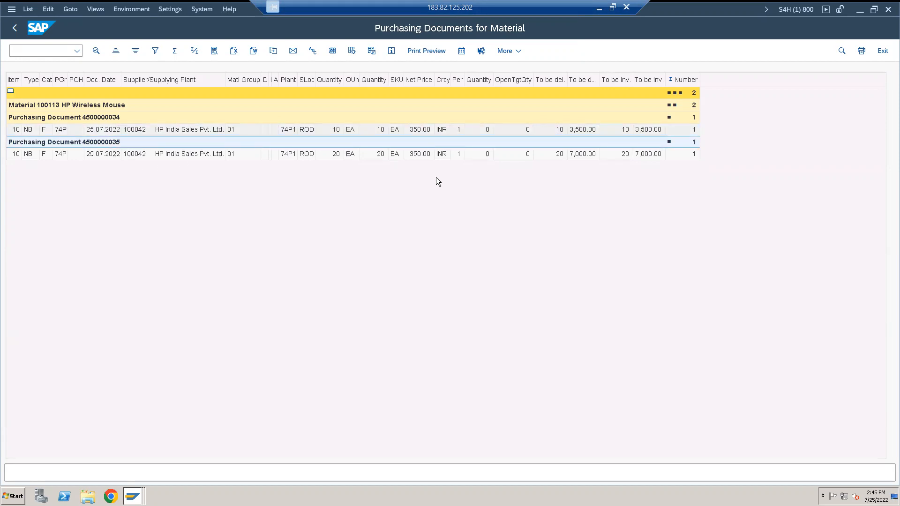
pyautogui.click(380, 155)
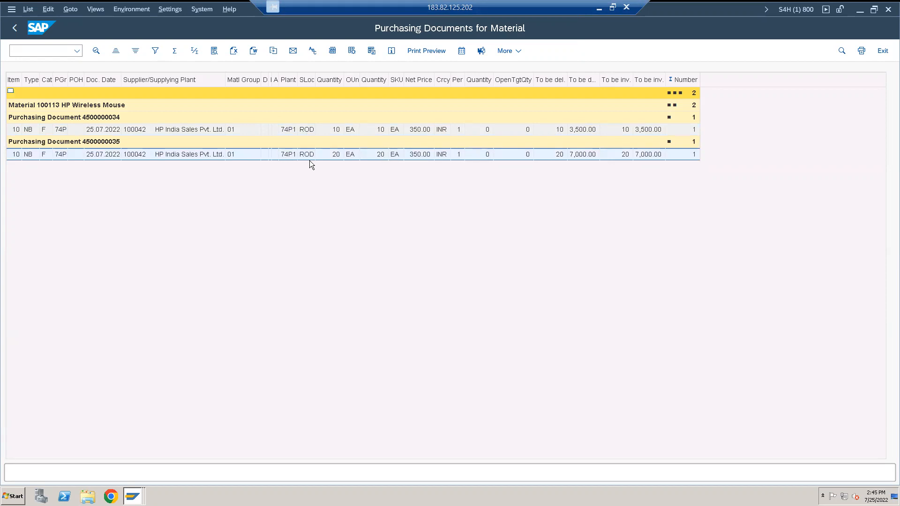
pyautogui.click(14, 29)
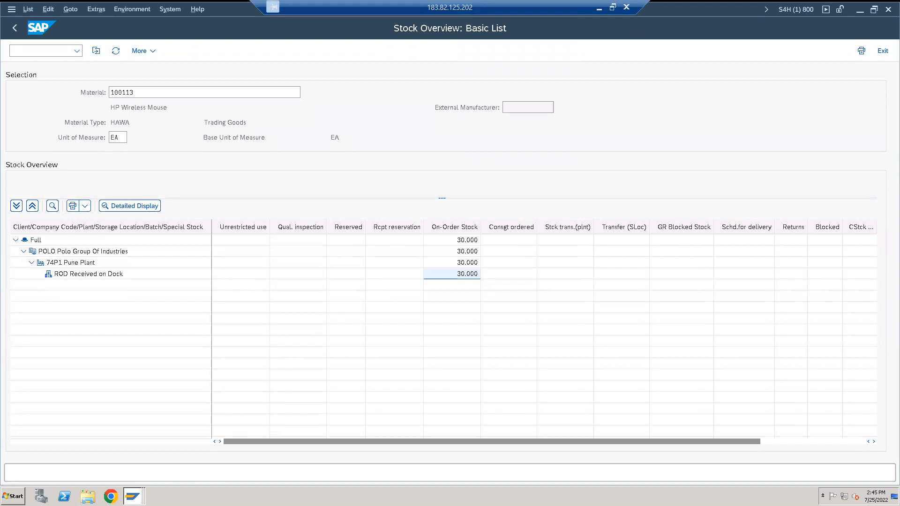
# Check the item confirmations in the open standard purchase order and switch to the inbound delivery display
pyautogui.click(132, 496)
pyautogui.click(128, 463)
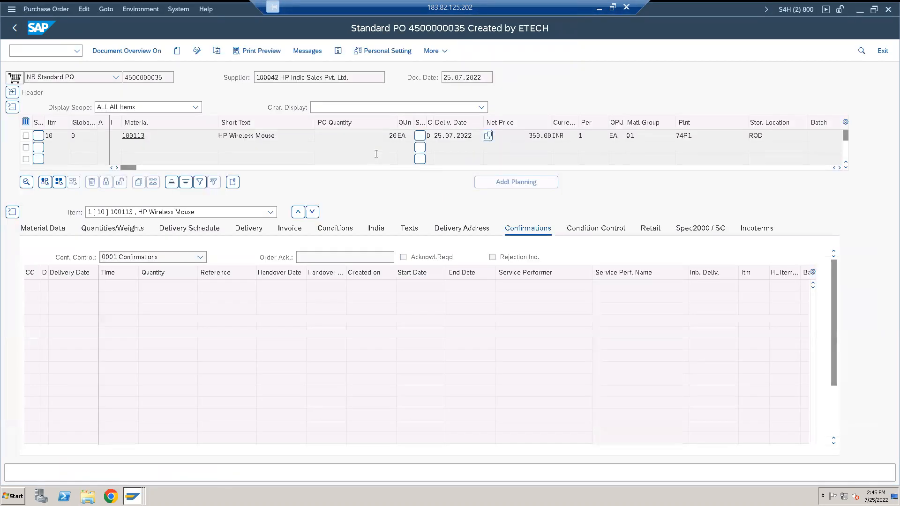
pyautogui.click(133, 496)
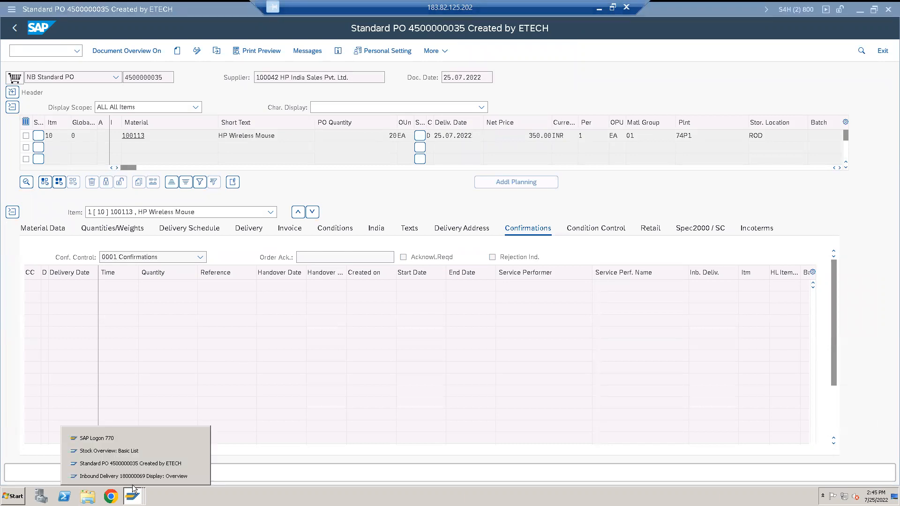
pyautogui.click(132, 477)
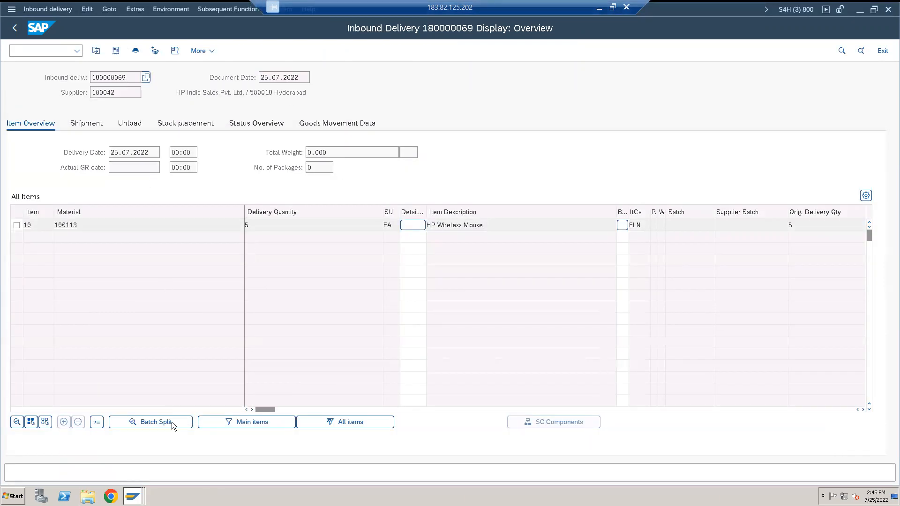
# Return to the standard purchase order and reload the same document to update its item confirmations
pyautogui.click(133, 496)
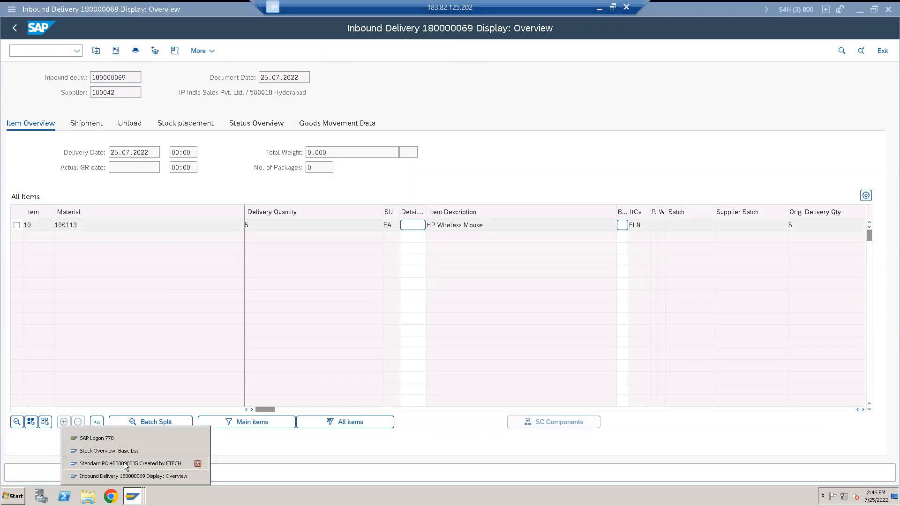
pyautogui.click(124, 462)
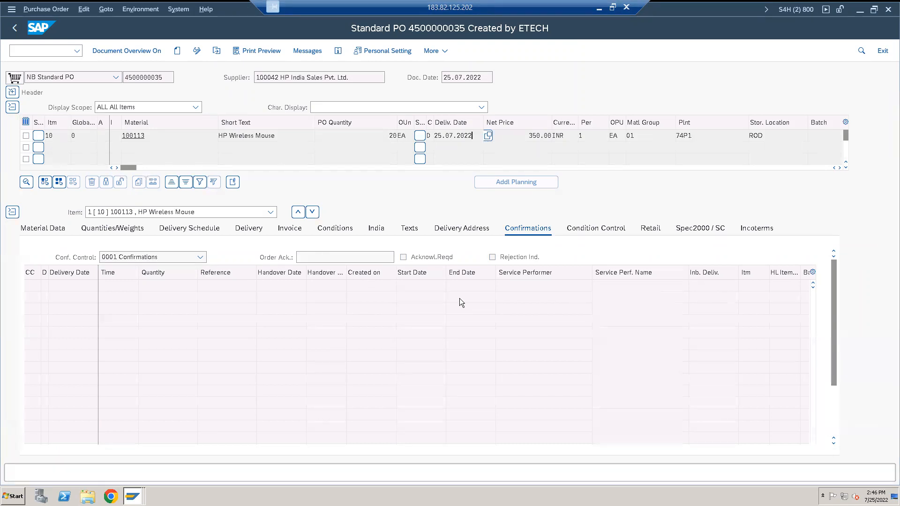
pyautogui.click(216, 51)
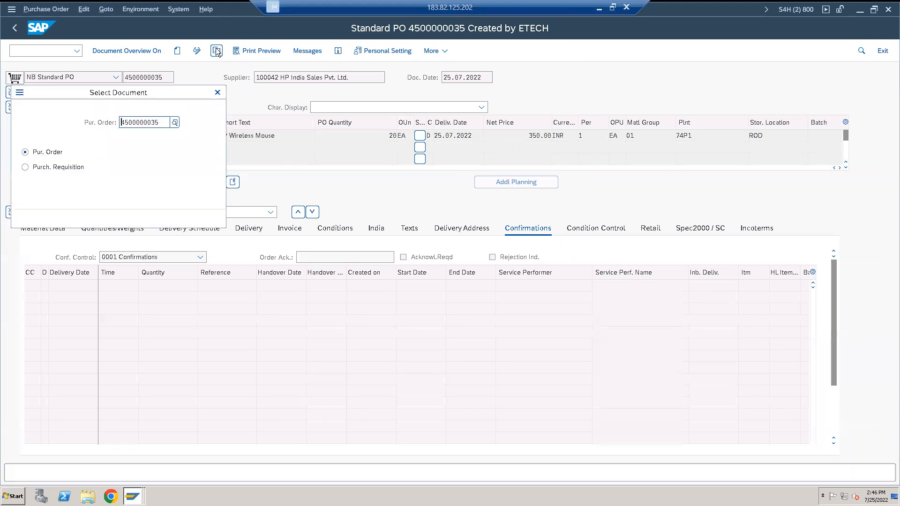
pyautogui.click(179, 219)
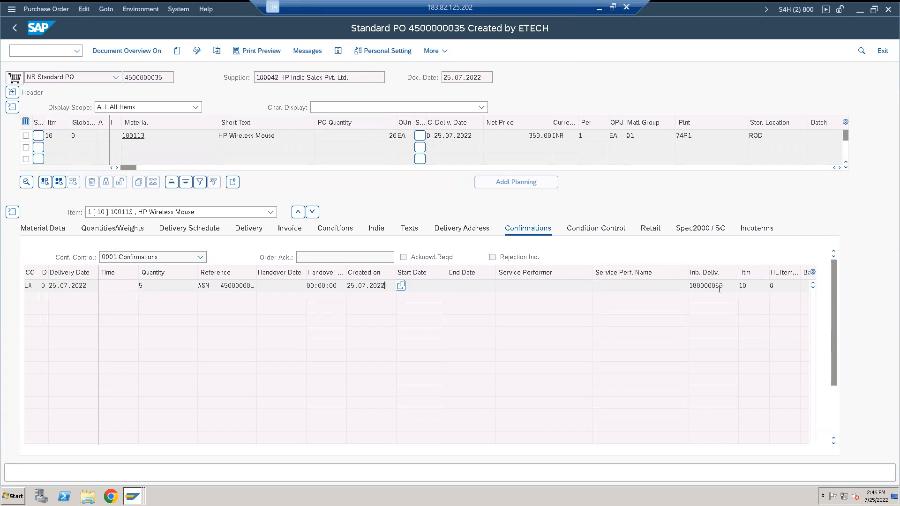
# Review the remaining columns of the confirmation line for item 10 in the standard purchase order
pyautogui.moveTo(836, 320); pyautogui.dragTo(830, 365)
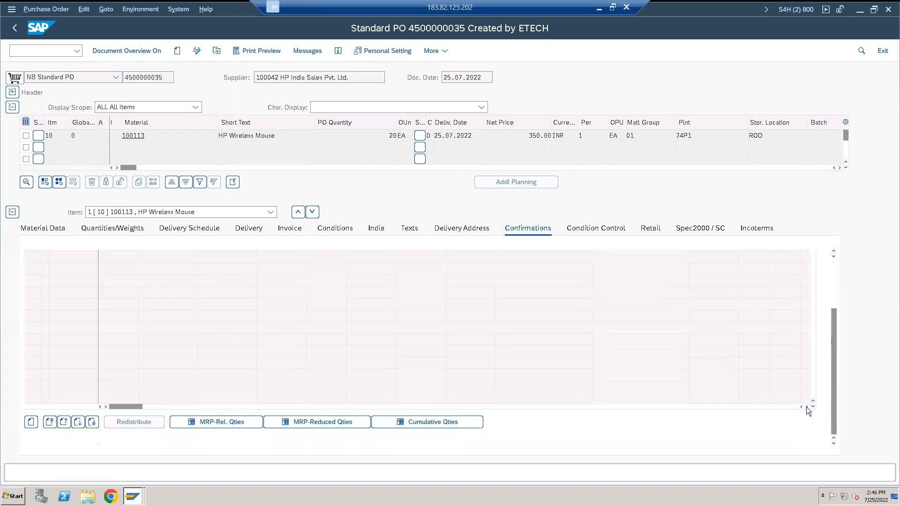
pyautogui.click(807, 406)
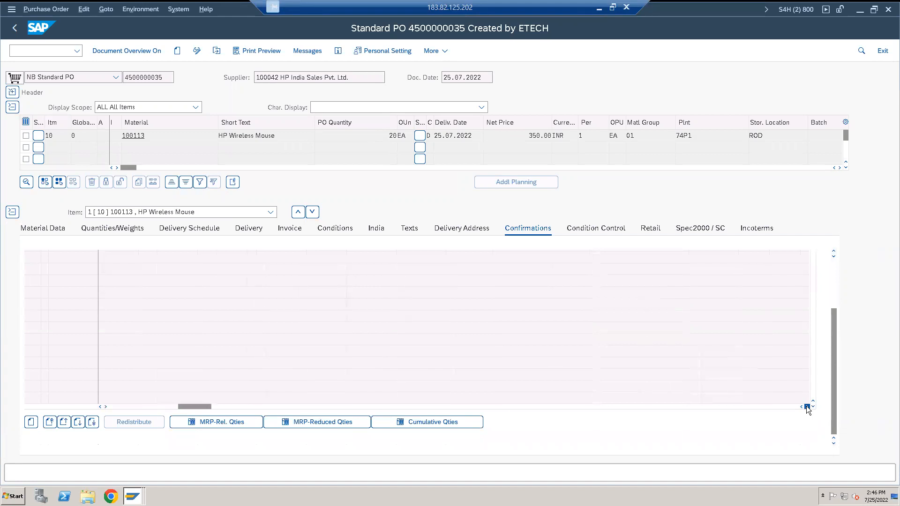
pyautogui.click(834, 254)
pyautogui.click(833, 254)
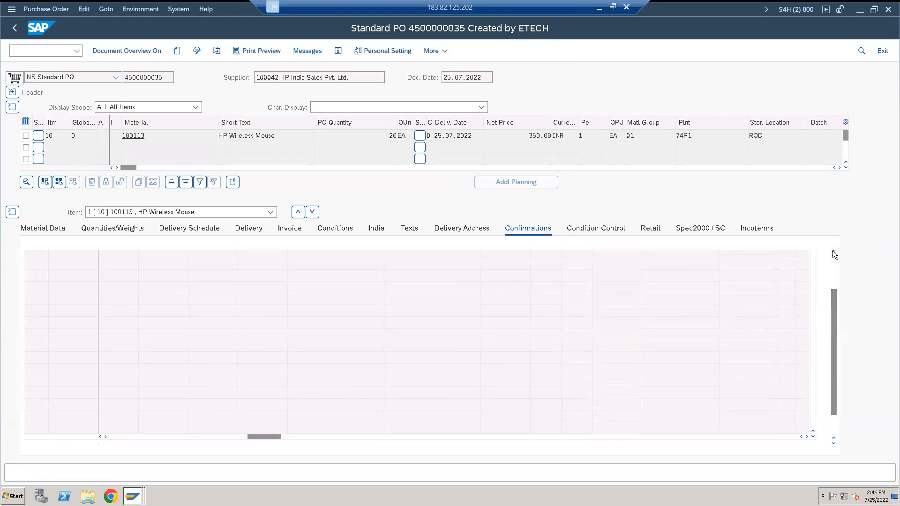
pyautogui.click(833, 253)
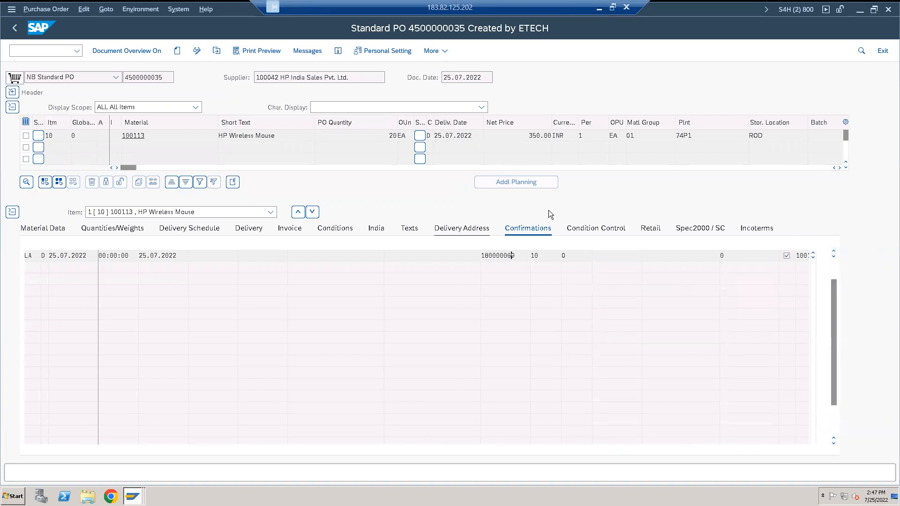
# Check the inbound delivery overview and switch to the stock overview for material 100113
pyautogui.click(133, 496)
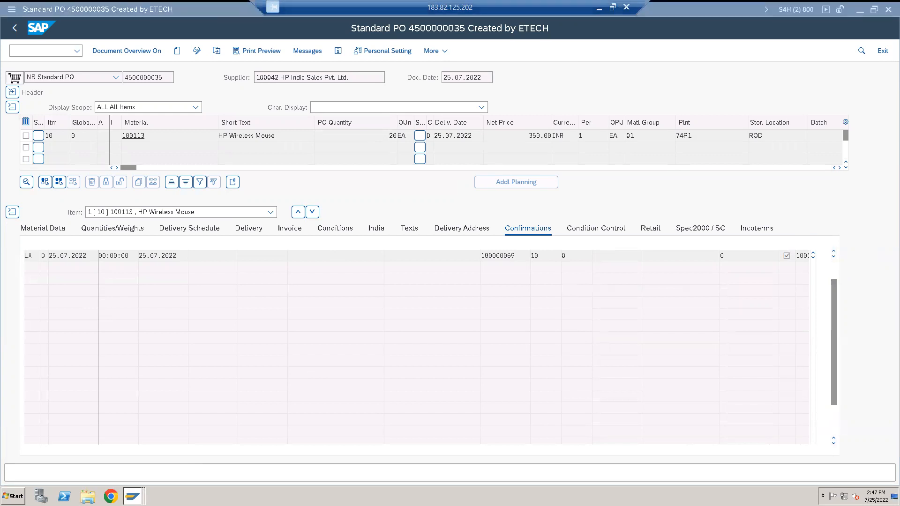
pyautogui.click(130, 476)
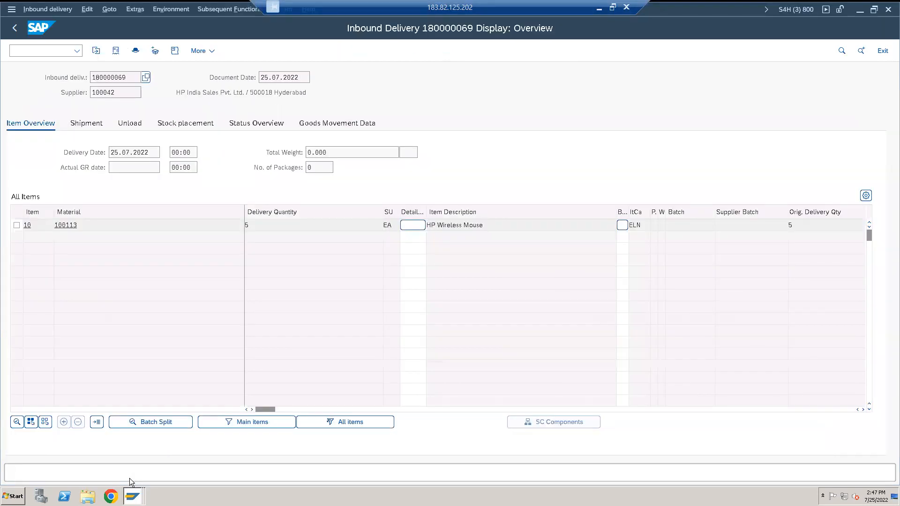
pyautogui.click(133, 496)
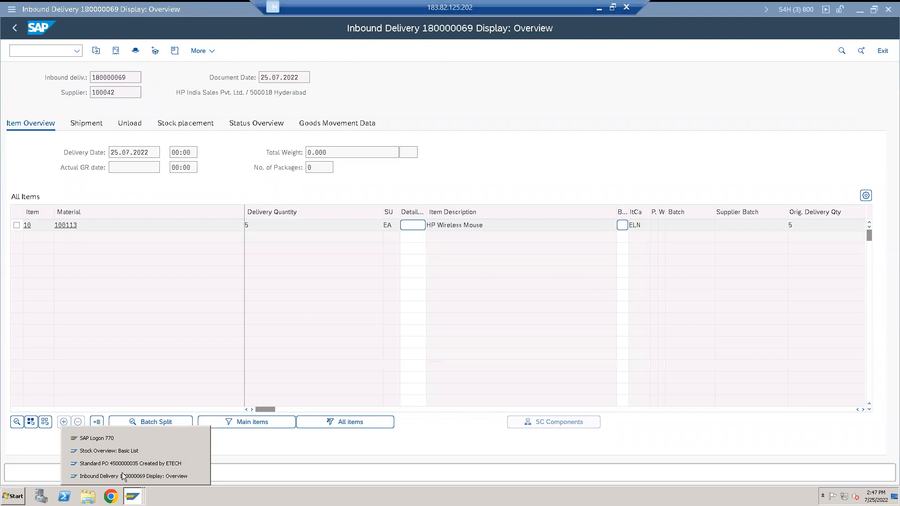
pyautogui.click(118, 451)
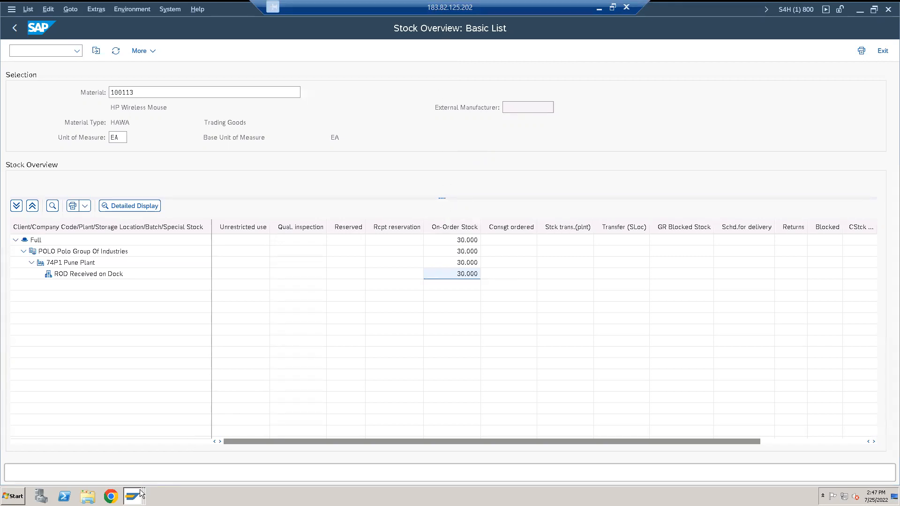
# Open an additional SAP session alongside the stock overview
pyautogui.moveTo(141, 493)
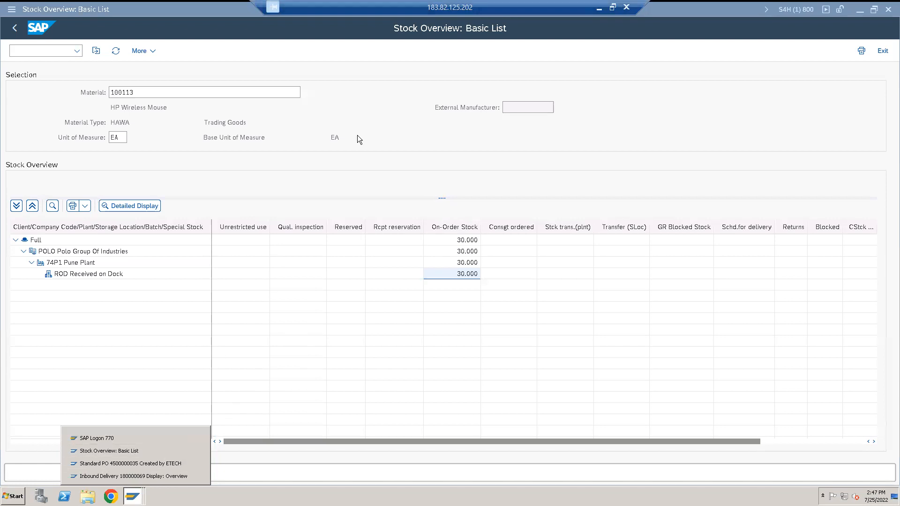
pyautogui.click(357, 120)
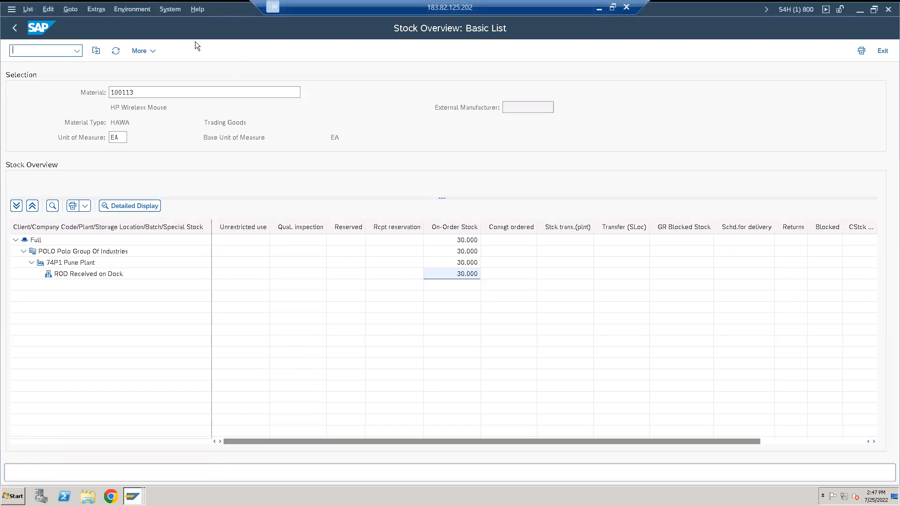
pyautogui.click(171, 10)
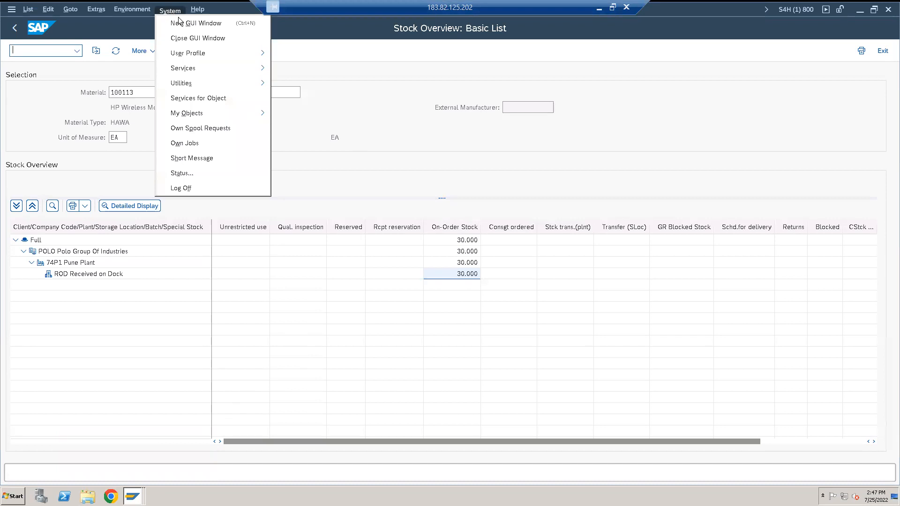
pyautogui.click(179, 24)
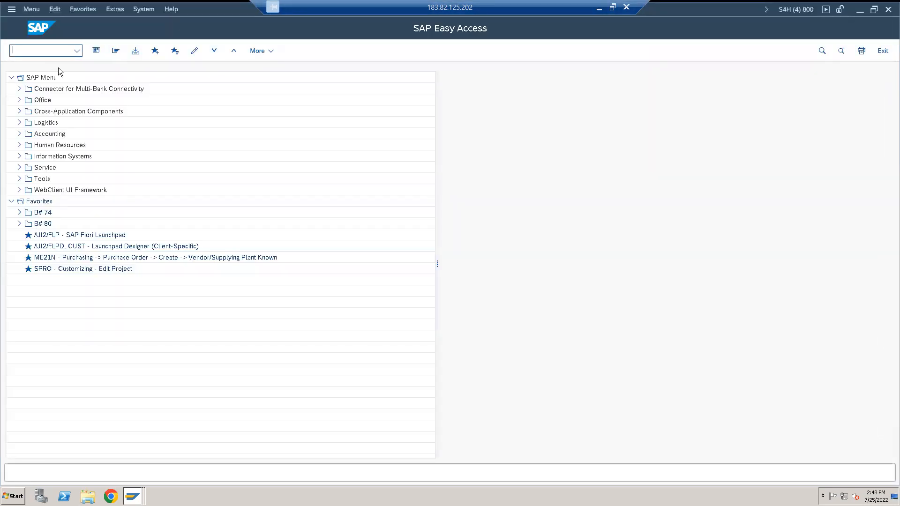
# Start the Warehouse Management Monitor (/SCWM/MON) found under Logistics, SCM Extended Warehouse Management, Extended Warehouse Management, Monitoring
pyautogui.click(20, 123)
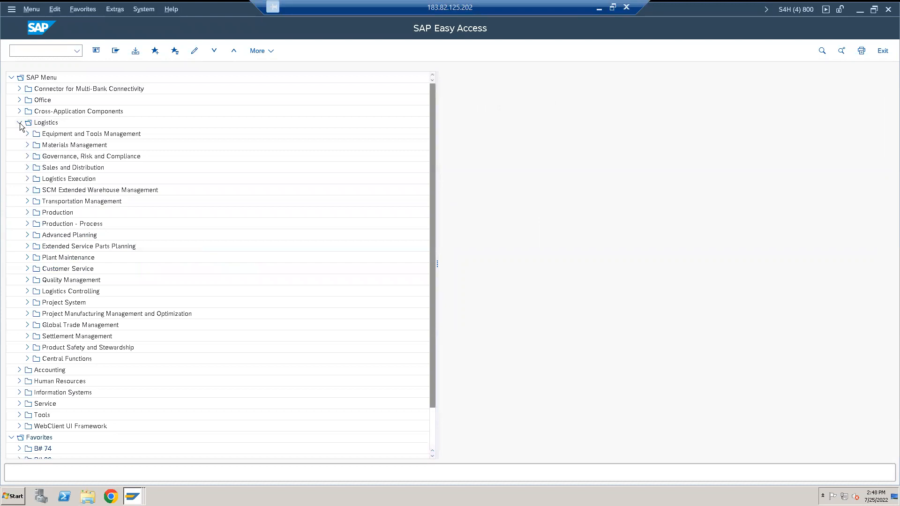
pyautogui.click(27, 190)
pyautogui.click(35, 201)
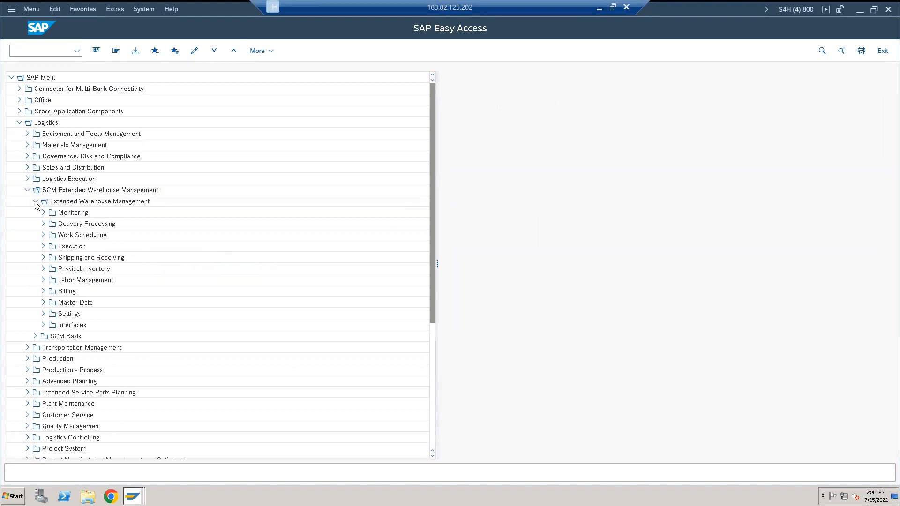
pyautogui.click(42, 213)
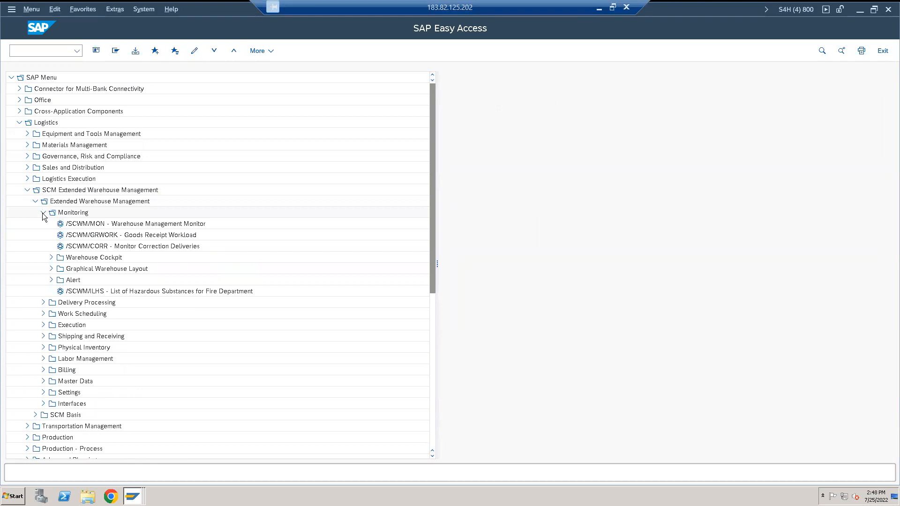
pyautogui.doubleClick(130, 224)
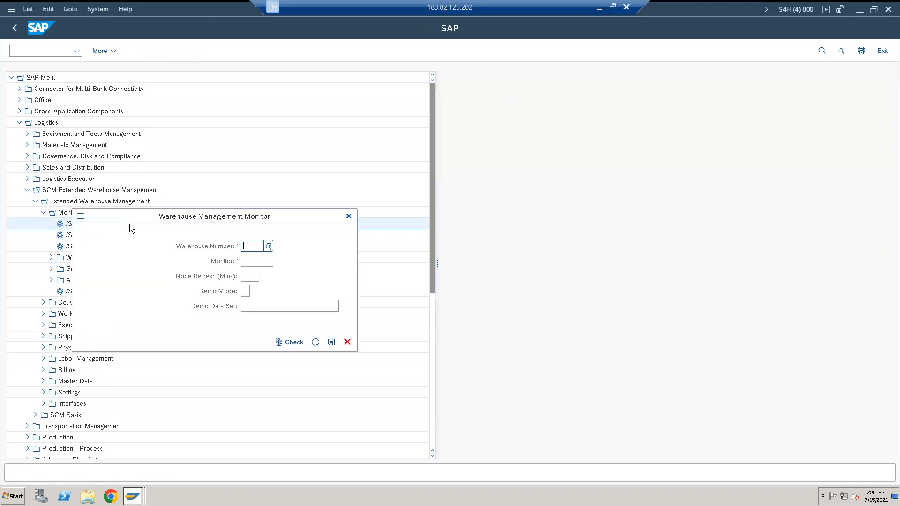
# Load the monitor for warehouse number 74EW with the standard monitor SAP
pyautogui.click(268, 247)
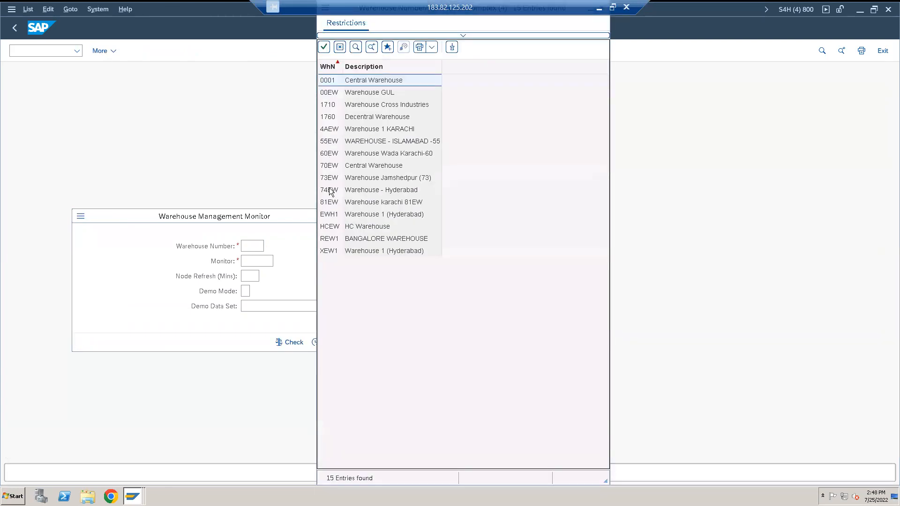
pyautogui.doubleClick(329, 190)
pyautogui.click(260, 262)
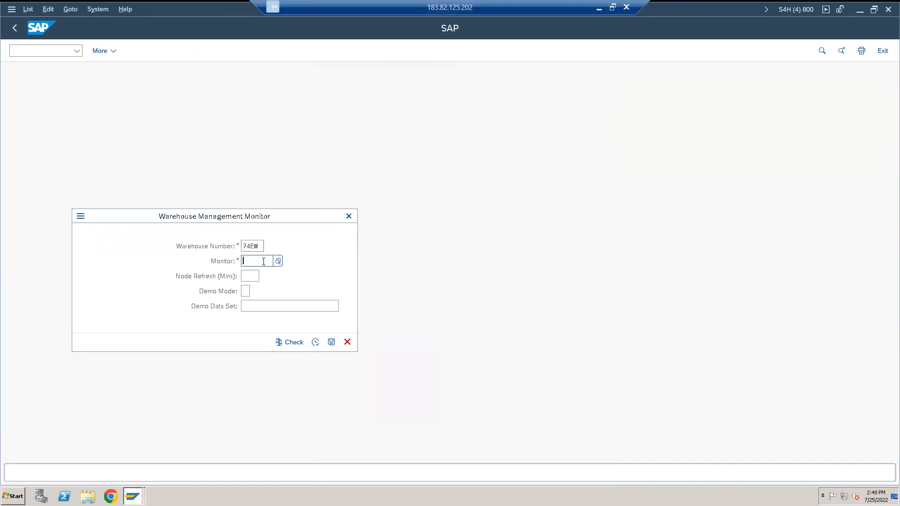
pyautogui.click(278, 261)
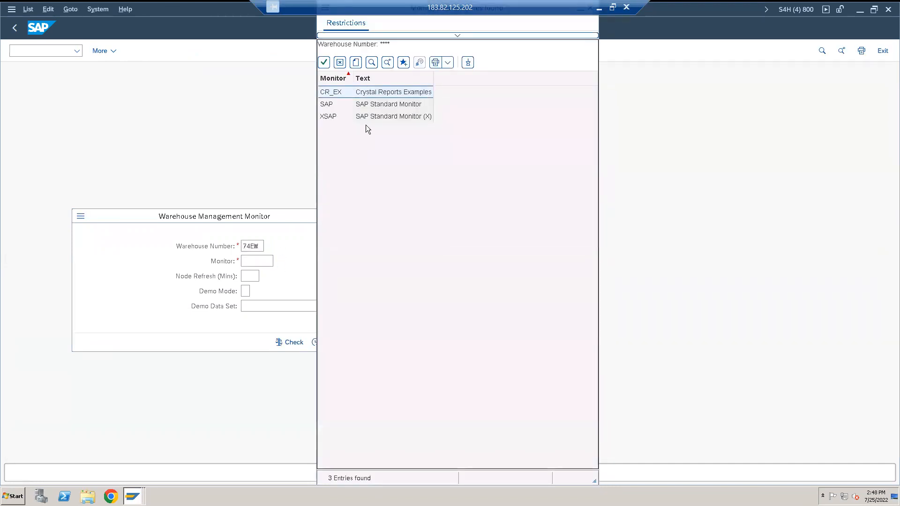
pyautogui.doubleClick(326, 105)
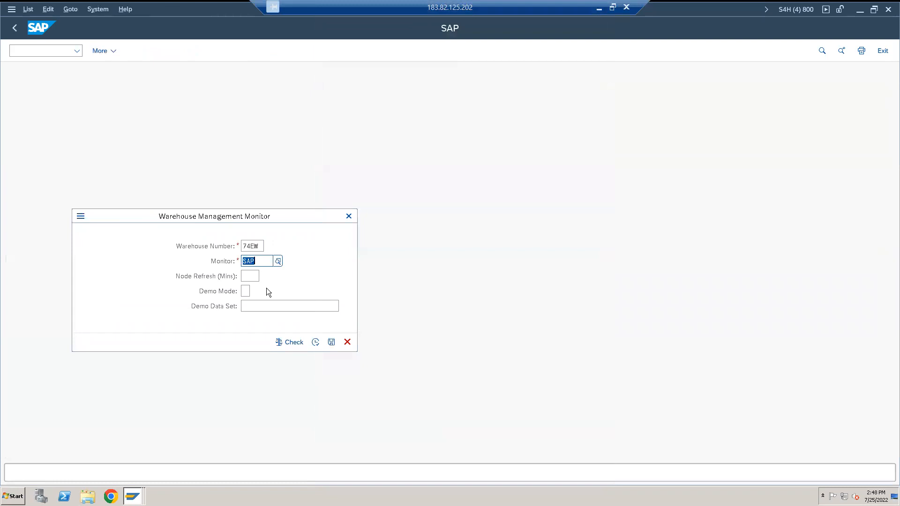
pyautogui.click(316, 343)
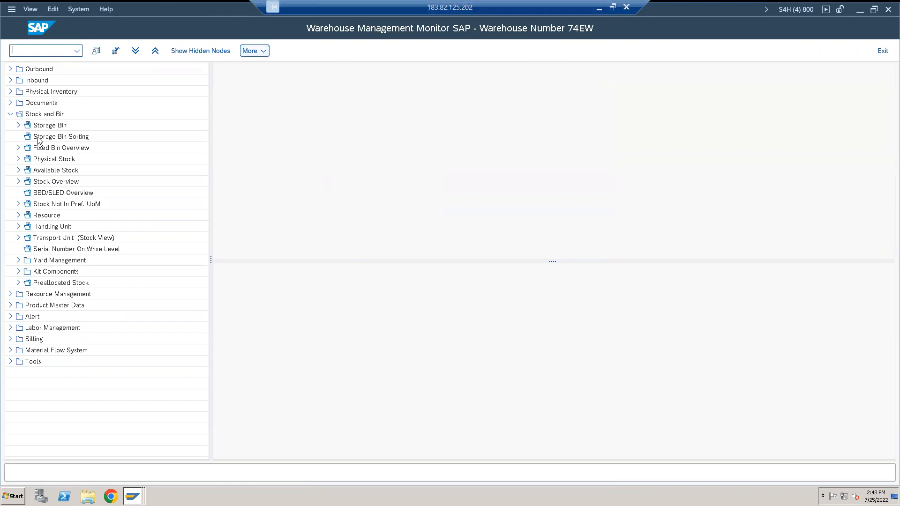
# Open the selection criteria of the Stock Overview node under Stock and Bin and set the product to 100113
pyautogui.click(47, 183)
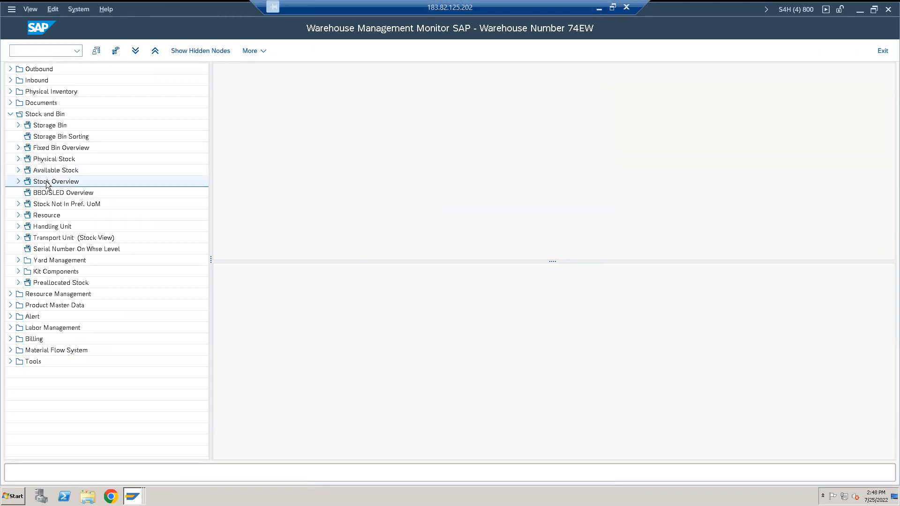
pyautogui.doubleClick(46, 183)
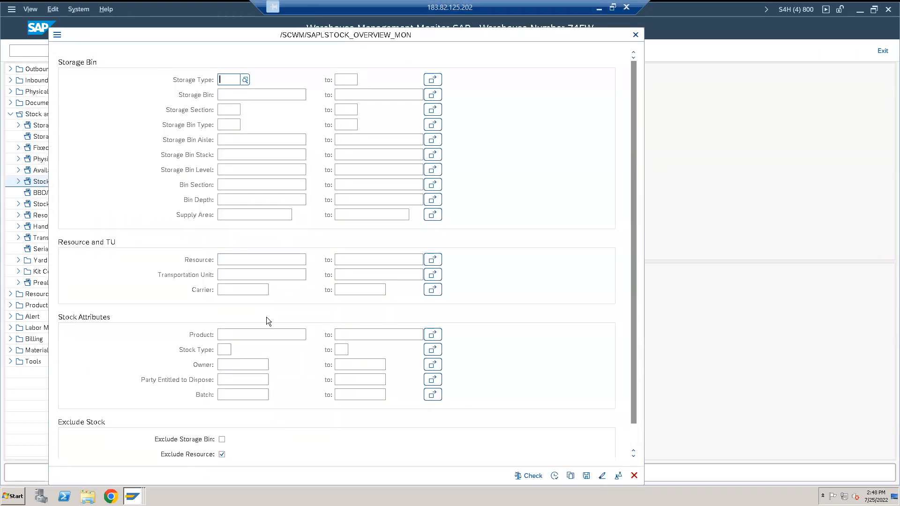
pyautogui.click(245, 337)
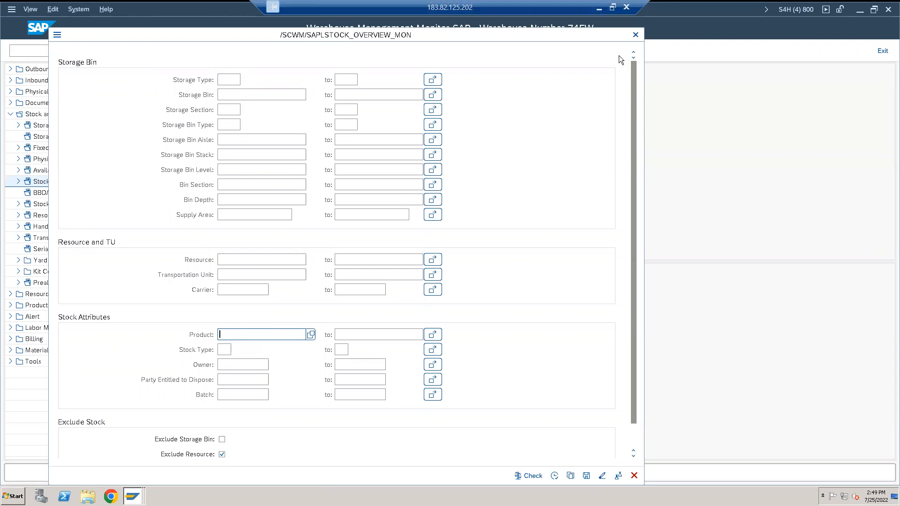
pyautogui.click(612, 7)
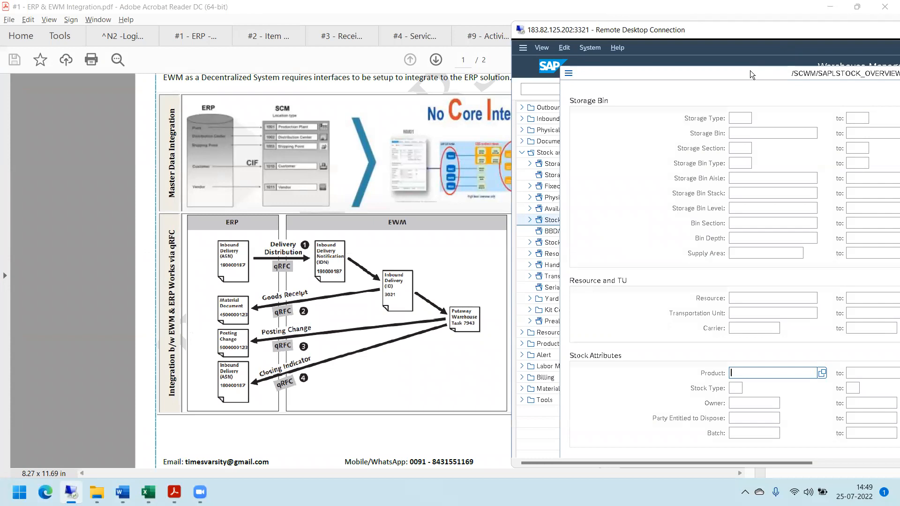
pyautogui.doubleClick(748, 33)
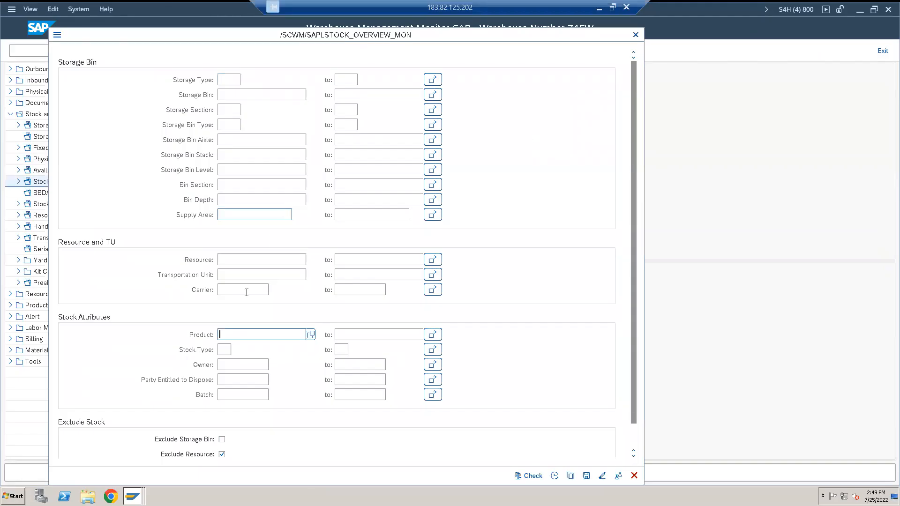
pyautogui.write('1')
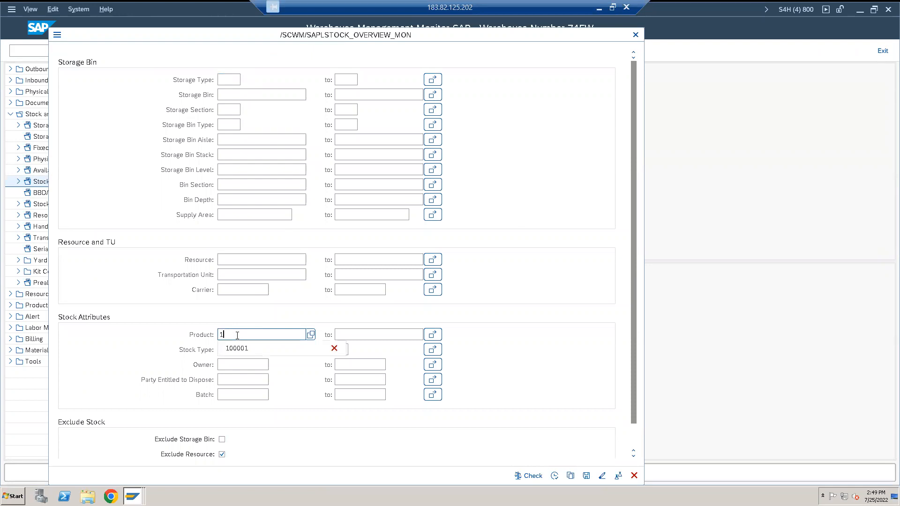
pyautogui.write('00113')
# Check the ERP stock overview for material 100113 and return to the warehouse monitor's selection criteria
pyautogui.click(133, 496)
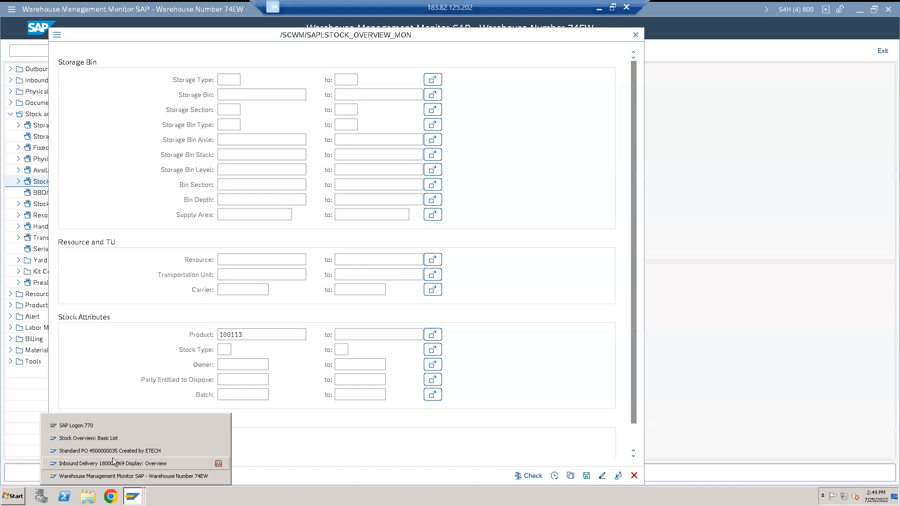
pyautogui.click(100, 436)
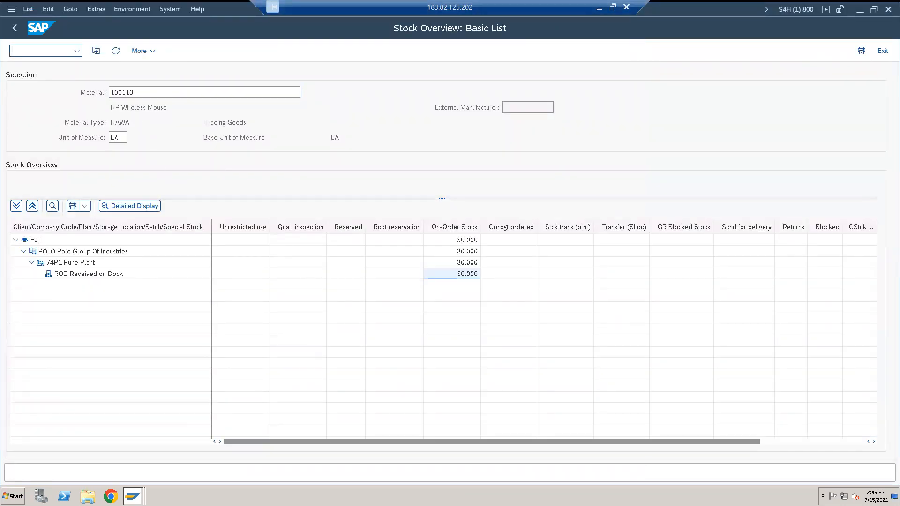
pyautogui.click(140, 496)
pyautogui.click(124, 476)
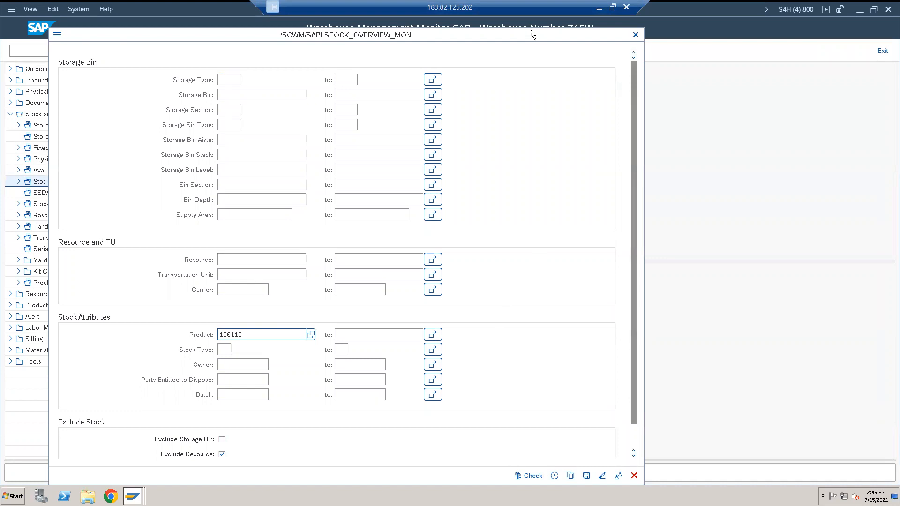
# Reposition the selection dialog, review its remaining criteria and run the EWM stock overview for the entered product
pyautogui.moveTo(525, 34); pyautogui.dragTo(529, 14)
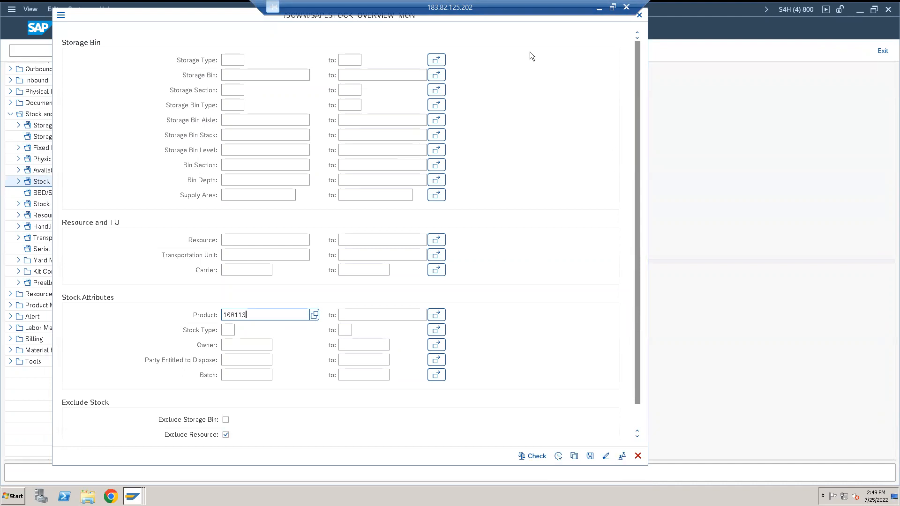
pyautogui.moveTo(229, 17); pyautogui.dragTo(208, 6)
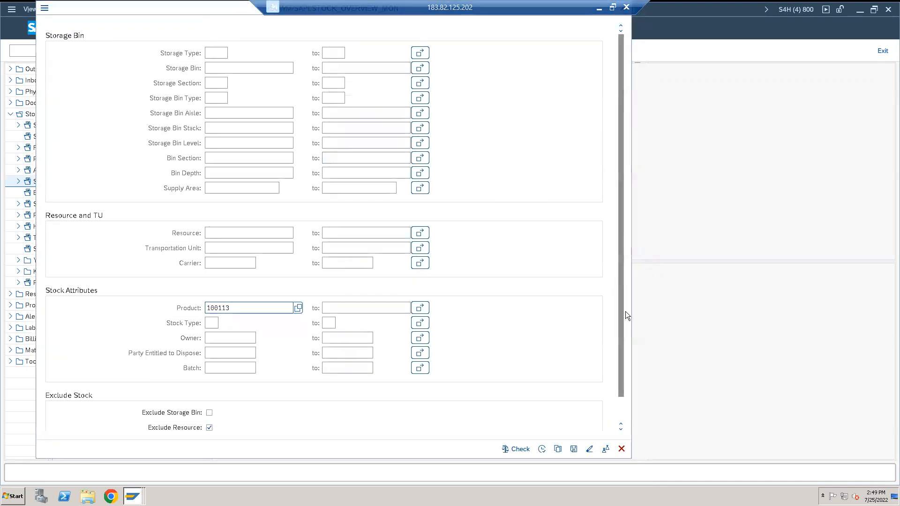
pyautogui.moveTo(625, 312); pyautogui.dragTo(624, 336)
pyautogui.click(542, 450)
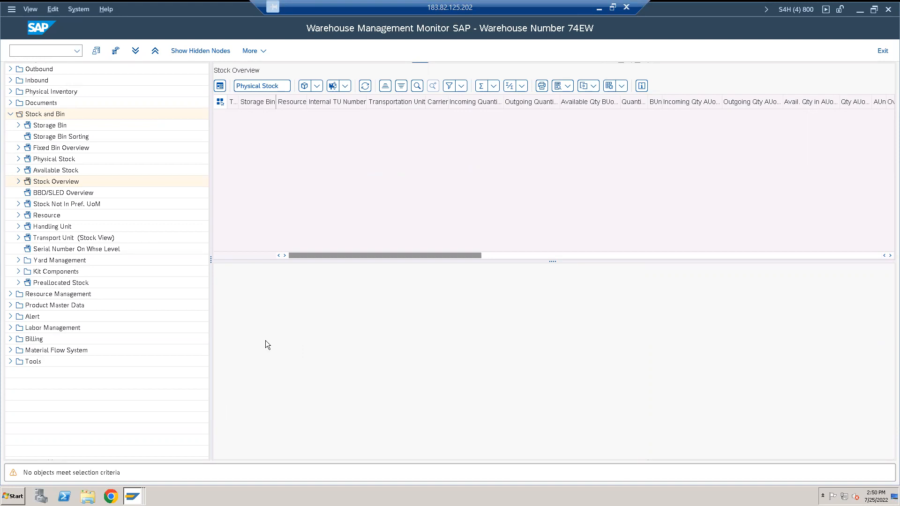
# Open a new SAP GUI session from the warehouse monitor
pyautogui.moveTo(132, 493)
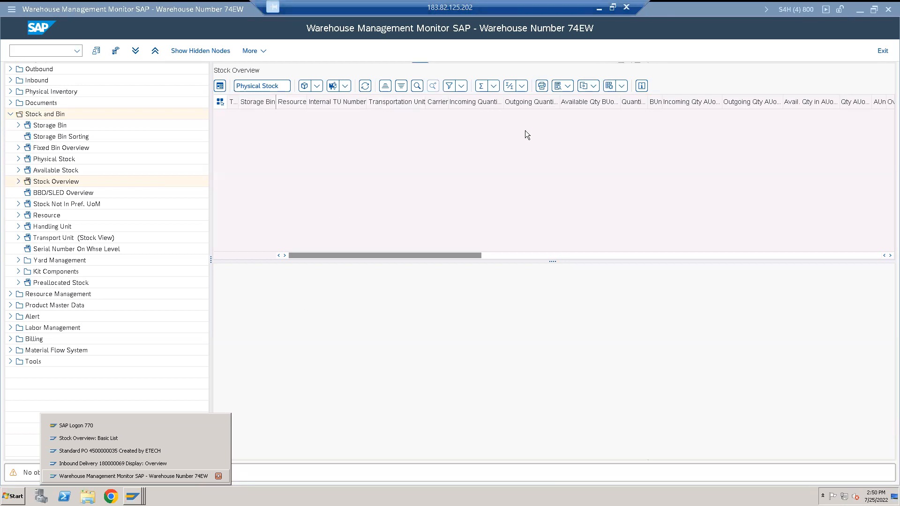
pyautogui.click(222, 30)
pyautogui.click(86, 11)
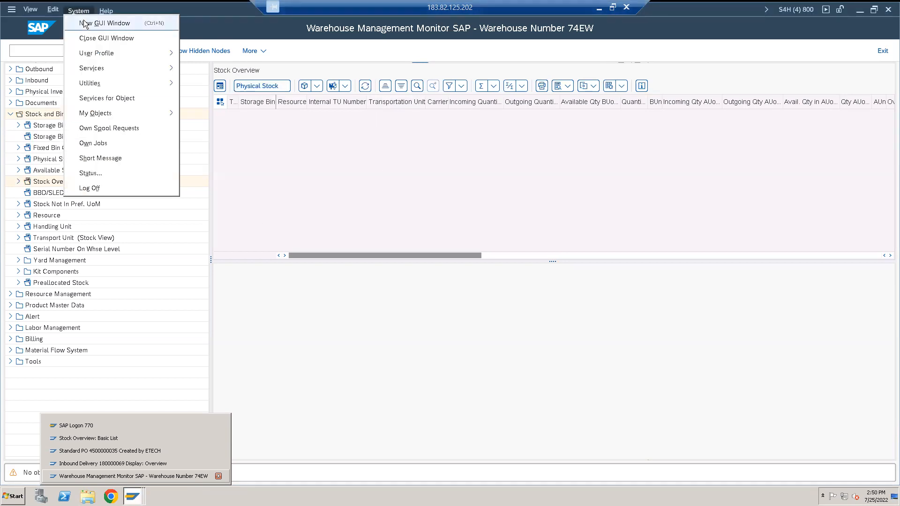
pyautogui.click(85, 25)
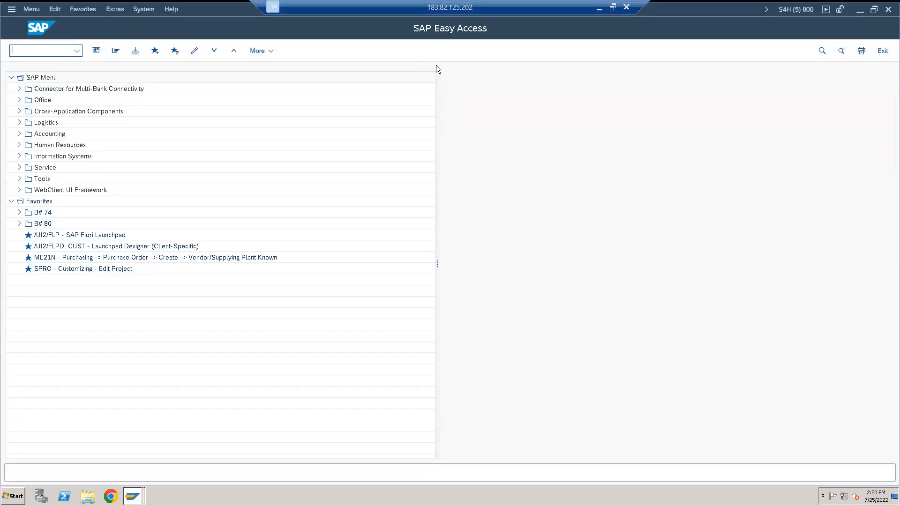
# Switch to Acrobat Reader, view the inbound delivery process diagram in the Inbound Process Flow PDF, and return to the new SAP session
pyautogui.click(612, 9)
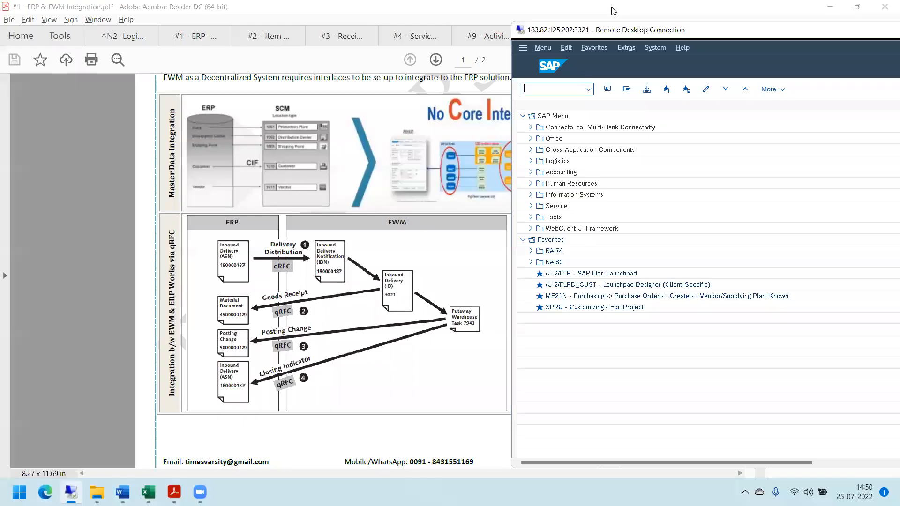
pyautogui.click(498, 7)
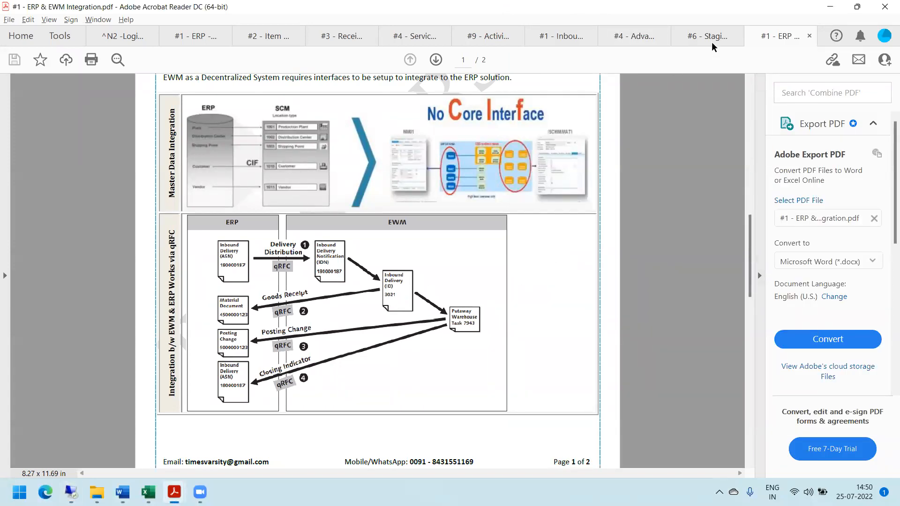
pyautogui.click(568, 36)
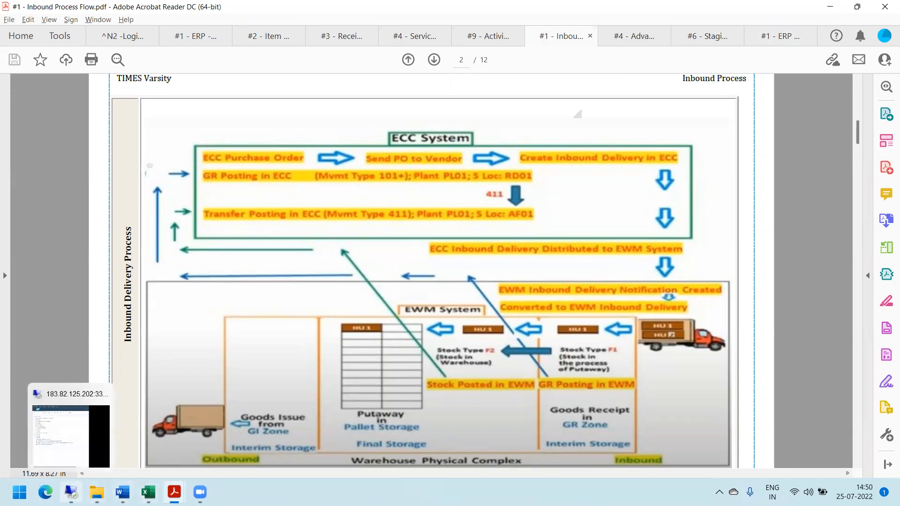
pyautogui.click(71, 492)
pyautogui.doubleClick(804, 29)
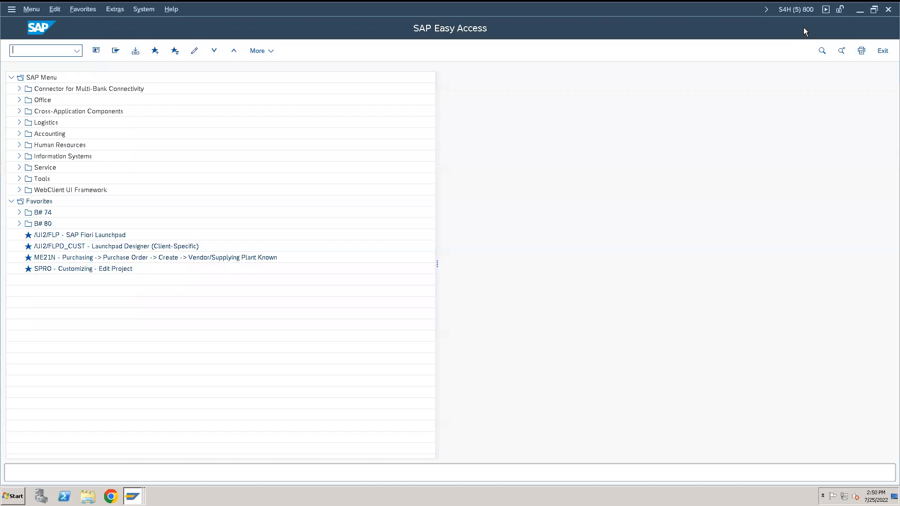
# Open /SCWM/PRDI - Maintain Inbound Delivery from the Extended Warehouse Management delivery processing folder
pyautogui.click(20, 123)
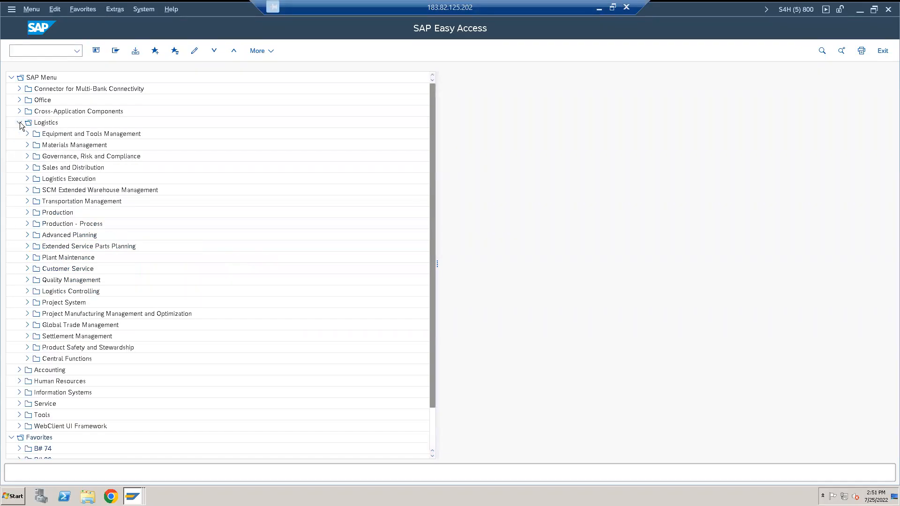
pyautogui.click(27, 190)
pyautogui.click(35, 201)
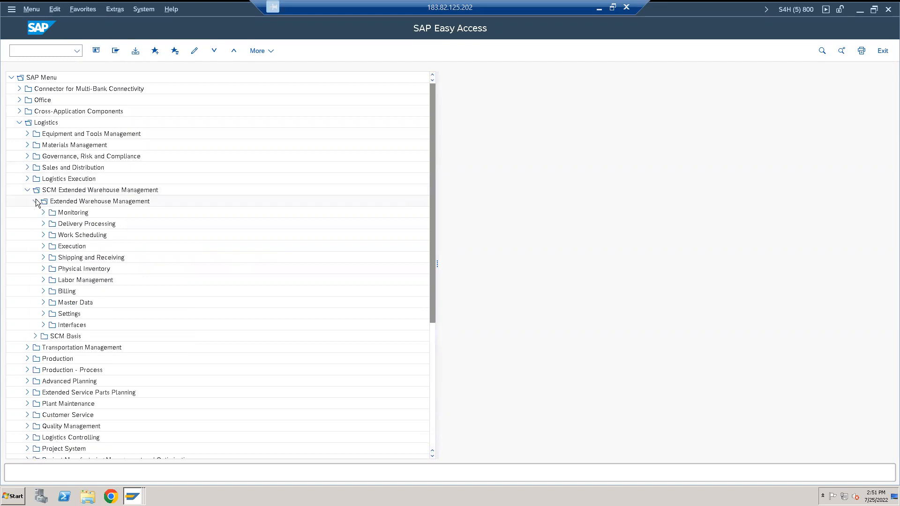
pyautogui.click(44, 225)
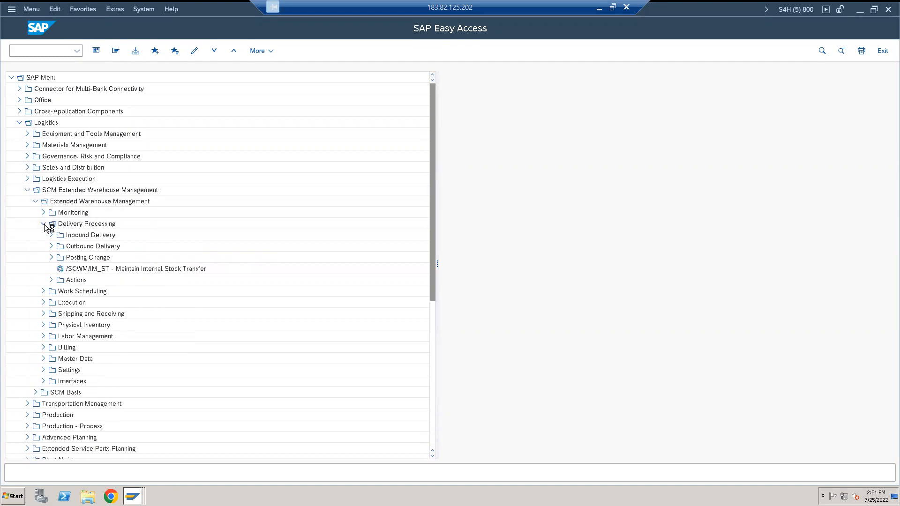
pyautogui.click(51, 235)
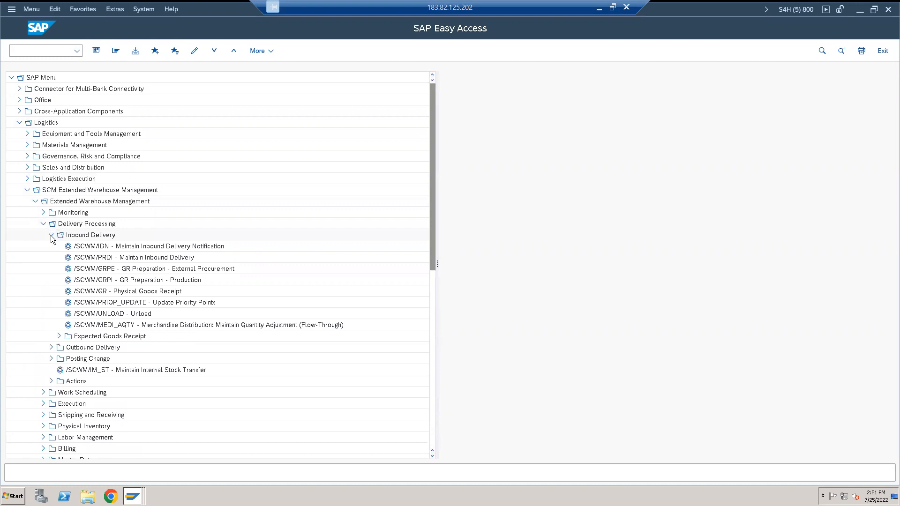
pyautogui.click(194, 248)
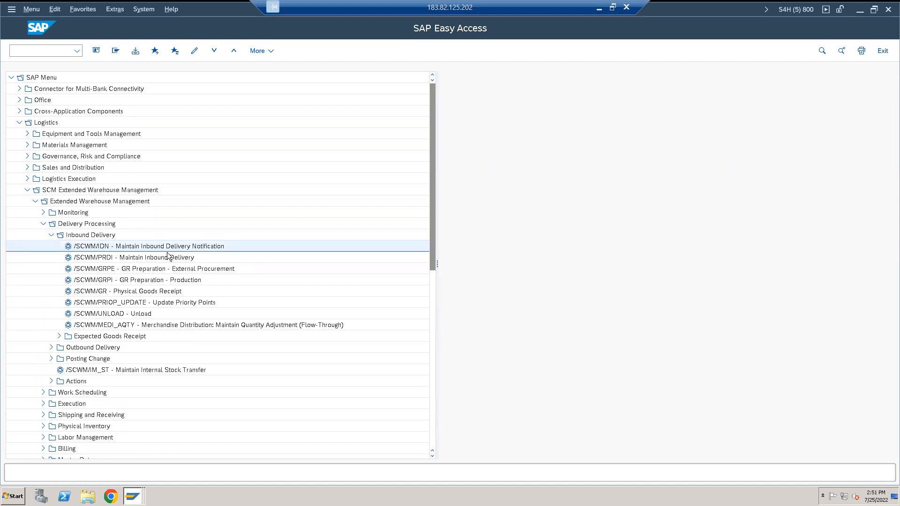
pyautogui.click(145, 262)
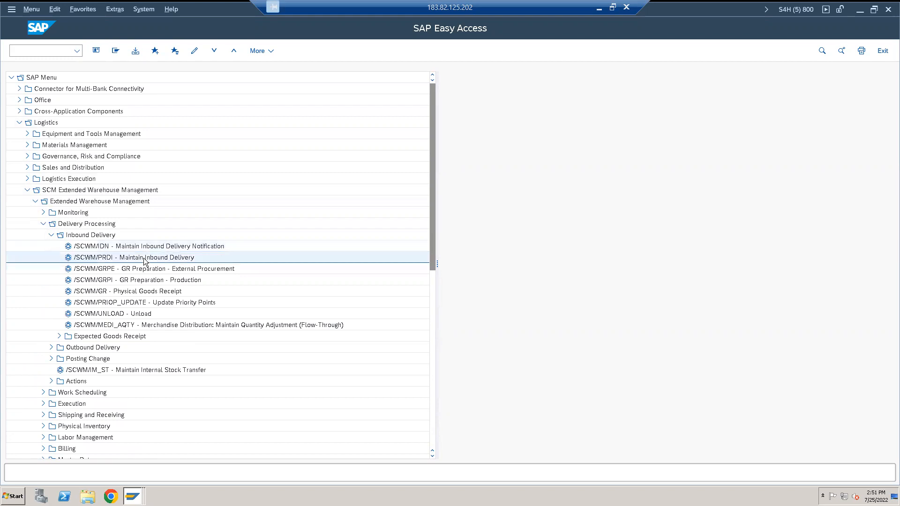
pyautogui.doubleClick(144, 261)
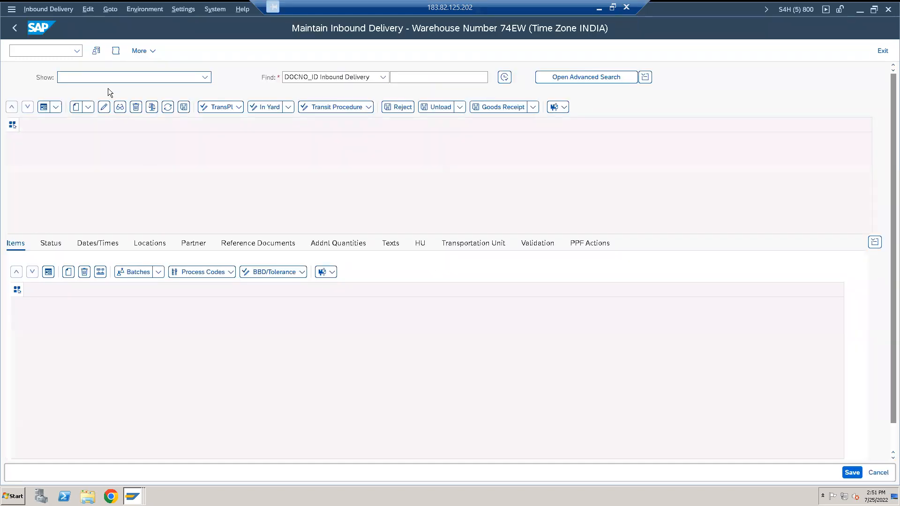
# Confirm 74EW as the default warehouse number and search for all inbound deliveries without entering a document number
pyautogui.click(96, 51)
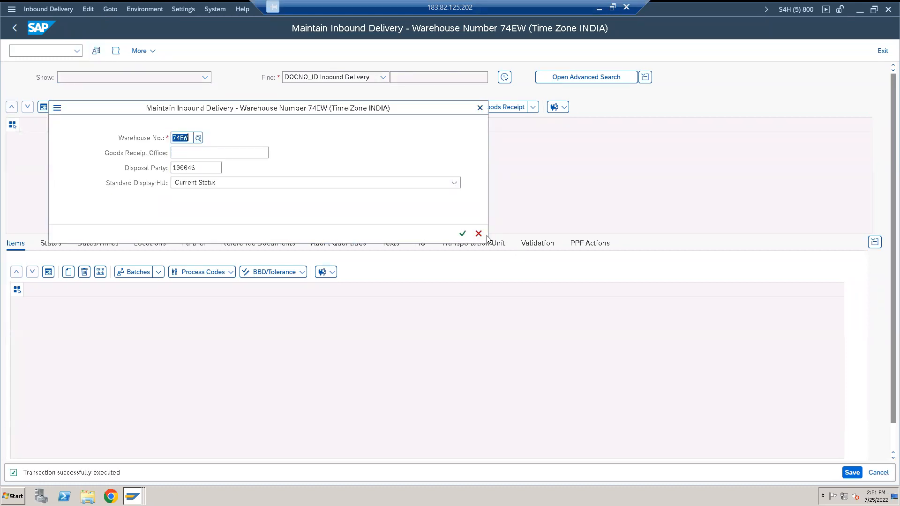
pyautogui.click(463, 233)
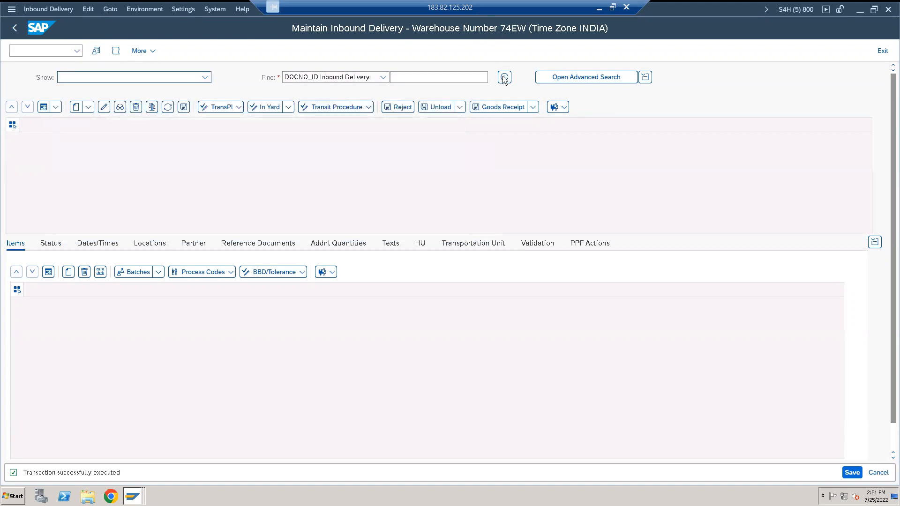
pyautogui.click(504, 77)
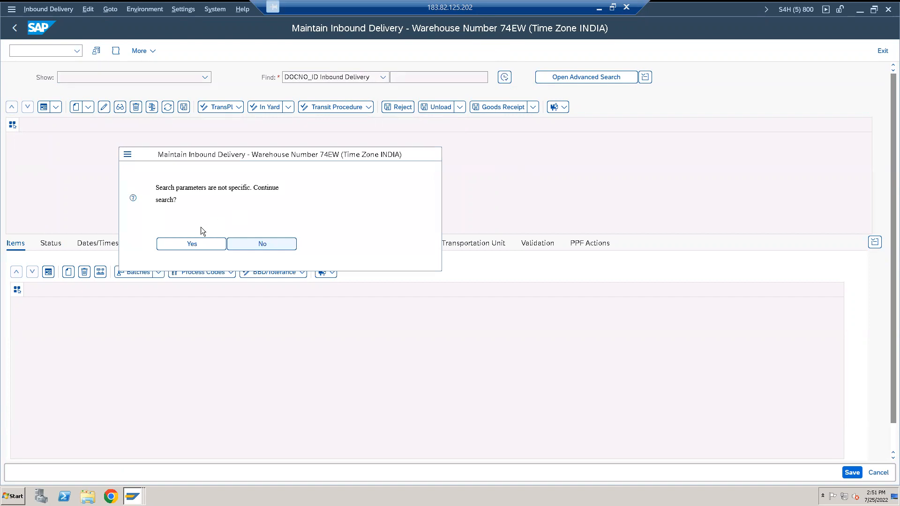
pyautogui.click(189, 243)
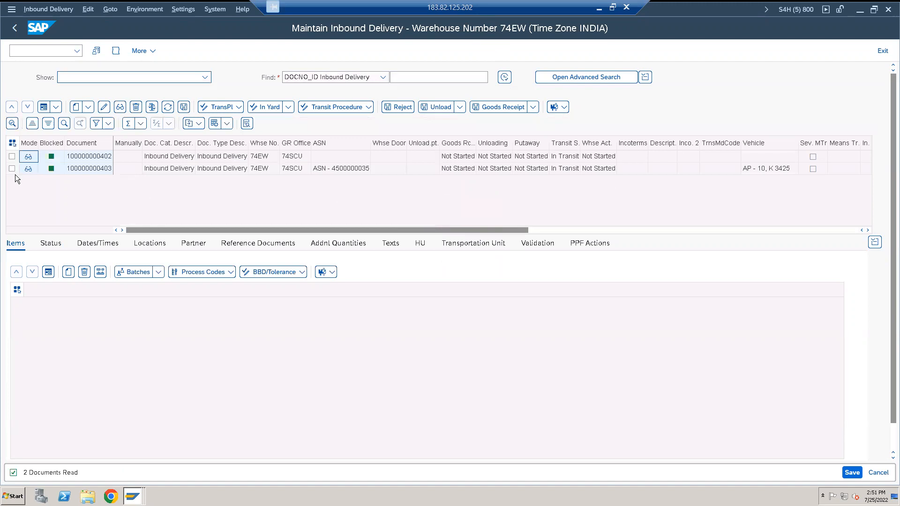
# Select the inbound delivery that has an ASN, review its header columns and show its reference documents
pyautogui.click(12, 169)
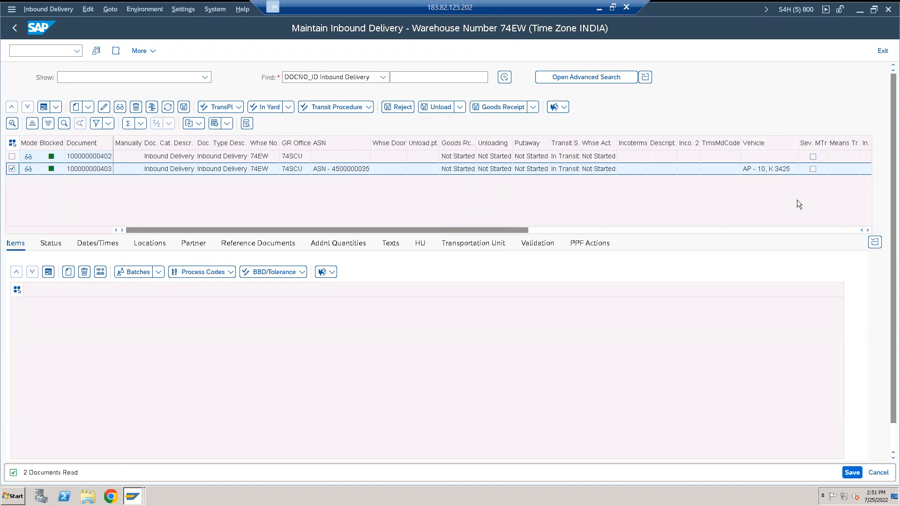
pyautogui.click(867, 230)
pyautogui.click(868, 230)
pyautogui.click(116, 230)
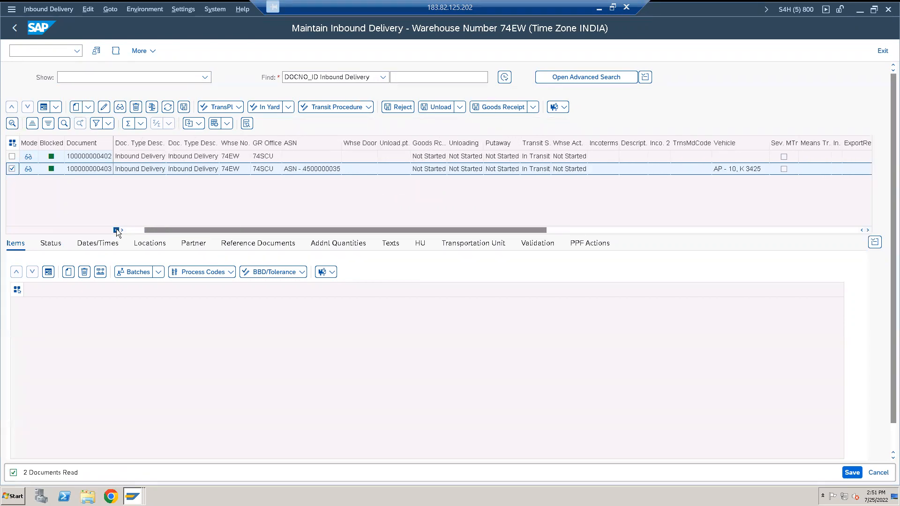
pyautogui.click(117, 230)
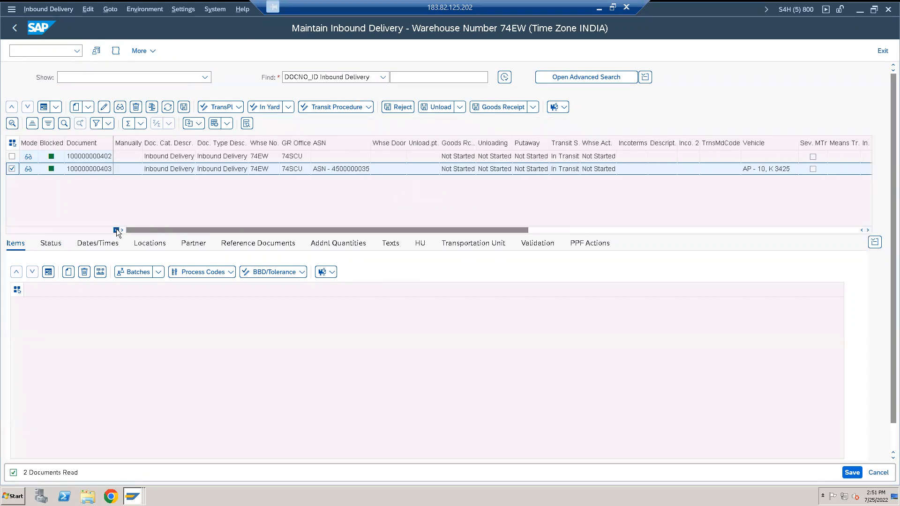
pyautogui.click(12, 124)
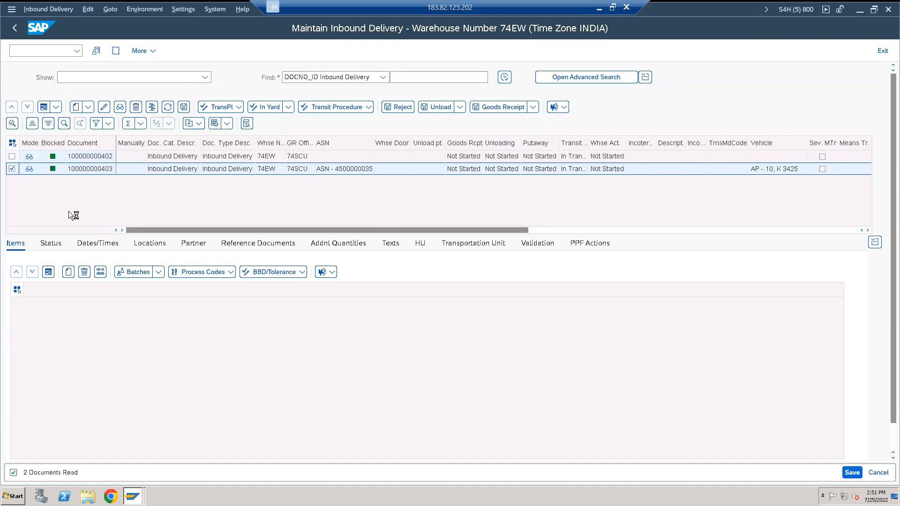
pyautogui.click(280, 243)
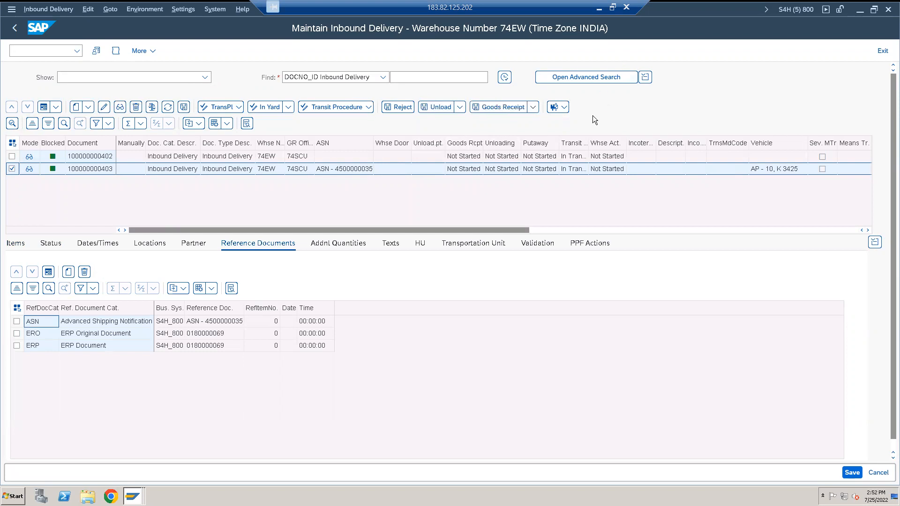
# Check the stage after EWM inbound delivery creation in the PDF's process diagram and return to the SAP session
pyautogui.click(613, 7)
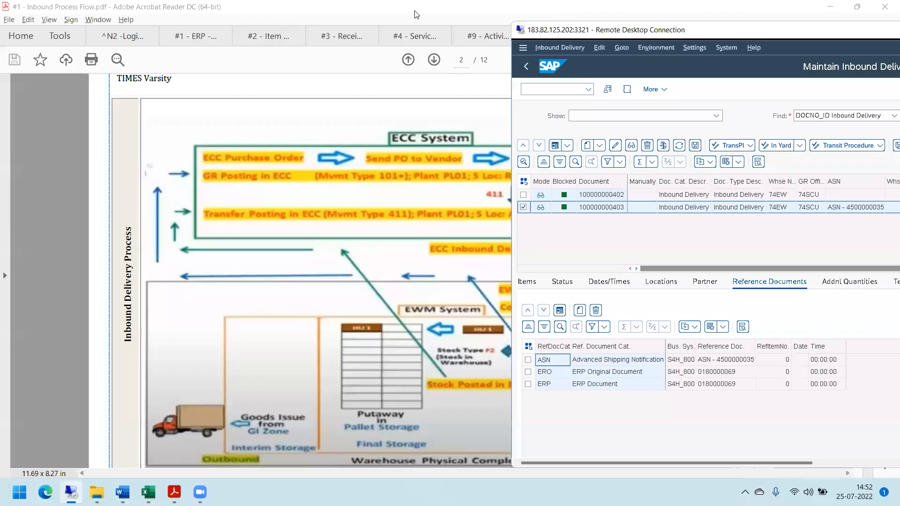
pyautogui.click(378, 10)
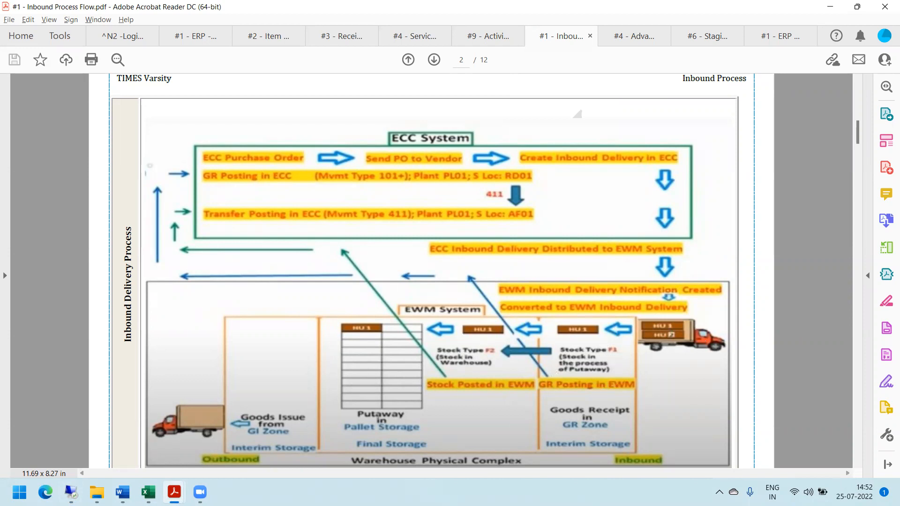
pyautogui.click(71, 492)
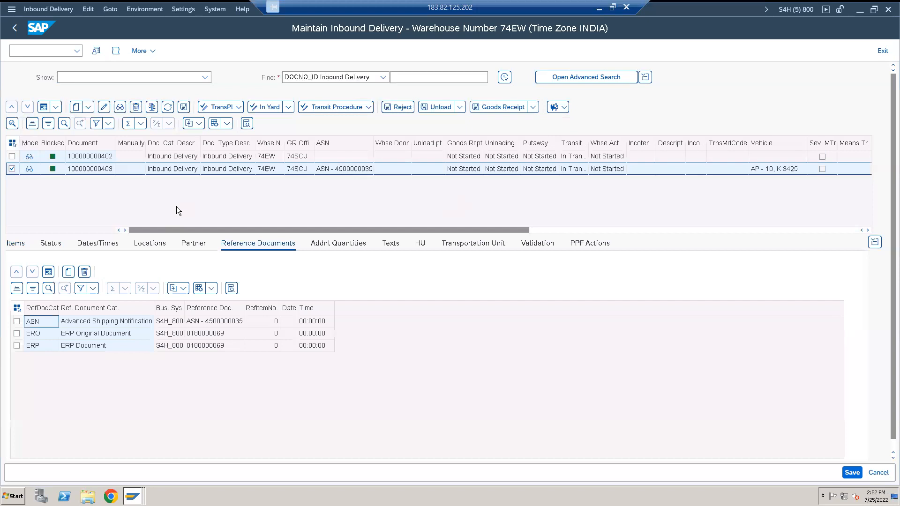
# Unload the selected inbound delivery and display its PPF actions
pyautogui.click(439, 108)
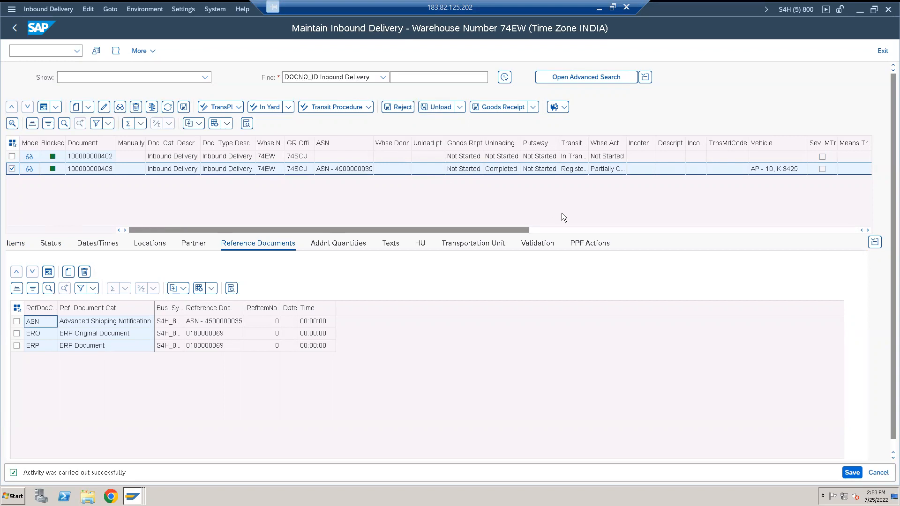
pyautogui.click(585, 244)
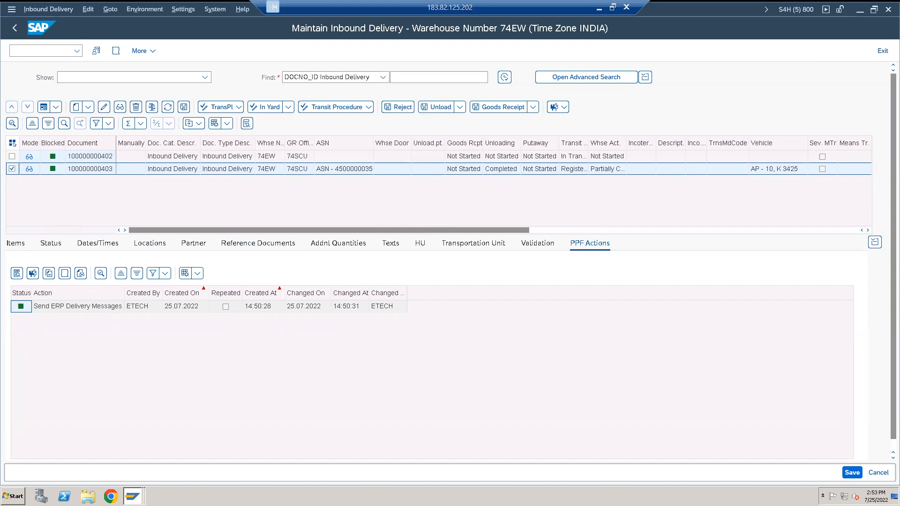
# Refresh the ERP stock overview for material 100113, check its stock and return to the Maintain Inbound Delivery session
pyautogui.click(132, 496)
pyautogui.click(98, 424)
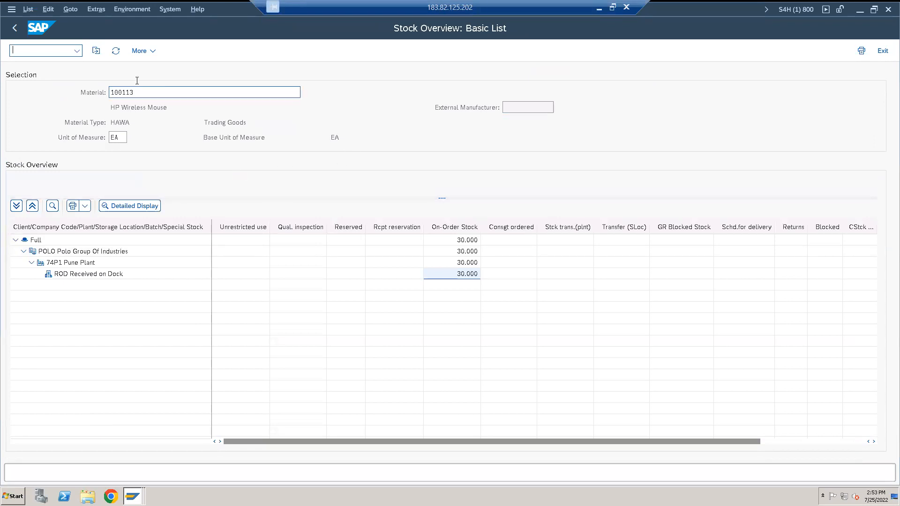
pyautogui.click(115, 51)
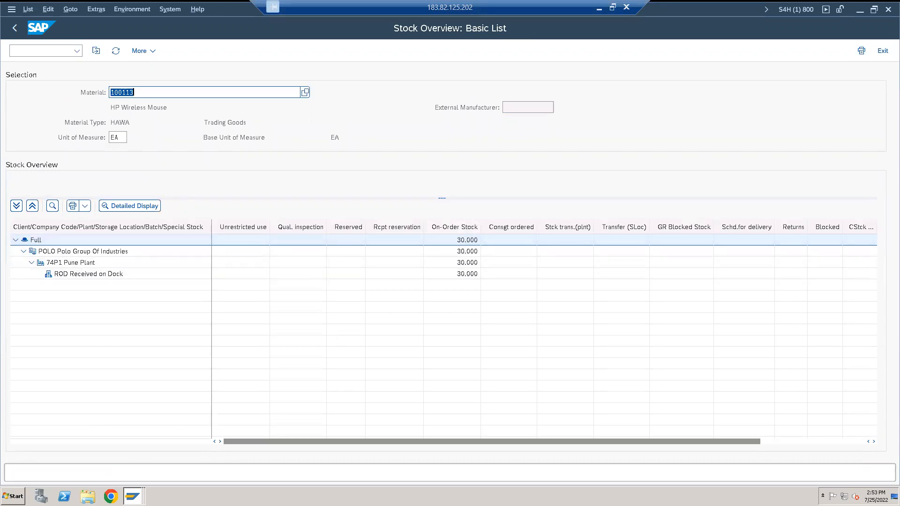
pyautogui.click(133, 496)
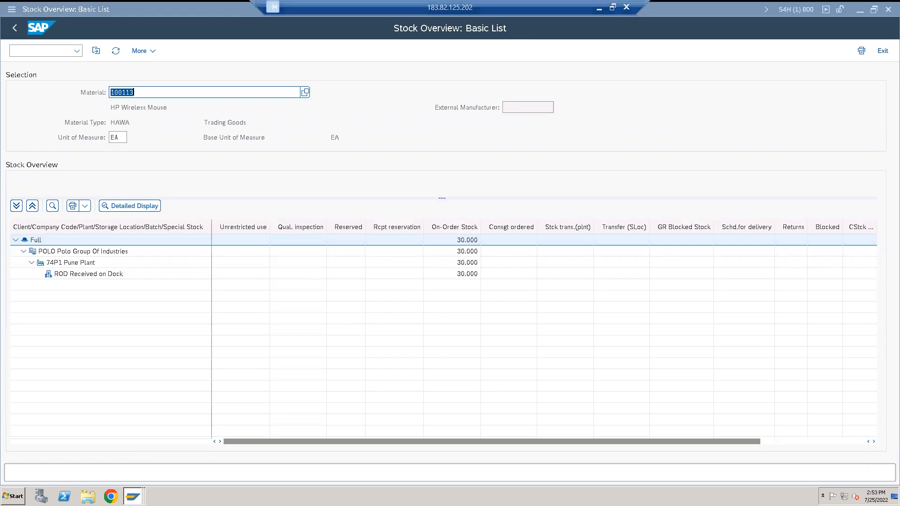
pyautogui.click(134, 496)
pyautogui.click(134, 497)
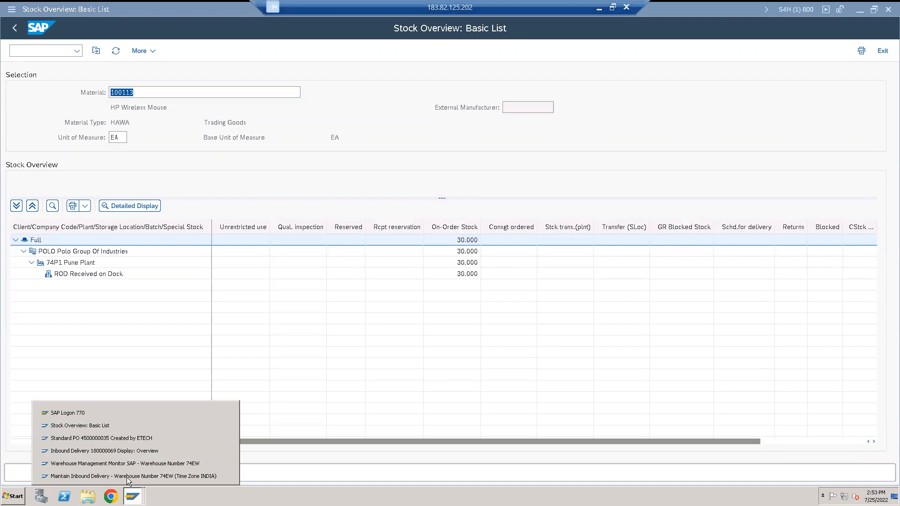
pyautogui.click(127, 476)
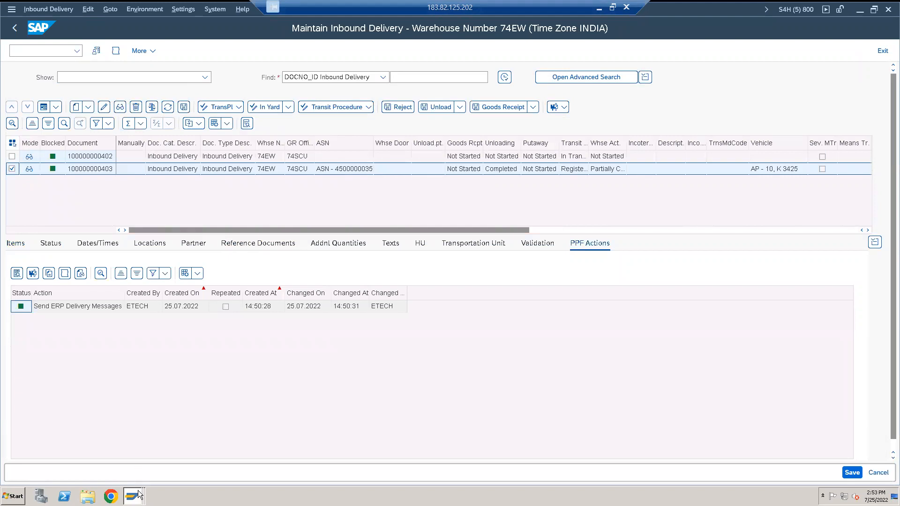
# Switch to the Warehouse Management Monitor session and rerun the Stock Overview selection for product 100113
pyautogui.moveTo(139, 494)
pyautogui.click(127, 463)
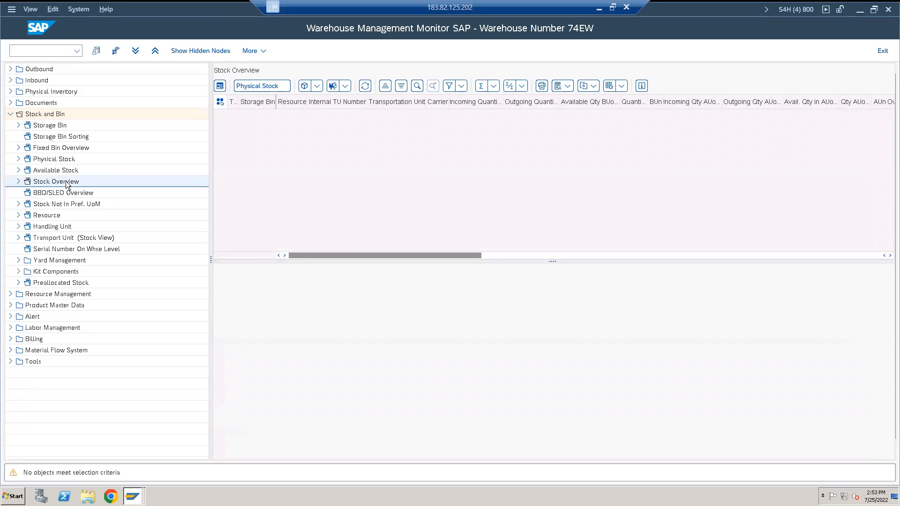
pyautogui.click(56, 182)
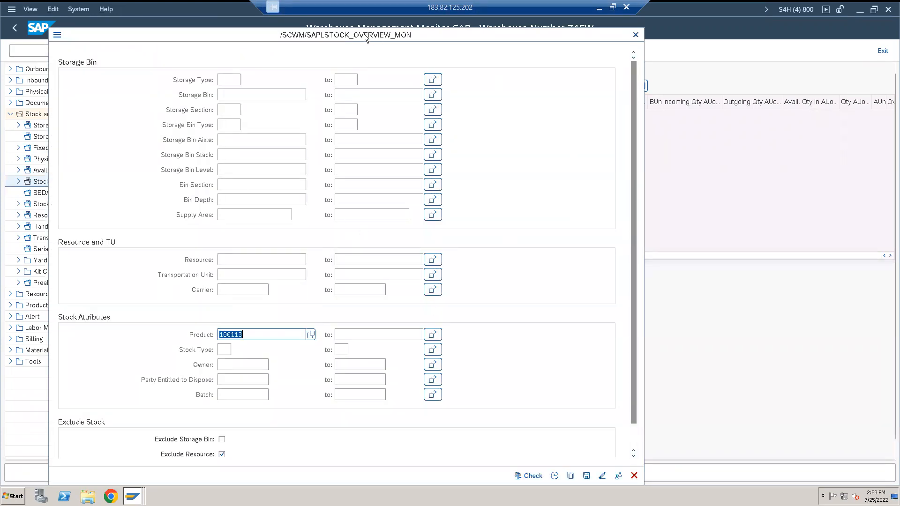
pyautogui.moveTo(224, 35); pyautogui.dragTo(215, 20)
pyautogui.click(545, 460)
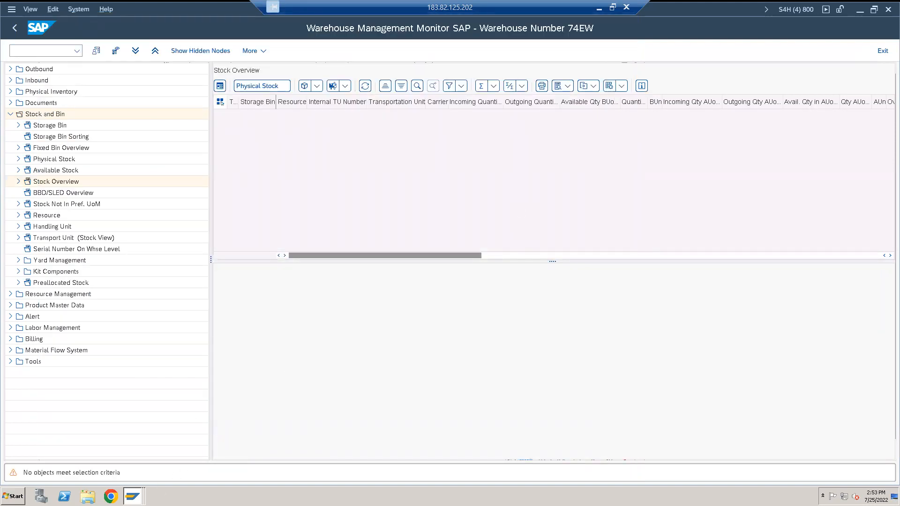
# Switch from the remote SAP session to the #6 Warehouse Layout workbook in Excel and highlight the inbound door area 9030 and staging area 9010
pyautogui.click(133, 496)
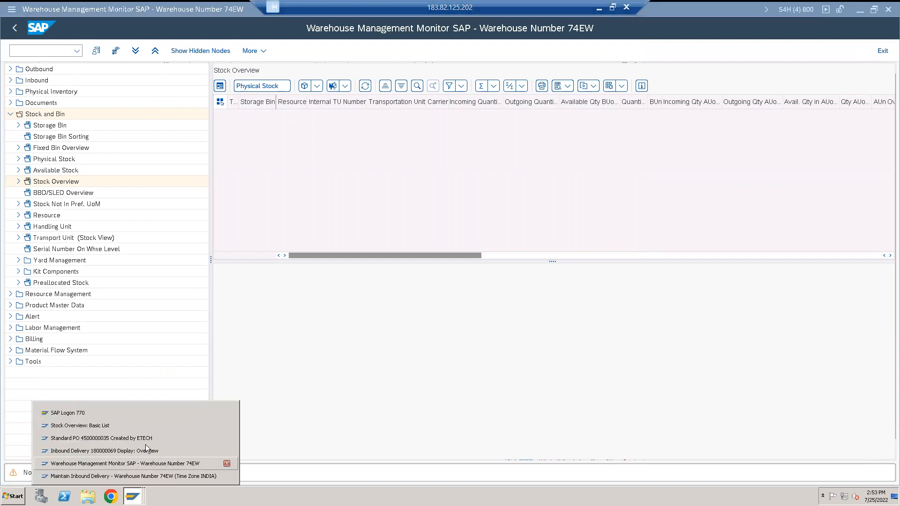
pyautogui.click(600, 9)
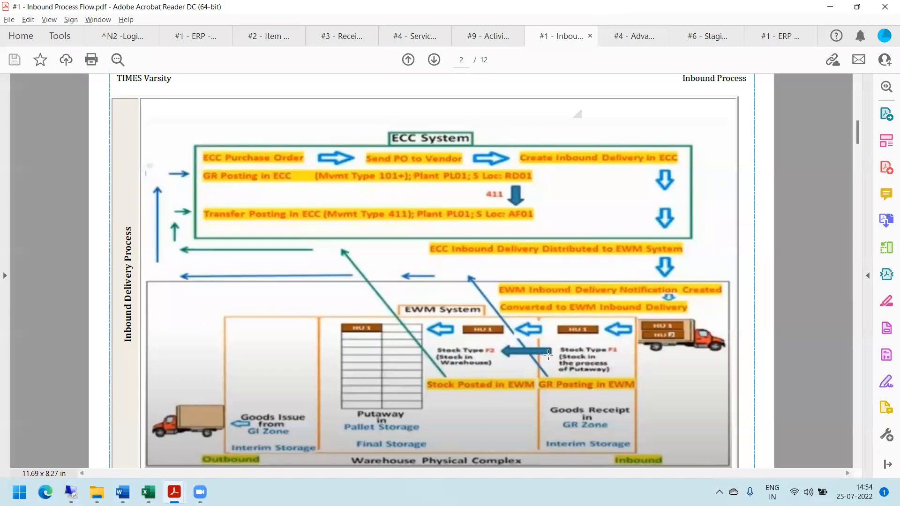
pyautogui.moveTo(148, 492)
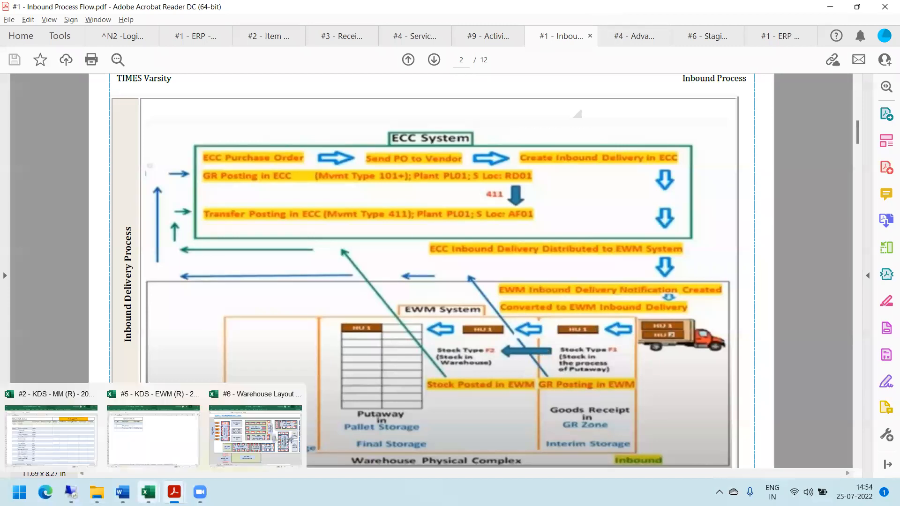
pyautogui.click(262, 424)
pyautogui.moveTo(42, 139); pyautogui.dragTo(92, 280)
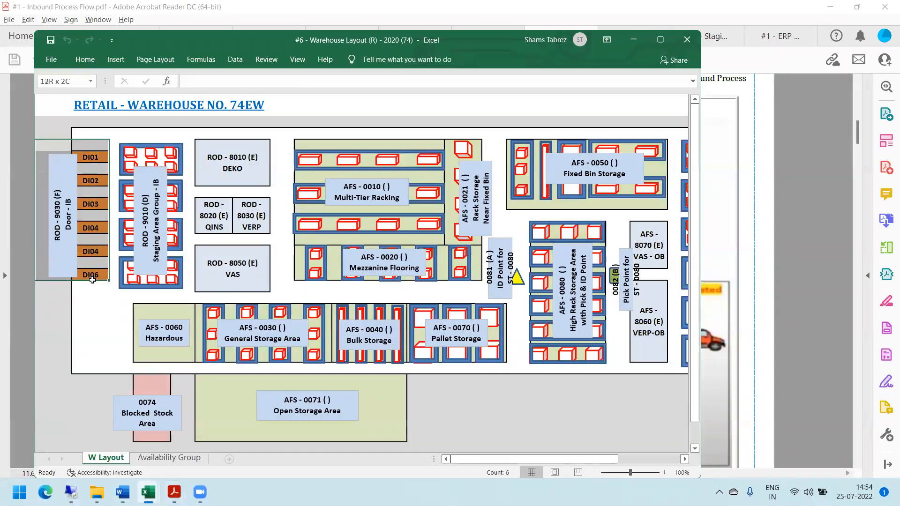
pyautogui.click(98, 314)
pyautogui.click(120, 133)
pyautogui.moveTo(120, 133); pyautogui.dragTo(179, 171)
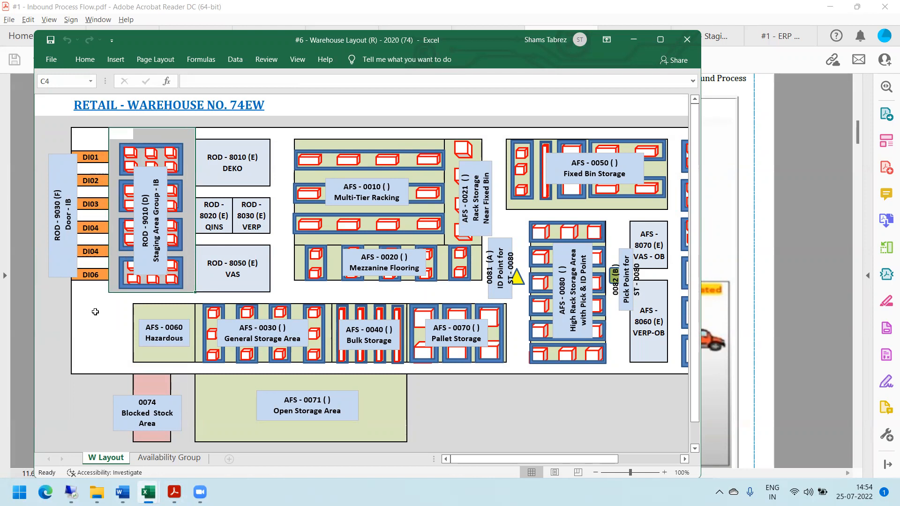
# Highlight the ROD - 9010 inbound staging area on the warehouse layout sheet
pyautogui.click(174, 152)
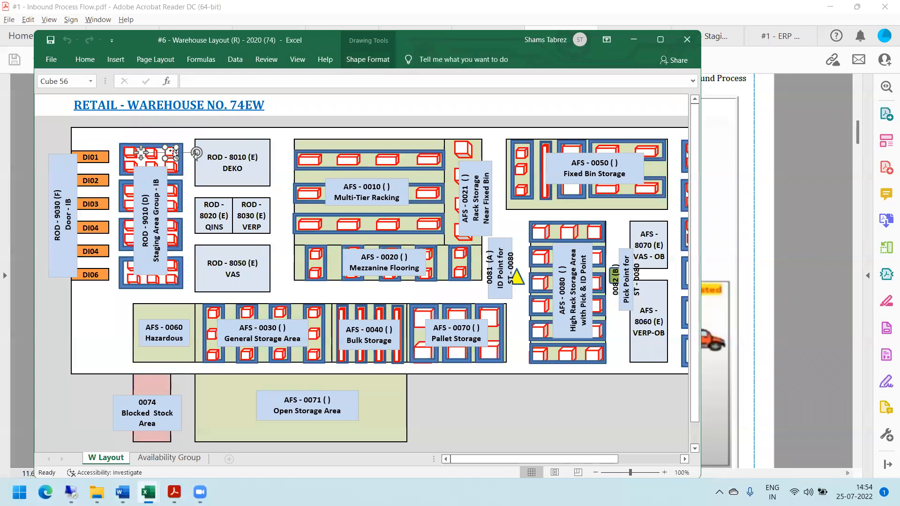
pyautogui.moveTo(115, 134); pyautogui.dragTo(191, 242)
# Switch to the remote SAP session and post goods receipt for the selected, unloaded inbound delivery in warehouse 74EW
pyautogui.moveTo(71, 493)
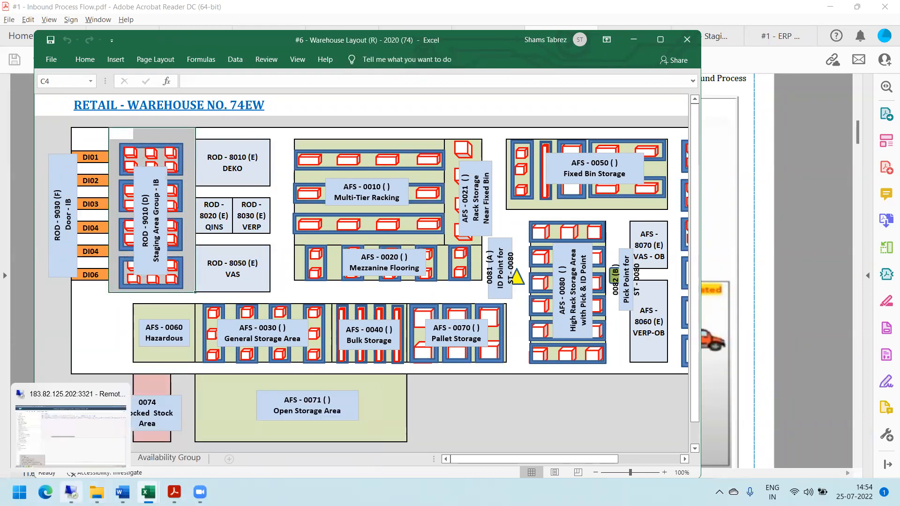
pyautogui.click(74, 448)
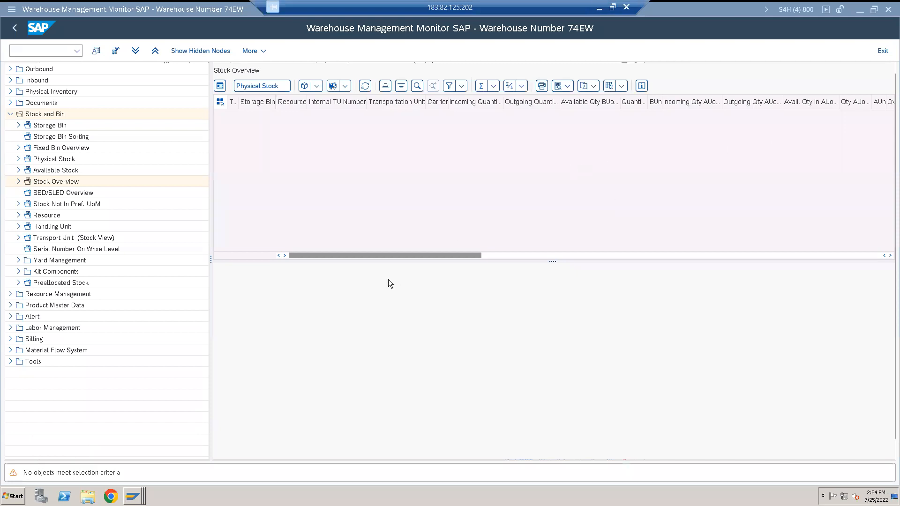
pyautogui.moveTo(133, 496)
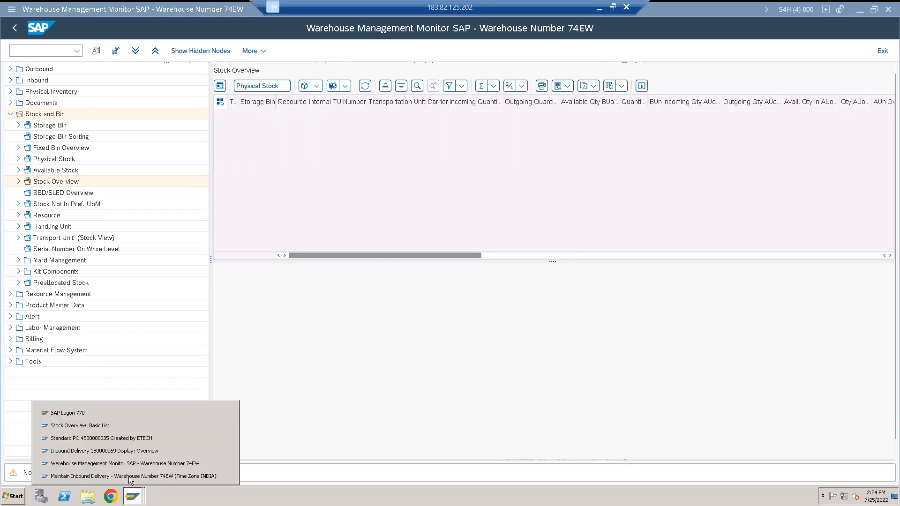
pyautogui.click(127, 474)
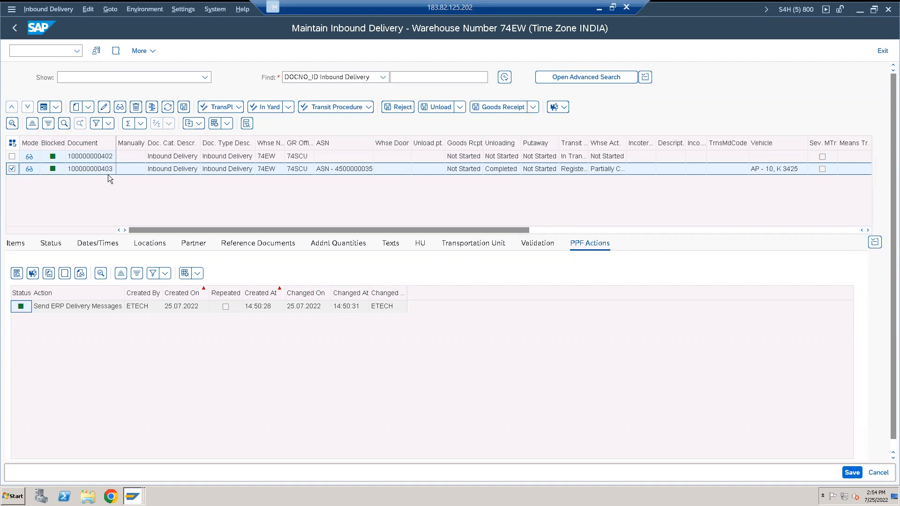
pyautogui.click(507, 108)
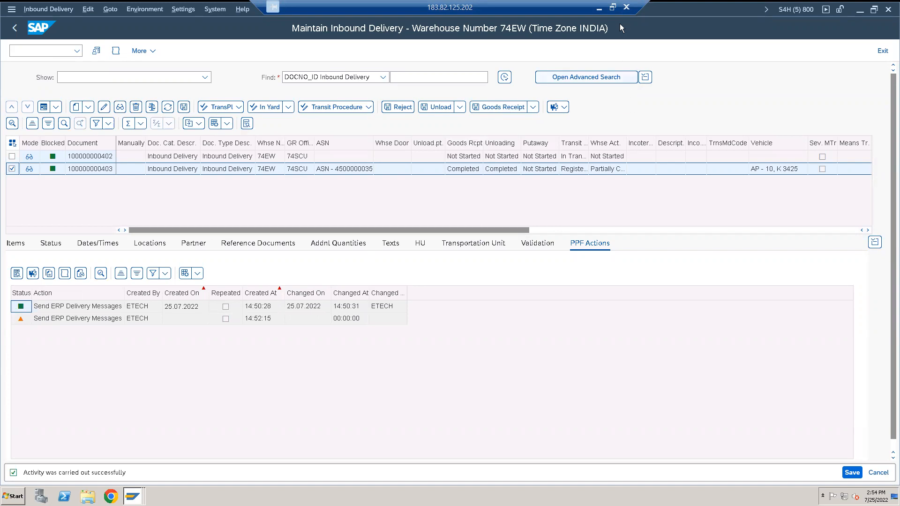
# Review the inbound process flow diagram in the PDF and return to the full-screen SAP session
pyautogui.click(613, 7)
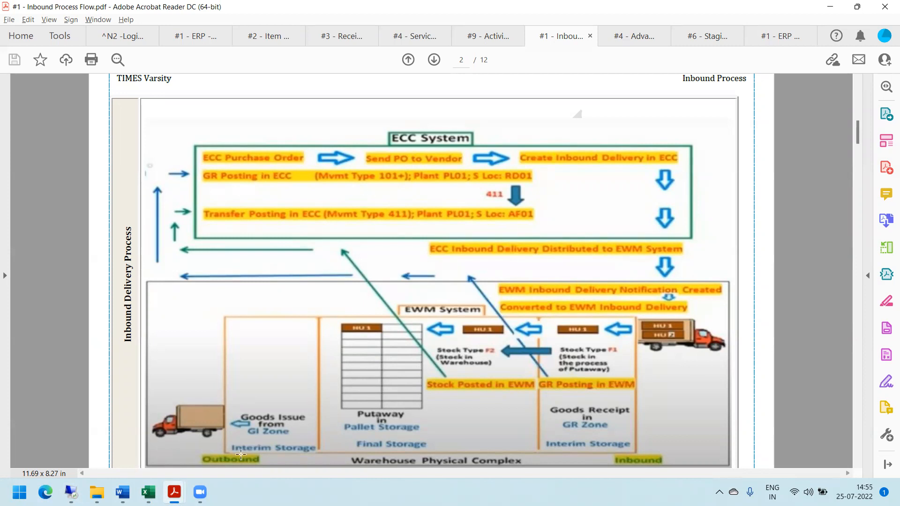
pyautogui.moveTo(148, 492)
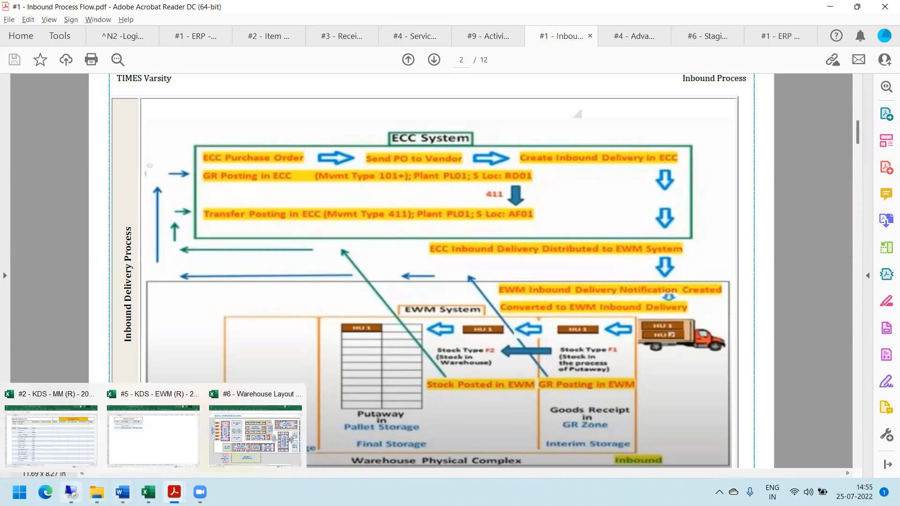
pyautogui.click(71, 455)
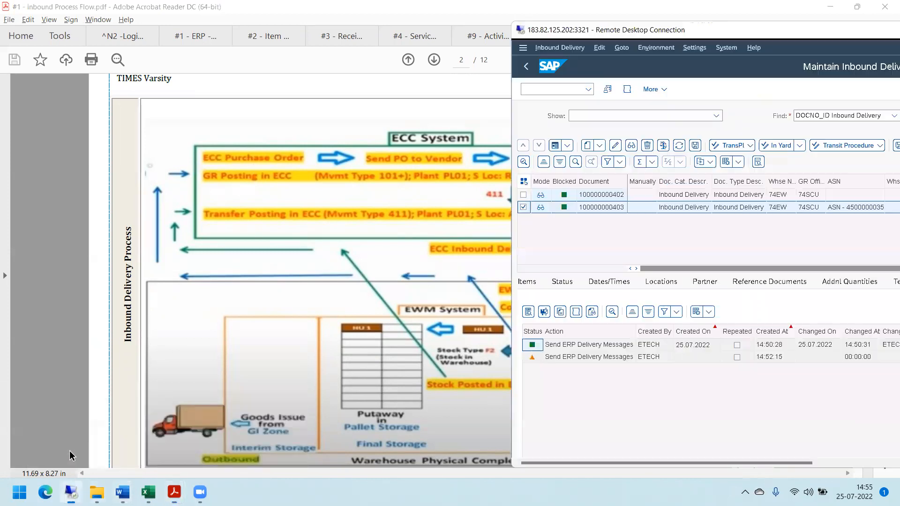
pyautogui.doubleClick(801, 26)
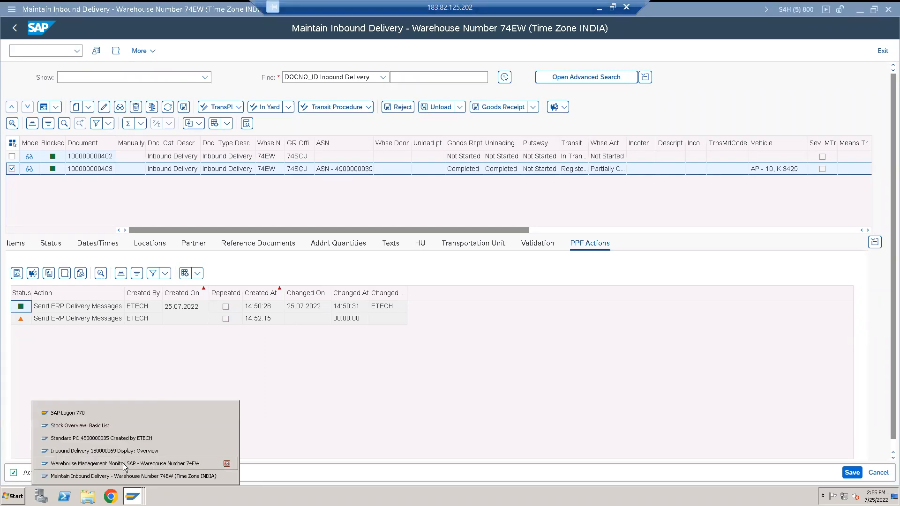
# Run the Stock Overview in the Warehouse Management Monitor for product 100113
pyautogui.click(124, 464)
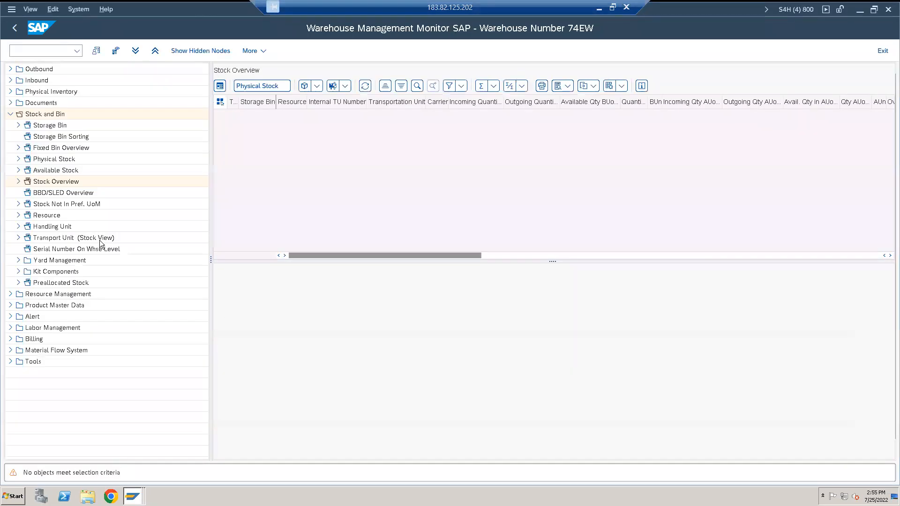
pyautogui.click(75, 183)
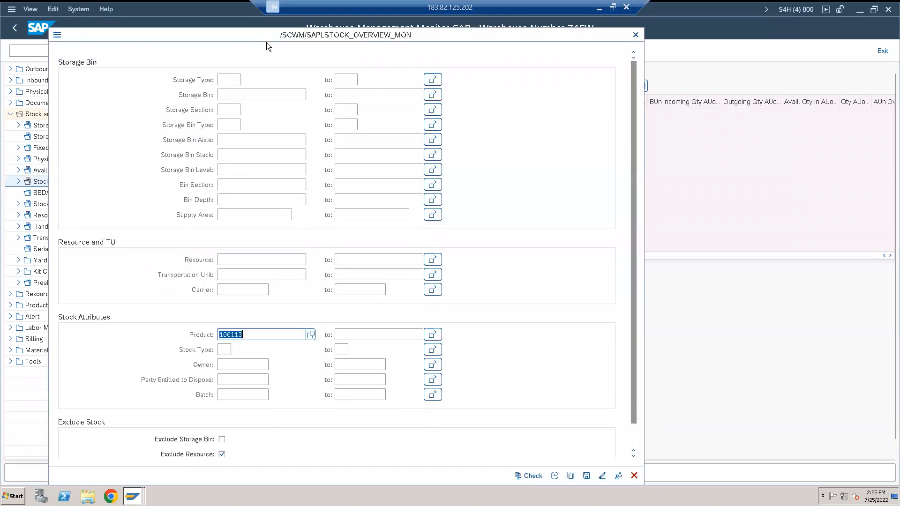
pyautogui.moveTo(242, 34); pyautogui.dragTo(219, 20)
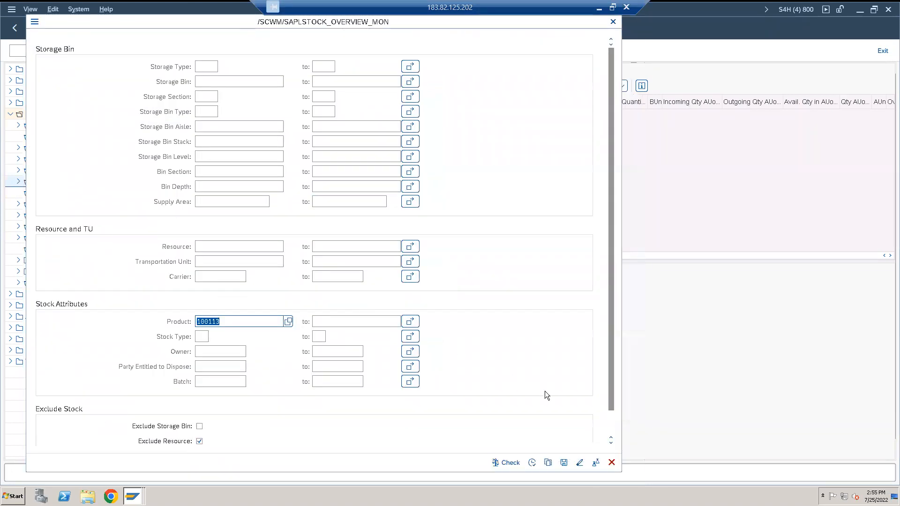
pyautogui.click(533, 463)
pyautogui.click(533, 463)
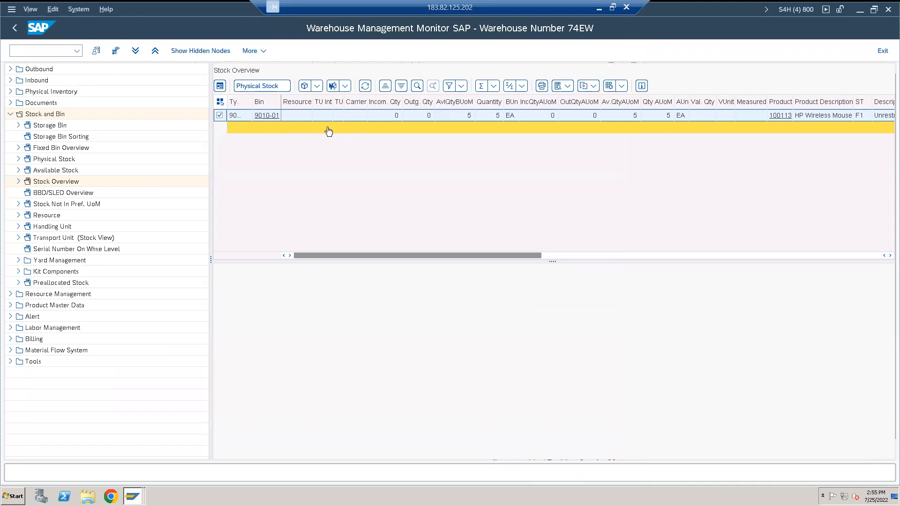
# Widen the storage type column and examine the stock row's storage type, bin, quantity, stock type, reference document and goods receipt details
pyautogui.moveTo(253, 96); pyautogui.dragTo(261, 98)
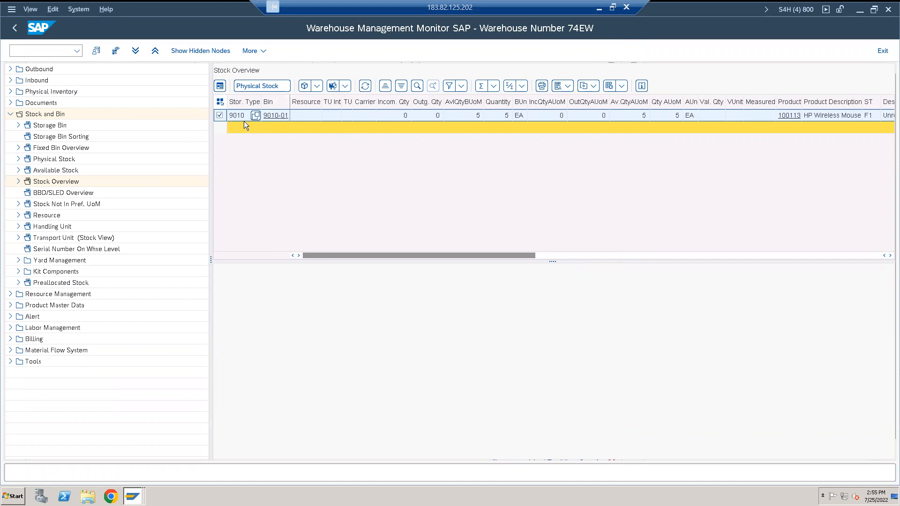
pyautogui.click(244, 125)
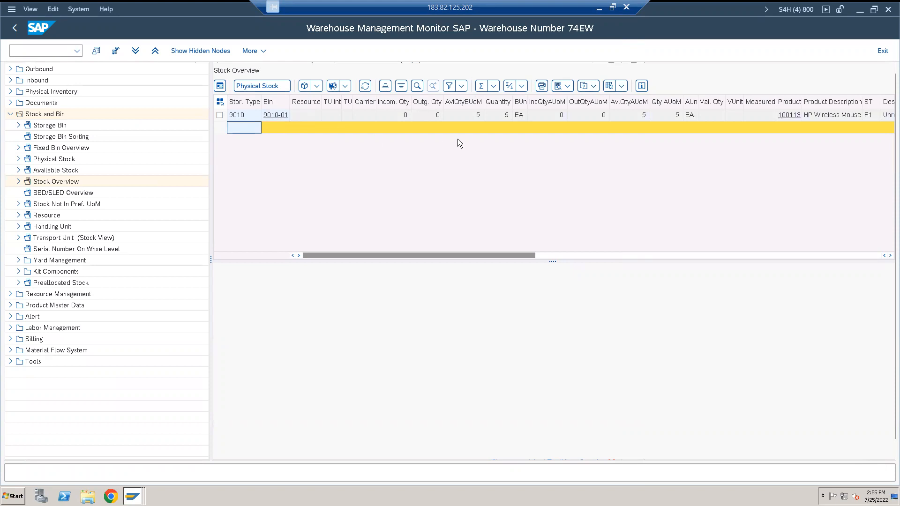
pyautogui.click(505, 115)
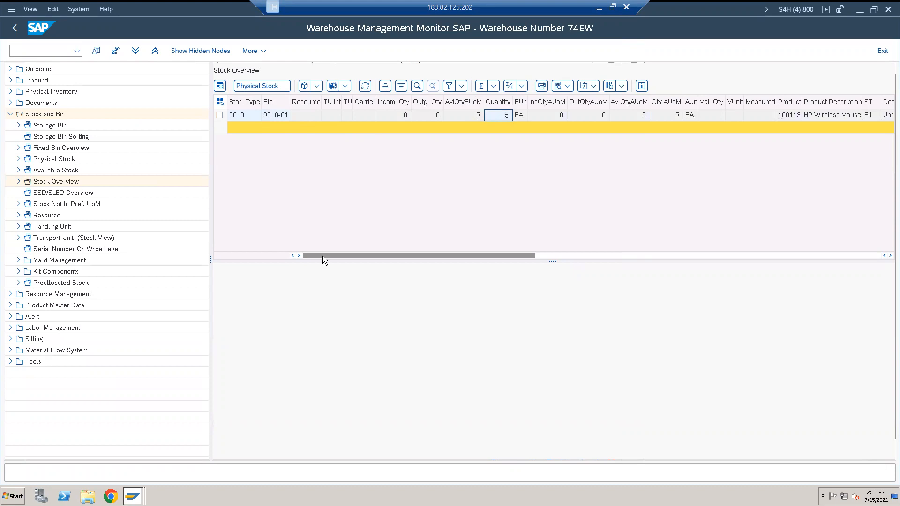
pyautogui.click(299, 255)
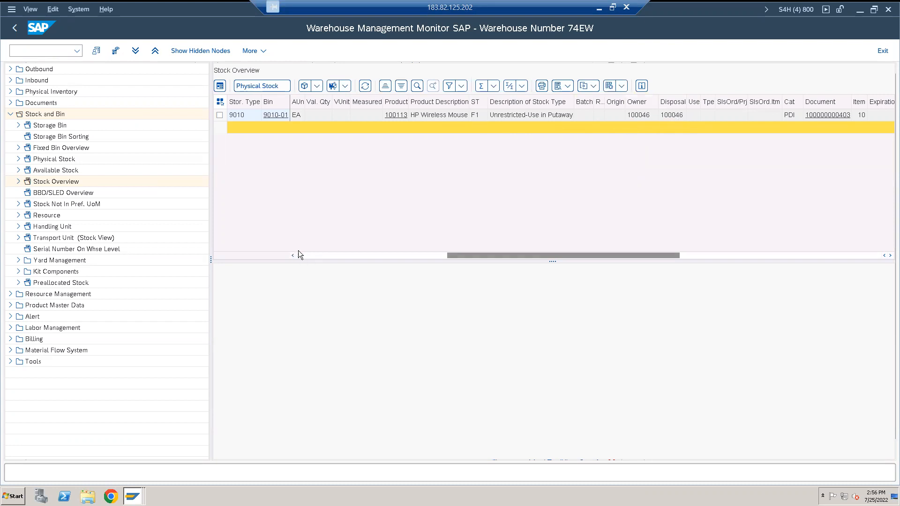
pyautogui.moveTo(298, 256); pyautogui.dragTo(298, 255)
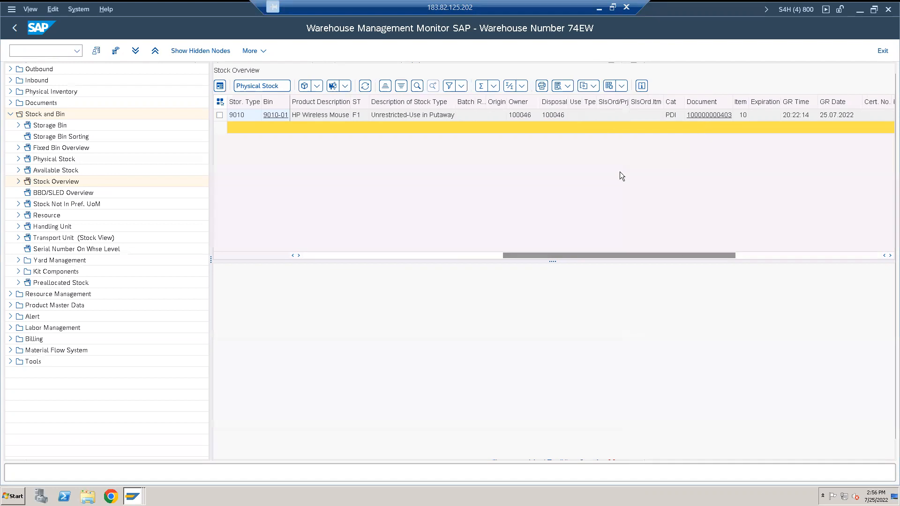
pyautogui.moveTo(299, 256); pyautogui.dragTo(299, 255)
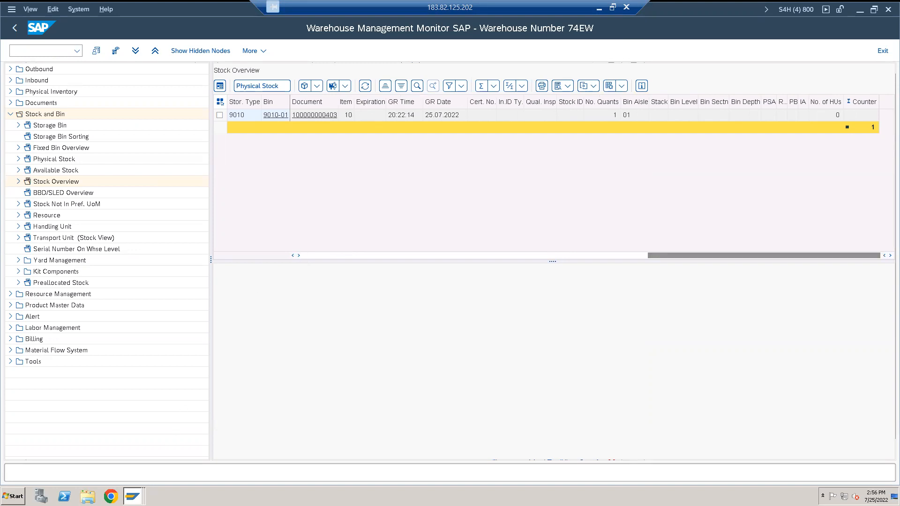
# Refresh the Stock Overview: Basic List for material 100113 and check the unrestricted-use and on-order stock at ROD Received on Dock
pyautogui.click(141, 495)
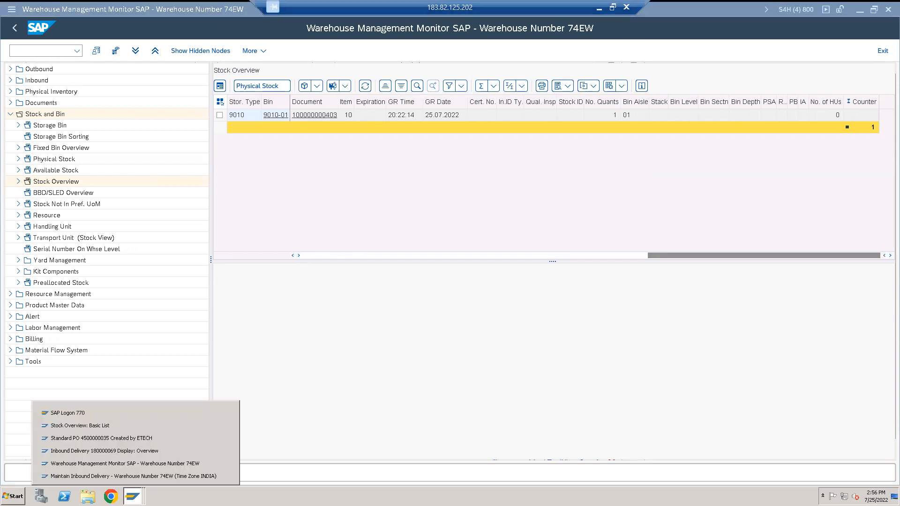
pyautogui.click(93, 425)
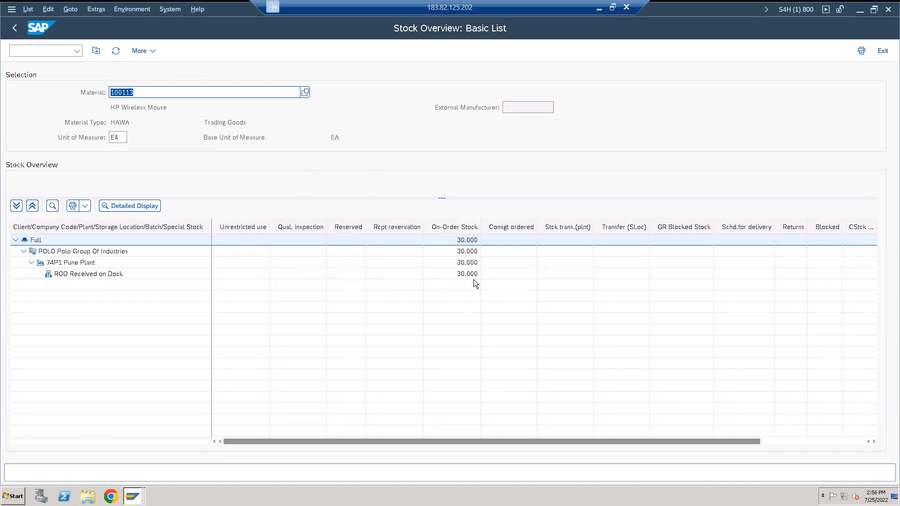
pyautogui.click(116, 51)
pyautogui.click(251, 276)
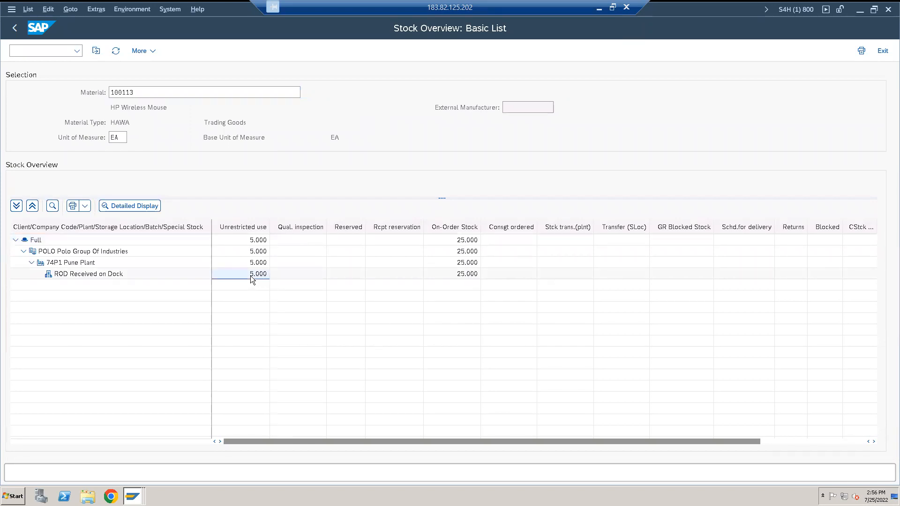
pyautogui.click(93, 273)
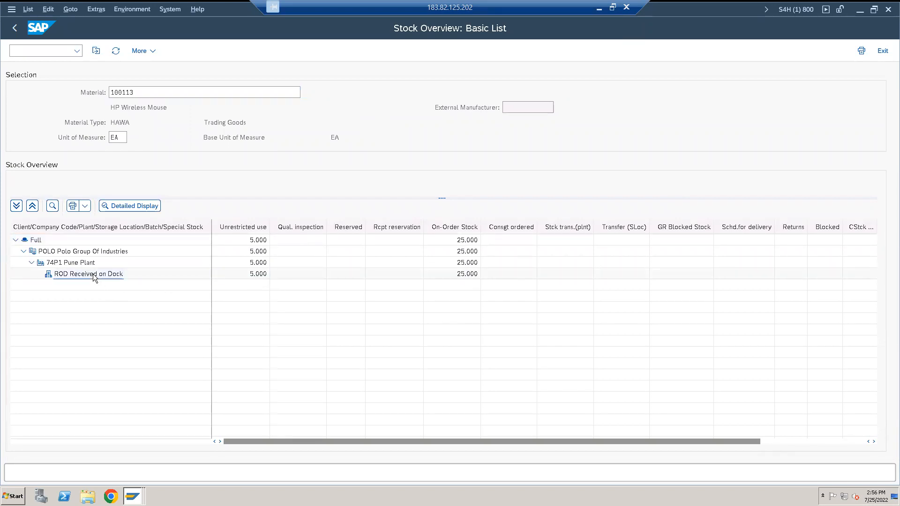
pyautogui.click(469, 275)
# Compare the goods receipt posting with the process flow diagram in the PDF, and return to the full-screen SAP stock list
pyautogui.click(612, 8)
pyautogui.click(489, 6)
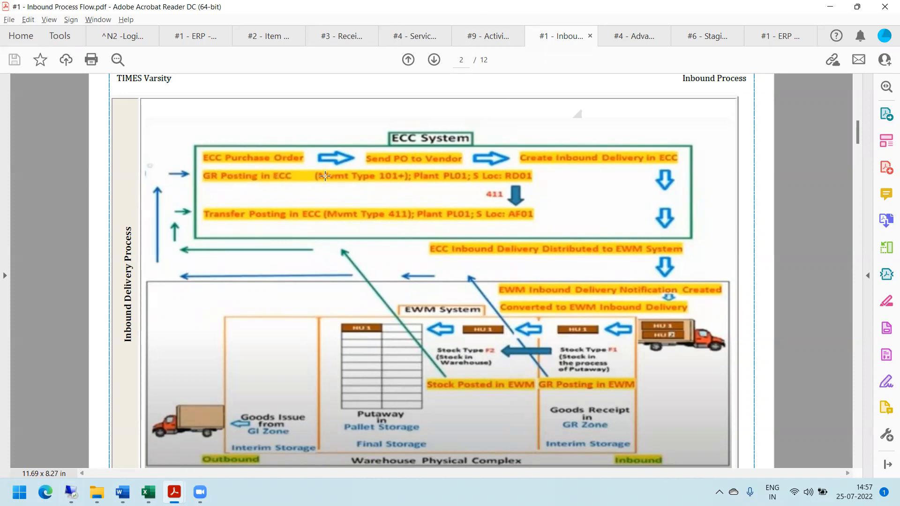
pyautogui.click(857, 7)
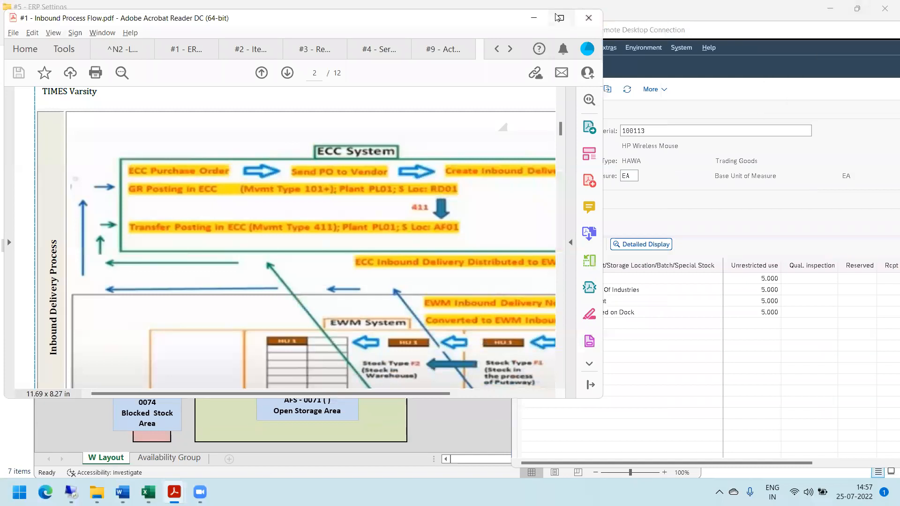
pyautogui.click(559, 18)
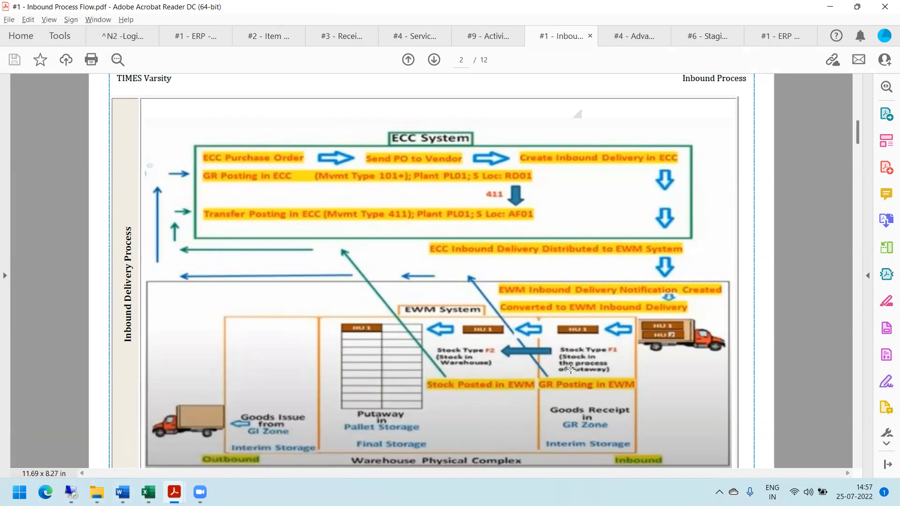
pyautogui.click(71, 492)
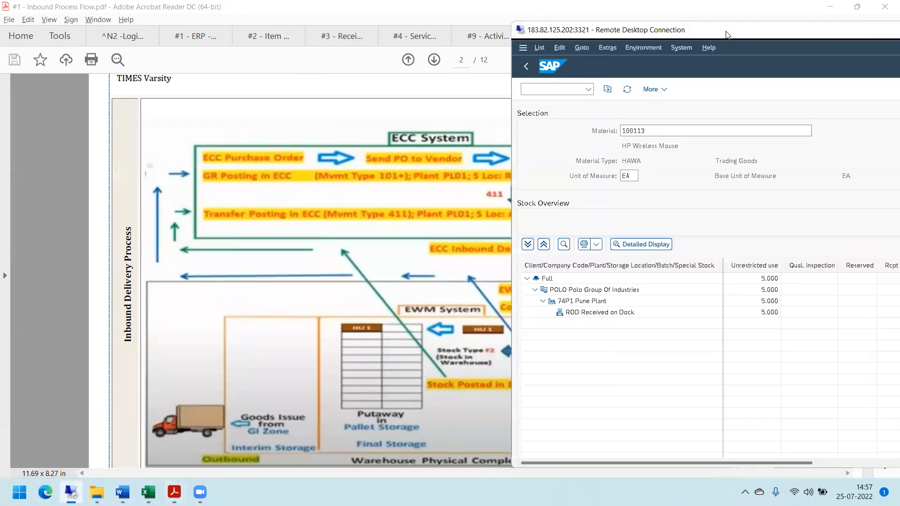
pyautogui.doubleClick(726, 31)
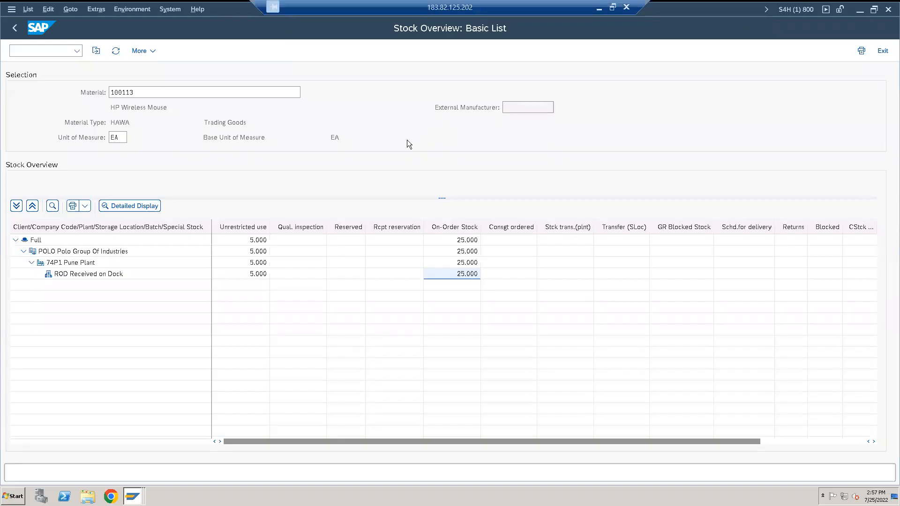
# Display the header details of the ERP inbound delivery to check its goods receipt status
pyautogui.click(133, 495)
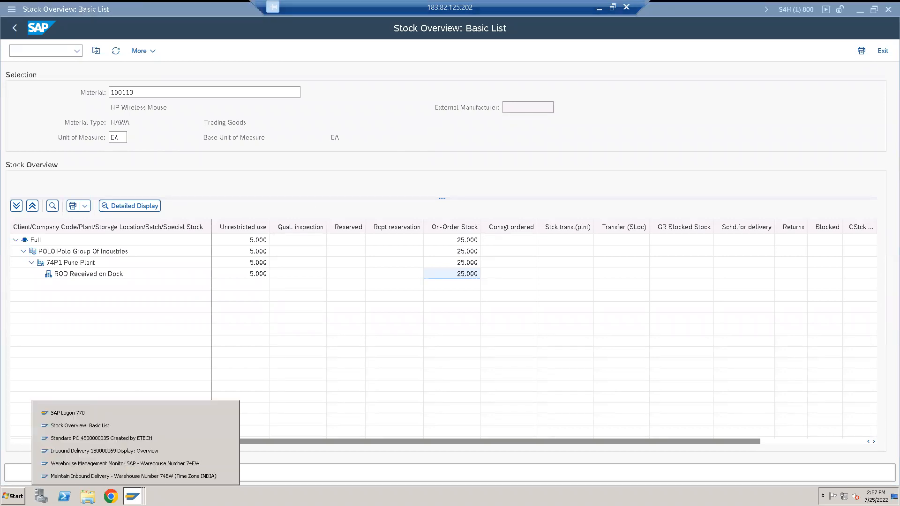
pyautogui.click(110, 451)
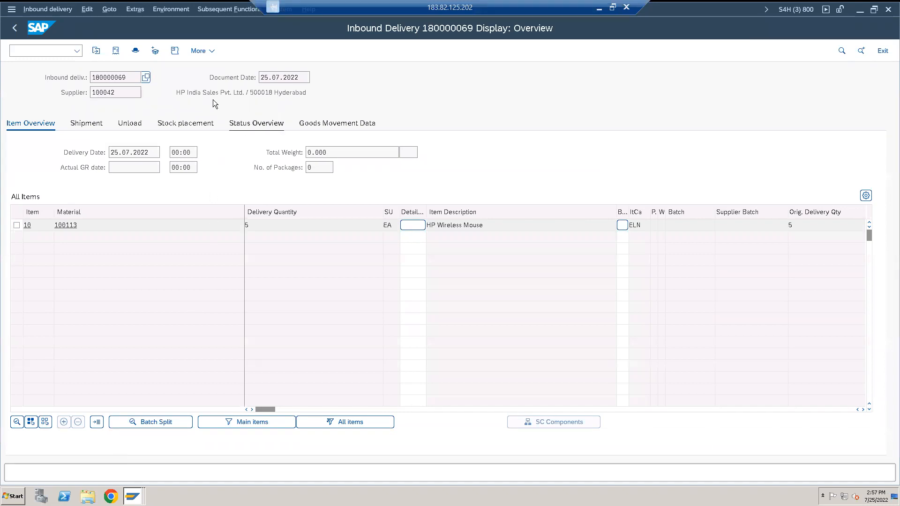
pyautogui.click(135, 51)
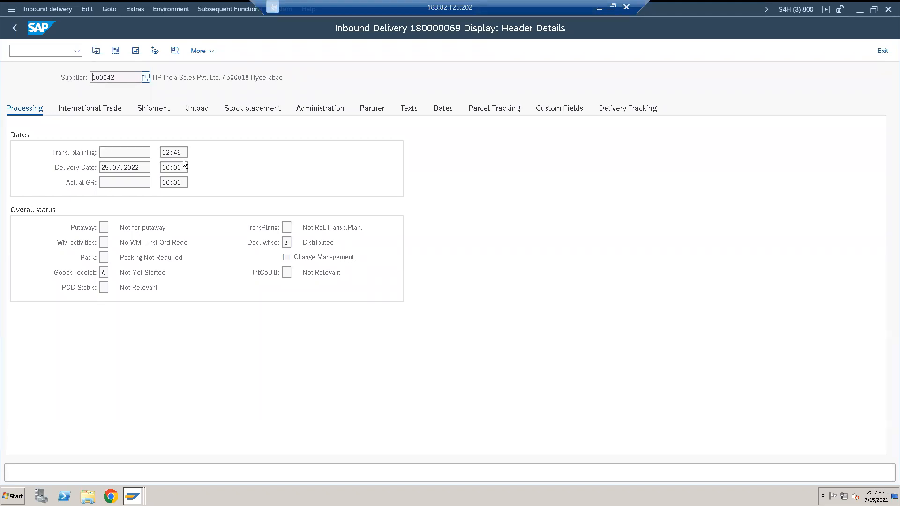
pyautogui.click(54, 13)
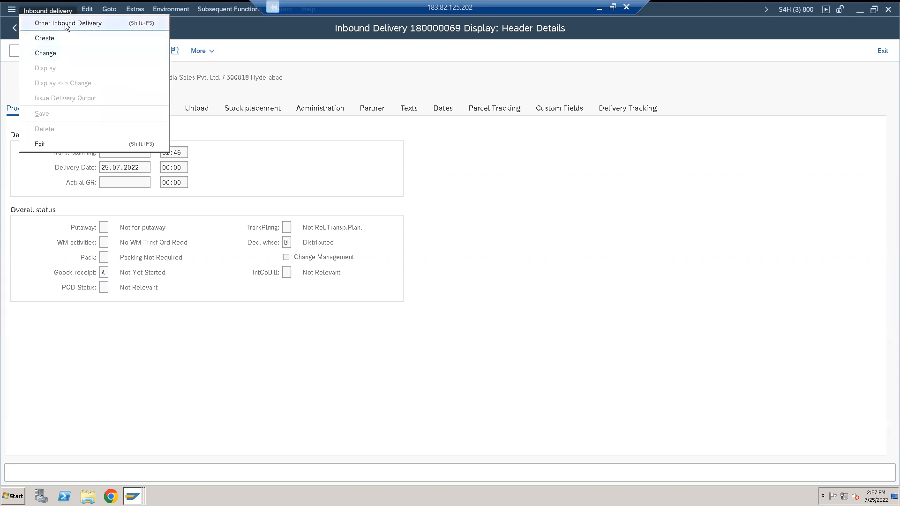
pyautogui.click(331, 60)
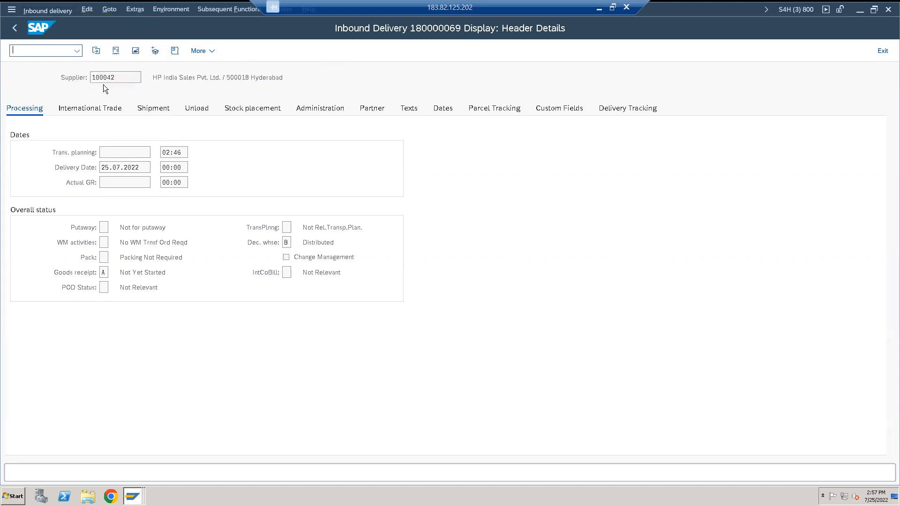
pyautogui.click(57, 12)
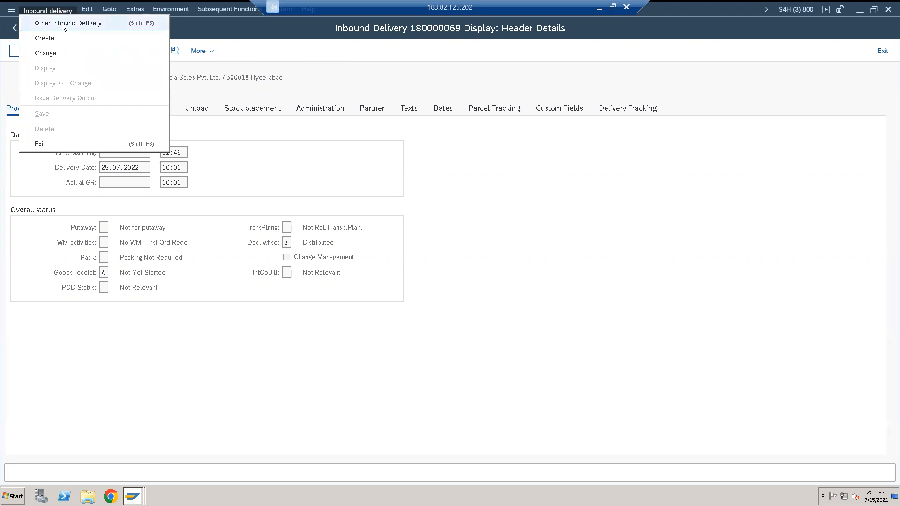
pyautogui.click(62, 23)
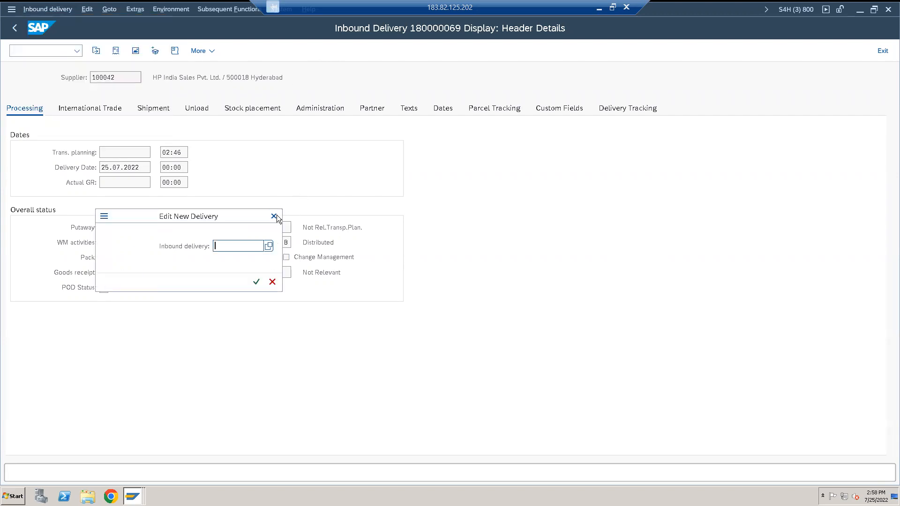
pyautogui.click(273, 216)
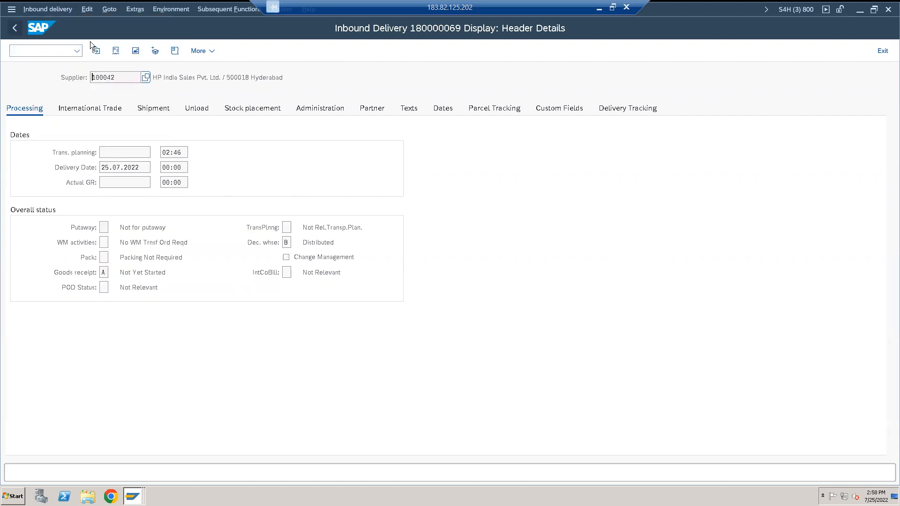
# Leave the inbound delivery display and reload the same delivery's header details to check its current goods receipt status
pyautogui.click(15, 27)
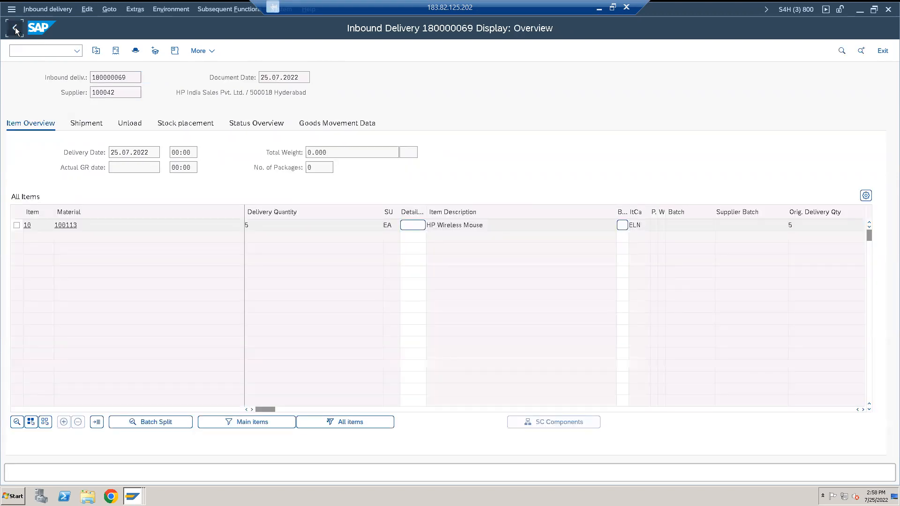
pyautogui.click(15, 27)
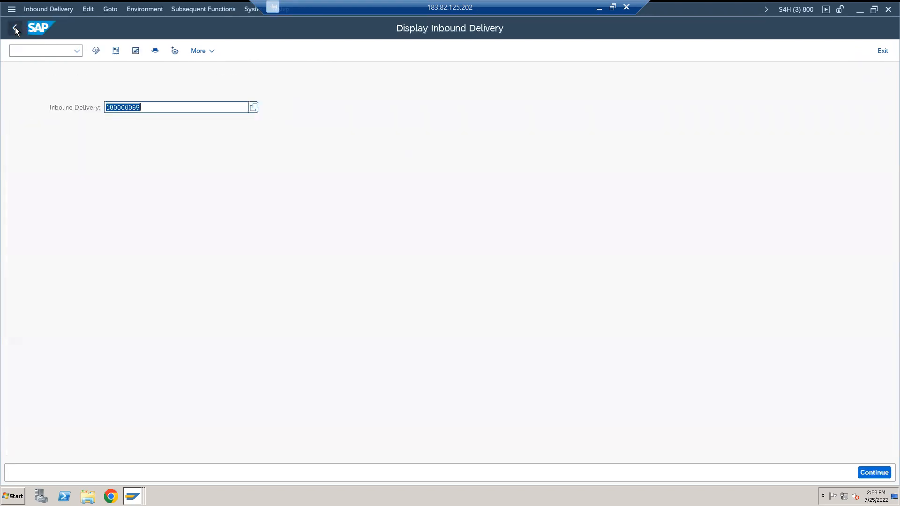
pyautogui.press('Return')
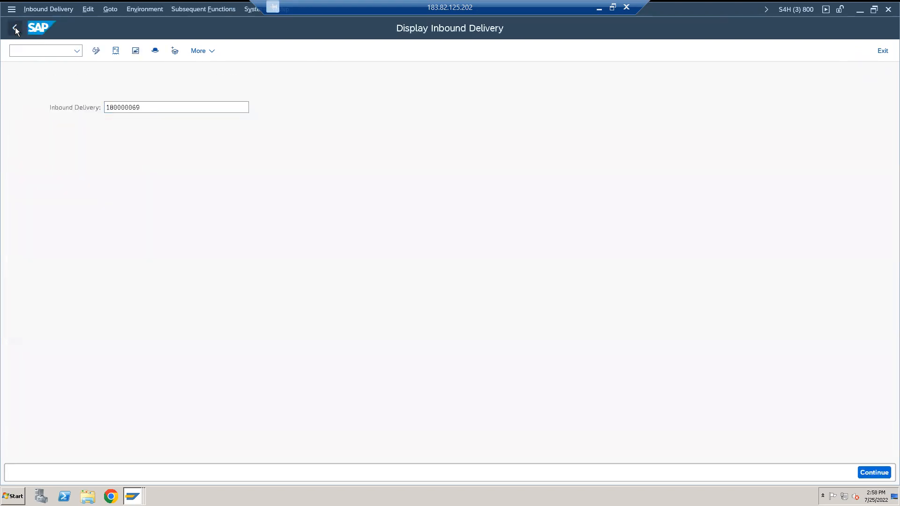
pyautogui.click(155, 50)
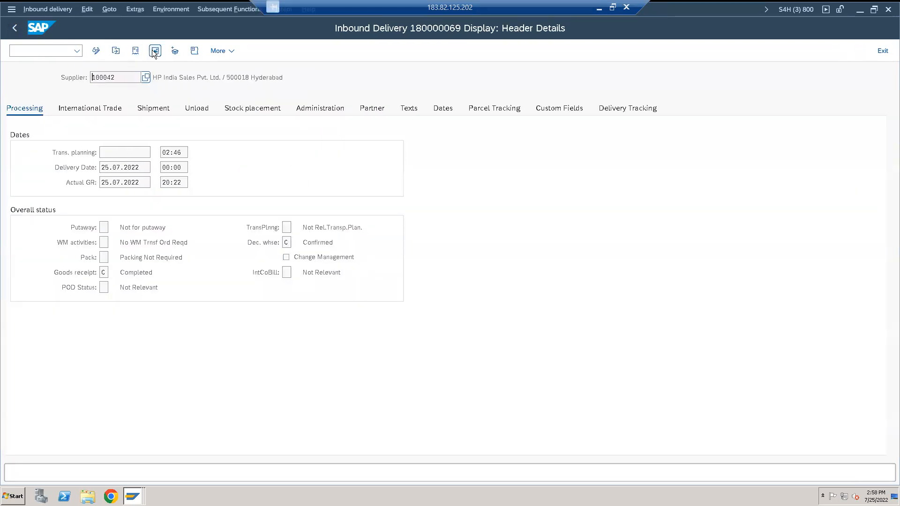
# List the possible goods movement status values for the Goods receipt field in the delivery header, and close the list
pyautogui.click(107, 271)
pyautogui.click(113, 271)
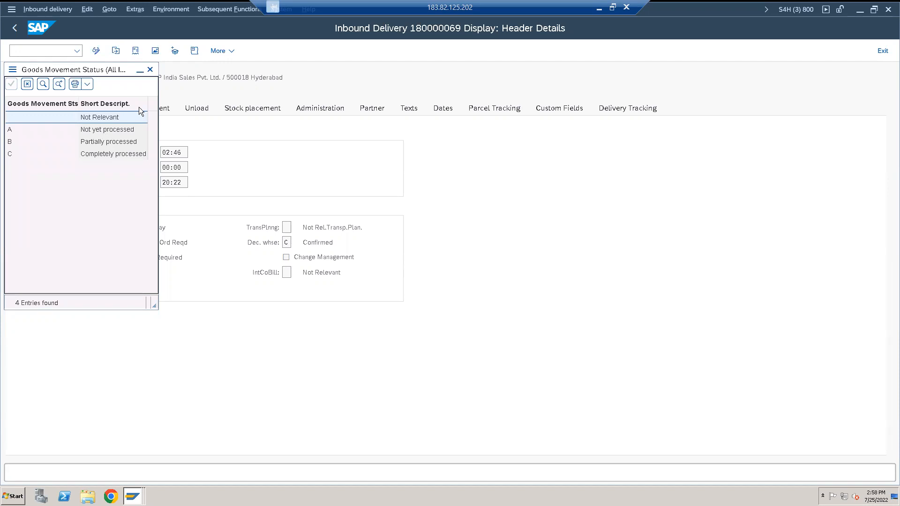
pyautogui.click(105, 272)
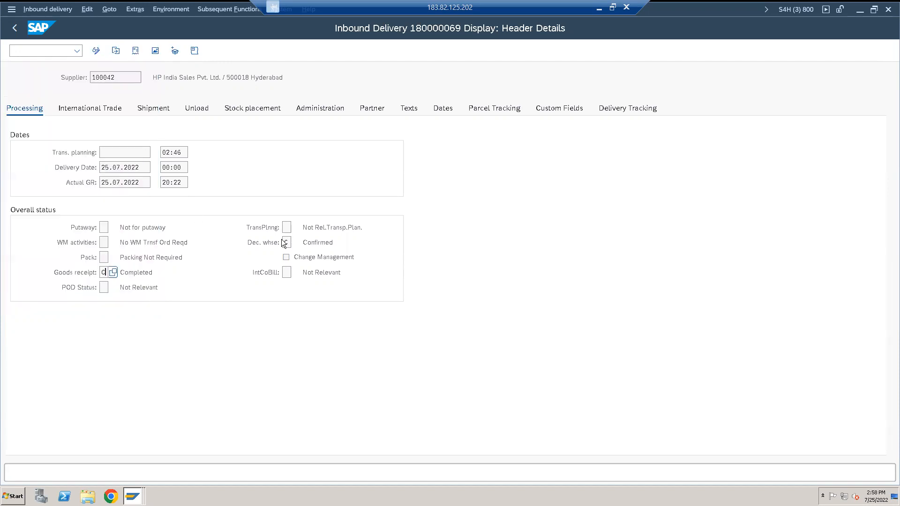
# Review the Relevant, Distributed and Confirmed entries among the decentralized warehouse distribution status values, and close the list
pyautogui.click(286, 242)
pyautogui.click(296, 242)
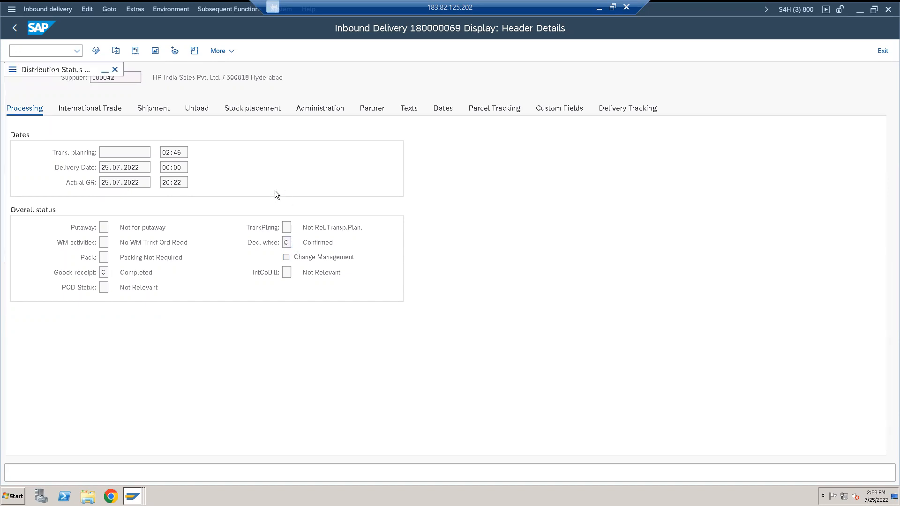
pyautogui.click(90, 130)
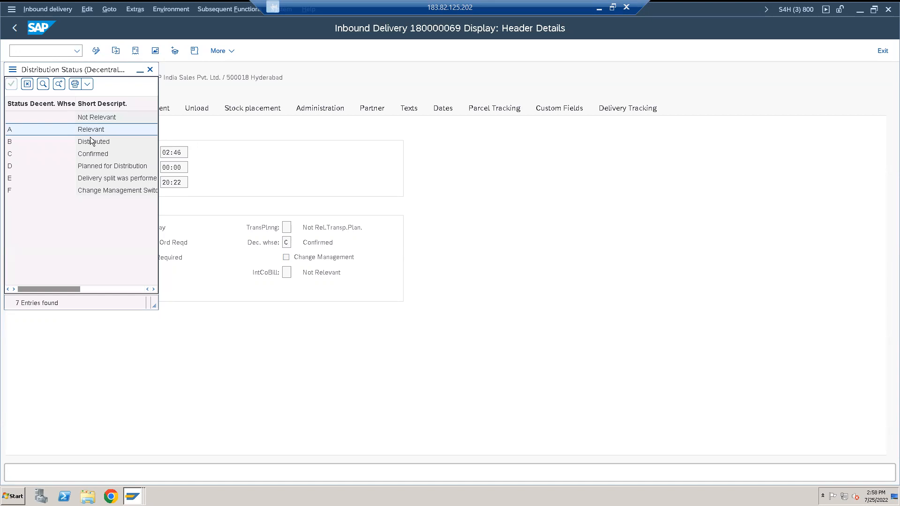
pyautogui.click(91, 142)
pyautogui.click(92, 154)
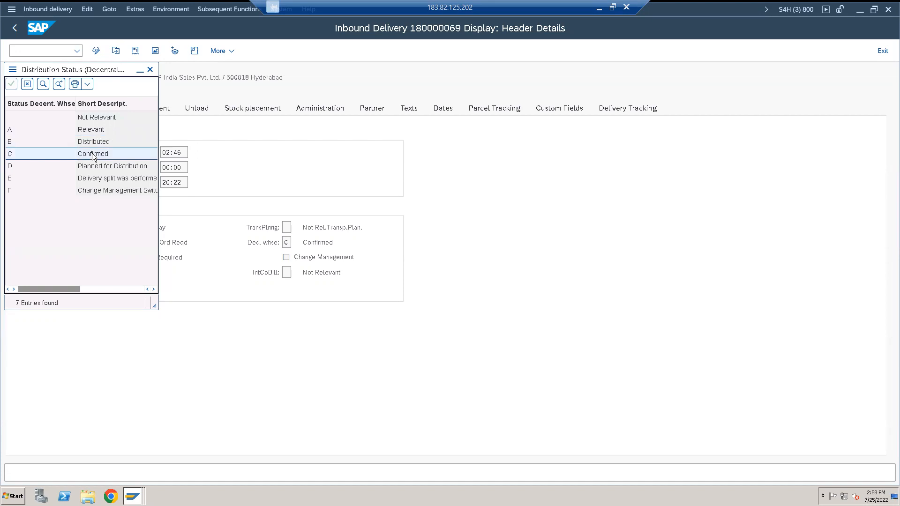
pyautogui.click(150, 70)
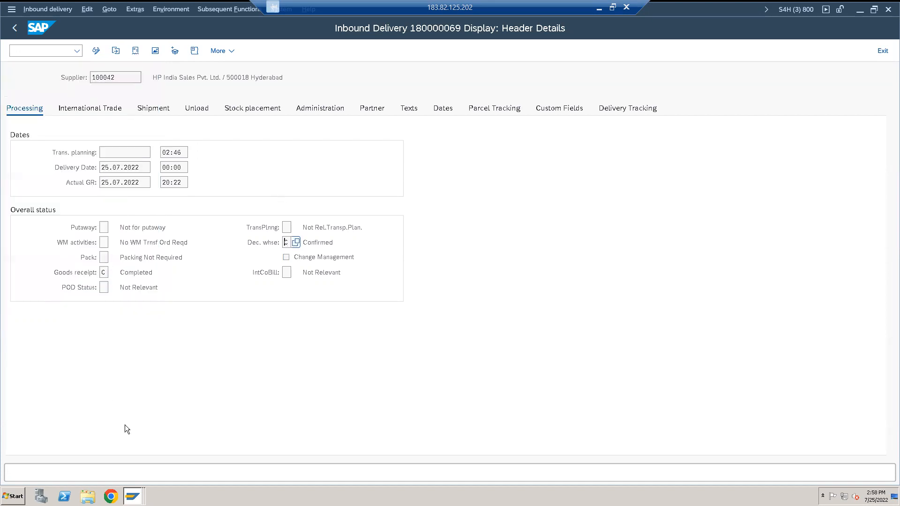
# Switch to the standard purchase order, expand its header and reload the order to check its ordered, delivered and still-to-deliver quantities
pyautogui.click(133, 496)
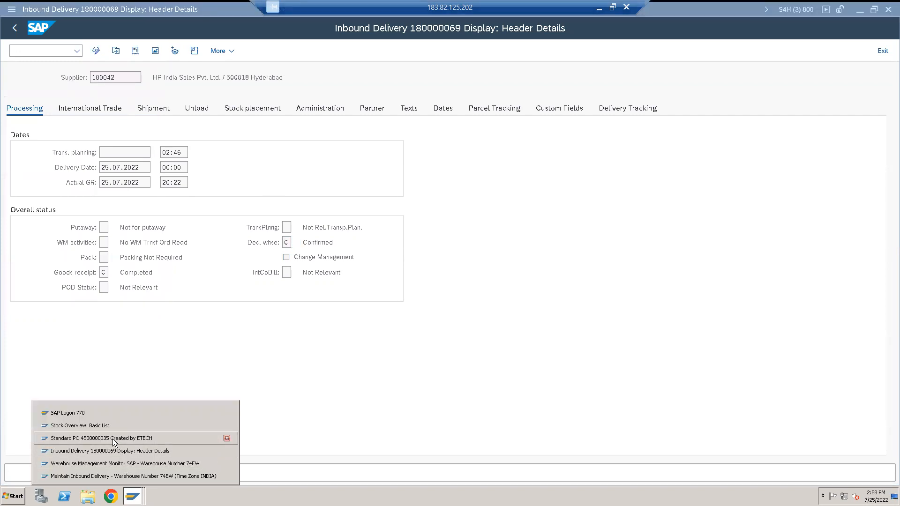
pyautogui.click(113, 438)
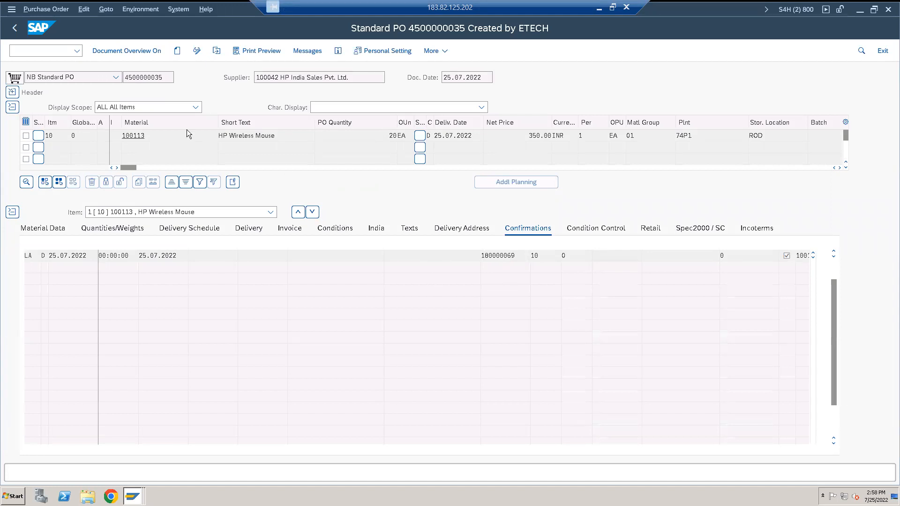
pyautogui.click(13, 92)
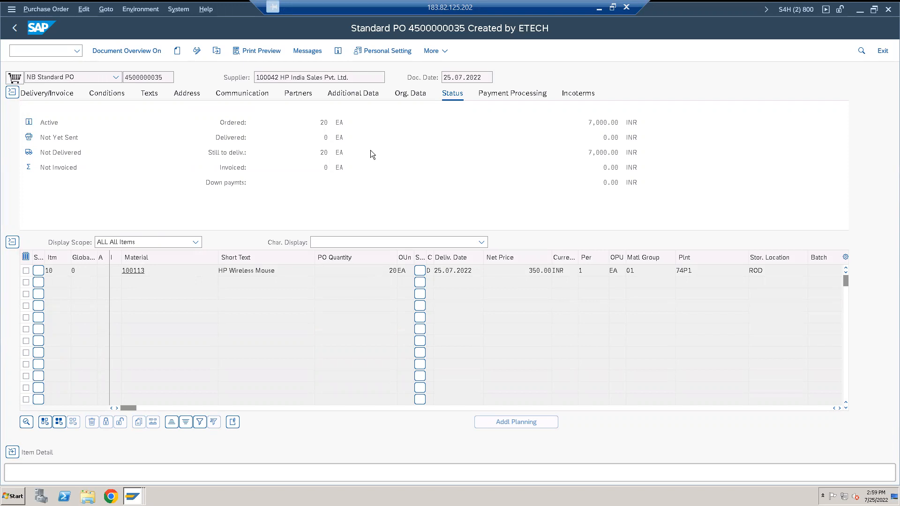
pyautogui.click(216, 51)
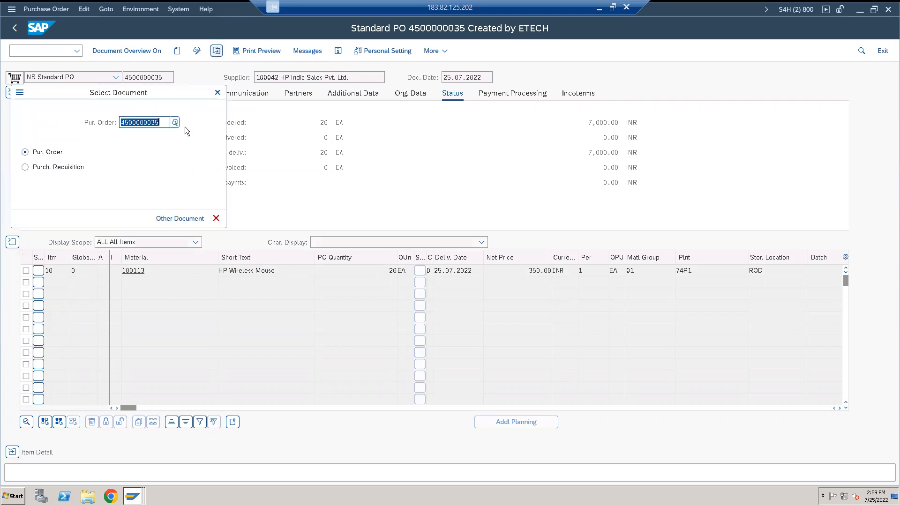
pyautogui.click(195, 218)
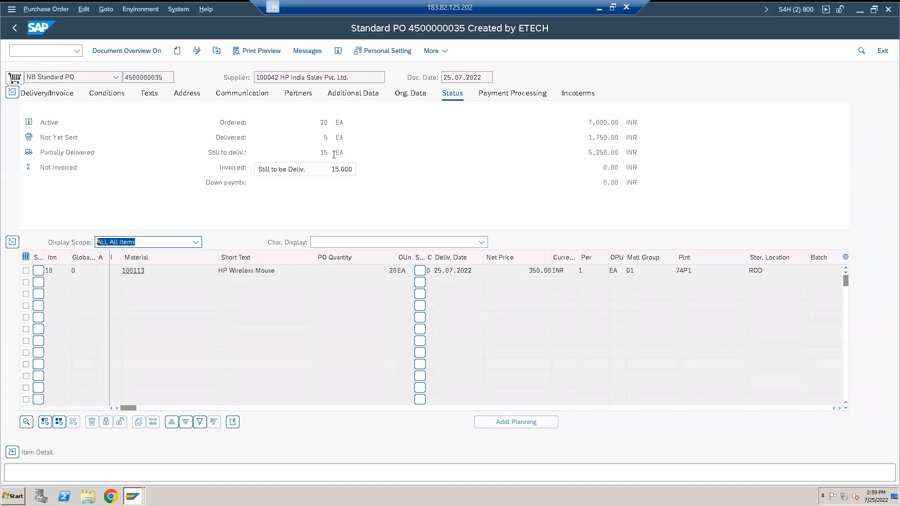
# Show the purchase order's item detail and item overview to check the reduced quantity in the Confirmations for material 100113
pyautogui.click(13, 242)
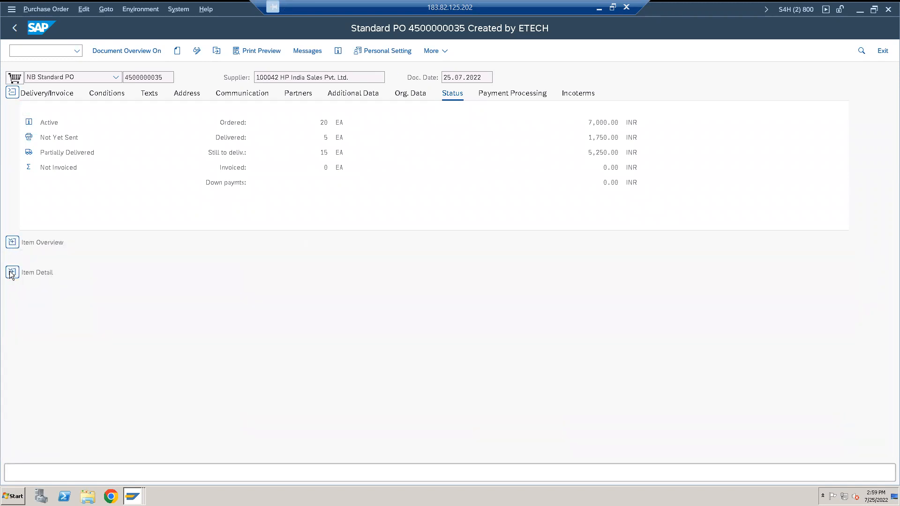
pyautogui.click(12, 272)
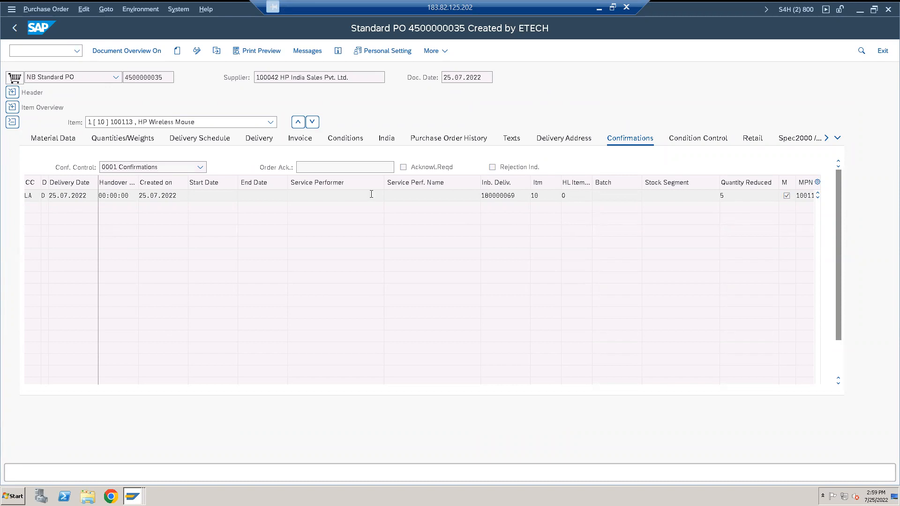
pyautogui.click(11, 108)
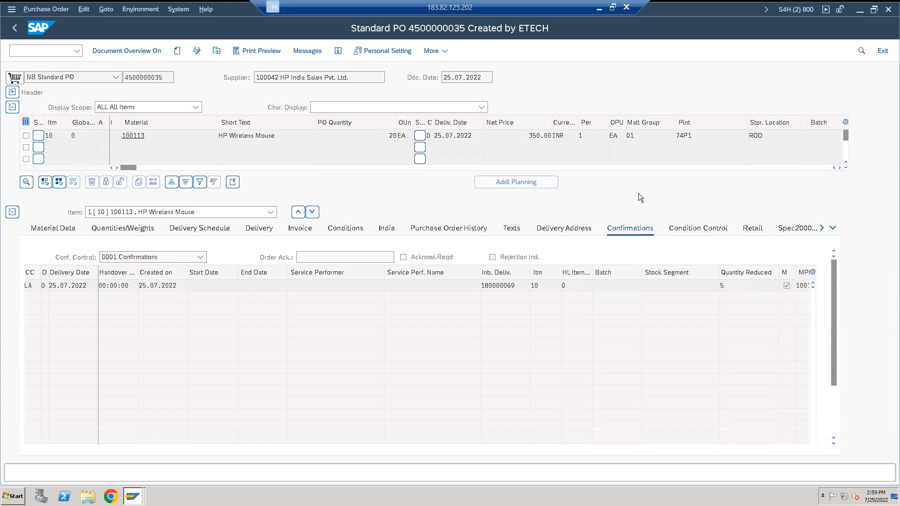
# Switch to the Warehouse Layout workbook in Excel and select the upper box in inbound staging area ROD - 9010
pyautogui.click(612, 11)
pyautogui.click(452, 38)
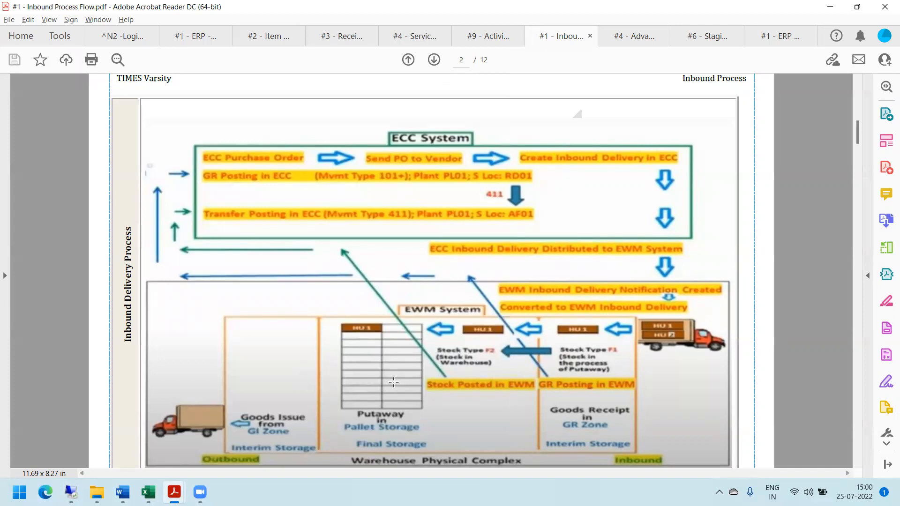
pyautogui.moveTo(148, 493)
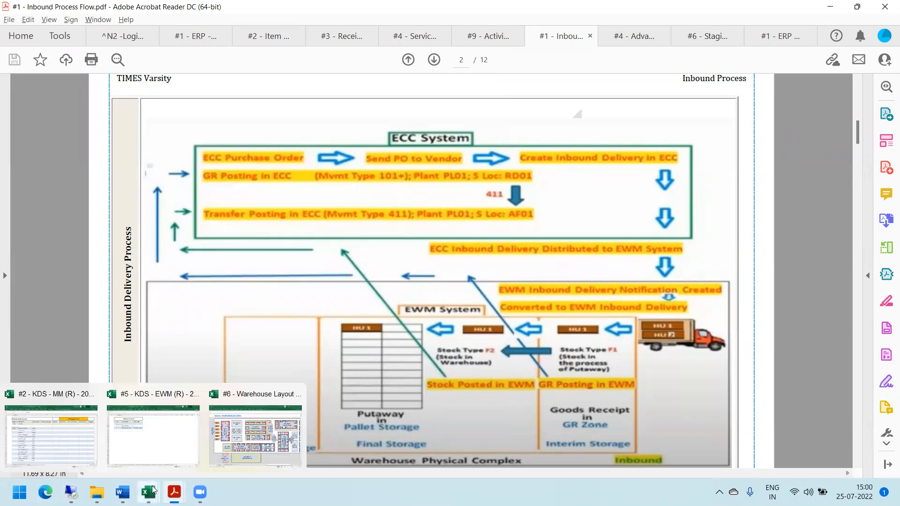
pyautogui.click(258, 433)
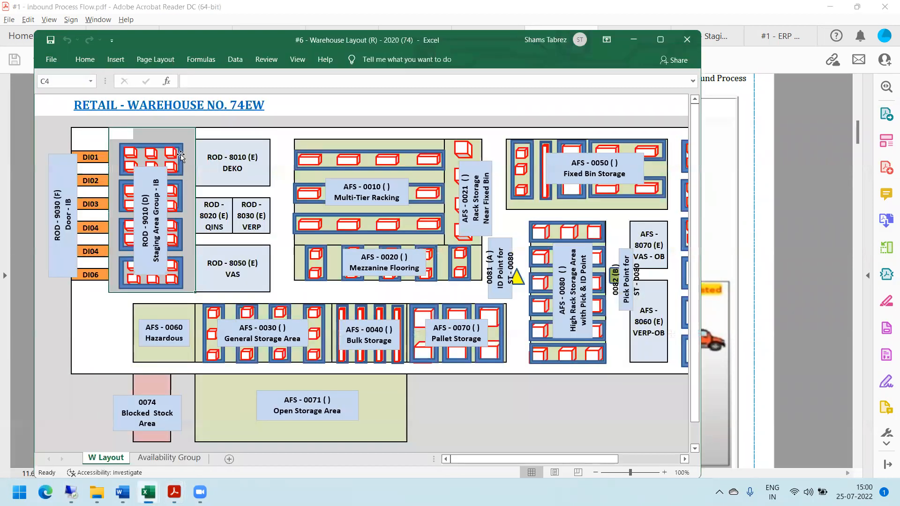
pyautogui.click(171, 151)
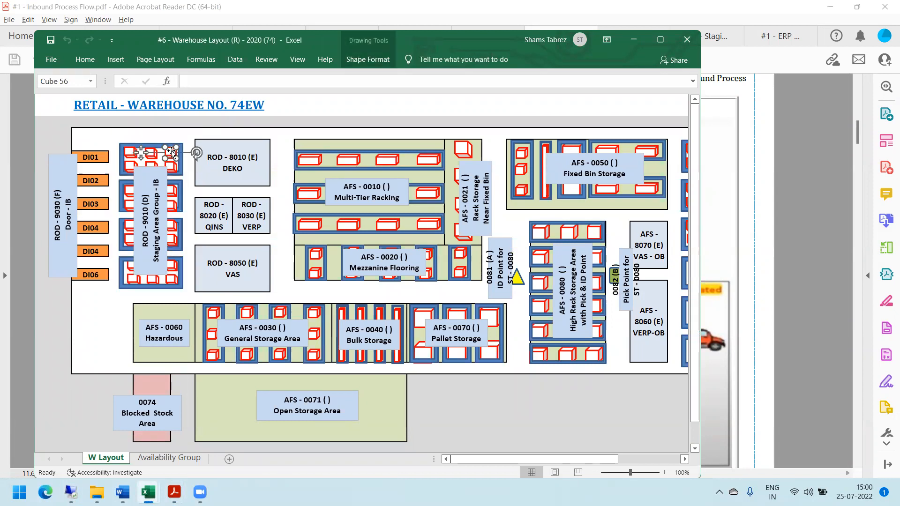
# Return to the Warehouse Management Monitor in SAP and widen the Storage Bin column of the Stock Overview
pyautogui.moveTo(71, 492)
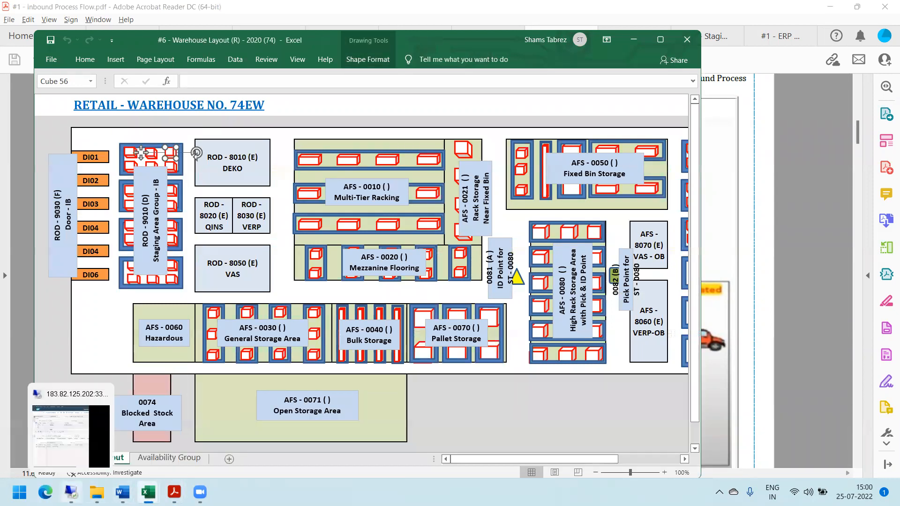
pyautogui.click(69, 434)
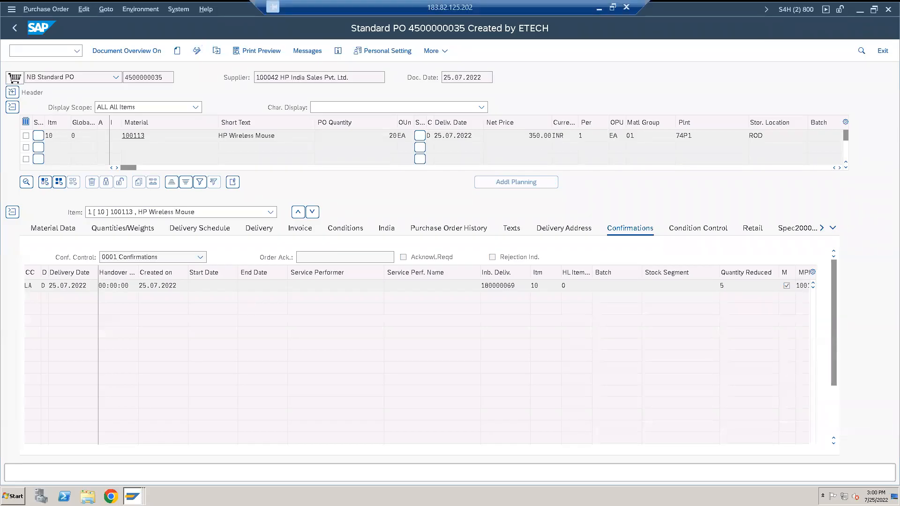
pyautogui.click(131, 495)
pyautogui.click(109, 464)
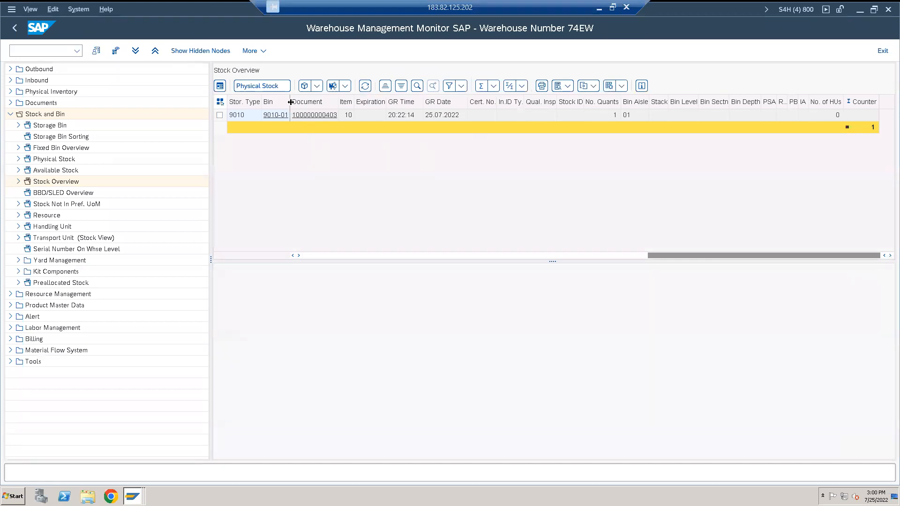
pyautogui.moveTo(290, 99); pyautogui.dragTo(302, 99)
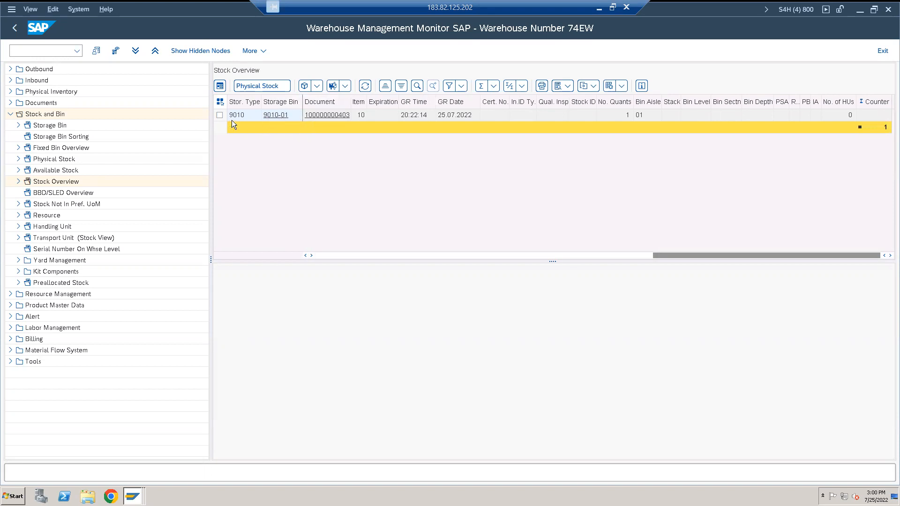
# Place the SAP stock overview beside the Excel warehouse layout and compare bin 9010-01 with the inbound staging area
pyautogui.click(613, 8)
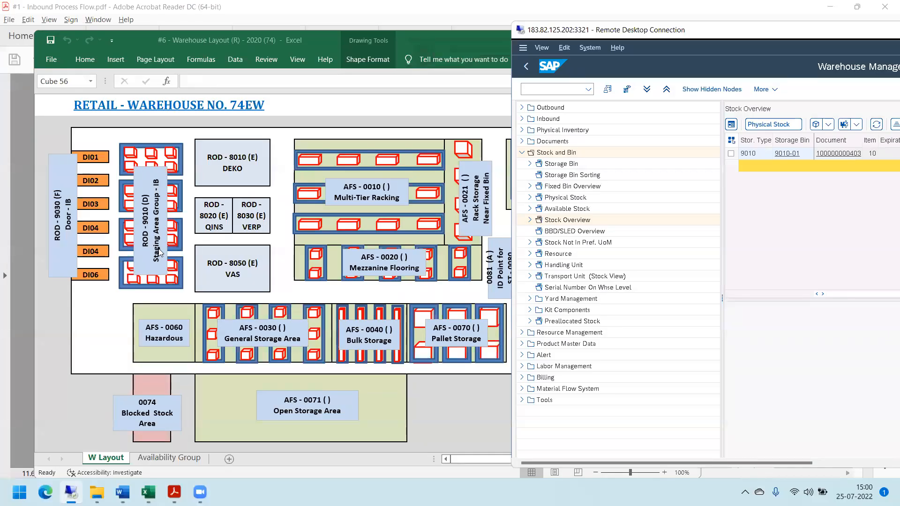
pyautogui.click(179, 158)
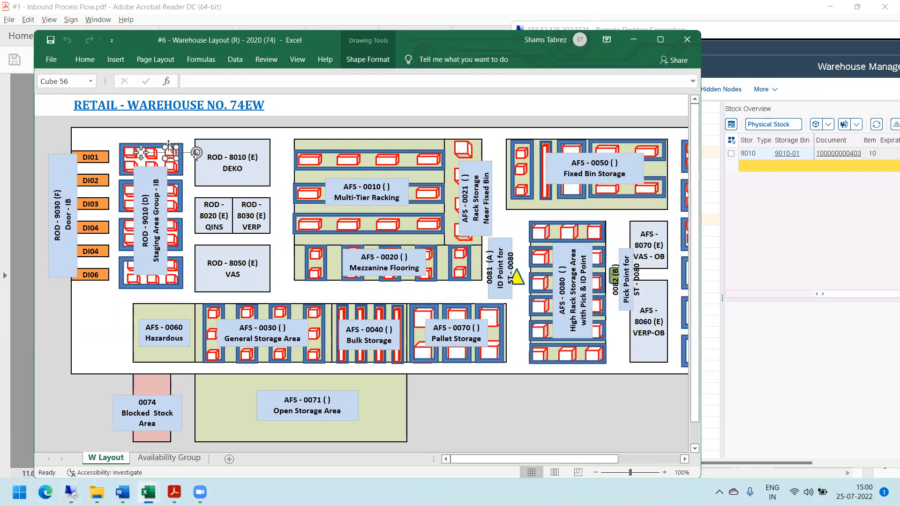
pyautogui.click(751, 52)
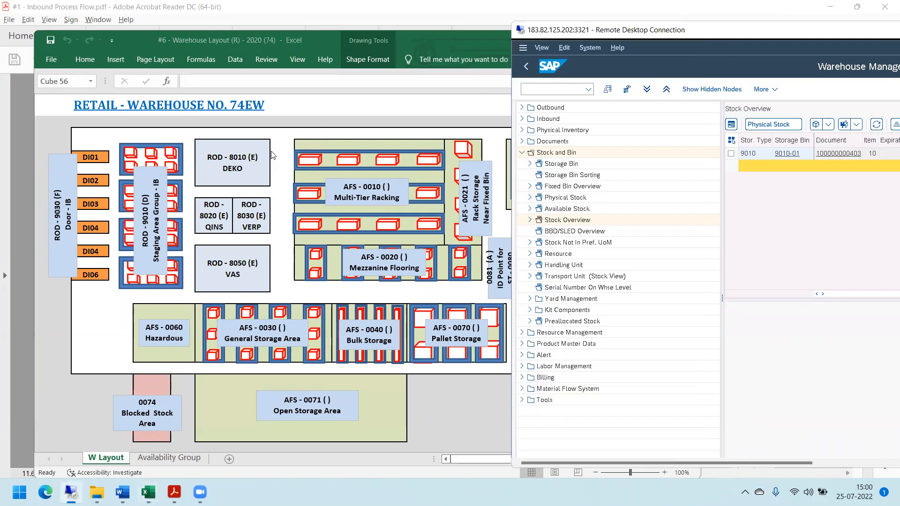
pyautogui.hotkey('alt', 'Tab')
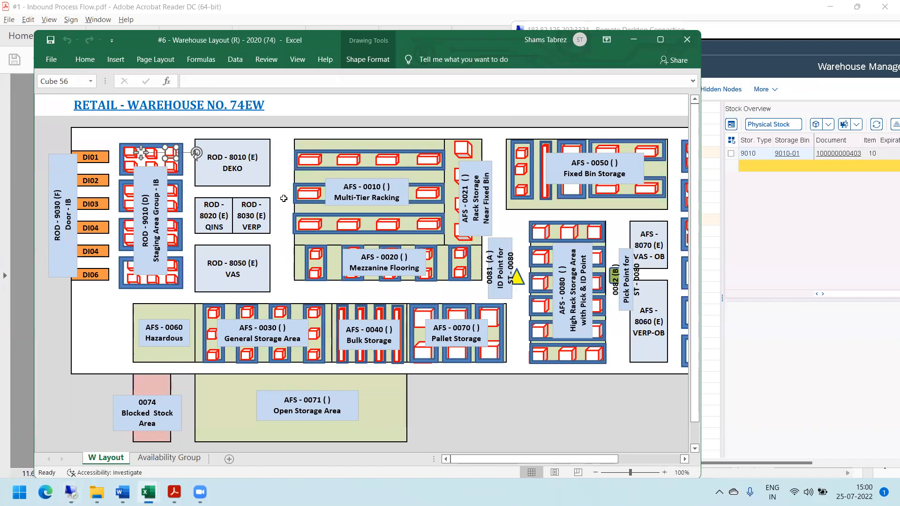
# Select a box in the AFS - 0010 Multi-Tier Racking area of the layout, then show the SAP Stock Overview full screen
pyautogui.click(429, 193)
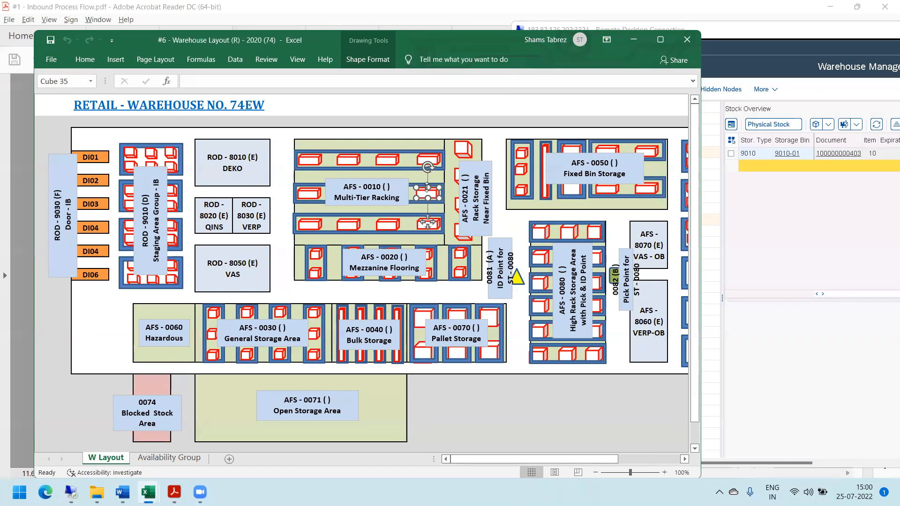
pyautogui.click(725, 45)
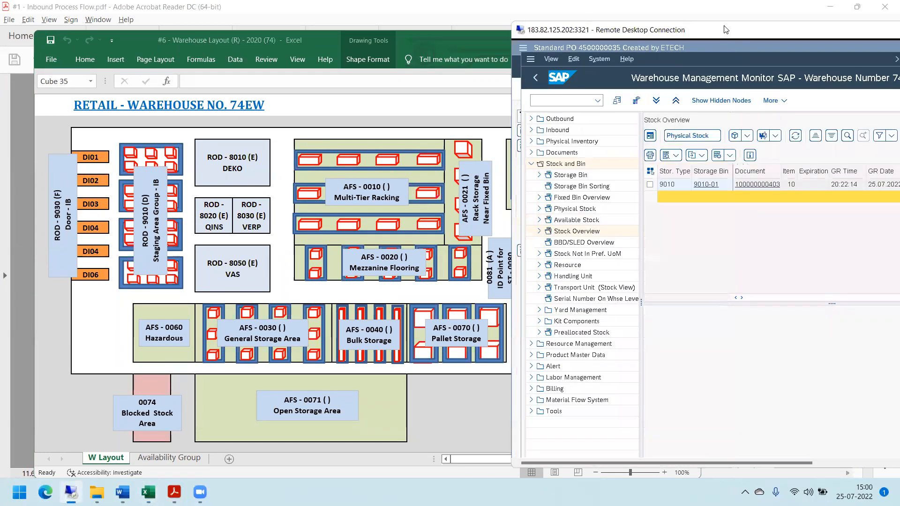
pyautogui.doubleClick(724, 28)
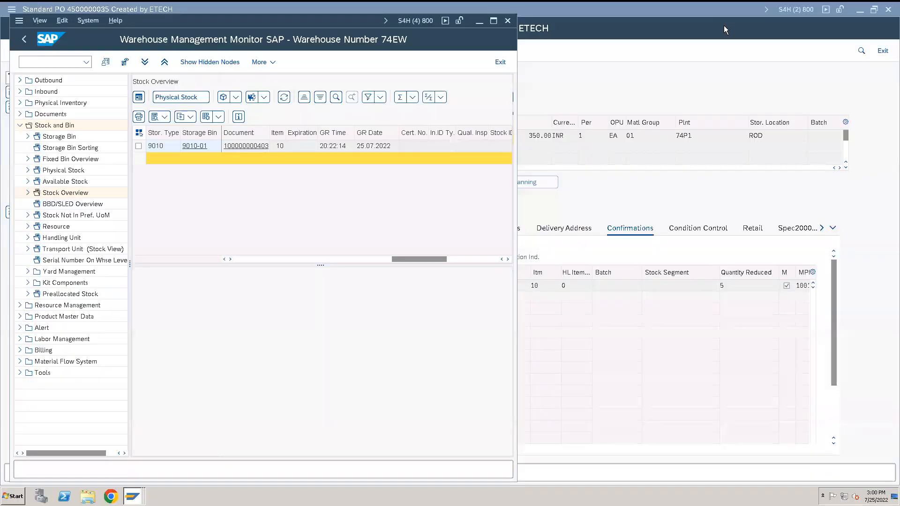
pyautogui.click(492, 21)
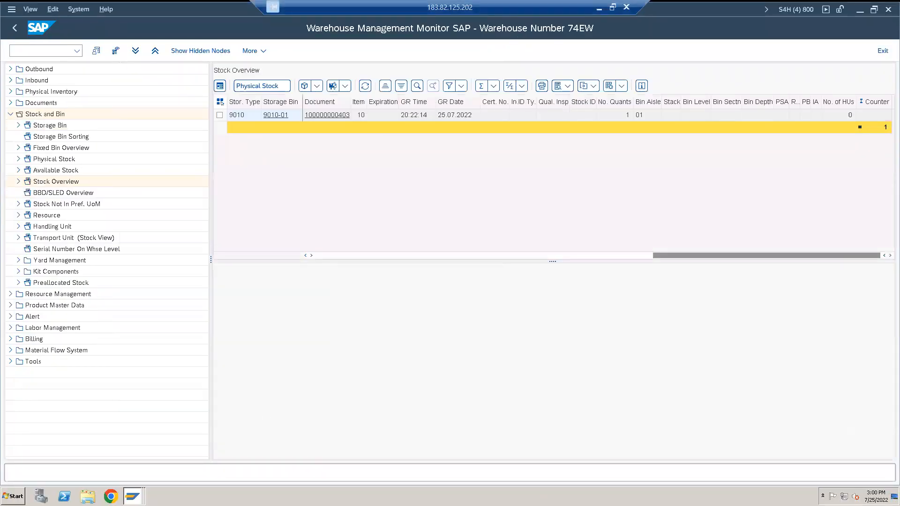
# Switch to the Maintain Inbound Delivery session to check the PPF Actions, then view the Inbound Process Flow PDF in Acrobat Reader
pyautogui.click(133, 496)
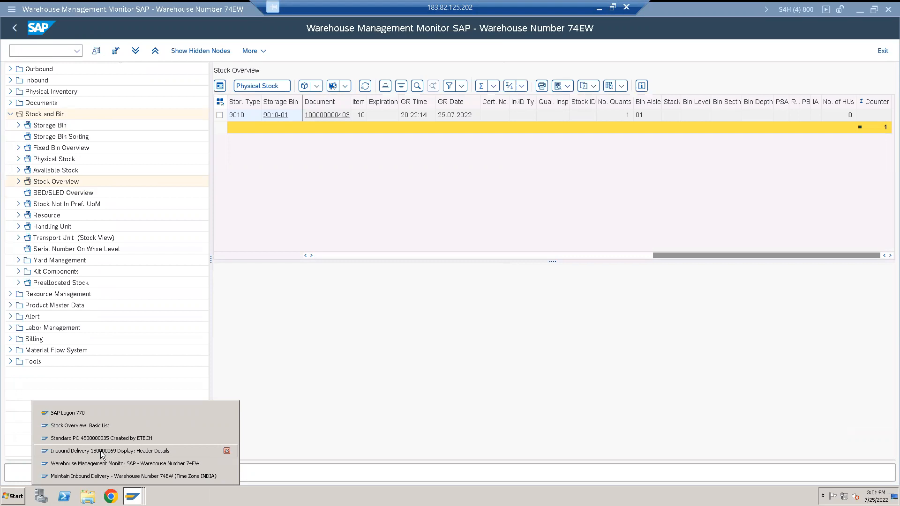
pyautogui.click(104, 476)
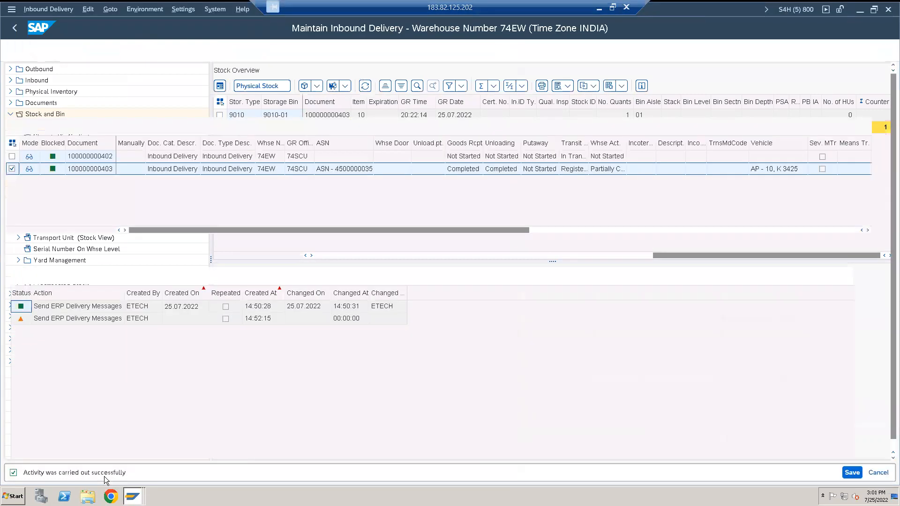
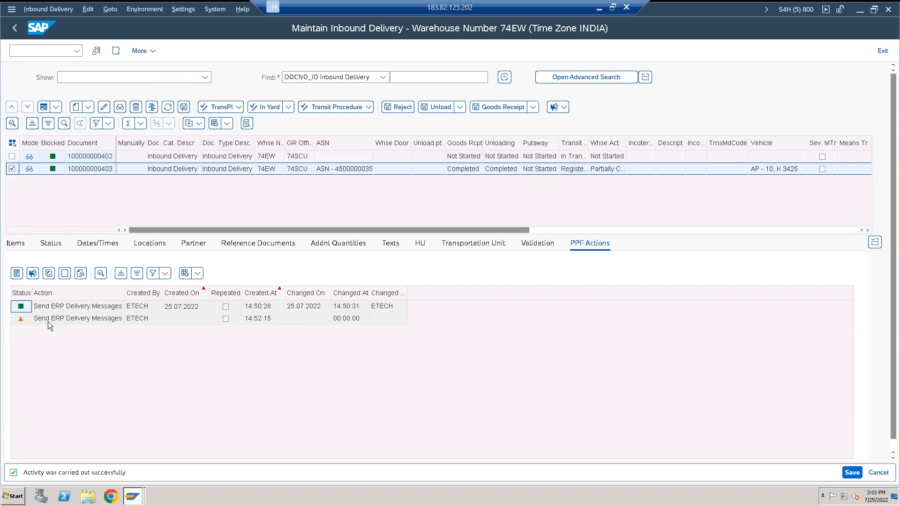
pyautogui.click(613, 8)
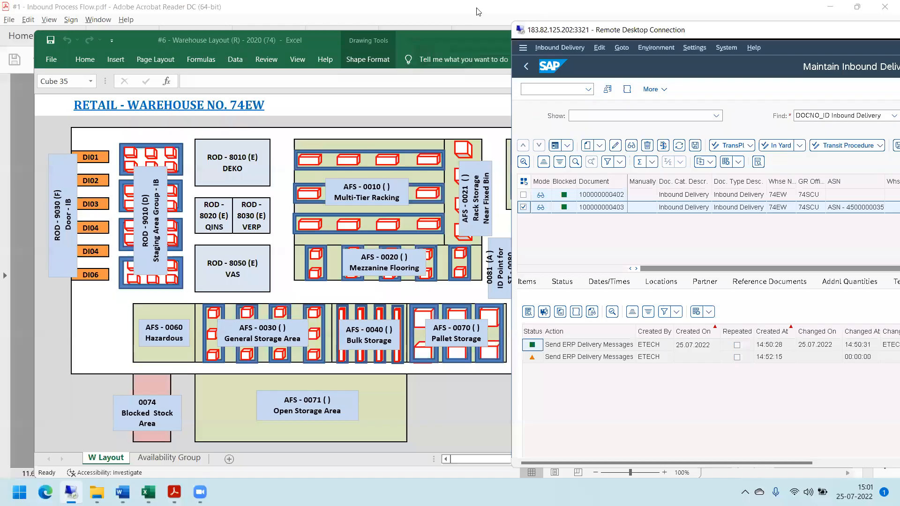
pyautogui.click(454, 6)
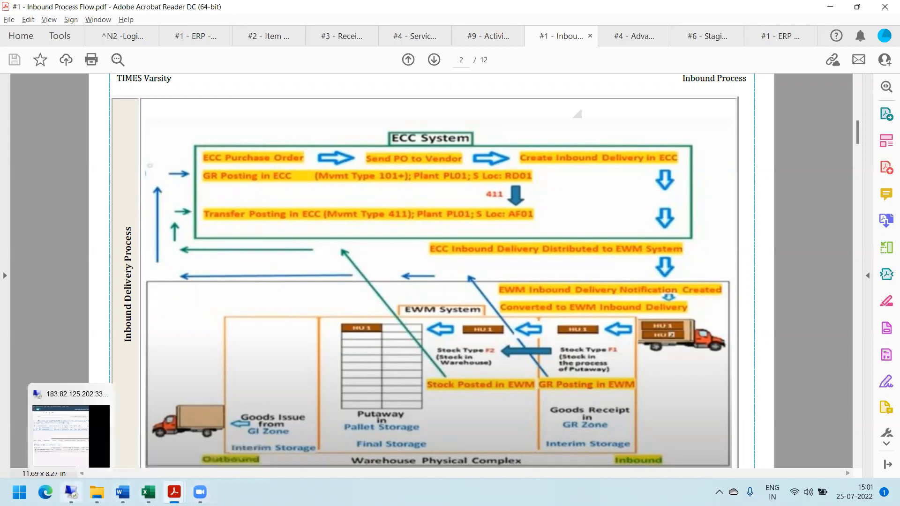
# Return to Maintain Inbound Delivery in SAP and examine both Send ERP Delivery Messages actions of the selected delivery
pyautogui.click(71, 492)
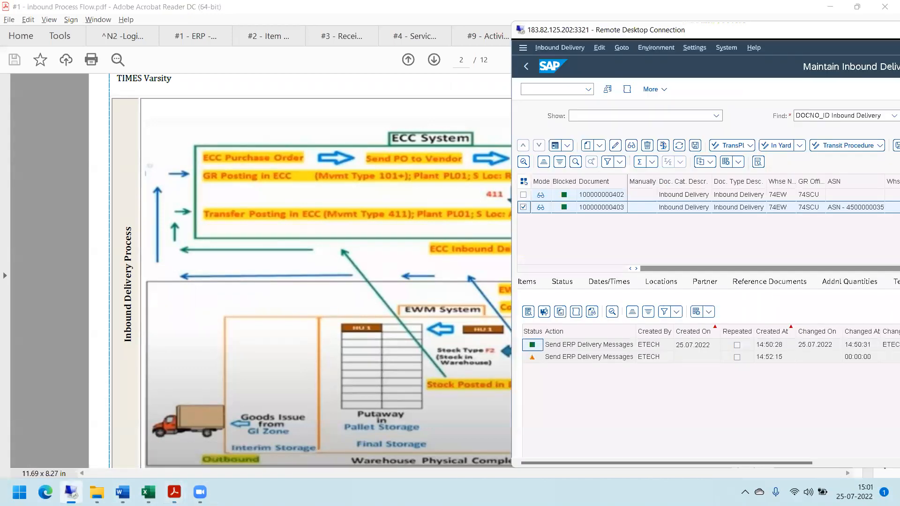
pyautogui.doubleClick(776, 29)
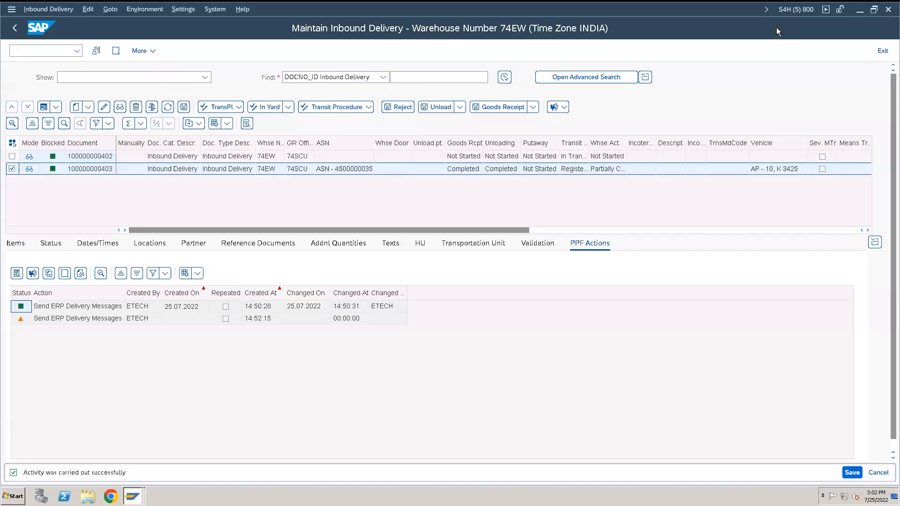
pyautogui.click(75, 320)
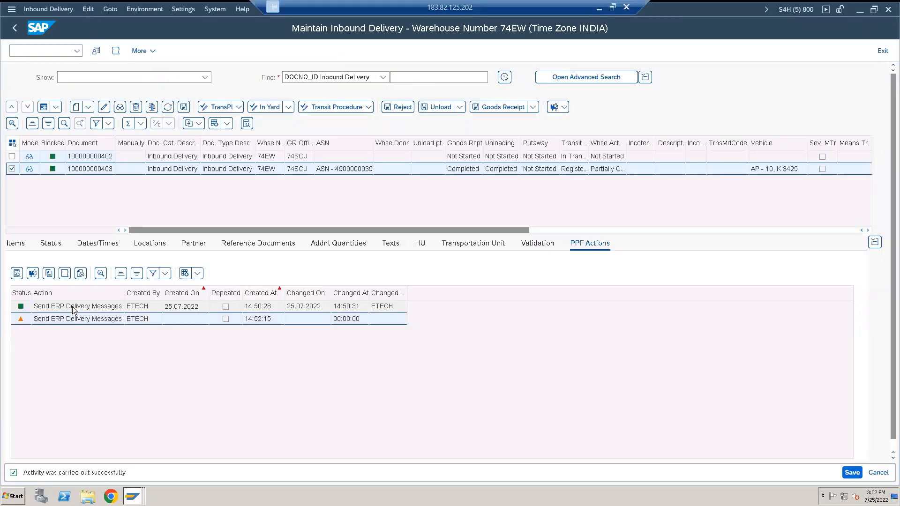
pyautogui.click(72, 307)
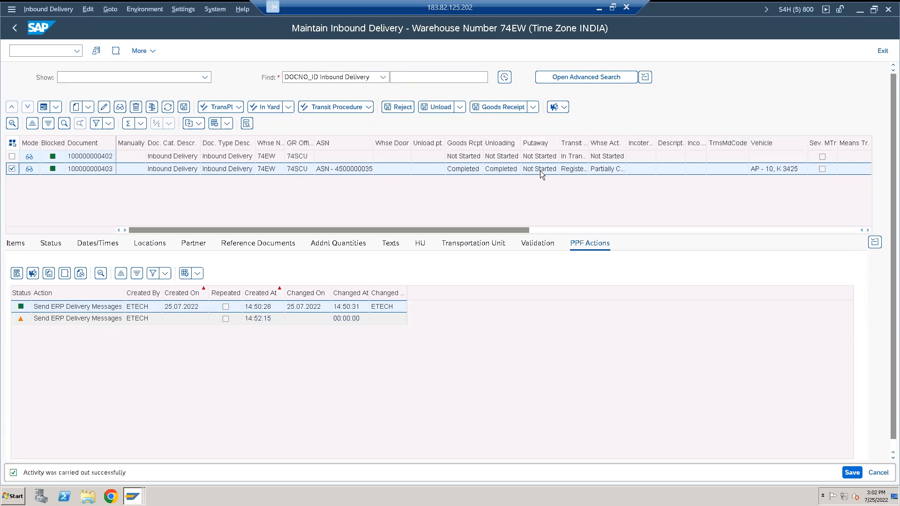
# Open the Warehouse Task follow-on function for the selected inbound delivery
pyautogui.click(51, 10)
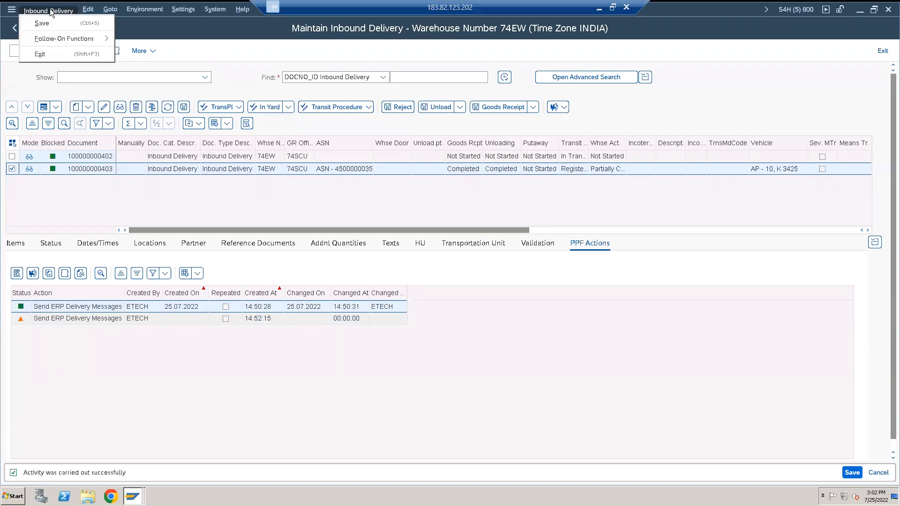
pyautogui.moveTo(66, 41)
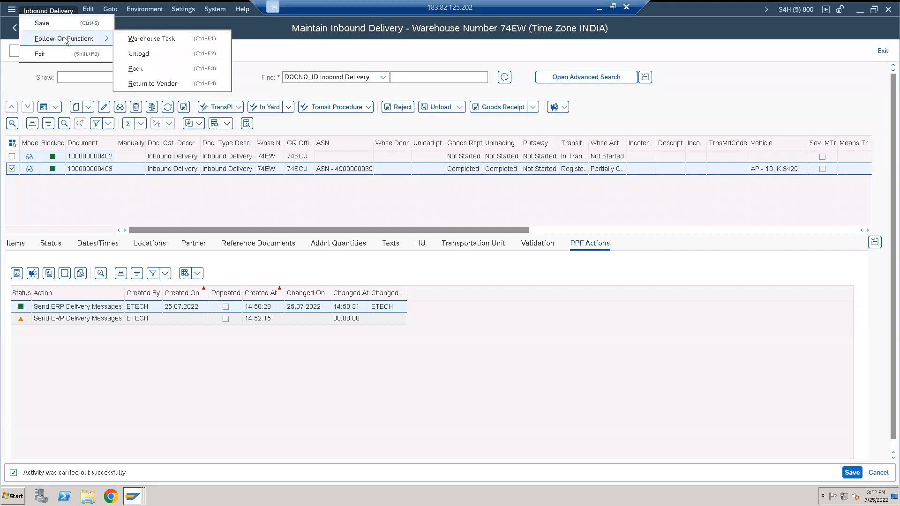
pyautogui.click(145, 38)
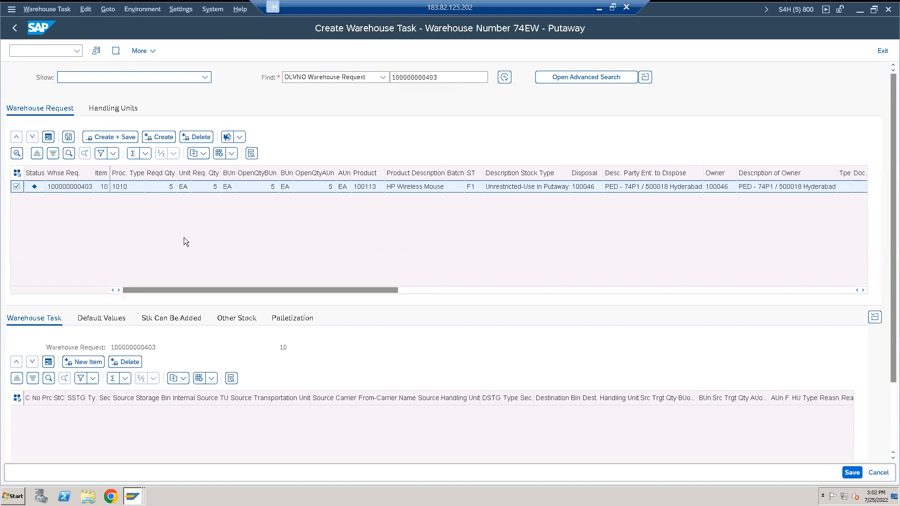
# Open the #2 - Stock Types PDF from the #7 - Avail. Grp & Stock Types folder and show its stock type diagram
pyautogui.click(612, 7)
pyautogui.click(436, 10)
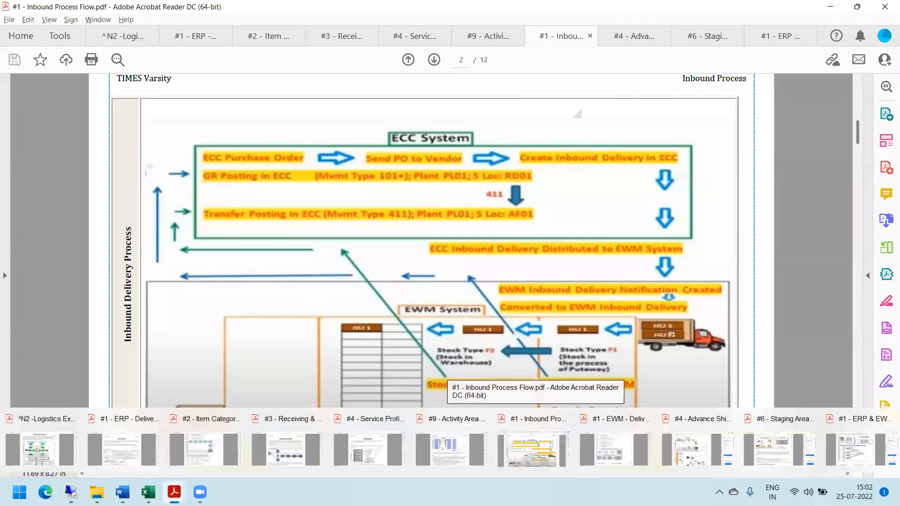
pyautogui.moveTo(97, 492)
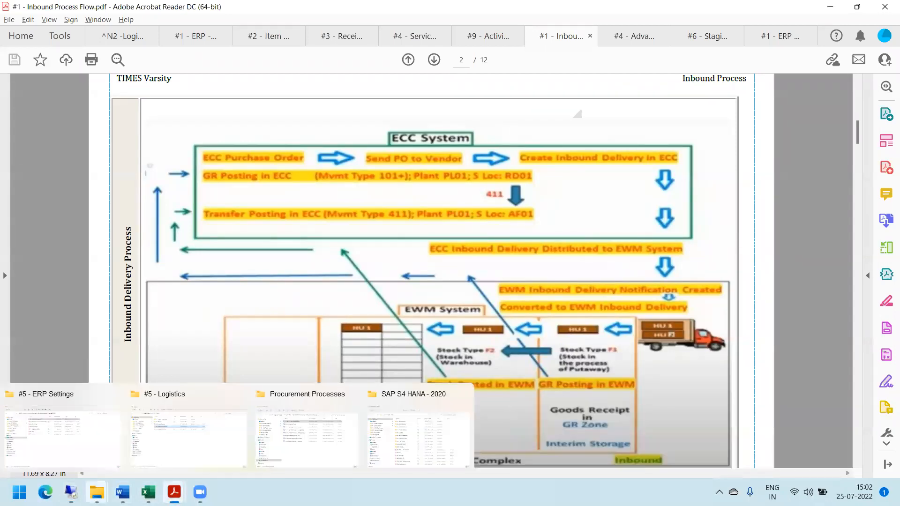
pyautogui.click(77, 399)
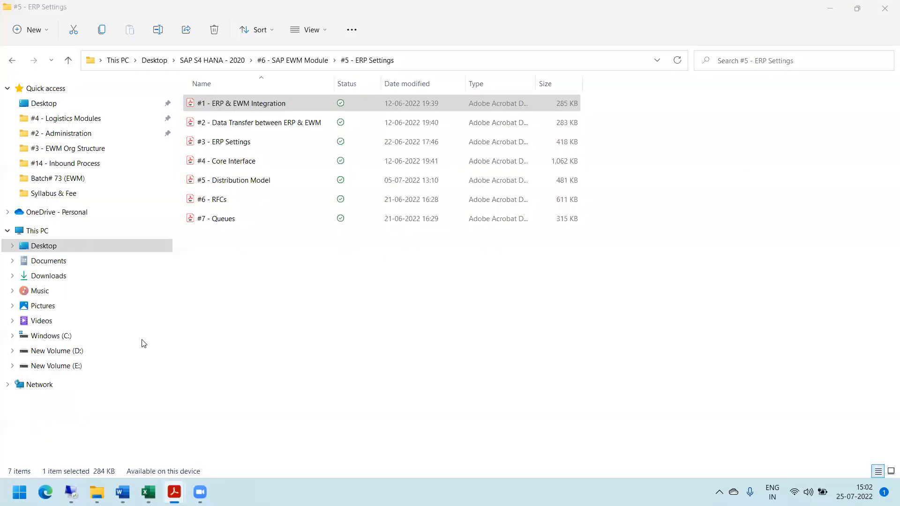
pyautogui.click(12, 60)
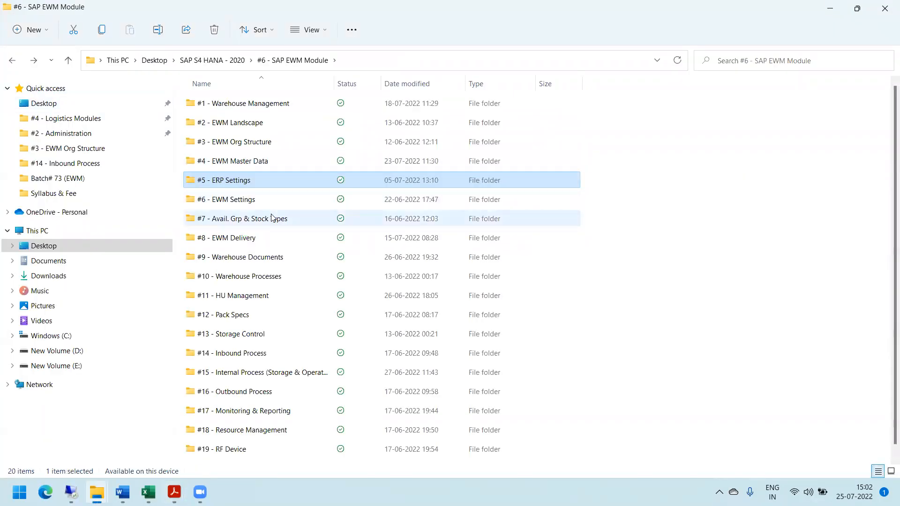
pyautogui.doubleClick(272, 221)
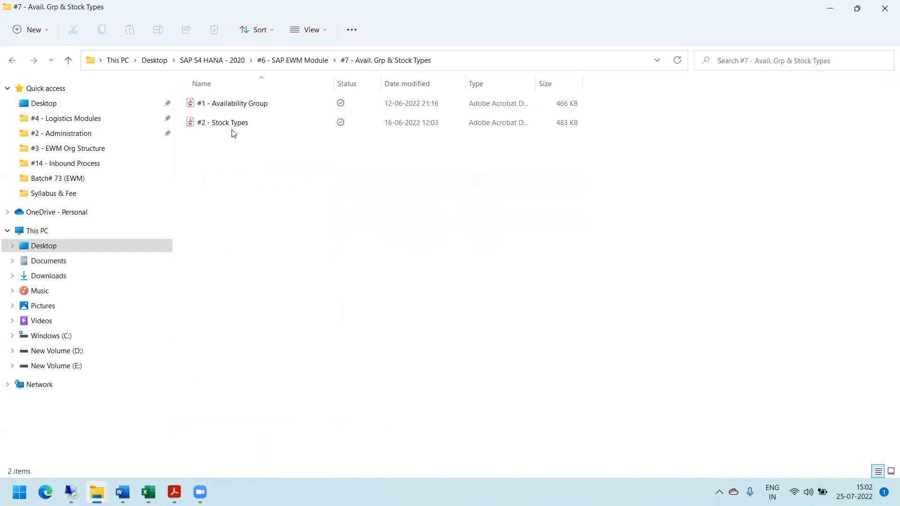
pyautogui.doubleClick(230, 124)
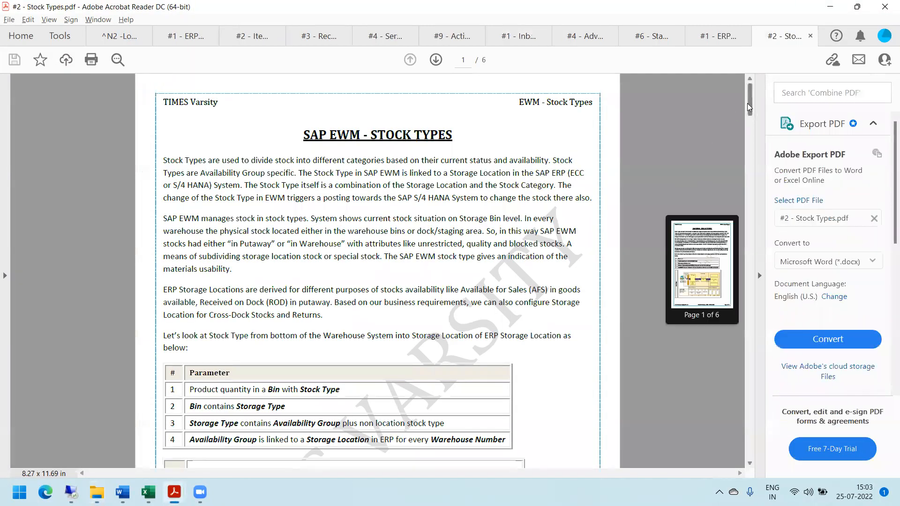
pyautogui.moveTo(743, 167); pyautogui.dragTo(742, 147)
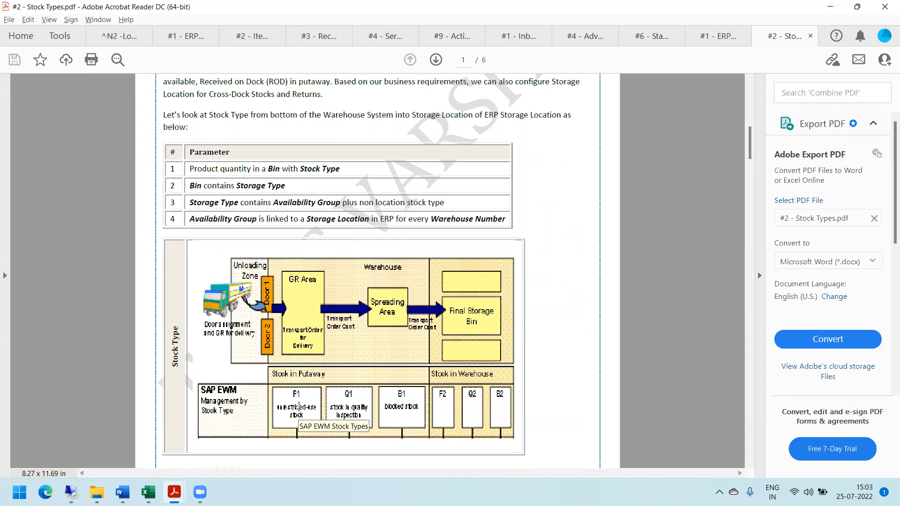
# Return to the Create Warehouse Task screen in SAP and compare the request's stock type with the diagram
pyautogui.moveTo(71, 492)
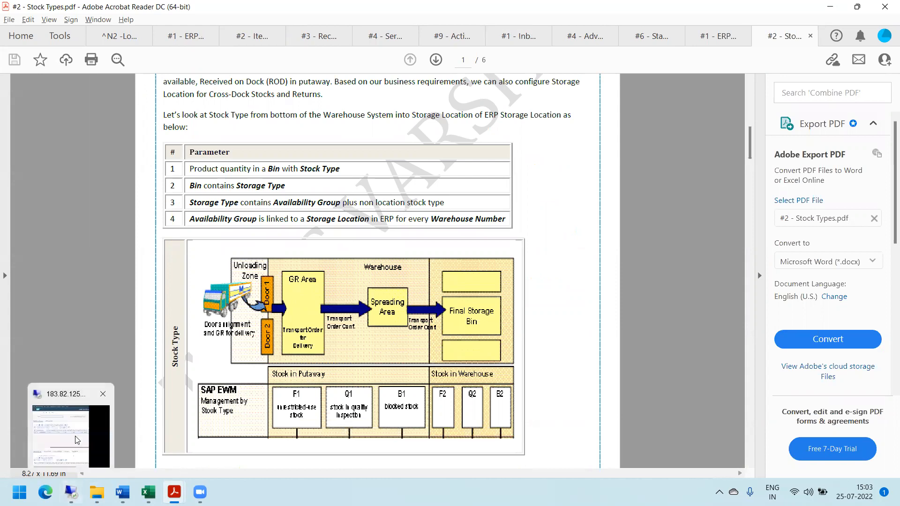
pyautogui.click(75, 440)
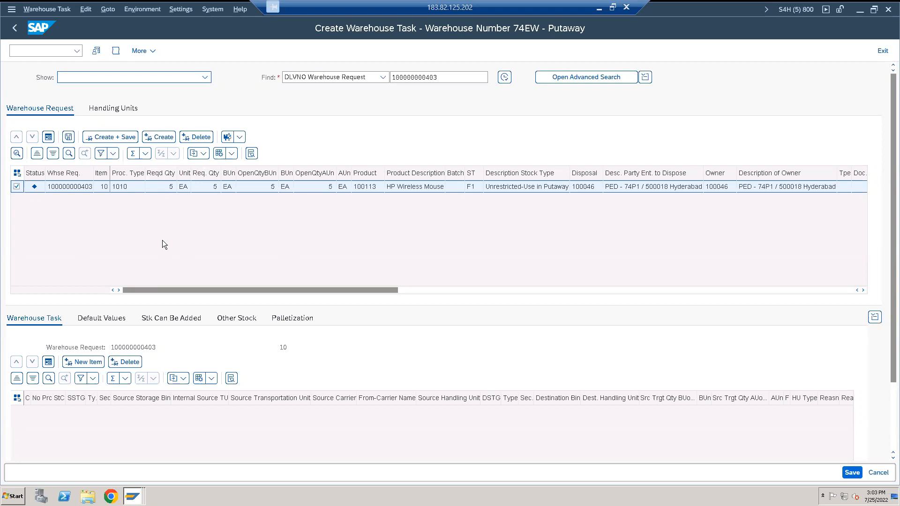
pyautogui.click(599, 9)
# Switch to the SAP - EWM Training document in Word and select the Warehouse Processes subtopics under Topics# 19
pyautogui.moveTo(122, 492)
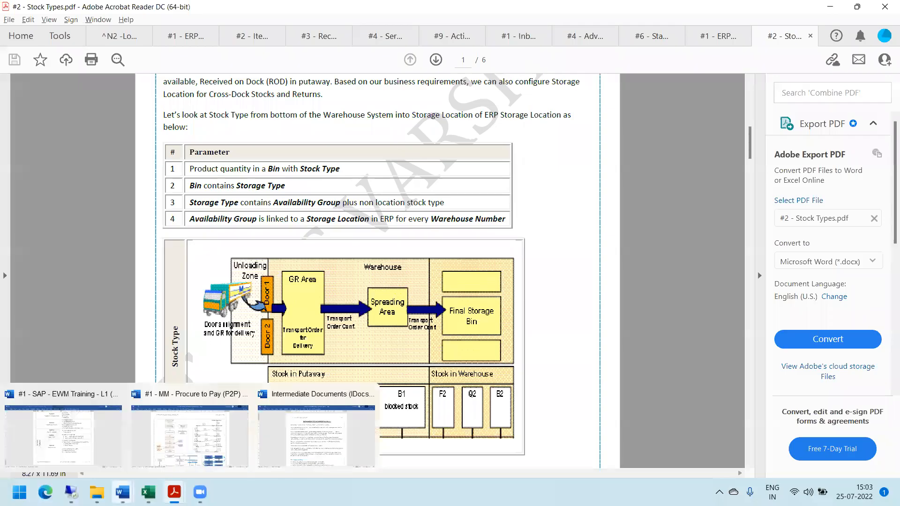
pyautogui.click(86, 432)
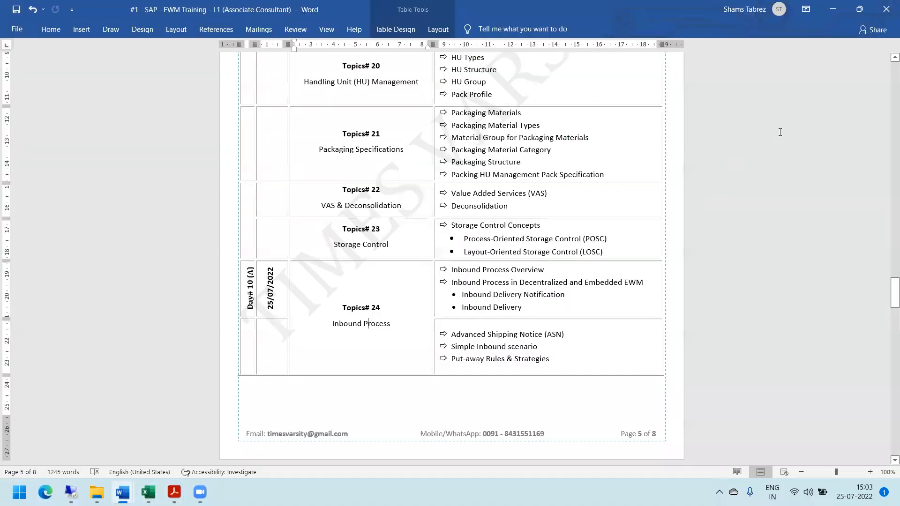
pyautogui.scroll(5, 574, 153)
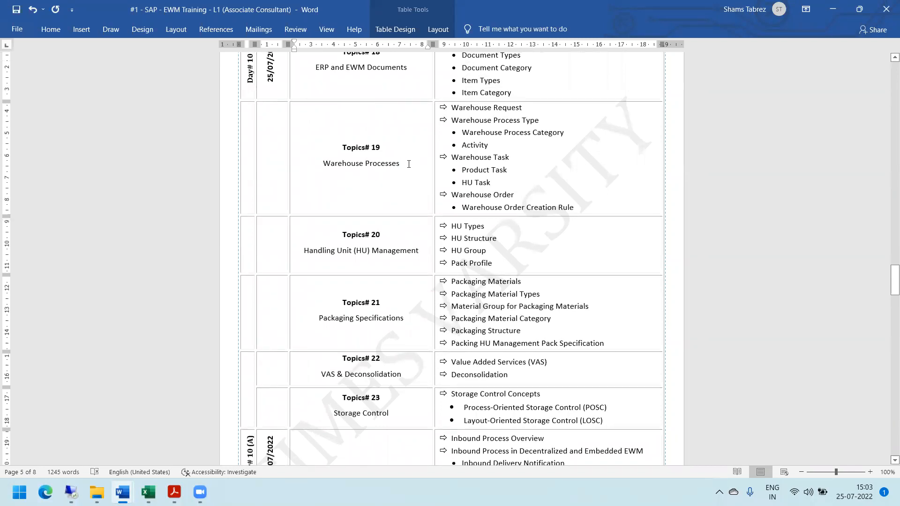
pyautogui.moveTo(581, 206); pyautogui.dragTo(451, 107)
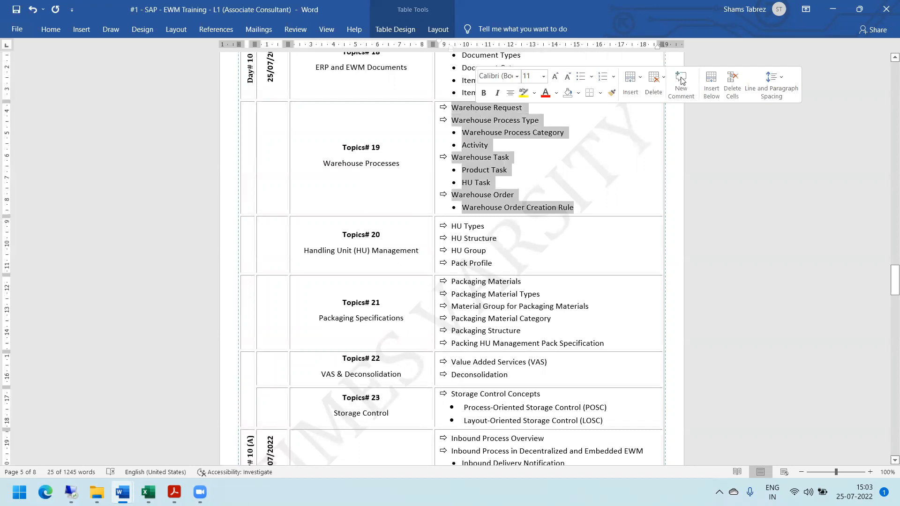
pyautogui.click(828, 8)
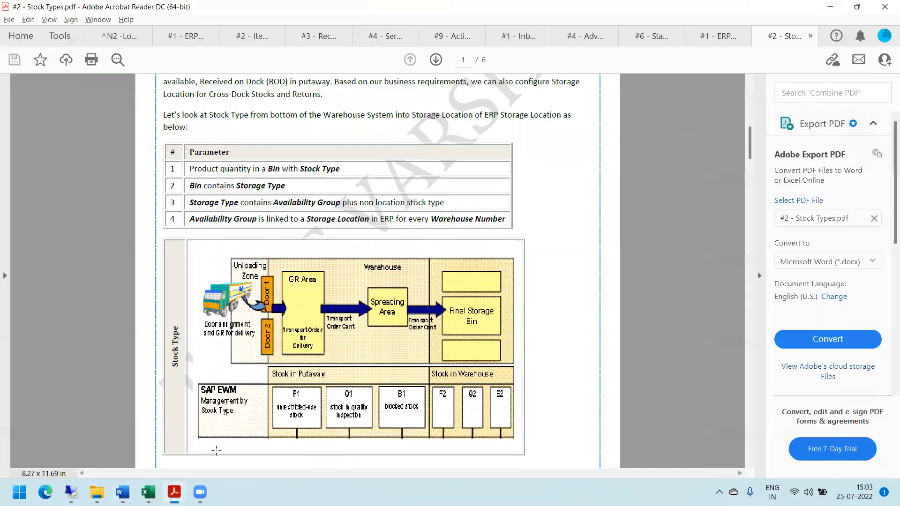
# Return to the Create Warehouse Task screen in SAP and display the default values of the putaway warehouse request
pyautogui.moveTo(70, 492)
pyautogui.click(68, 432)
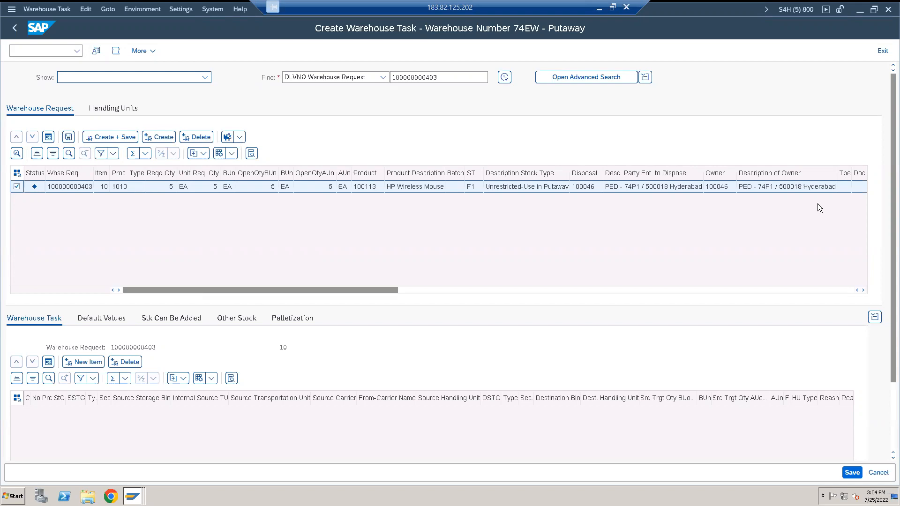
pyautogui.scroll(-3, 891, 257)
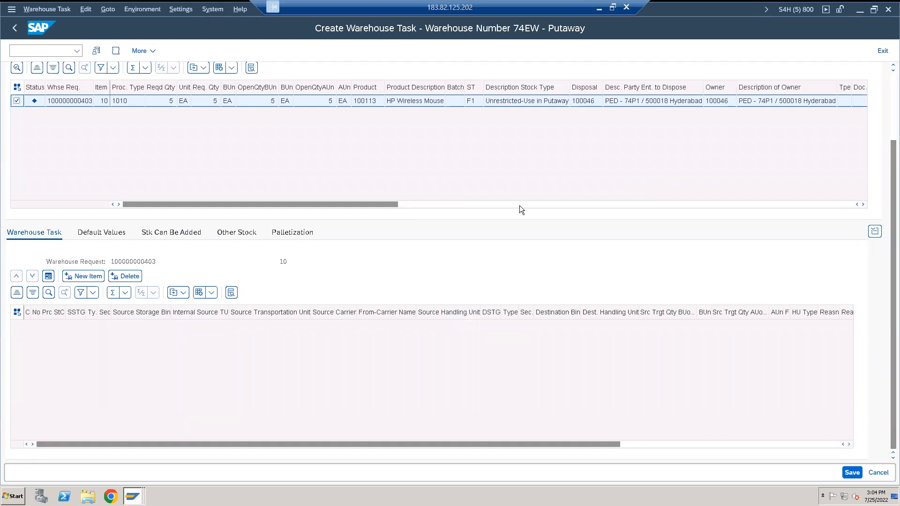
pyautogui.click(93, 233)
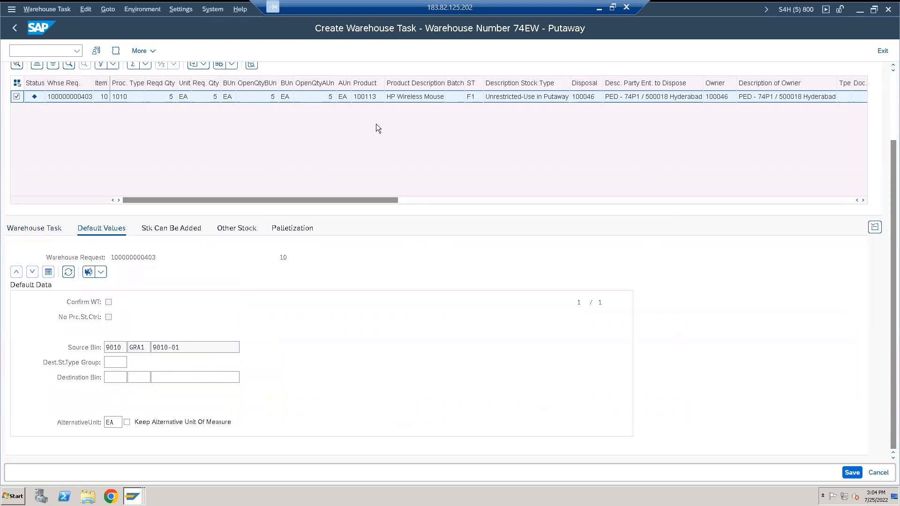
# Check the warehouse request's required quantity and product, and the bin and storage section of its default source
pyautogui.click(160, 98)
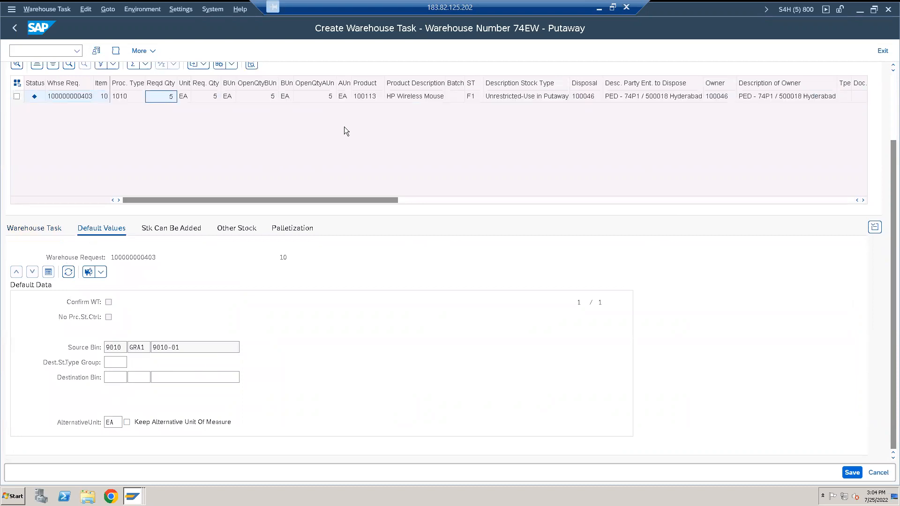
pyautogui.click(369, 97)
pyautogui.click(178, 345)
pyautogui.click(146, 346)
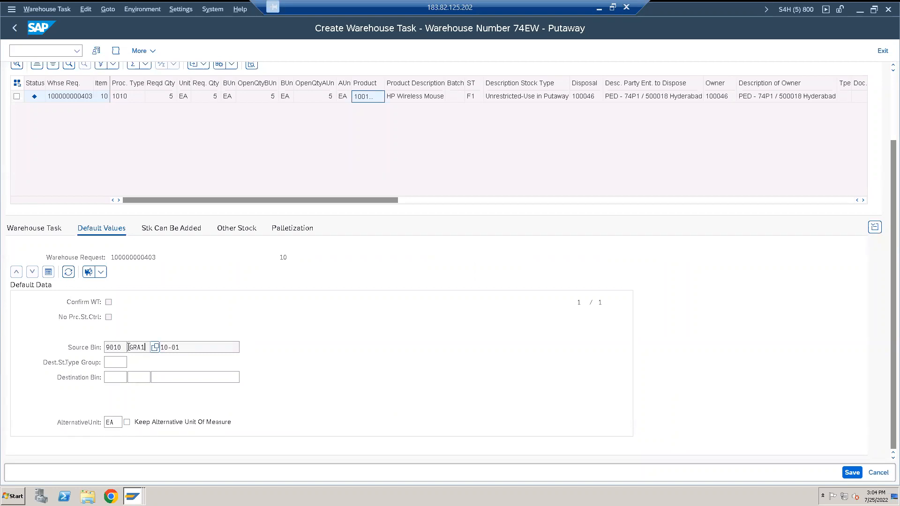
# Check the source and destination bin fields, then switch to the #6 - Warehouse Layout workbook in Excel to view warehouse 74EW's storage types
pyautogui.click(123, 347)
pyautogui.click(117, 377)
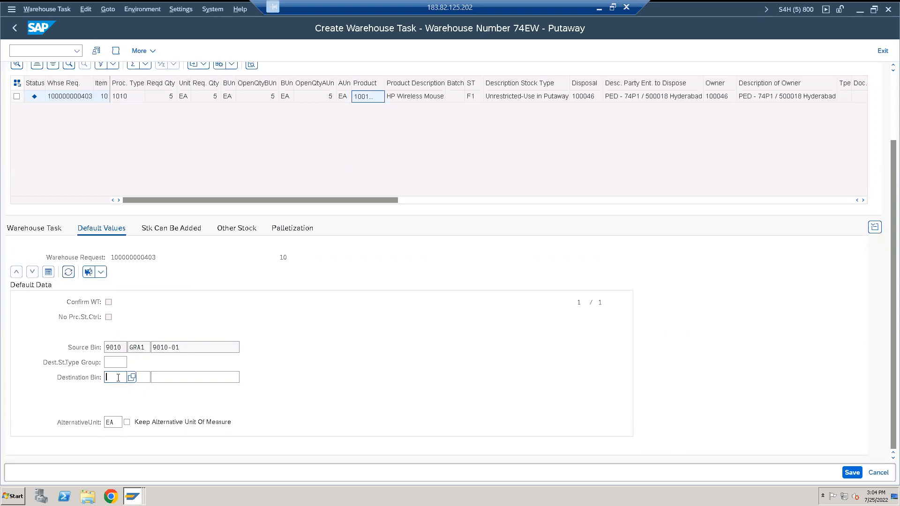
pyautogui.click(613, 9)
pyautogui.moveTo(148, 492)
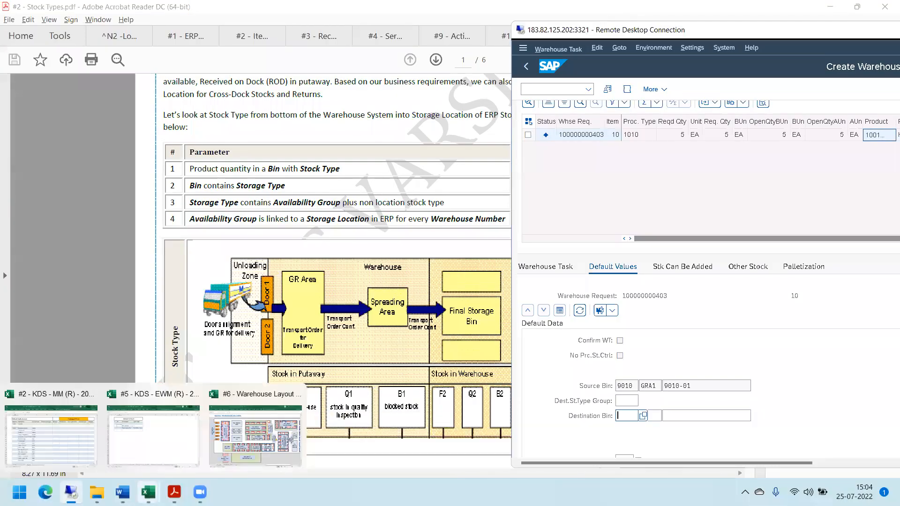
pyautogui.click(276, 428)
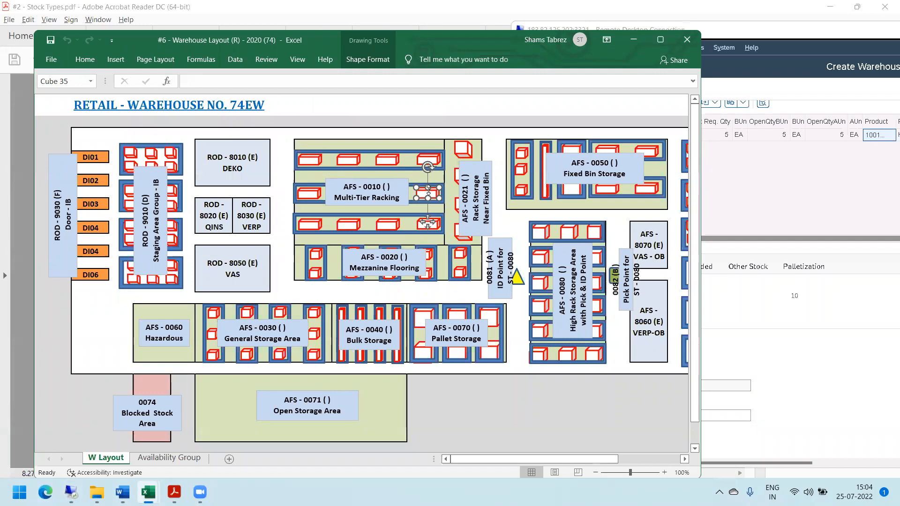
# Return to the Create Warehouse Task screen in SAP and show it beside the warehouse layout
pyautogui.click(768, 47)
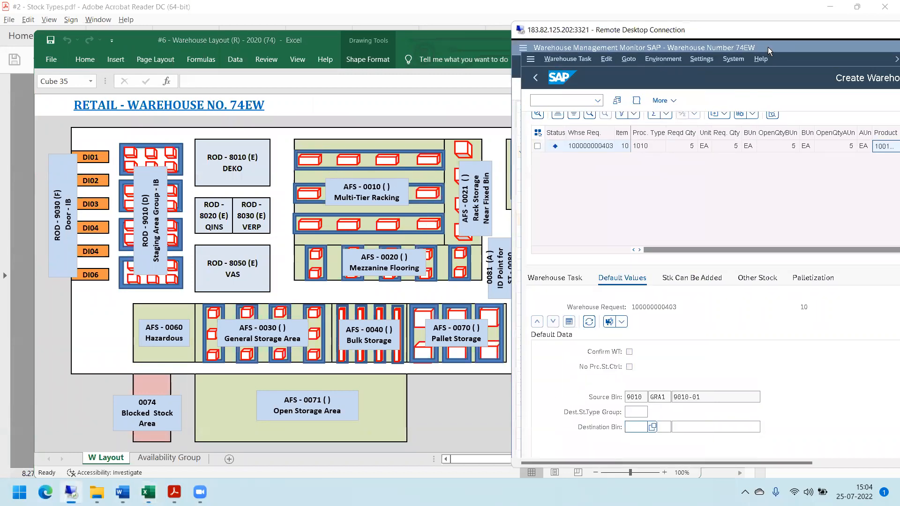
pyautogui.doubleClick(767, 31)
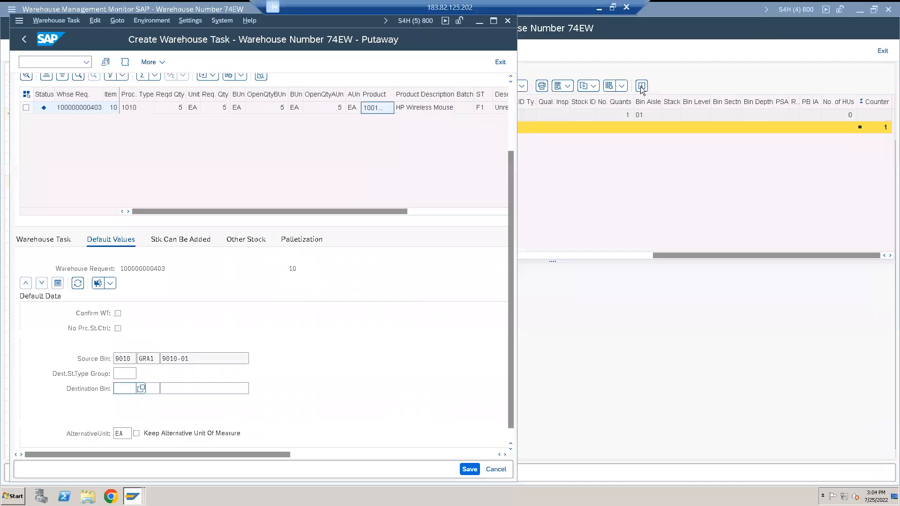
pyautogui.click(493, 20)
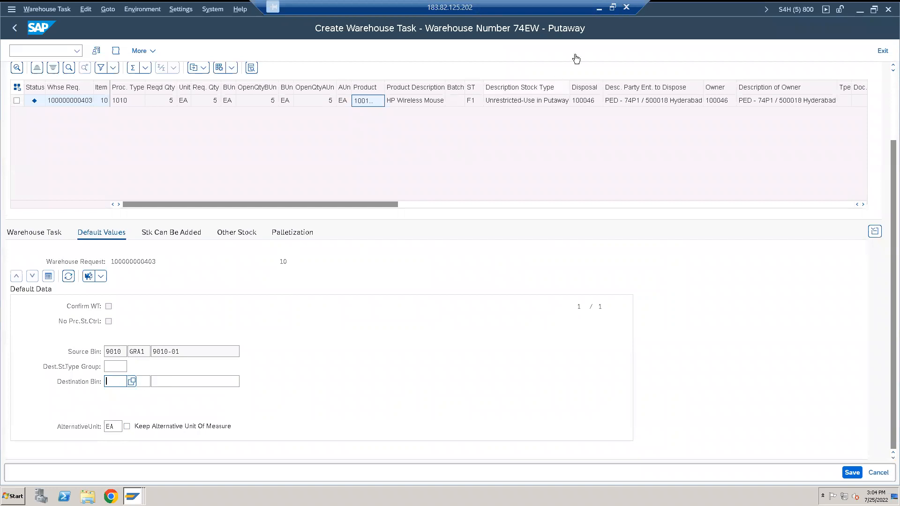
pyautogui.click(613, 7)
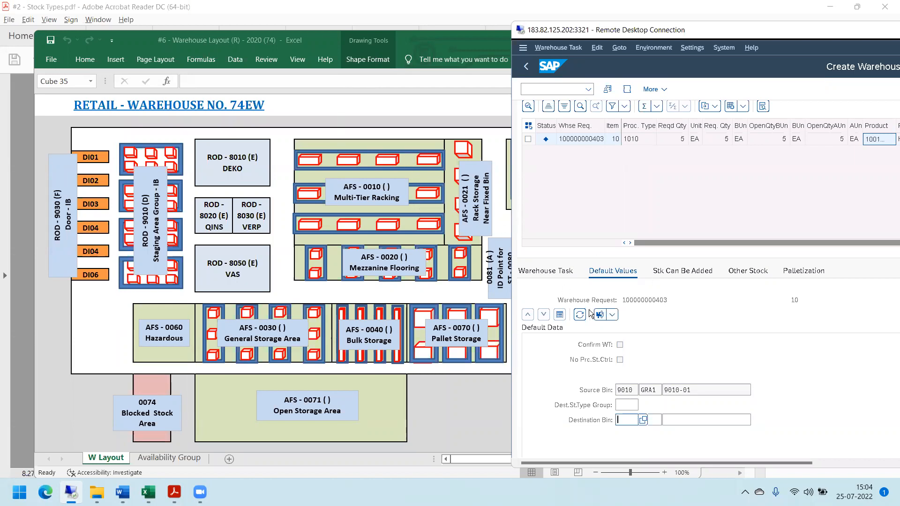
# Set the destination storage type to 0010 Multi-Tier Racking and the storage section to 0001 Slow-Moving Items
pyautogui.click(642, 419)
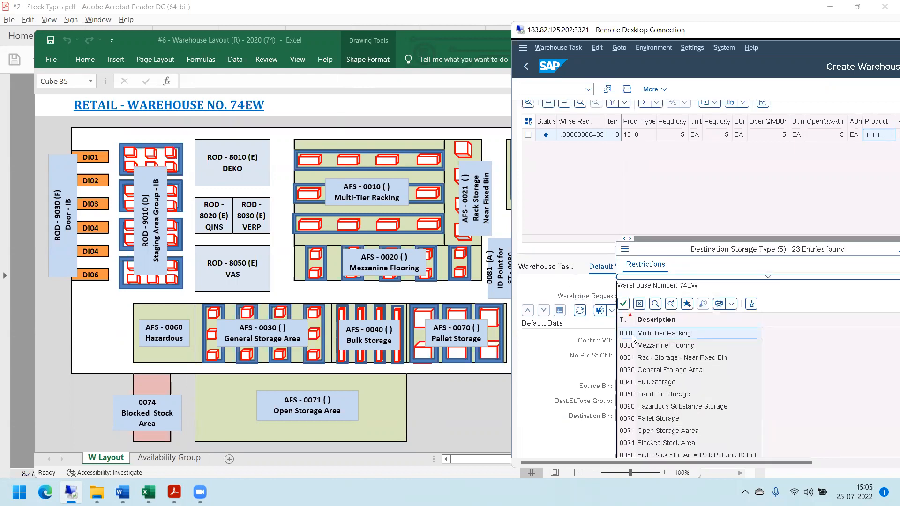
pyautogui.doubleClick(631, 335)
pyautogui.click(653, 417)
pyautogui.click(667, 417)
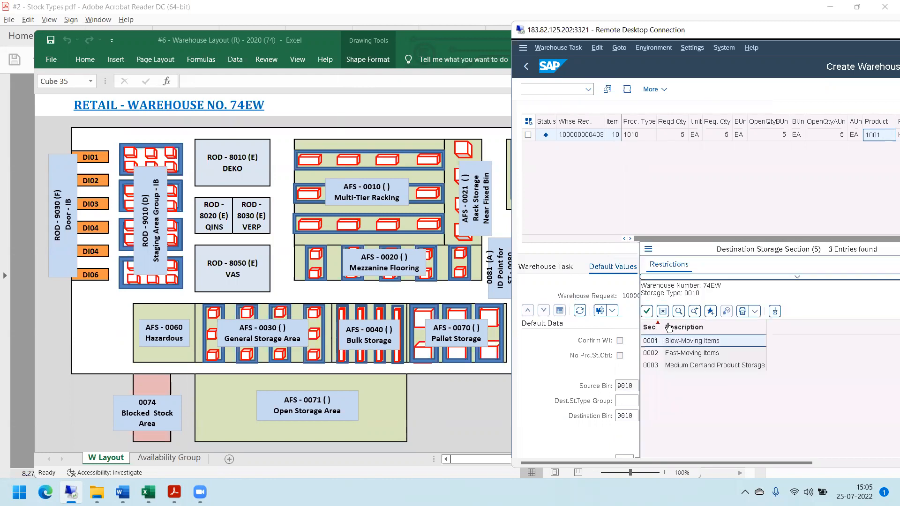
pyautogui.click(651, 345)
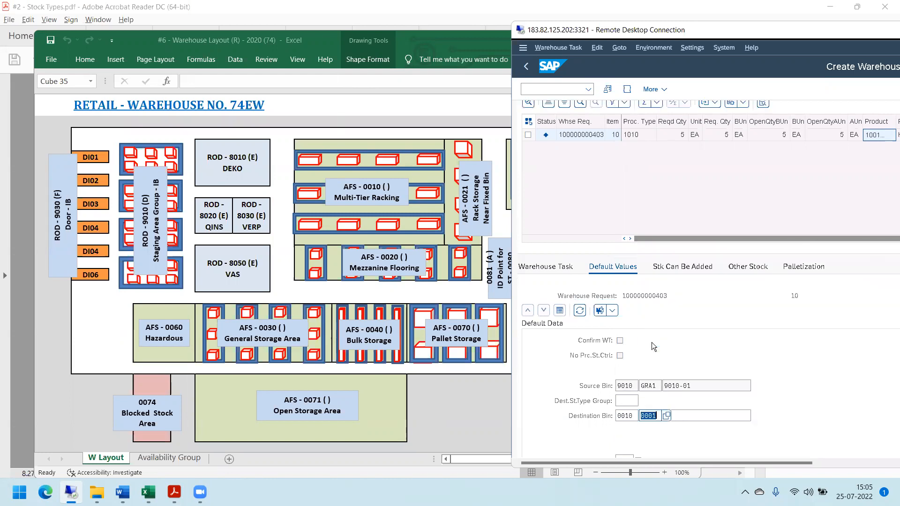
# Search for destination storage bins in storage type 0010, section 0001, and close the search dialog
pyautogui.click(692, 415)
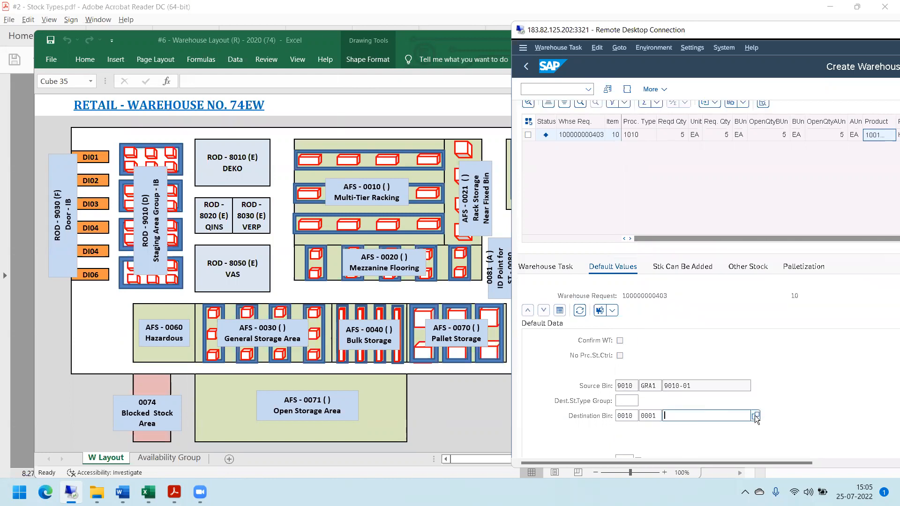
pyautogui.click(755, 415)
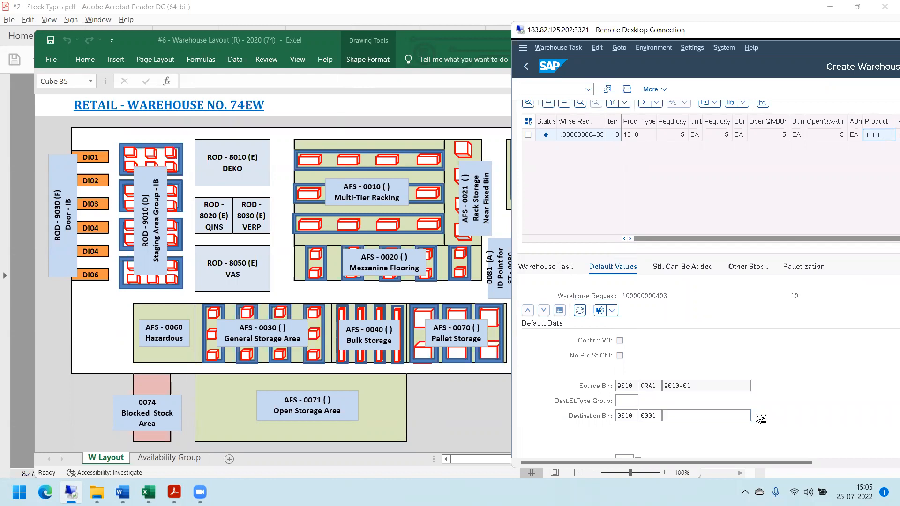
pyautogui.click(655, 416)
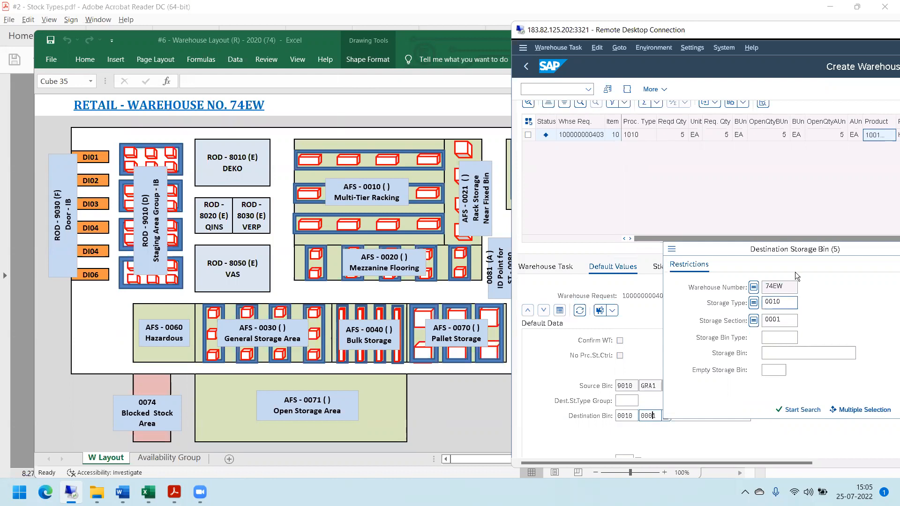
pyautogui.doubleClick(797, 30)
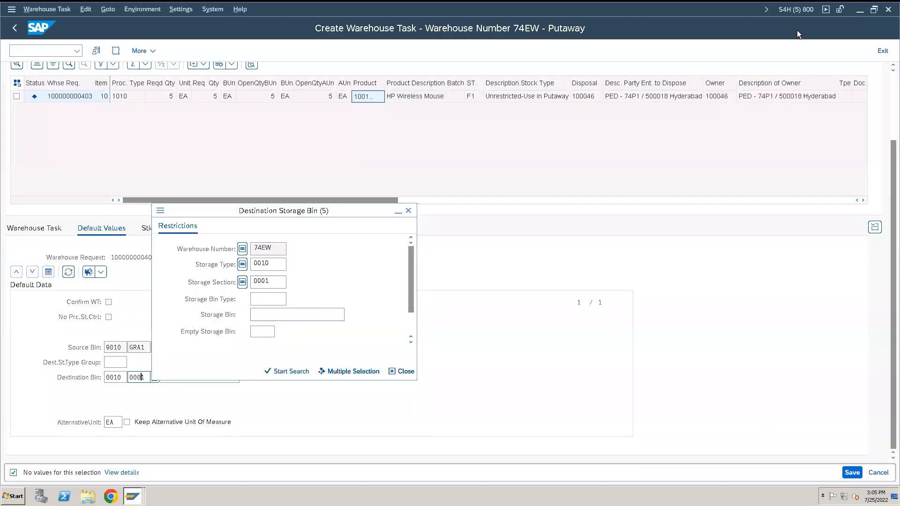
pyautogui.click(408, 211)
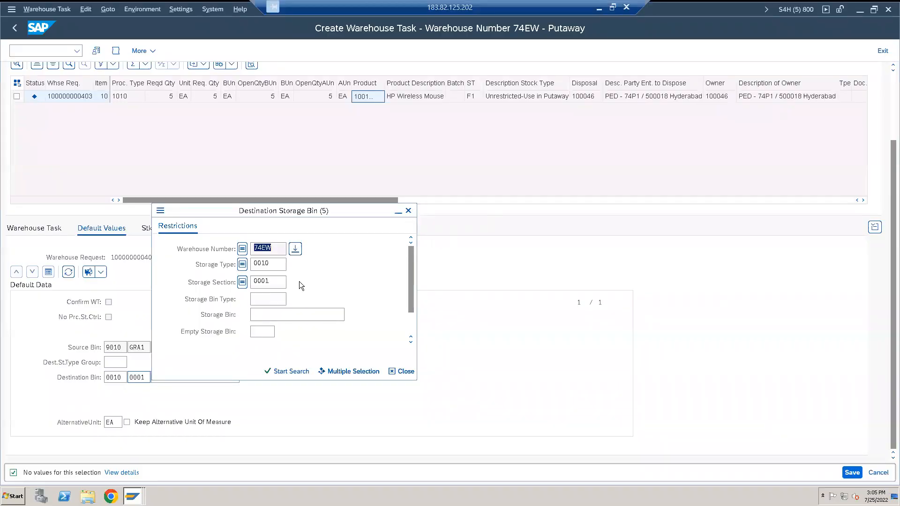
# Change the destination storage type to 0050 Fixed Bin Storage and clear the destination storage section
pyautogui.click(171, 378)
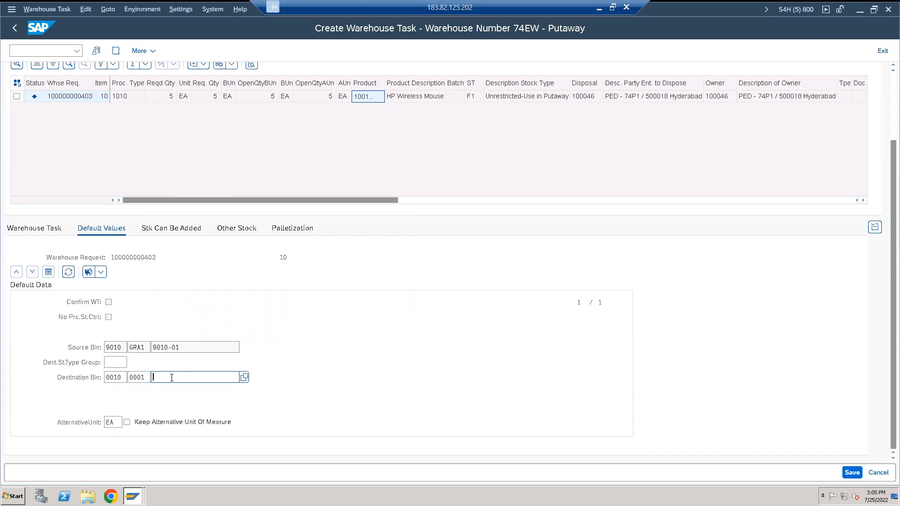
pyautogui.click(118, 378)
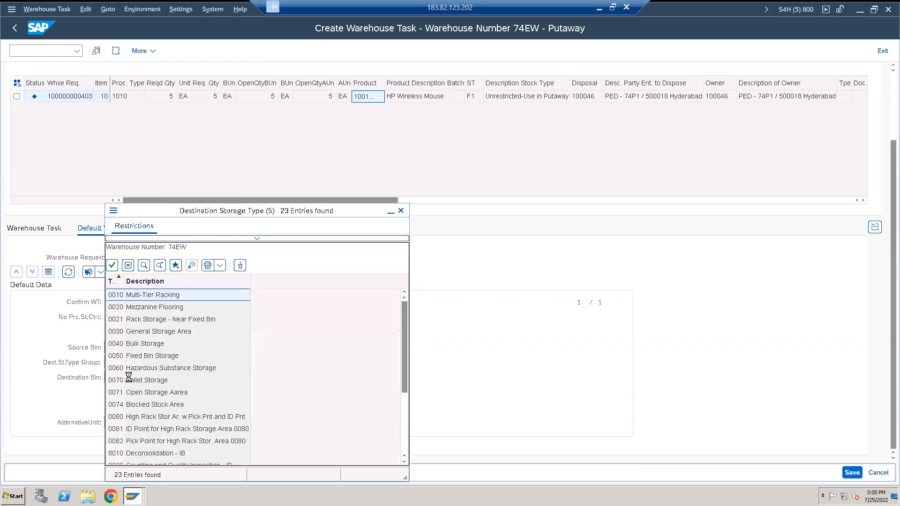
pyautogui.doubleClick(115, 357)
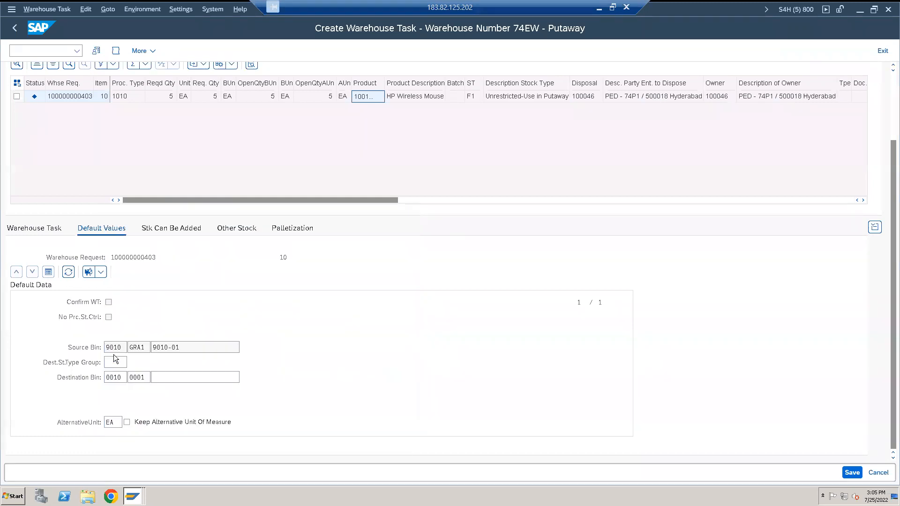
pyautogui.click(142, 377)
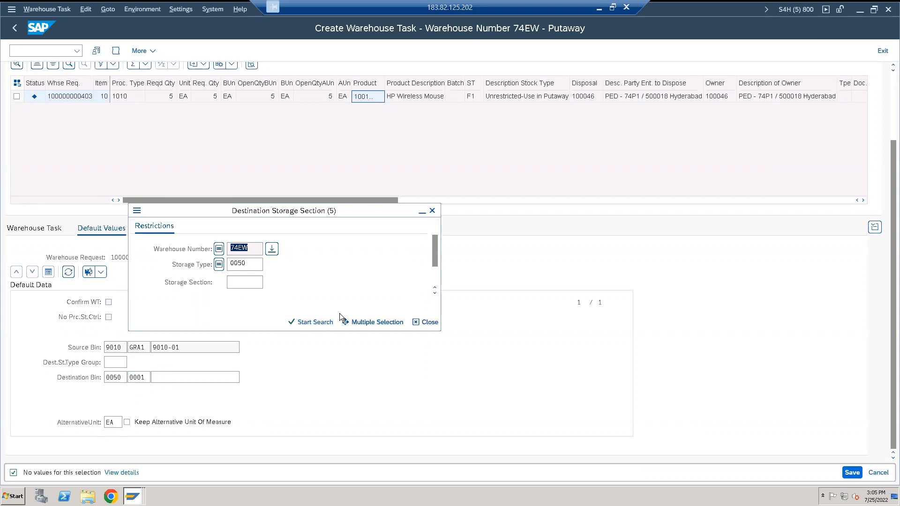
pyautogui.click(432, 211)
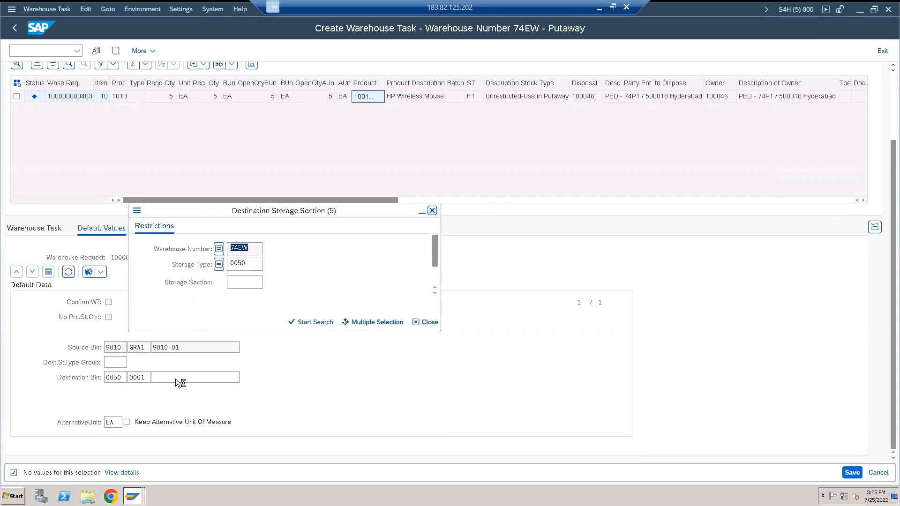
pyautogui.press('BackSpace')
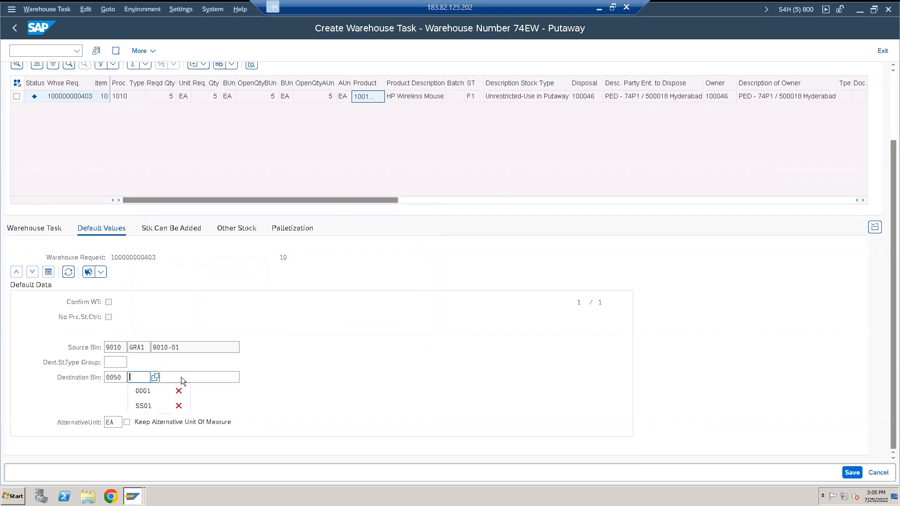
# List the destination bins of storage type 0050 and compare them with the Fixed Bin Storage area in the Excel layout
pyautogui.click(211, 377)
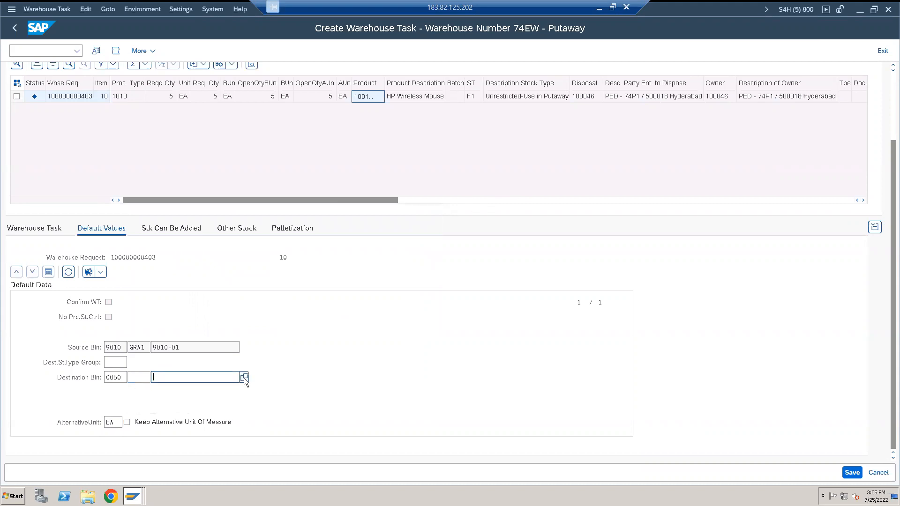
pyautogui.click(244, 378)
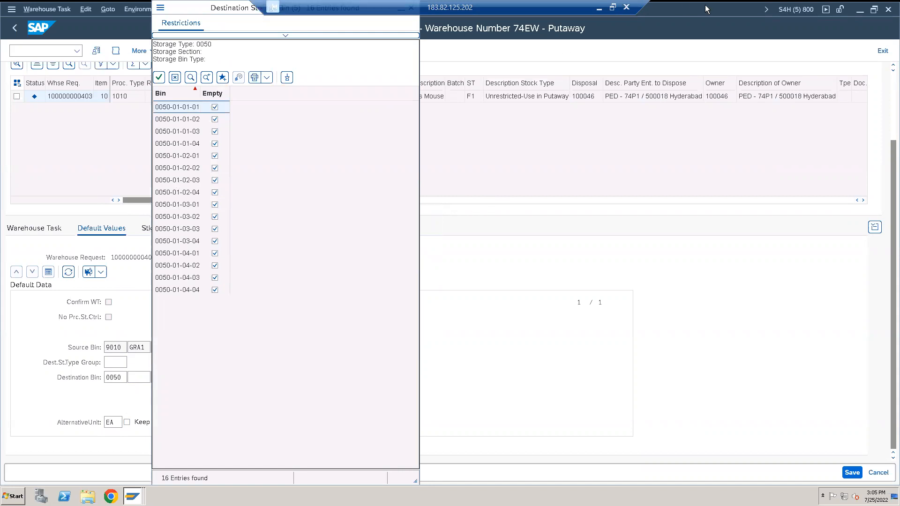
pyautogui.click(613, 8)
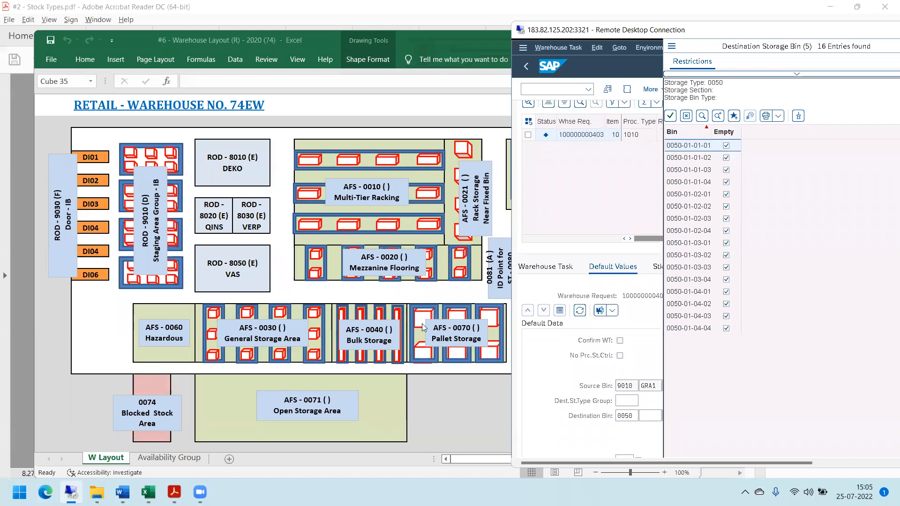
pyautogui.click(436, 289)
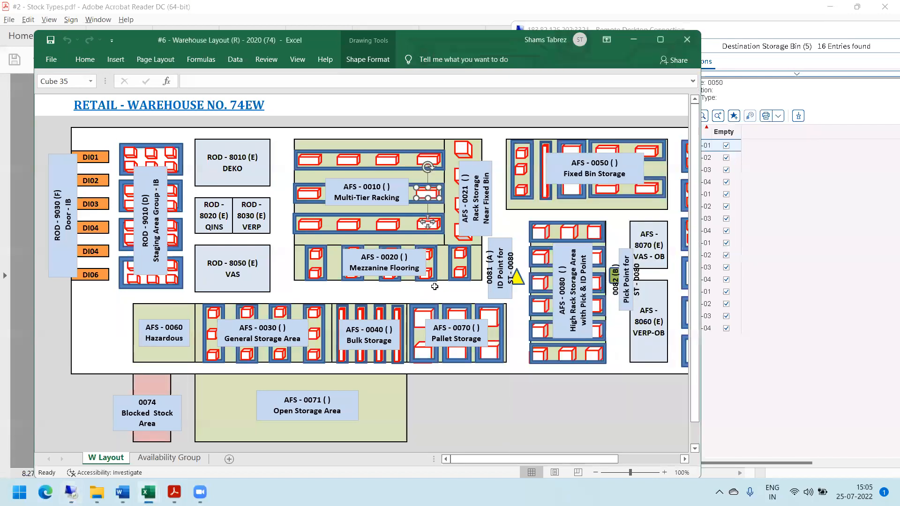
pyautogui.click(607, 163)
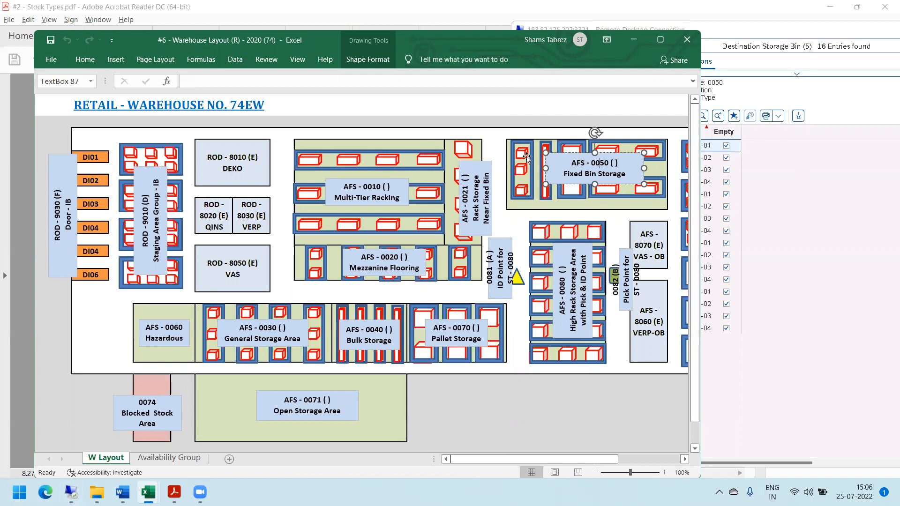
pyautogui.click(525, 154)
pyautogui.click(842, 190)
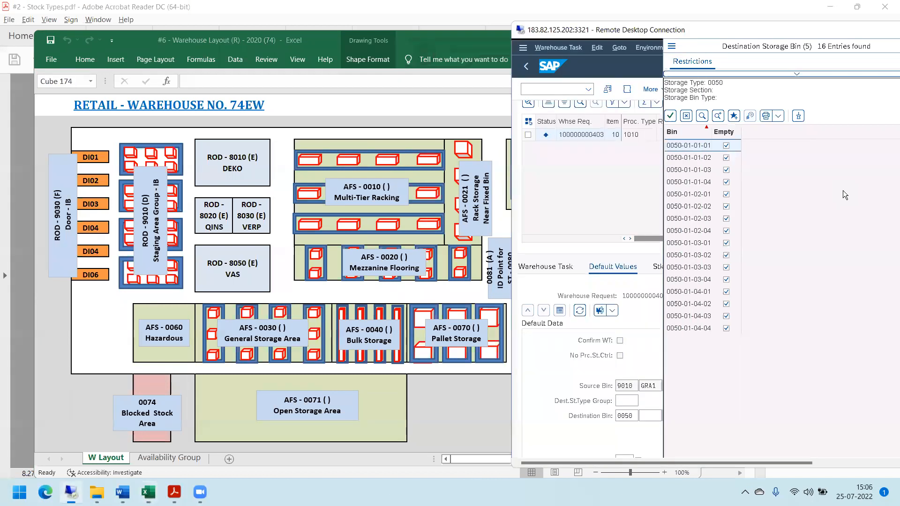
pyautogui.doubleClick(752, 30)
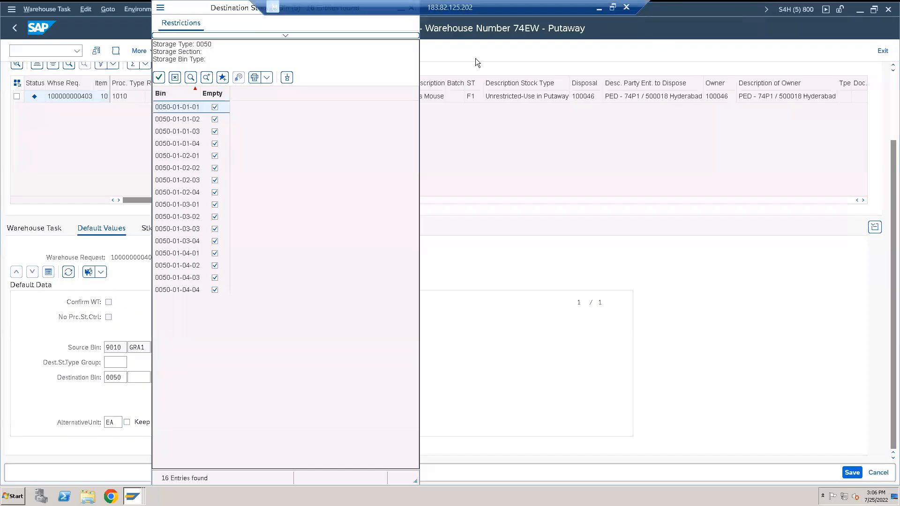
pyautogui.click(160, 111)
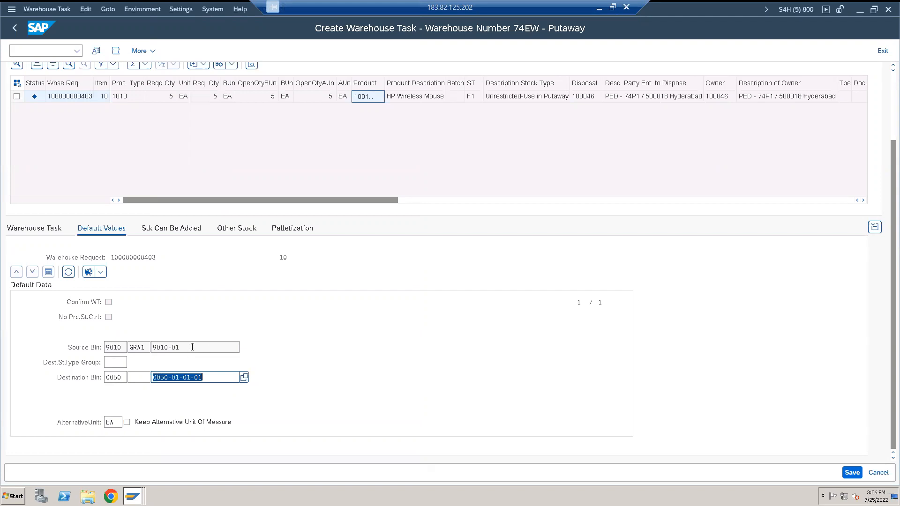
pyautogui.click(260, 96)
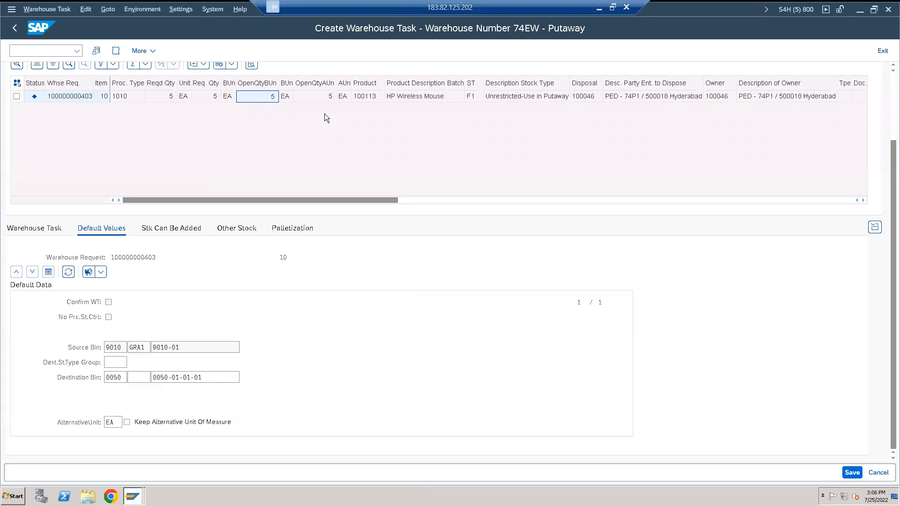
pyautogui.click(360, 95)
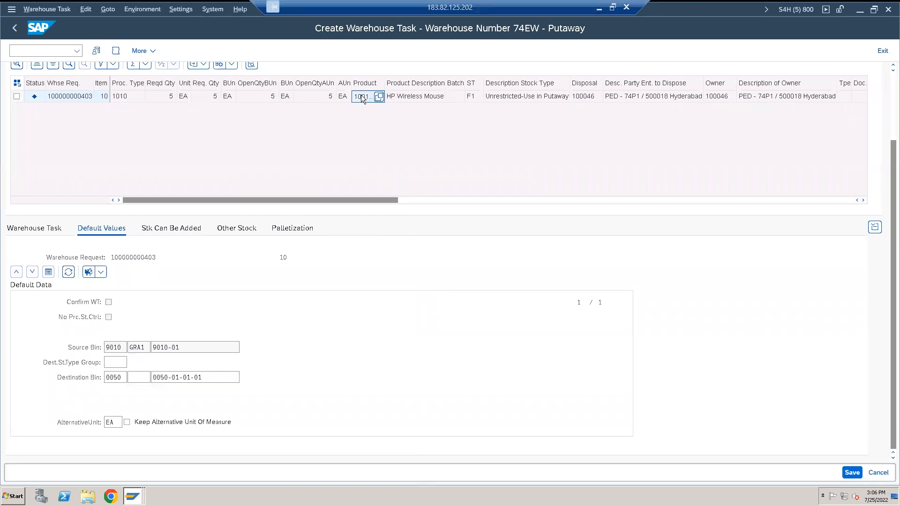
pyautogui.click(183, 348)
pyautogui.click(209, 377)
# Try to create and save the putaway warehouse task for item 10 of the warehouse request
pyautogui.click(893, 65)
pyautogui.click(892, 65)
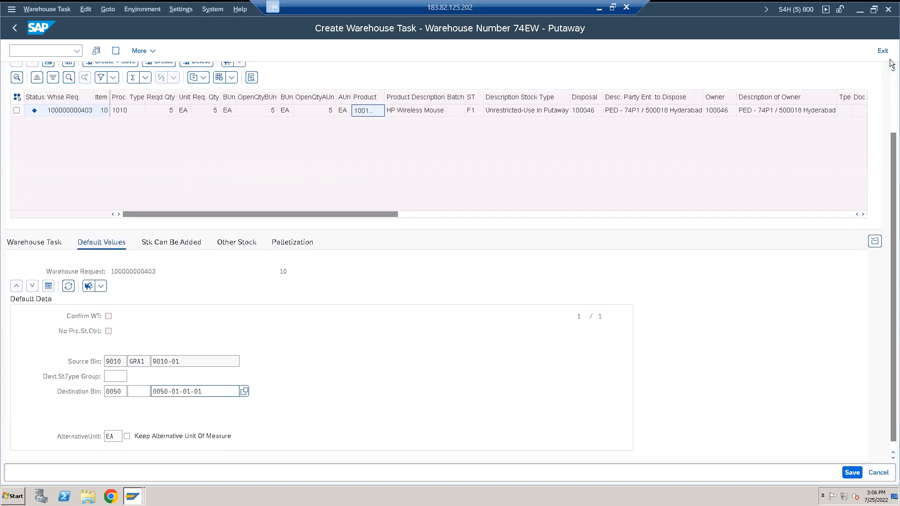
pyautogui.click(893, 65)
pyautogui.click(892, 65)
pyautogui.click(892, 65)
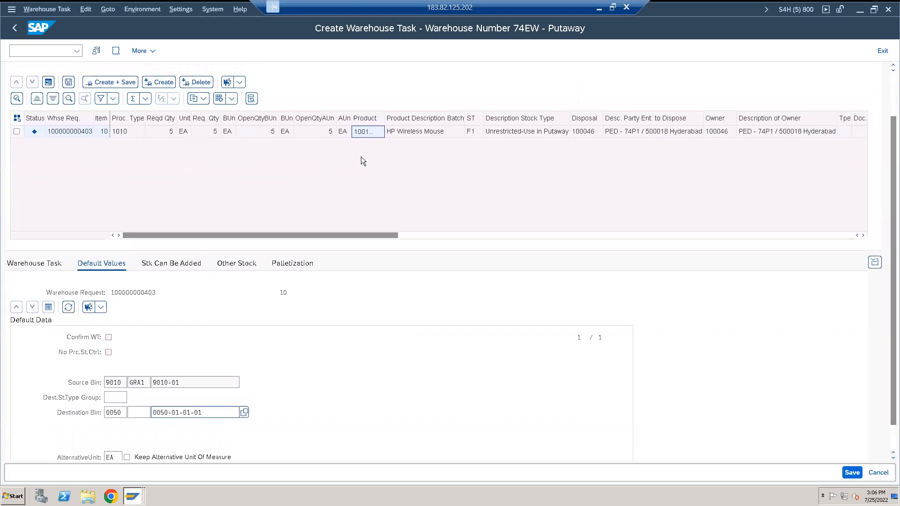
pyautogui.click(156, 83)
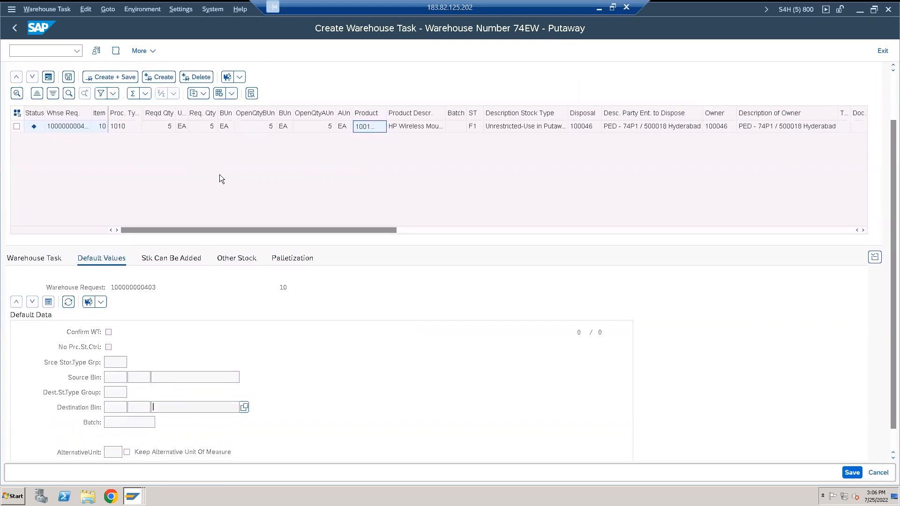
pyautogui.click(159, 77)
pyautogui.click(71, 79)
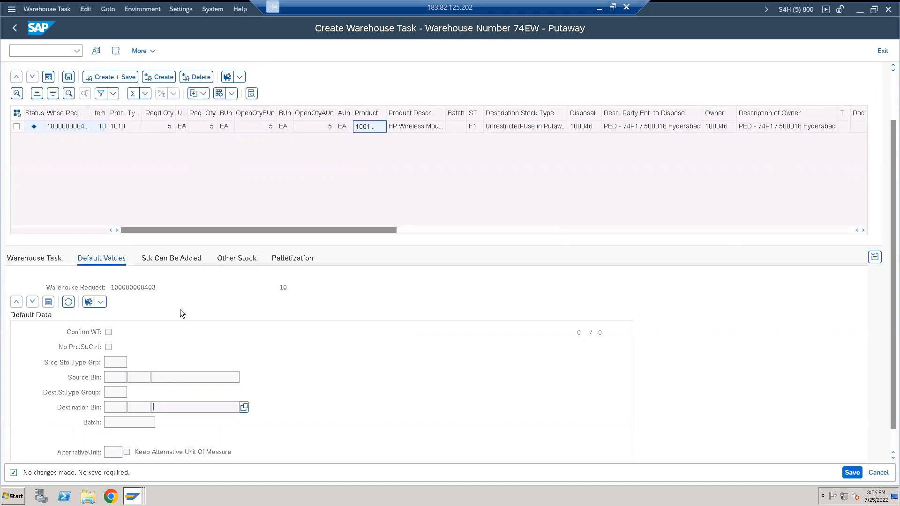
# Review the warehouse request's item, default values and warehouse task list to see whether a putaway task exists
pyautogui.moveTo(890, 213)
pyautogui.mouseDown()
pyautogui.moveTo(891, 341)
pyautogui.moveTo(889, 225)
pyautogui.mouseUp()
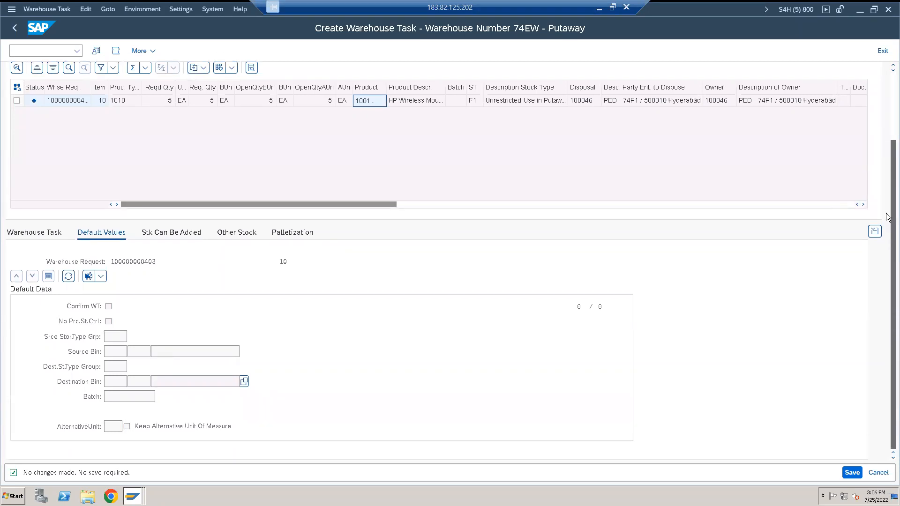
pyautogui.scroll(1, 882, 177)
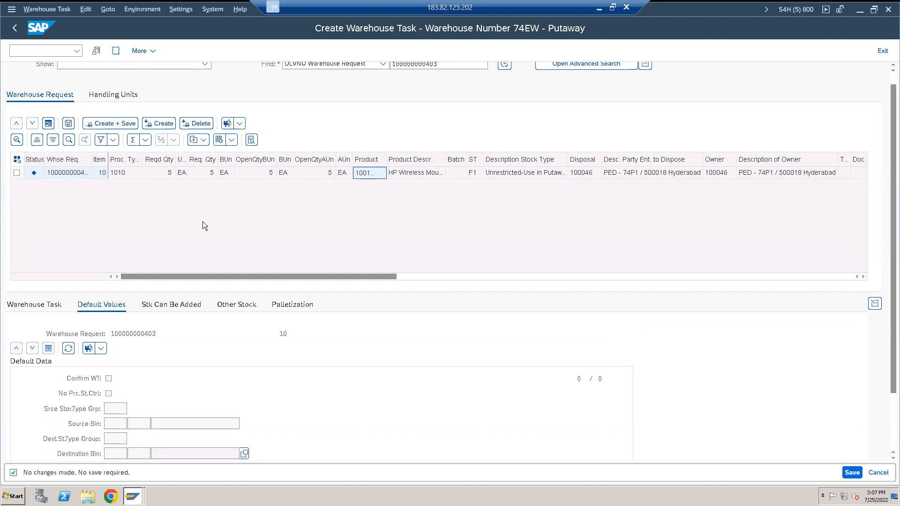
pyautogui.moveTo(891, 158); pyautogui.dragTo(886, 95)
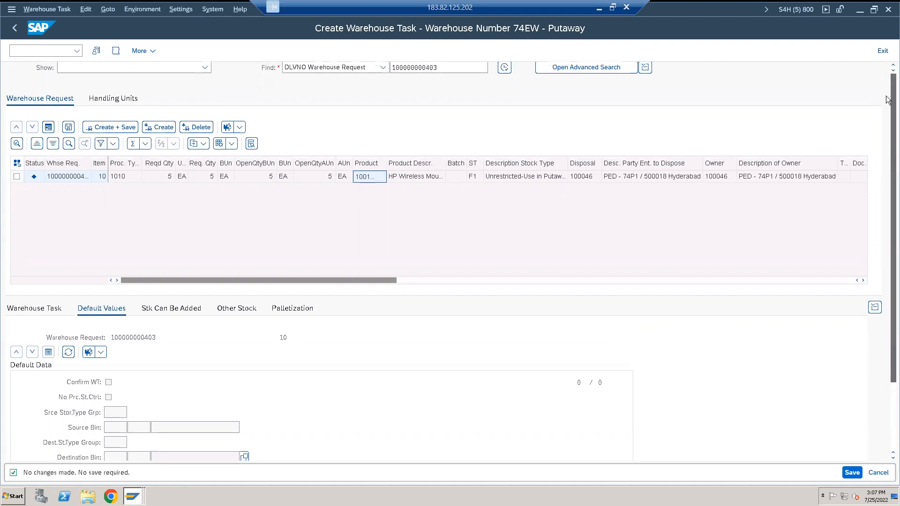
pyautogui.scroll(-3, 882, 237)
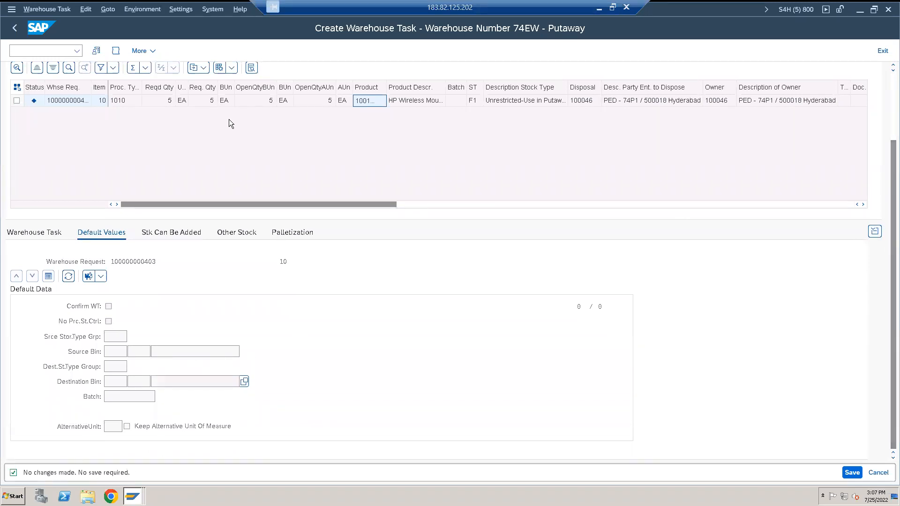
pyautogui.click(57, 11)
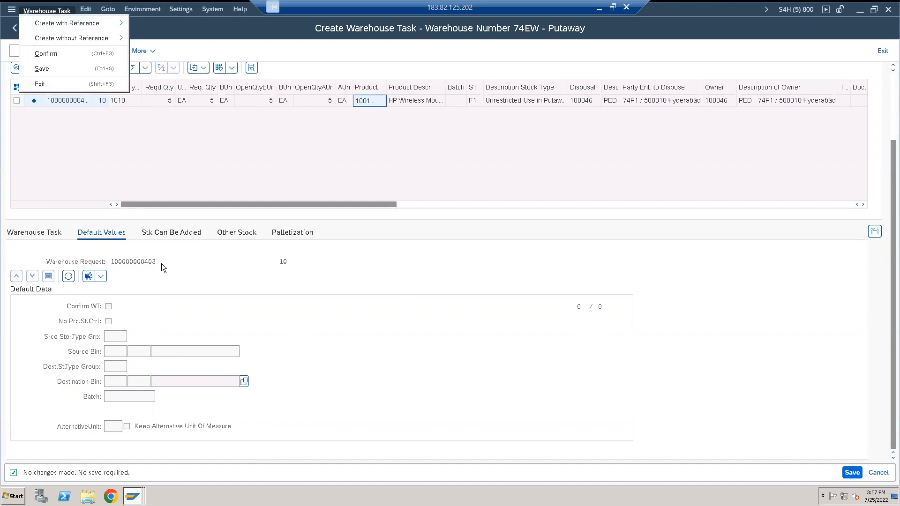
pyautogui.click(181, 258)
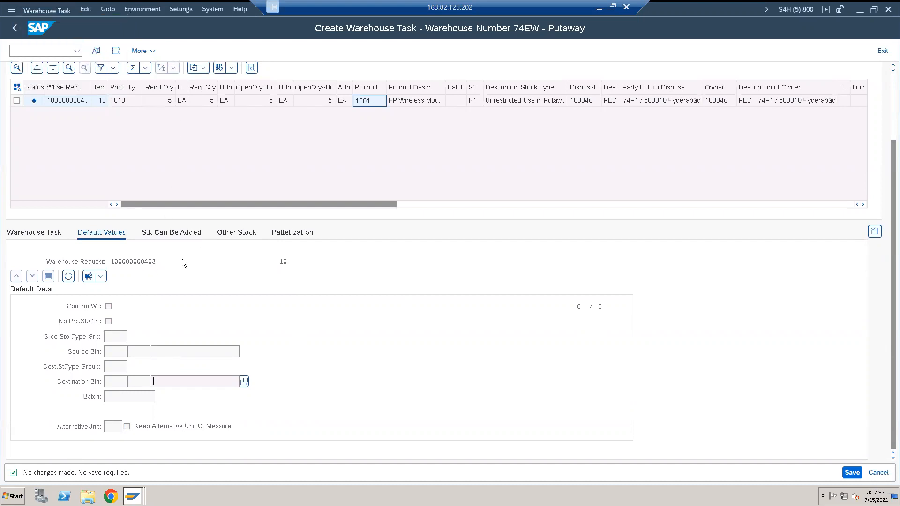
pyautogui.click(27, 234)
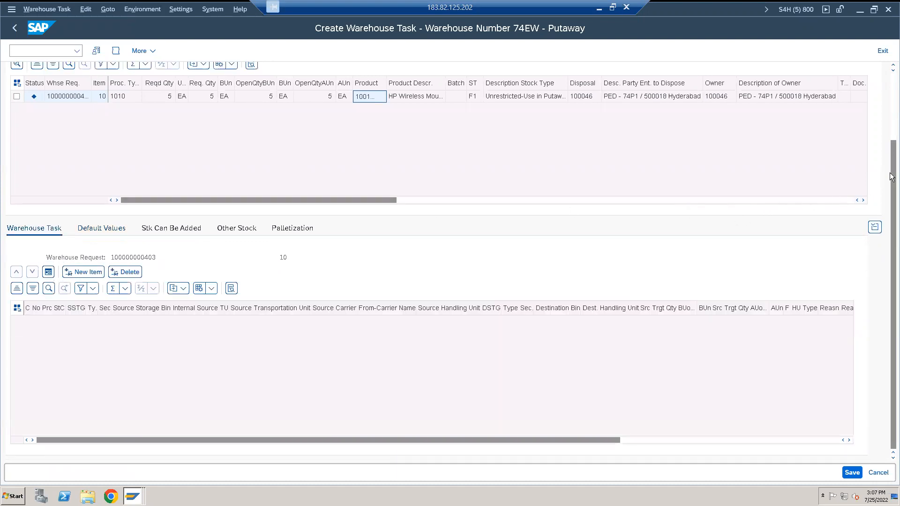
pyautogui.scroll(3, 892, 178)
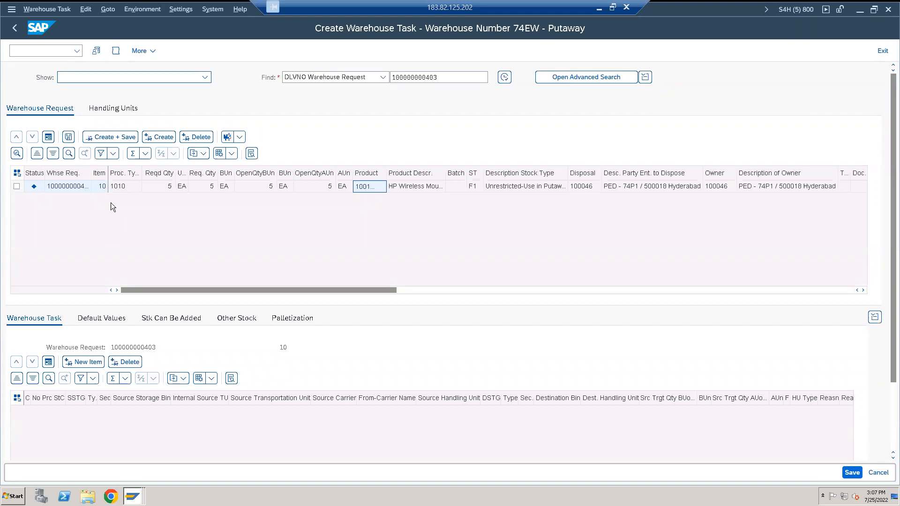
# Return to the inbound delivery and reopen putaway warehouse task creation for the selected delivery
pyautogui.click(15, 28)
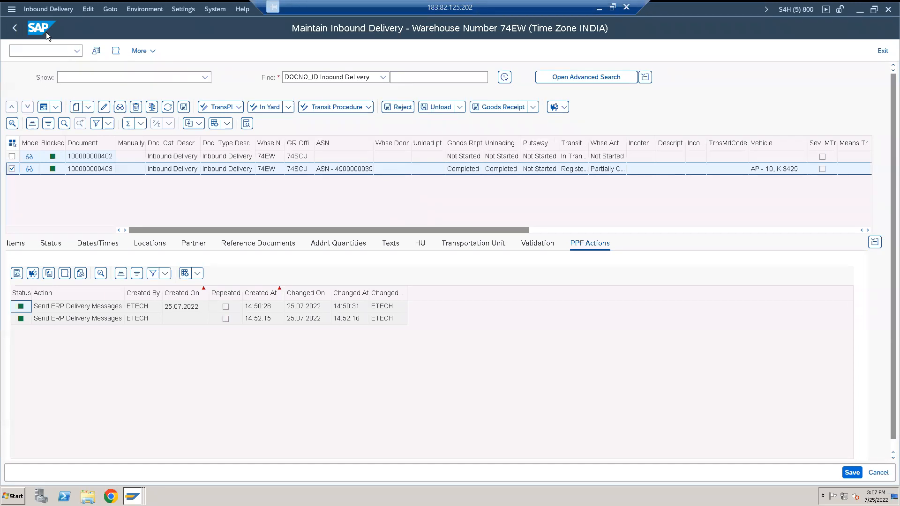
pyautogui.click(49, 11)
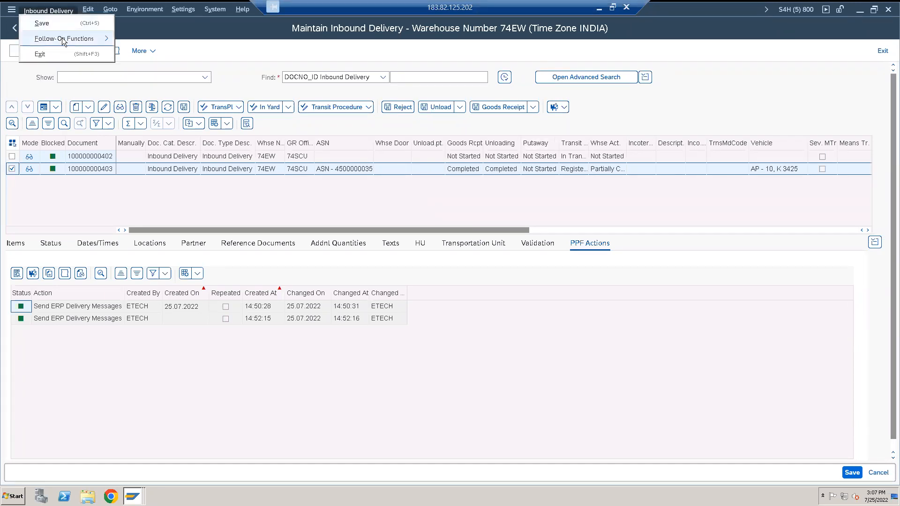
pyautogui.moveTo(62, 37)
pyautogui.click(160, 37)
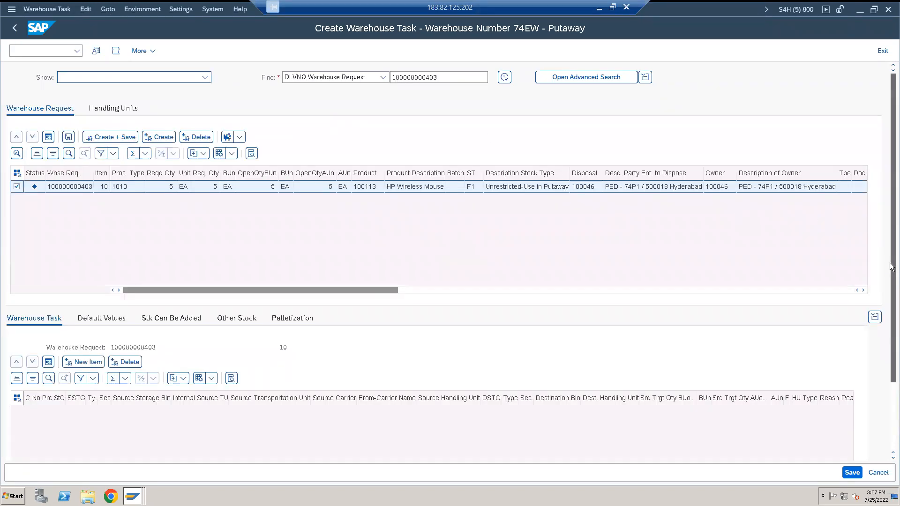
pyautogui.scroll(-3, 433, 303)
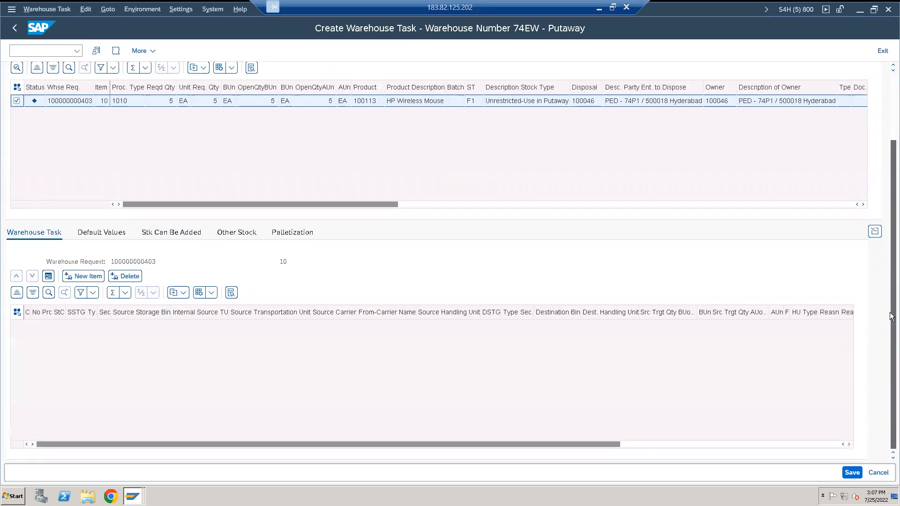
pyautogui.click(85, 235)
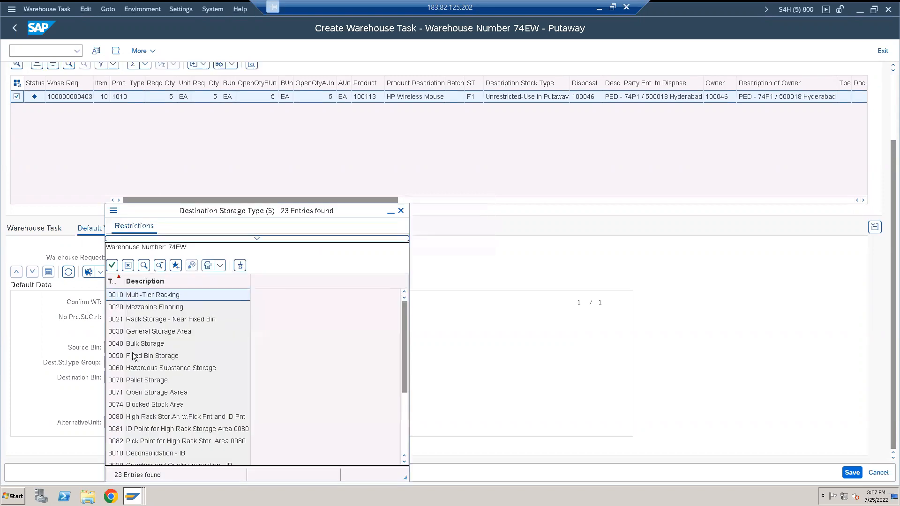
pyautogui.doubleClick(116, 356)
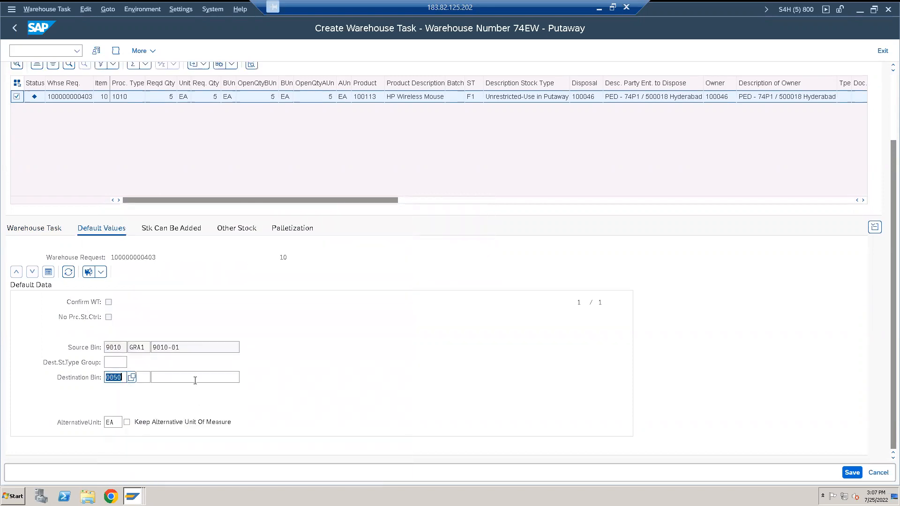
pyautogui.click(194, 381)
pyautogui.click(246, 380)
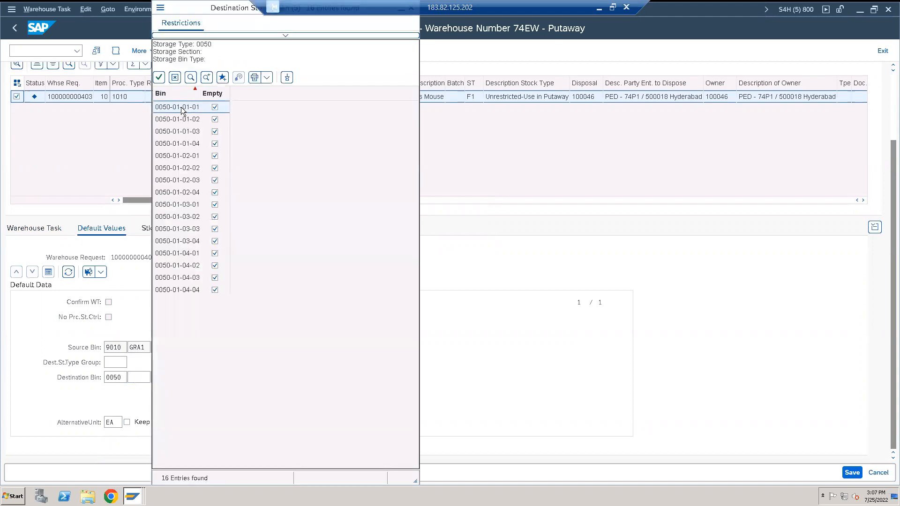
pyautogui.doubleClick(181, 107)
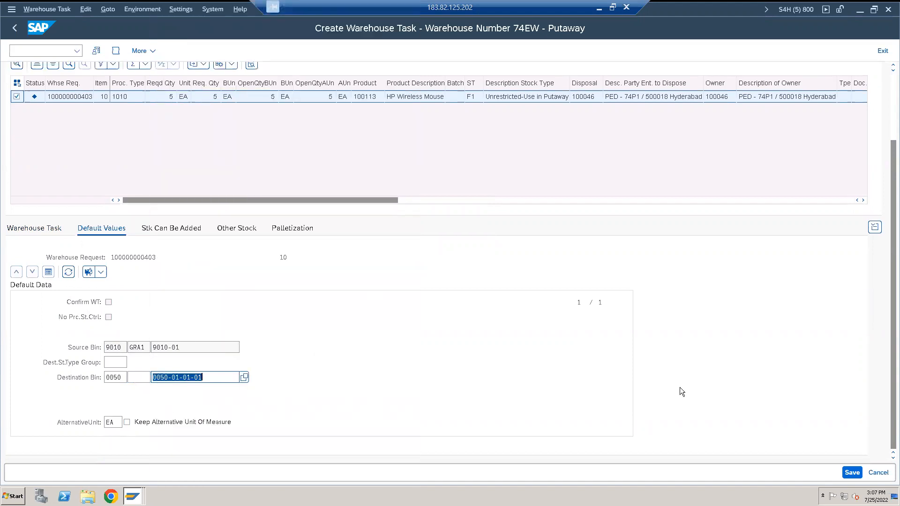
# Create the putaway warehouse task for item 10 of the warehouse request and save it
pyautogui.click(851, 473)
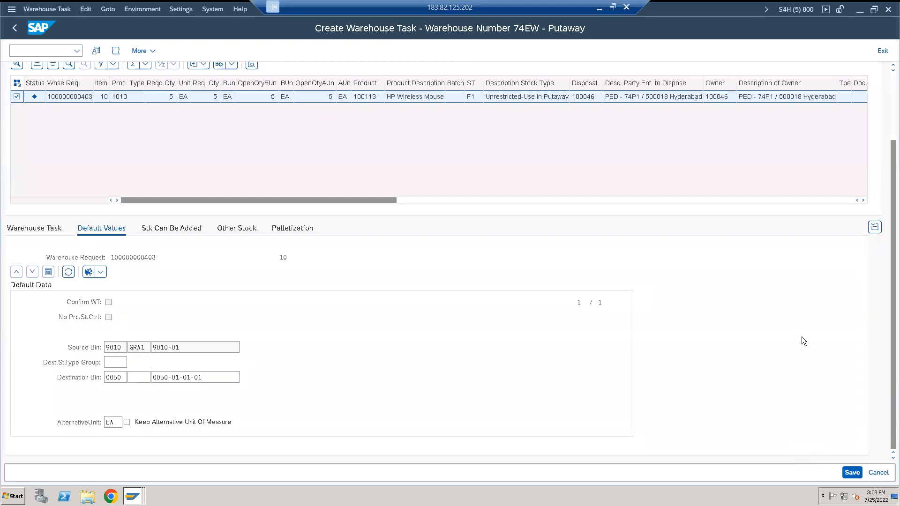
pyautogui.moveTo(891, 295); pyautogui.dragTo(891, 187)
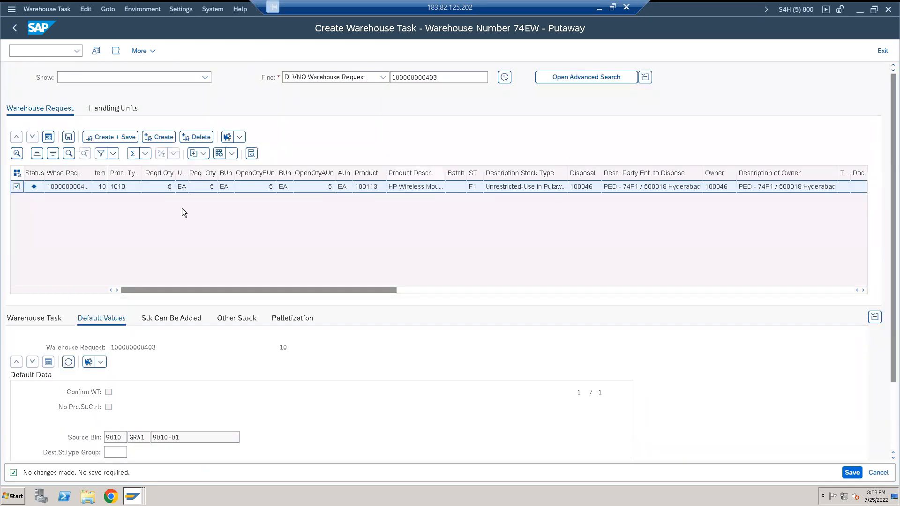
pyautogui.click(161, 138)
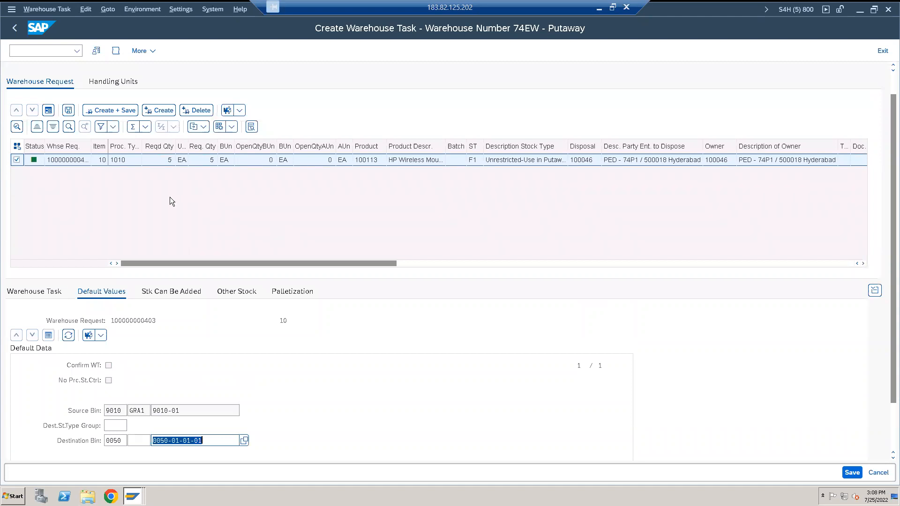
pyautogui.click(68, 112)
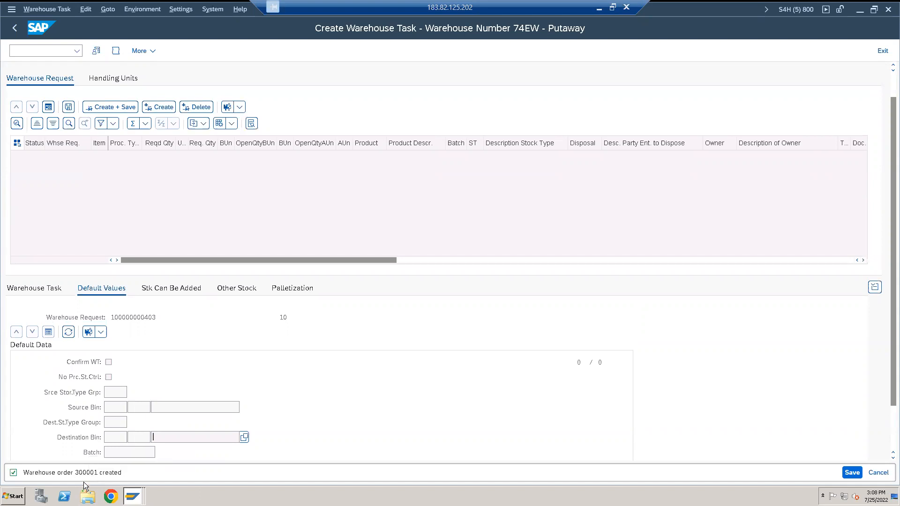
# Open the confirmation of the new putaway warehouse task, confirm its warehouse order and save
pyautogui.click(51, 9)
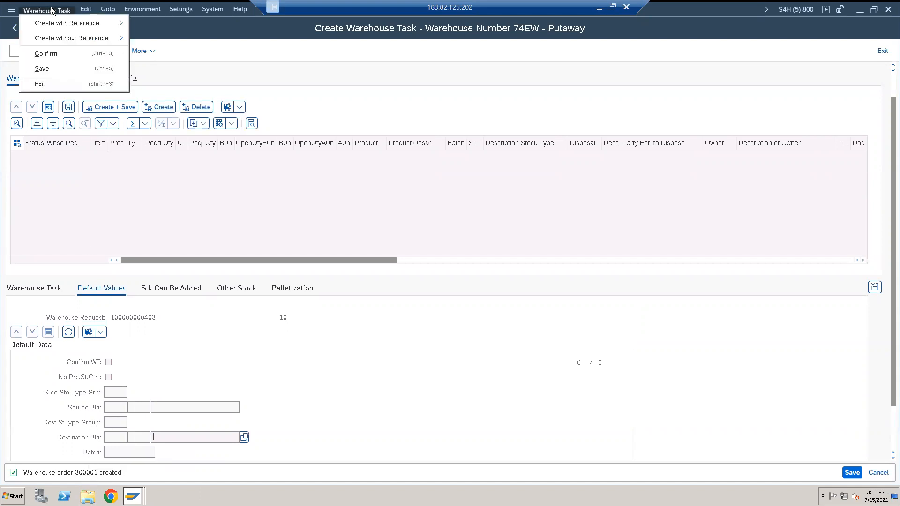
pyautogui.click(57, 54)
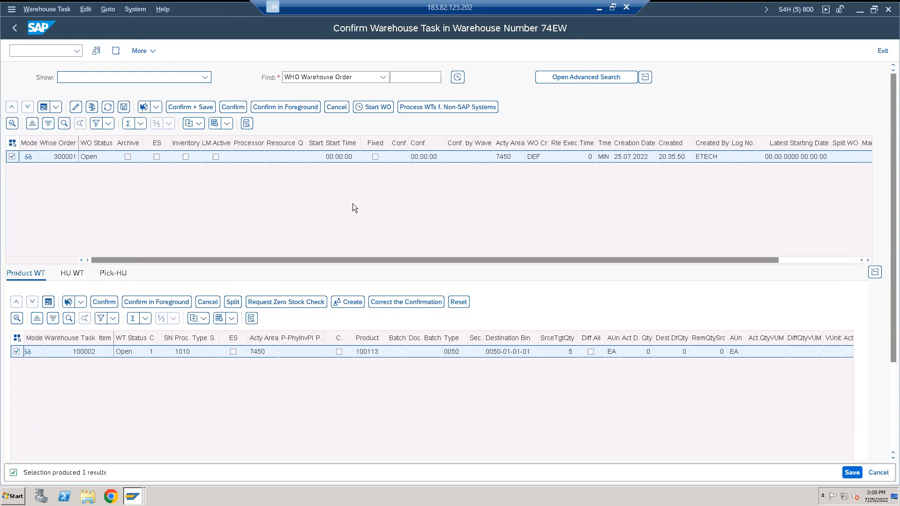
pyautogui.click(232, 108)
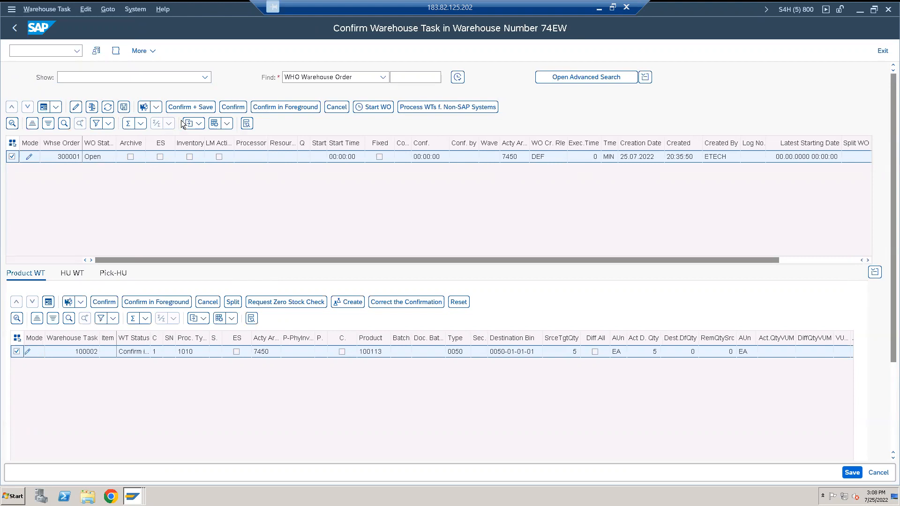
pyautogui.click(124, 107)
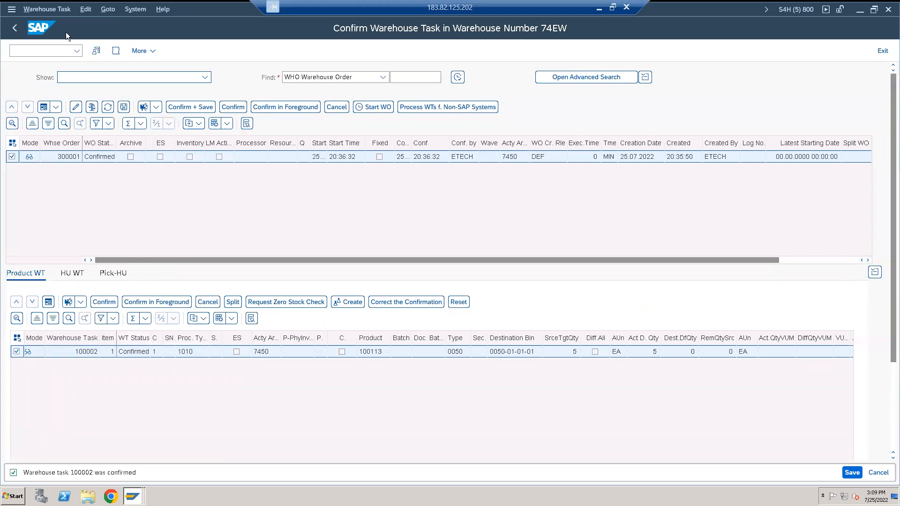
# Return to the inbound delivery and check its putaway status and the PPF actions sent to ERP
pyautogui.click(15, 28)
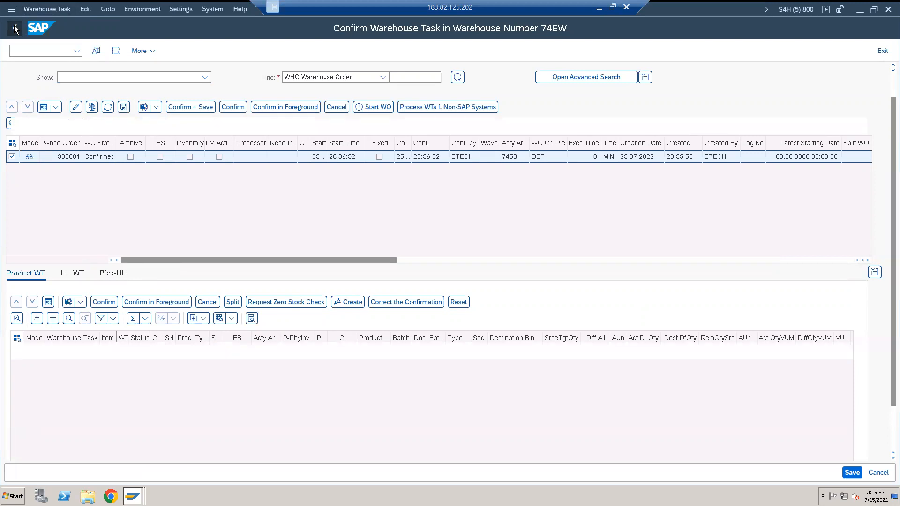
pyautogui.click(15, 28)
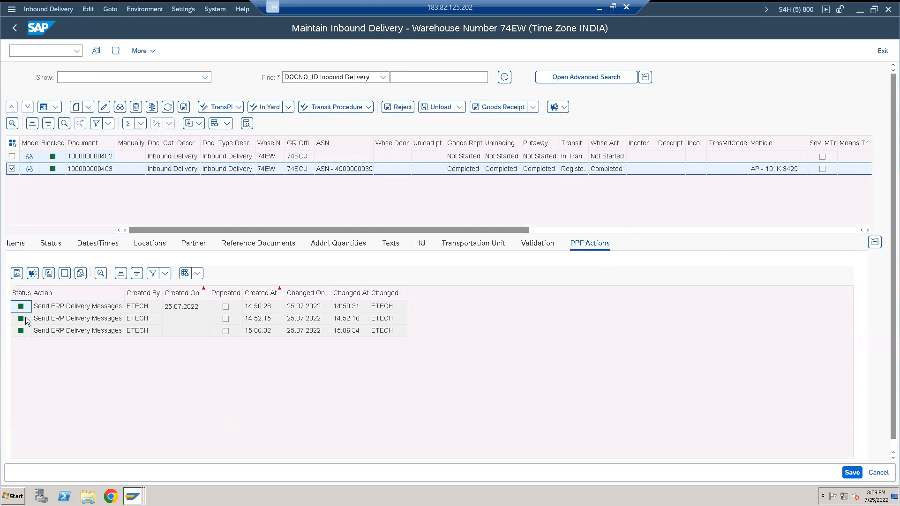
pyautogui.click(95, 320)
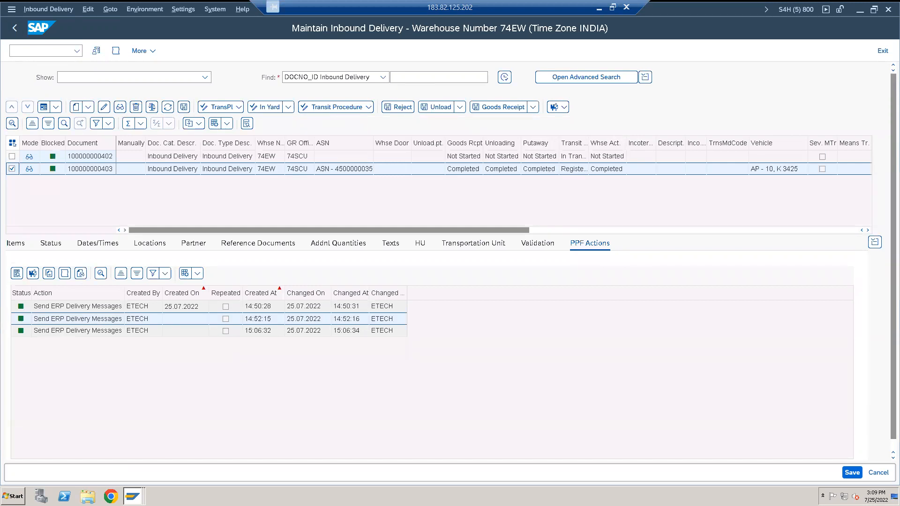
# Switch to the Warehouse Management Monitor and examine the Stock Overview entry for bin 9010-01 back to its quantity columns
pyautogui.click(132, 495)
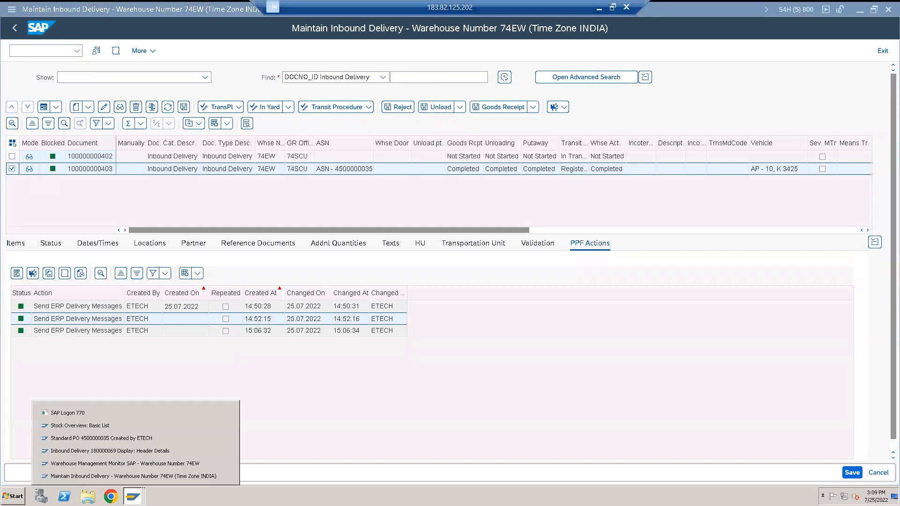
pyautogui.click(105, 464)
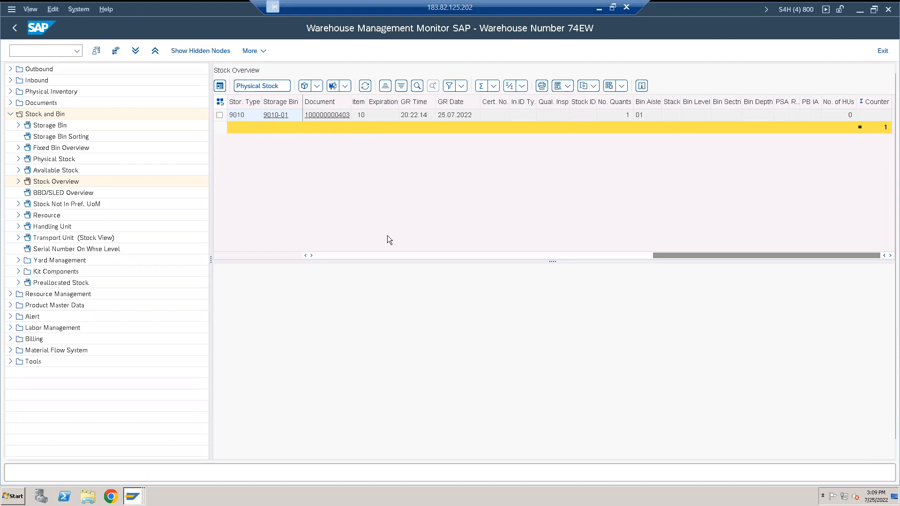
pyautogui.click(305, 255)
pyautogui.click(305, 256)
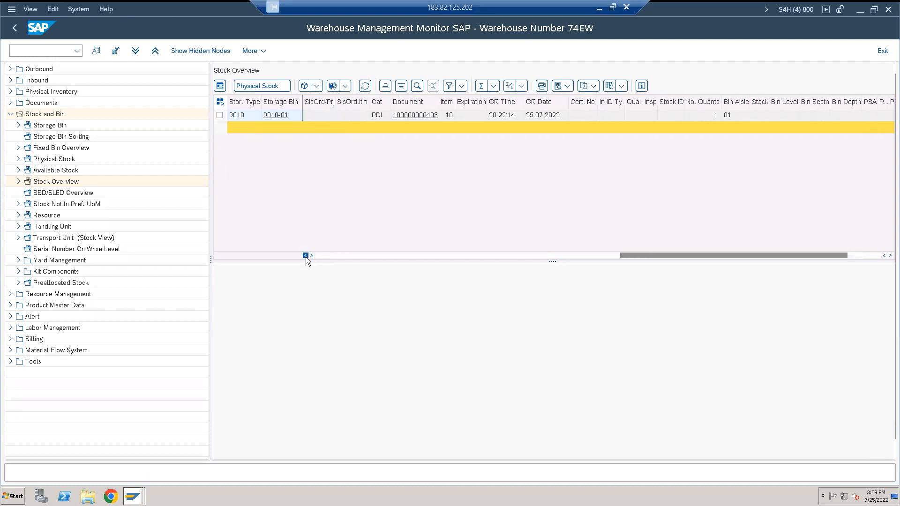
pyautogui.click(305, 255)
pyautogui.click(305, 256)
pyautogui.click(305, 256)
pyautogui.click(305, 255)
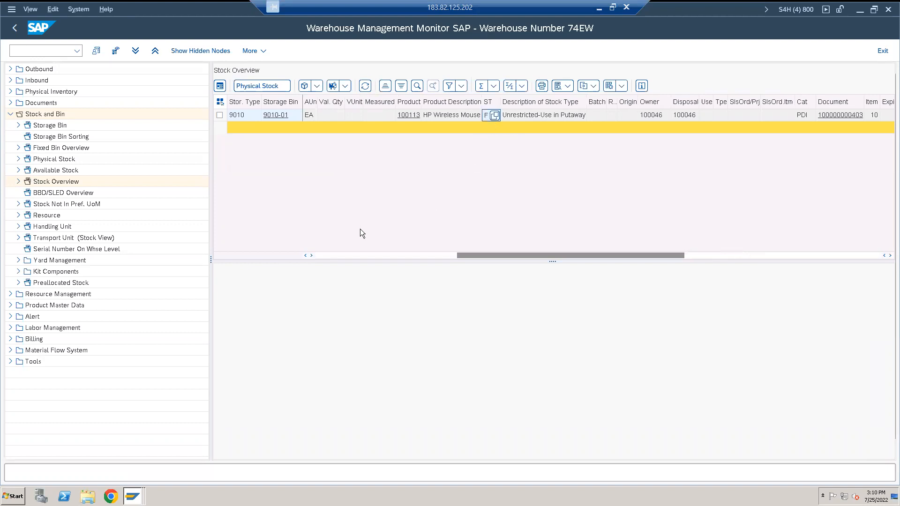
pyautogui.click(305, 255)
pyautogui.click(306, 255)
pyautogui.click(305, 256)
pyautogui.click(305, 256)
pyautogui.click(305, 255)
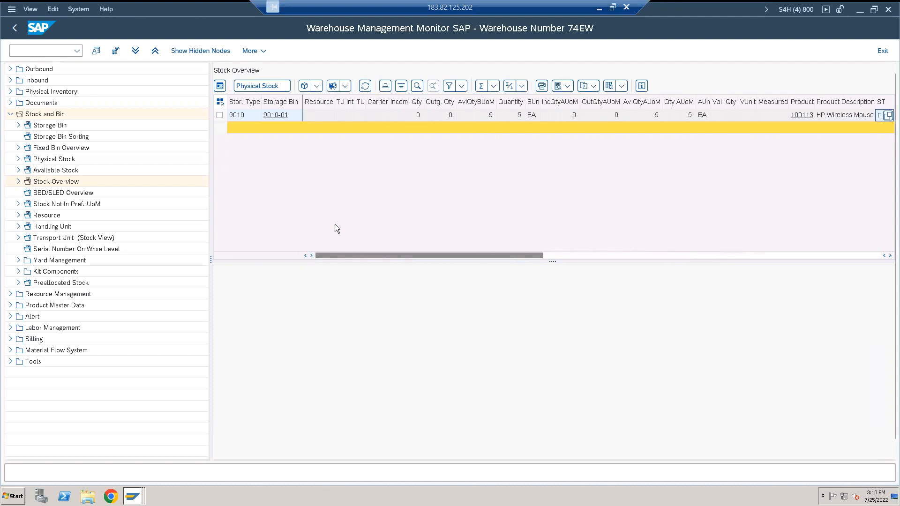
# Refresh the Stock Overview and check the product's storage bin, quantity and stock type after putaway
pyautogui.click(365, 86)
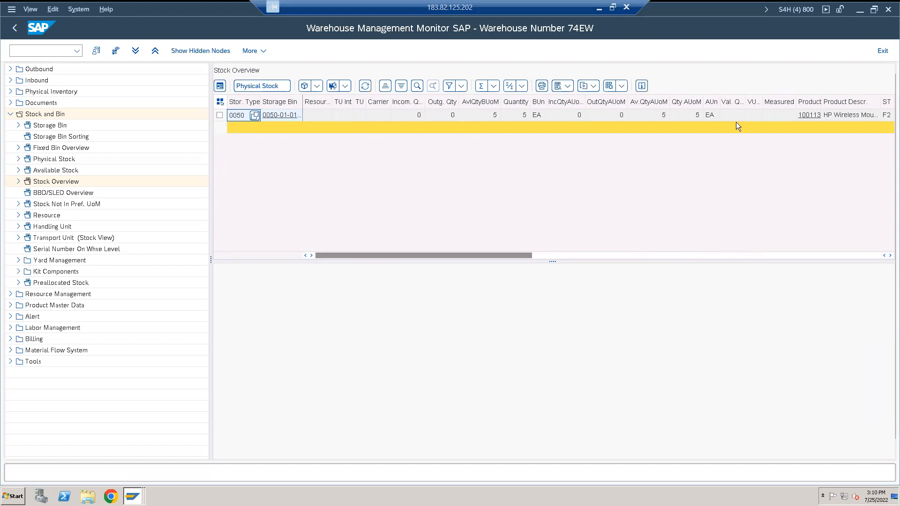
pyautogui.moveTo(311, 262); pyautogui.dragTo(312, 260)
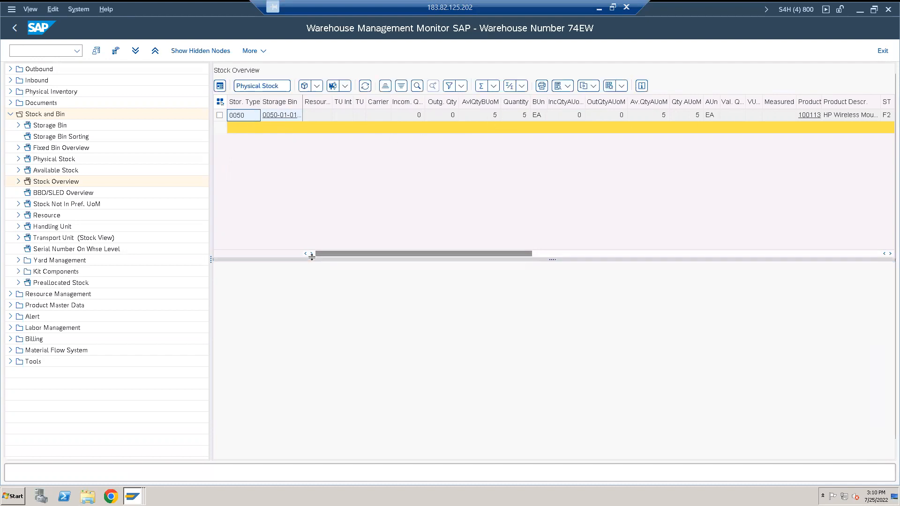
pyautogui.click(311, 253)
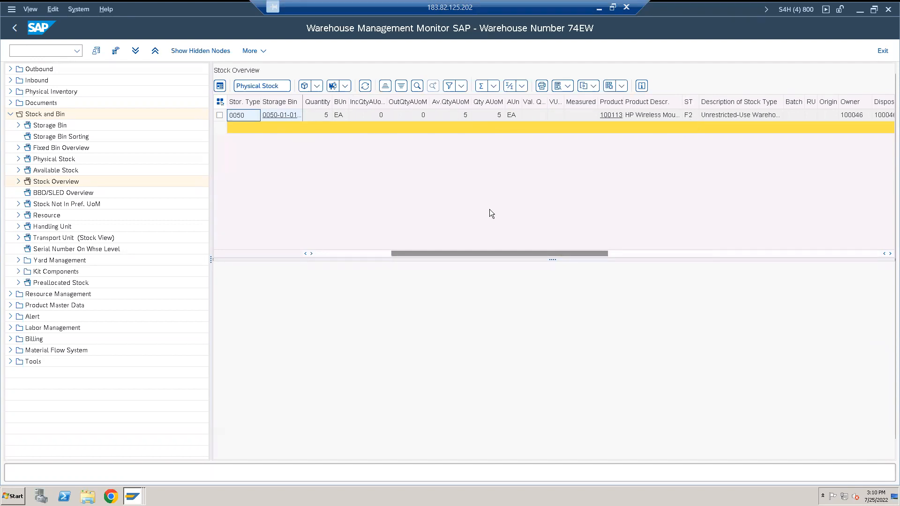
# Examine the remaining Stock Overview columns for the product, through to the goods receipt date and bin coordinates
pyautogui.click(311, 254)
pyautogui.click(311, 254)
pyautogui.click(312, 254)
pyautogui.click(311, 253)
pyautogui.click(311, 253)
pyautogui.click(311, 254)
pyautogui.click(311, 253)
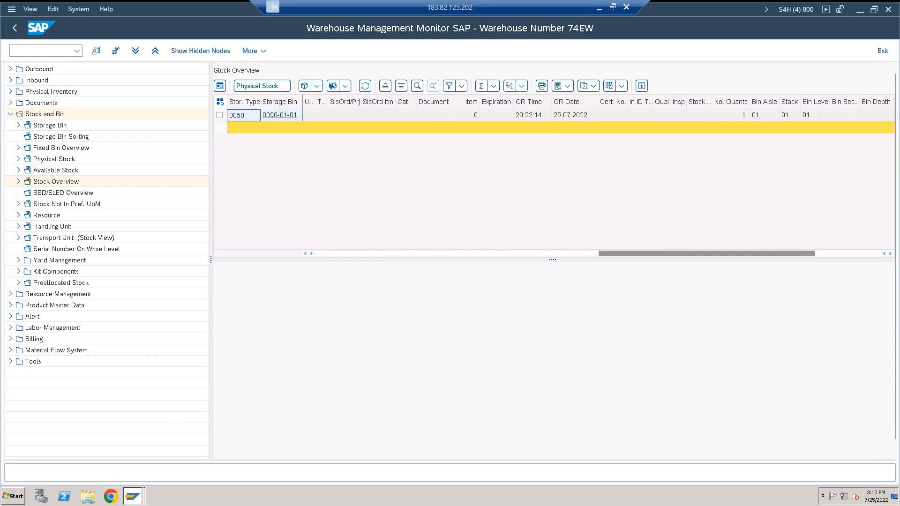
# Check material 100113 in the ERP Stock Overview: Basic List and switch to the ERP inbound delivery's header details
pyautogui.click(133, 495)
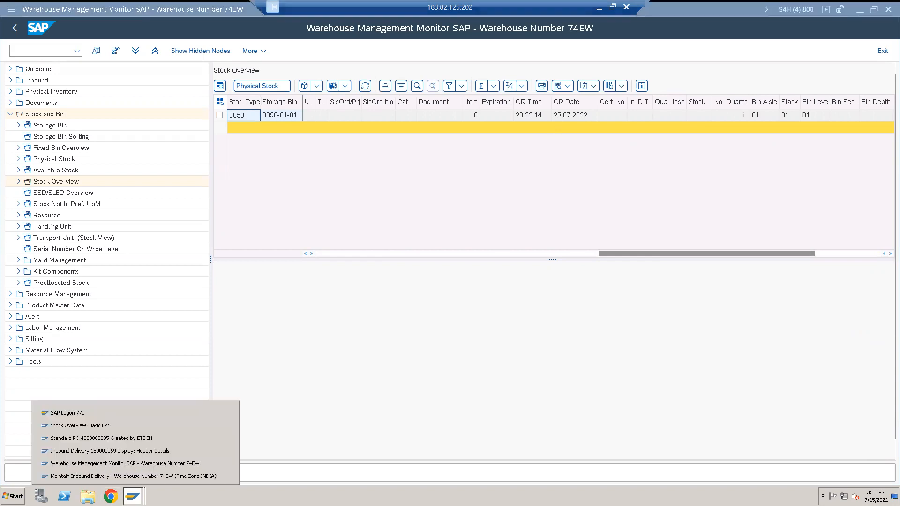
pyautogui.click(99, 424)
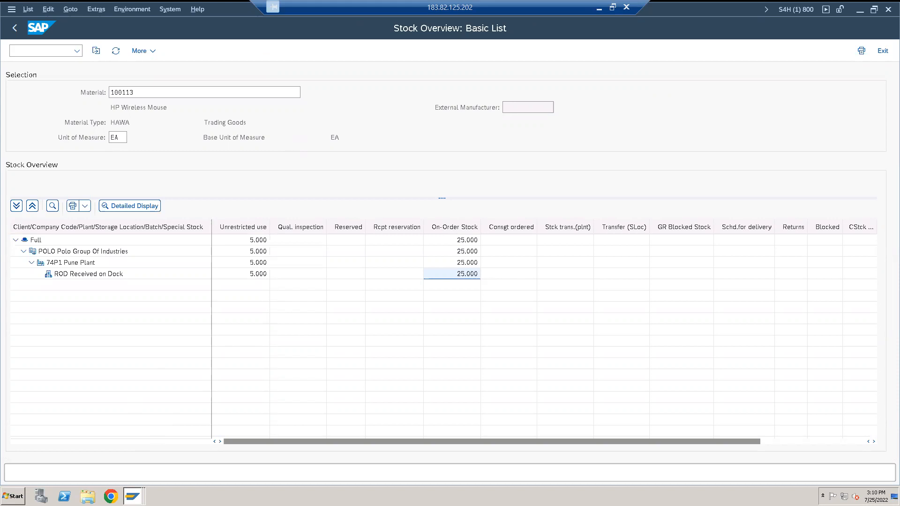
pyautogui.click(133, 496)
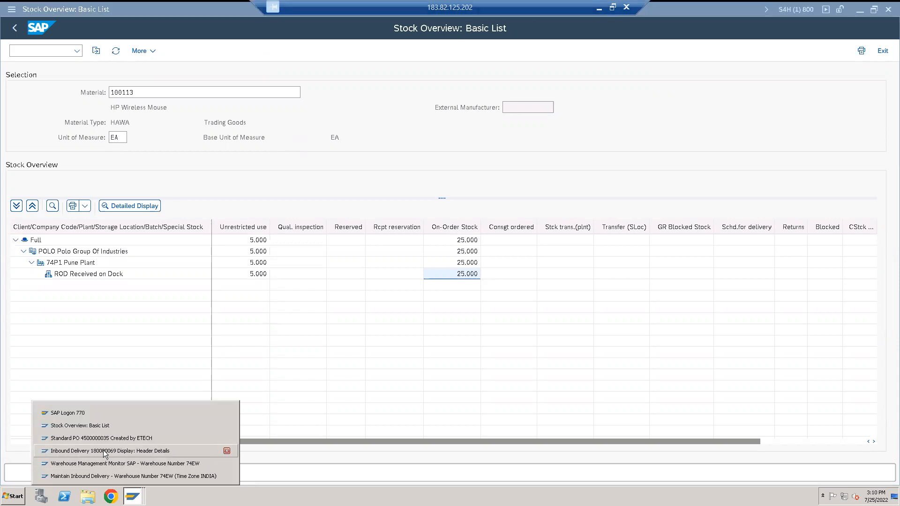
pyautogui.click(104, 452)
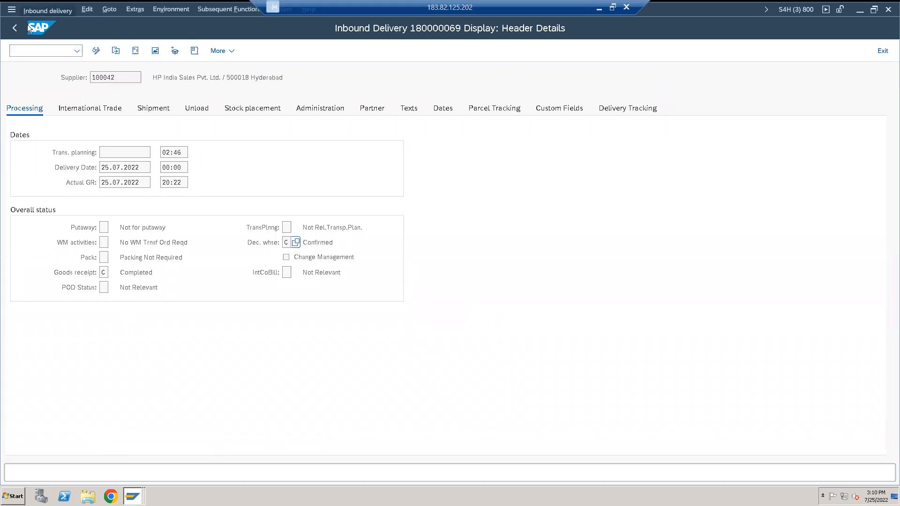
# Reload the ERP inbound delivery, look over its header processing statuses and return to the item overview
pyautogui.click(15, 28)
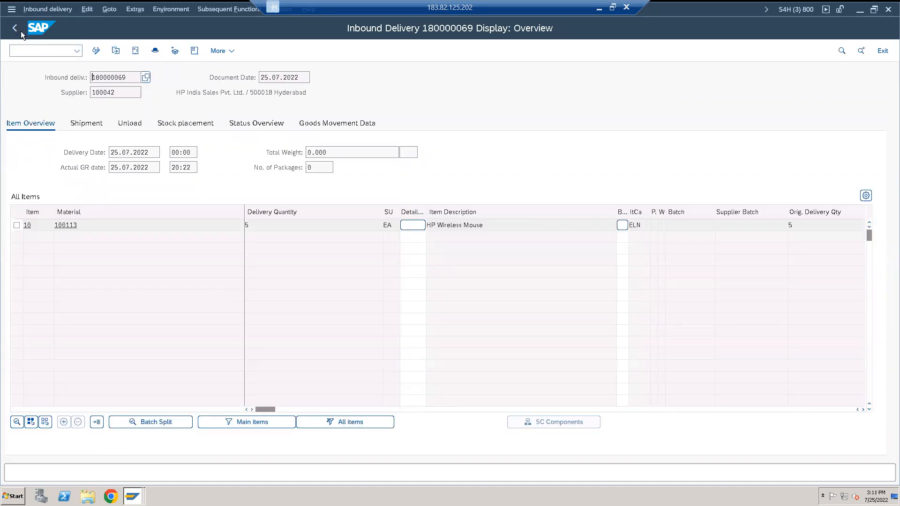
pyautogui.click(117, 52)
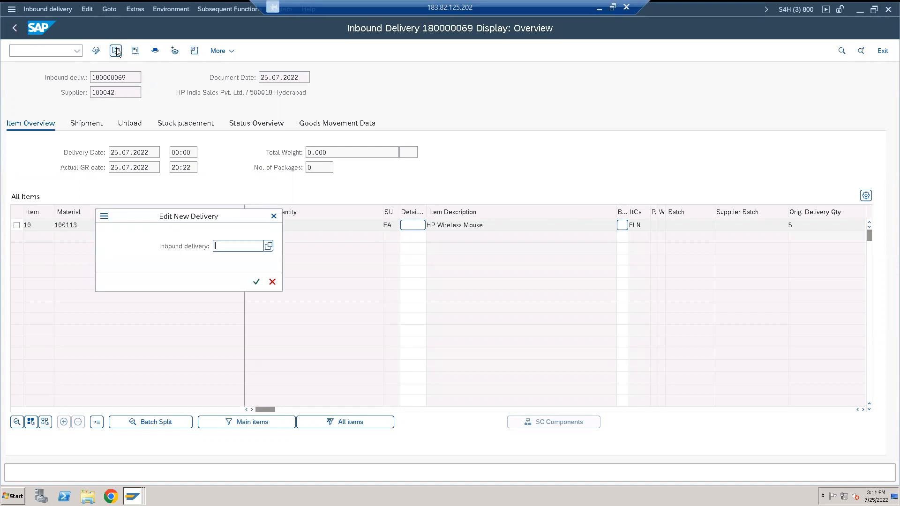
pyautogui.press('Escape')
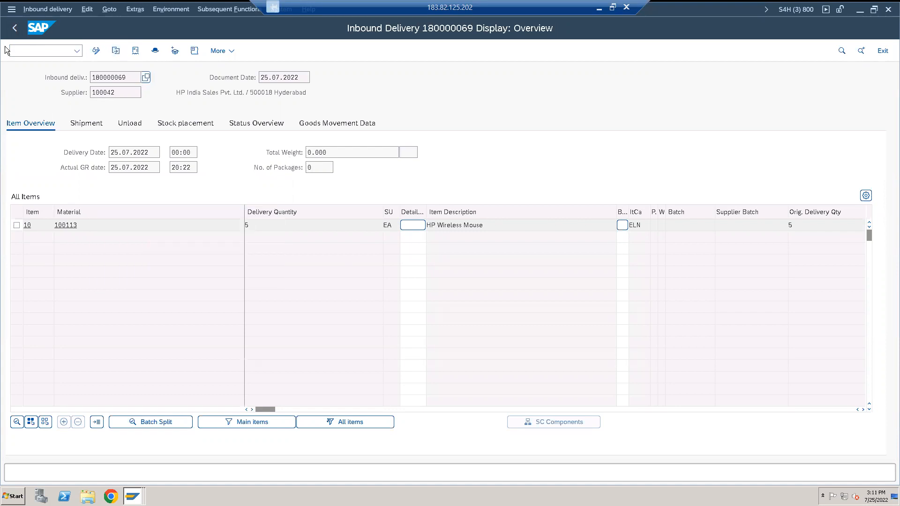
pyautogui.click(12, 29)
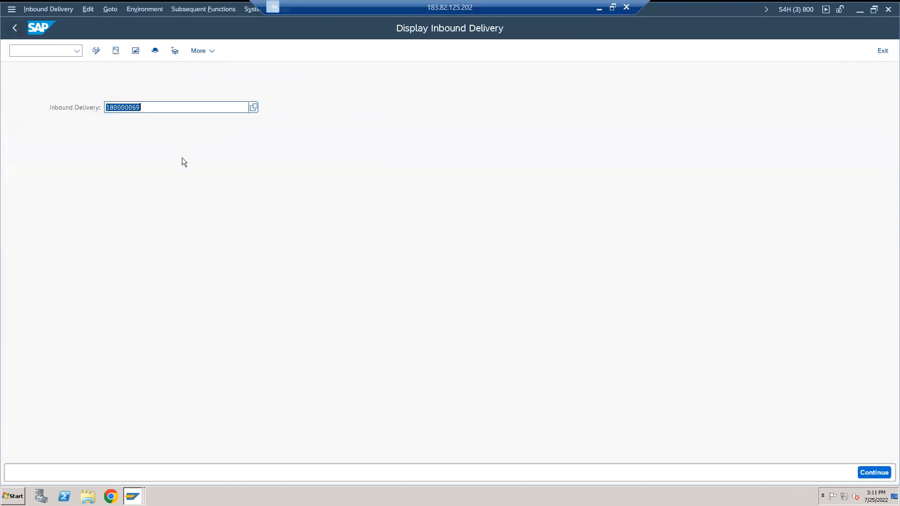
pyautogui.press('Return')
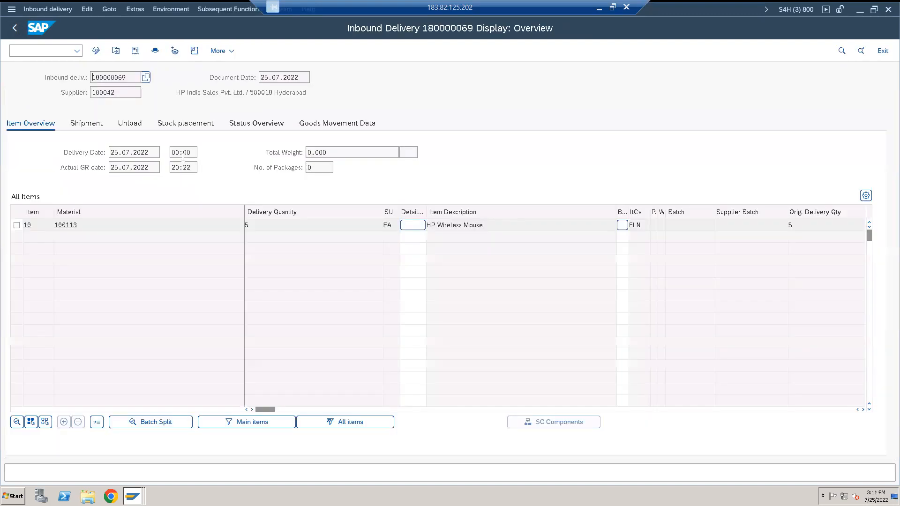
pyautogui.click(155, 52)
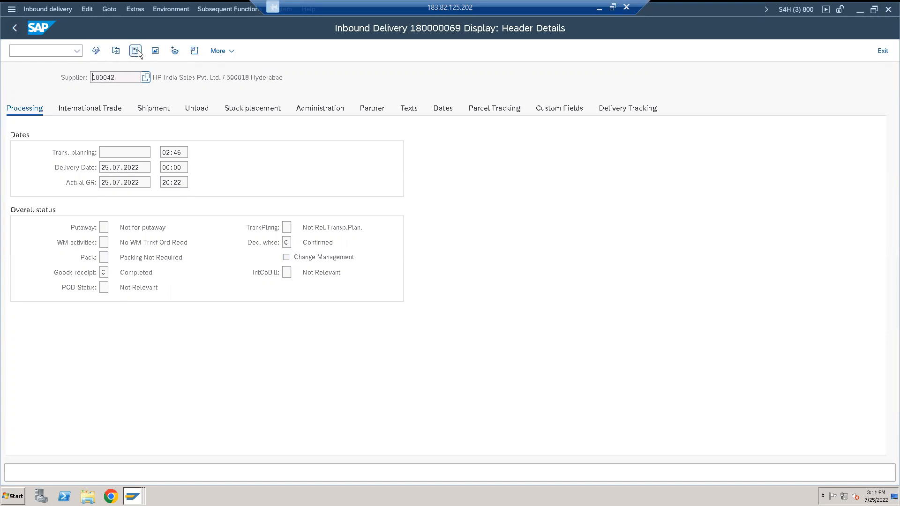
pyautogui.click(155, 50)
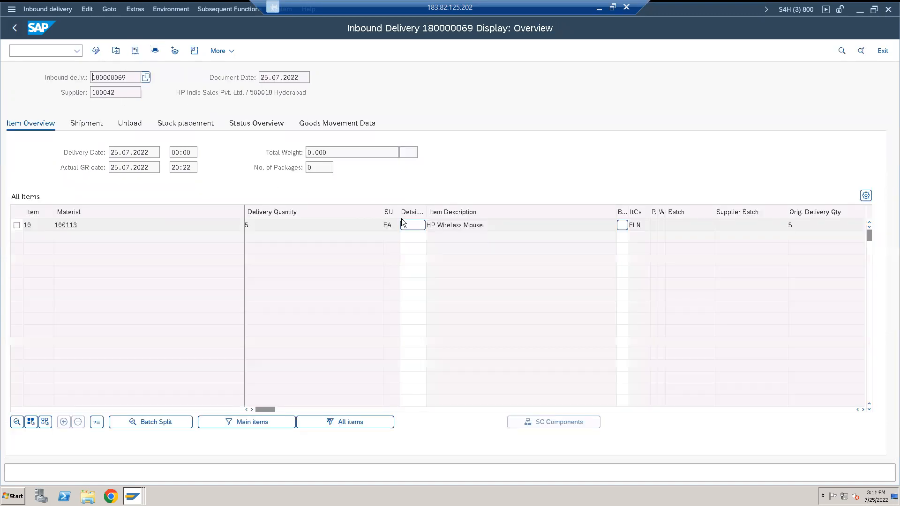
# Open the details of inbound delivery item 10 and check its plant, storage location and stock placement data
pyautogui.click(17, 226)
pyautogui.click(17, 421)
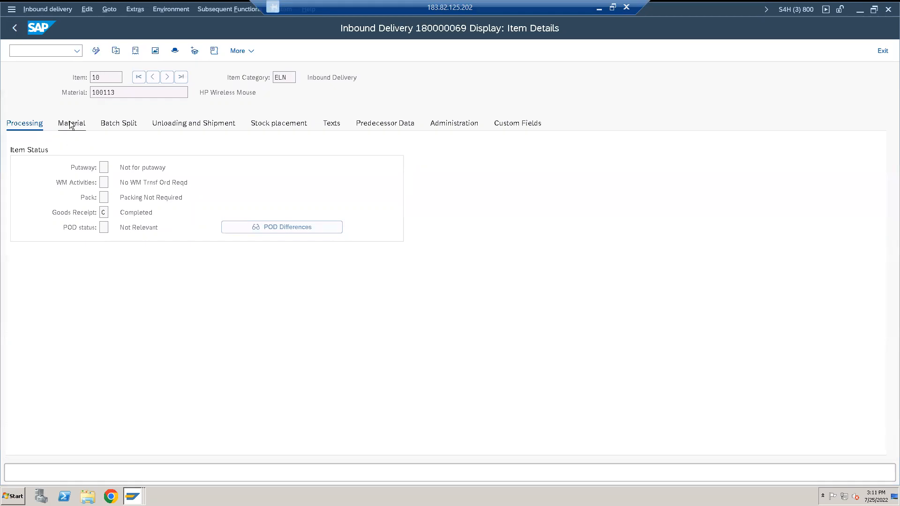
pyautogui.click(71, 123)
pyautogui.click(119, 124)
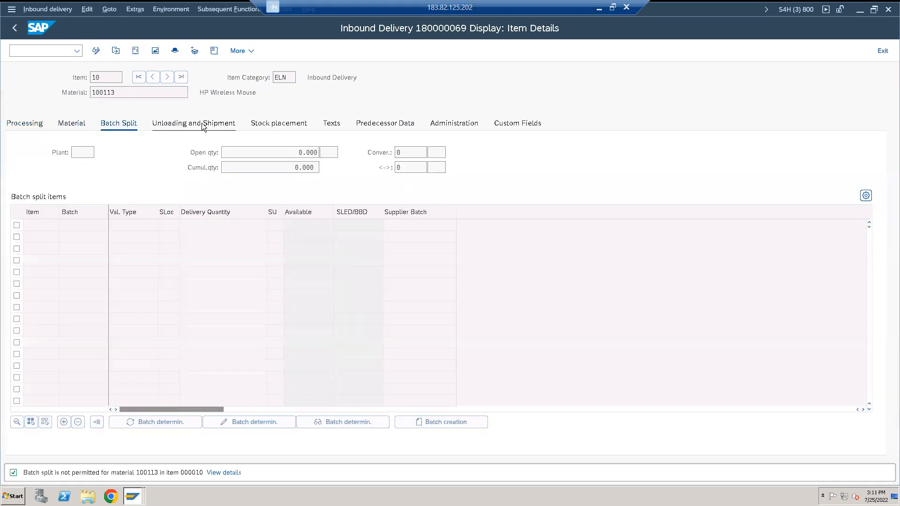
pyautogui.click(203, 123)
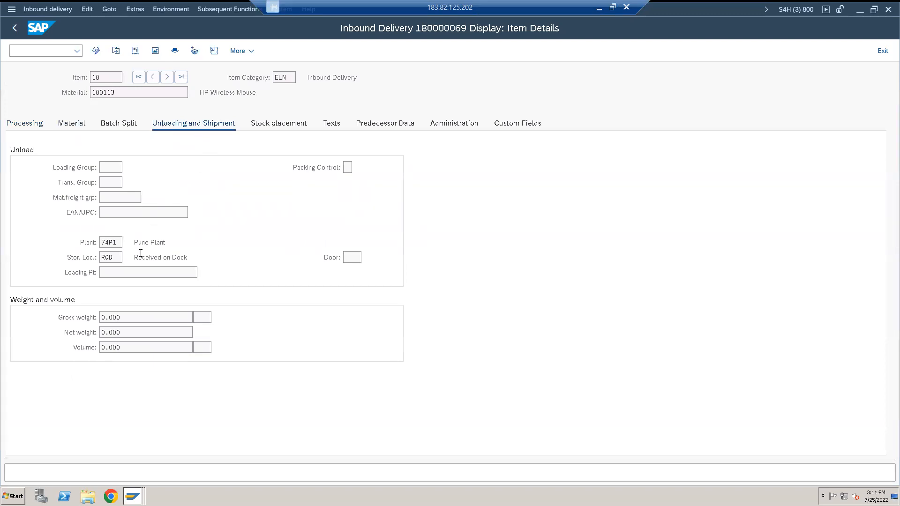
pyautogui.click(117, 243)
pyautogui.click(115, 258)
pyautogui.click(280, 123)
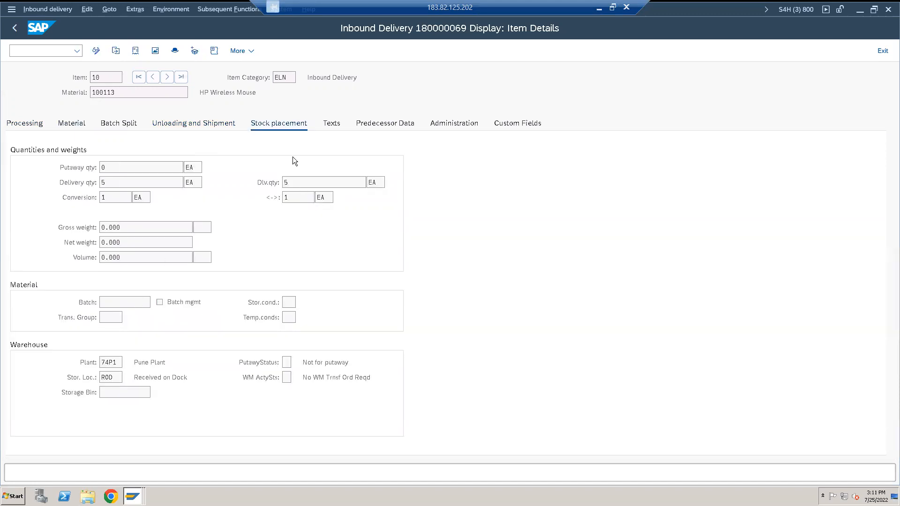
pyautogui.click(155, 50)
# Switch to the standard purchase order, reload it to check its delivery status, and return to the Stock Overview: Basic List
pyautogui.click(133, 496)
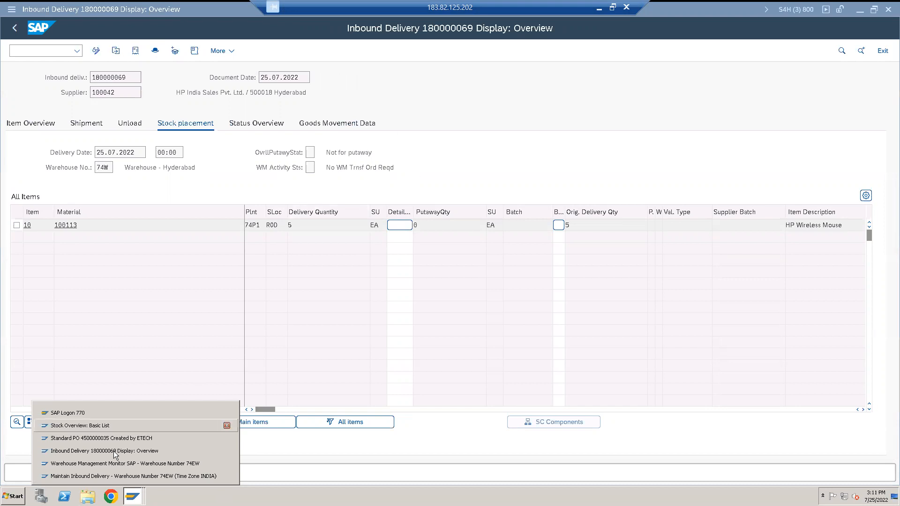
pyautogui.click(102, 438)
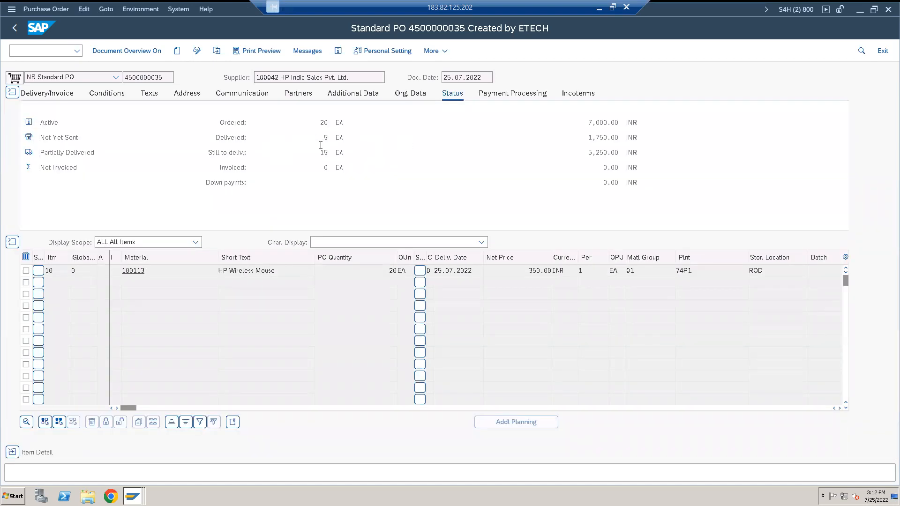
pyautogui.click(217, 51)
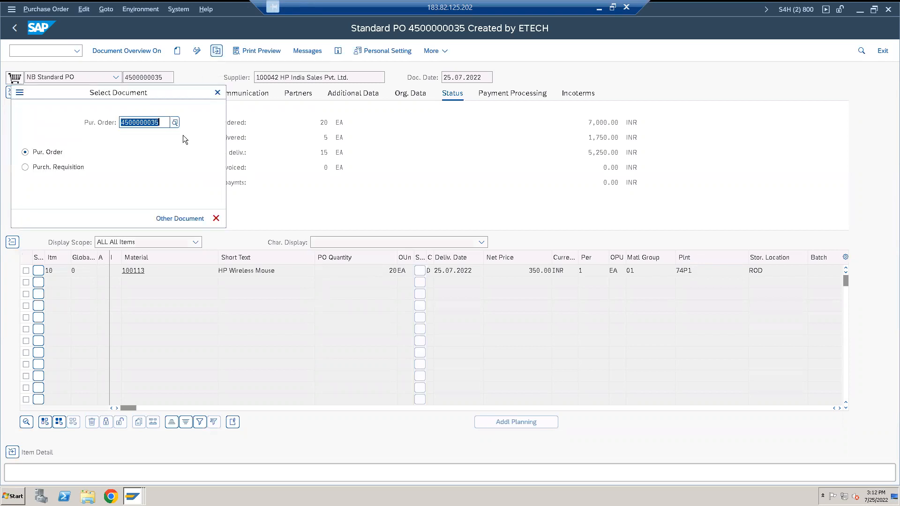
pyautogui.click(174, 219)
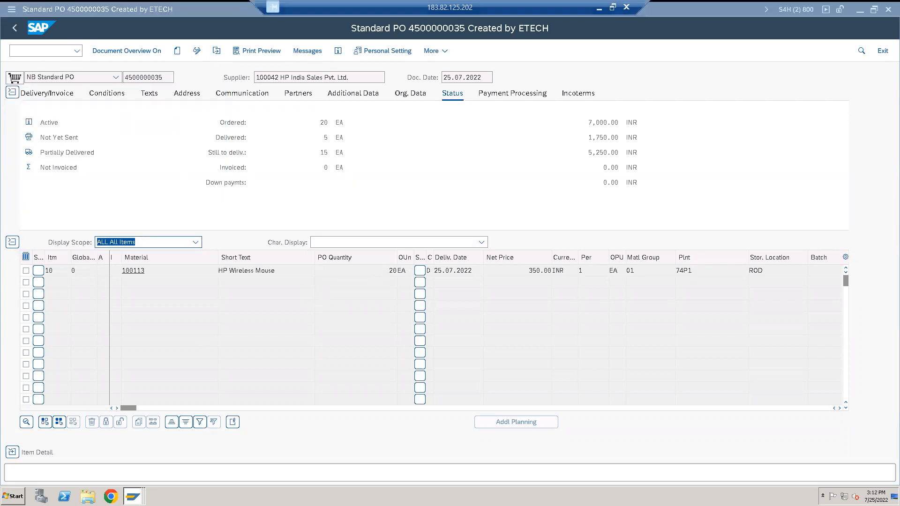
pyautogui.click(133, 496)
pyautogui.click(103, 426)
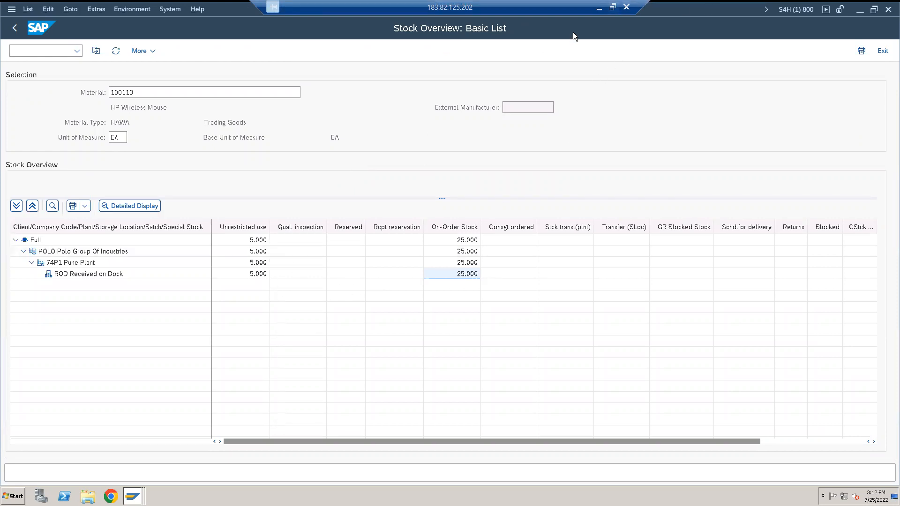
# Switch to the warehouse layout workbook in Excel and highlight the ROD doors, staging and work center area on the W Layout sheet
pyautogui.click(612, 7)
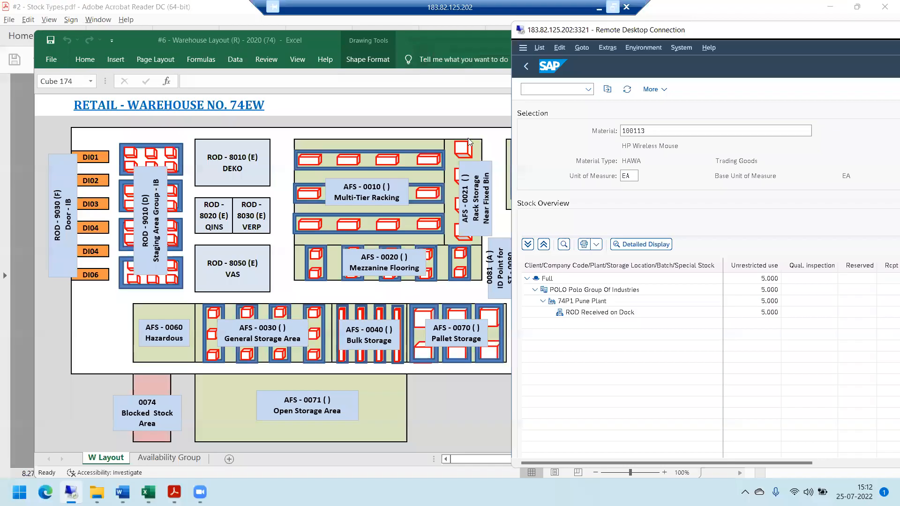
pyautogui.click(268, 134)
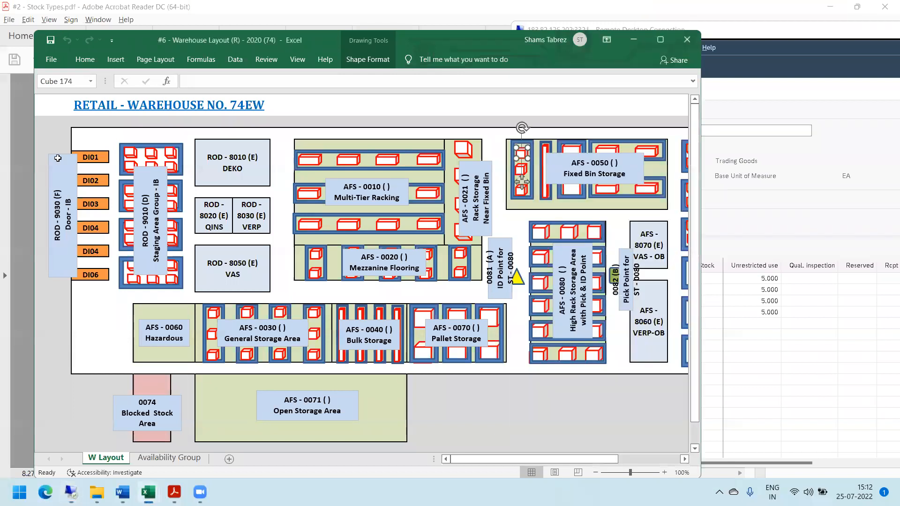
pyautogui.moveTo(40, 137)
pyautogui.mouseDown()
pyautogui.moveTo(239, 198)
pyautogui.moveTo(258, 217)
pyautogui.mouseUp()
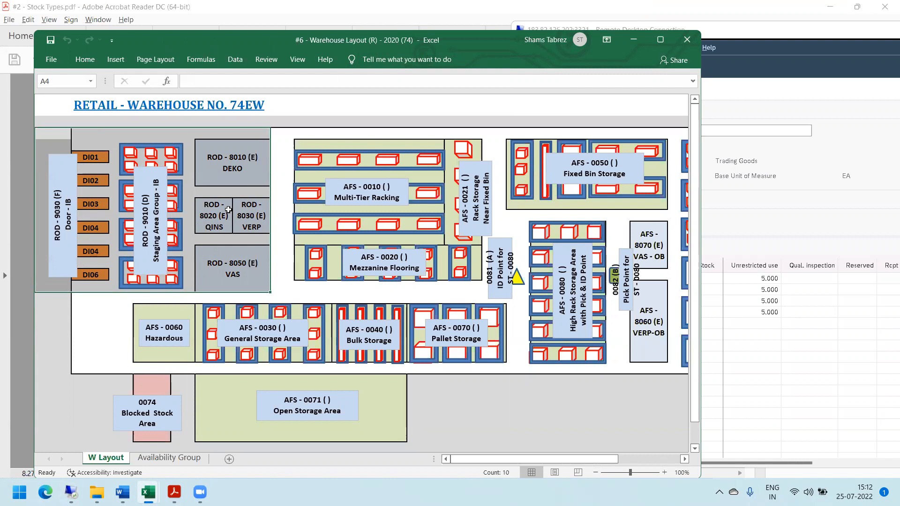
pyautogui.click(220, 167)
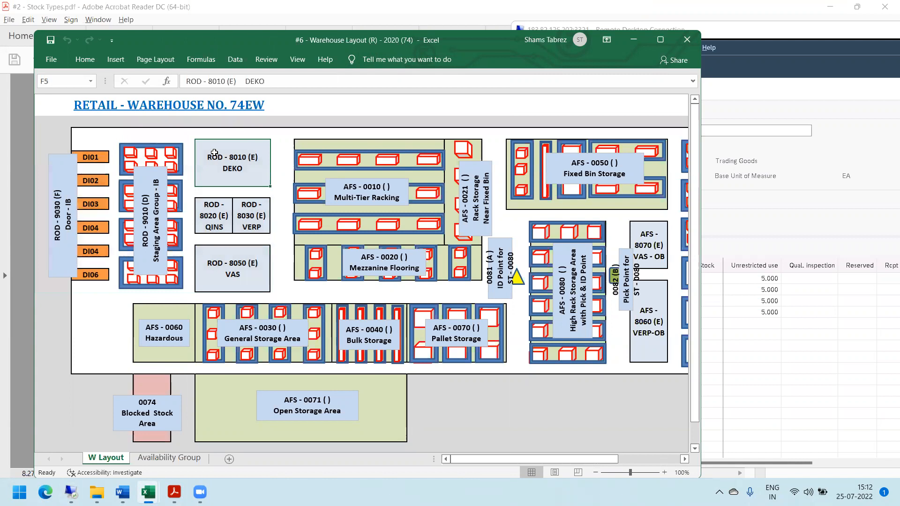
pyautogui.moveTo(48, 136); pyautogui.dragTo(263, 247)
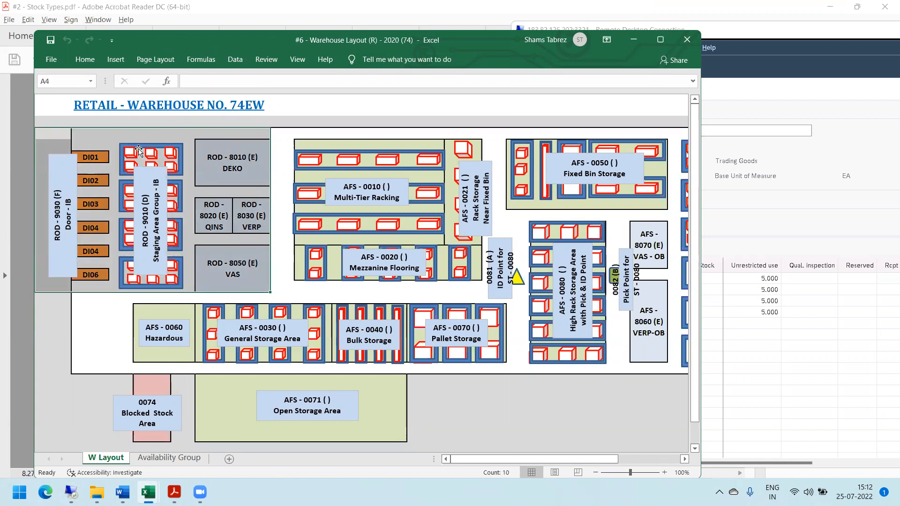
pyautogui.click(128, 133)
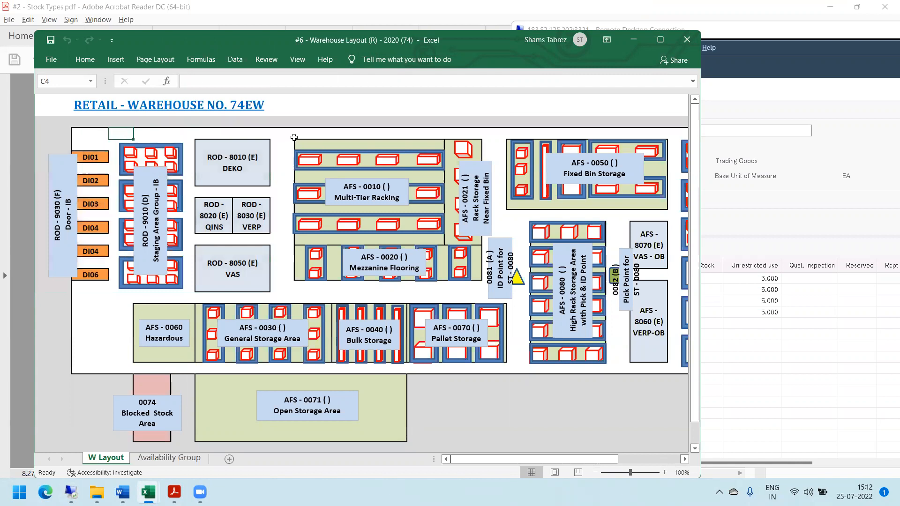
# Highlight the AFS - 0050 Fixed Bin Storage area on the warehouse layout and select its label
pyautogui.moveTo(513, 130); pyautogui.dragTo(650, 170)
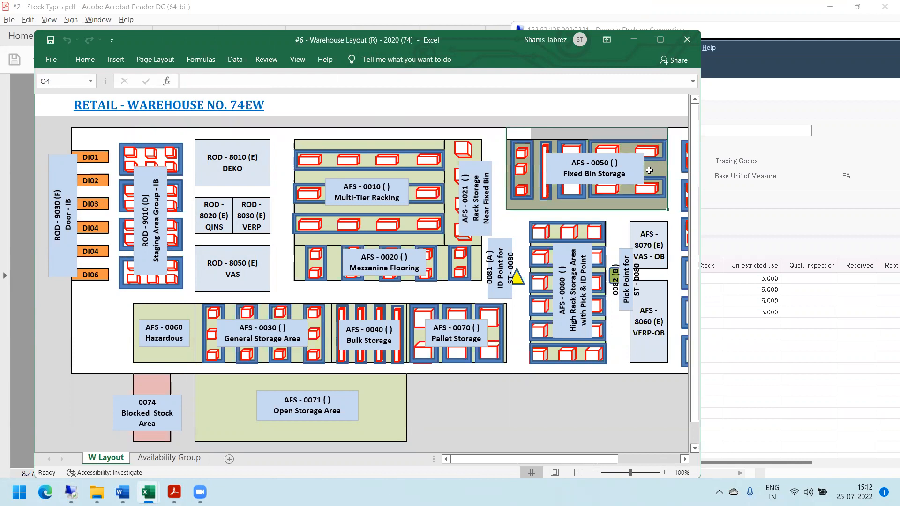
pyautogui.click(600, 216)
pyautogui.moveTo(501, 133); pyautogui.dragTo(644, 170)
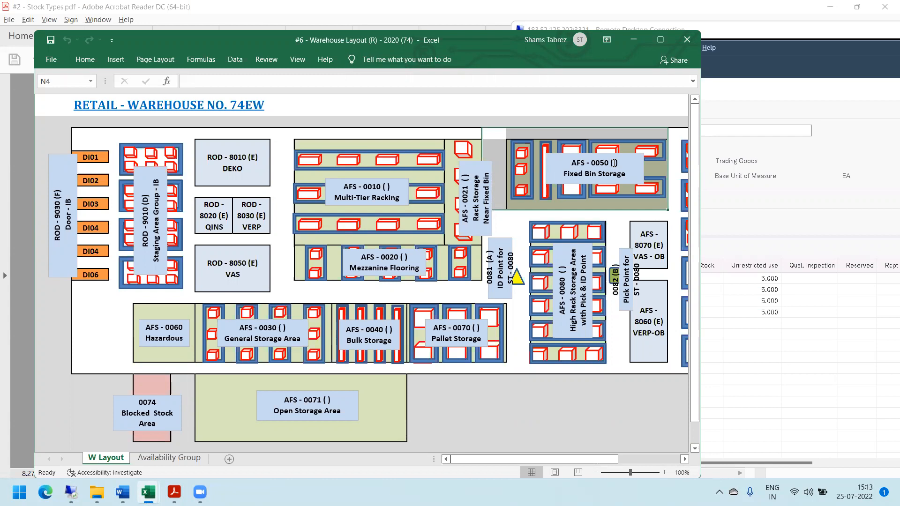
pyautogui.click(580, 163)
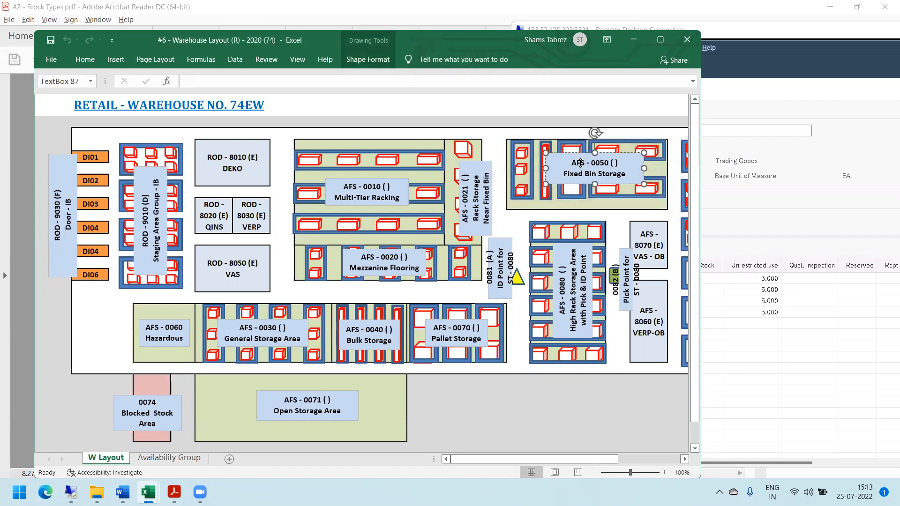
# Switch to the Stock Types PDF in Adobe Acrobat Reader and place the reduced SAP Remote Desktop window over it
pyautogui.click(563, 12)
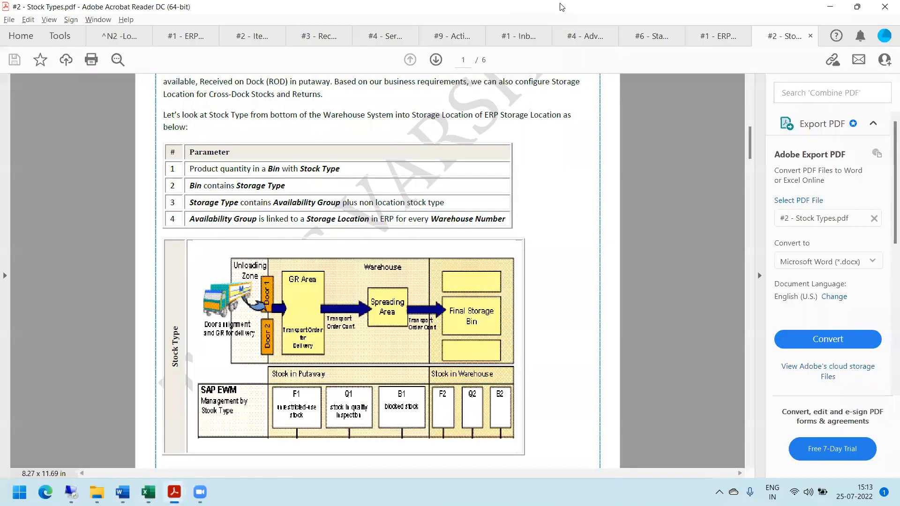
pyautogui.moveTo(70, 492)
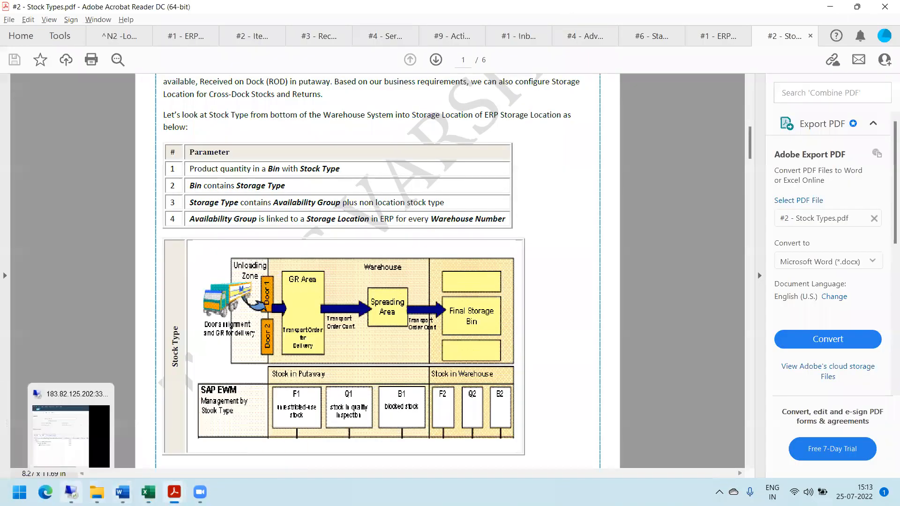
pyautogui.click(72, 440)
pyautogui.doubleClick(747, 34)
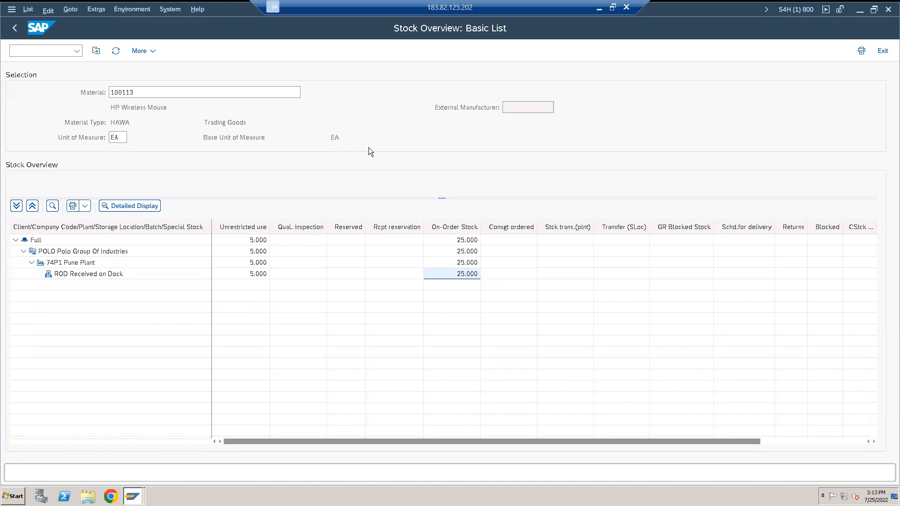
pyautogui.click(612, 7)
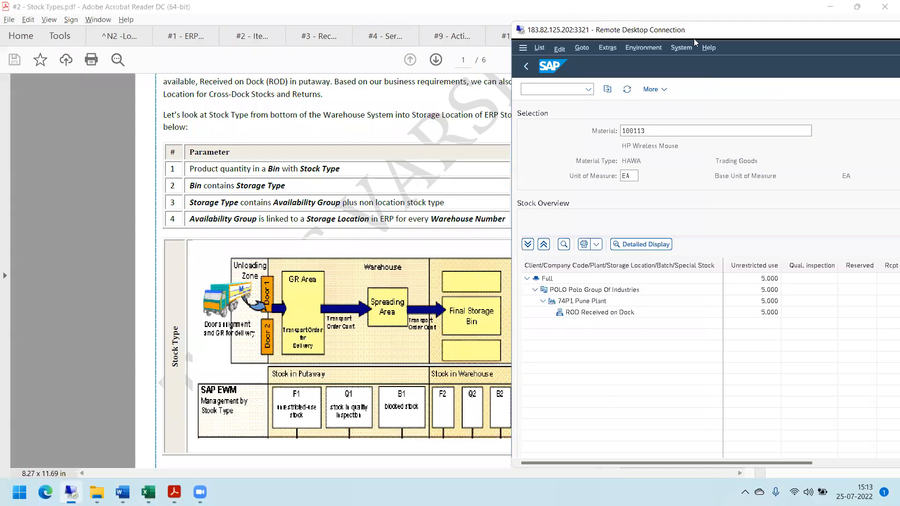
pyautogui.moveTo(694, 39); pyautogui.dragTo(295, 64)
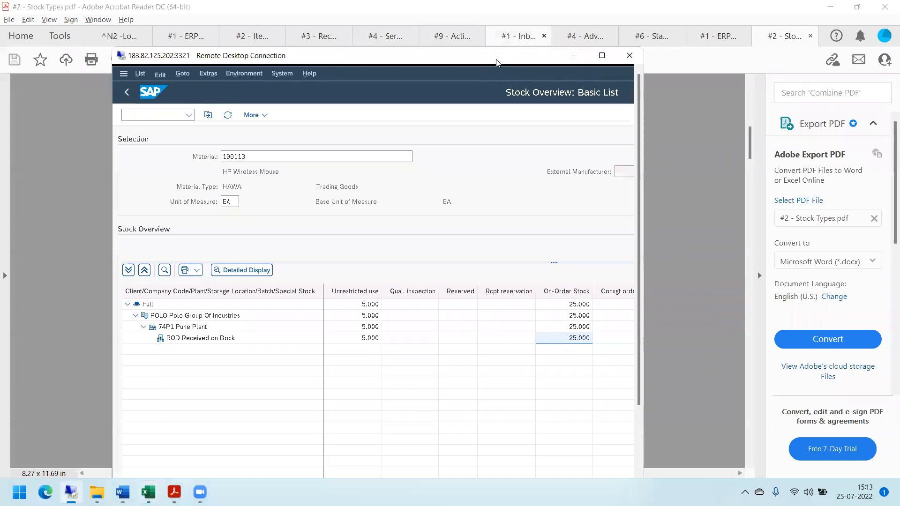
# Open Paint and paste the captured screenshot of the Stock Overview for material 100113 into a blank canvas
pyautogui.click(19, 492)
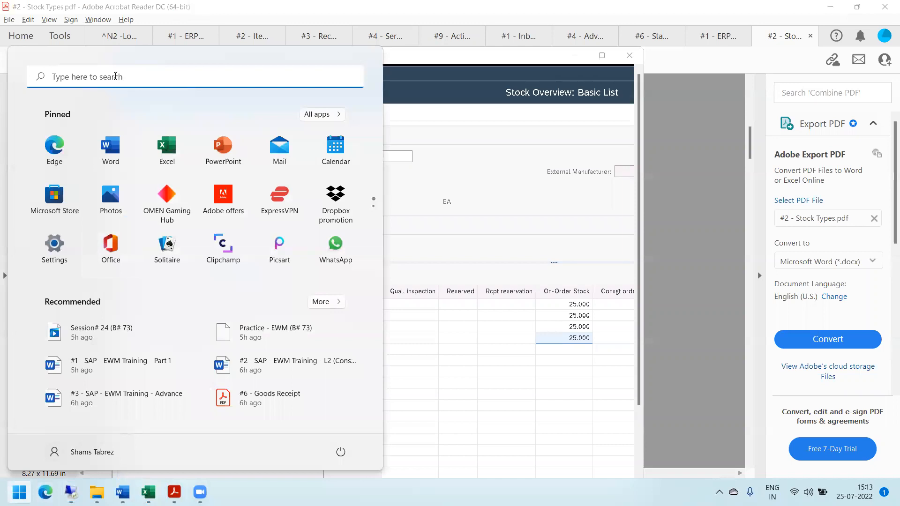
pyautogui.click(115, 76)
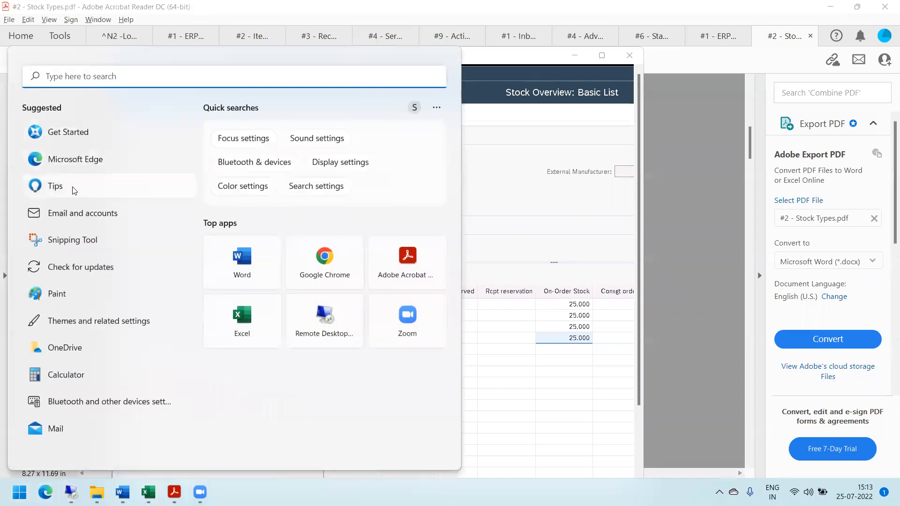
pyautogui.click(66, 294)
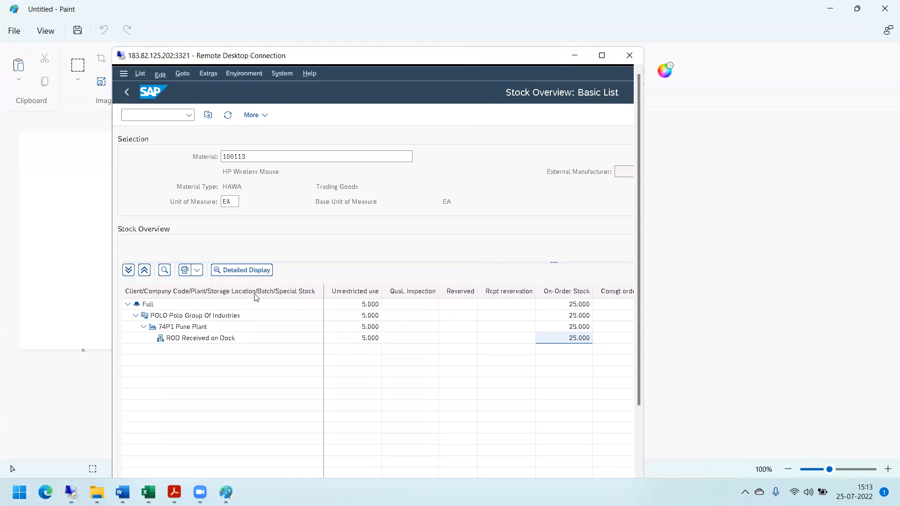
pyautogui.click(575, 56)
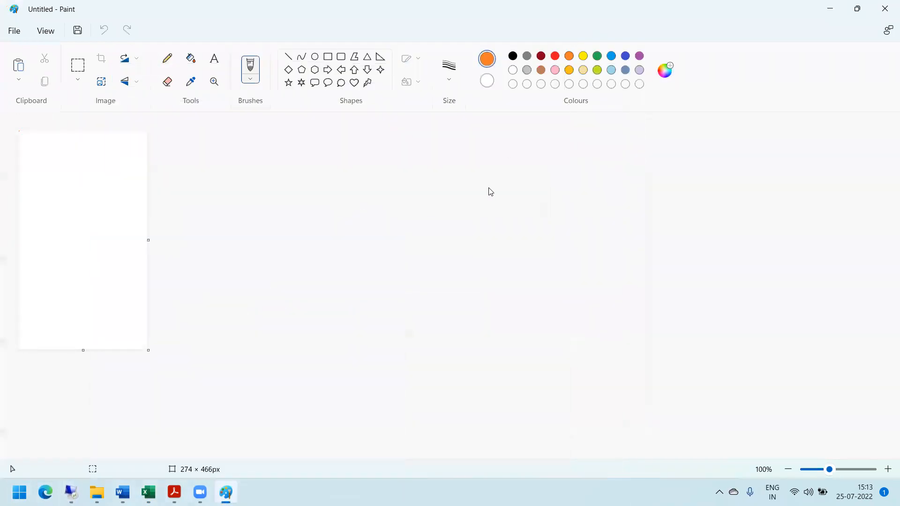
pyautogui.hotkey('ctrl', 'v')
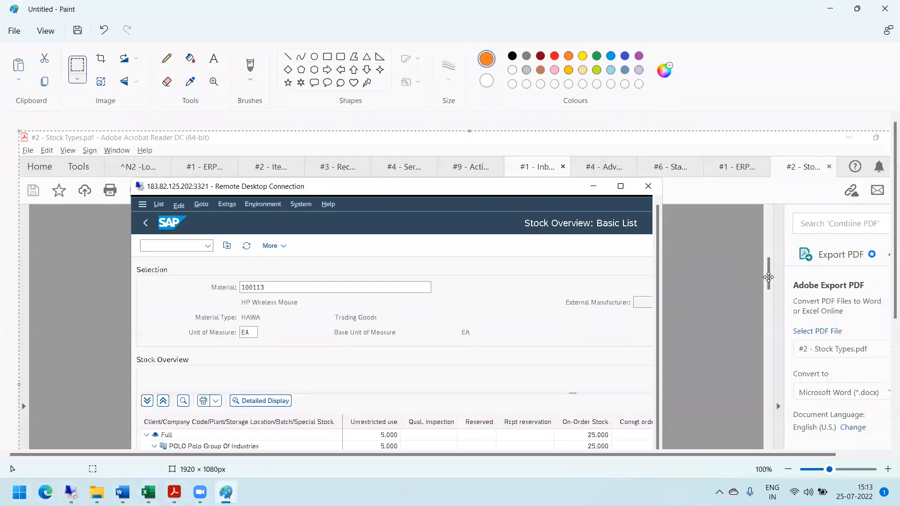
pyautogui.scroll(-3, 887, 290)
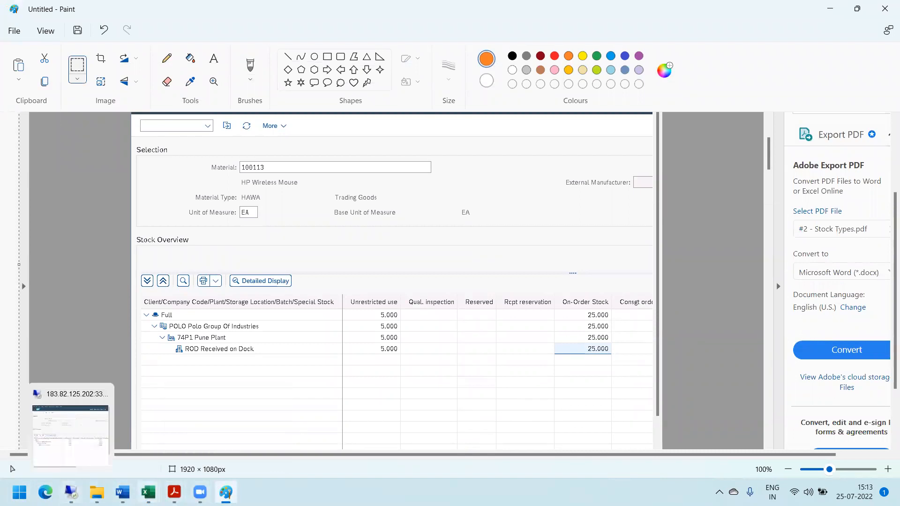
# Consult the Inbound Process Flow PDF, then refresh the full-screen SAP Stock Overview and select the unrestricted-use cells of ROD and AFS
pyautogui.moveTo(174, 492)
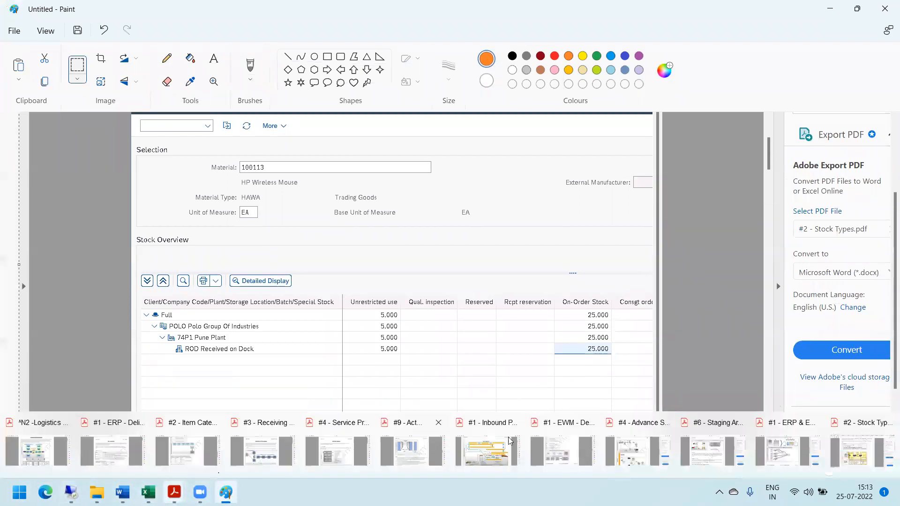
pyautogui.click(492, 454)
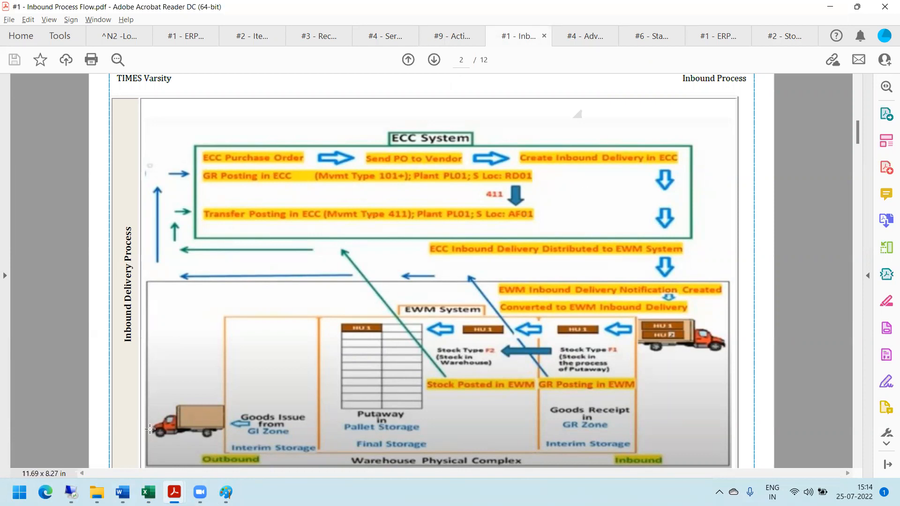
pyautogui.click(75, 489)
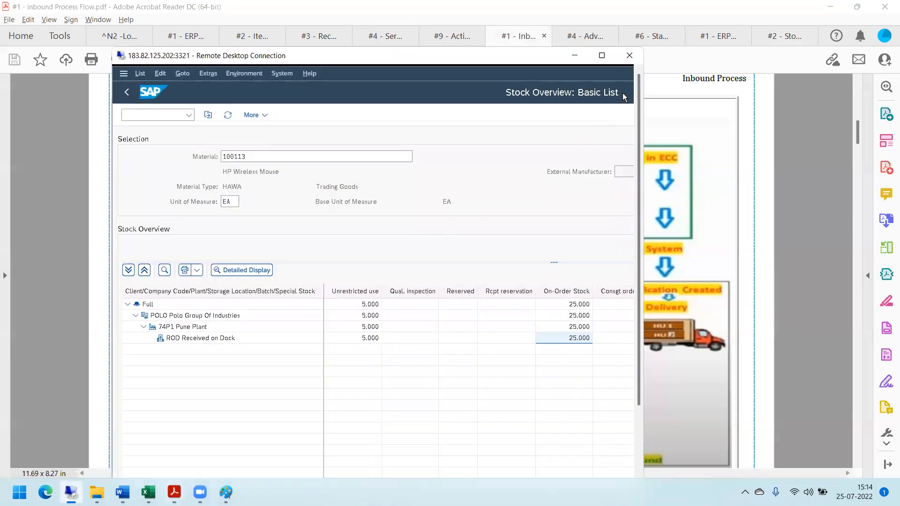
pyautogui.click(602, 63)
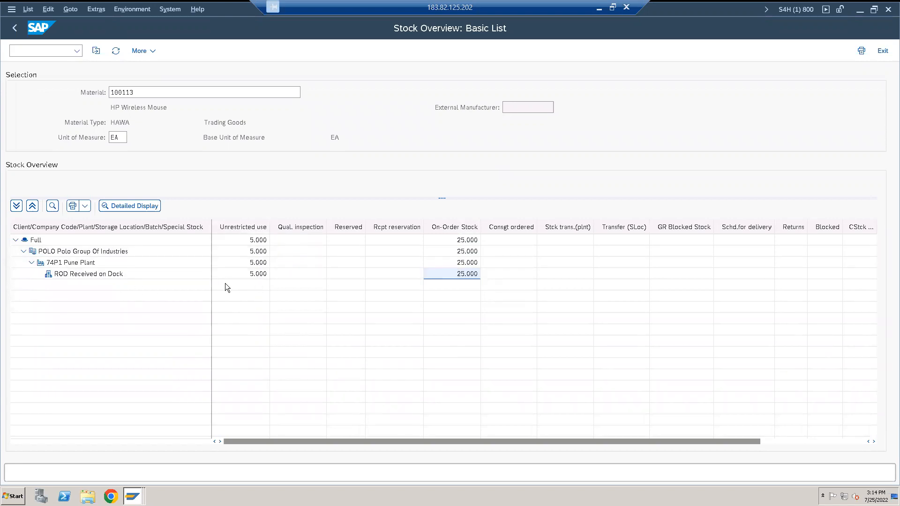
pyautogui.click(116, 51)
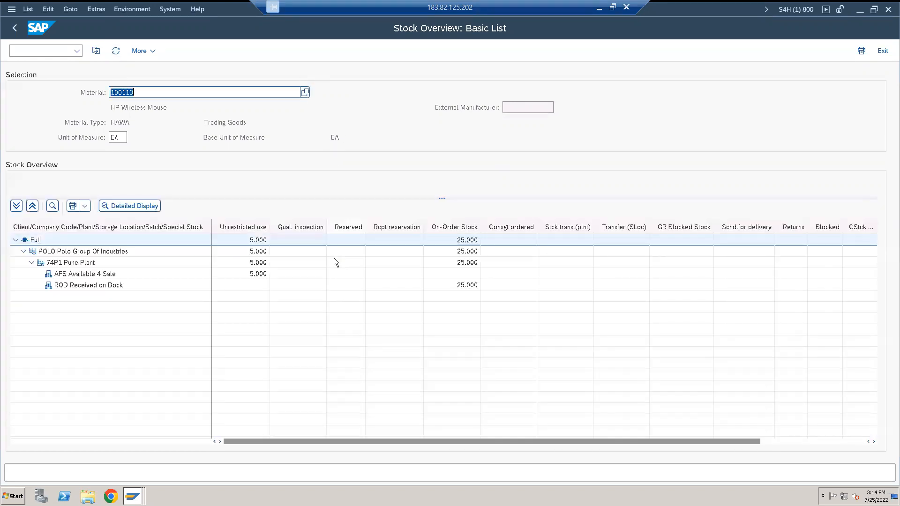
pyautogui.click(257, 285)
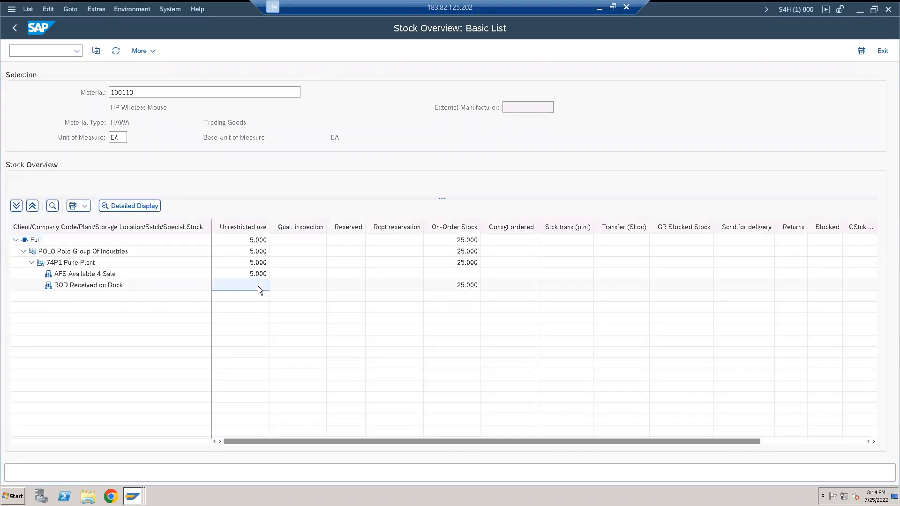
pyautogui.click(250, 274)
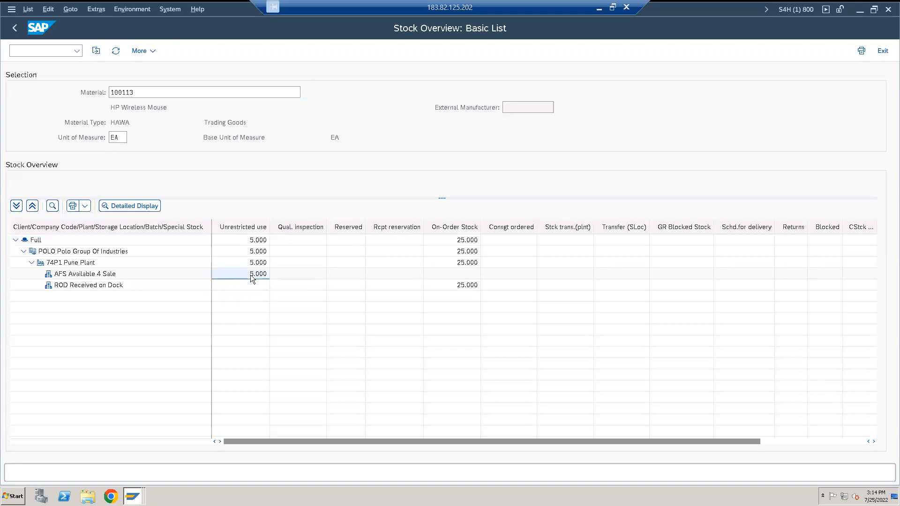
# Reduce the SAP Remote Desktop window, switch to Paint and resize its window to show the pasted stock list over the process flow PDF
pyautogui.click(613, 7)
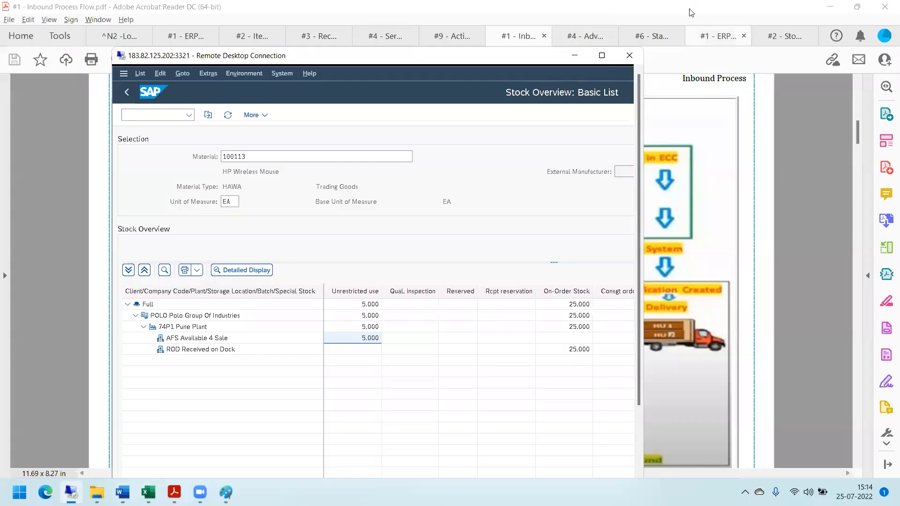
pyautogui.click(690, 14)
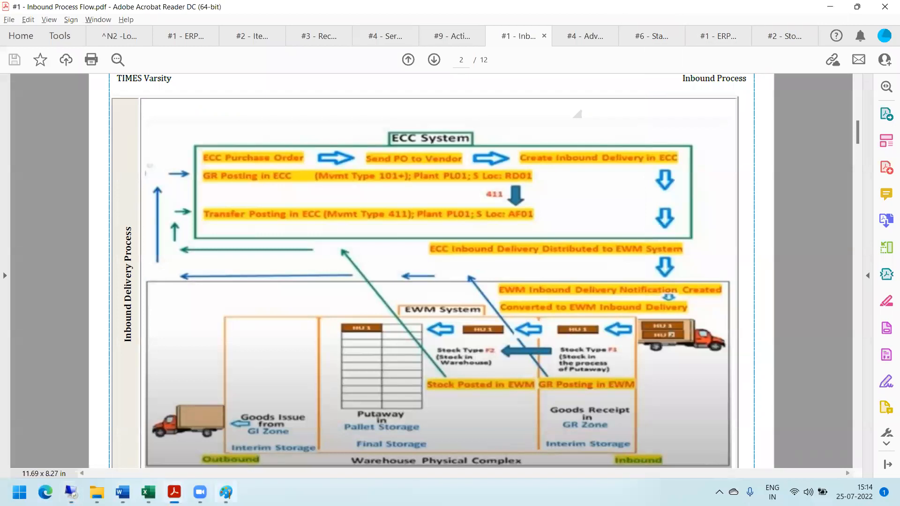
pyautogui.click(227, 492)
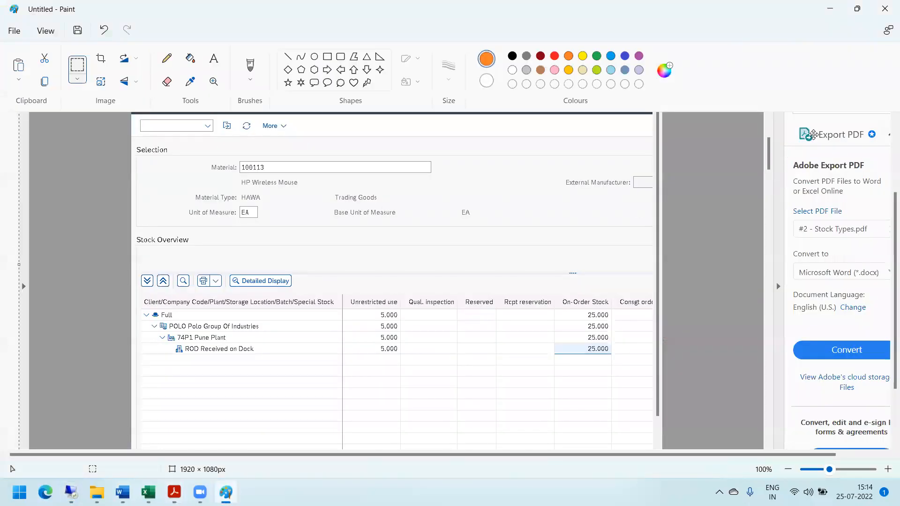
pyautogui.click(857, 9)
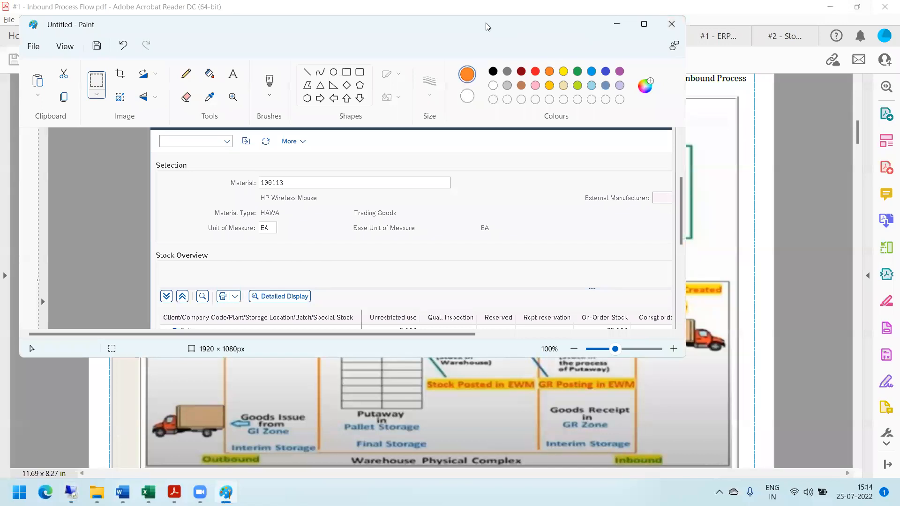
pyautogui.moveTo(450, 33); pyautogui.dragTo(719, 29)
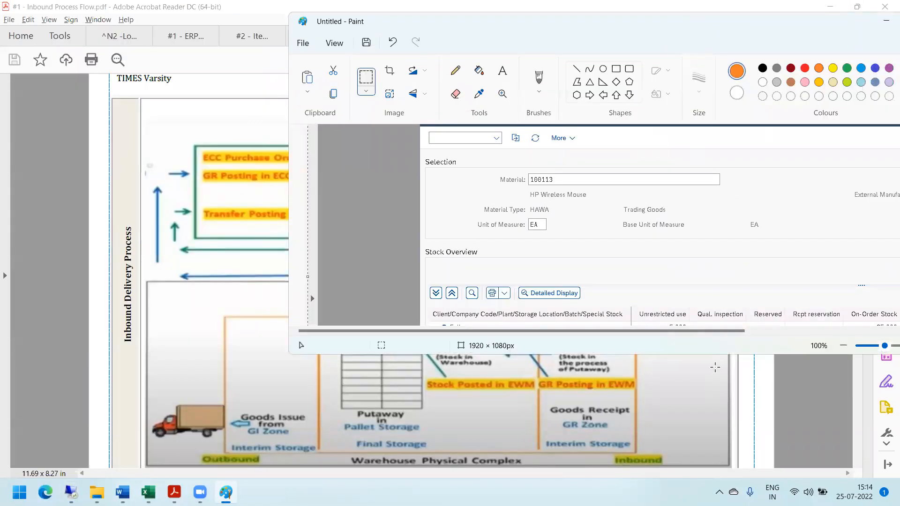
pyautogui.moveTo(715, 357); pyautogui.dragTo(715, 466)
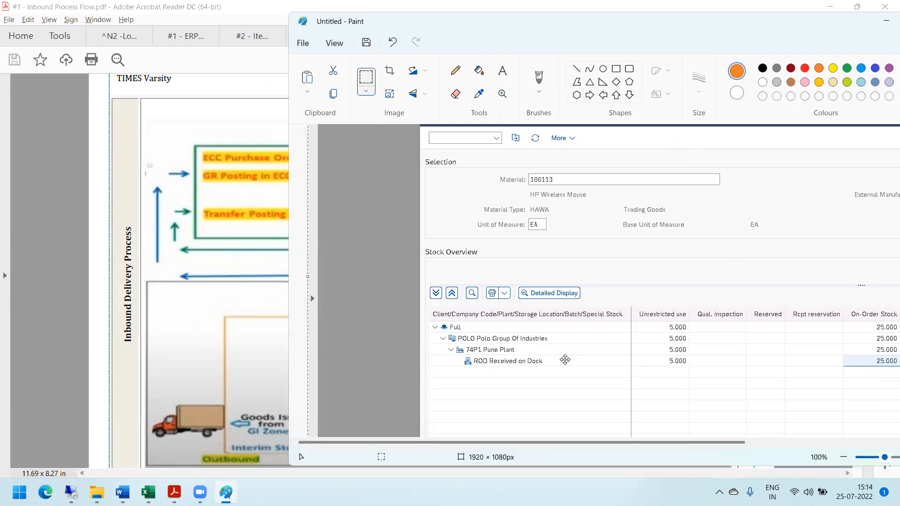
# Arrange the SAP Remote Desktop and Paint windows side by side to compare the refreshed stock list with the earlier screenshot
pyautogui.moveTo(71, 492)
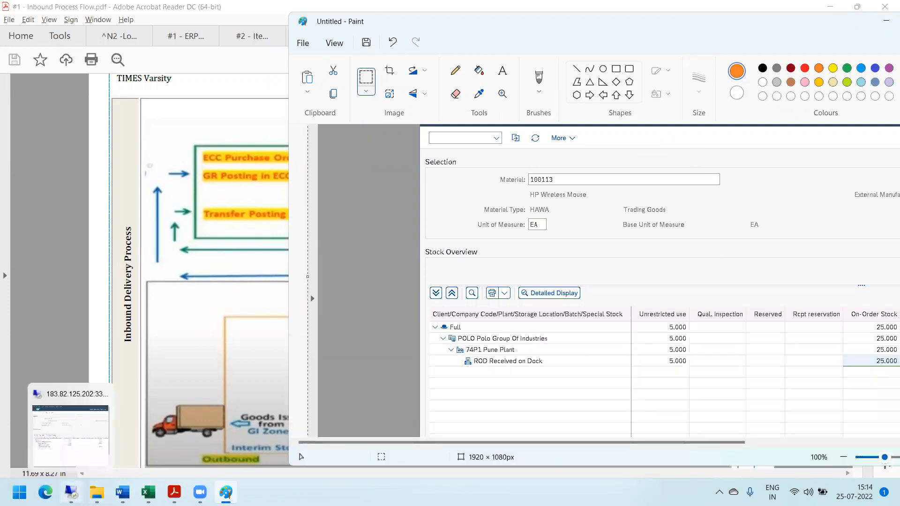
pyautogui.click(70, 455)
pyautogui.moveTo(367, 57); pyautogui.dragTo(262, 16)
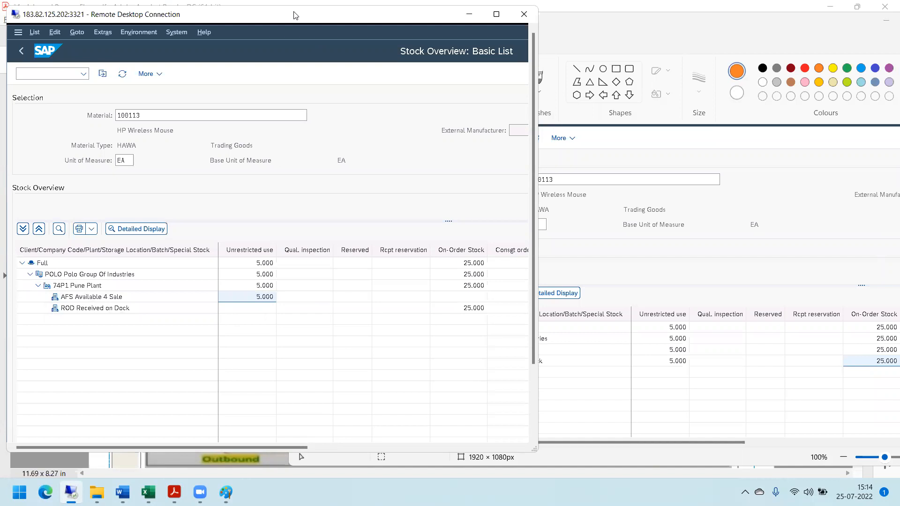
pyautogui.moveTo(294, 13); pyautogui.dragTo(264, 9)
pyautogui.doubleClick(559, 28)
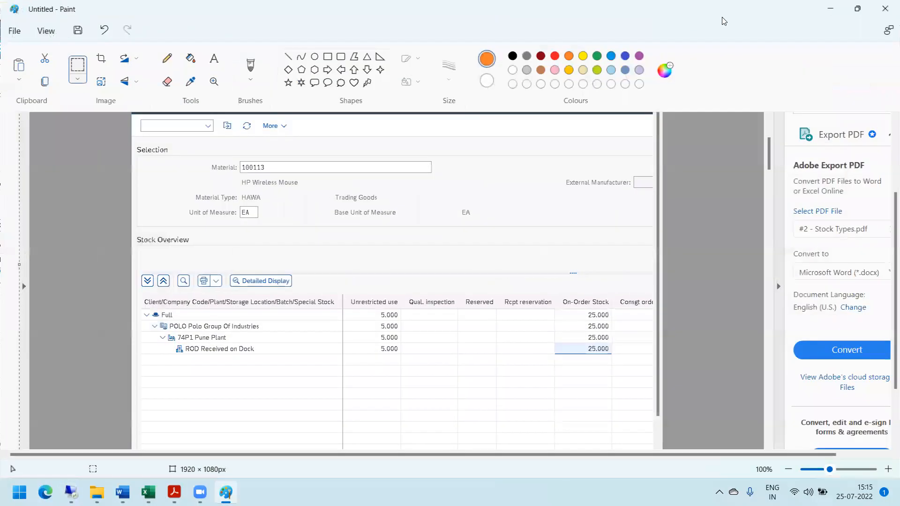
pyautogui.click(857, 9)
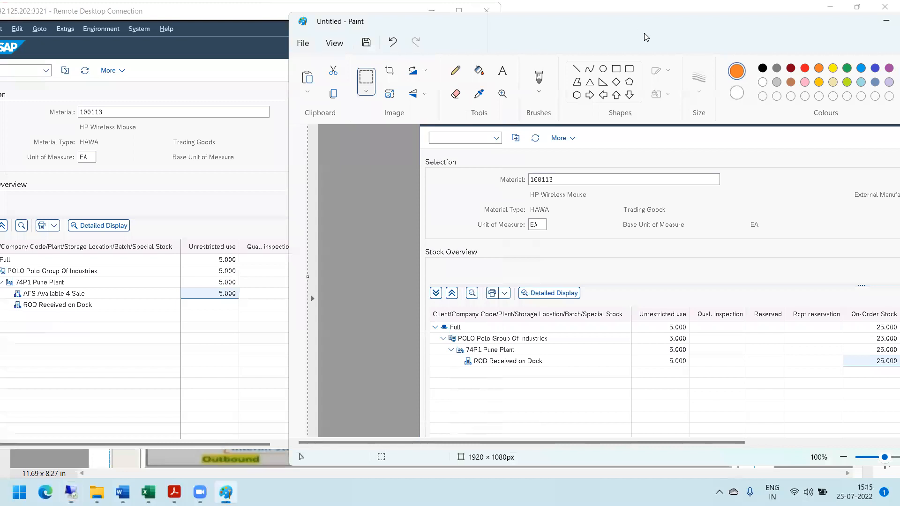
pyautogui.moveTo(658, 31); pyautogui.dragTo(813, 21)
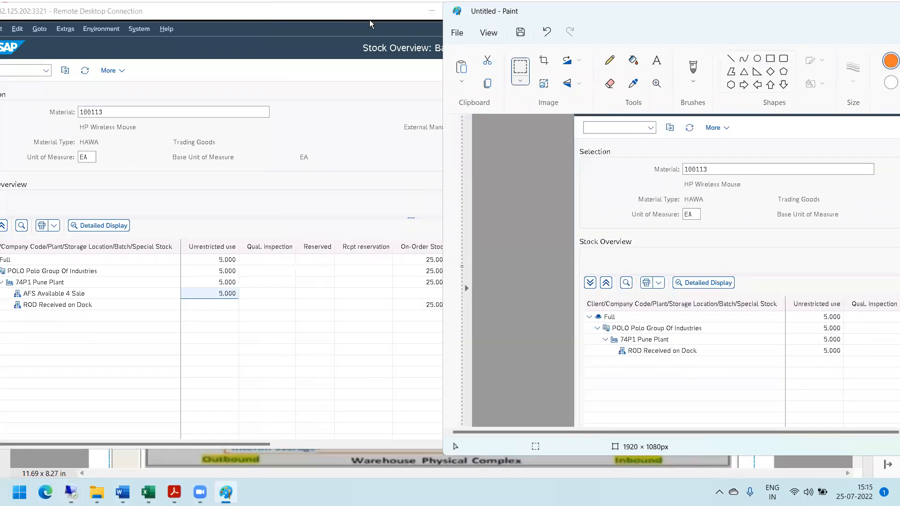
pyautogui.click(331, 13)
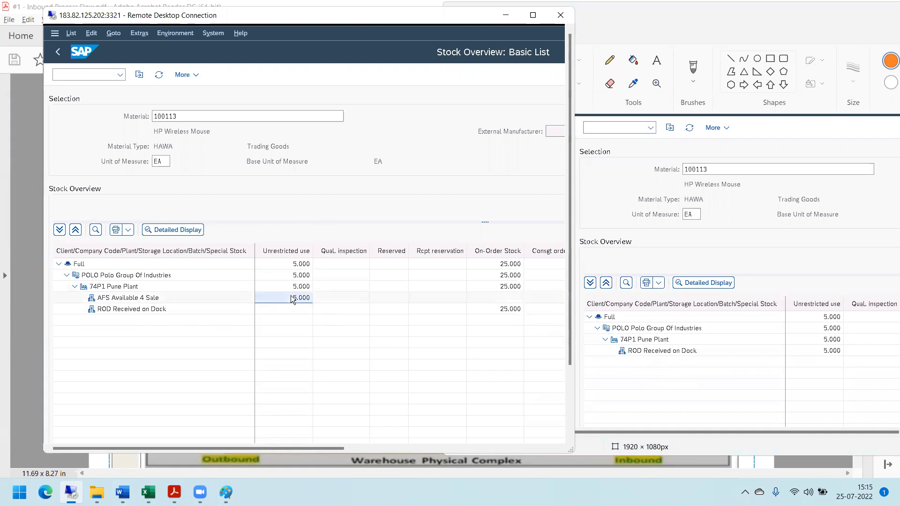
# Switch to the warehouse layout workbook in Excel and select a box in the staging area and the AFS - 0050 Fixed Bin Storage label
pyautogui.moveTo(148, 492)
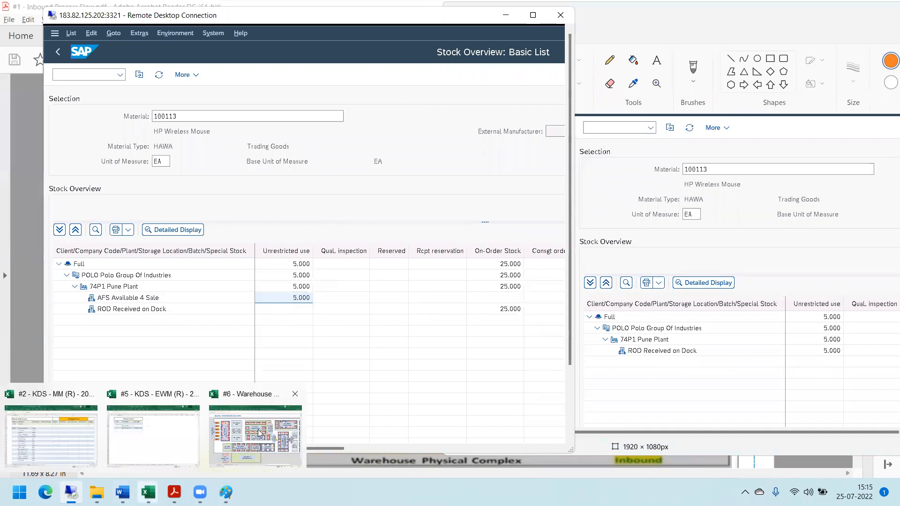
pyautogui.click(242, 446)
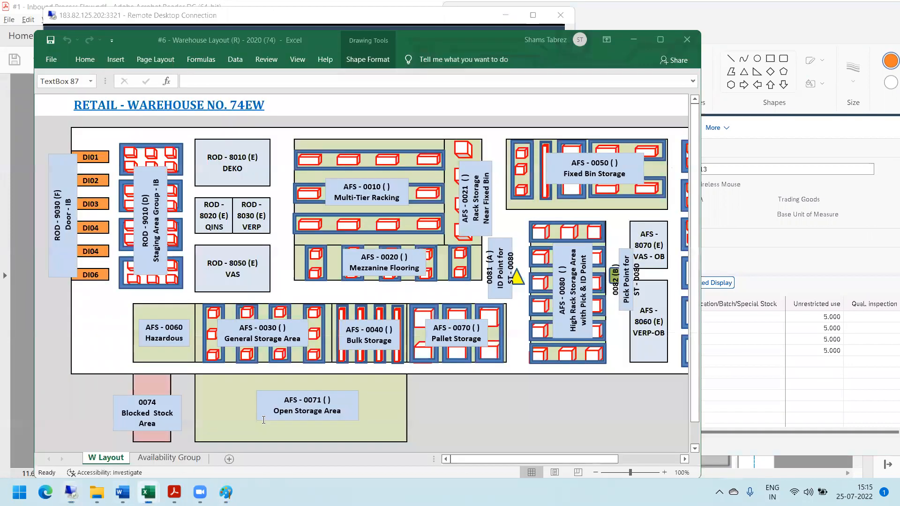
pyautogui.click(425, 132)
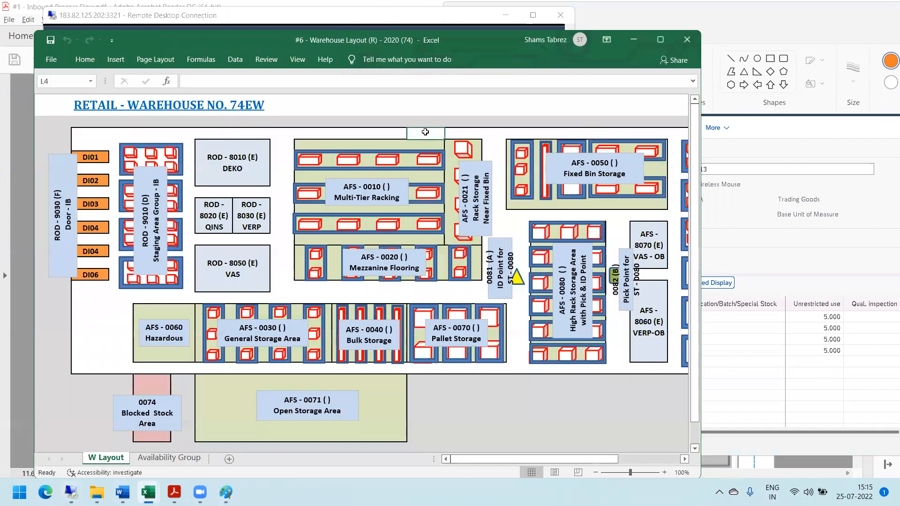
pyautogui.click(173, 150)
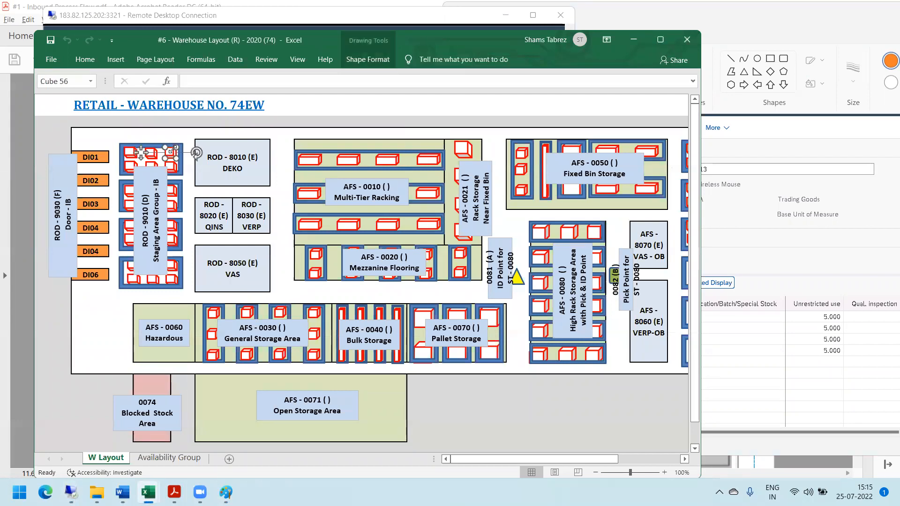
pyautogui.click(622, 156)
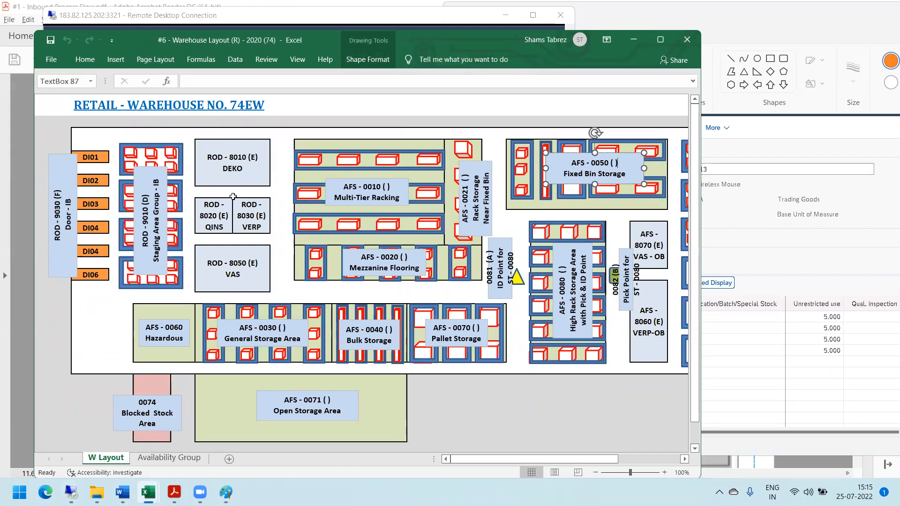
# Highlight the ROD - 9010 Staging Area Group and AFS - 0050 Fixed Bin Storage areas, selecting the label of each
pyautogui.moveTo(115, 137)
pyautogui.mouseDown()
pyautogui.moveTo(160, 160)
pyautogui.moveTo(180, 253)
pyautogui.mouseUp()
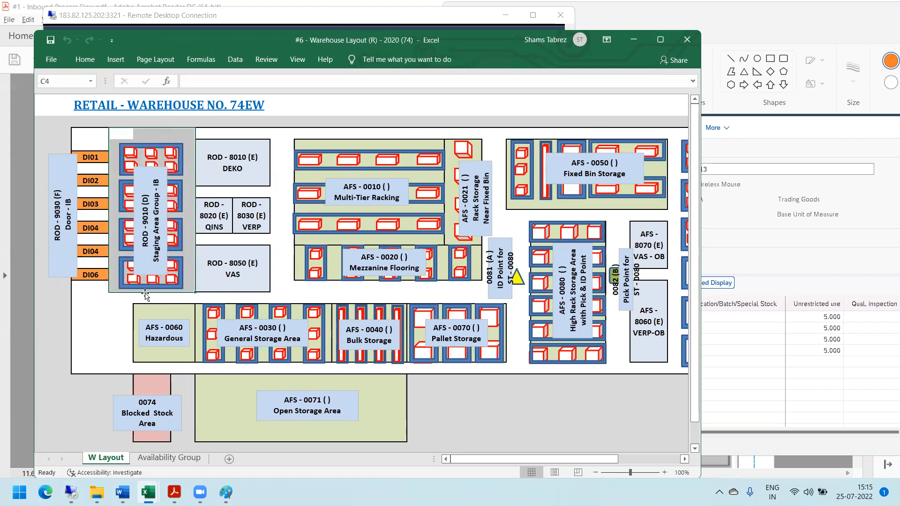
pyautogui.click(145, 236)
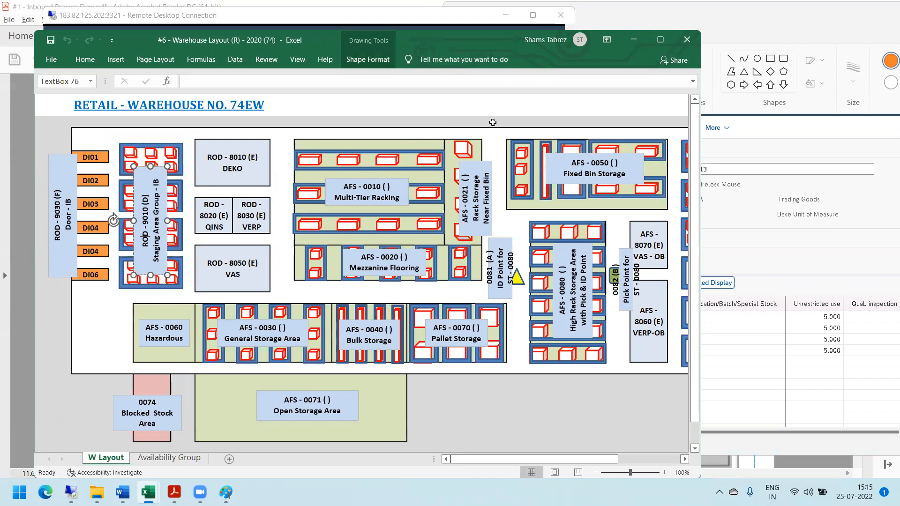
pyautogui.moveTo(509, 132); pyautogui.dragTo(623, 156)
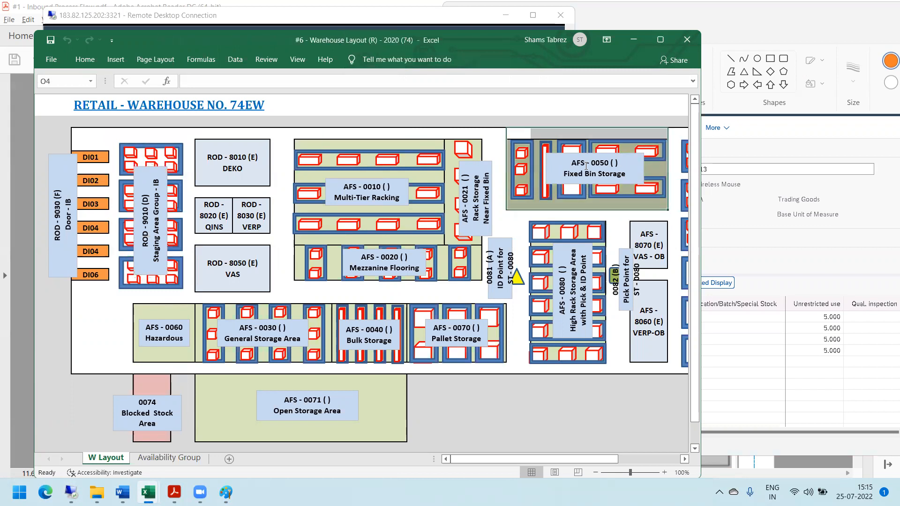
pyautogui.click(577, 162)
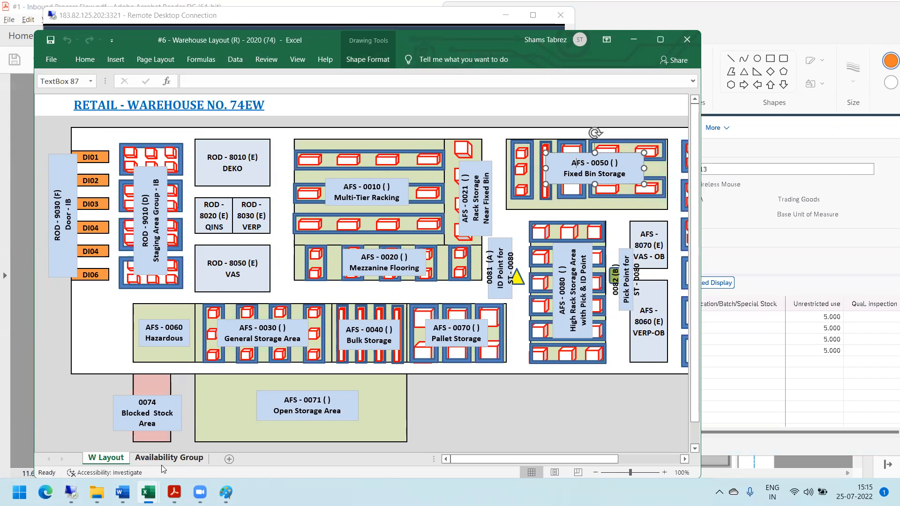
pyautogui.moveTo(174, 492)
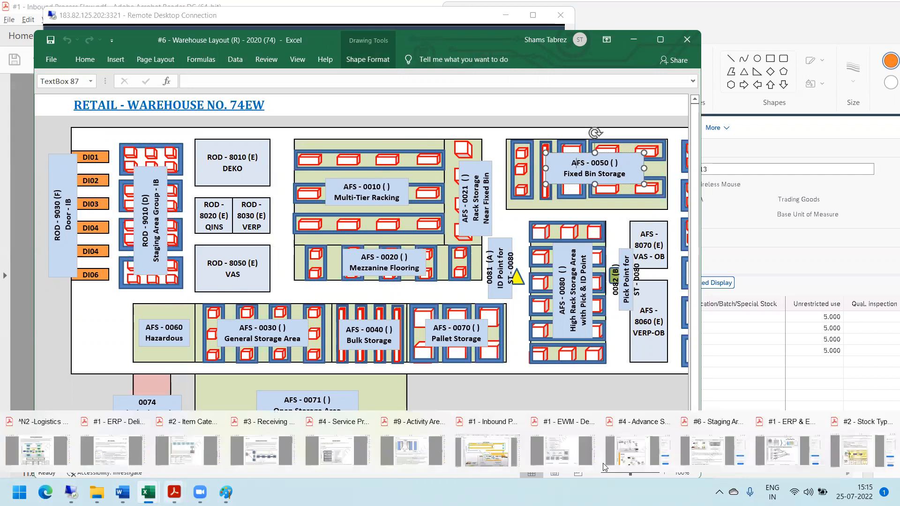
# View the Inbound Process Flow PDF, switch to the EWM Training - L1 document in Word and review Topics 14 to 19
pyautogui.click(488, 448)
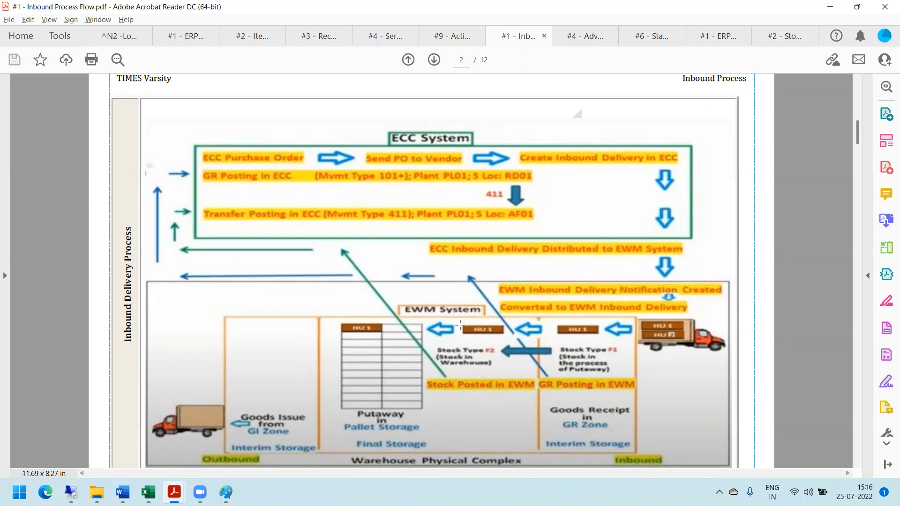
pyautogui.moveTo(148, 490)
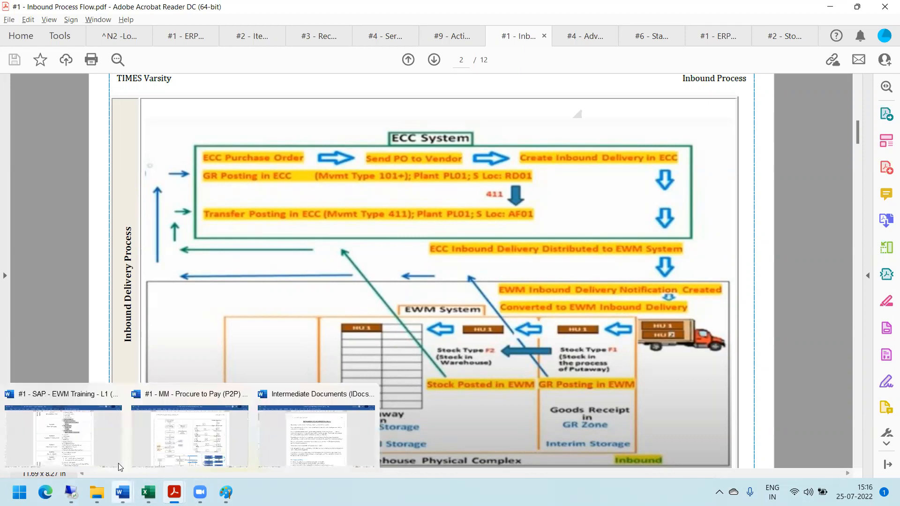
pyautogui.click(64, 437)
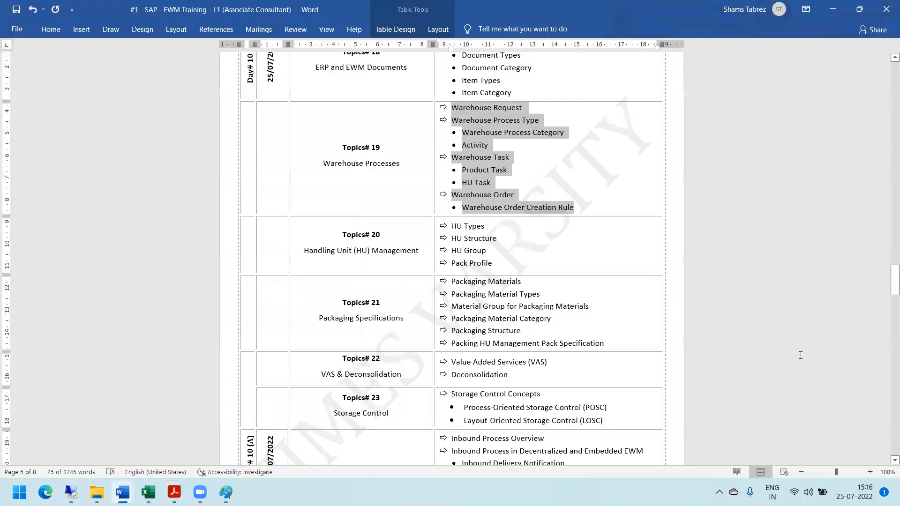
pyautogui.moveTo(887, 291); pyautogui.dragTo(887, 240)
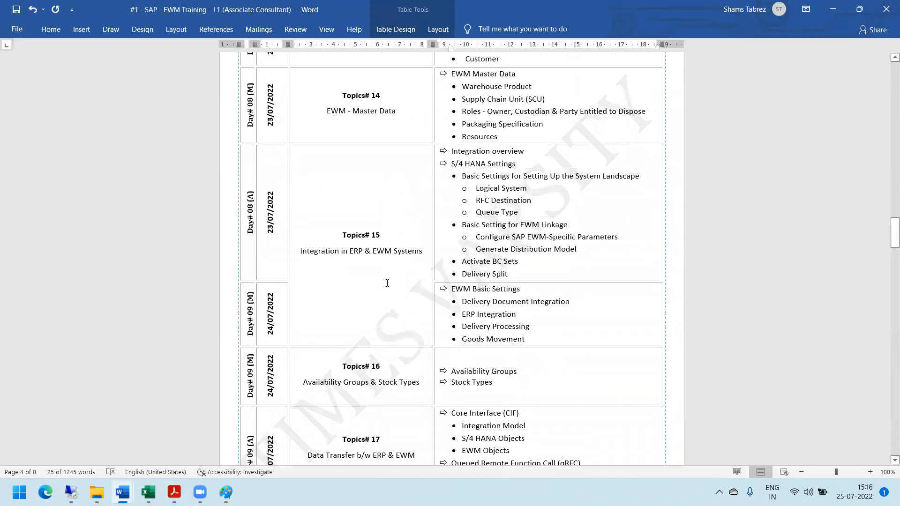
pyautogui.moveTo(887, 231)
pyautogui.mouseDown()
pyautogui.moveTo(887, 268)
pyautogui.moveTo(887, 242)
pyautogui.mouseUp()
pyautogui.click(371, 140)
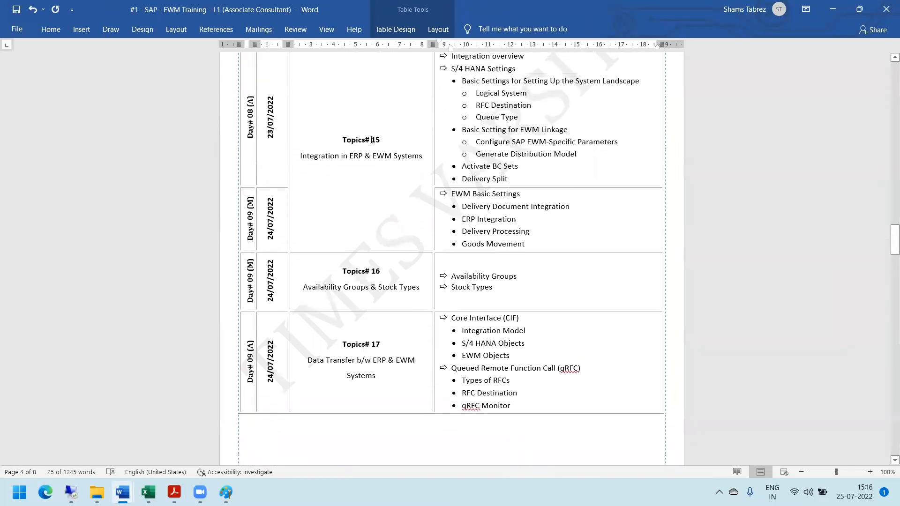
pyautogui.moveTo(887, 236); pyautogui.dragTo(887, 287)
# Switch back to the Inbound Process Flow PDF and examine the complete inbound delivery process diagram on page 2
pyautogui.moveTo(71, 492)
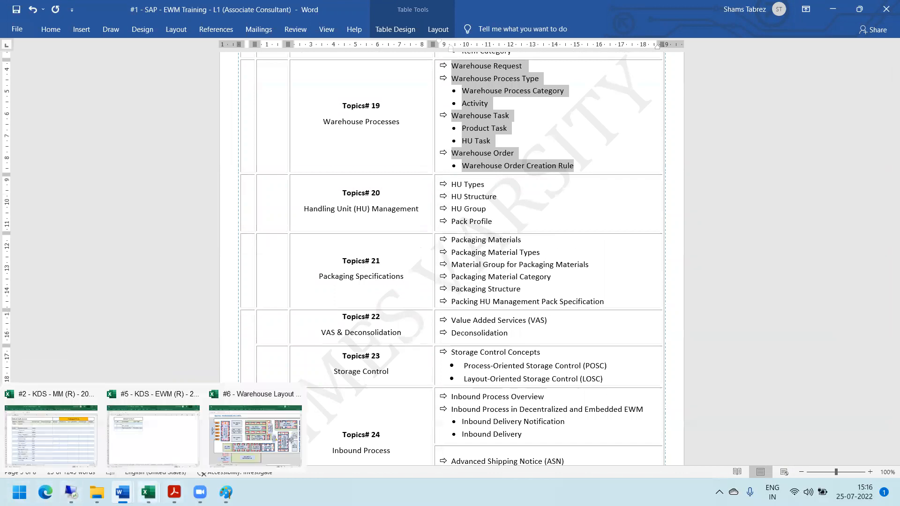
pyautogui.moveTo(174, 492)
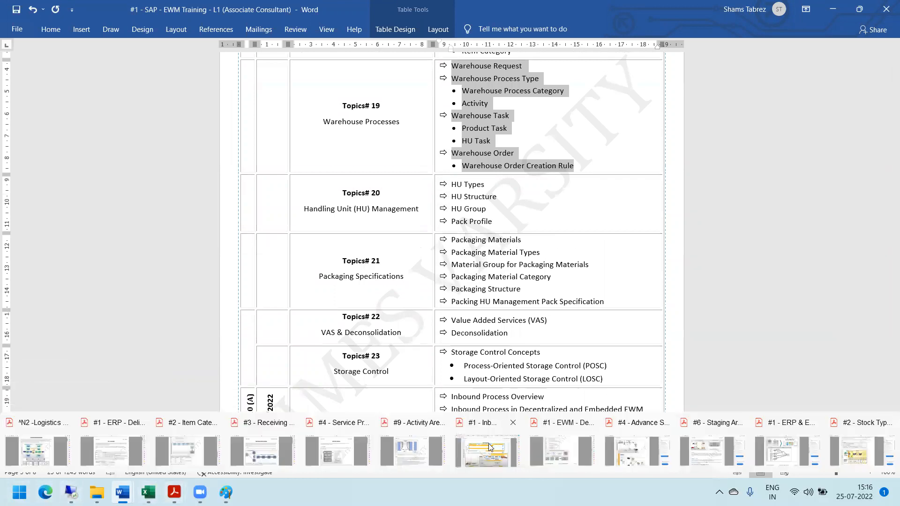
pyautogui.click(488, 450)
pyautogui.moveTo(858, 127)
pyautogui.mouseDown()
pyautogui.moveTo(853, 148)
pyautogui.moveTo(855, 137)
pyautogui.mouseUp()
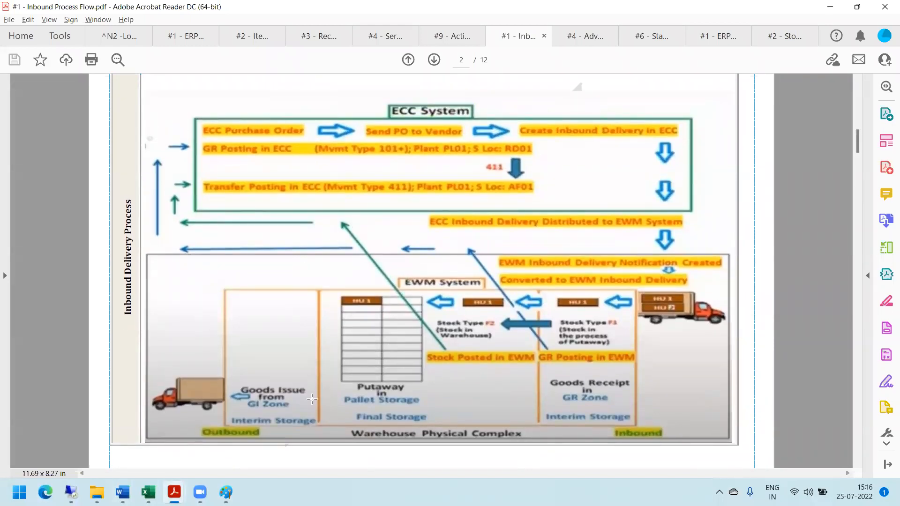
# Switch to the EWM Training - L1 document in Word and move "Simple Inbound scenario" directly below "Inbound Process Overview" in Topics 24
pyautogui.moveTo(122, 491)
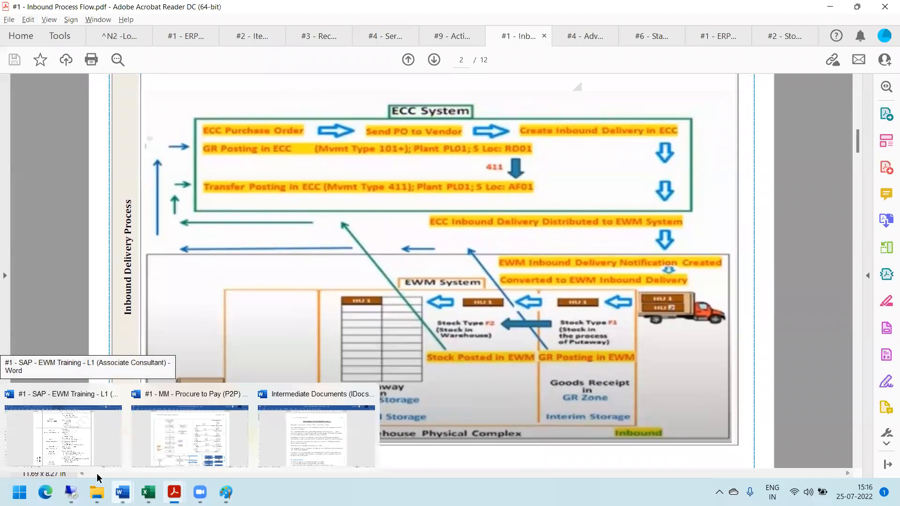
pyautogui.click(67, 447)
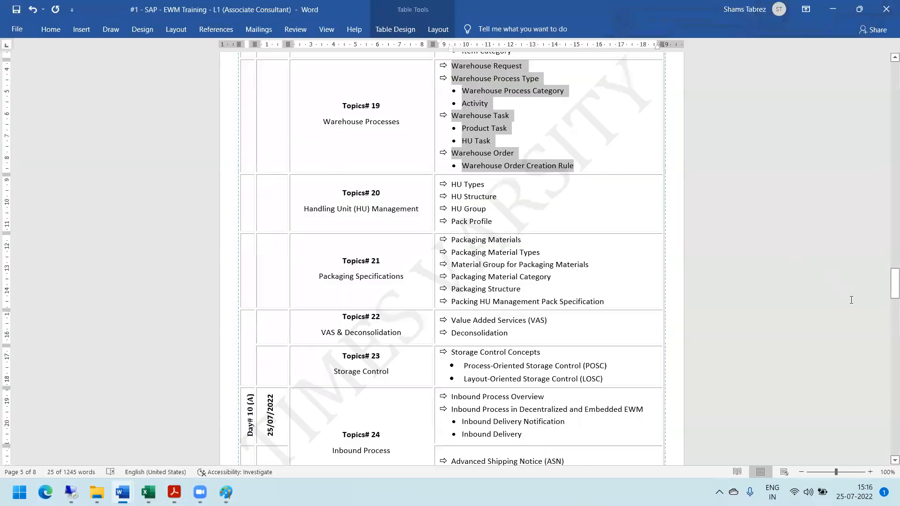
pyautogui.scroll(-5, 887, 298)
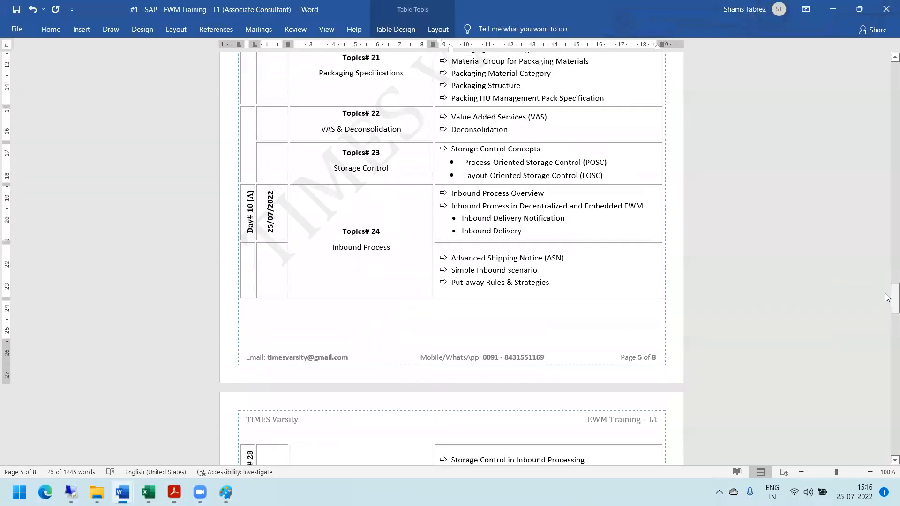
pyautogui.moveTo(538, 270); pyautogui.dragTo(451, 270)
pyautogui.click(458, 272)
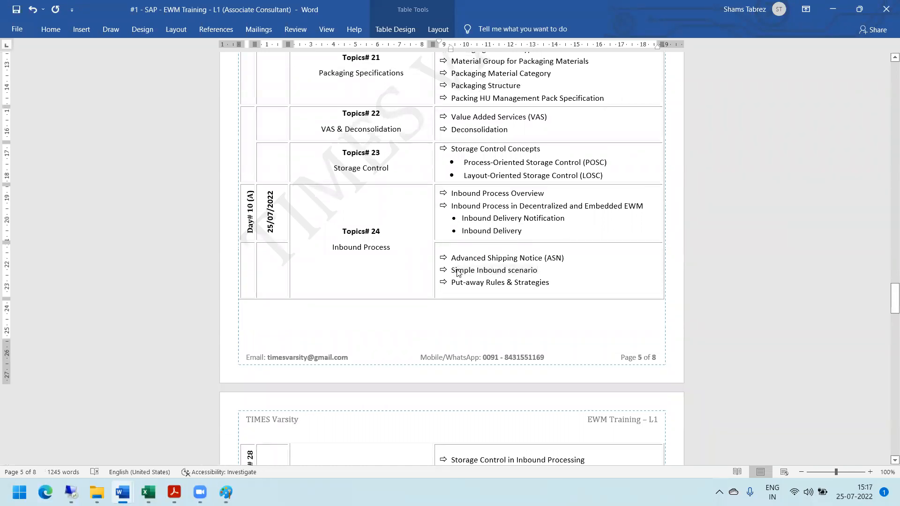
pyautogui.moveTo(540, 270); pyautogui.dragTo(455, 276)
pyautogui.hotkey('ctrl', 'c')
pyautogui.press('Delete')
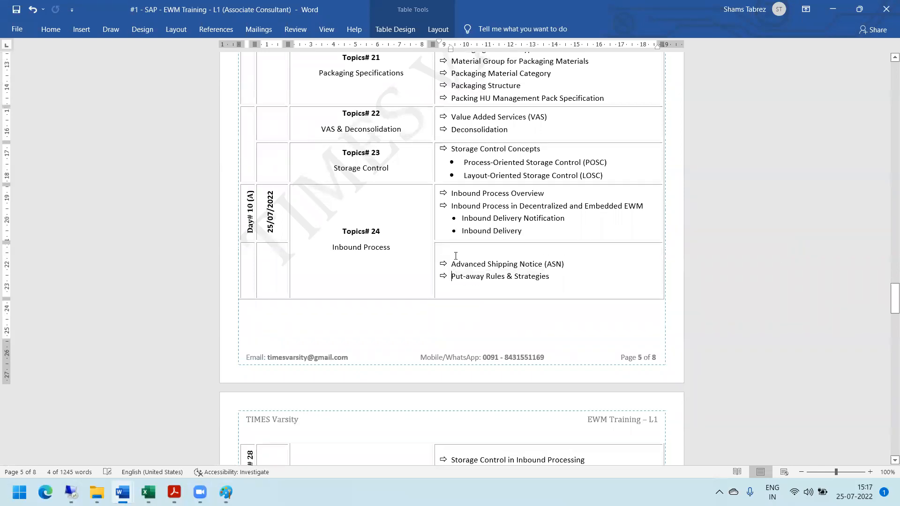
pyautogui.click(451, 205)
pyautogui.press('Return')
pyautogui.click(451, 204)
pyautogui.hotkey('ctrl', 'v')
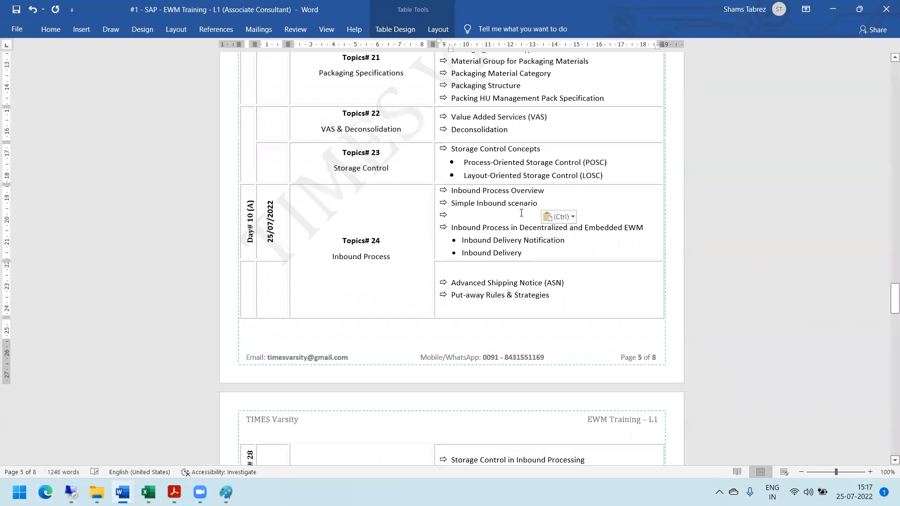
pyautogui.press('BackSpace')
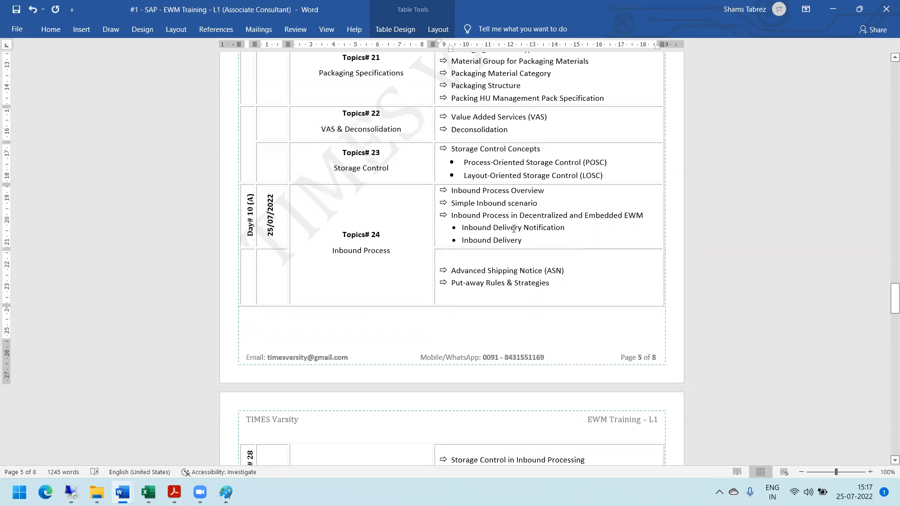
# Move "Advanced Shipping Notice (ASN)" between "Inbound Process Overview" and "Simple Inbound scenario" in the Topics 24 list, leaving no empty bullet
pyautogui.moveTo(573, 272); pyautogui.dragTo(462, 276)
pyautogui.hotkey('ctrl', 'c')
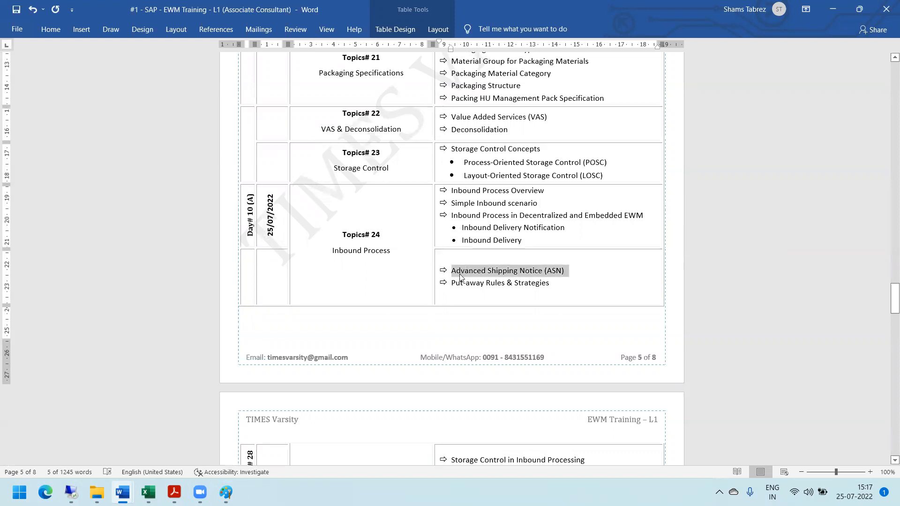
pyautogui.press('Delete')
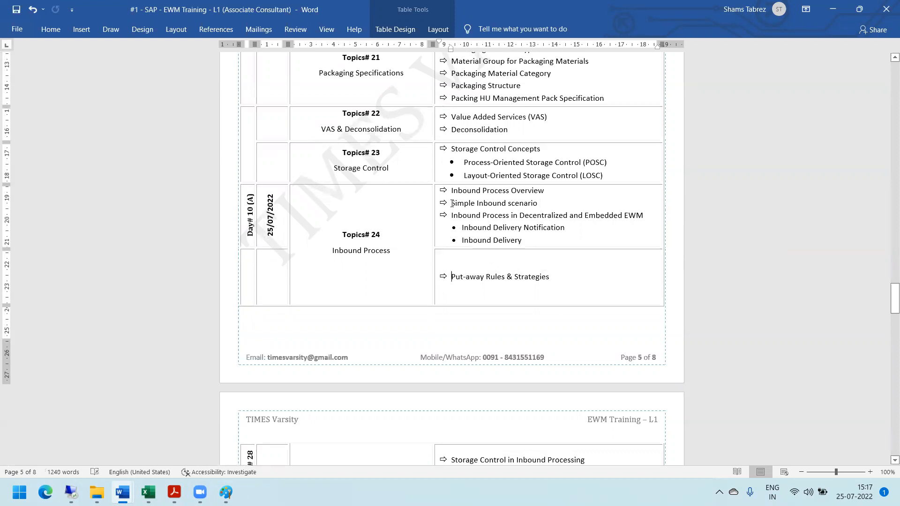
pyautogui.click(451, 203)
pyautogui.press('Return')
pyautogui.press('Up')
pyautogui.hotkey('ctrl', 'v')
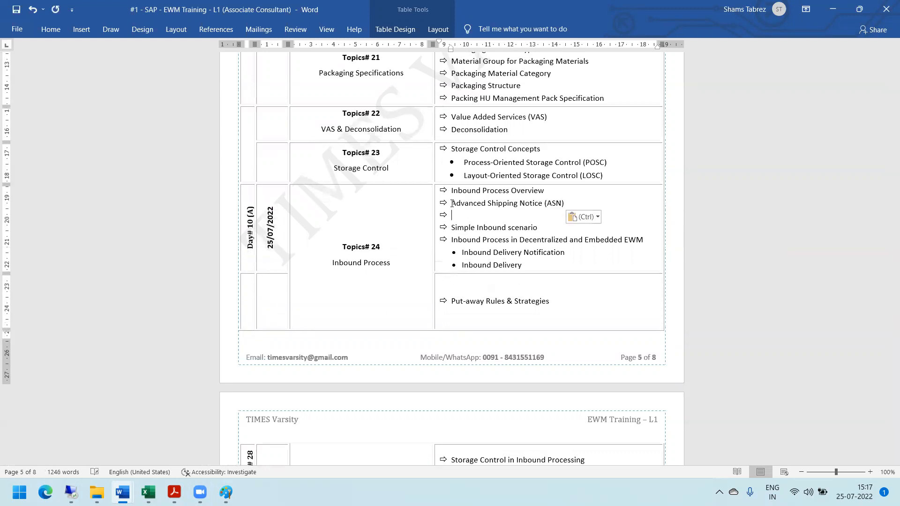
pyautogui.press('BackSpace')
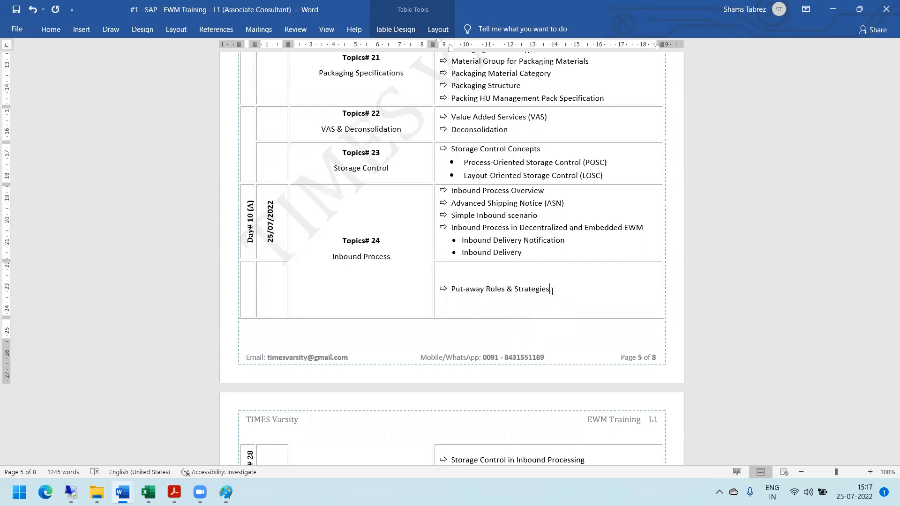
# Highlight the "Put-away Rules & Strategies" entry under Topics 24, then clear the selection
pyautogui.moveTo(887, 292)
pyautogui.mouseDown()
pyautogui.moveTo(888, 310)
pyautogui.moveTo(887, 296)
pyautogui.mouseUp()
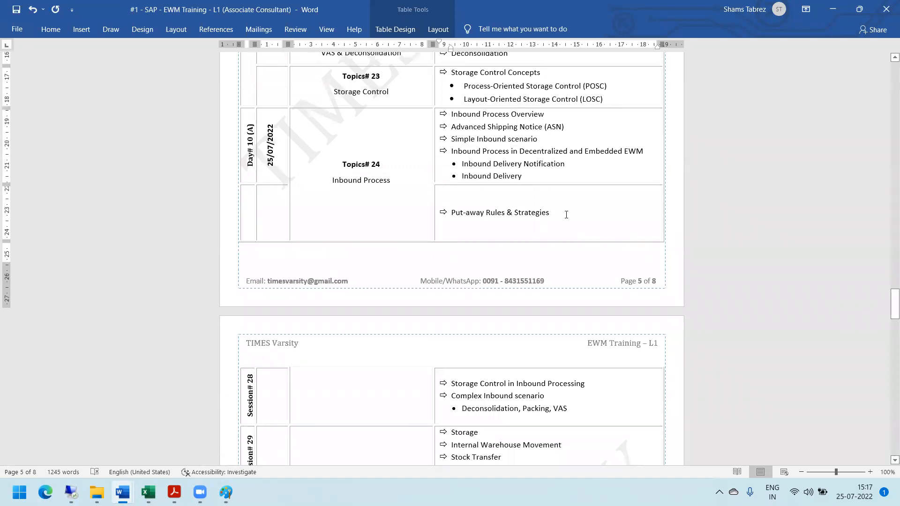
pyautogui.moveTo(566, 214); pyautogui.dragTo(451, 214)
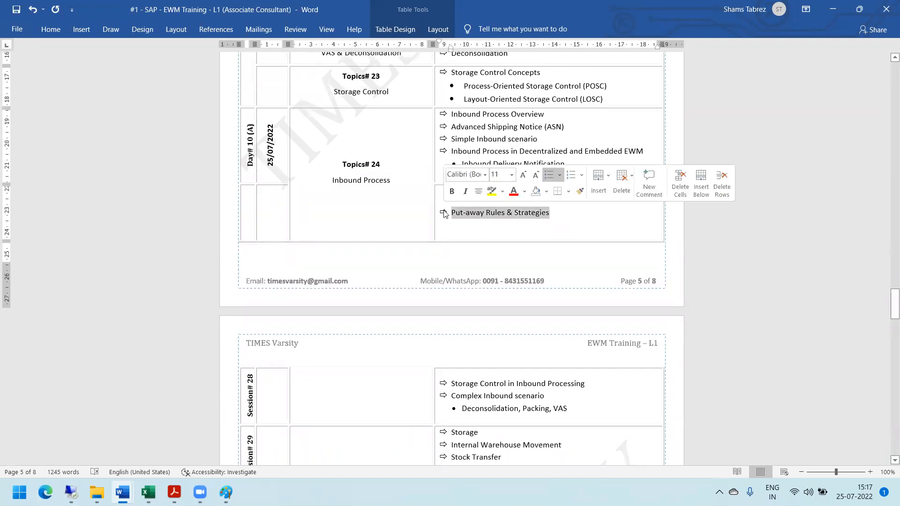
pyautogui.click(486, 219)
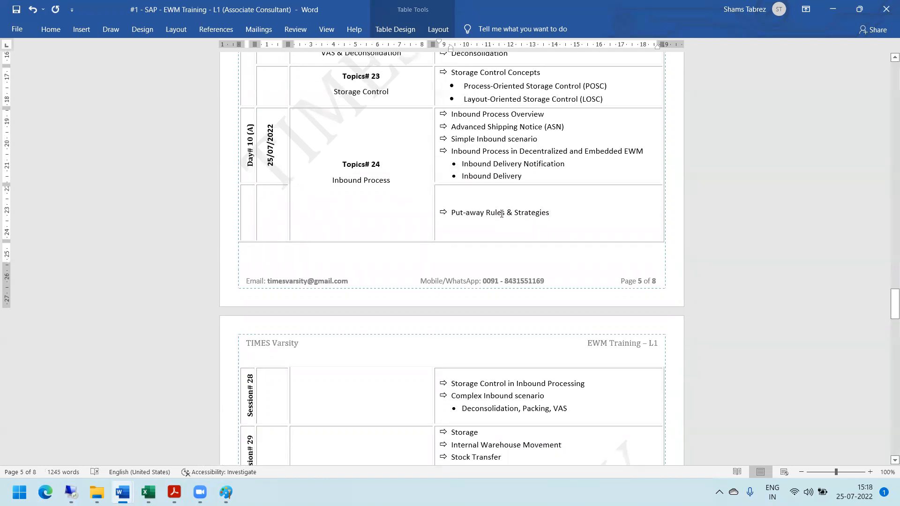
# Review the training plan from Topics 17 Data Transfer b/w ERP & EWM Systems through Topics 25 Internal Process
pyautogui.moveTo(888, 316); pyautogui.dragTo(887, 291)
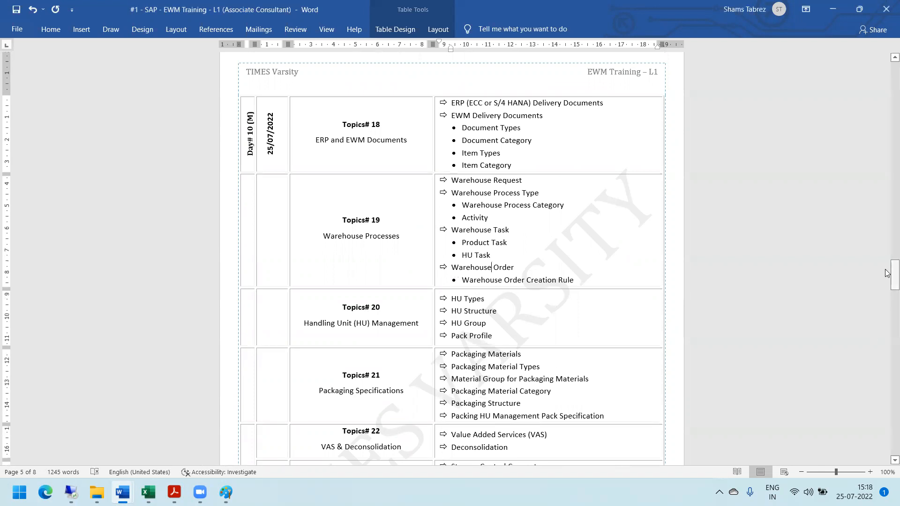
pyautogui.moveTo(888, 276); pyautogui.dragTo(887, 251)
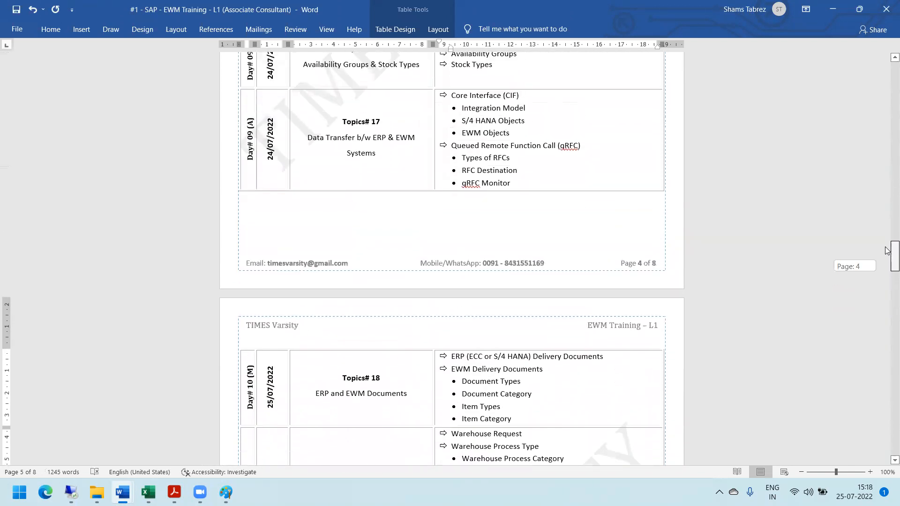
pyautogui.moveTo(883, 213); pyautogui.dragTo(863, 286)
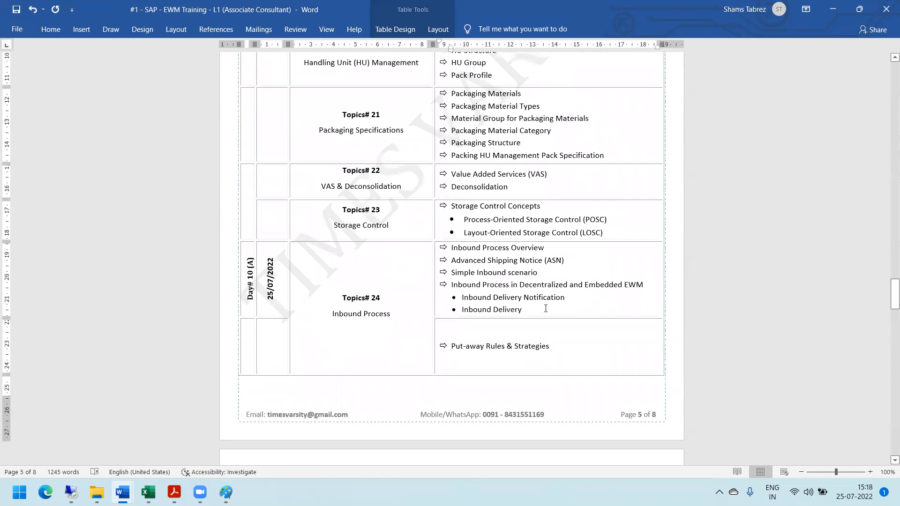
pyautogui.moveTo(887, 293)
pyautogui.mouseDown()
pyautogui.moveTo(887, 317)
pyautogui.moveTo(888, 290)
pyautogui.mouseUp()
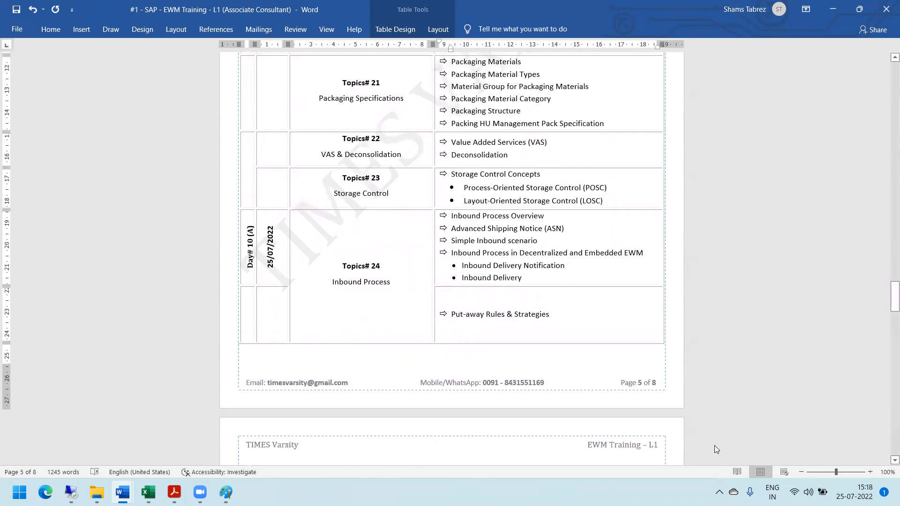
pyautogui.moveTo(887, 308); pyautogui.dragTo(887, 313)
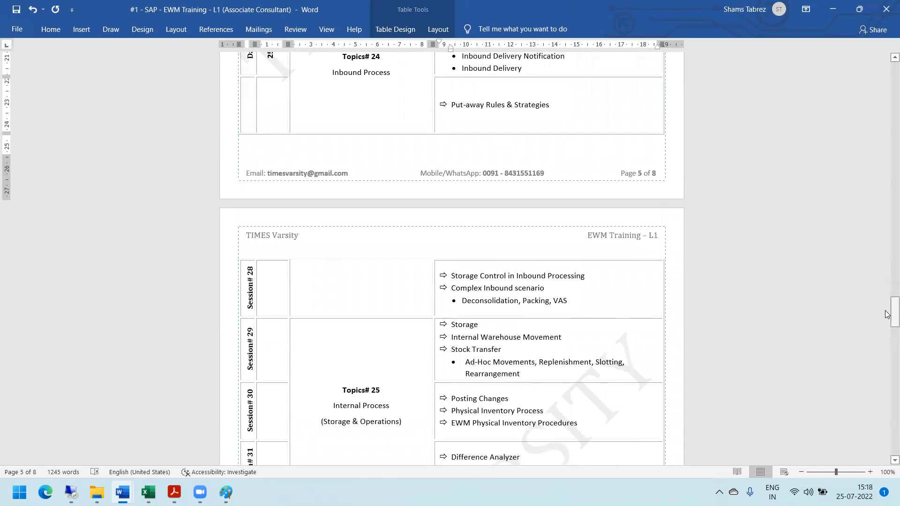
pyautogui.moveTo(887, 314); pyautogui.dragTo(887, 302)
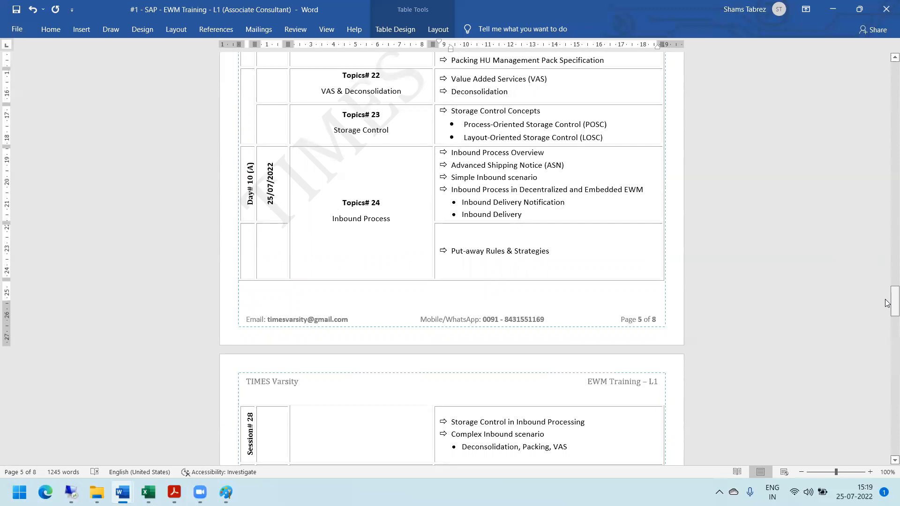
pyautogui.moveTo(886, 301)
pyautogui.mouseDown()
pyautogui.moveTo(886, 261)
pyautogui.moveTo(887, 288)
pyautogui.mouseUp()
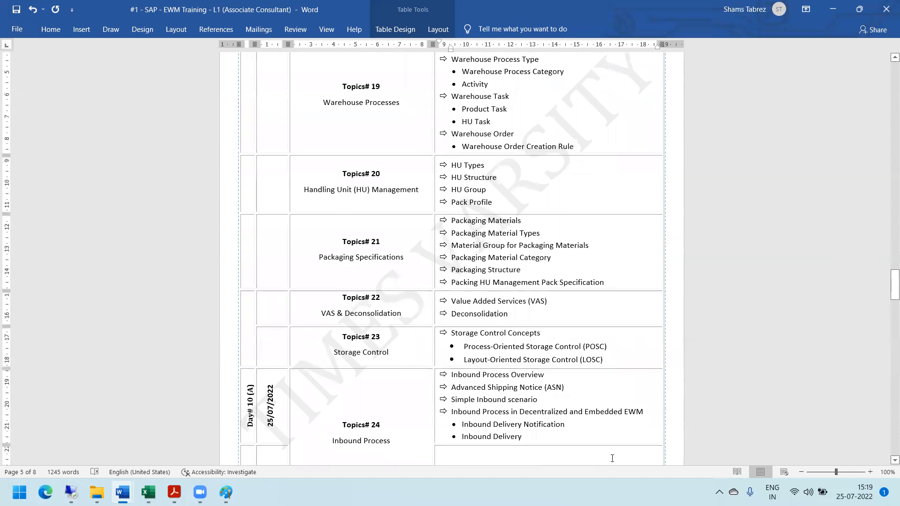